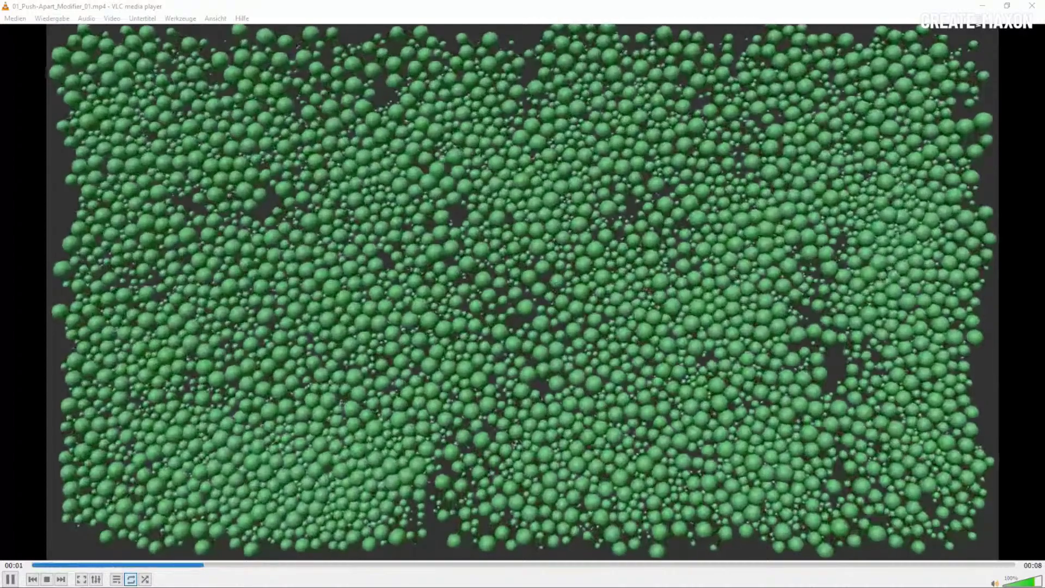
Switch to Cinema 4D and add a Basic Emitter to the empty scene
{"action": "left_click", "coordinate": [63, 581]}
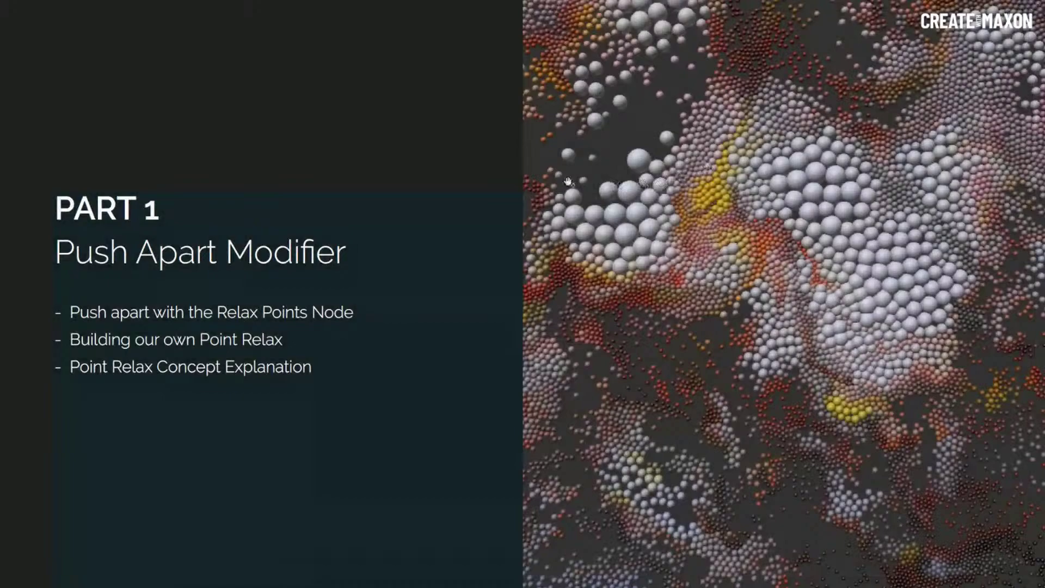
{"action": "key", "text": "alt+Tab"}
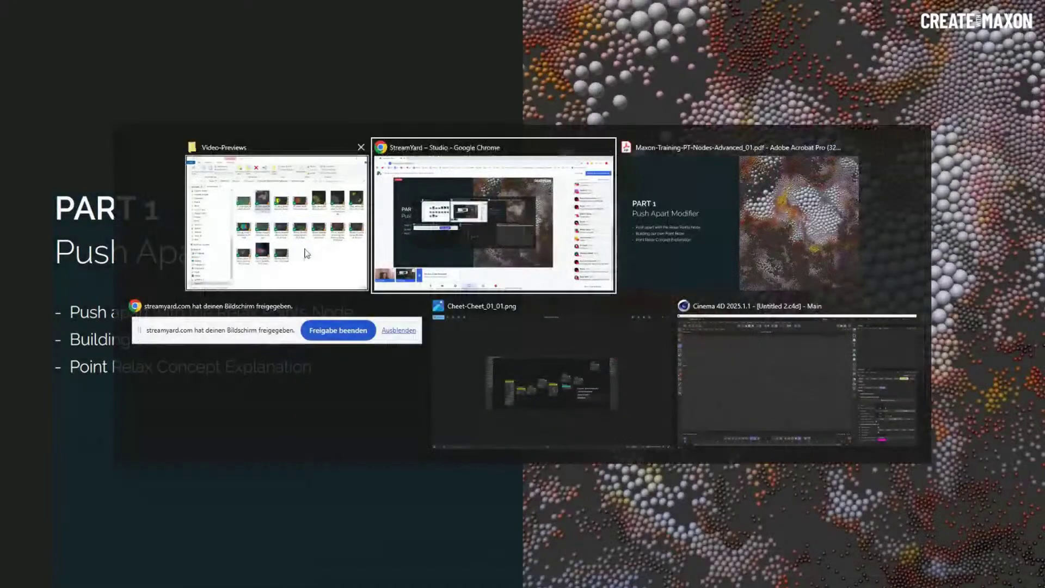
{"action": "left_click", "coordinate": [724, 357]}
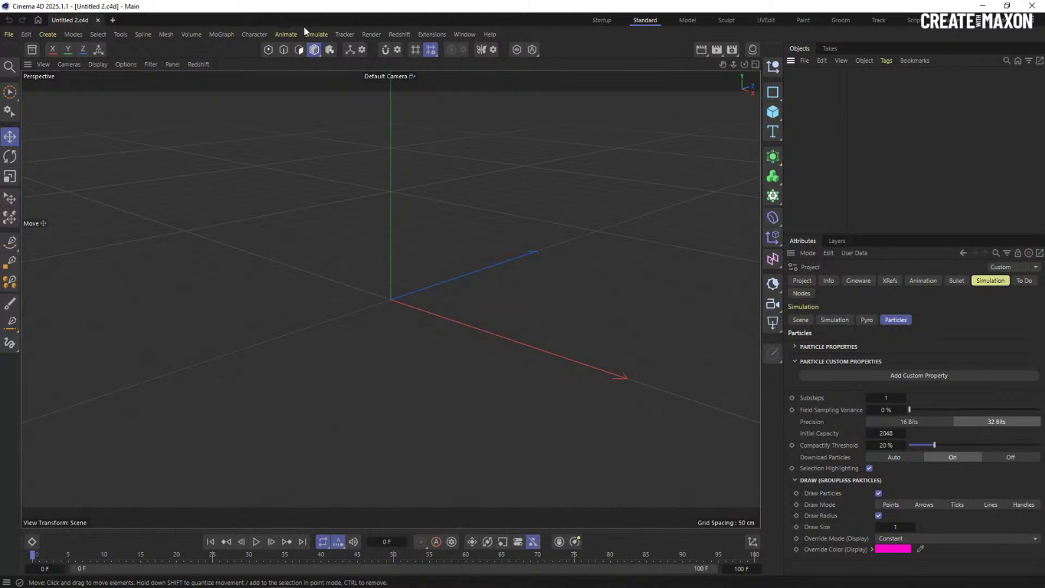
{"action": "left_click", "coordinate": [316, 33]}
{"action": "mouse_move", "coordinate": [353, 169]}
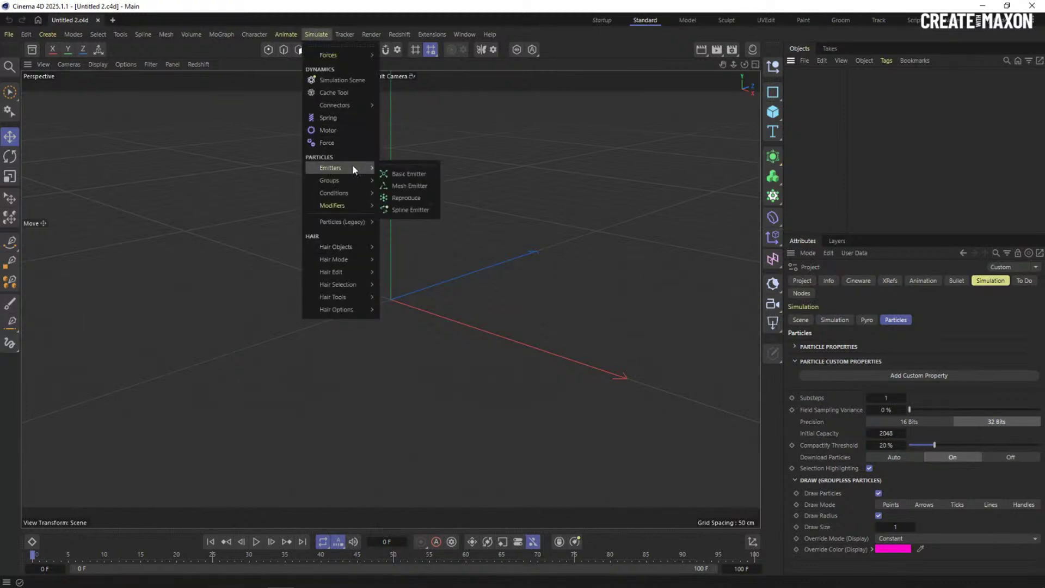
{"action": "left_click", "coordinate": [409, 174]}
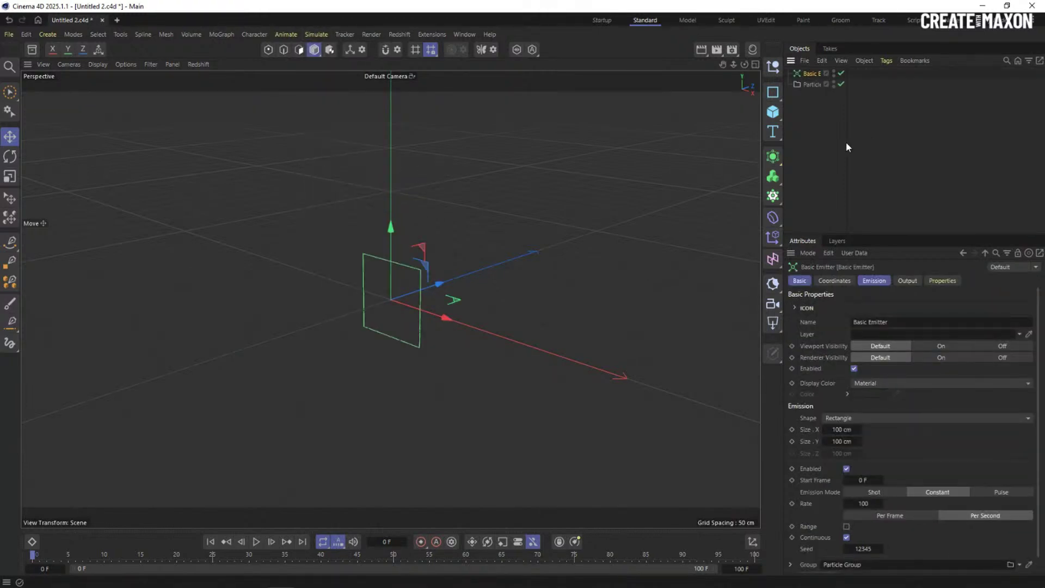
{"action": "left_click_drag", "start_coordinate": [845, 138], "coordinate": [880, 139]}
{"action": "key", "text": "alt+Tab"}
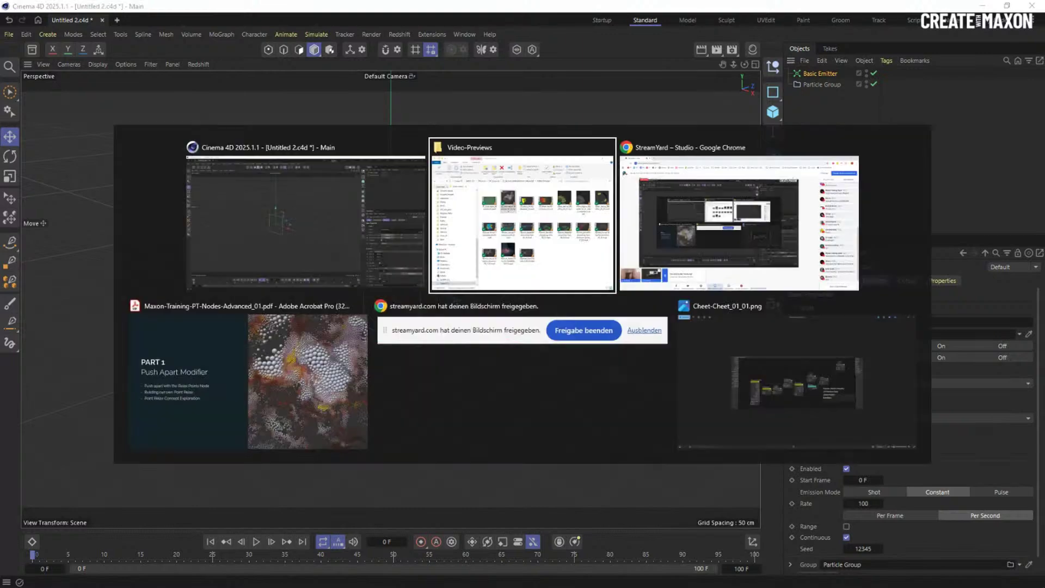
{"action": "key", "text": "Escape"}
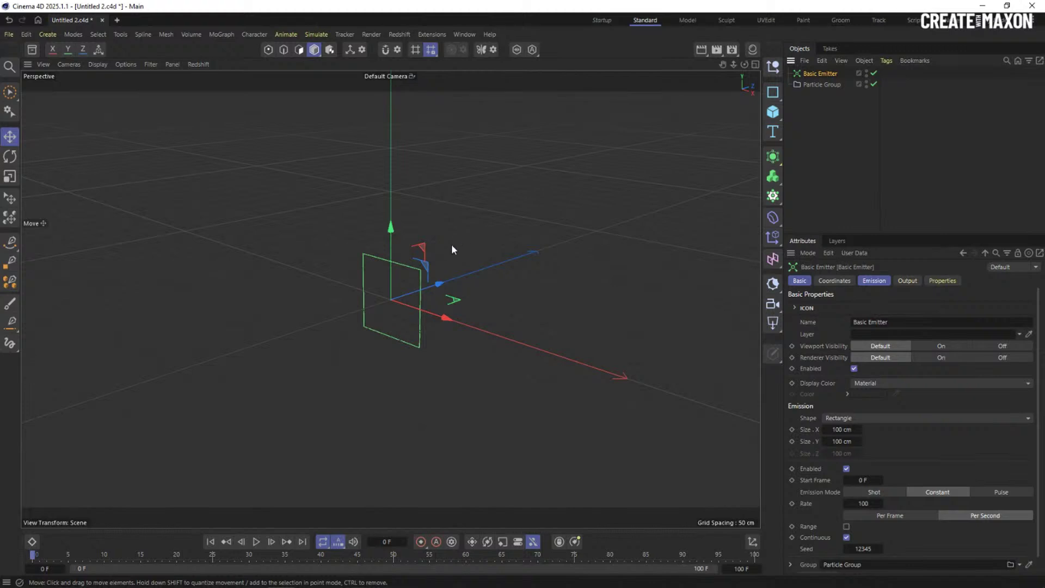
Rotate the Basic Emitter so its rectangle lies flat on the ground plane
{"action": "left_click_drag", "start_coordinate": [398, 282], "coordinate": [354, 364], "text": "alt"}
{"action": "key", "text": "r"}
{"action": "left_click_drag", "start_coordinate": [394, 329], "coordinate": [443, 329], "text": "alt"}
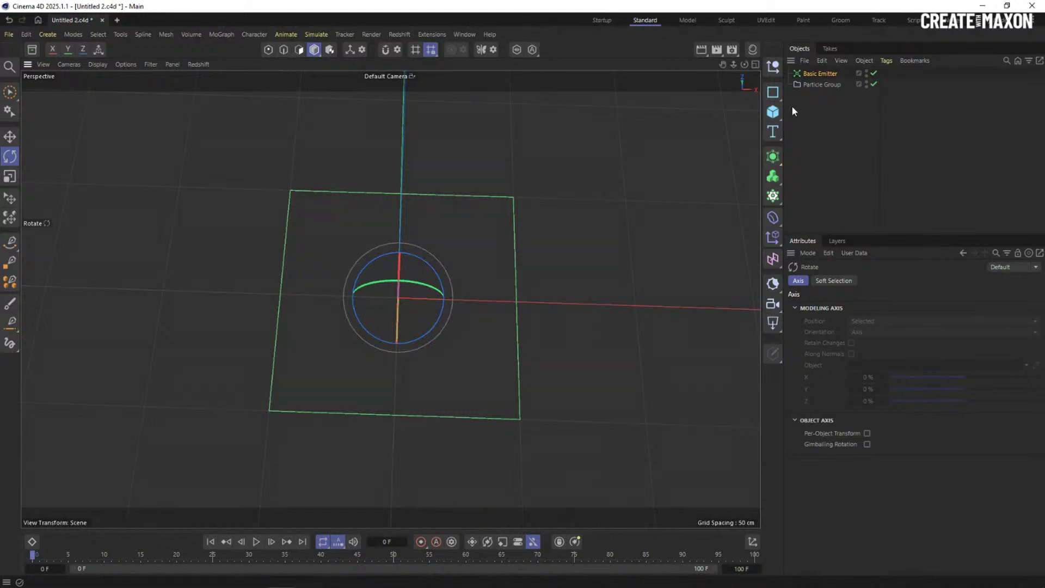
Set the Basic Emitter's emission mode to Shot
{"action": "left_click", "coordinate": [819, 74]}
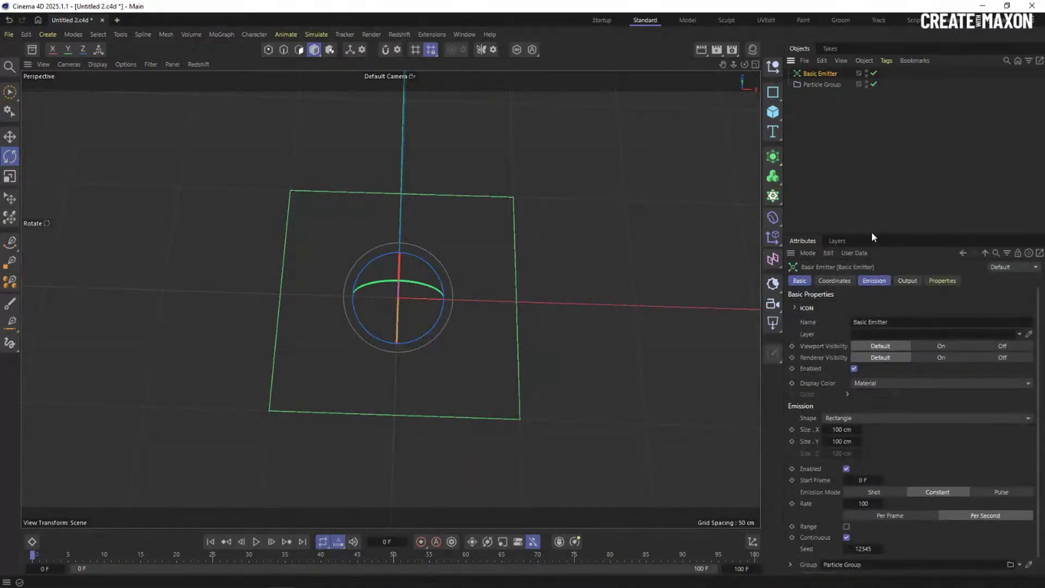
{"action": "left_click_drag", "start_coordinate": [871, 231], "coordinate": [871, 187]}
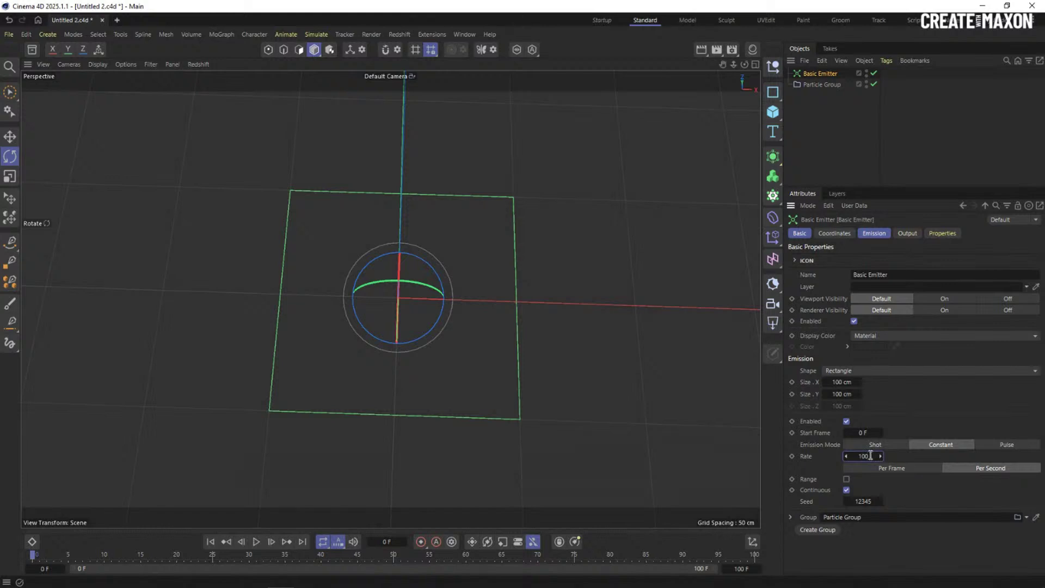
{"action": "type", "text": "0"}
{"action": "key", "text": "Return"}
{"action": "left_click", "coordinate": [874, 445]}
{"action": "left_click_drag", "start_coordinate": [866, 188], "coordinate": [864, 154]}
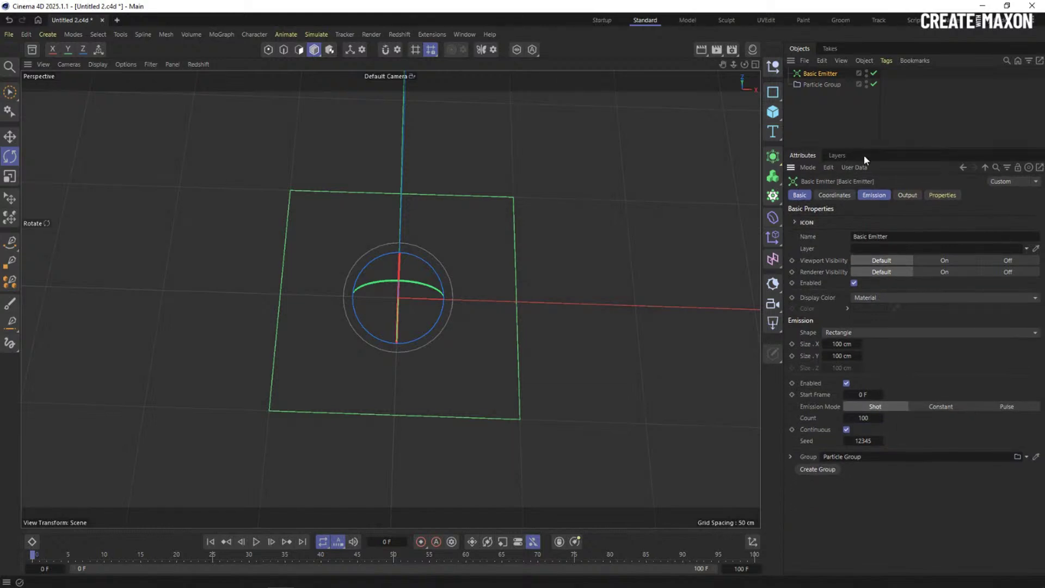
Set the emitter's velocity speed to 0 cm and play the simulation to check the particles
{"action": "left_click", "coordinate": [948, 195]}
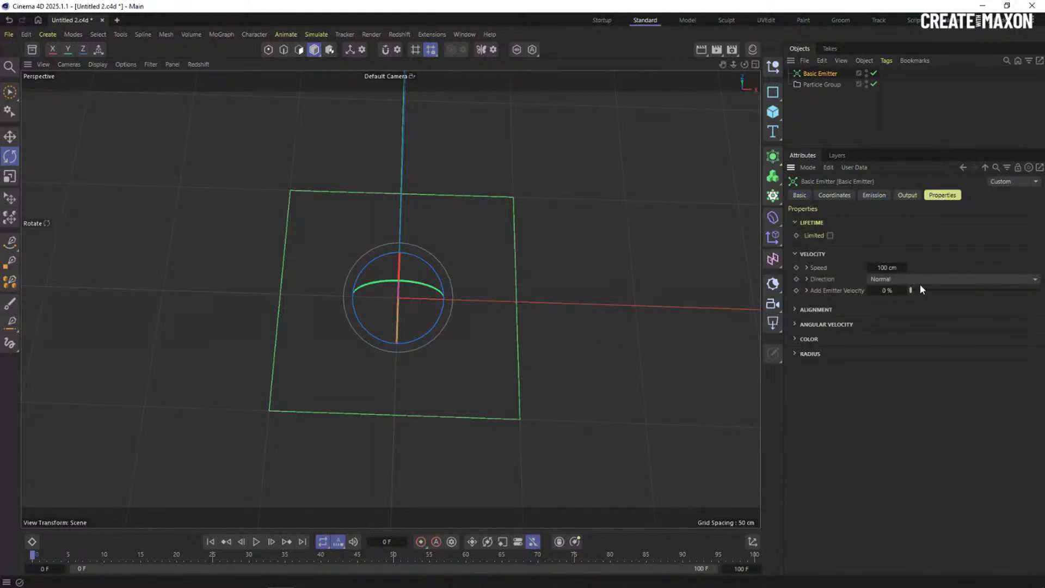
{"action": "left_click", "coordinate": [885, 267]}
{"action": "type", "text": "0"}
{"action": "key", "text": "Return"}
{"action": "left_click", "coordinate": [257, 542]}
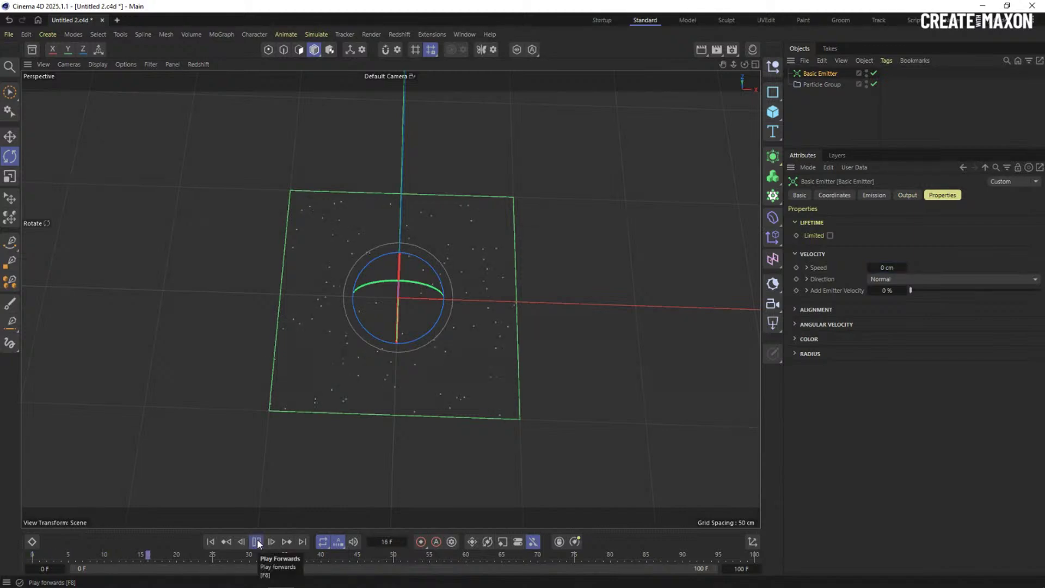
{"action": "left_click", "coordinate": [256, 542]}
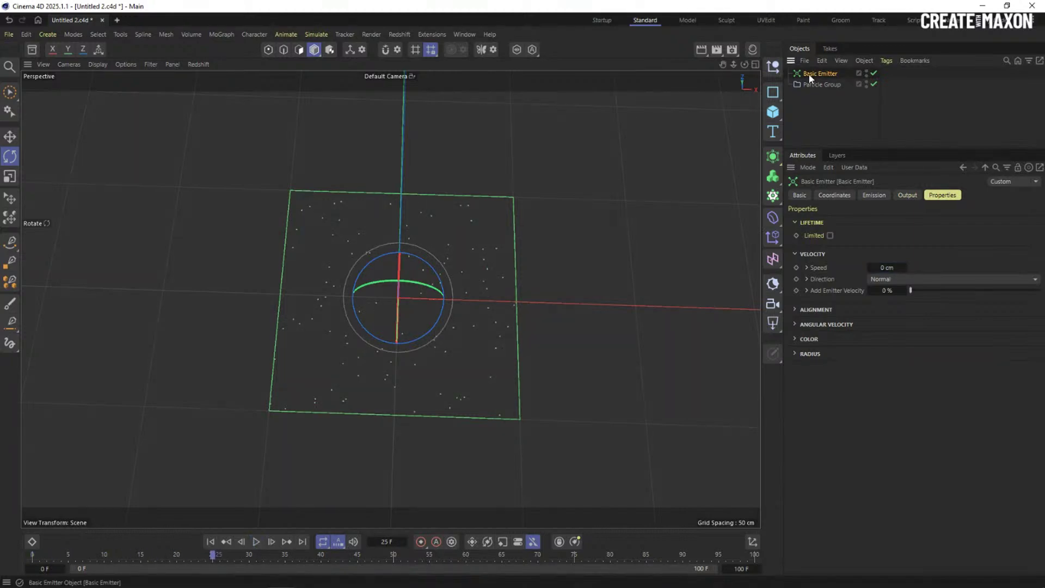
Set the emitter's particle count to 1000 and replay the simulation from the first frame
{"action": "left_click", "coordinate": [874, 194]}
{"action": "left_click", "coordinate": [863, 306]}
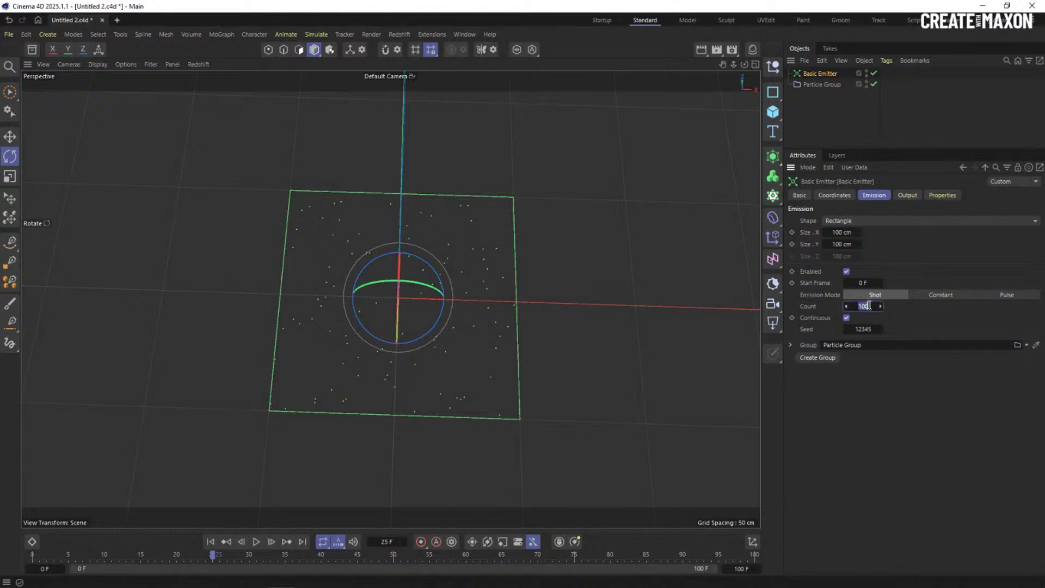
{"action": "type", "text": "1000"}
{"action": "left_click", "coordinate": [210, 542]}
{"action": "left_click", "coordinate": [257, 542]}
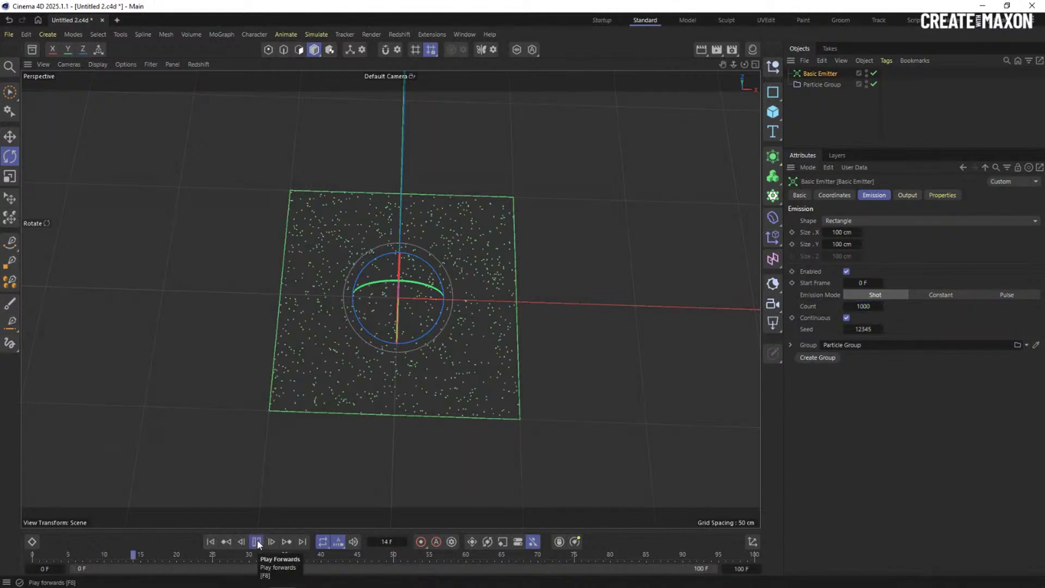
{"action": "left_click", "coordinate": [256, 542]}
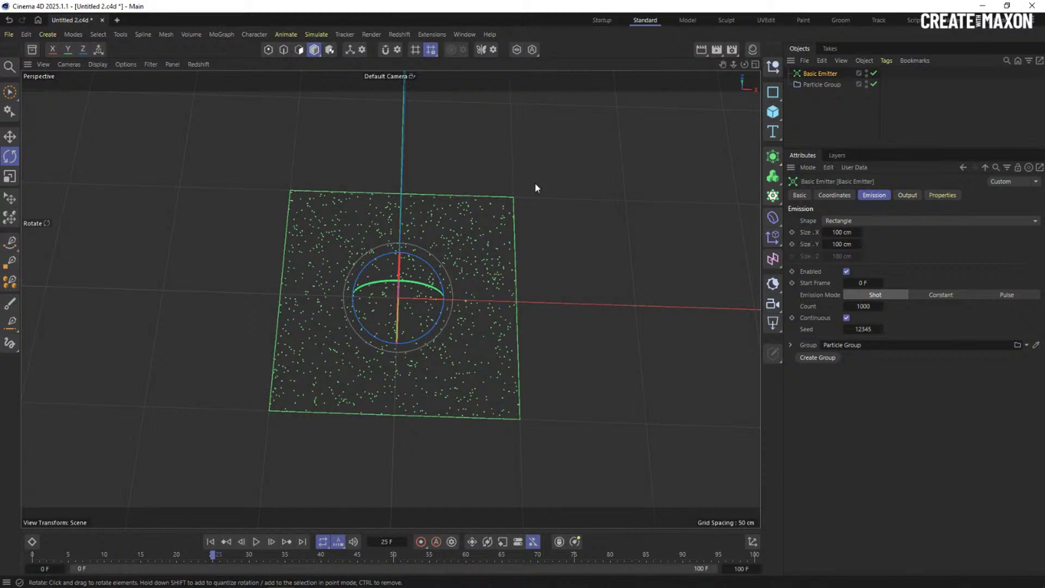
Enable Draw Radius for the Particle Group
{"action": "left_click", "coordinate": [822, 84]}
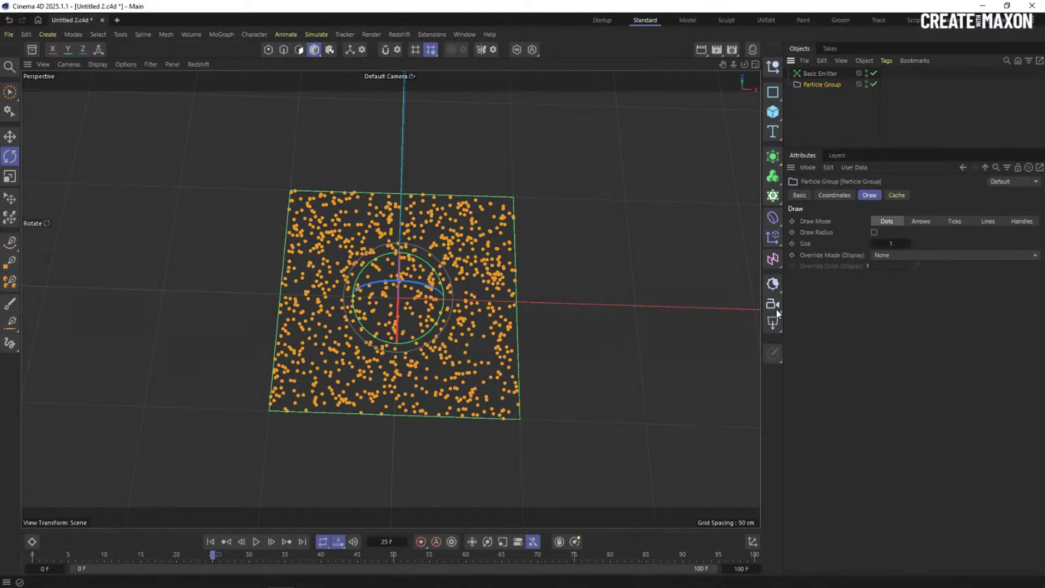
{"action": "left_click", "coordinate": [875, 232]}
{"action": "scroll", "coordinate": [430, 358], "scroll_direction": "up", "scroll_amount": 3}
{"action": "scroll", "coordinate": [429, 358], "scroll_direction": "up", "scroll_amount": 2}
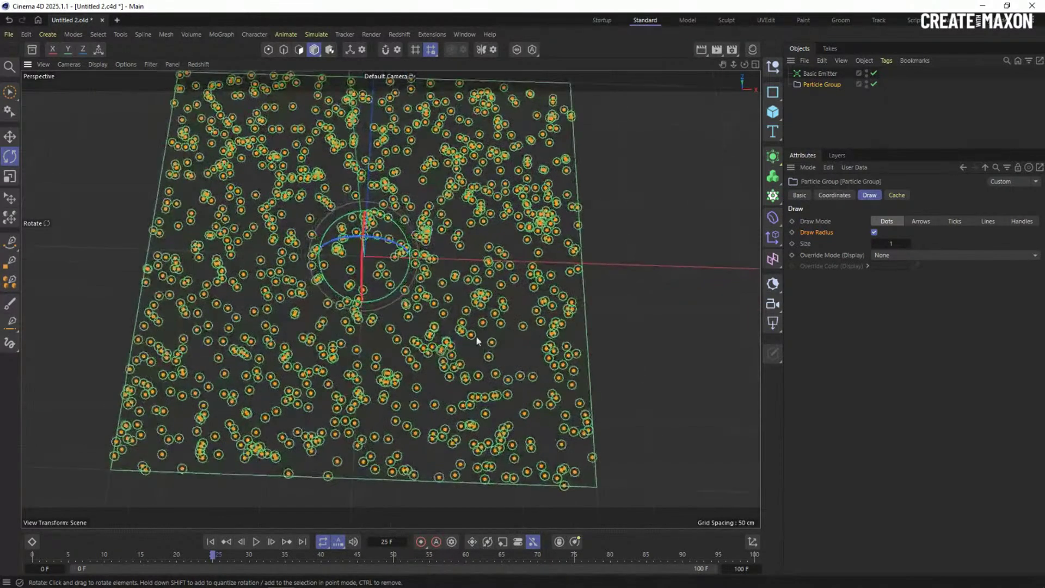
Set the Basic Emitter's particle radius to 2 cm
{"action": "left_click", "coordinate": [817, 73]}
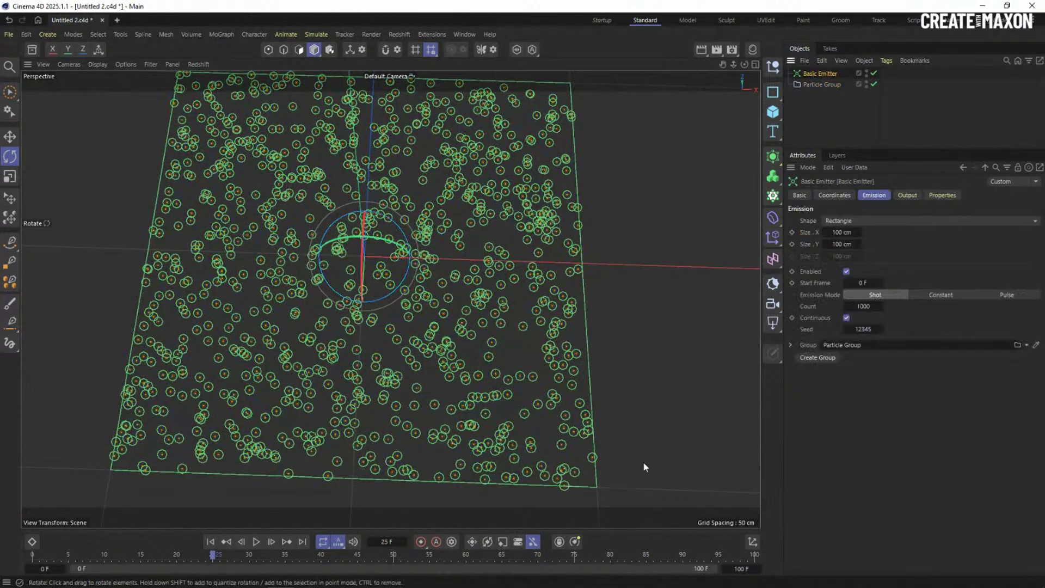
{"action": "left_click", "coordinate": [909, 195]}
{"action": "left_click", "coordinate": [942, 195]}
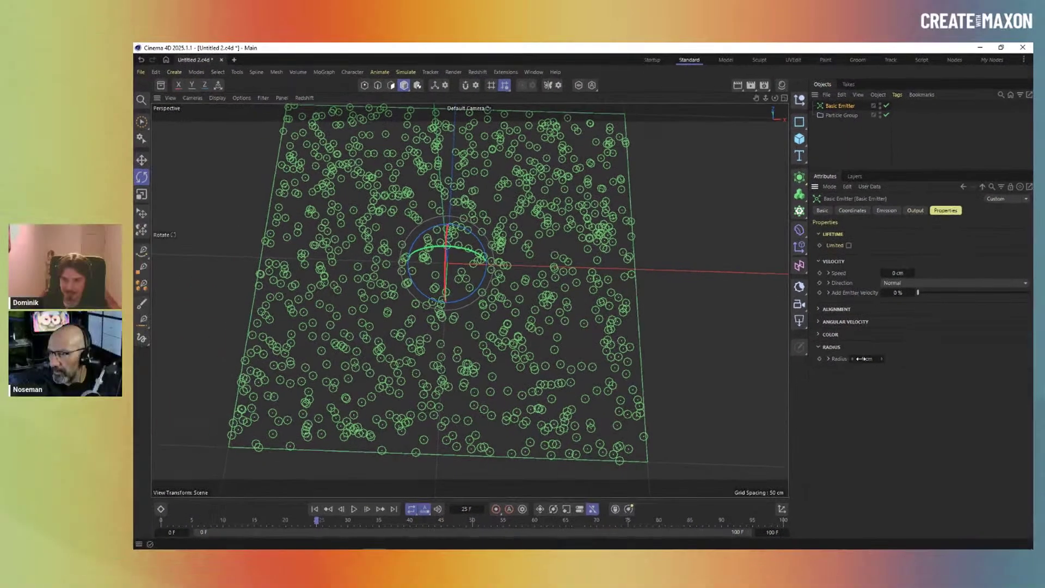
{"action": "double_click", "coordinate": [851, 367]}
{"action": "type", "text": "2"}
{"action": "key", "text": "Return"}
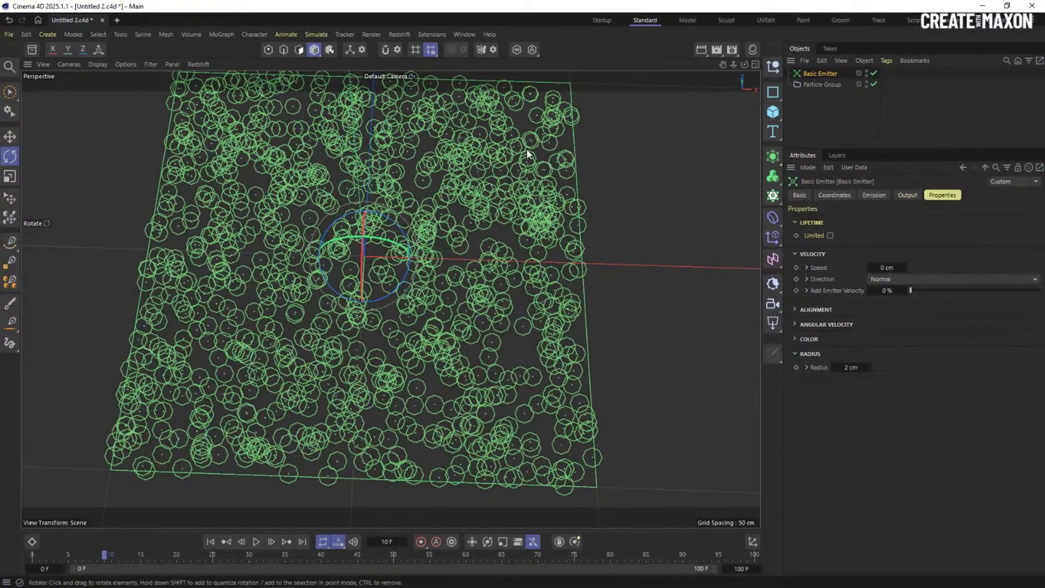
Add a Particle Node Modifier and place it as a child of the Particle Group
{"action": "mouse_move", "coordinate": [437, 358]}
{"action": "left_mouse_down", "text": "alt"}
{"action": "mouse_move", "coordinate": [441, 389]}
{"action": "mouse_move", "coordinate": [436, 365]}
{"action": "left_mouse_up", "text": "alt"}
{"action": "scroll", "coordinate": [436, 365], "scroll_direction": "up", "scroll_amount": 5}
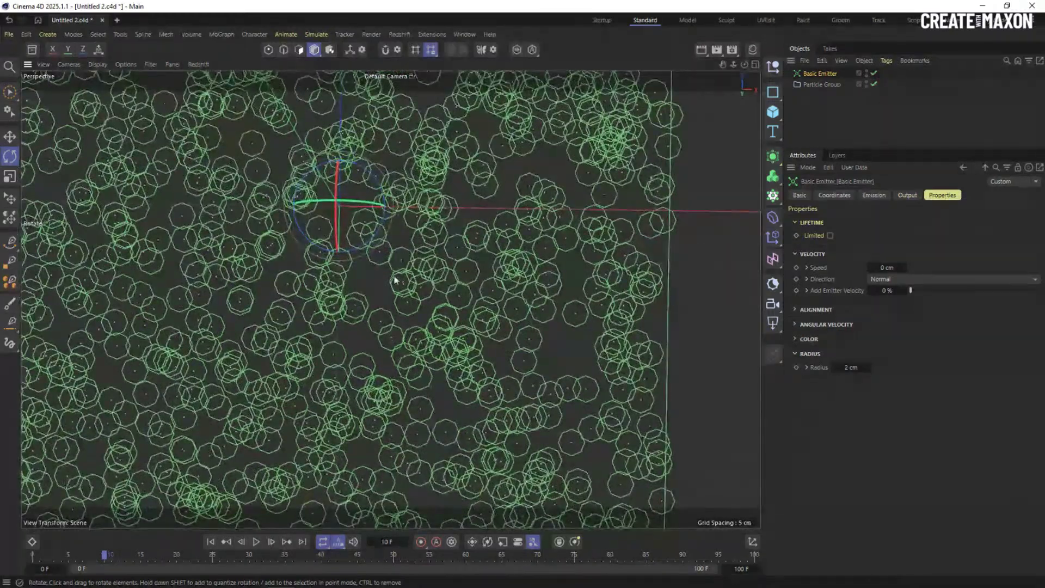
{"action": "scroll", "coordinate": [430, 273], "scroll_direction": "down", "scroll_amount": 5}
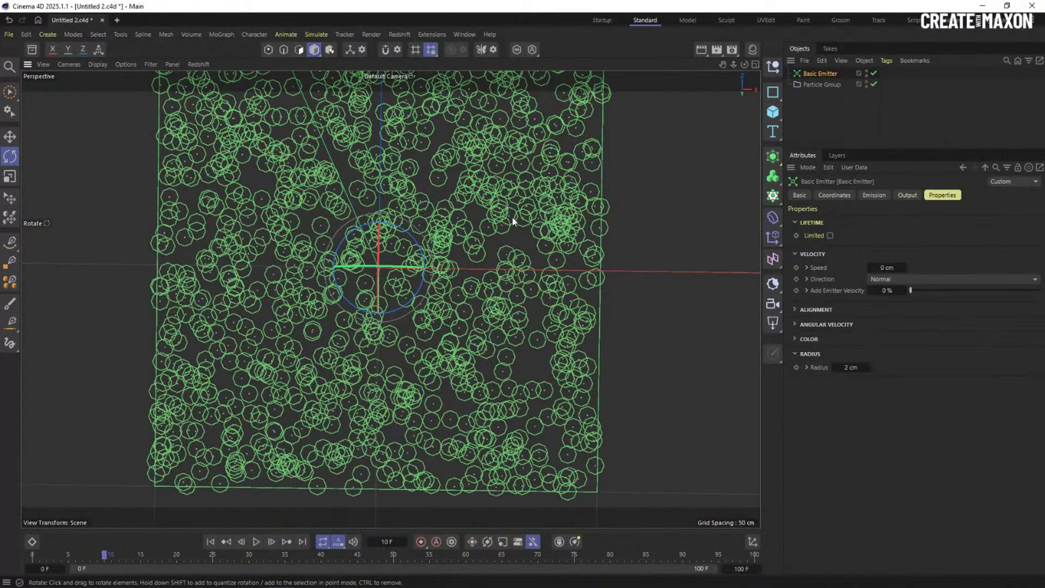
{"action": "left_click_drag", "start_coordinate": [512, 220], "coordinate": [509, 240], "text": "alt"}
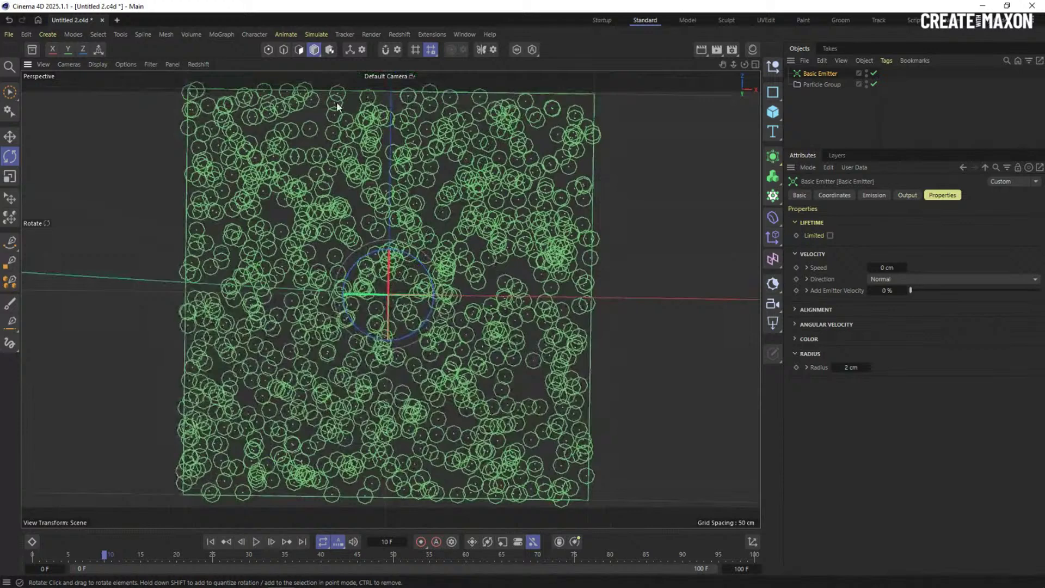
{"action": "left_click", "coordinate": [315, 33]}
{"action": "mouse_move", "coordinate": [345, 207]}
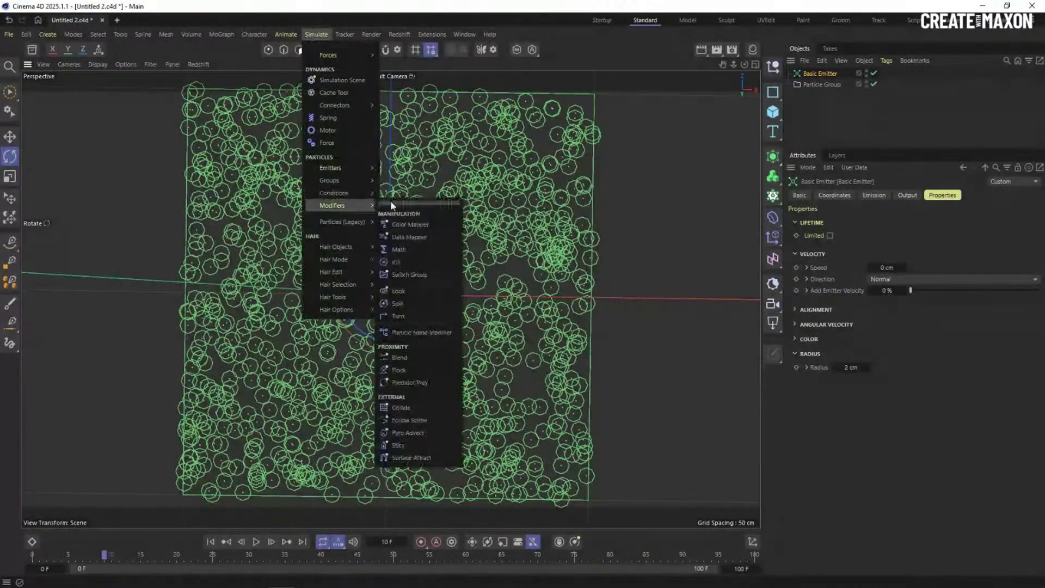
{"action": "left_click", "coordinate": [434, 333]}
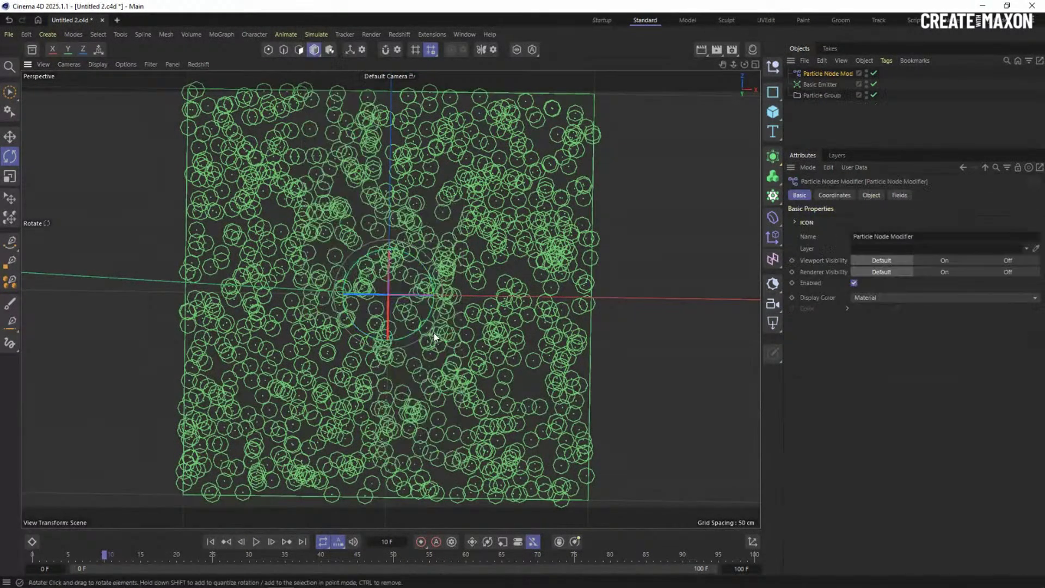
{"action": "left_click", "coordinate": [838, 123]}
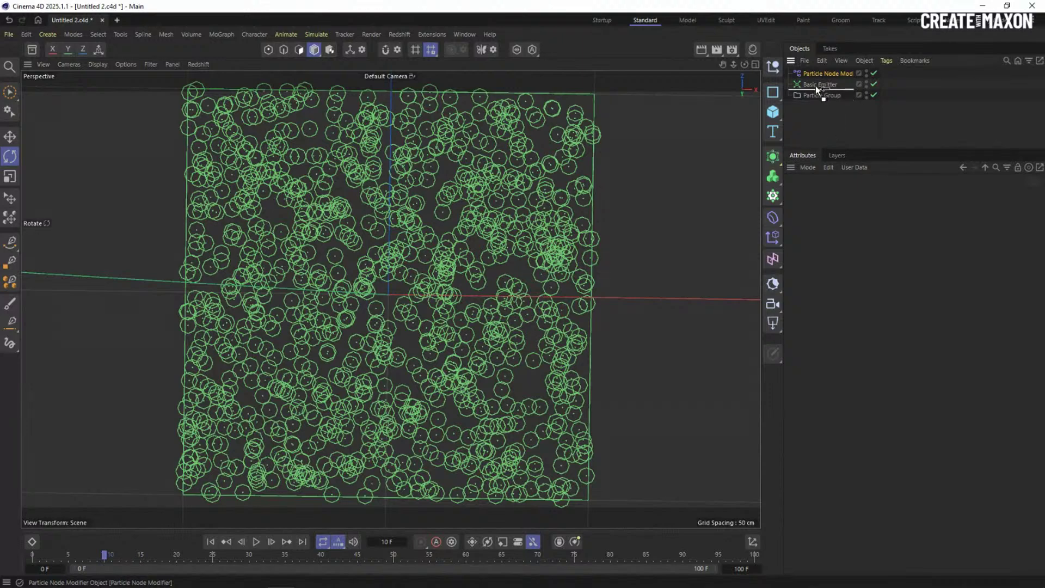
{"action": "left_click_drag", "start_coordinate": [816, 87], "coordinate": [823, 95]}
{"action": "left_click", "coordinate": [881, 120]}
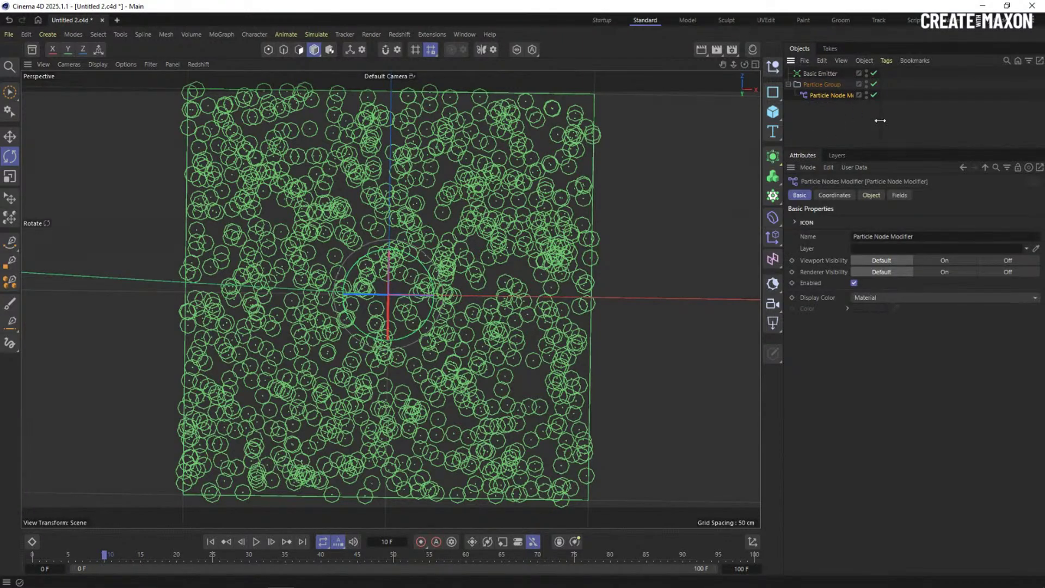
Open the Particle Node Modifier's graph, dock the Node Editor beneath the viewport, enlarge it and hide its attributes pane
{"action": "double_click", "coordinate": [807, 96]}
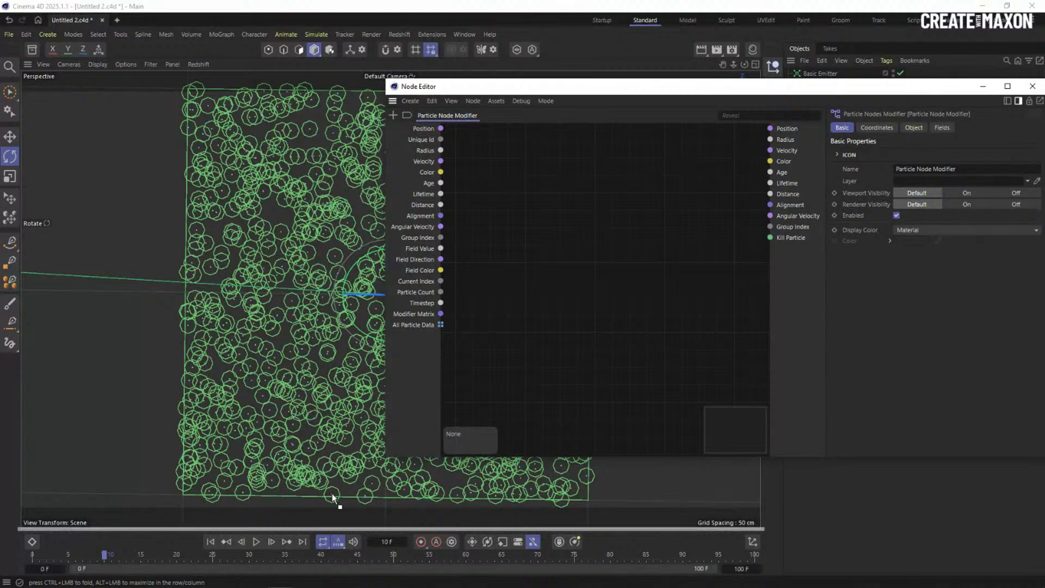
{"action": "left_click_drag", "start_coordinate": [342, 519], "coordinate": [342, 520]}
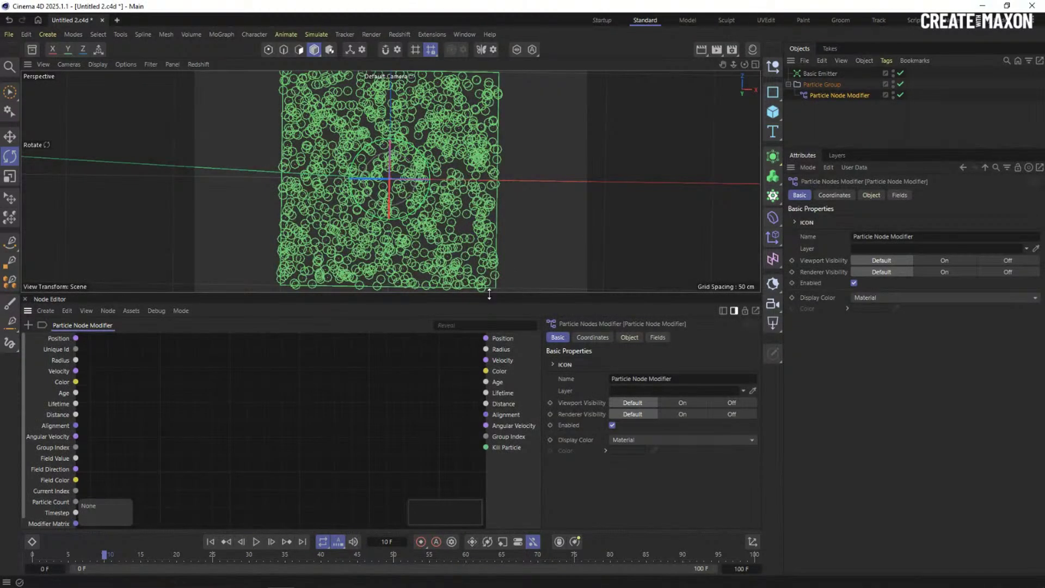
{"action": "left_click_drag", "start_coordinate": [490, 295], "coordinate": [496, 231]}
{"action": "left_click", "coordinate": [734, 248]}
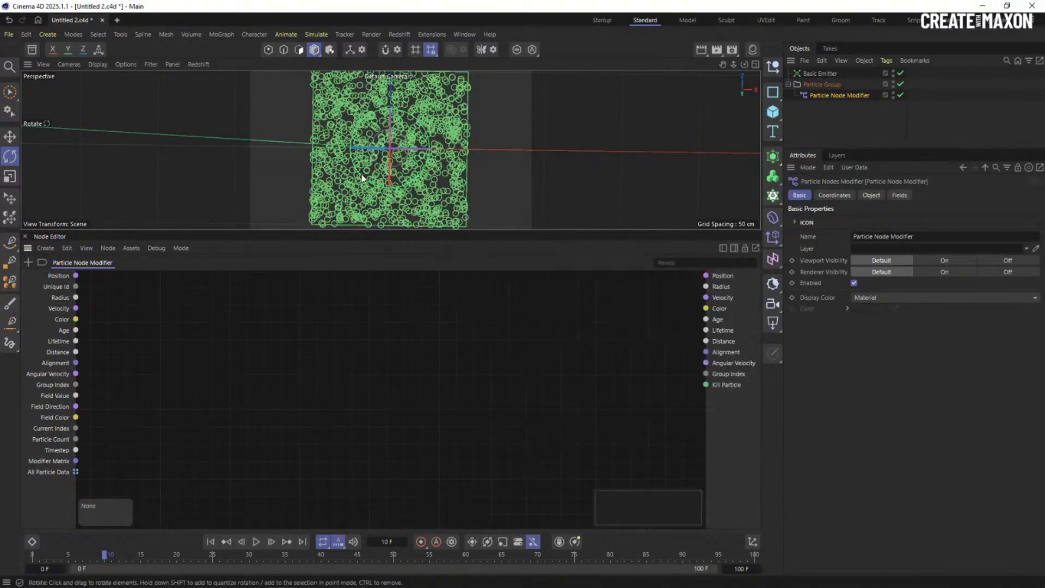
{"action": "left_click_drag", "start_coordinate": [361, 174], "coordinate": [335, 171], "text": "alt"}
{"action": "right_click_drag", "start_coordinate": [335, 171], "coordinate": [373, 152], "text": "alt"}
{"action": "middle_click_drag", "start_coordinate": [372, 152], "coordinate": [300, 154], "text": "alt"}
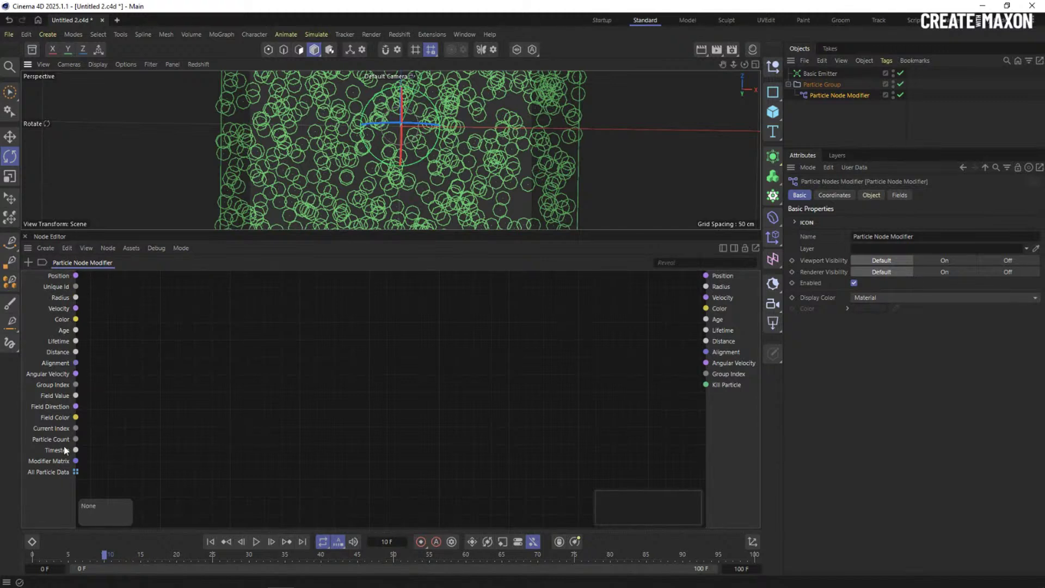
Add a Decompose Container node, connect All Particle Data to its Container input, and enlarge the Node Editor slightly
{"action": "left_click", "coordinate": [36, 471]}
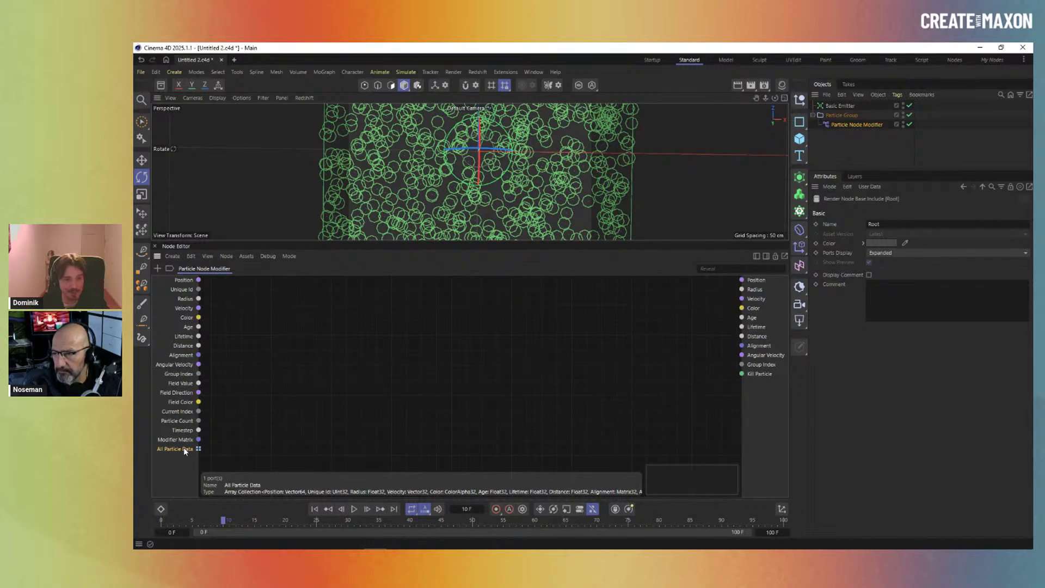
{"action": "double_click", "coordinate": [249, 416]}
{"action": "type", "text": "decom"}
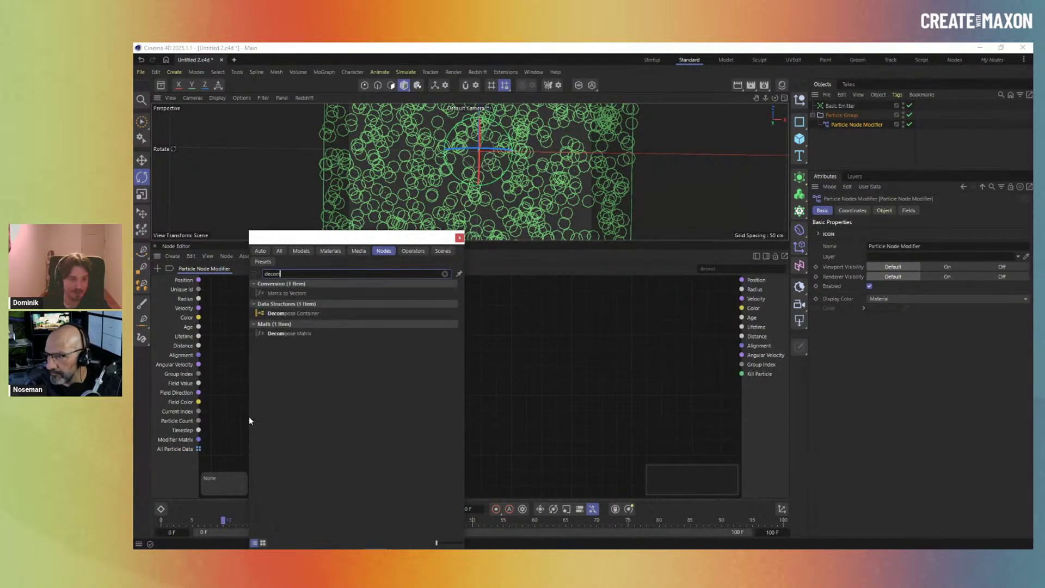
{"action": "double_click", "coordinate": [294, 313]}
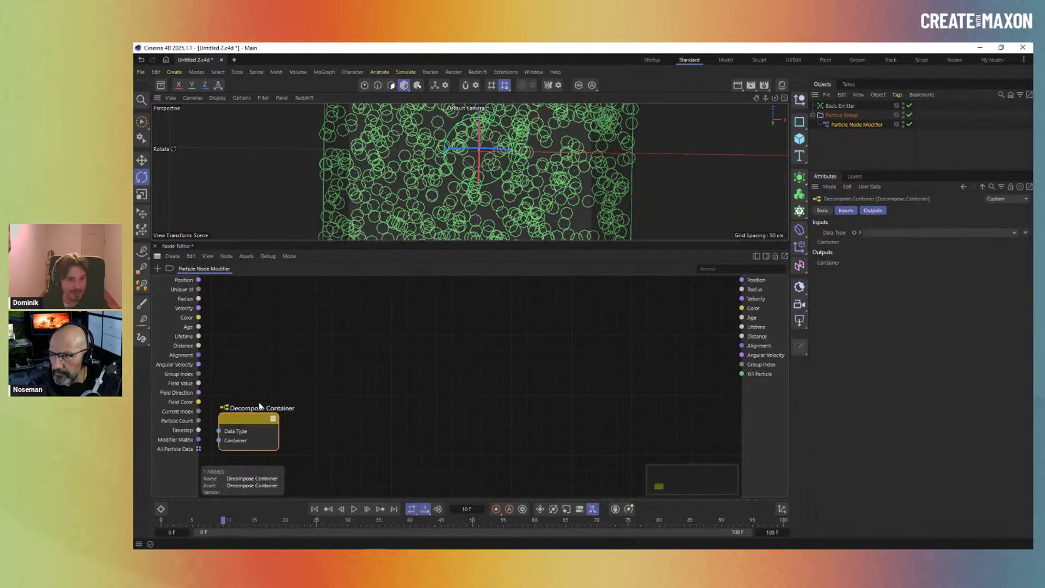
{"action": "left_click_drag", "start_coordinate": [199, 449], "coordinate": [244, 321]}
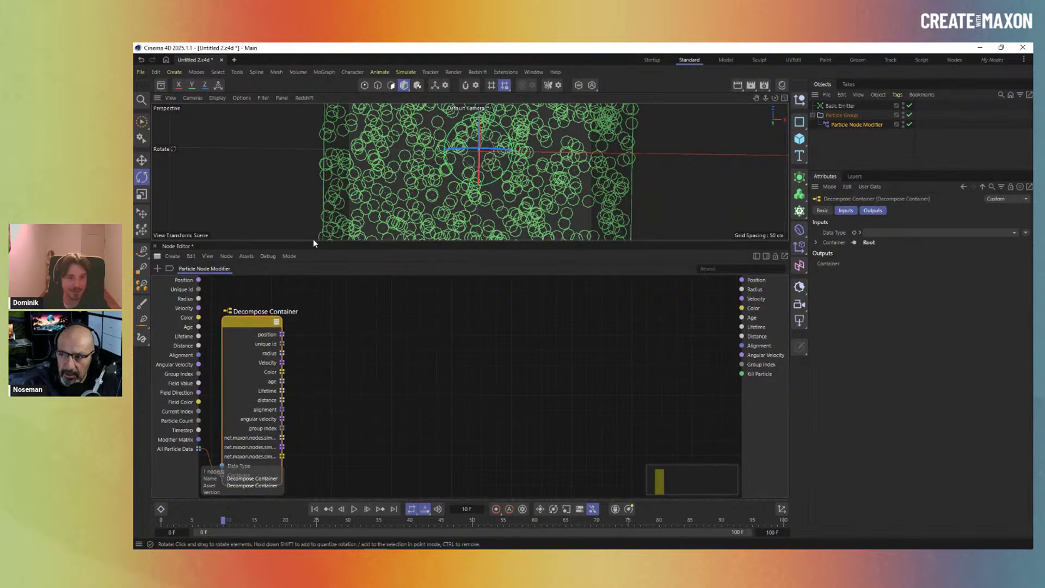
{"action": "left_click_drag", "start_coordinate": [314, 241], "coordinate": [314, 219]}
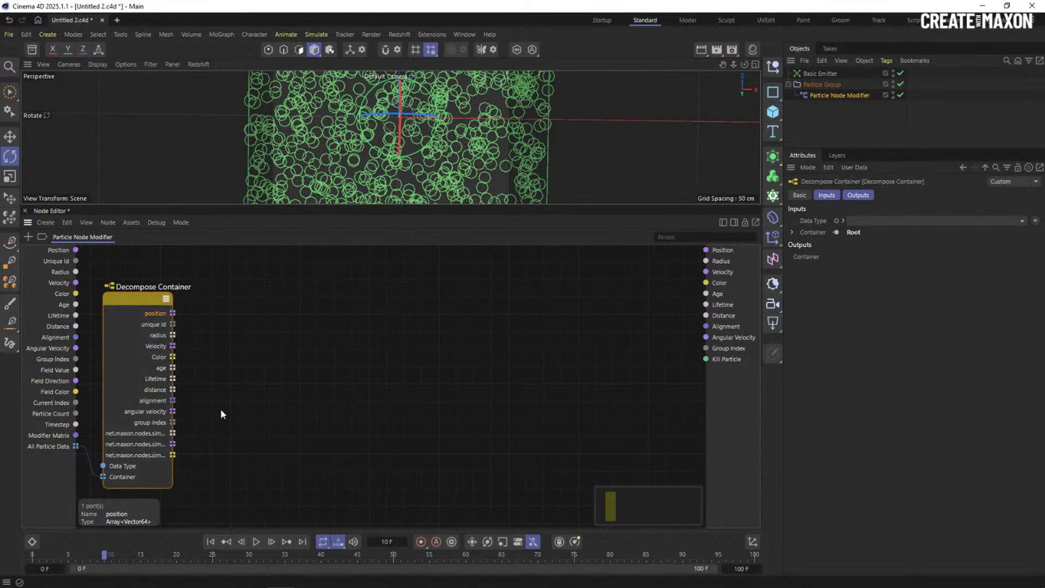
{"action": "left_click_drag", "start_coordinate": [135, 309], "coordinate": [134, 320]}
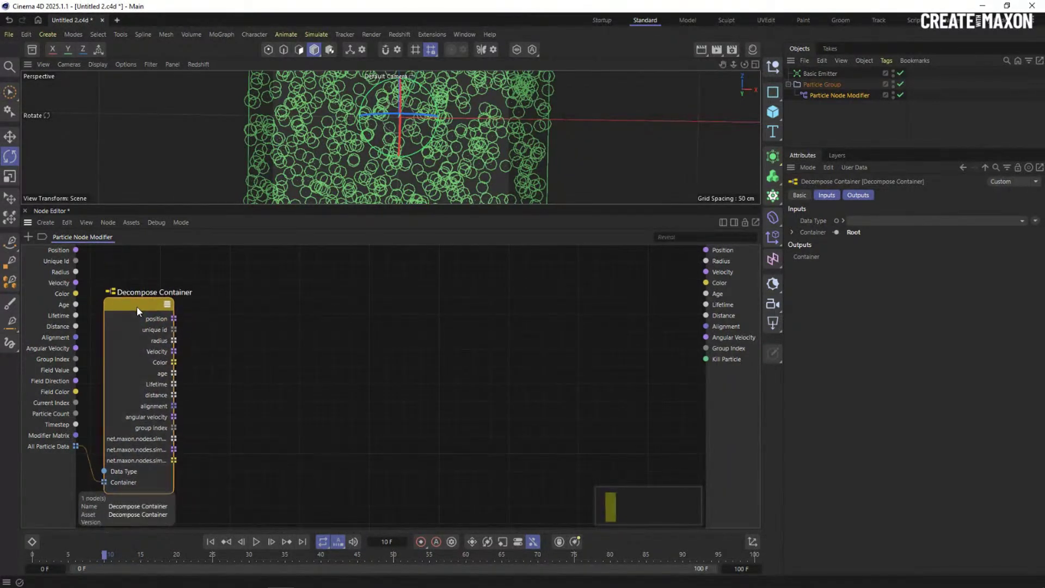
{"action": "left_click", "coordinate": [293, 341]}
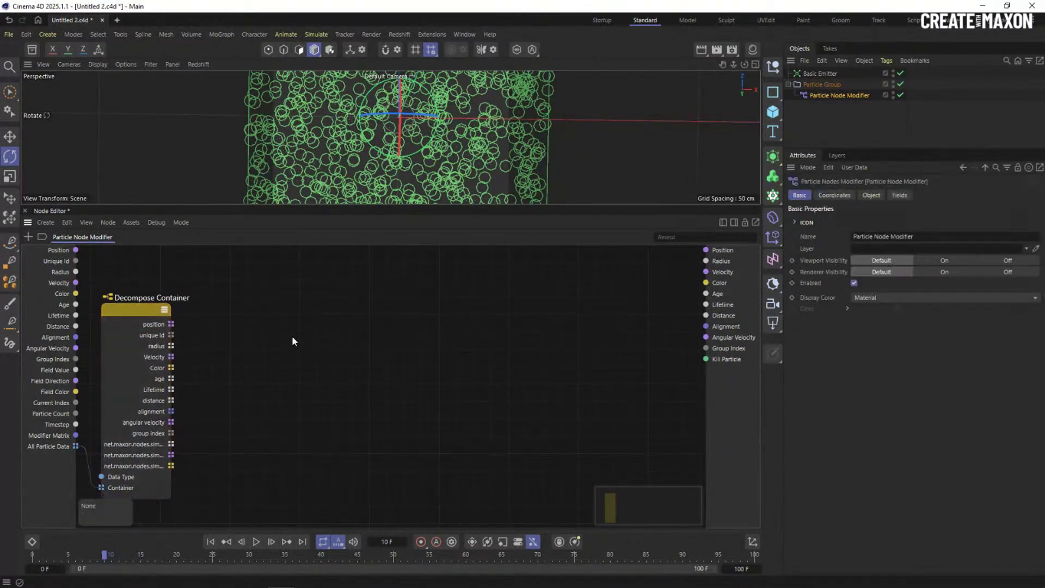
{"action": "left_click", "coordinate": [158, 325]}
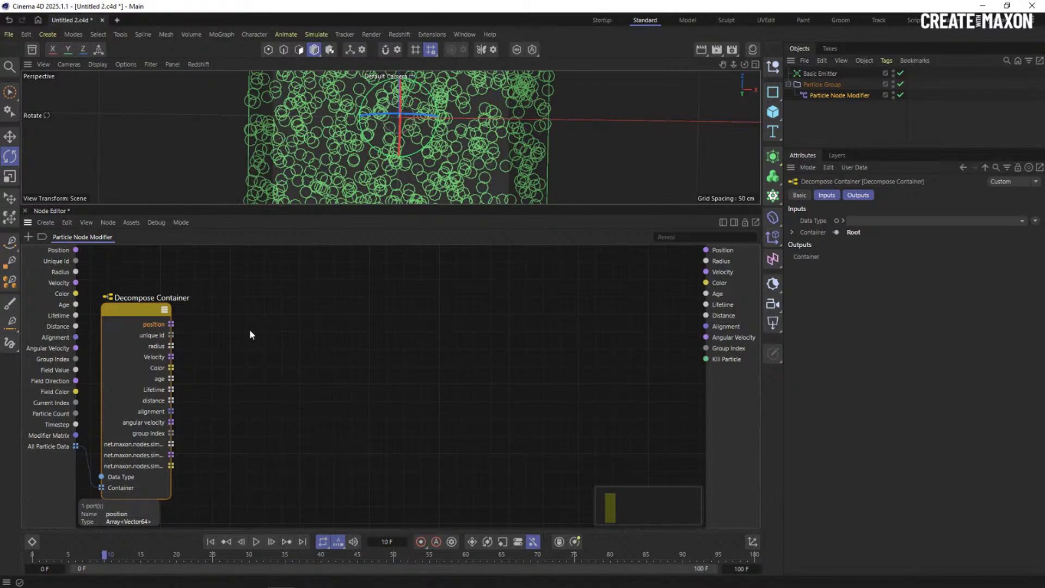
Switch to the training PDF in Adobe Acrobat, examine the Relax Points Node graph slide, and return to Cinema 4D
{"action": "key", "text": "alt+Tab"}
{"action": "left_click", "coordinate": [537, 367]}
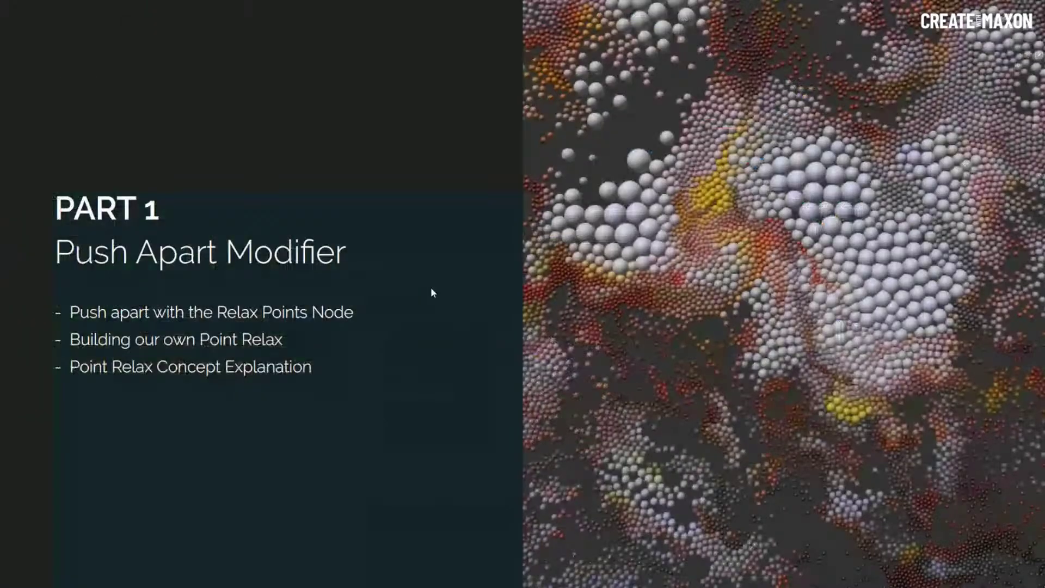
{"action": "left_click", "coordinate": [440, 243]}
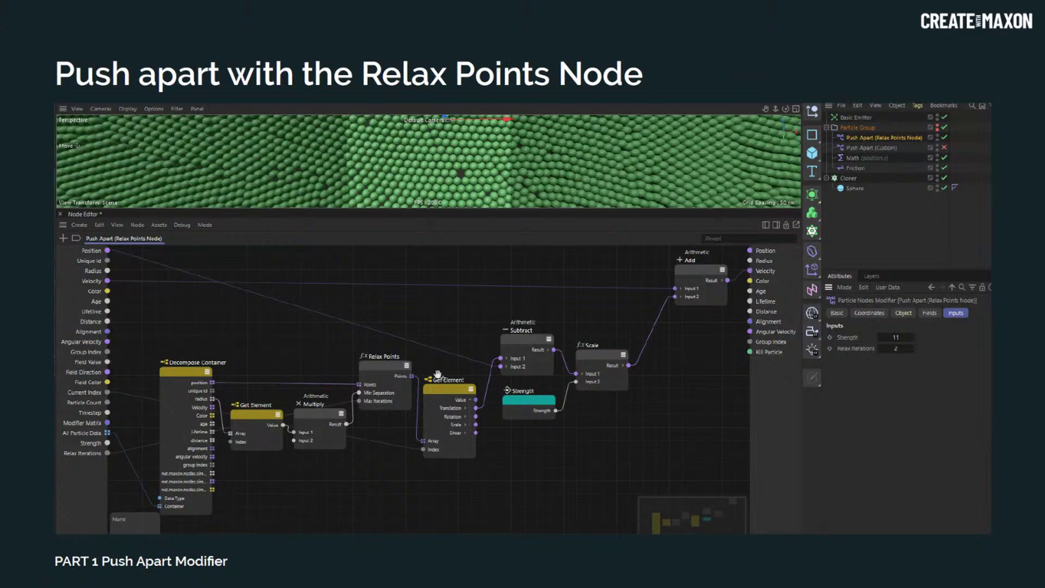
{"action": "key", "text": "alt+Tab"}
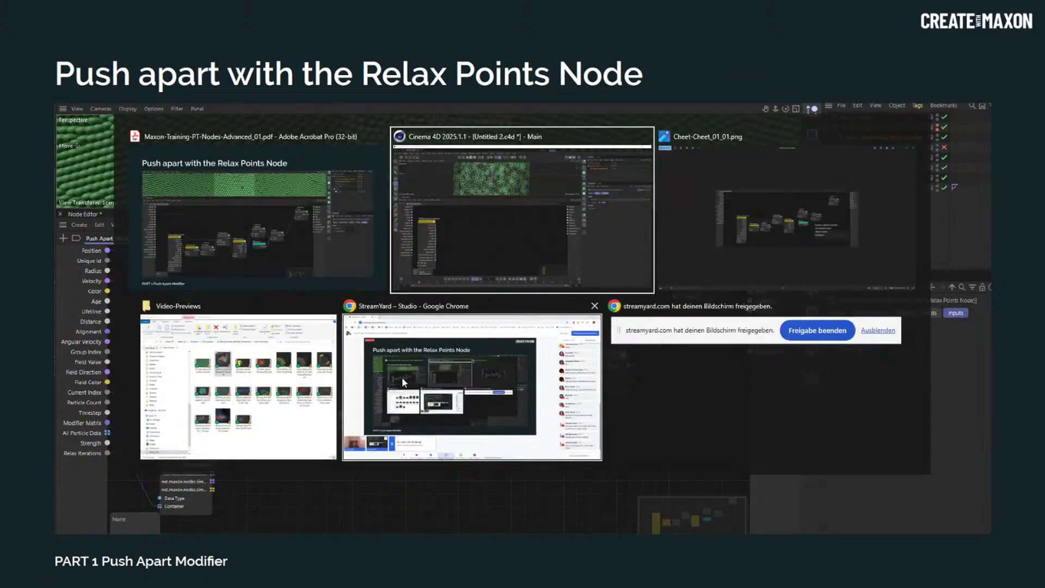
{"action": "left_click", "coordinate": [472, 253]}
Add a Relax Points node and place it beside the Decompose Container node
{"action": "left_click_drag", "start_coordinate": [124, 313], "coordinate": [119, 320]}
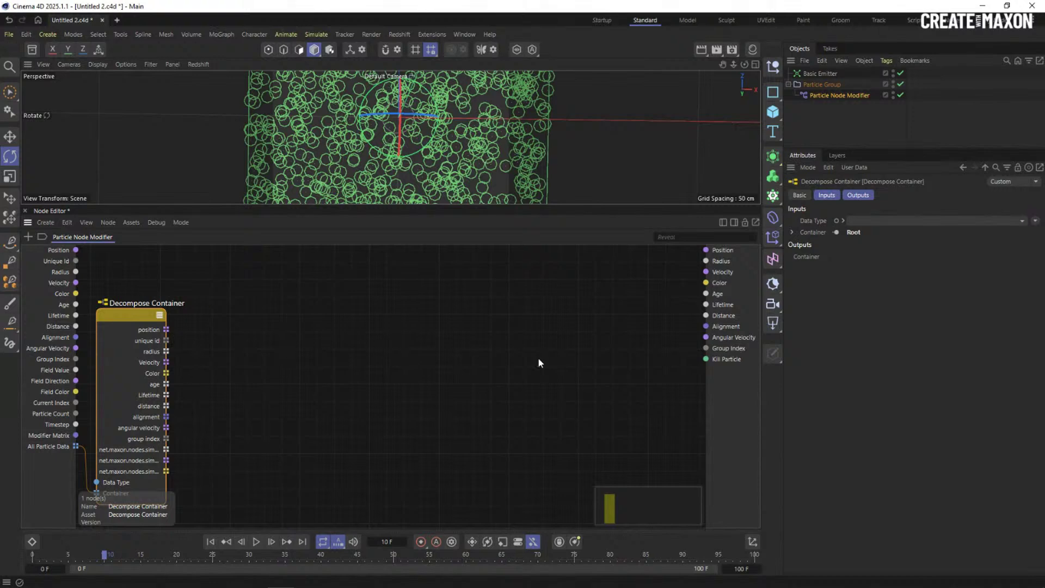
{"action": "double_click", "coordinate": [311, 349]}
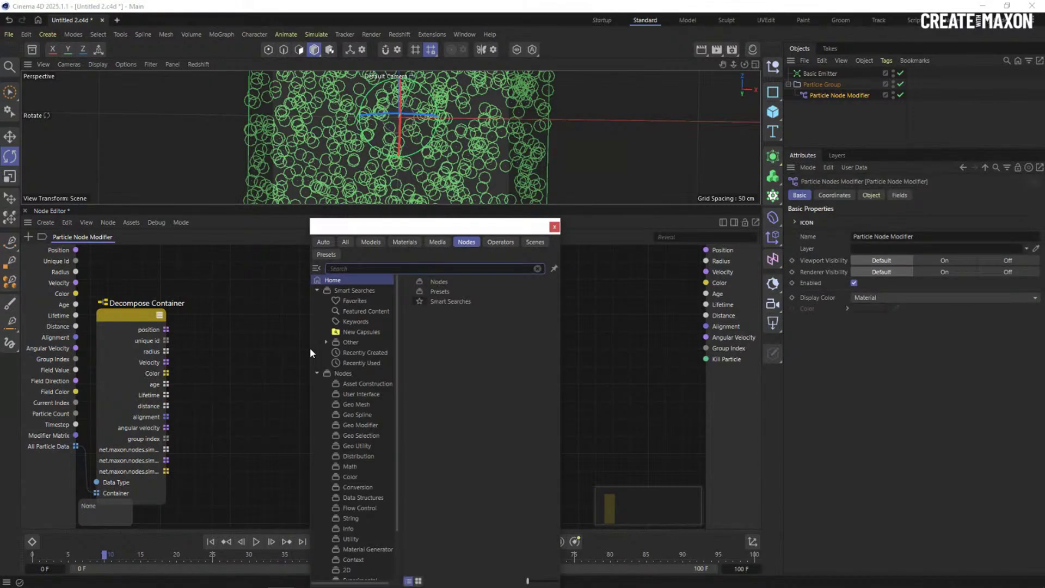
{"action": "type", "text": "point"}
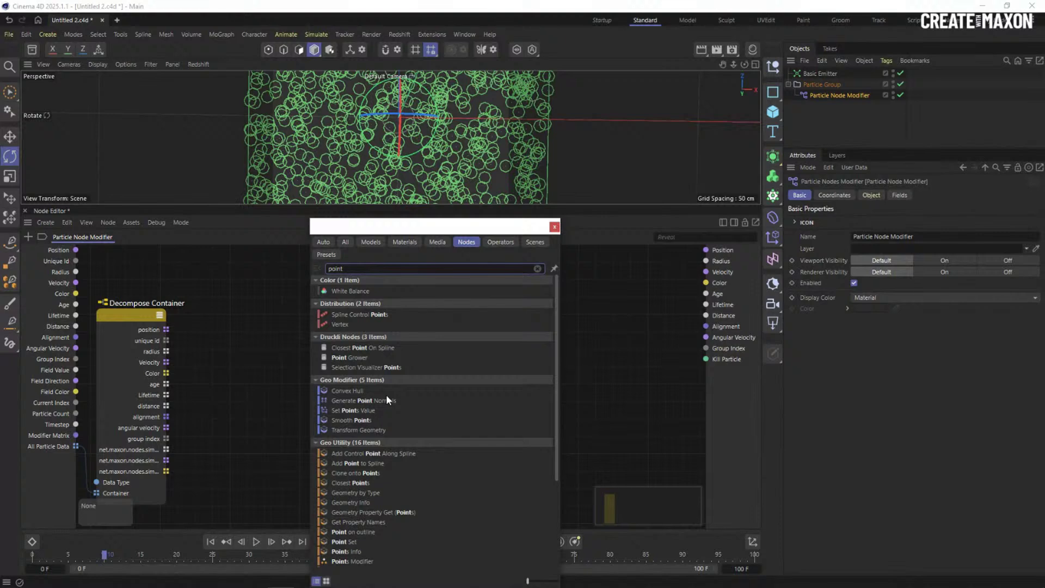
{"action": "type", "text": " re"}
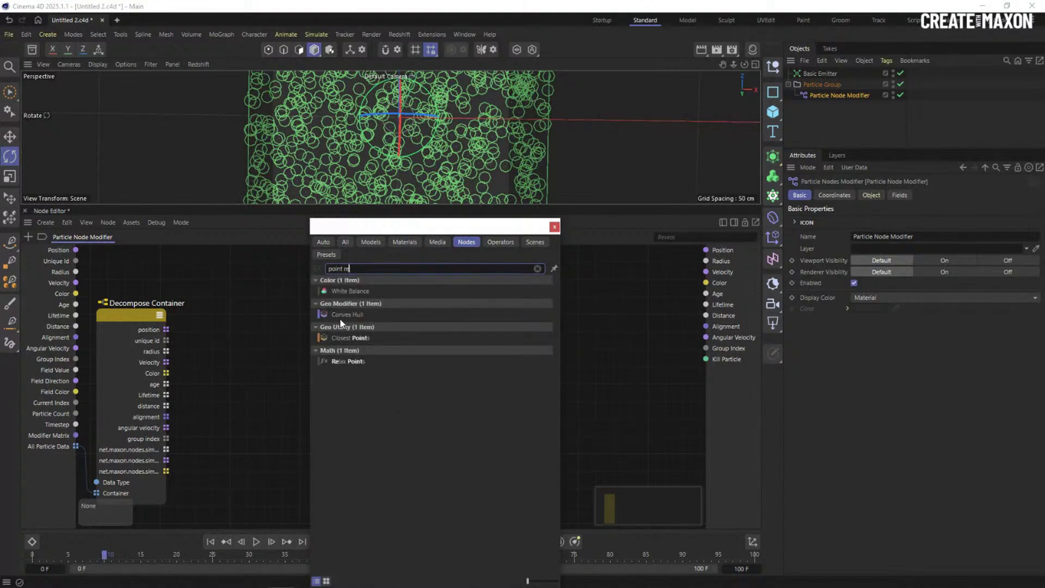
{"action": "double_click", "coordinate": [351, 362]}
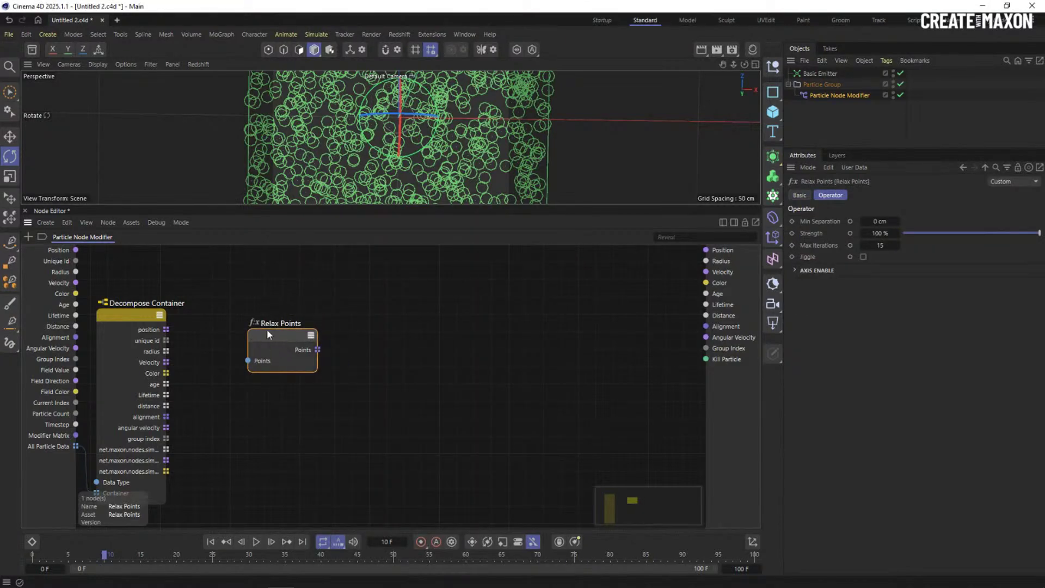
{"action": "left_click_drag", "start_coordinate": [284, 339], "coordinate": [292, 344]}
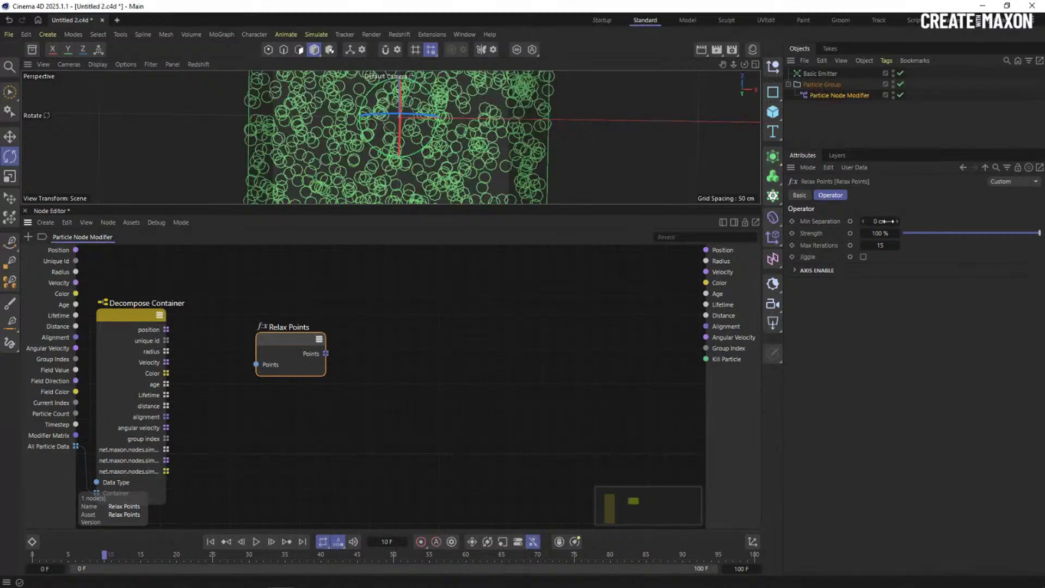
{"action": "left_click_drag", "start_coordinate": [281, 357], "coordinate": [277, 345]}
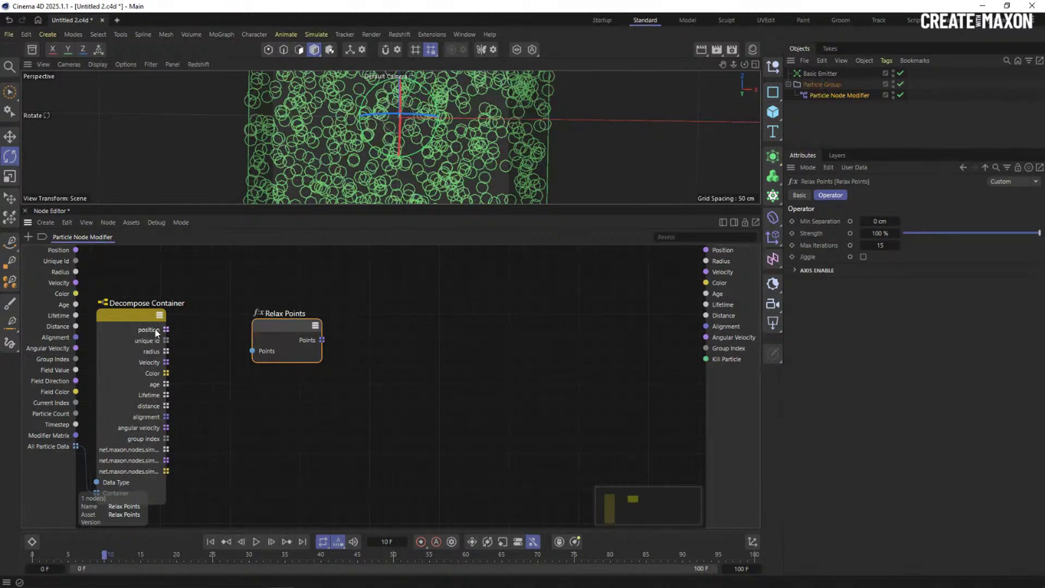
Connect the Decompose Container's position output to the Points input of Relax Points
{"action": "left_click", "coordinate": [107, 329]}
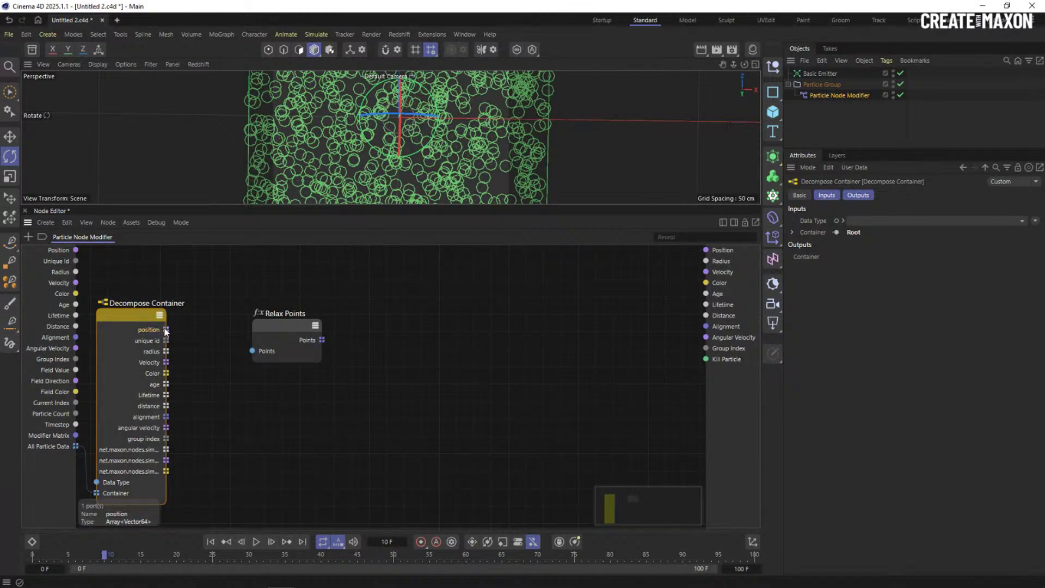
{"action": "left_click_drag", "start_coordinate": [167, 330], "coordinate": [282, 320]}
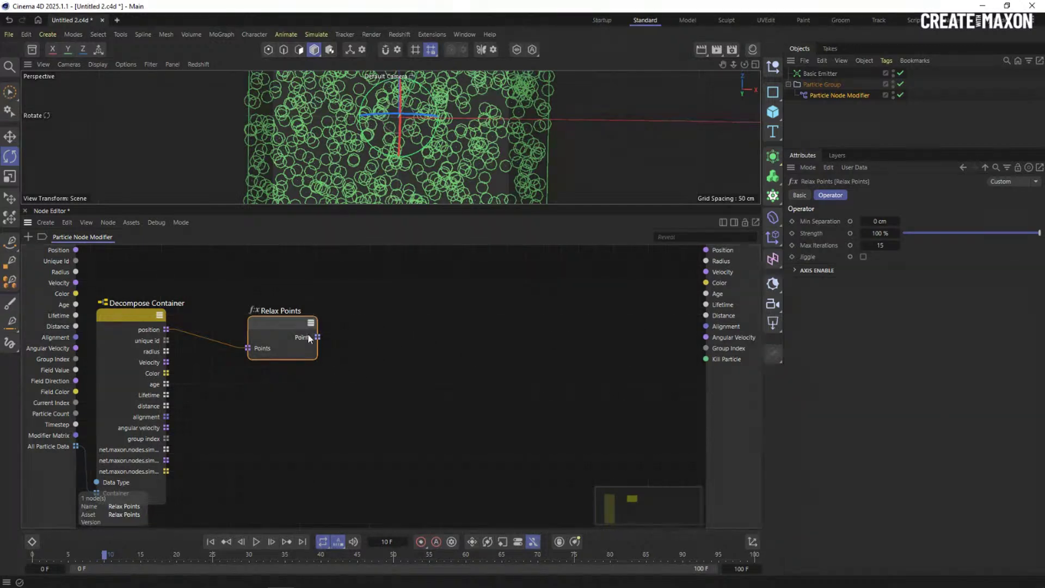
{"action": "left_click", "coordinate": [305, 336]}
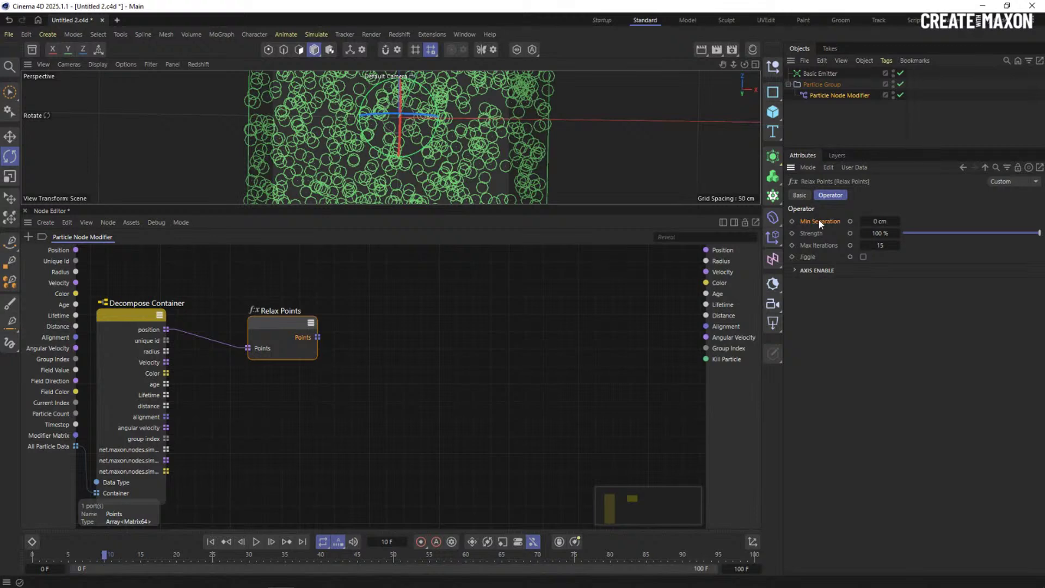
Expose Min Separation as an input port on the Relax Points node
{"action": "left_click", "coordinate": [850, 221]}
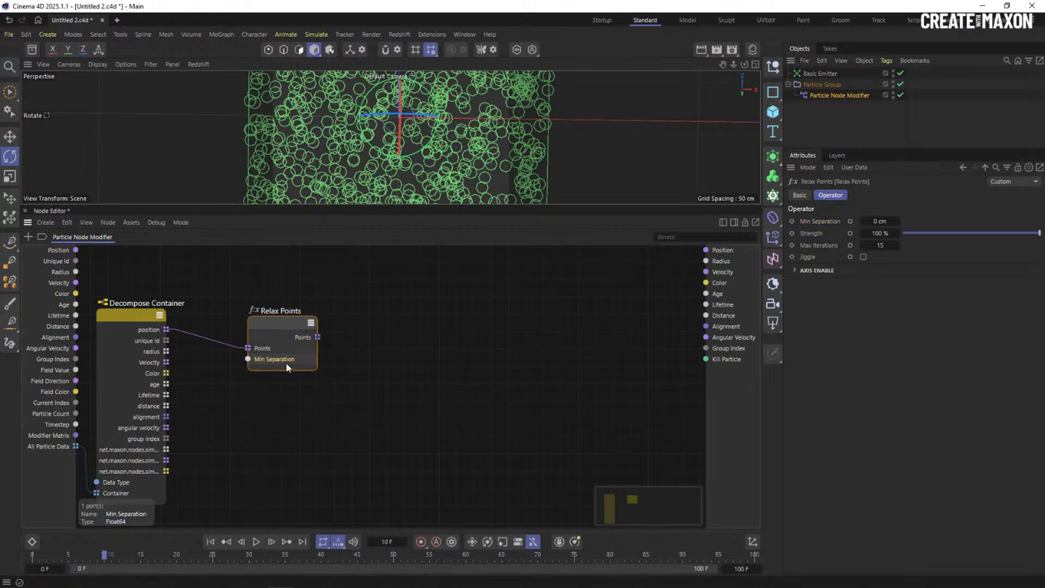
{"action": "left_click_drag", "start_coordinate": [274, 326], "coordinate": [291, 323]}
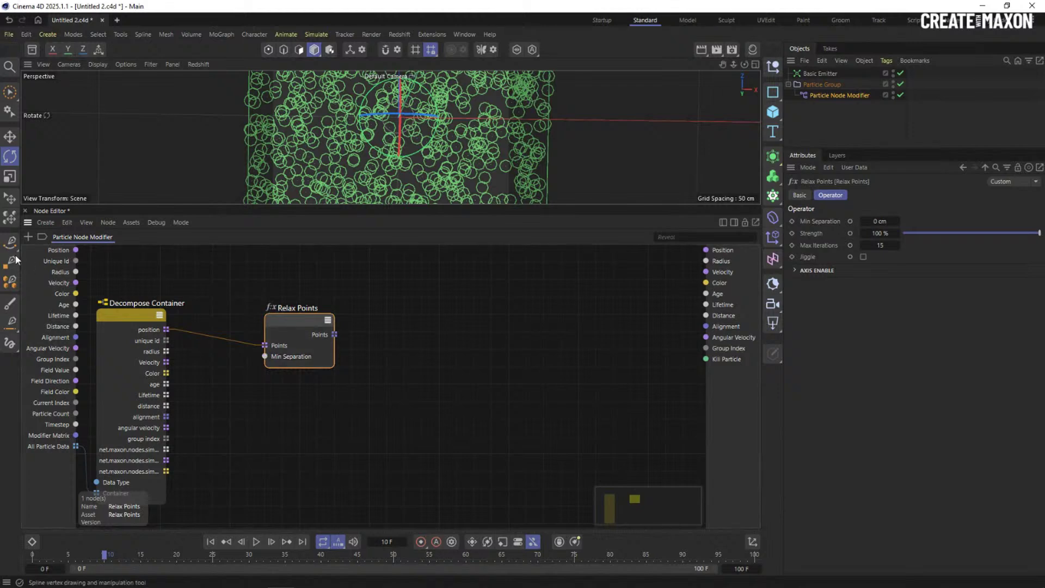
{"action": "left_click_drag", "start_coordinate": [308, 317], "coordinate": [300, 318]}
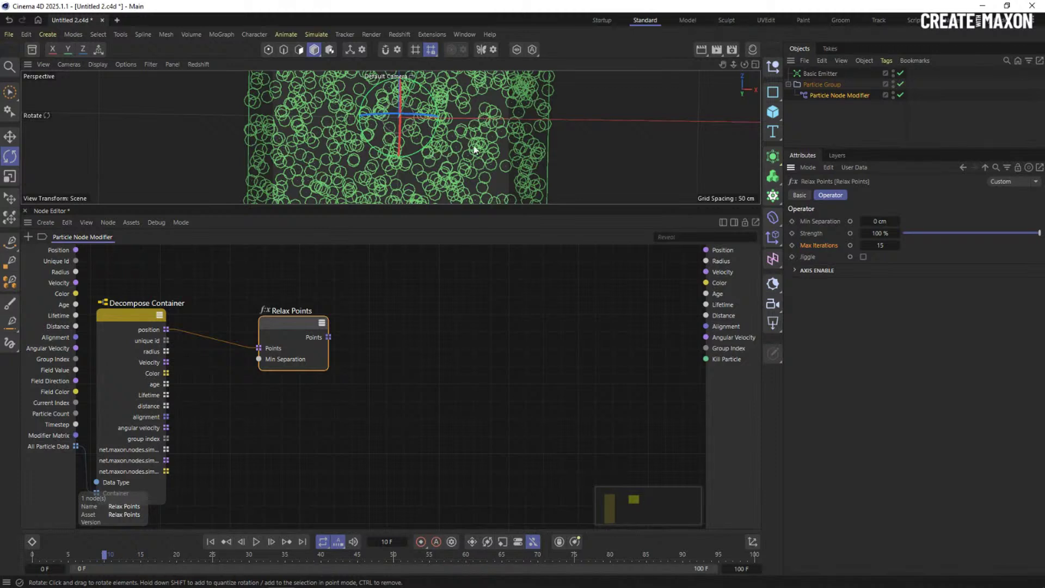
Add a Get Element node between Decompose Container and Relax Points, moving Relax Points aside to make room
{"action": "left_click", "coordinate": [151, 355]}
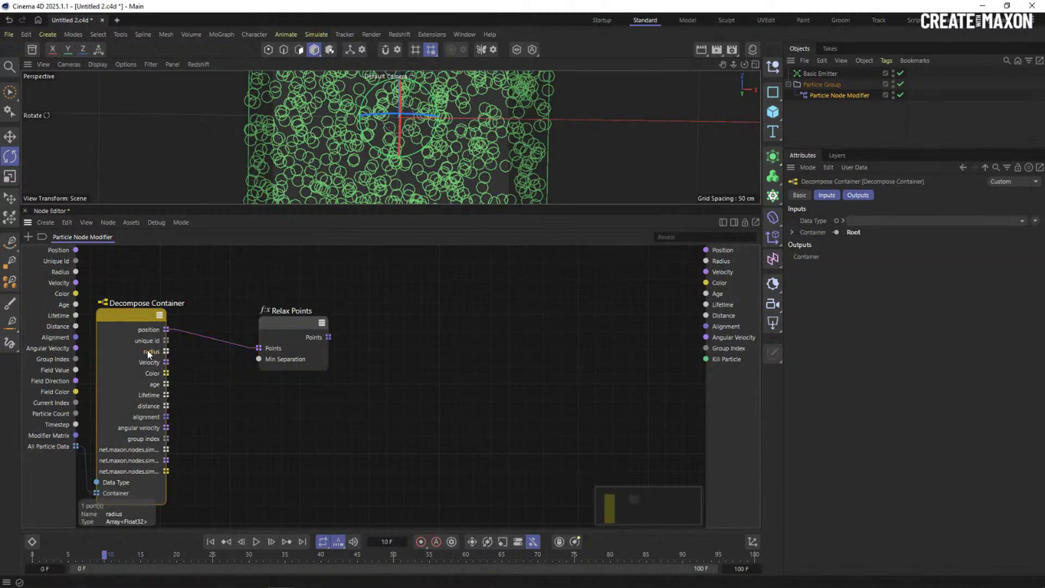
{"action": "left_click_drag", "start_coordinate": [284, 322], "coordinate": [288, 302]}
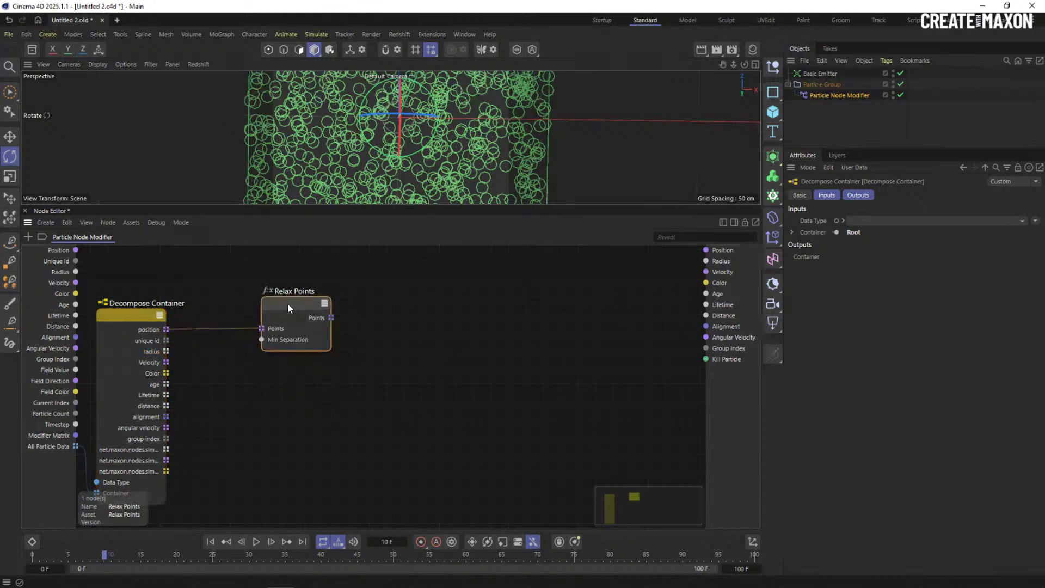
{"action": "double_click", "coordinate": [226, 377]}
{"action": "type", "text": "ge"}
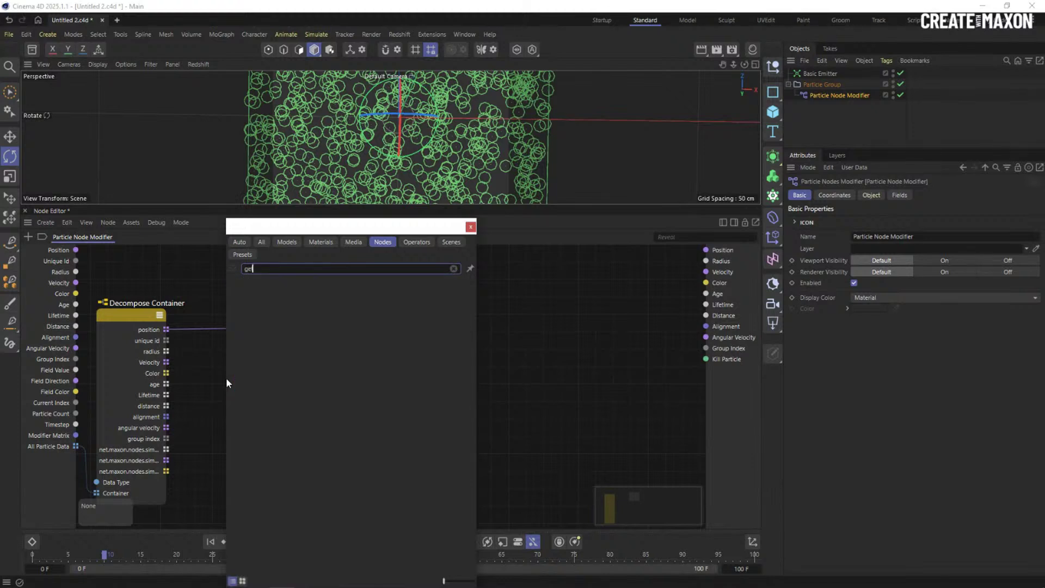
{"action": "type", "text": "t el"}
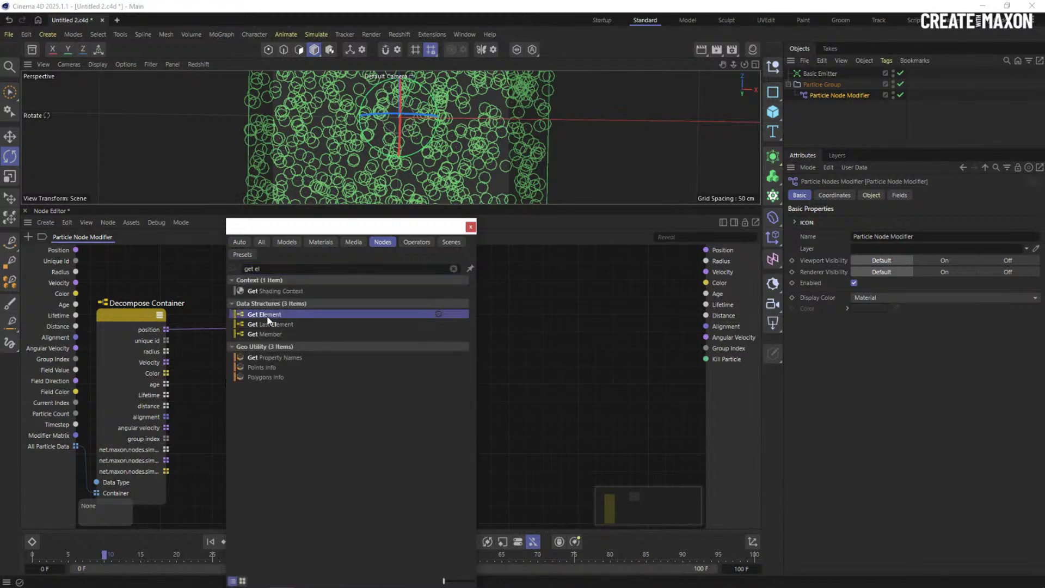
{"action": "left_click", "coordinate": [264, 315]}
{"action": "left_click_drag", "start_coordinate": [288, 308], "coordinate": [319, 305]}
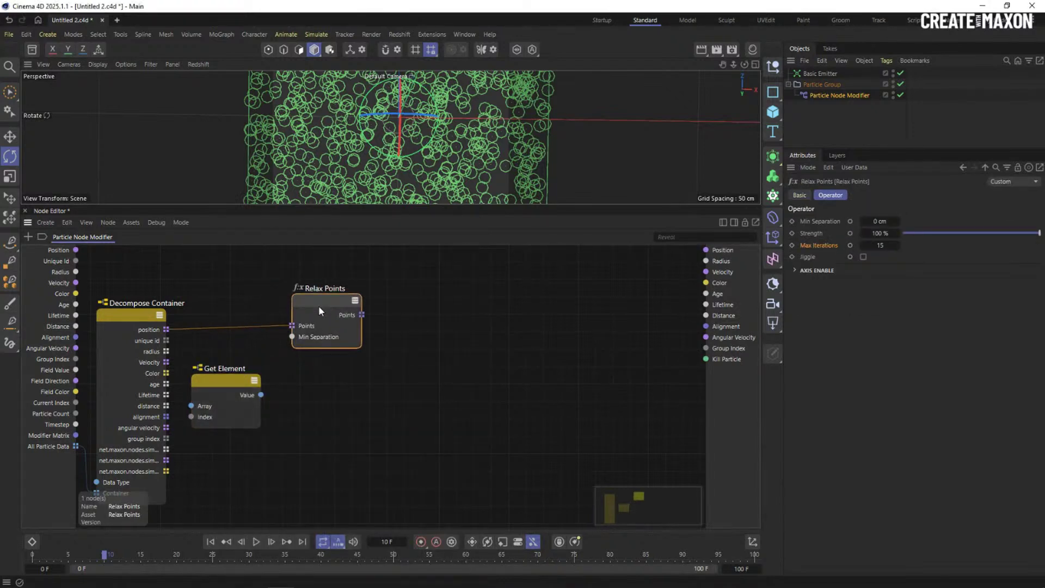
{"action": "left_click_drag", "start_coordinate": [222, 383], "coordinate": [242, 378]}
Connect the Decompose Container's radius output to Get Element's Array and Get Element's Value to Min Separation on Relax Points
{"action": "left_click_drag", "start_coordinate": [166, 352], "coordinate": [234, 362]}
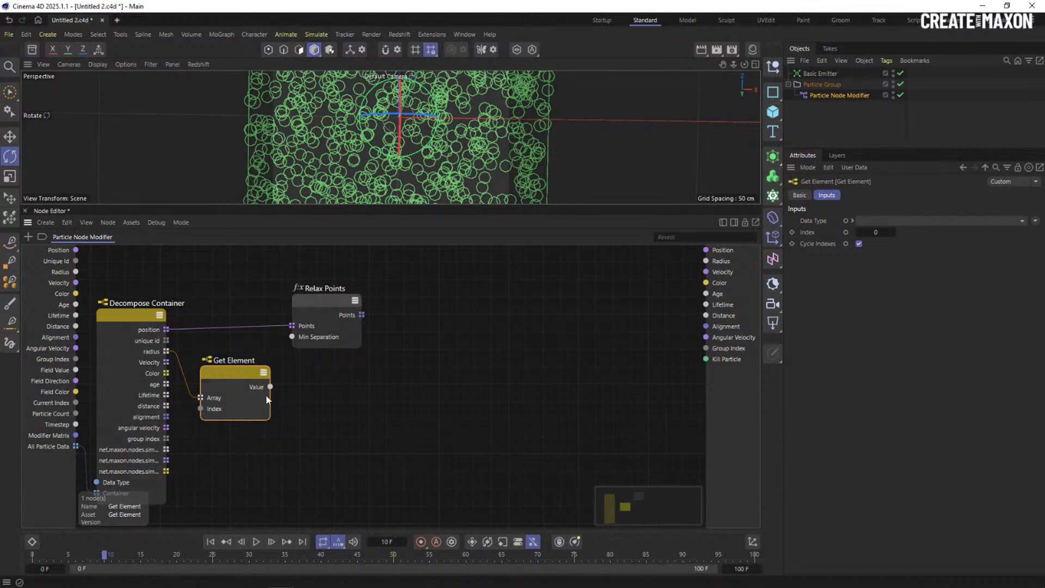
{"action": "left_click_drag", "start_coordinate": [312, 303], "coordinate": [319, 304]}
{"action": "left_click_drag", "start_coordinate": [270, 387], "coordinate": [324, 312]}
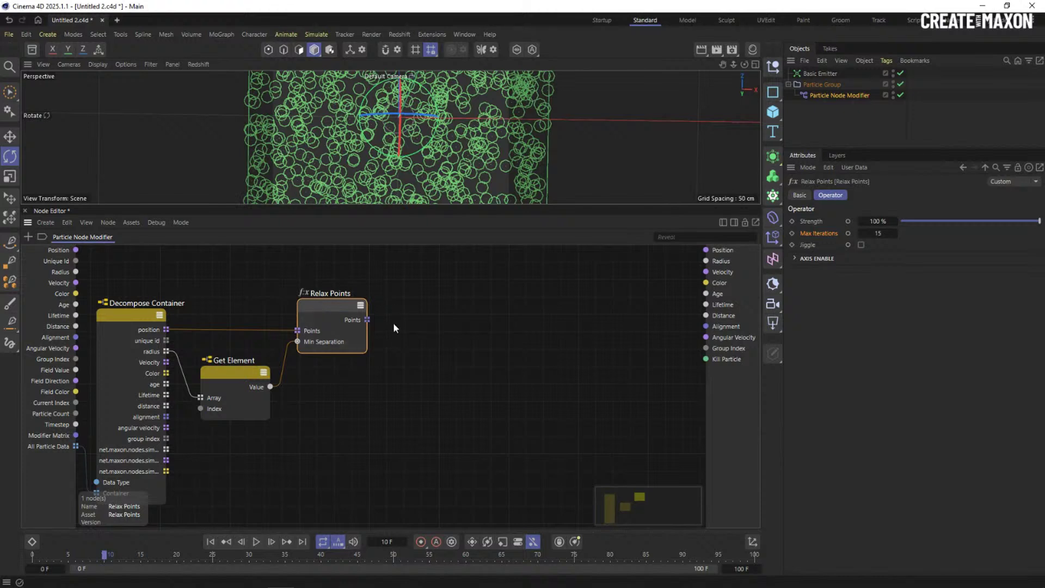
Expose Max Iterations on Relax Points and link it to a new modifier input, placed as a floating node below Get Element
{"action": "left_click", "coordinate": [848, 233]}
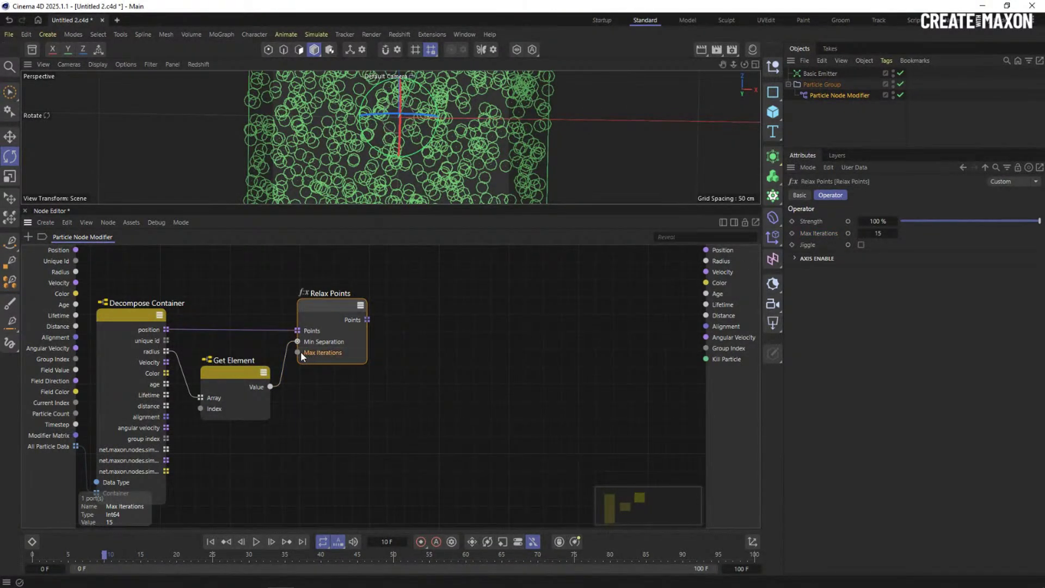
{"action": "left_click_drag", "start_coordinate": [297, 352], "coordinate": [269, 486]}
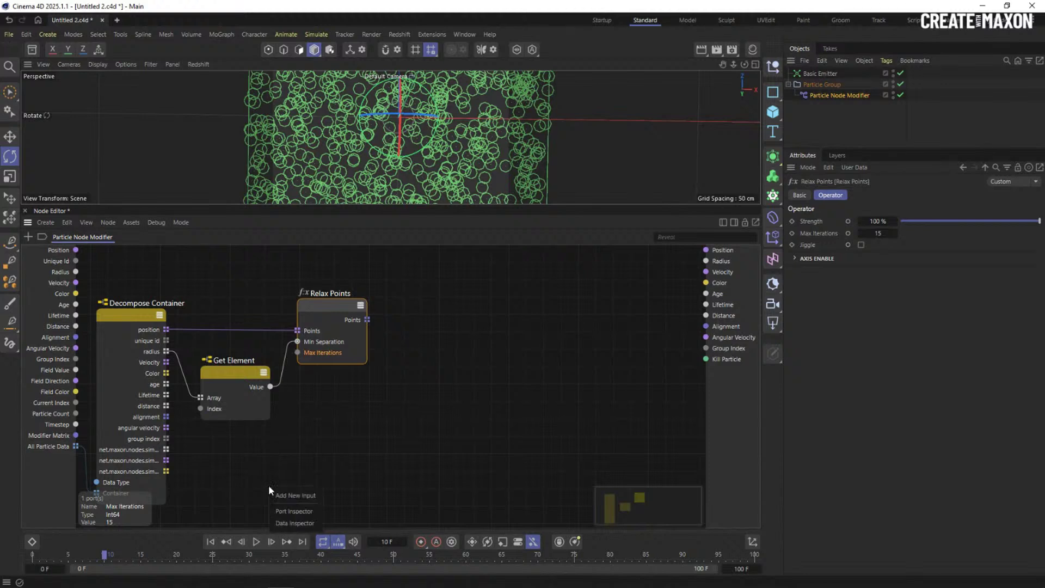
{"action": "left_click", "coordinate": [307, 494]}
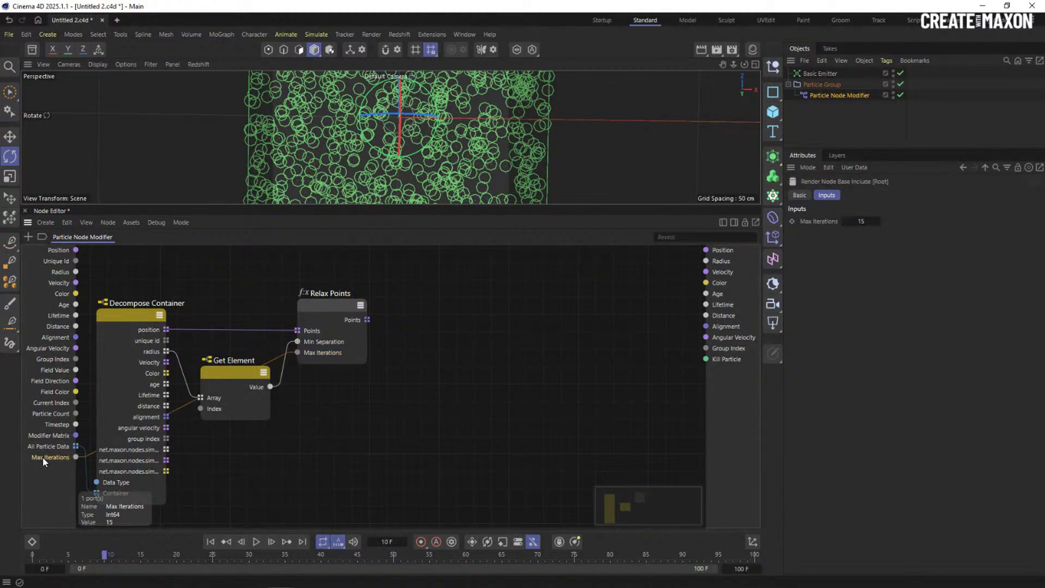
{"action": "left_click_drag", "start_coordinate": [234, 444], "coordinate": [235, 445]}
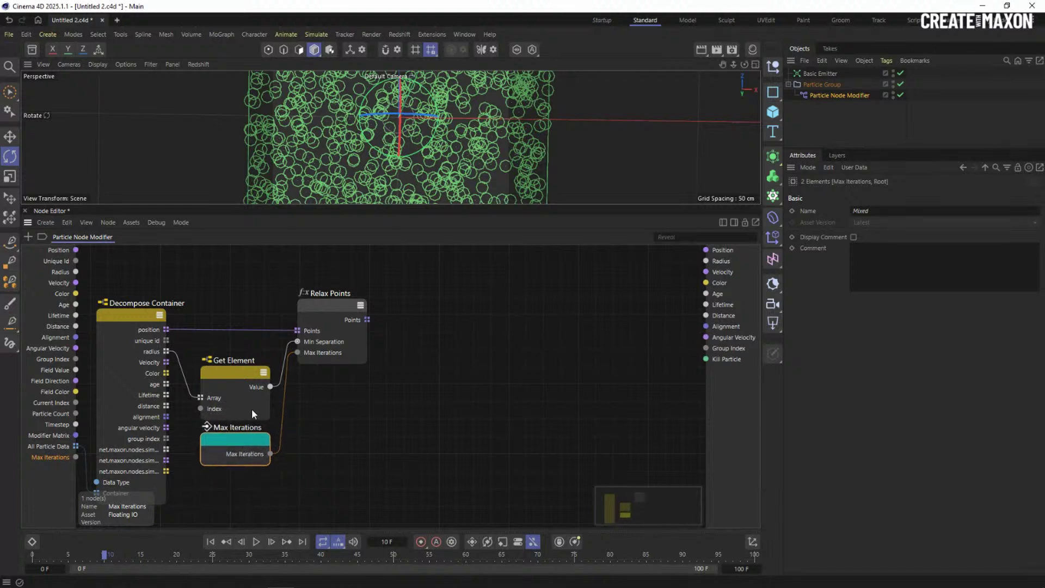
Duplicate the Get Element node after Relax Points and connect Relax Points' Points output to the copy's Array input
{"action": "left_click_drag", "start_coordinate": [252, 410], "coordinate": [252, 398]}
{"action": "left_click_drag", "start_coordinate": [330, 300], "coordinate": [329, 304]}
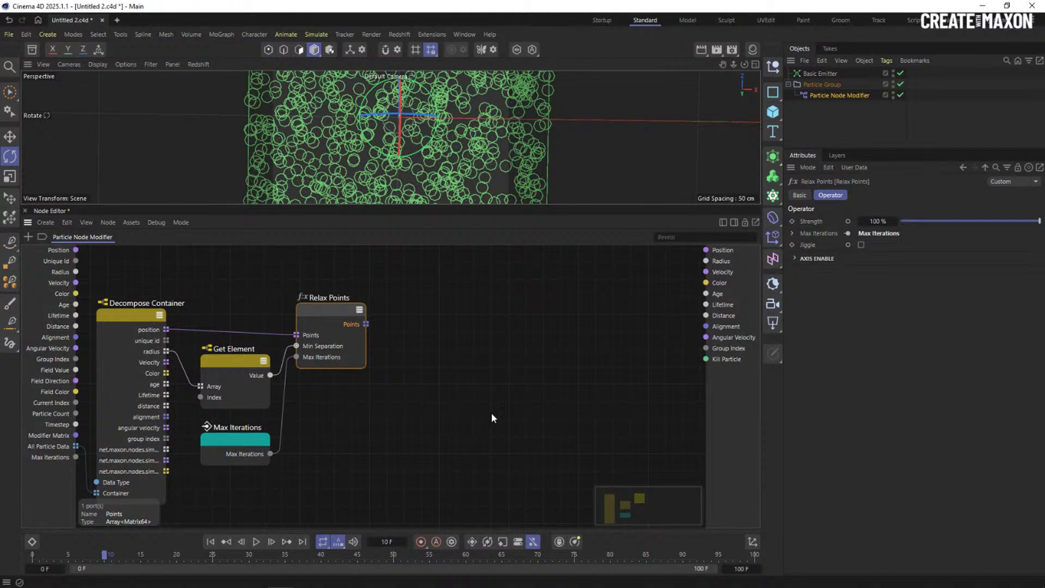
{"action": "left_click", "coordinate": [239, 361]}
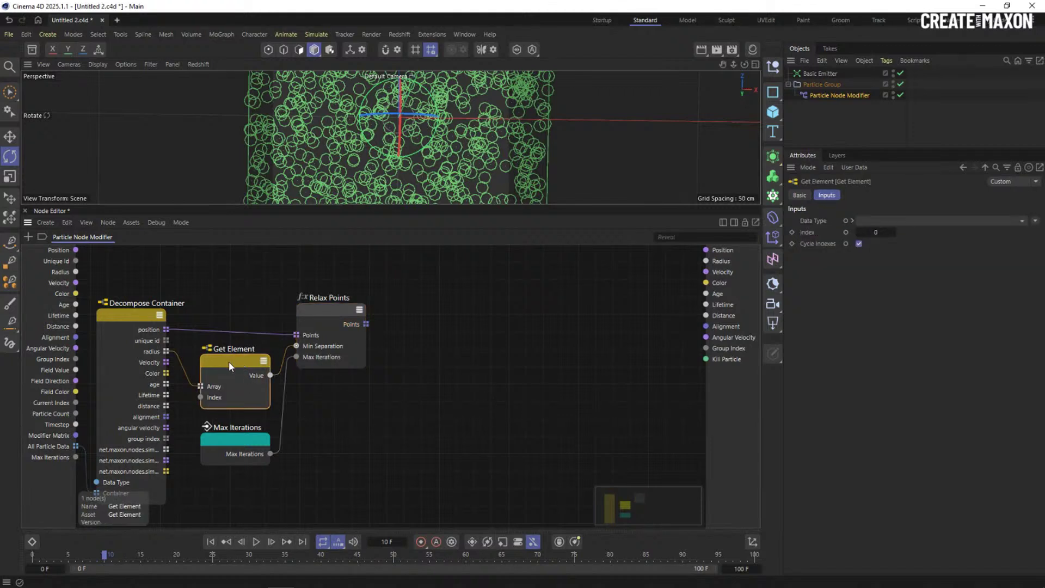
{"action": "left_click_drag", "start_coordinate": [225, 363], "coordinate": [436, 335], "text": "ctrl"}
{"action": "left_click_drag", "start_coordinate": [366, 324], "coordinate": [412, 357]}
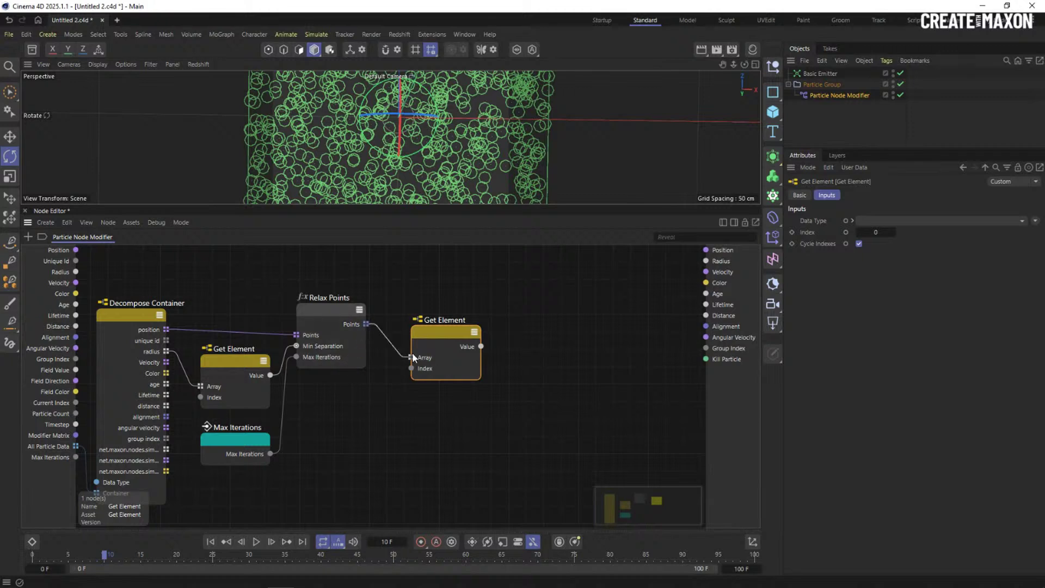
{"action": "left_click_drag", "start_coordinate": [418, 321], "coordinate": [411, 320]}
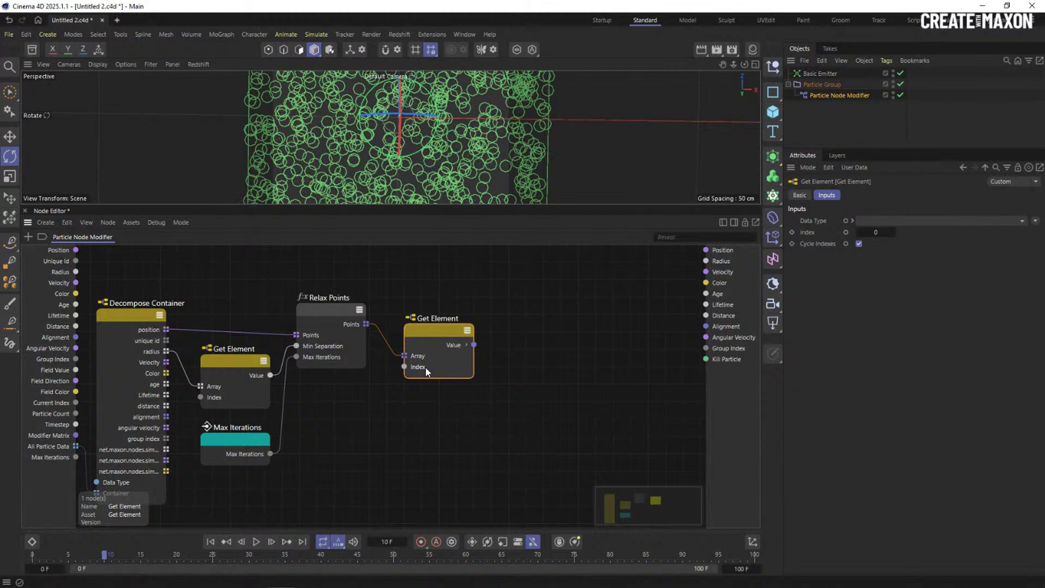
Link the modifier's Current Index to the second Get Element's Index, placed as a floating node beside it
{"action": "left_click_drag", "start_coordinate": [75, 403], "coordinate": [409, 367]}
{"action": "left_click", "coordinate": [50, 401]}
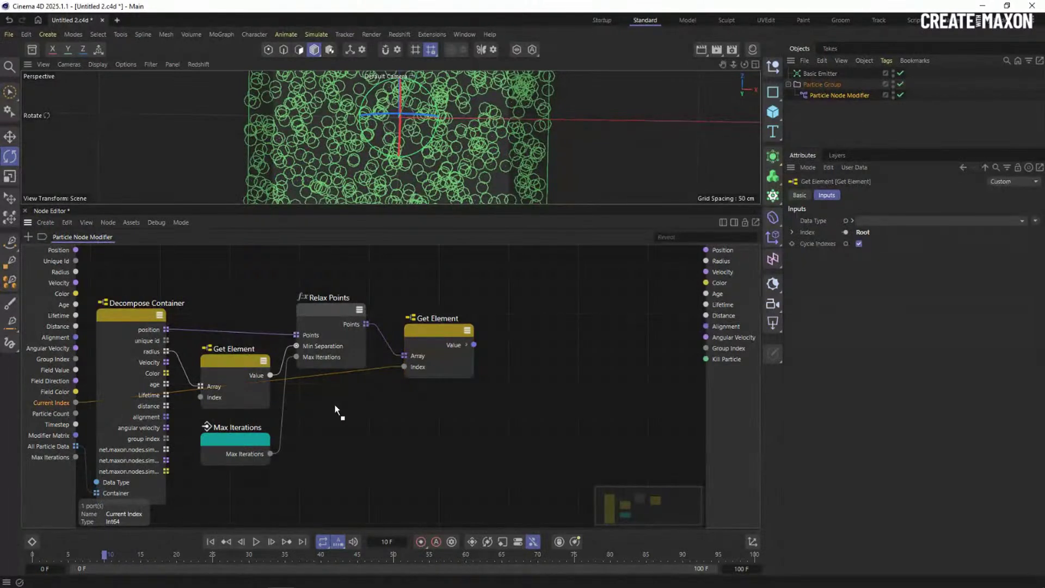
{"action": "left_click_drag", "start_coordinate": [336, 407], "coordinate": [338, 409]}
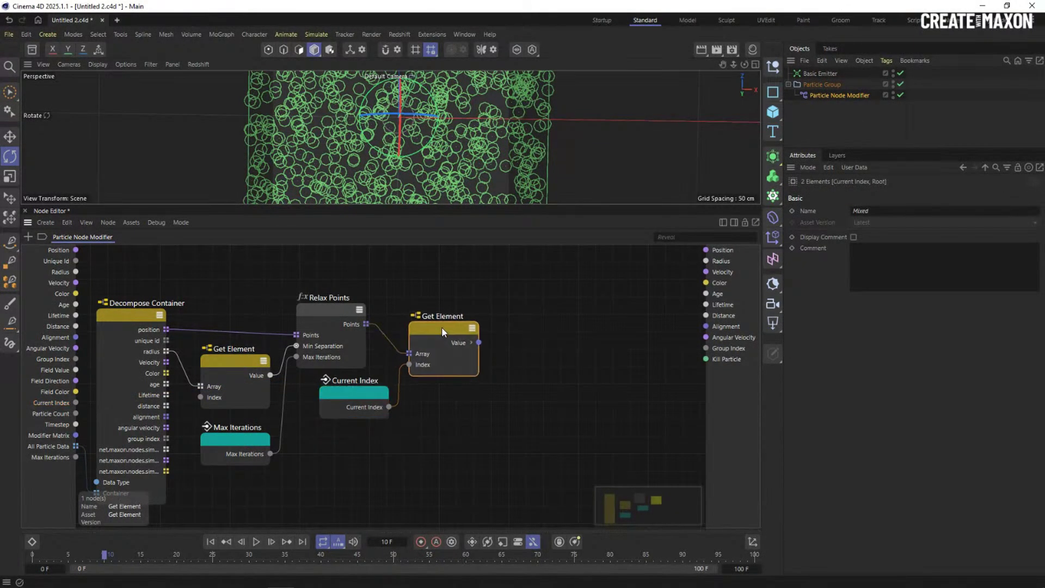
{"action": "left_click_drag", "start_coordinate": [442, 326], "coordinate": [443, 330]}
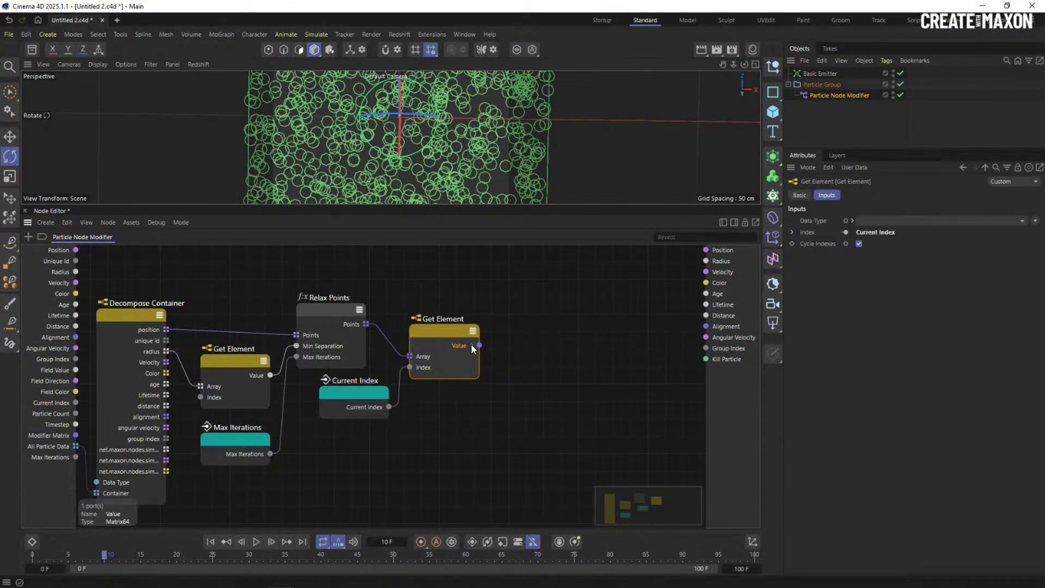
Expand the second Get Element's Value output and connect its Translation to the modifier's Position output
{"action": "left_click", "coordinate": [471, 344]}
{"action": "left_click_drag", "start_coordinate": [452, 332], "coordinate": [455, 328]}
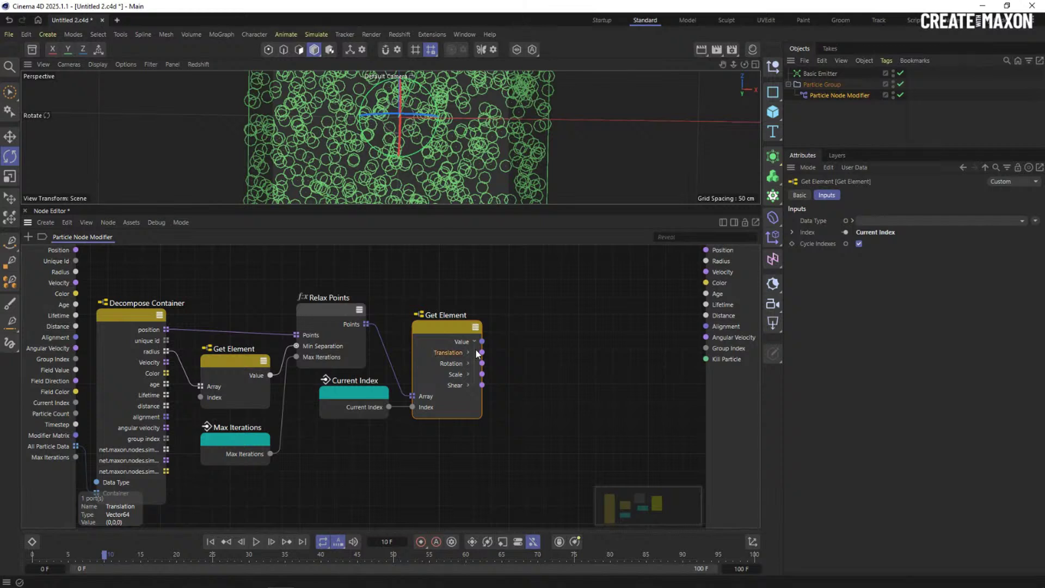
{"action": "left_click", "coordinate": [451, 353]}
{"action": "left_click_drag", "start_coordinate": [482, 352], "coordinate": [707, 250]}
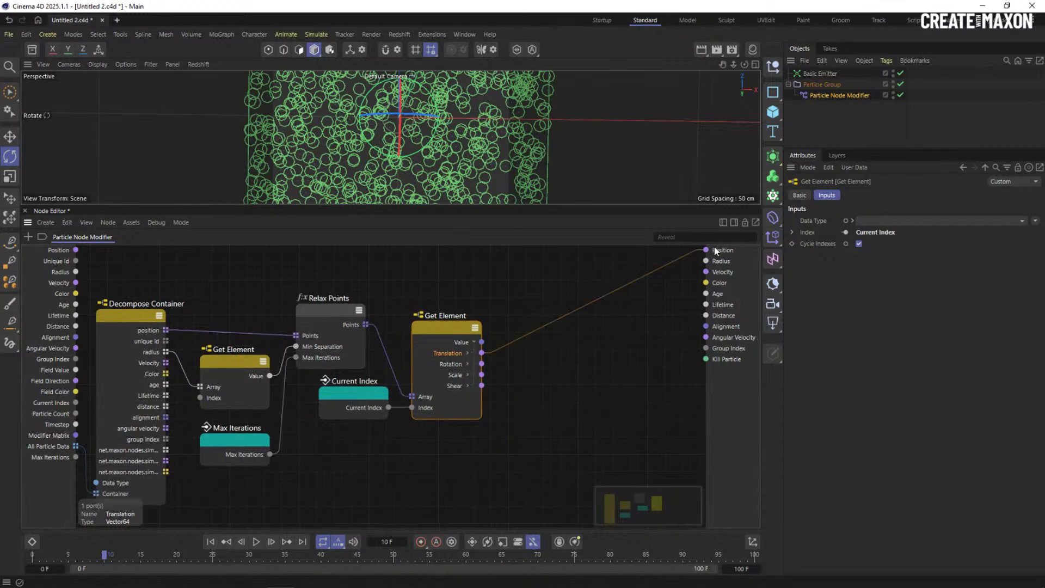
Enlarge the viewport and play the simulation from the start to check how the particles separate
{"action": "left_click_drag", "start_coordinate": [441, 205], "coordinate": [443, 301]}
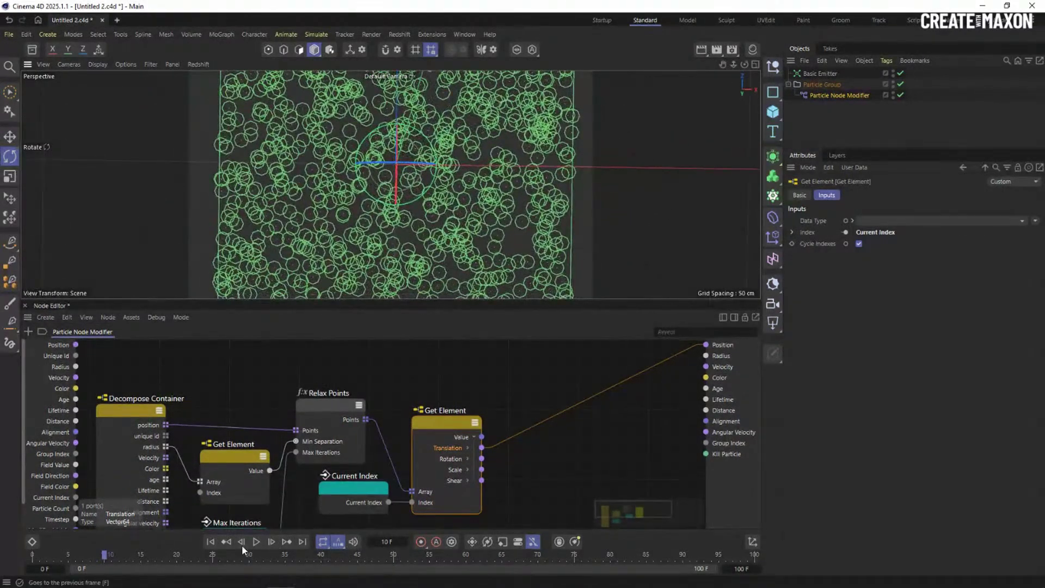
{"action": "left_click", "coordinate": [211, 541]}
{"action": "left_click", "coordinate": [256, 541]}
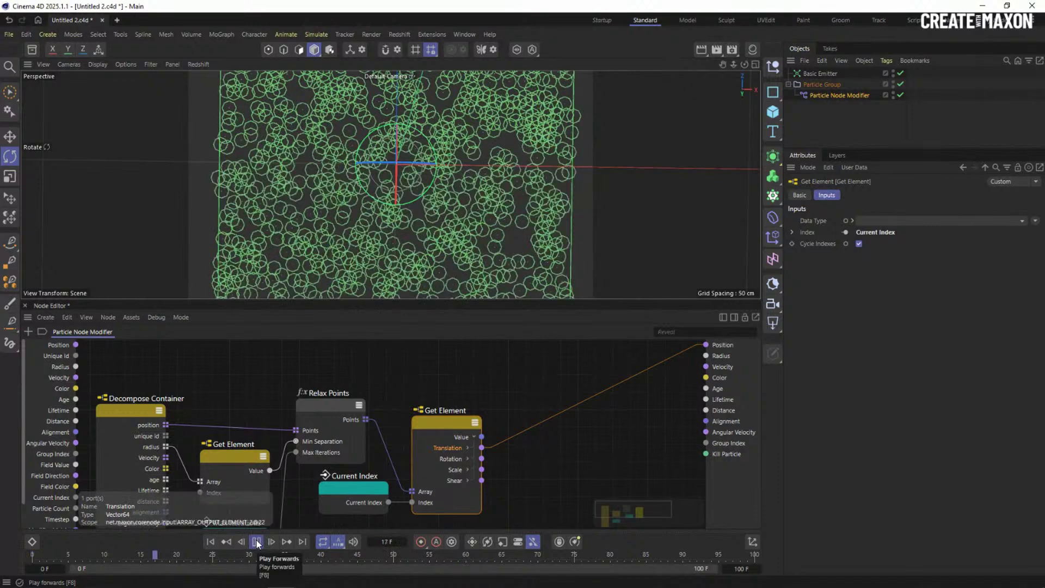
{"action": "left_click", "coordinate": [211, 541]}
Move Relax Points, Current Index and the second Get Element aside and add an Arithmetic Multiply node in the gap
{"action": "middle_click_drag", "start_coordinate": [401, 381], "coordinate": [448, 339]}
{"action": "scroll", "coordinate": [381, 404], "scroll_direction": "down", "scroll_amount": 3}
{"action": "middle_click_drag", "start_coordinate": [329, 427], "coordinate": [316, 434]}
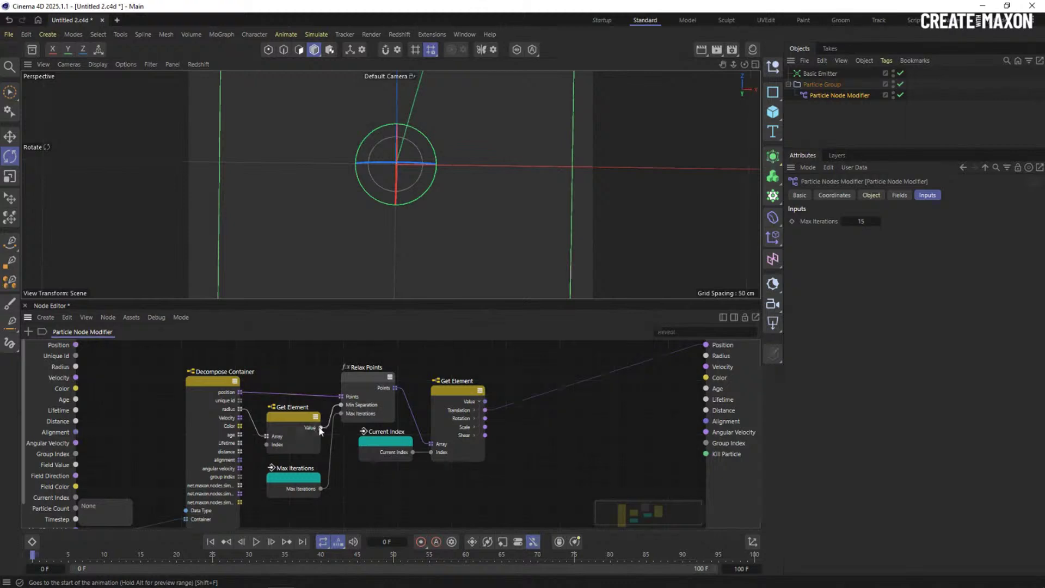
{"action": "left_click", "coordinate": [362, 409]}
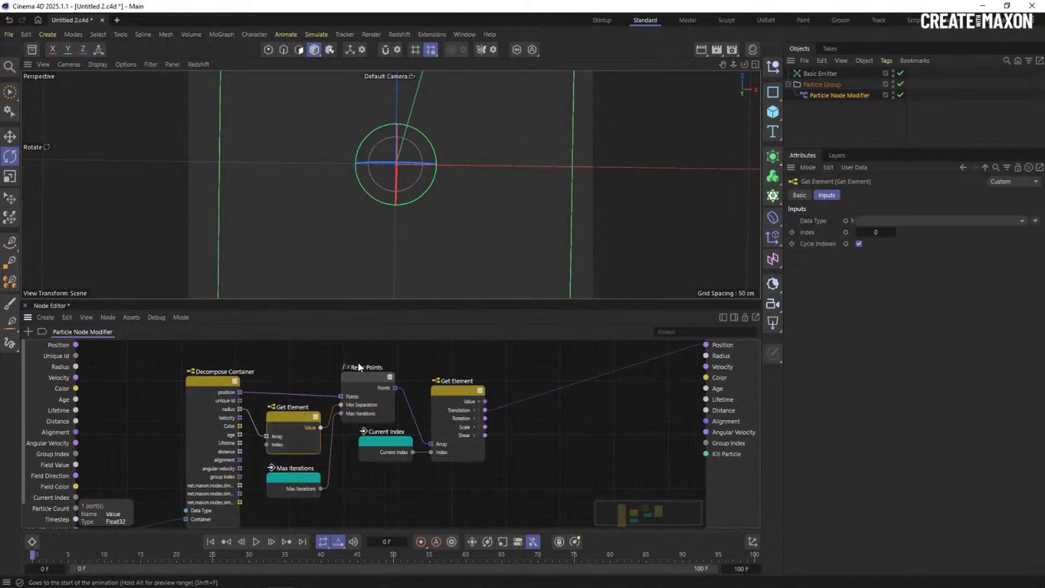
{"action": "left_click_drag", "start_coordinate": [365, 351], "coordinate": [508, 501]}
{"action": "left_click_drag", "start_coordinate": [368, 378], "coordinate": [469, 375]}
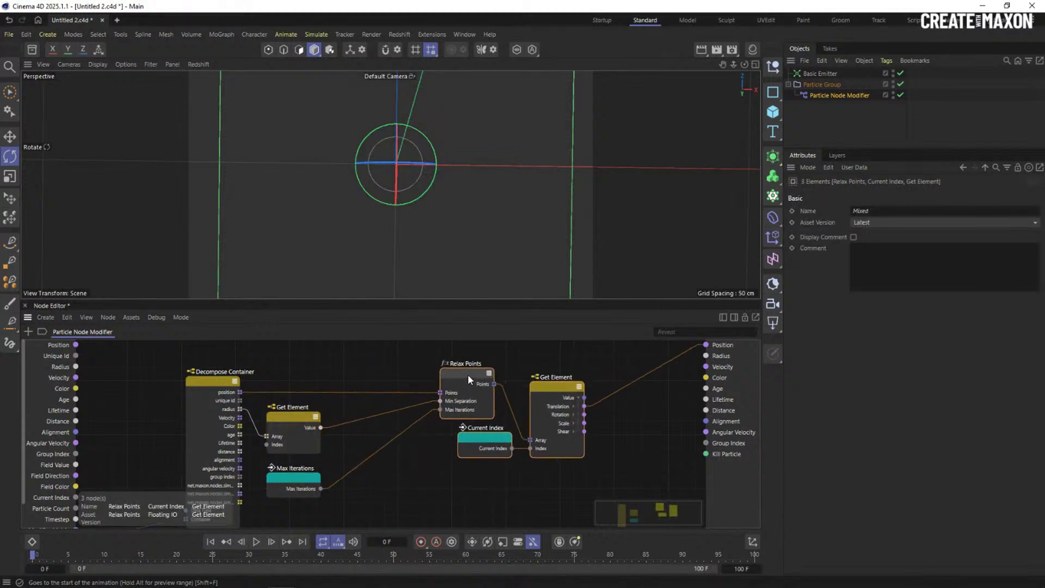
{"action": "double_click", "coordinate": [360, 370]}
{"action": "type", "text": "mult"}
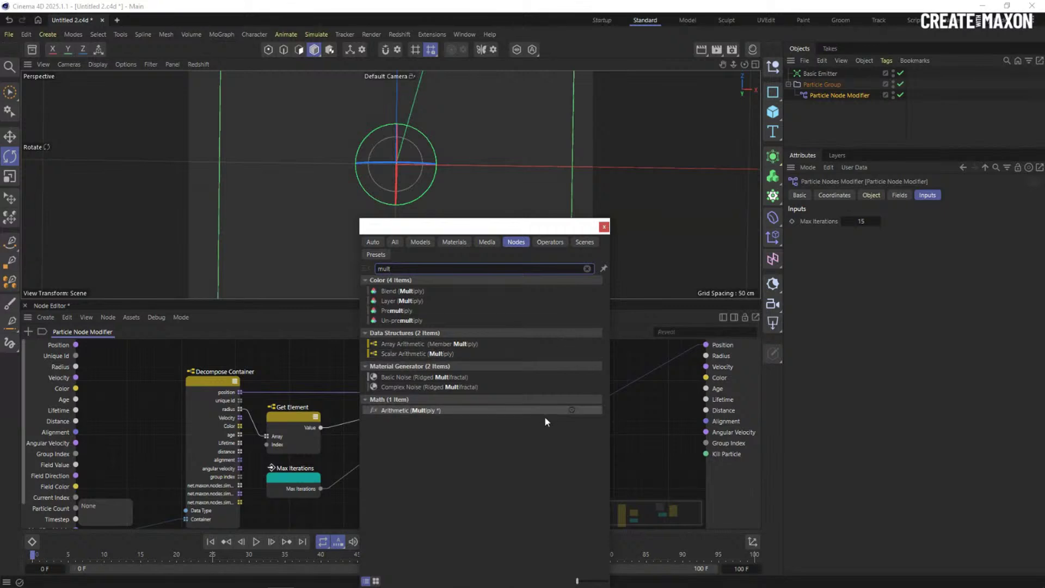
{"action": "double_click", "coordinate": [427, 411]}
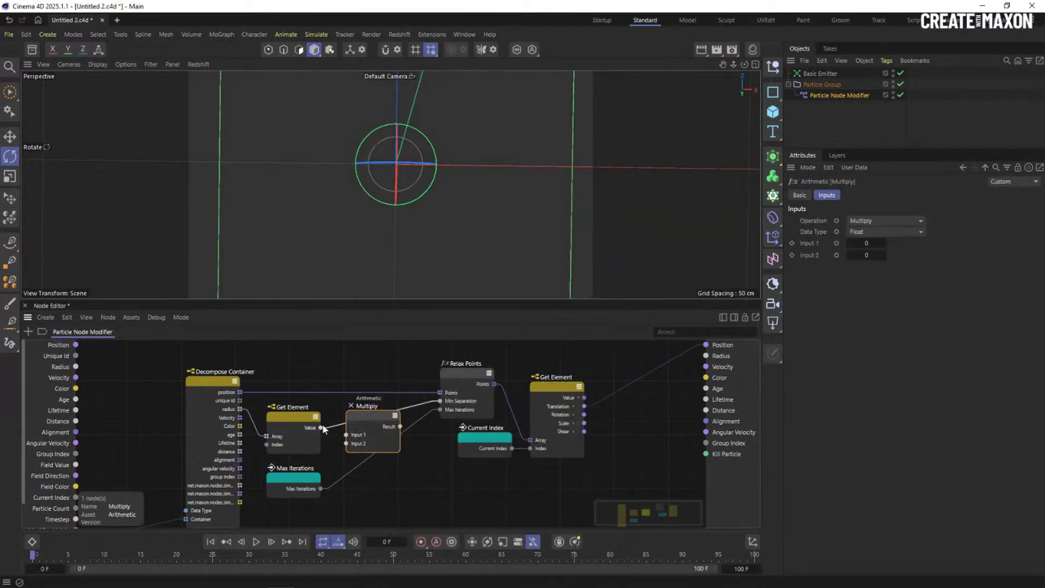
Route the first Get Element's Value through Multiply into Min Separation on Relax Points, with Multiply's Input 2 set to 2
{"action": "left_click_drag", "start_coordinate": [320, 428], "coordinate": [359, 415]}
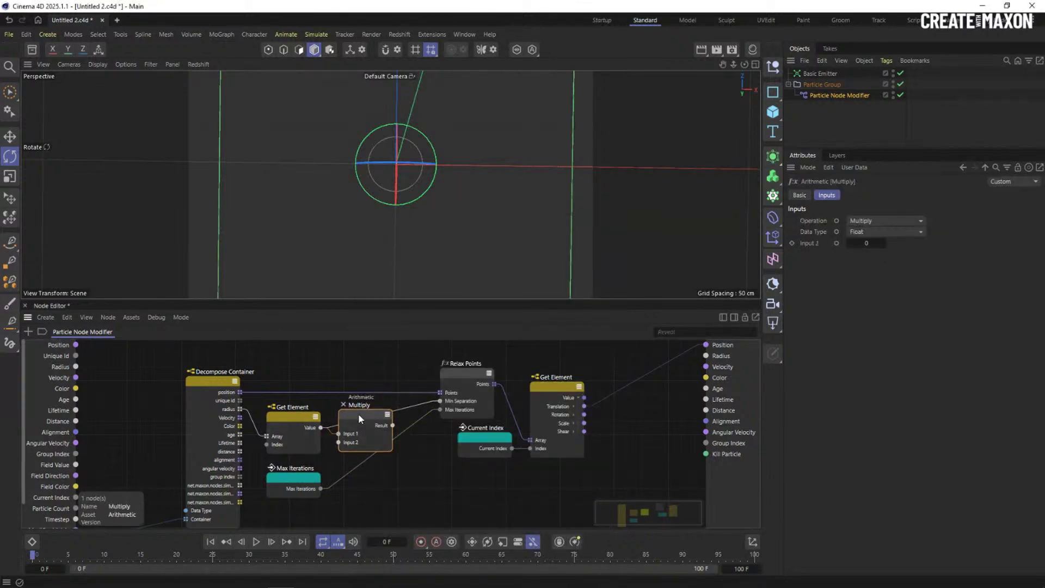
{"action": "left_click", "coordinate": [862, 243]}
{"action": "left_click_drag", "start_coordinate": [392, 427], "coordinate": [446, 401]}
{"action": "left_click_drag", "start_coordinate": [362, 415], "coordinate": [360, 413]}
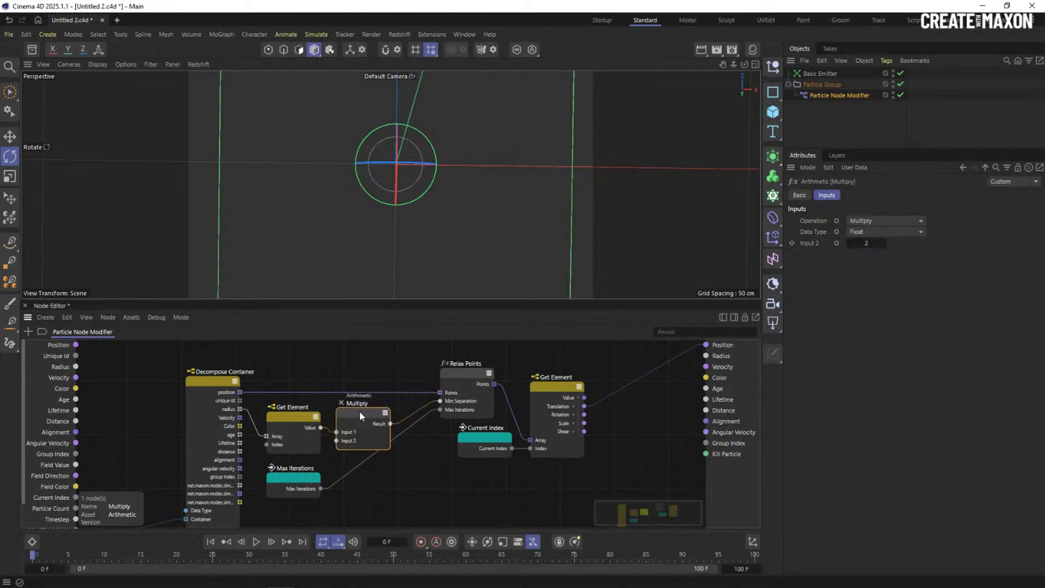
Play the simulation briefly and examine the particle spread from the side and from above
{"action": "left_click", "coordinate": [257, 541]}
{"action": "left_click", "coordinate": [258, 541]}
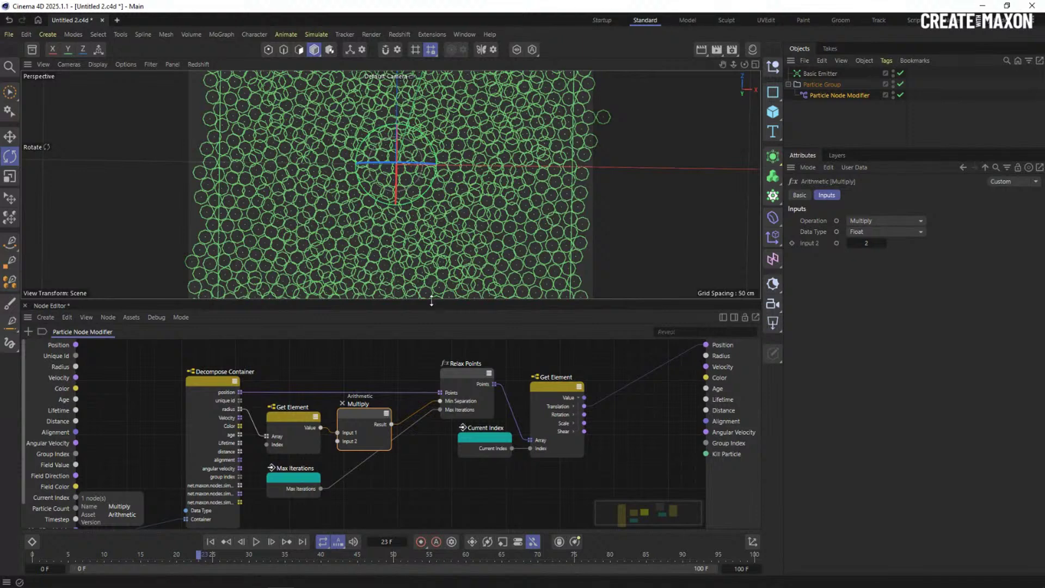
{"action": "left_click_drag", "start_coordinate": [432, 300], "coordinate": [430, 325]}
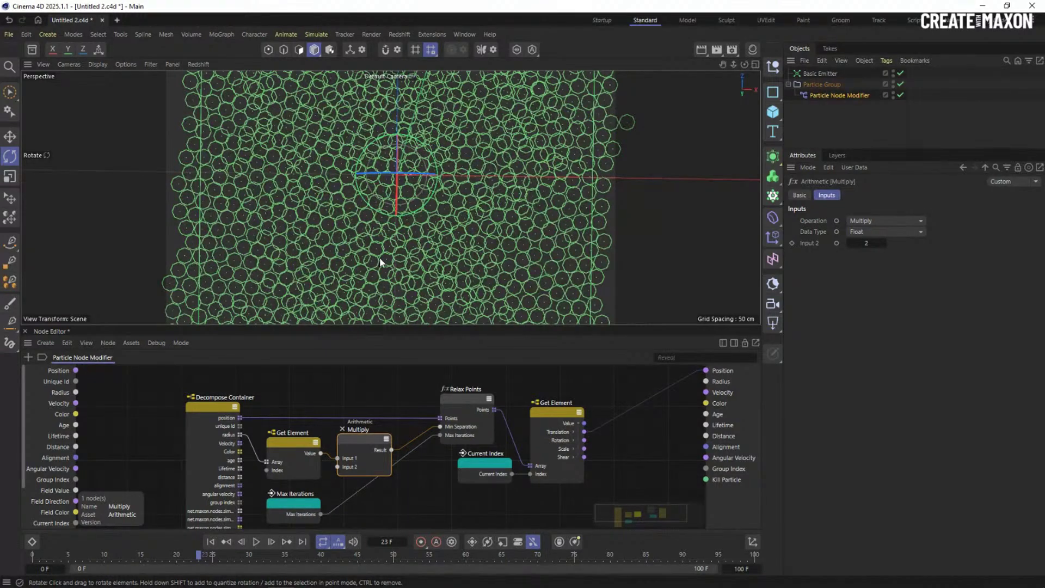
{"action": "left_click_drag", "start_coordinate": [399, 275], "coordinate": [430, 83], "text": "alt"}
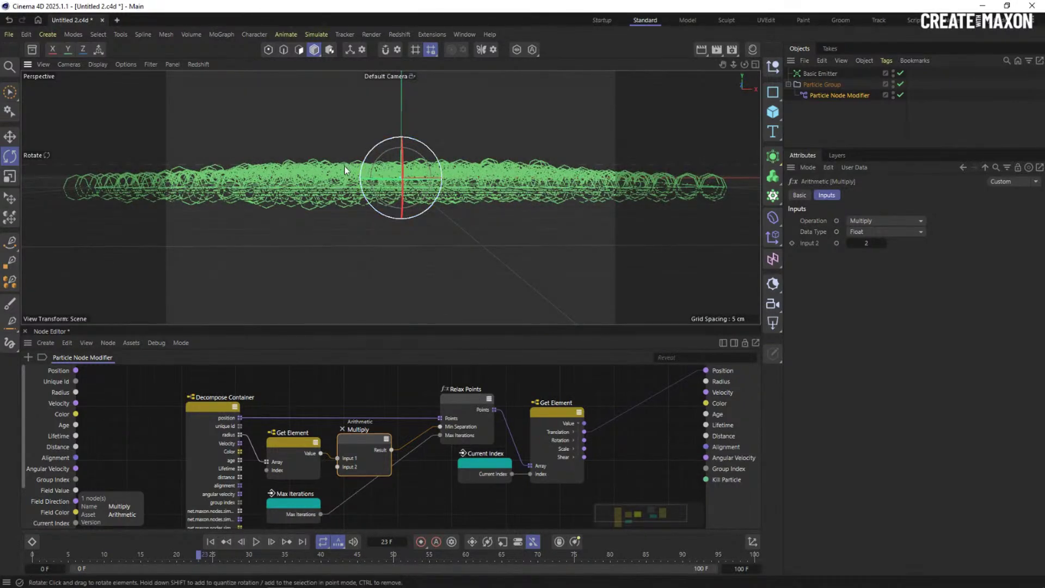
{"action": "left_click_drag", "start_coordinate": [344, 166], "coordinate": [363, 243], "text": "alt"}
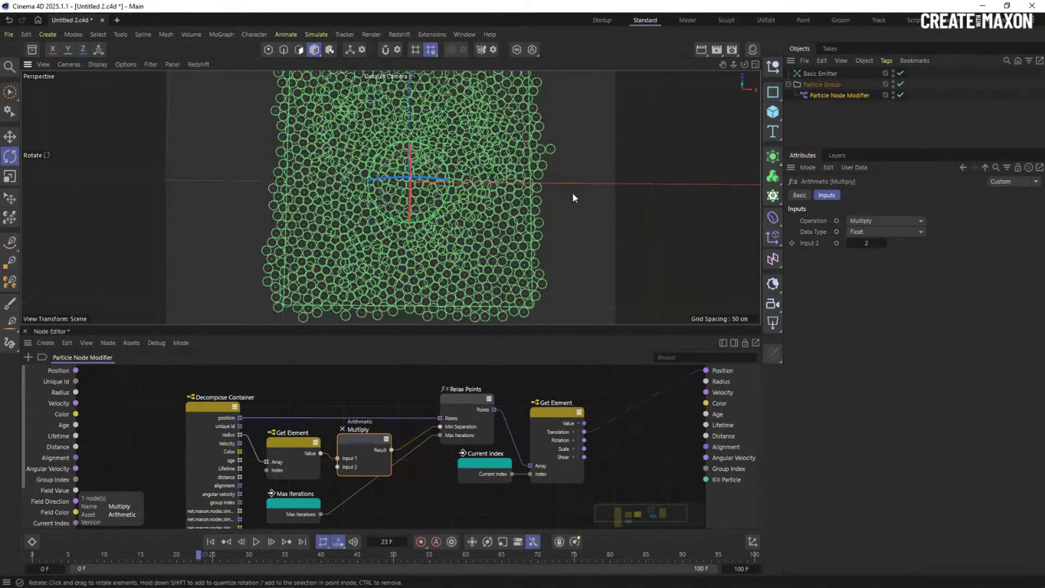
Add a Math modifier to the Particle Group below the Particle Node Modifier and set its Position target channel to Y
{"action": "left_click", "coordinate": [316, 35]}
{"action": "mouse_move", "coordinate": [316, 168]}
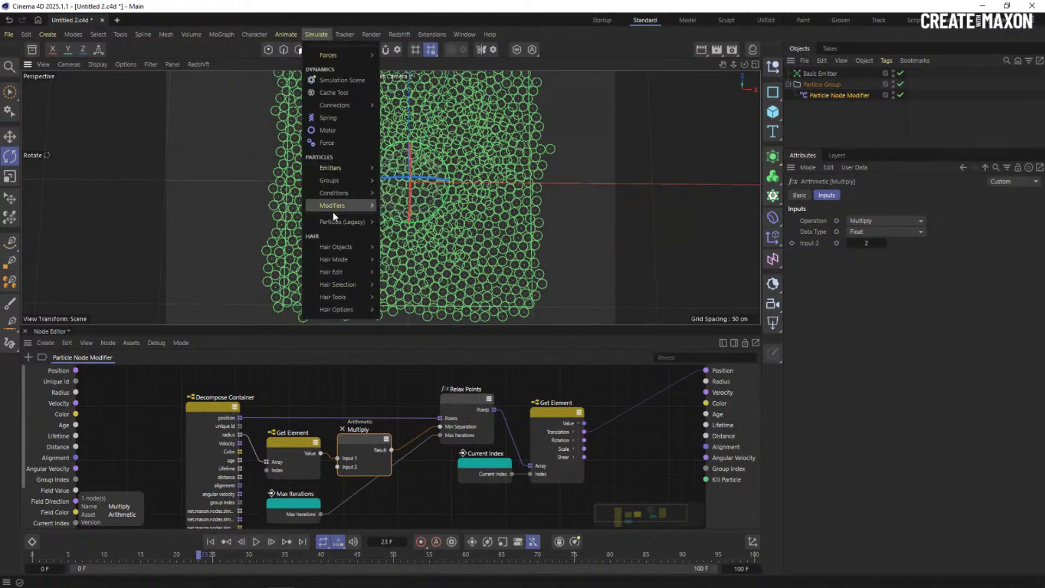
{"action": "mouse_move", "coordinate": [329, 205]}
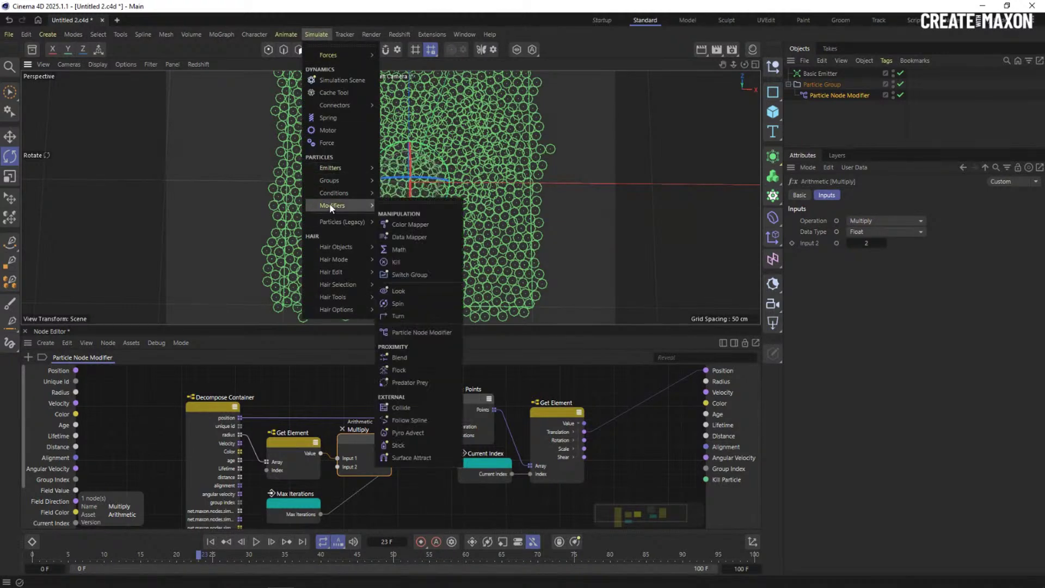
{"action": "left_click", "coordinate": [400, 251]}
{"action": "left_click_drag", "start_coordinate": [804, 70], "coordinate": [829, 110]}
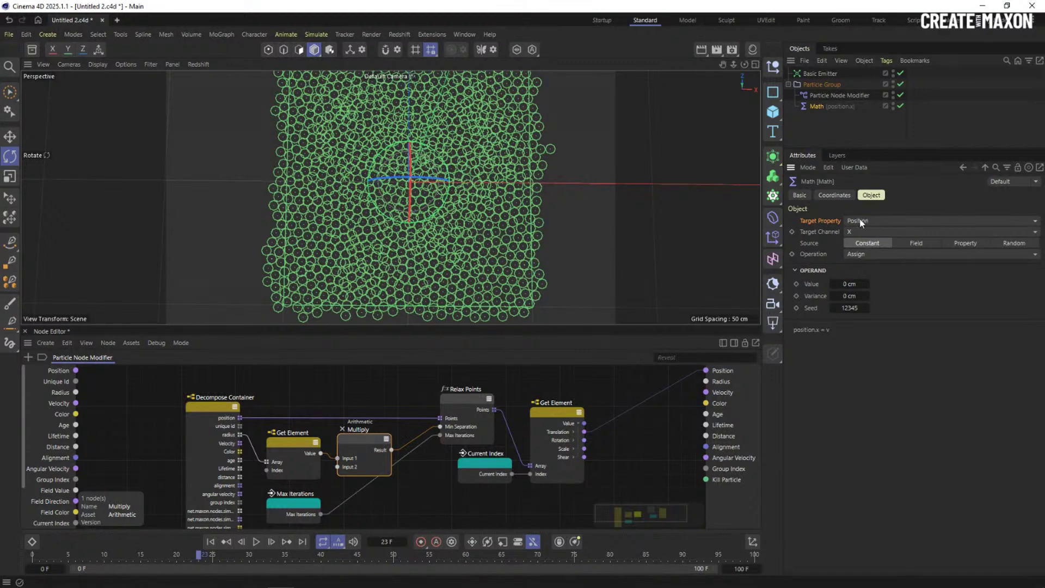
{"action": "left_click", "coordinate": [856, 232]}
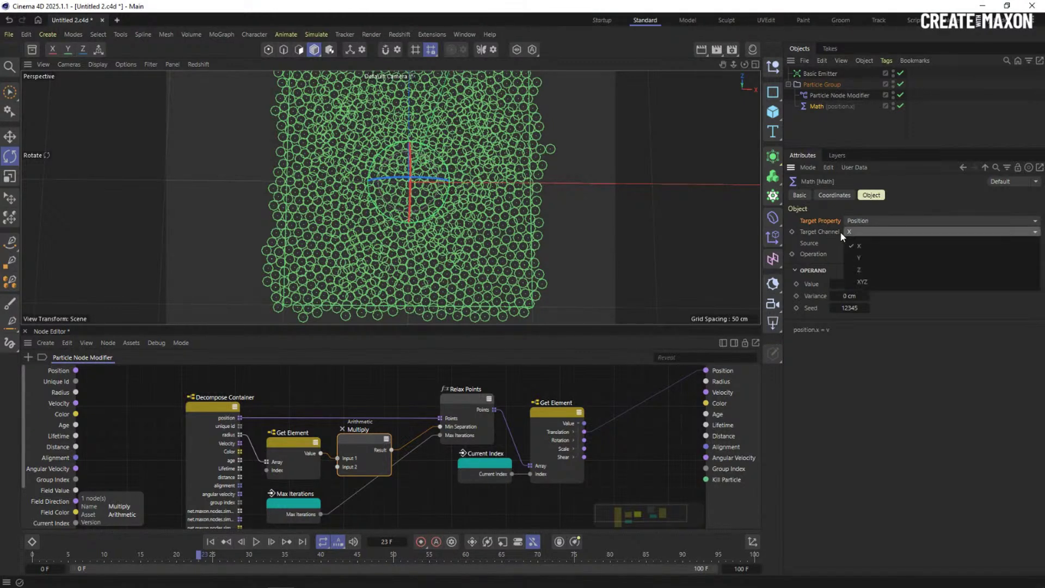
{"action": "left_click", "coordinate": [869, 257]}
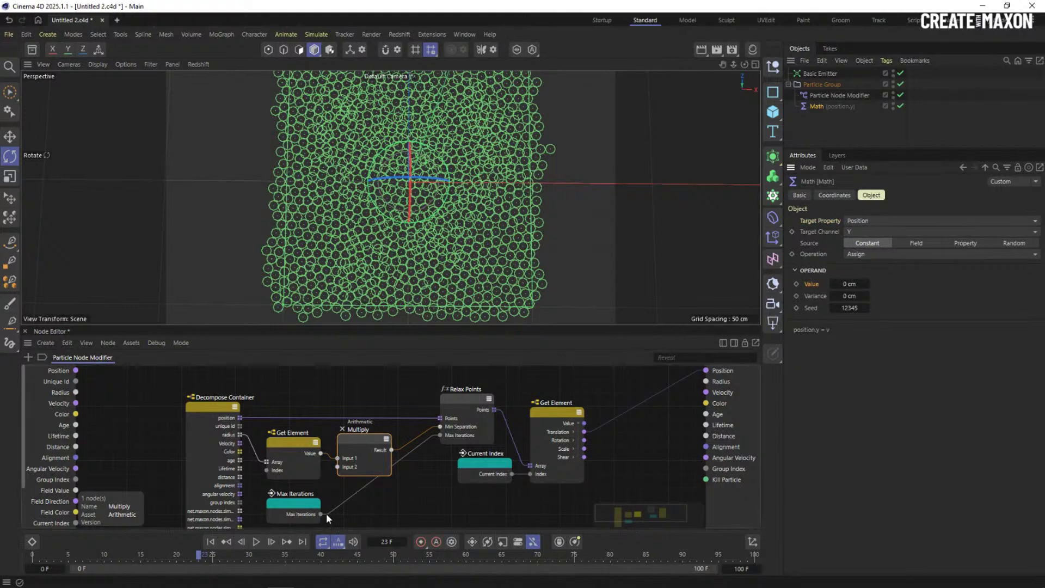
Replay the simulation from the first frame twice and examine the flattened particles' spacing up close
{"action": "left_click", "coordinate": [210, 542]}
{"action": "left_click", "coordinate": [256, 542]}
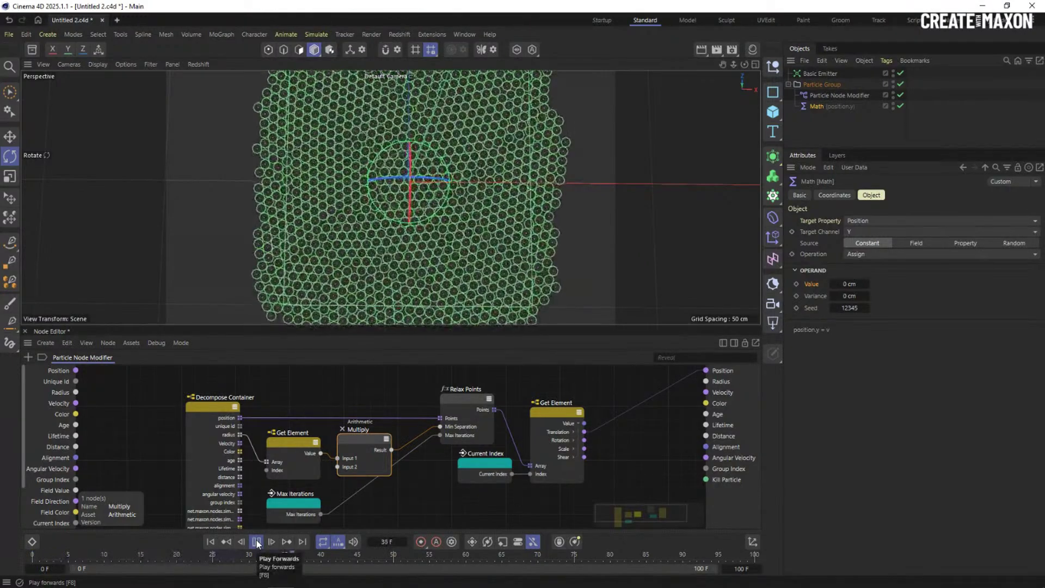
{"action": "key", "text": "F8"}
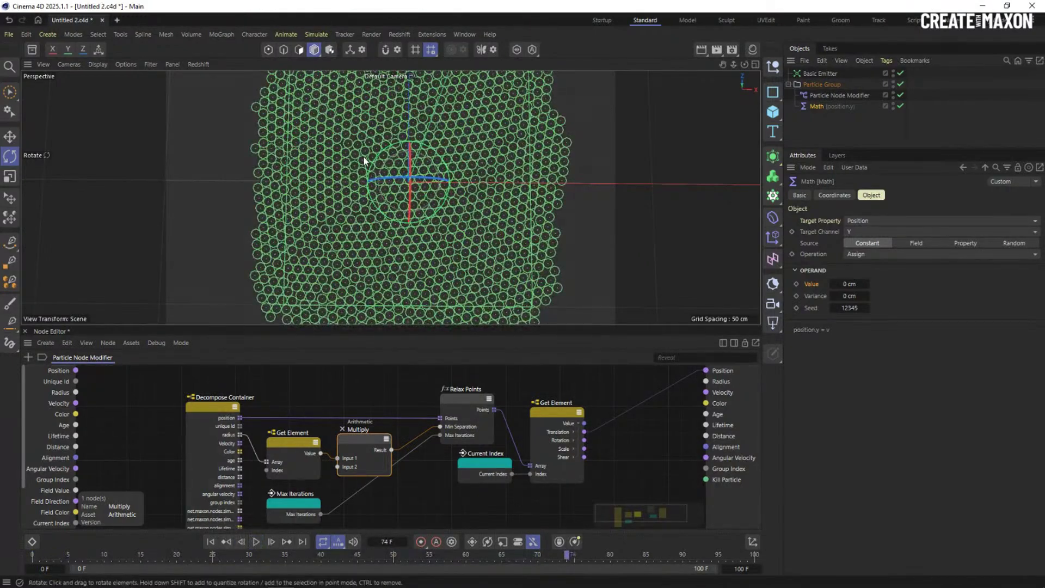
{"action": "scroll", "coordinate": [428, 224], "scroll_direction": "up", "scroll_amount": 2}
{"action": "scroll", "coordinate": [436, 210], "scroll_direction": "up", "scroll_amount": 2}
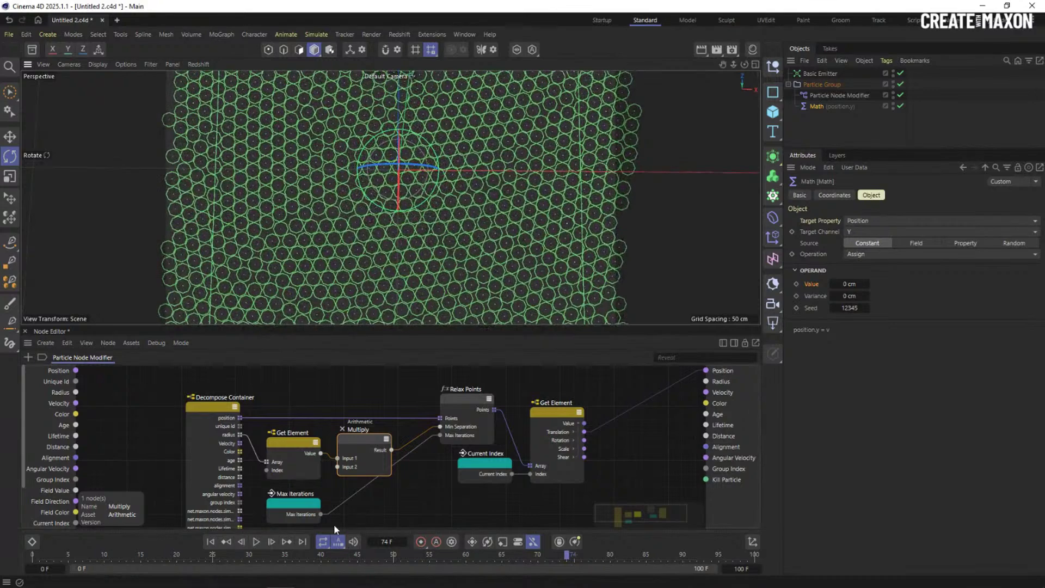
{"action": "left_click", "coordinate": [211, 541]}
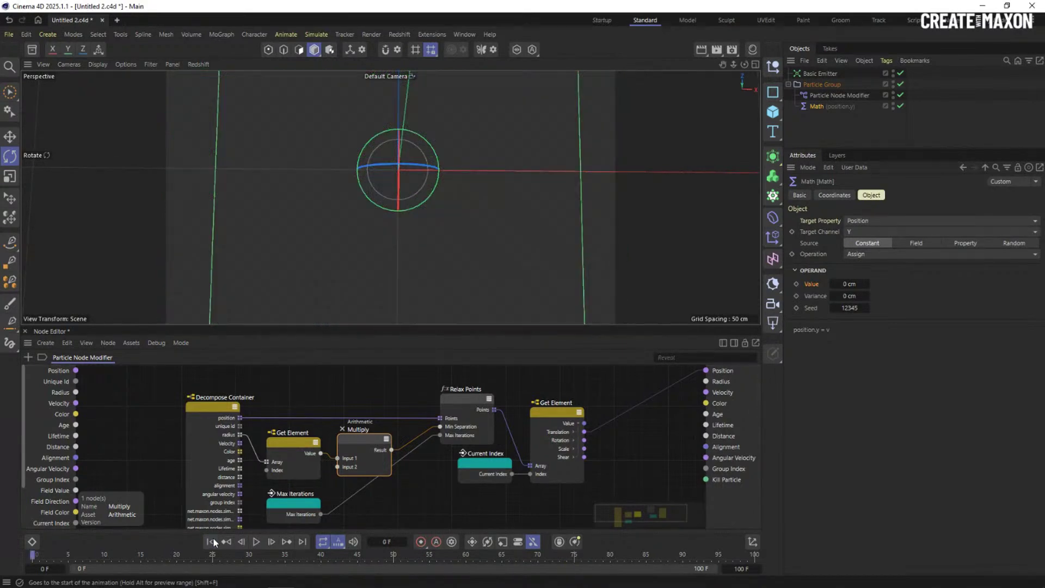
{"action": "left_click", "coordinate": [257, 541]}
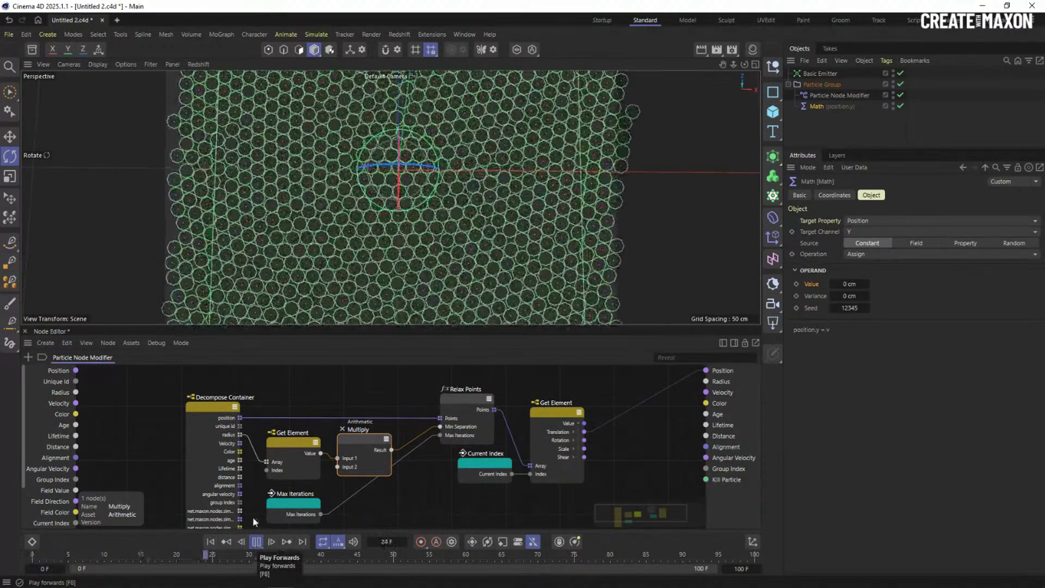
{"action": "left_click", "coordinate": [256, 542]}
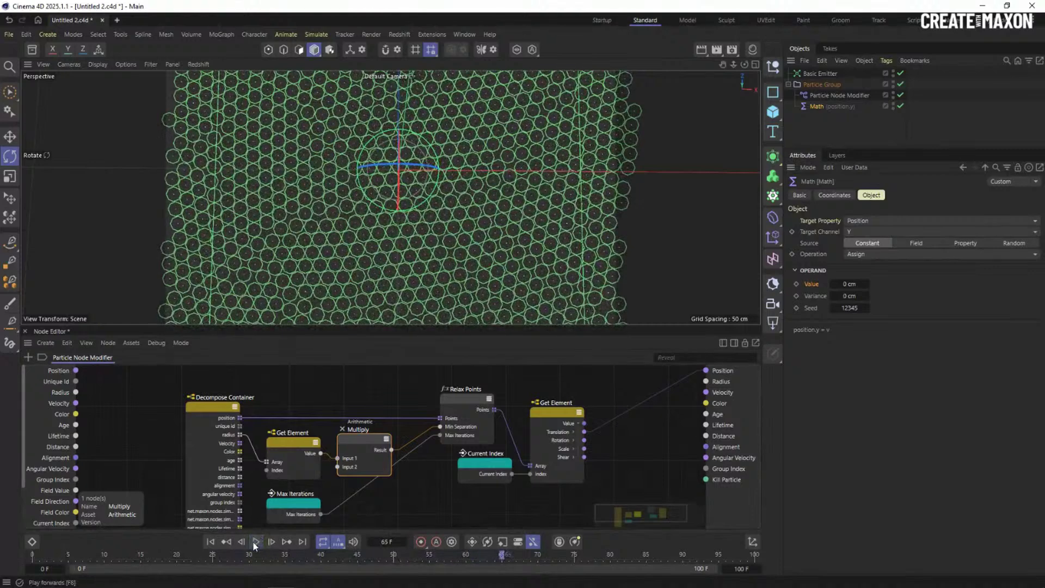
Return to the first frame, inspect the Relax Points settings and display the Particle Node Modifier's inputs
{"action": "left_click", "coordinate": [211, 542]}
{"action": "left_click", "coordinate": [463, 400]}
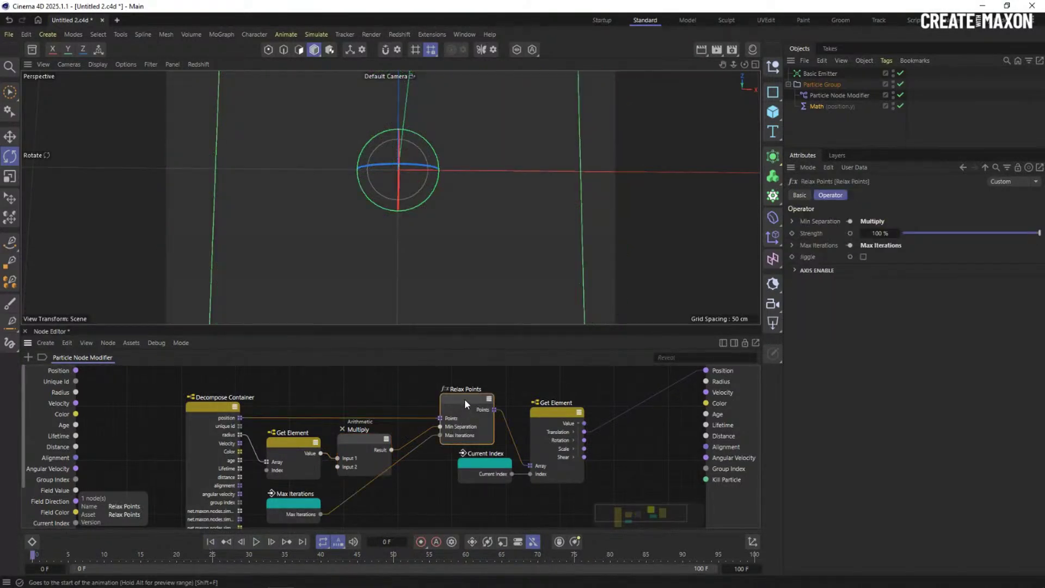
{"action": "left_click", "coordinate": [828, 95]}
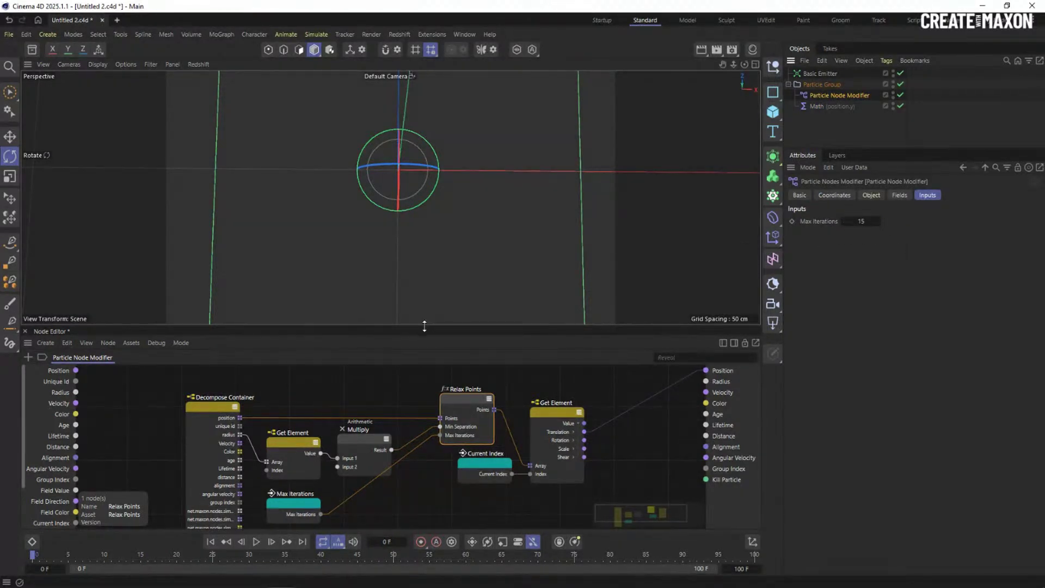
Set the particle simulation Substeps to 10 in the project settings
{"action": "left_click_drag", "start_coordinate": [423, 327], "coordinate": [433, 270]}
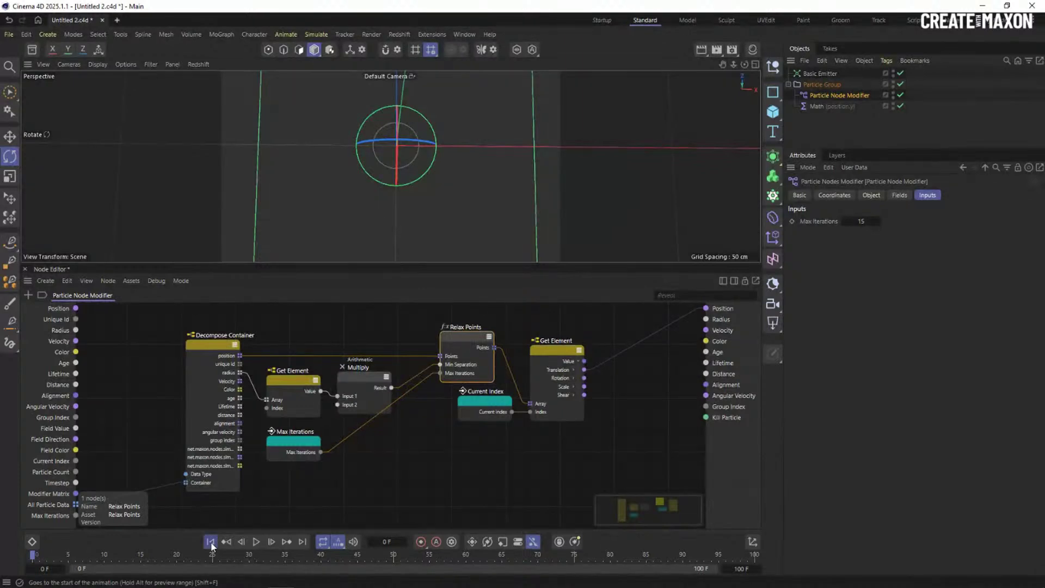
{"action": "left_click", "coordinate": [444, 496]}
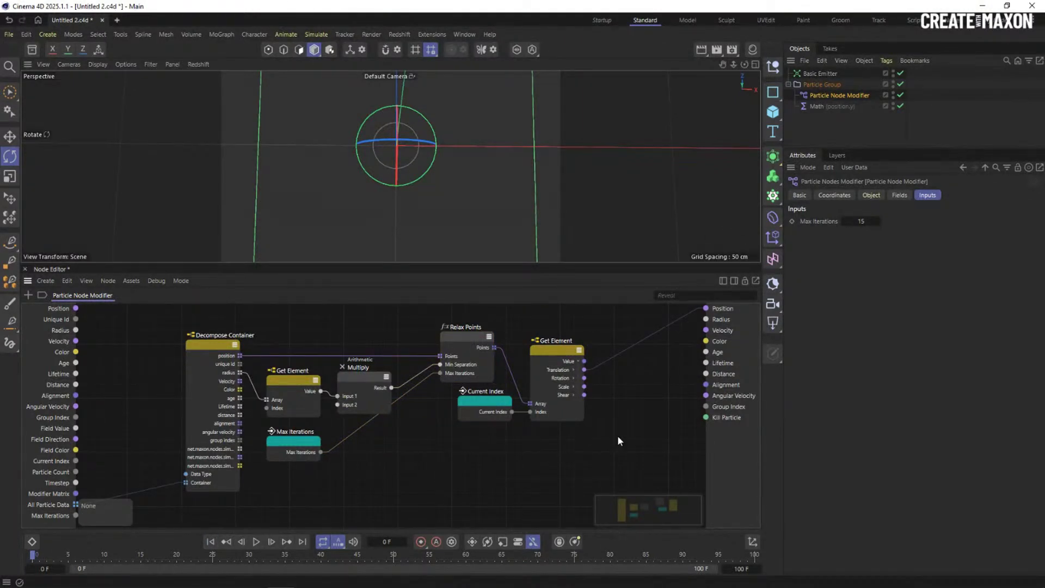
{"action": "key", "text": "ctrl+d"}
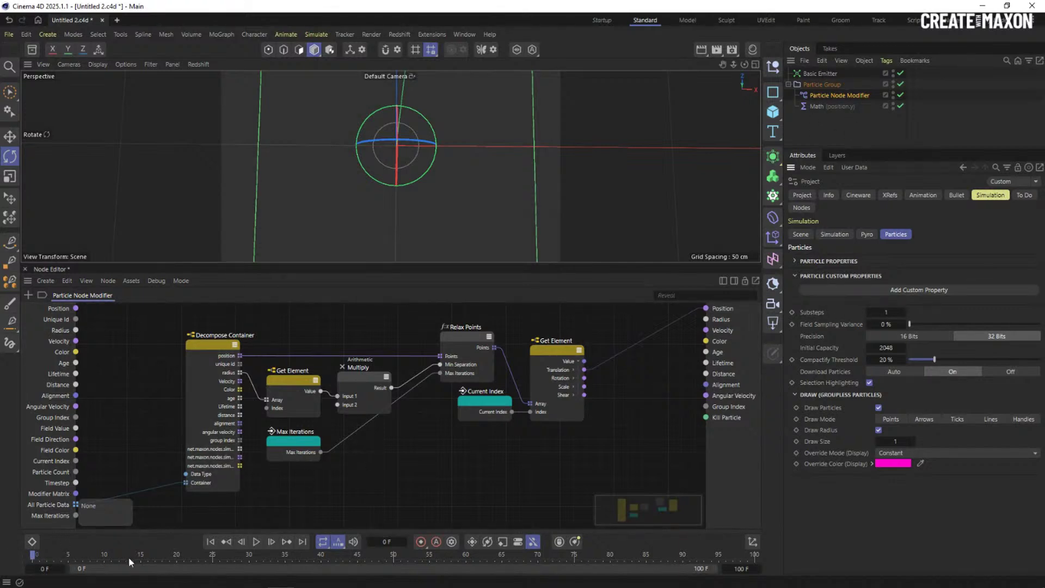
{"action": "left_click", "coordinate": [887, 312]}
{"action": "type", "text": "10"}
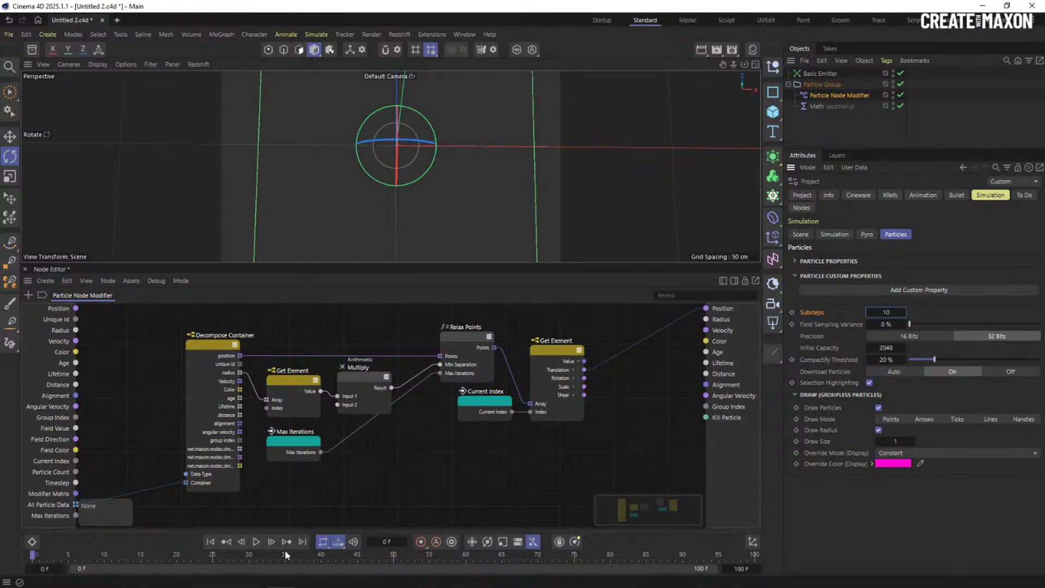
Play the simulation twice, restarting from the first frame, and examine the particle packing in an enlarged viewport
{"action": "left_click", "coordinate": [257, 542]}
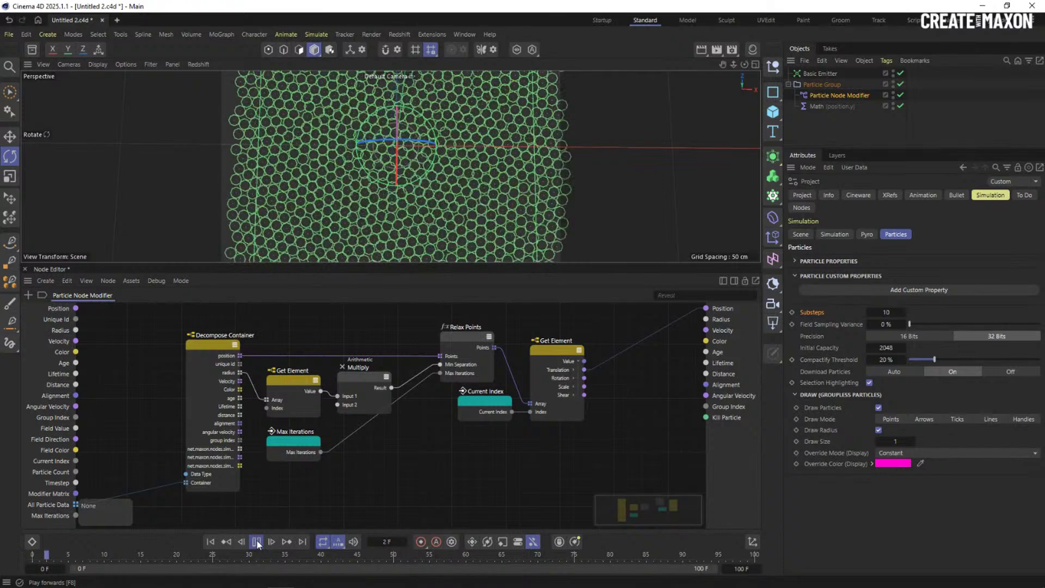
{"action": "left_click", "coordinate": [257, 542]}
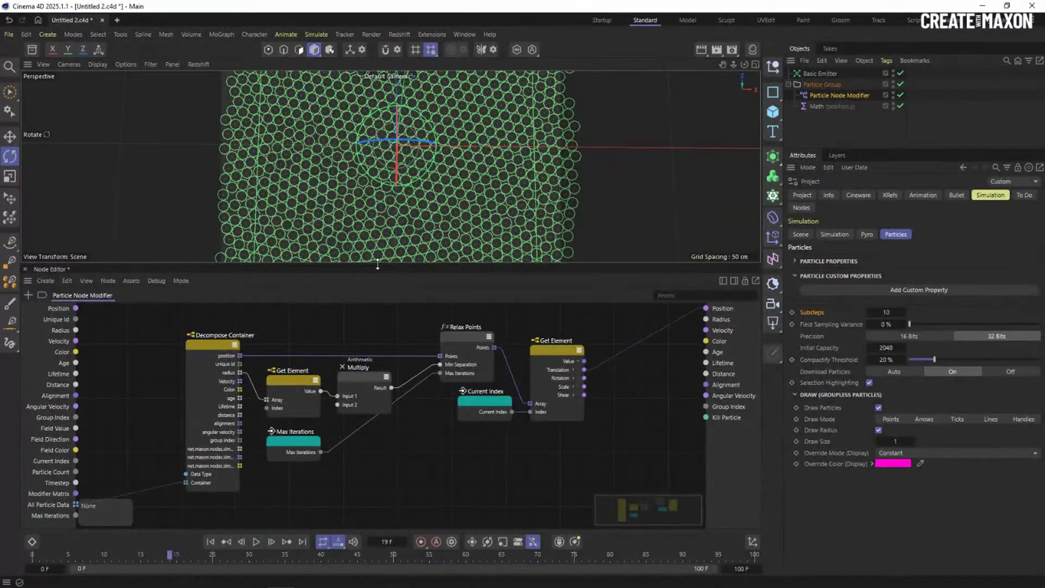
{"action": "left_click_drag", "start_coordinate": [380, 266], "coordinate": [380, 378]}
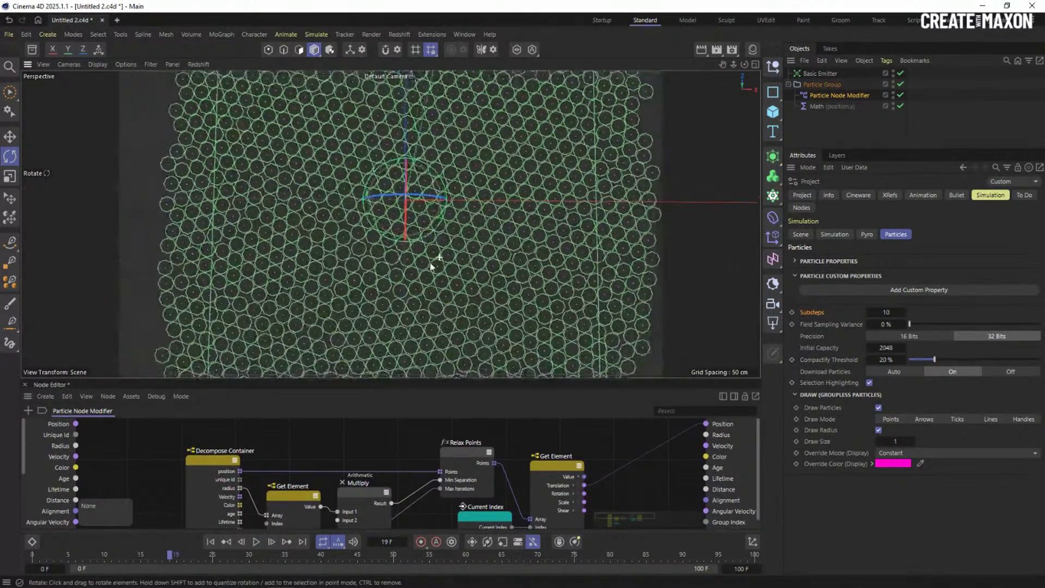
{"action": "left_click", "coordinate": [210, 541]}
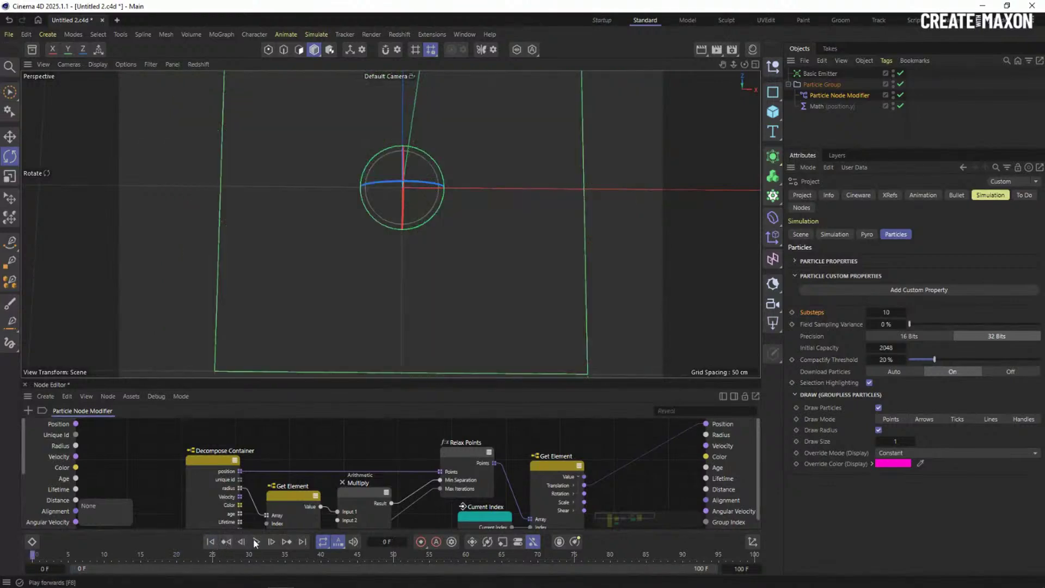
{"action": "left_click", "coordinate": [256, 542]}
{"action": "left_click", "coordinate": [257, 542]}
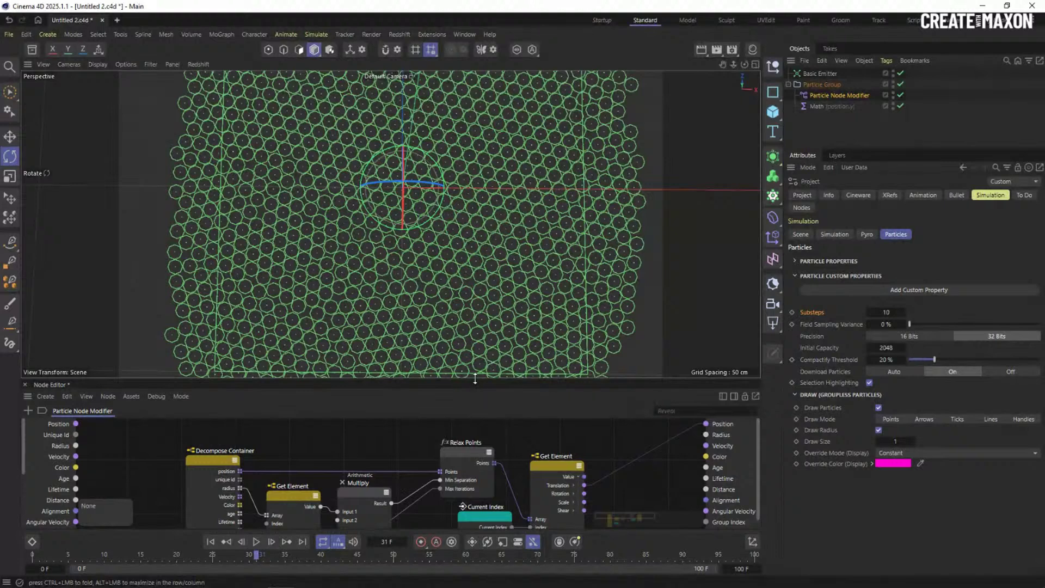
{"action": "left_click_drag", "start_coordinate": [476, 381], "coordinate": [479, 265]}
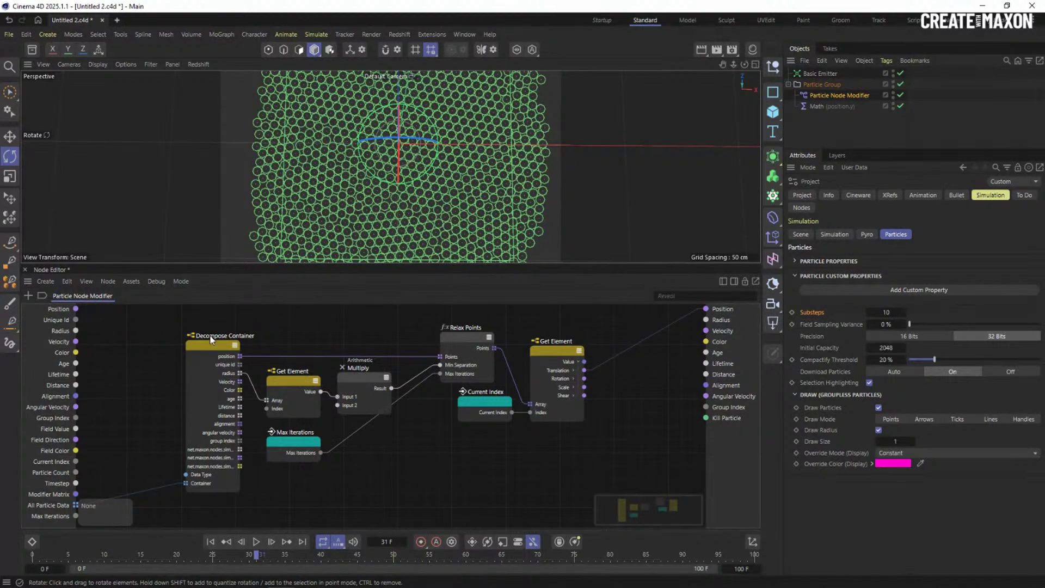
Add a Subtract Arithmetic node near the second Get Element node and set its data type to Vector
{"action": "middle_click_drag", "start_coordinate": [375, 319], "coordinate": [349, 337]}
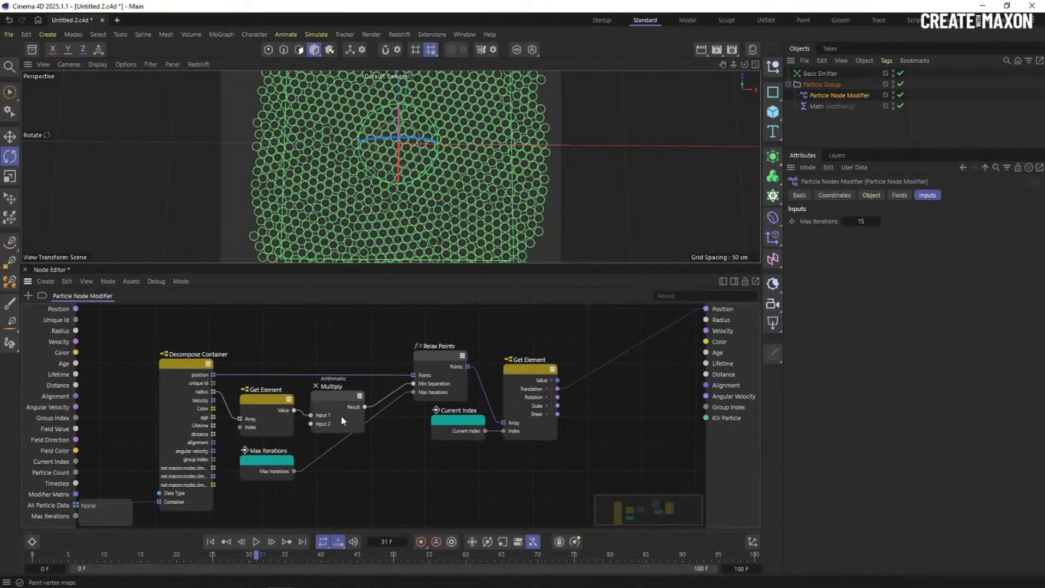
{"action": "left_click", "coordinate": [540, 389]}
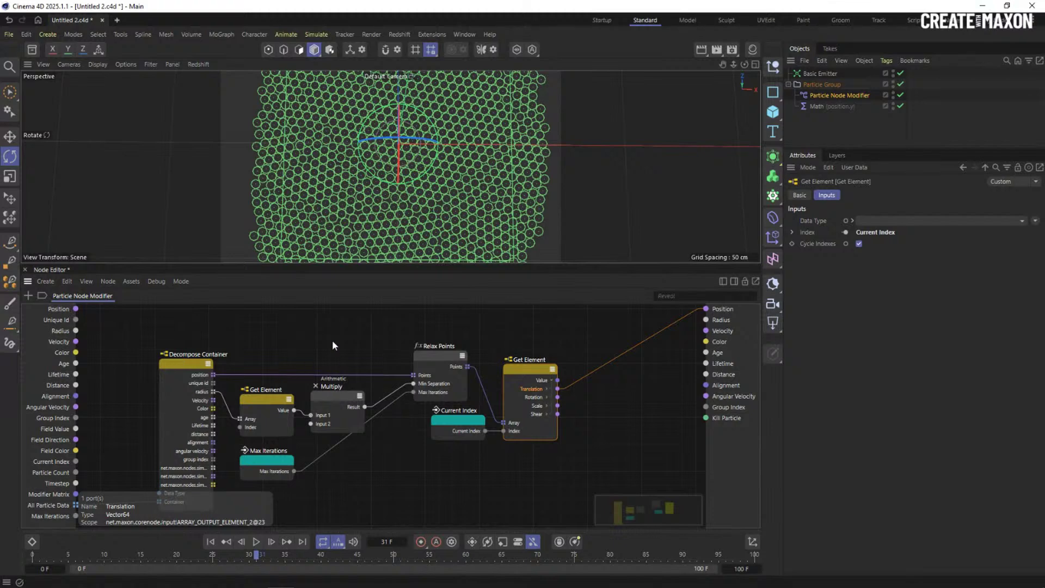
{"action": "scroll", "coordinate": [321, 349], "scroll_direction": "down", "scroll_amount": 1}
{"action": "scroll", "coordinate": [310, 354], "scroll_direction": "down", "scroll_amount": 1}
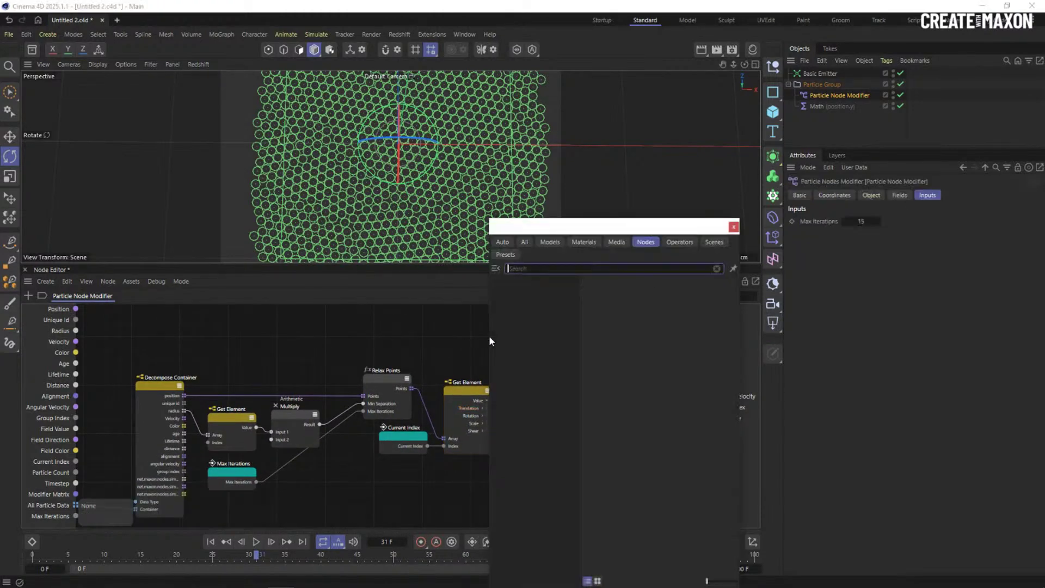
{"action": "double_click", "coordinate": [489, 338]}
{"action": "type", "text": "sub"}
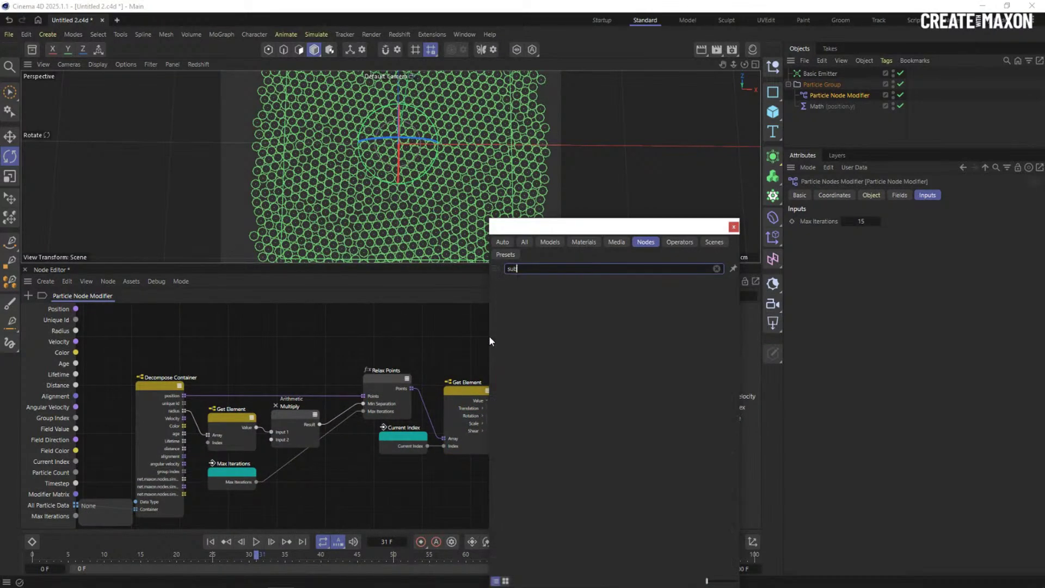
{"action": "left_click", "coordinate": [548, 414]}
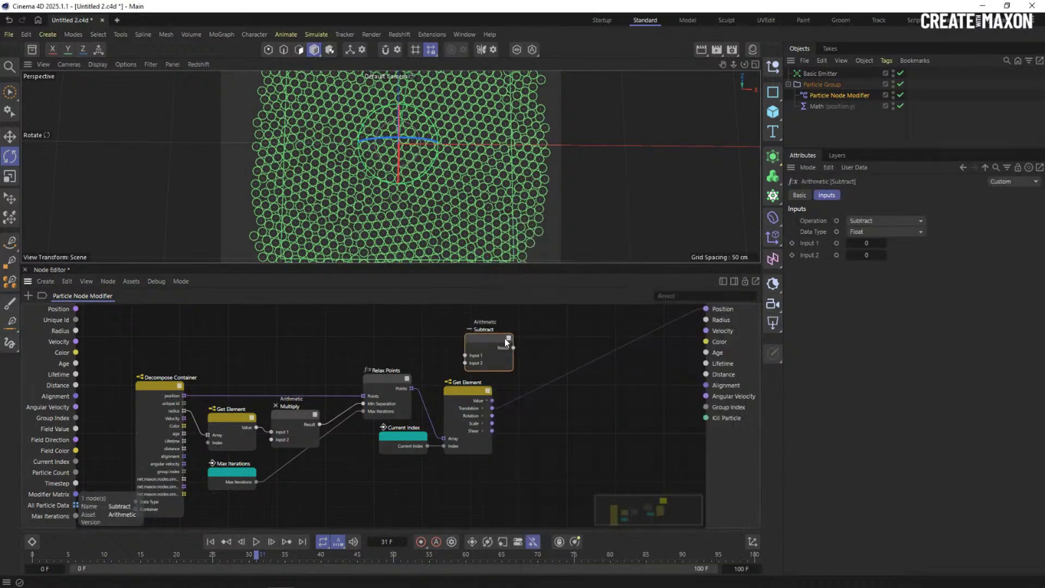
{"action": "left_click_drag", "start_coordinate": [505, 339], "coordinate": [559, 350]}
{"action": "left_click", "coordinate": [885, 232]}
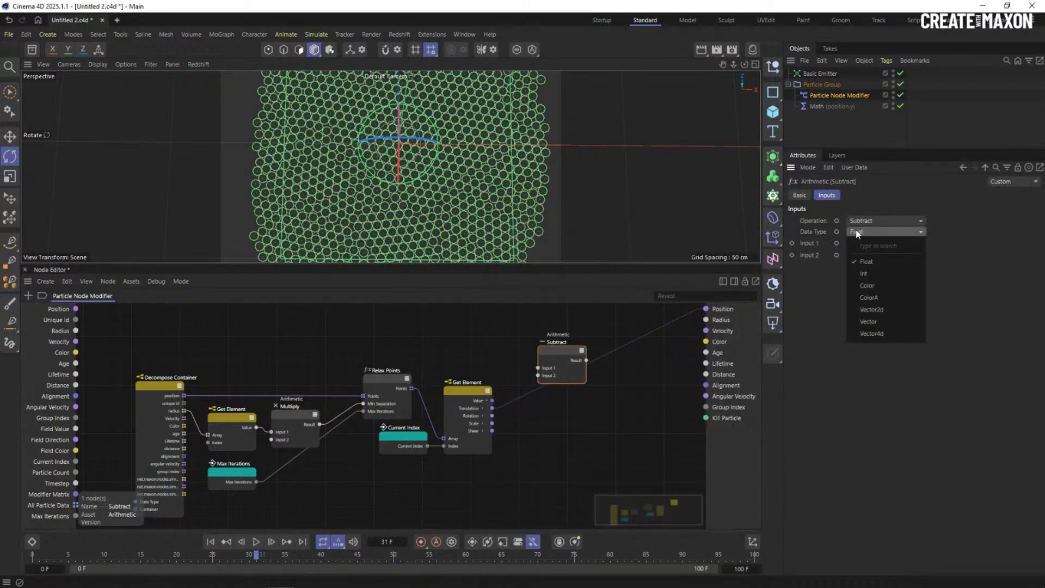
{"action": "left_click", "coordinate": [880, 315]}
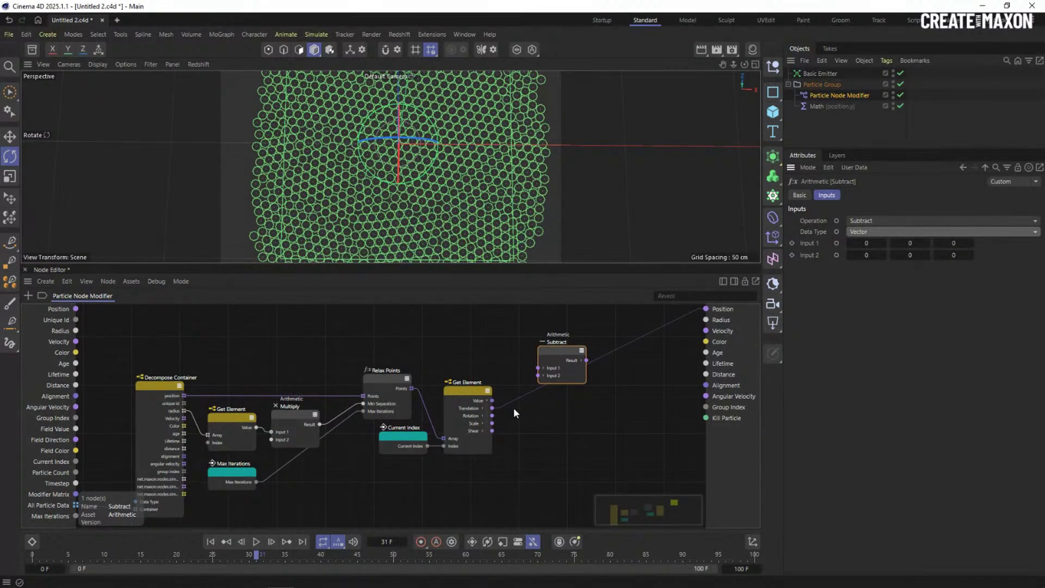
Connect Get Element's Translation to Subtract's Input 1 and the particle Position to Input 2, and reposition the node beside Get Element
{"action": "left_click_drag", "start_coordinate": [492, 400], "coordinate": [538, 368]}
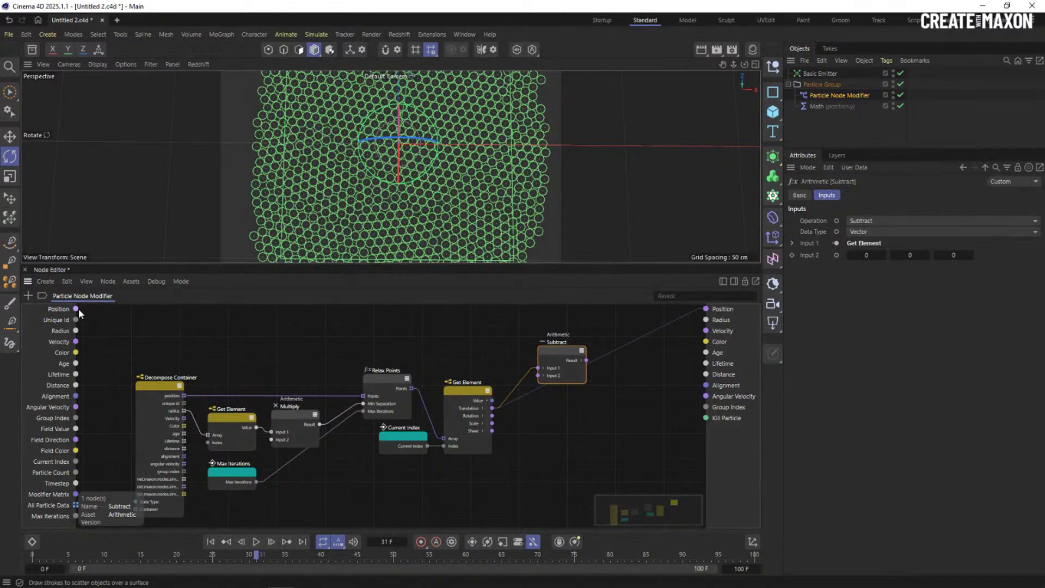
{"action": "left_click_drag", "start_coordinate": [76, 309], "coordinate": [534, 387]}
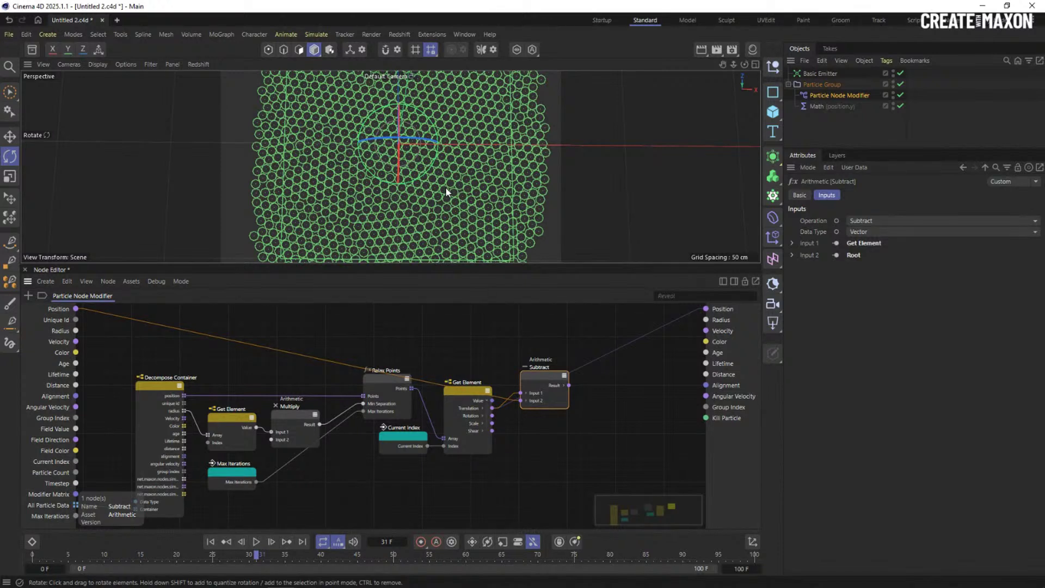
{"action": "left_click_drag", "start_coordinate": [549, 366], "coordinate": [544, 357]}
{"action": "left_click", "coordinate": [596, 396]}
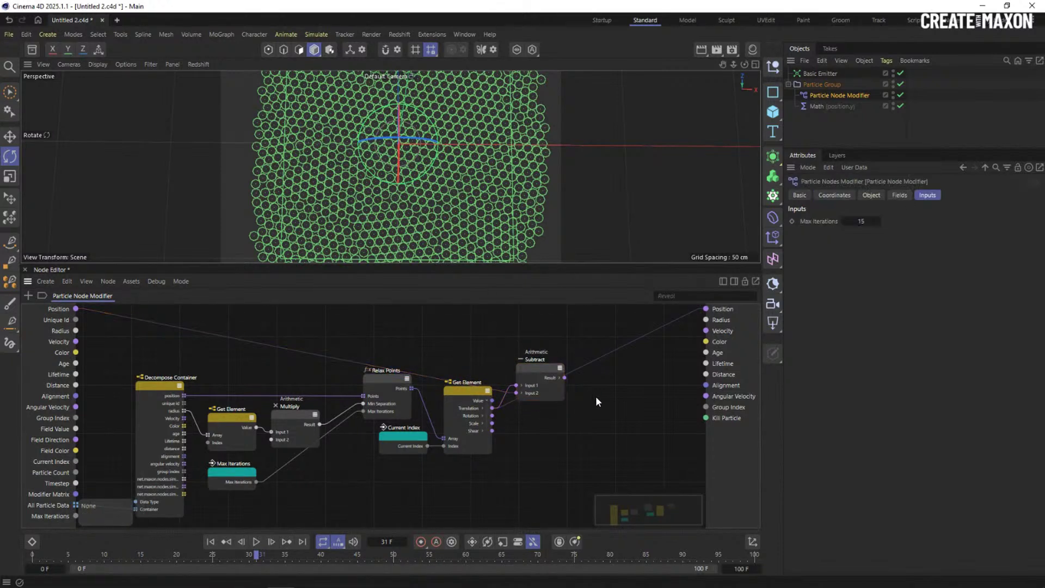
{"action": "double_click", "coordinate": [595, 414]}
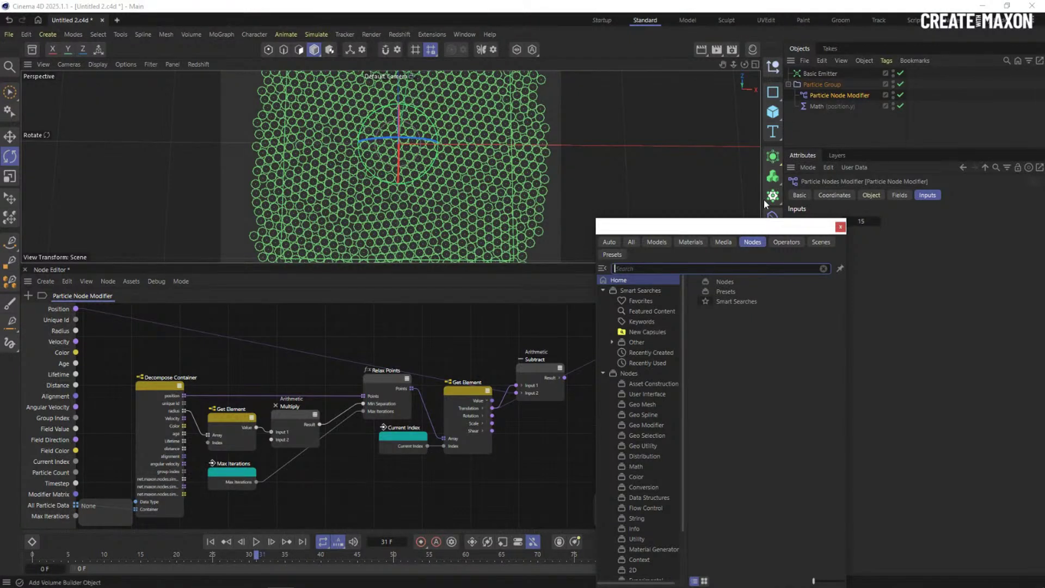
{"action": "left_click", "coordinate": [841, 227]}
{"action": "left_click", "coordinate": [547, 355]}
{"action": "left_click_drag", "start_coordinate": [547, 355], "coordinate": [546, 360]}
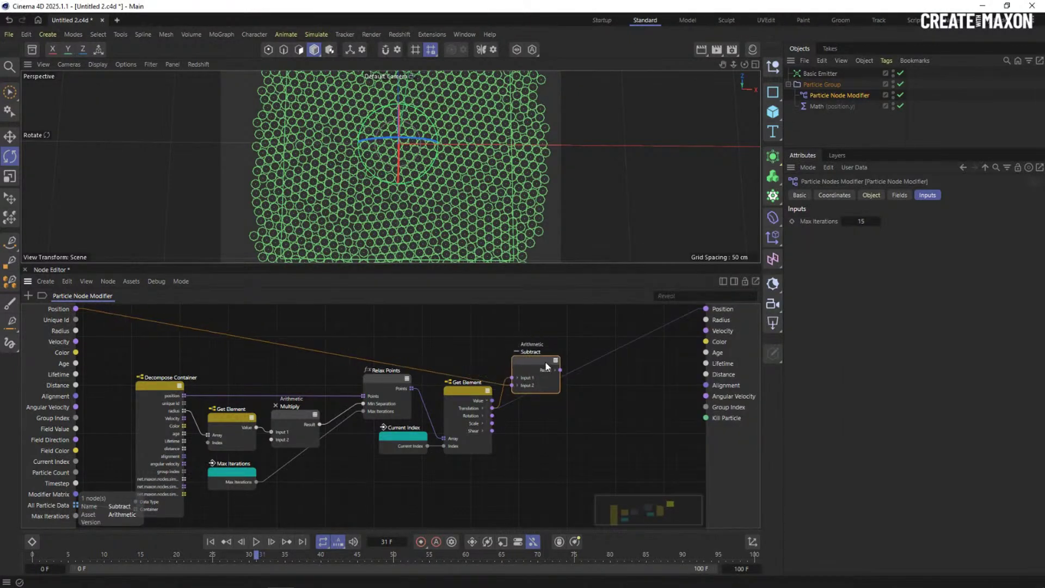
{"action": "left_click", "coordinate": [604, 402]}
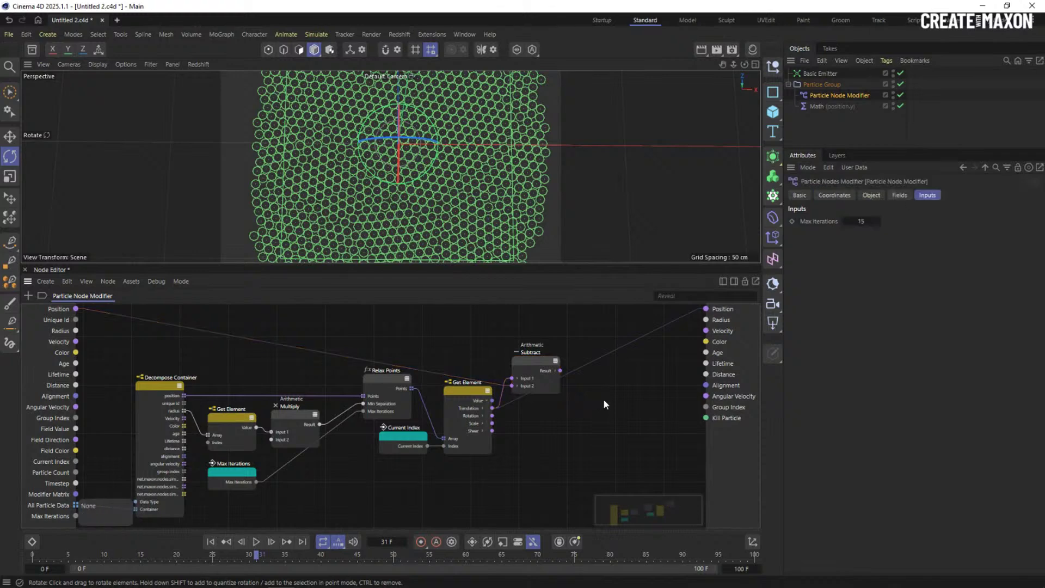
{"action": "left_click", "coordinate": [545, 372]}
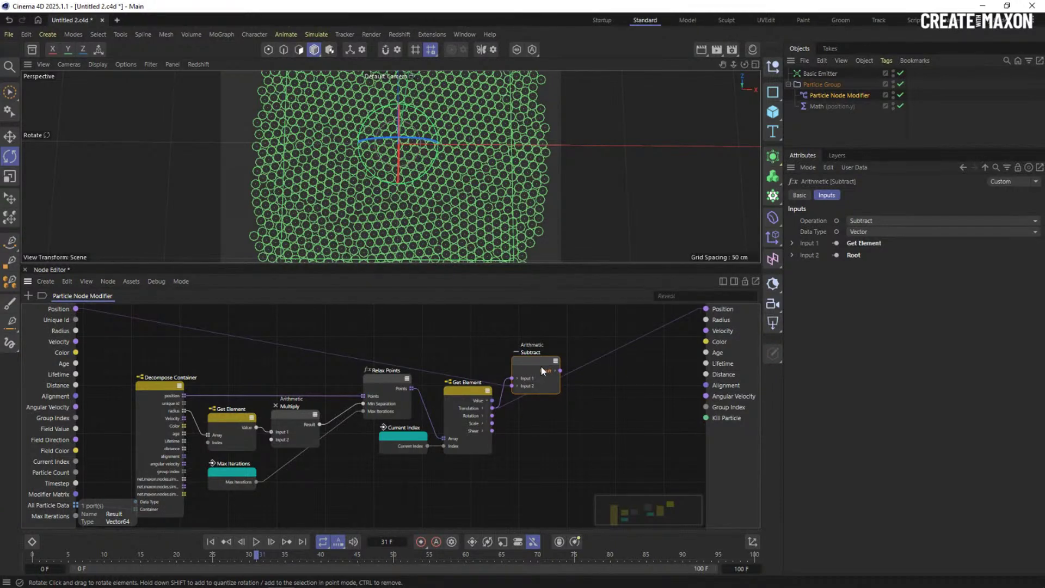
Add a Scale node after Subtract, set its data type to Vector and feed the Subtract result into Input 1
{"action": "double_click", "coordinate": [599, 405]}
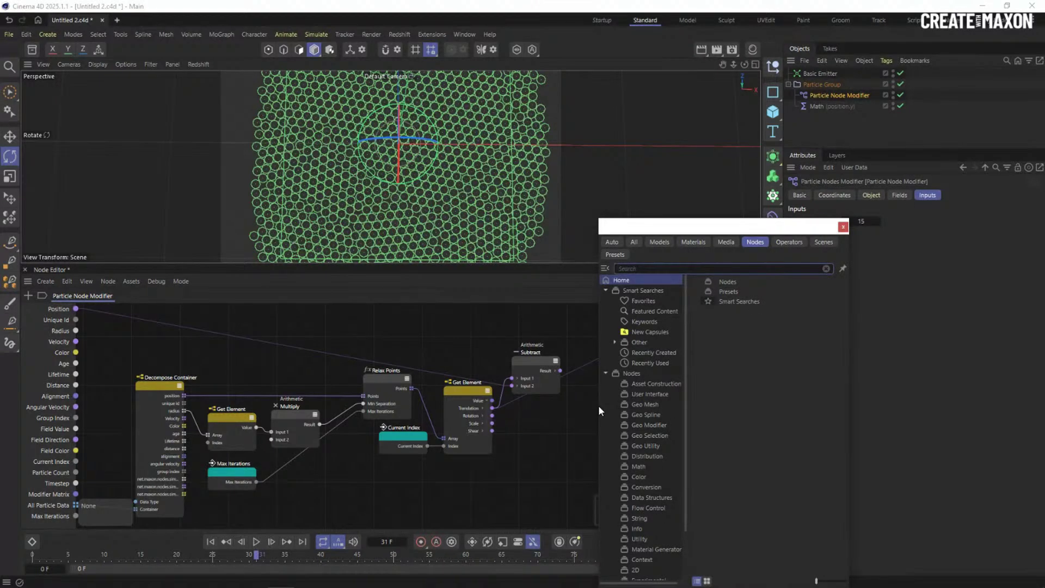
{"action": "type", "text": "sca"}
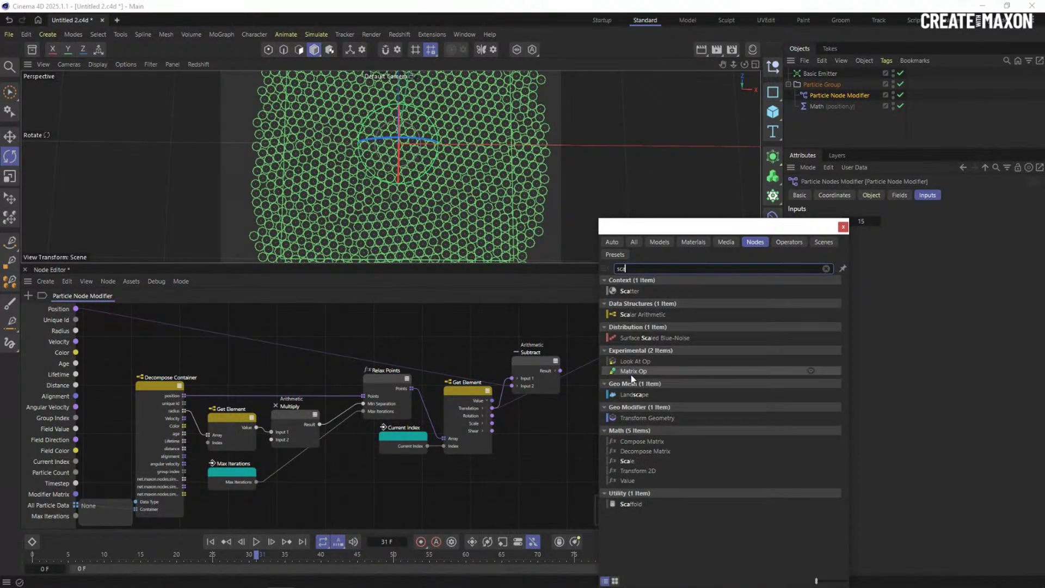
{"action": "type", "text": "l"}
{"action": "double_click", "coordinate": [634, 409]}
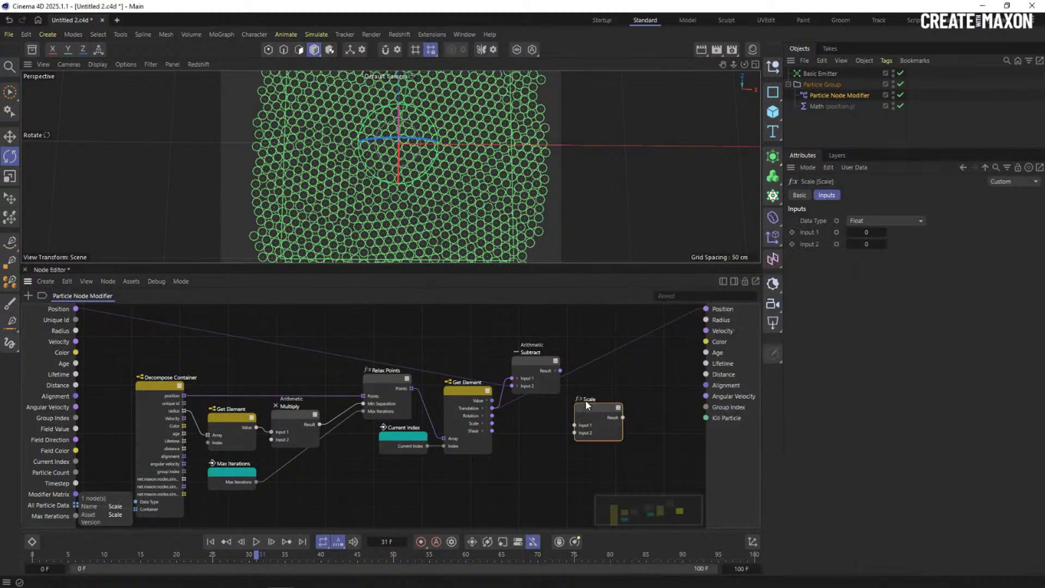
{"action": "left_click_drag", "start_coordinate": [586, 403], "coordinate": [587, 373]}
{"action": "left_click", "coordinate": [886, 220]}
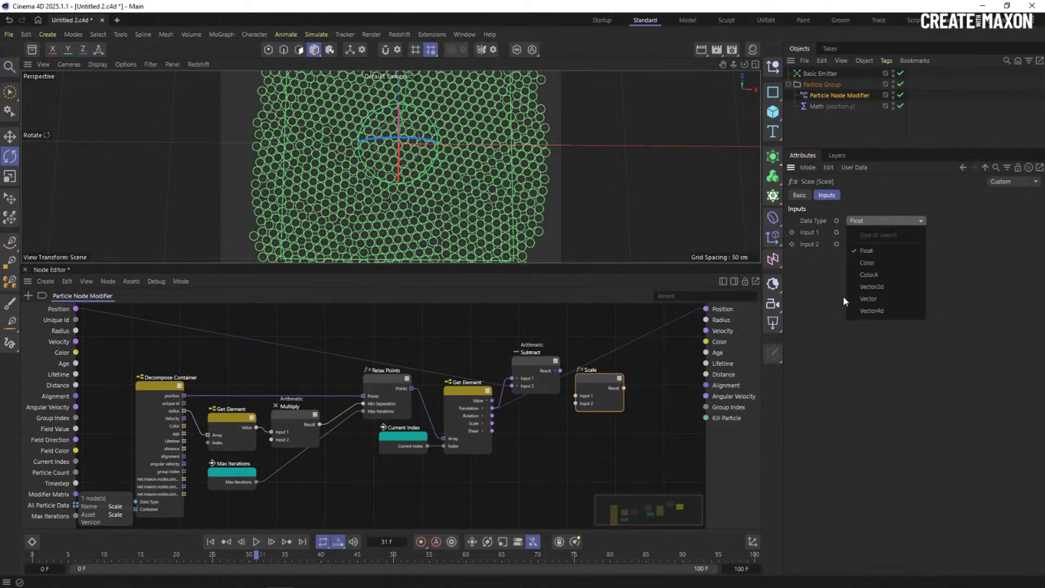
{"action": "left_click", "coordinate": [868, 298]}
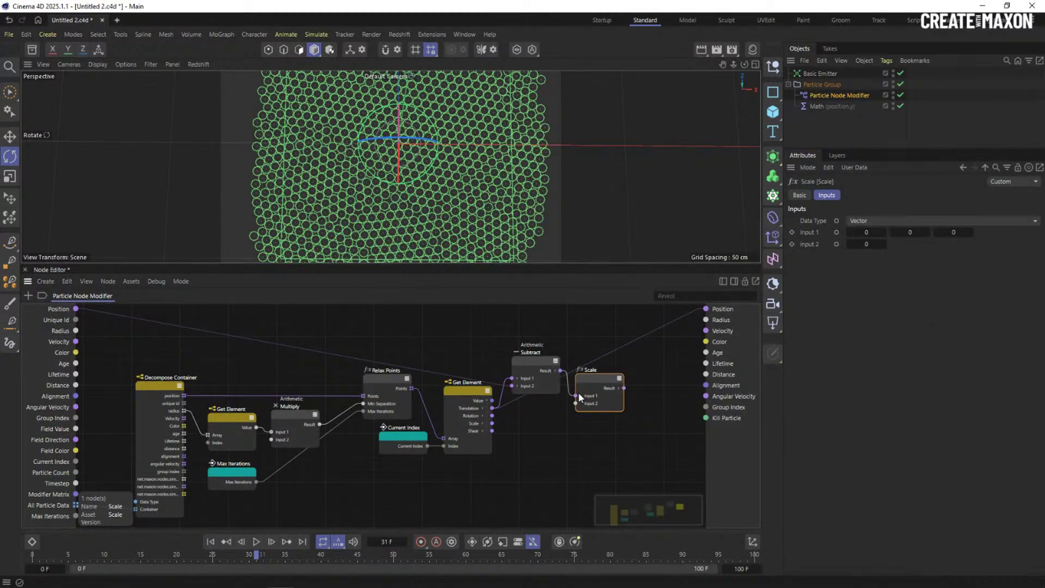
Expose Scale's Input 2 as a new modifier input named Strength and place a Strength input node below Subtract
{"action": "left_click_drag", "start_coordinate": [578, 396], "coordinate": [530, 462]}
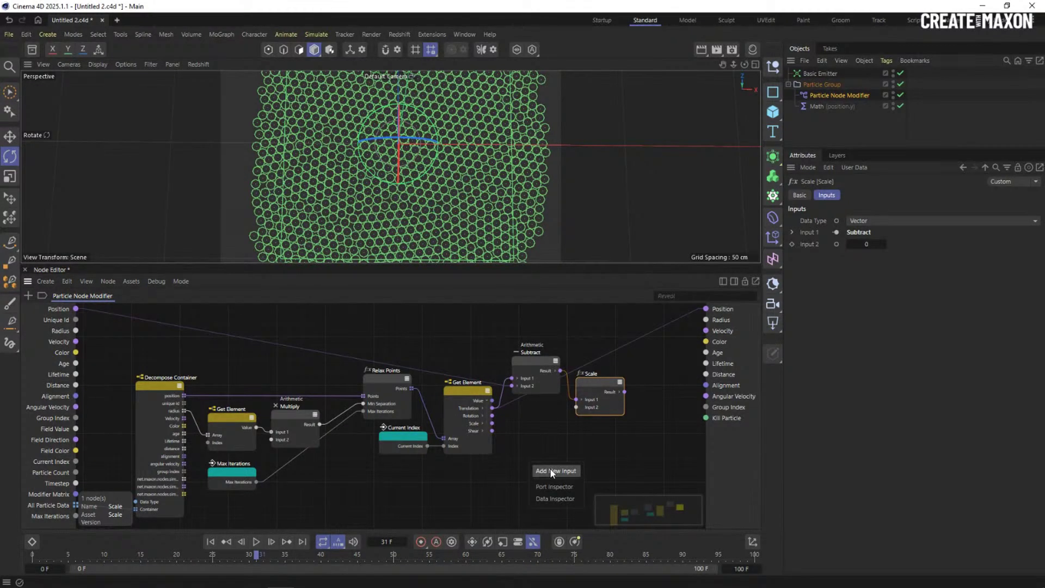
{"action": "left_click", "coordinate": [552, 471]}
{"action": "double_click", "coordinate": [66, 524]}
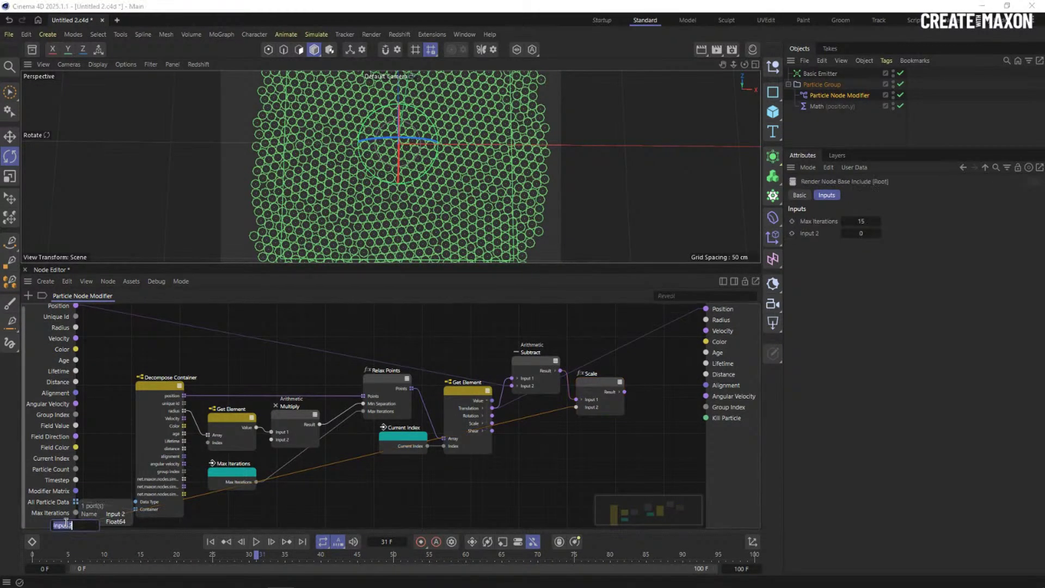
{"action": "type", "text": "Strength"}
{"action": "key", "text": "Return"}
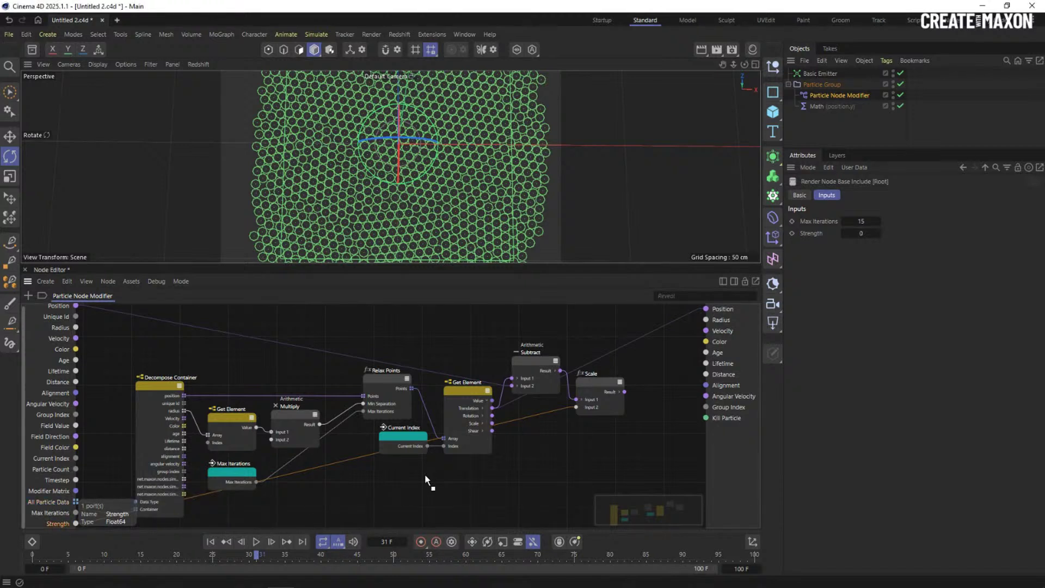
{"action": "left_click_drag", "start_coordinate": [426, 476], "coordinate": [539, 439]}
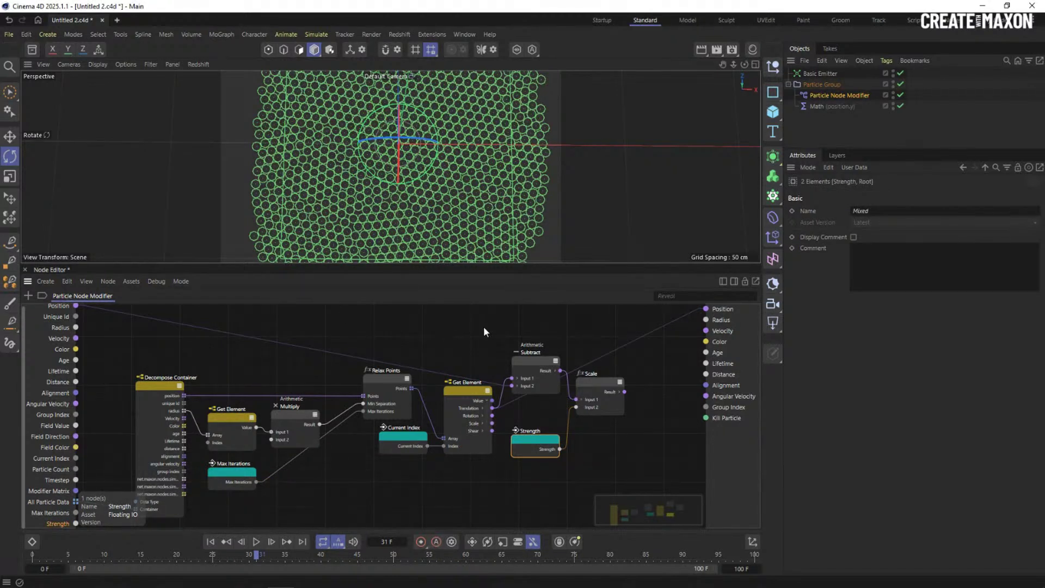
Add an Arithmetic Add node after the Scale node
{"action": "scroll", "coordinate": [483, 326], "scroll_direction": "down", "scroll_amount": 1}
{"action": "middle_click_drag", "start_coordinate": [482, 327], "coordinate": [454, 337]}
{"action": "left_click", "coordinate": [572, 384]}
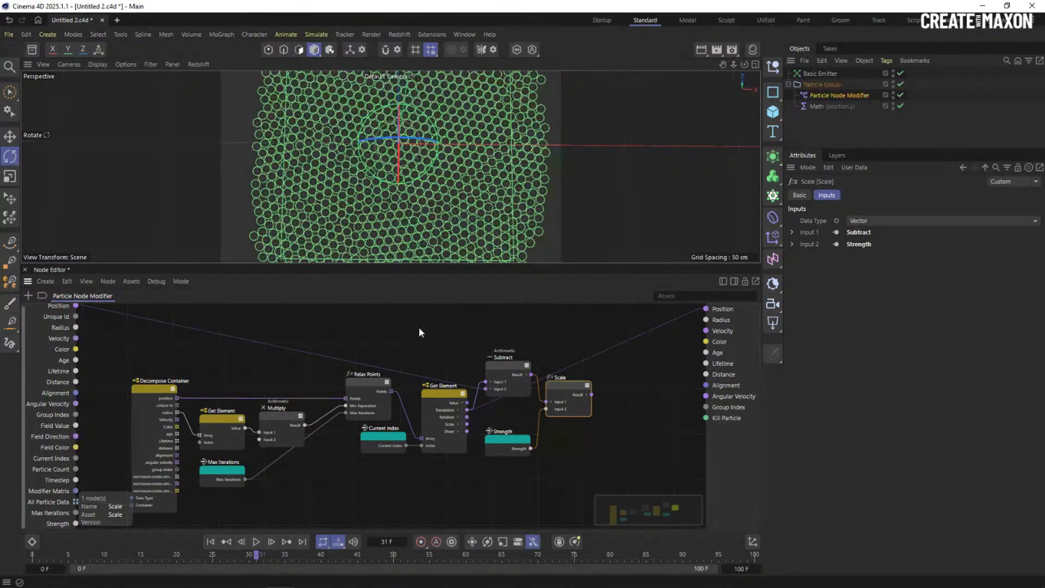
{"action": "double_click", "coordinate": [639, 362]}
{"action": "type", "text": "add"}
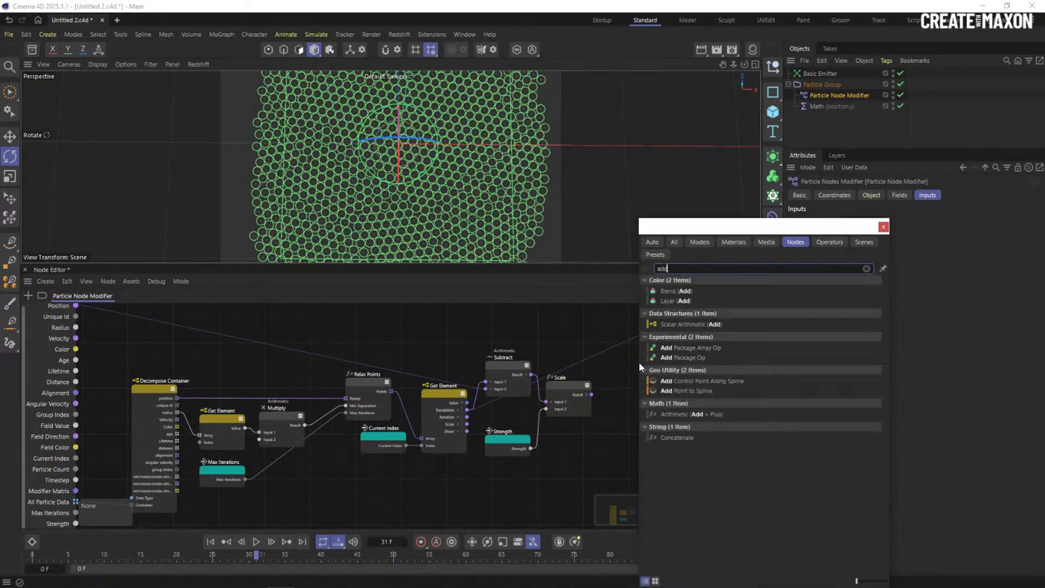
{"action": "double_click", "coordinate": [697, 412]}
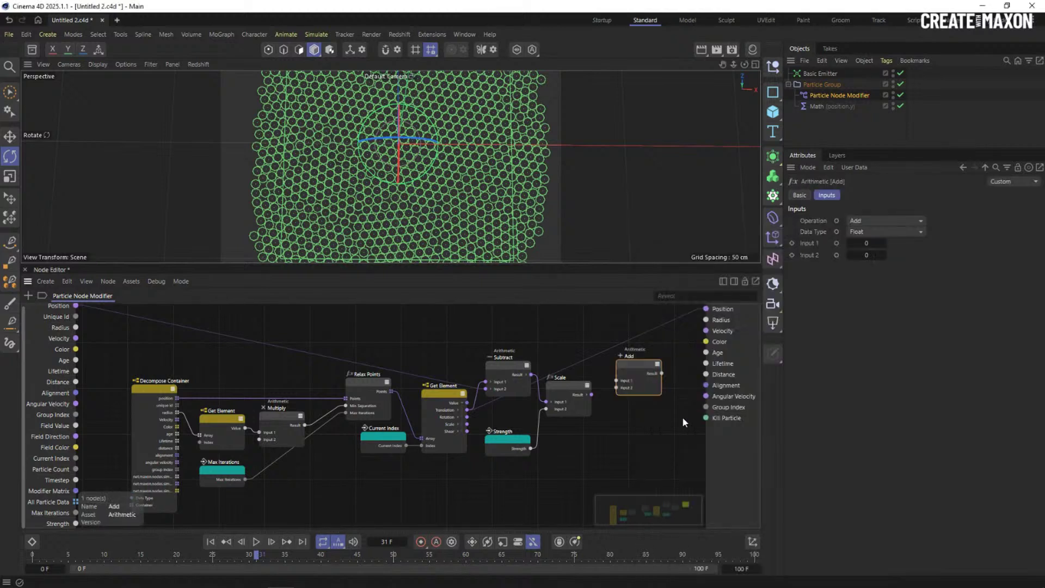
Set Add's data type to Vector, feed it the particle Velocity and the Scale result, and connect its result to the Velocity output
{"action": "left_click_drag", "start_coordinate": [630, 359], "coordinate": [628, 355]}
{"action": "left_click", "coordinate": [881, 231]}
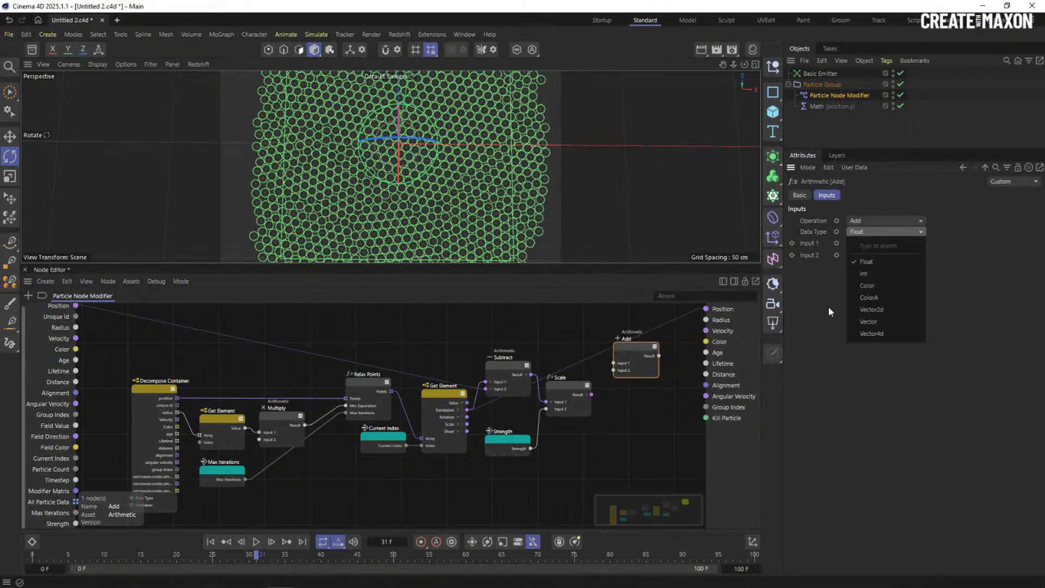
{"action": "left_click", "coordinate": [867, 321]}
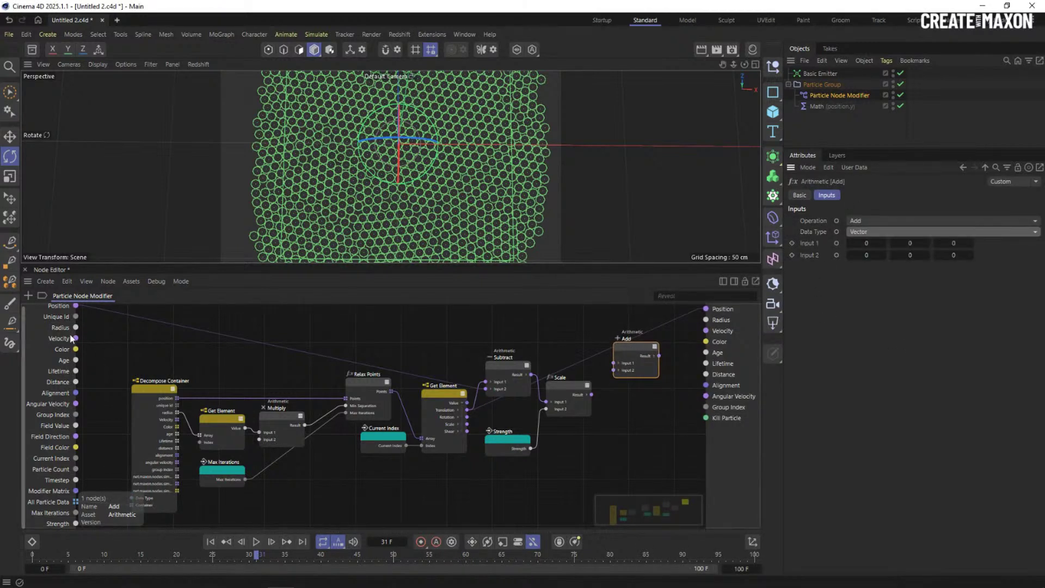
{"action": "left_click_drag", "start_coordinate": [75, 338], "coordinate": [707, 332]}
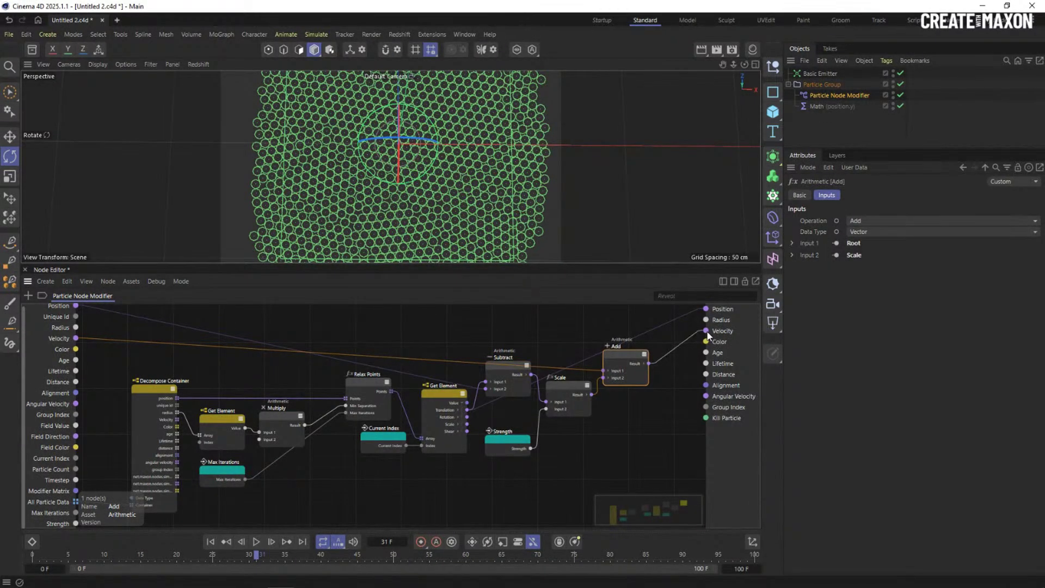
{"action": "left_click", "coordinate": [668, 318]}
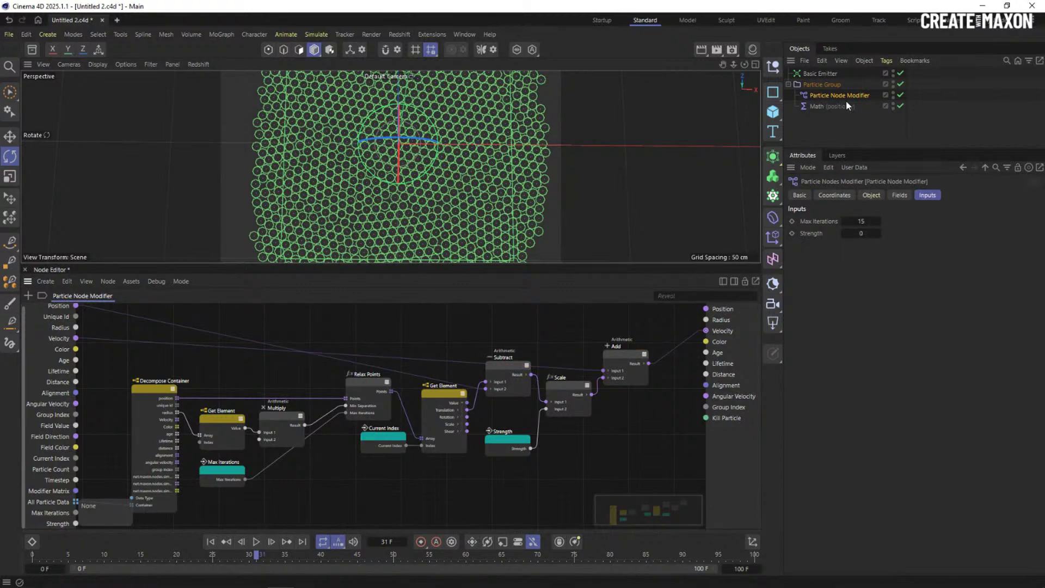
Set the modifier's Strength to 0.1, play the simulation from the first frame and rewind it
{"action": "left_click", "coordinate": [865, 233]}
{"action": "type", "text": "0.1"}
{"action": "left_click", "coordinate": [211, 542]}
{"action": "left_click_drag", "start_coordinate": [356, 272], "coordinate": [353, 338]}
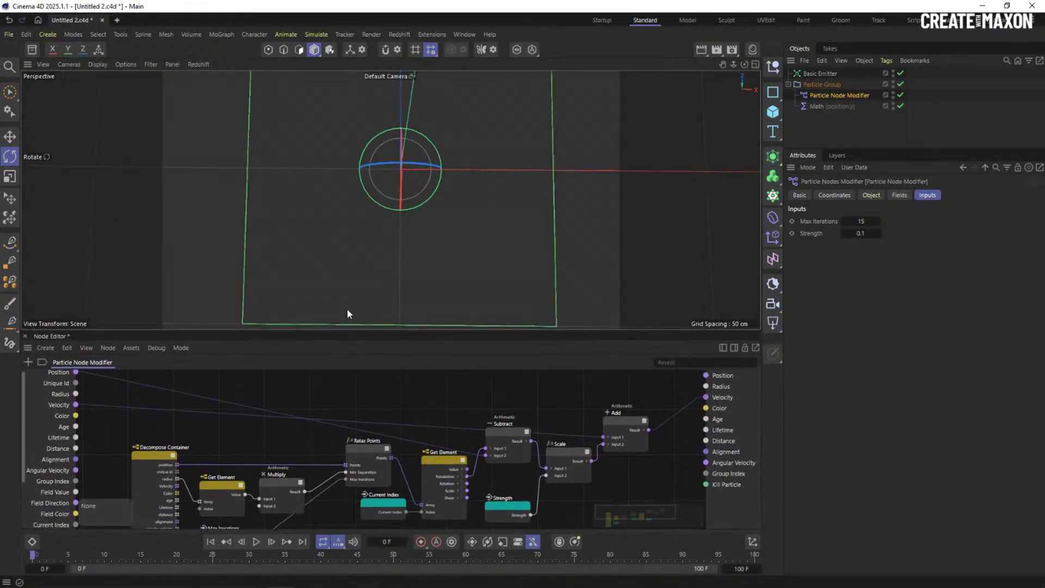
{"action": "left_click", "coordinate": [256, 541]}
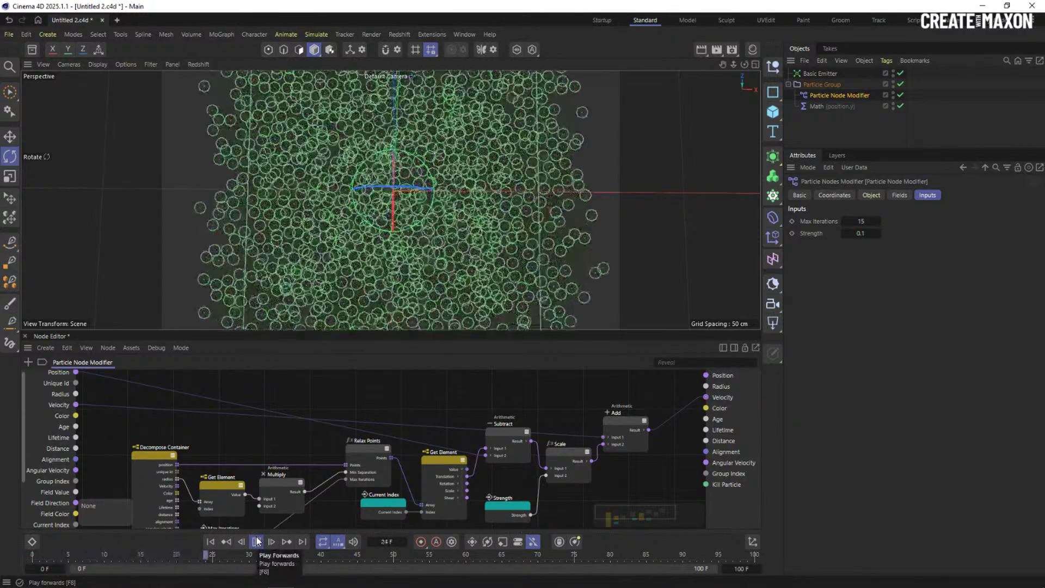
{"action": "left_click", "coordinate": [257, 541]}
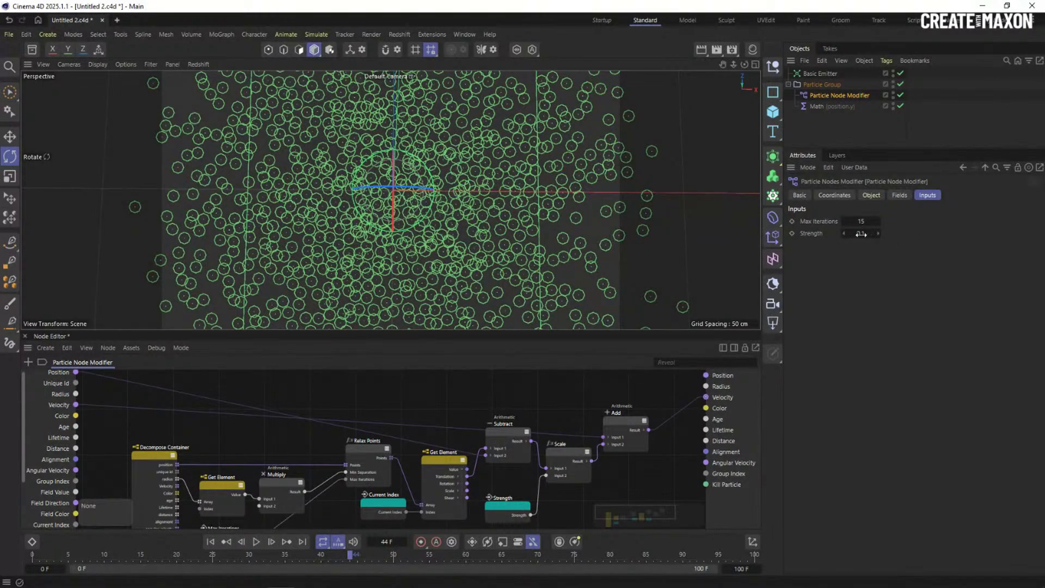
{"action": "left_click", "coordinate": [210, 541]}
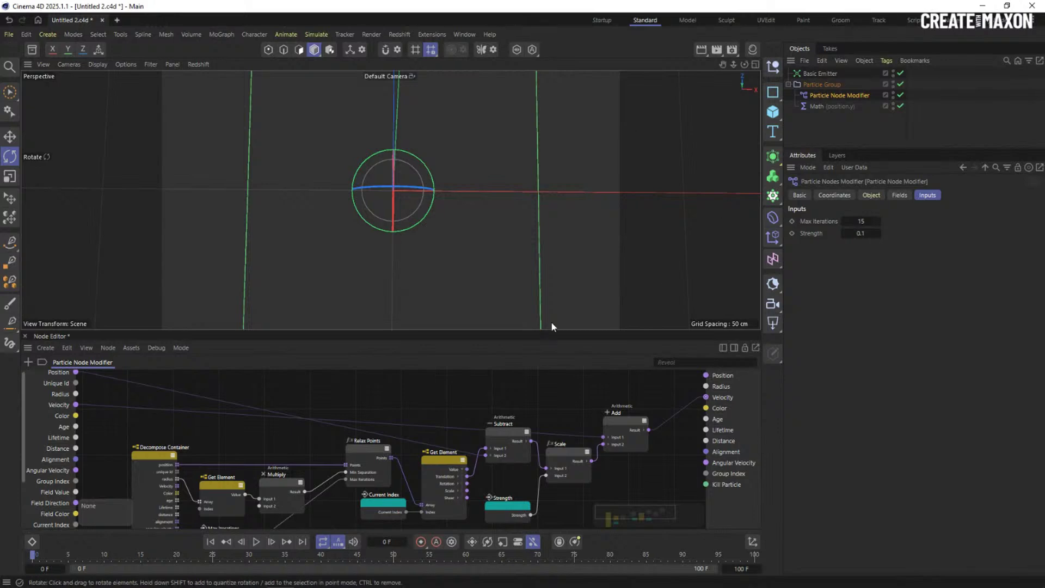
Add a Friction force below Math in the Particle Group and set its Strength to 1111
{"action": "left_click", "coordinate": [316, 34]}
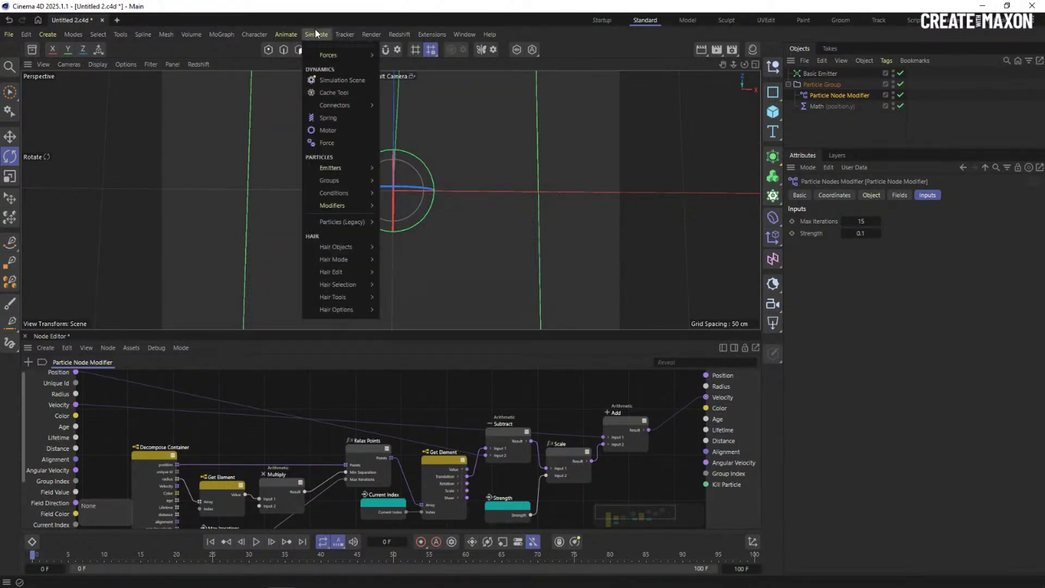
{"action": "mouse_move", "coordinate": [327, 56]}
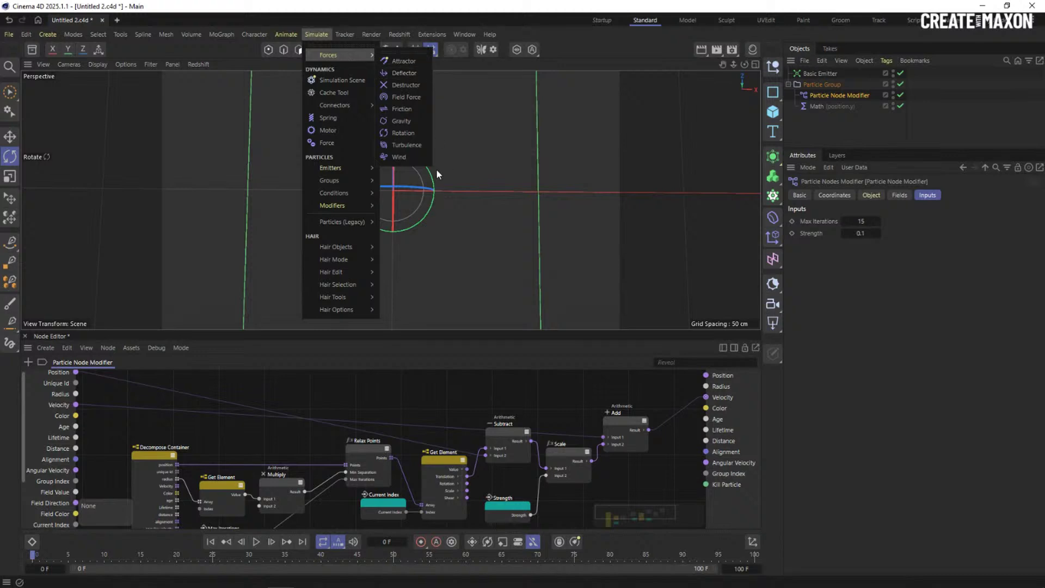
{"action": "left_click", "coordinate": [404, 109]}
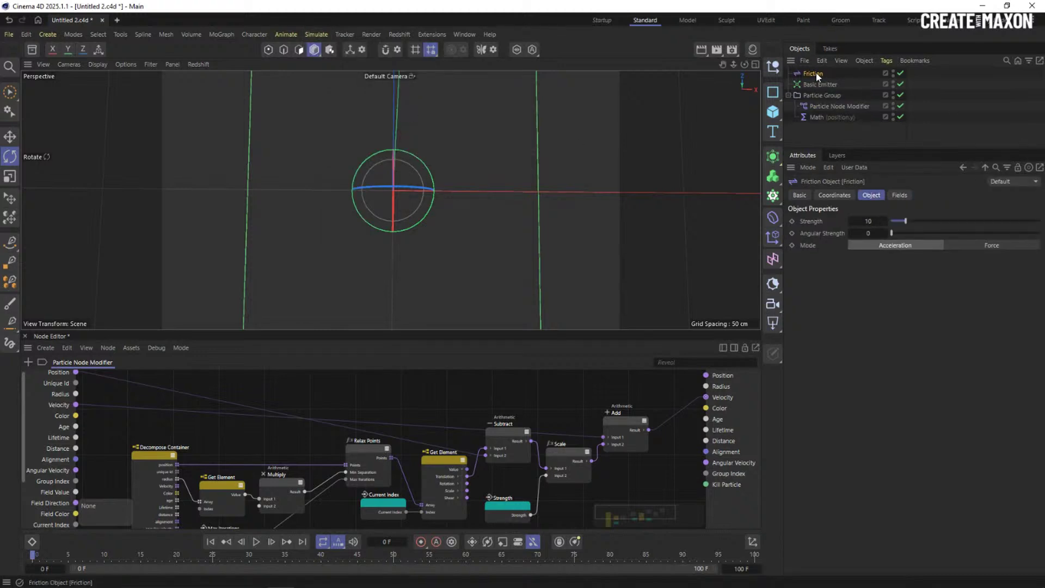
{"action": "left_click_drag", "start_coordinate": [815, 73], "coordinate": [822, 116]}
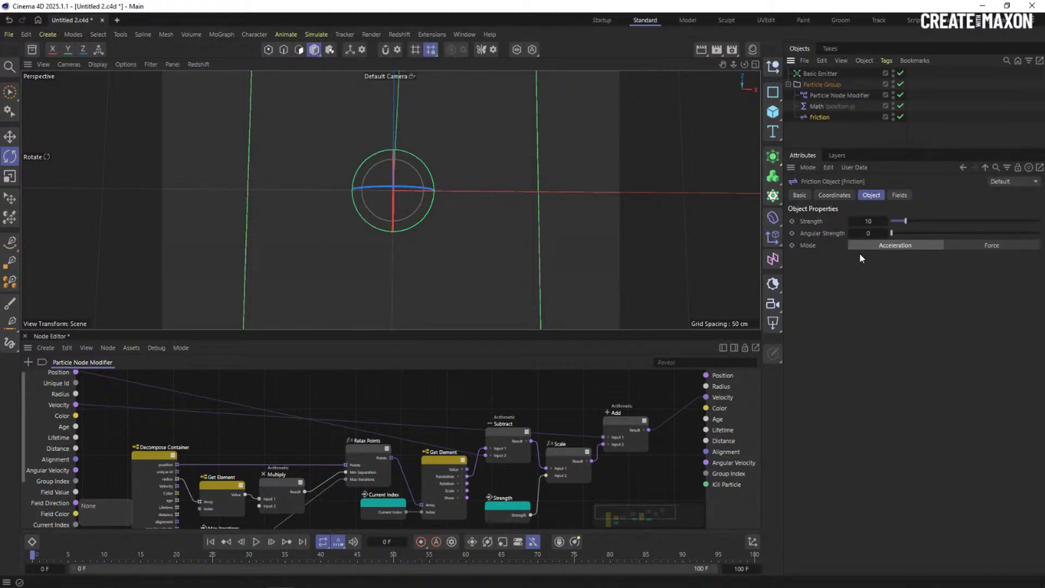
{"action": "key", "text": "Tab"}
{"action": "type", "text": "1111"}
{"action": "key", "text": "Return"}
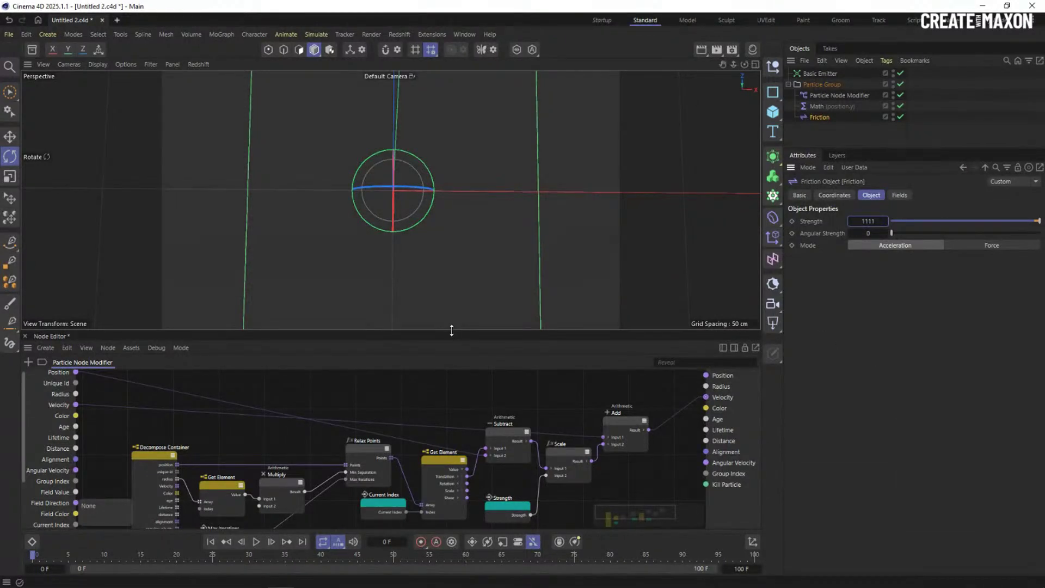
Play the particle simulation with friction in an enlarged viewport, and stop playback
{"action": "left_click_drag", "start_coordinate": [452, 330], "coordinate": [452, 299]}
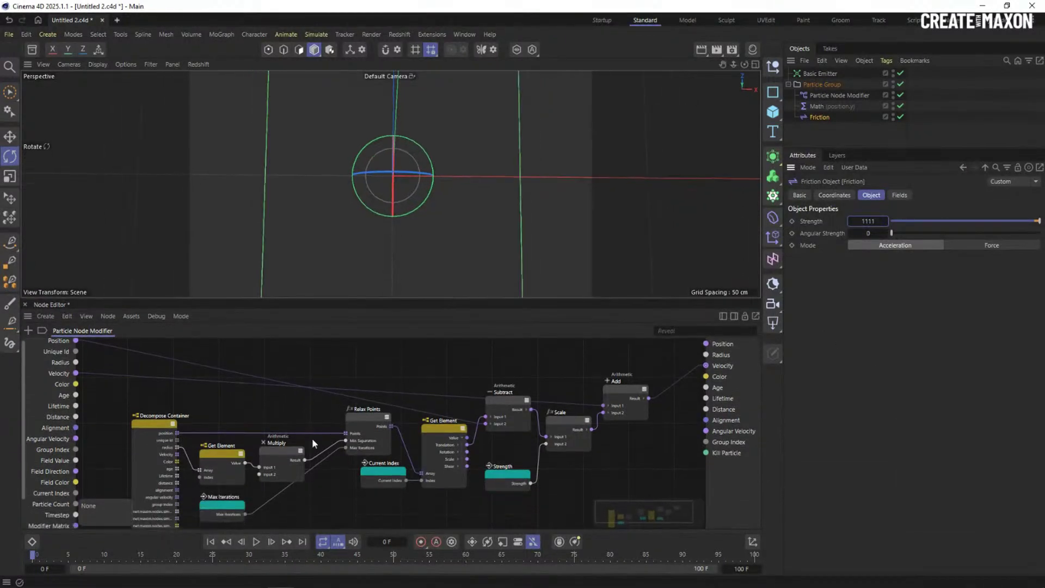
{"action": "left_click", "coordinate": [256, 542]}
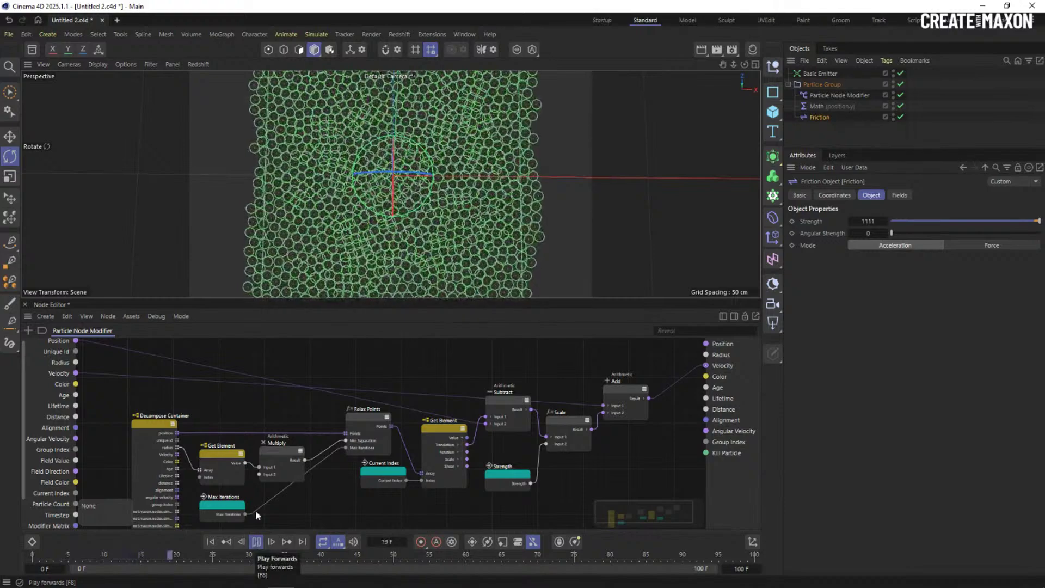
{"action": "left_click_drag", "start_coordinate": [375, 299], "coordinate": [368, 363]}
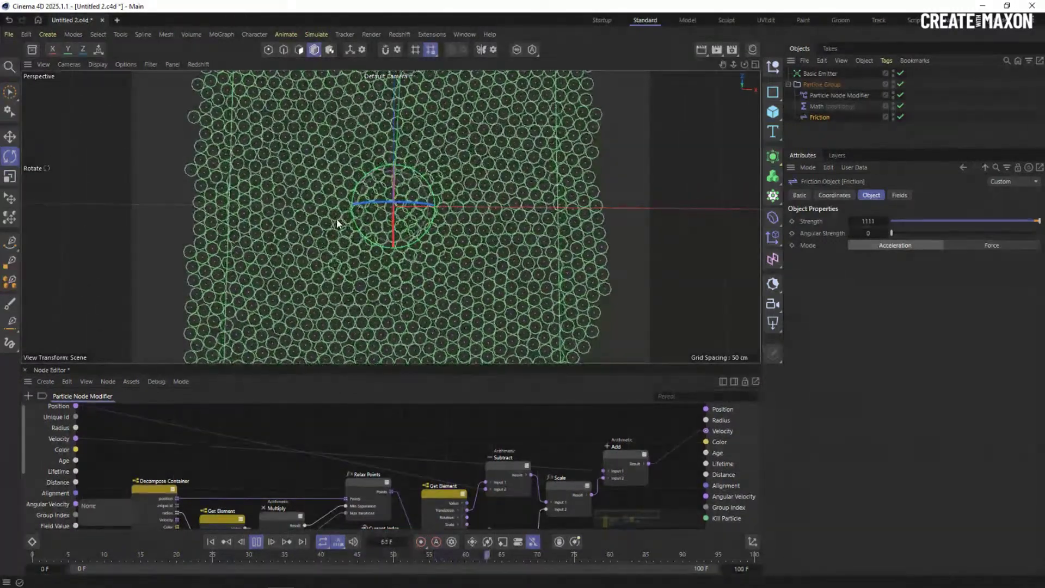
{"action": "left_click", "coordinate": [256, 542]}
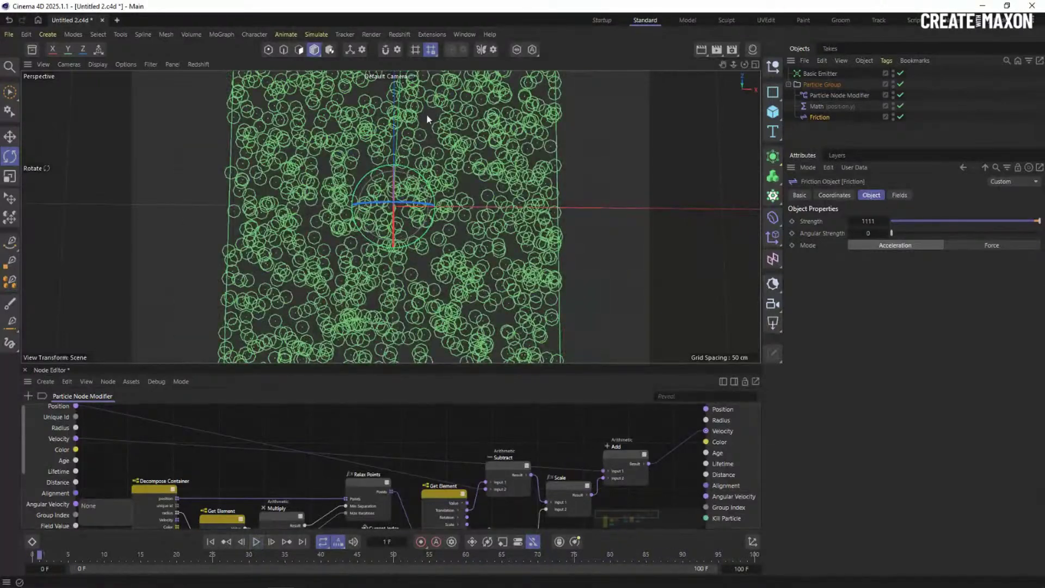
Add a Turbulence force and place it below Friction in the Particle Group
{"action": "left_click", "coordinate": [316, 34]}
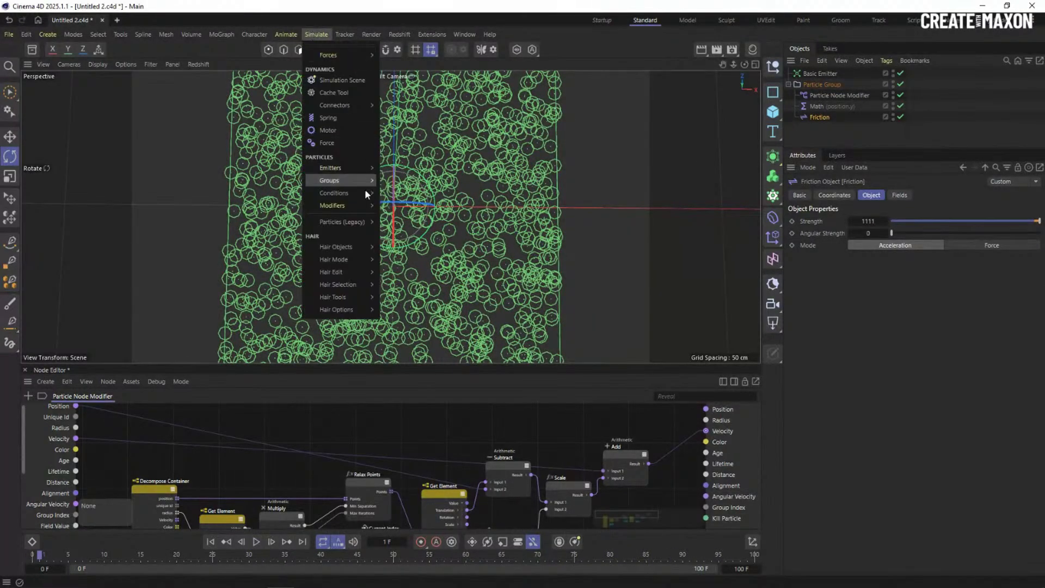
{"action": "mouse_move", "coordinate": [350, 169]}
{"action": "mouse_move", "coordinate": [354, 205]}
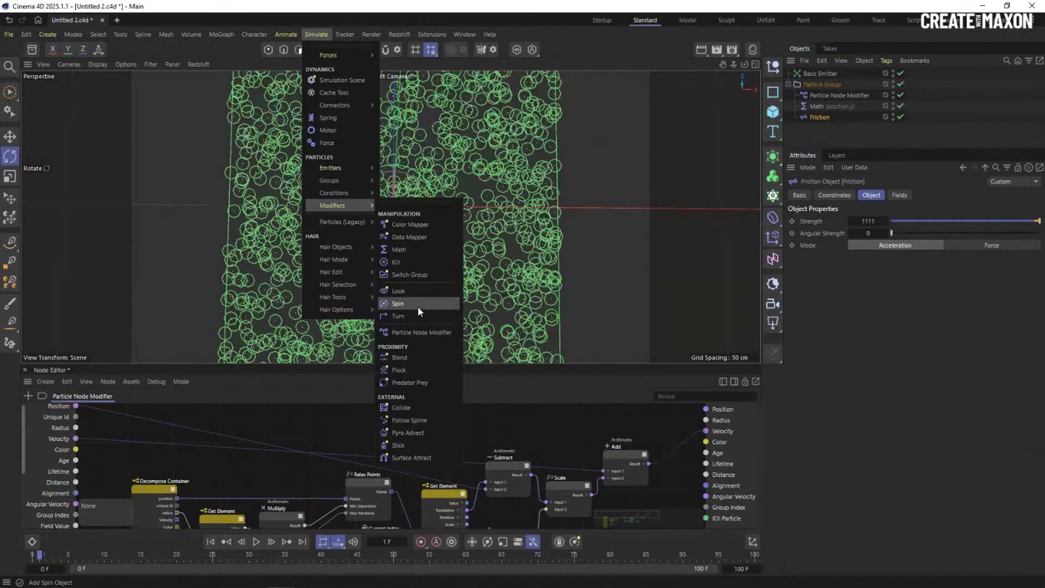
{"action": "mouse_move", "coordinate": [364, 51]}
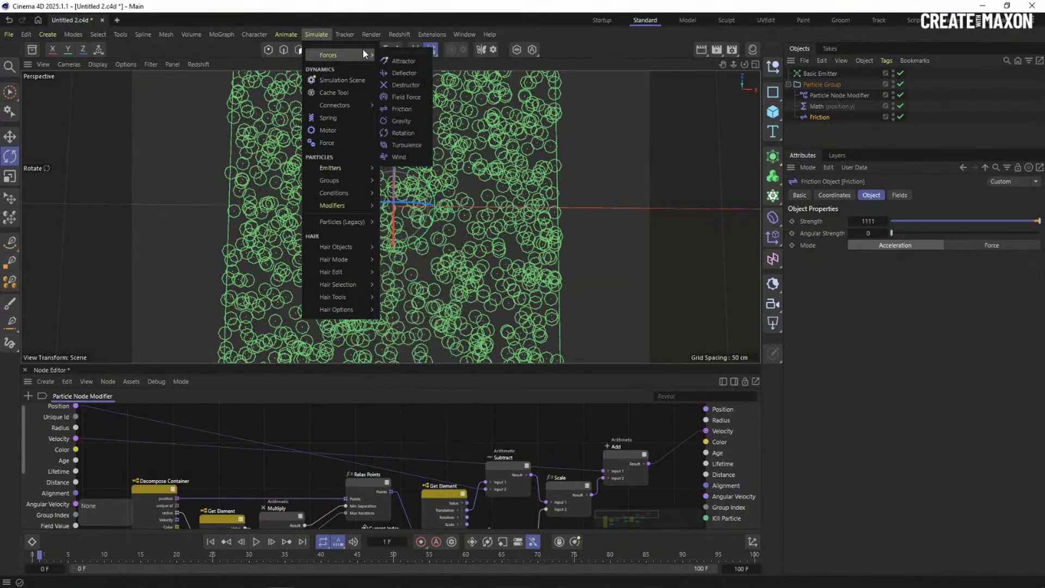
{"action": "left_click", "coordinate": [415, 145]}
{"action": "left_click_drag", "start_coordinate": [813, 76], "coordinate": [820, 133]}
Set the Turbulence force's Scale to 15.47% and its Frequency to 24.27%
{"action": "left_click", "coordinate": [849, 221]}
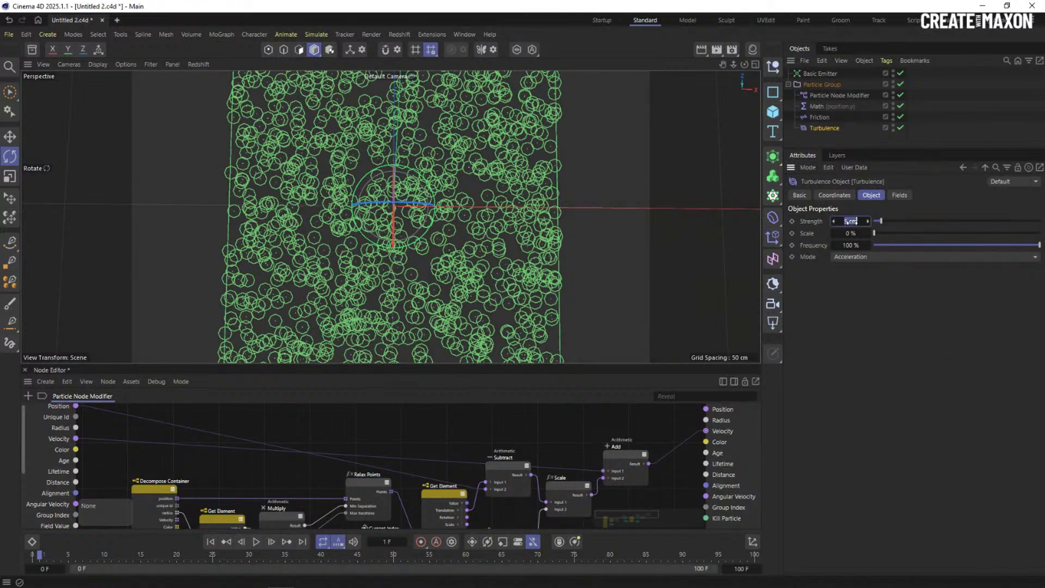
{"action": "left_click", "coordinate": [878, 320]}
{"action": "left_click_drag", "start_coordinate": [883, 246], "coordinate": [898, 233]}
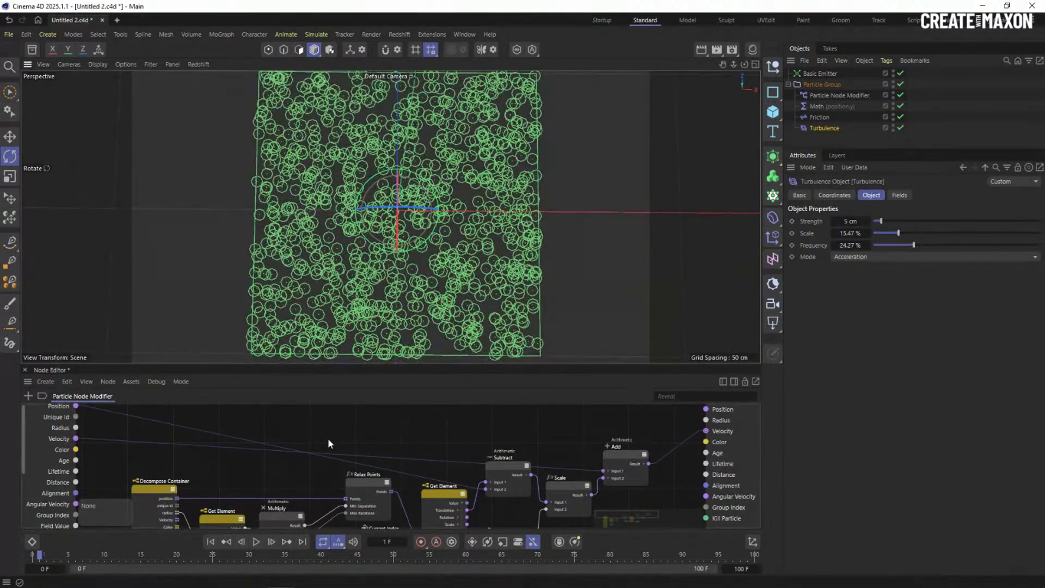
Set the project's particle simulation Substeps to 4 and play the simulation from the first frame
{"action": "key", "text": "ctrl+d"}
{"action": "double_click", "coordinate": [887, 312]}
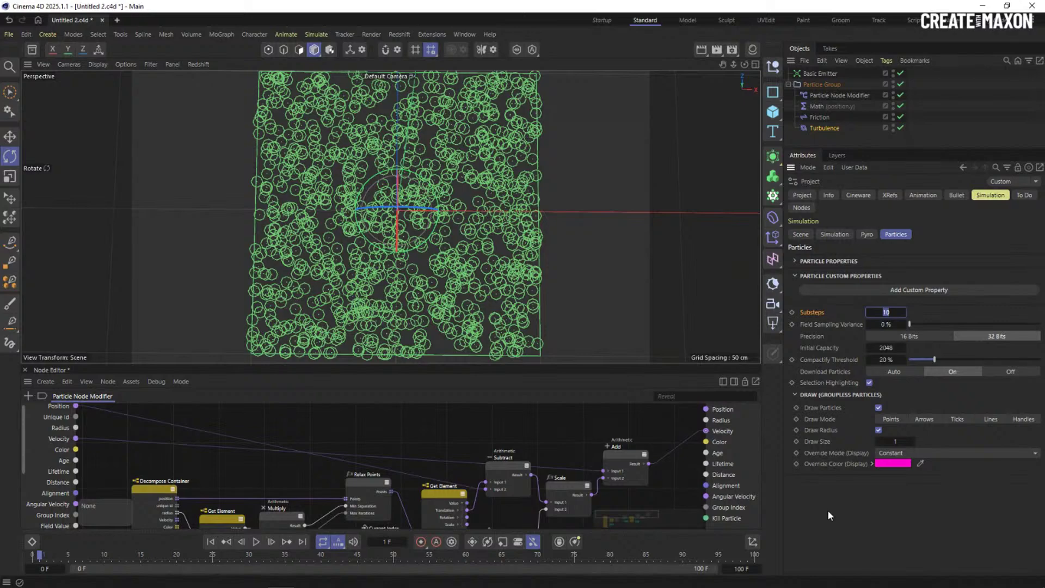
{"action": "type", "text": "4"}
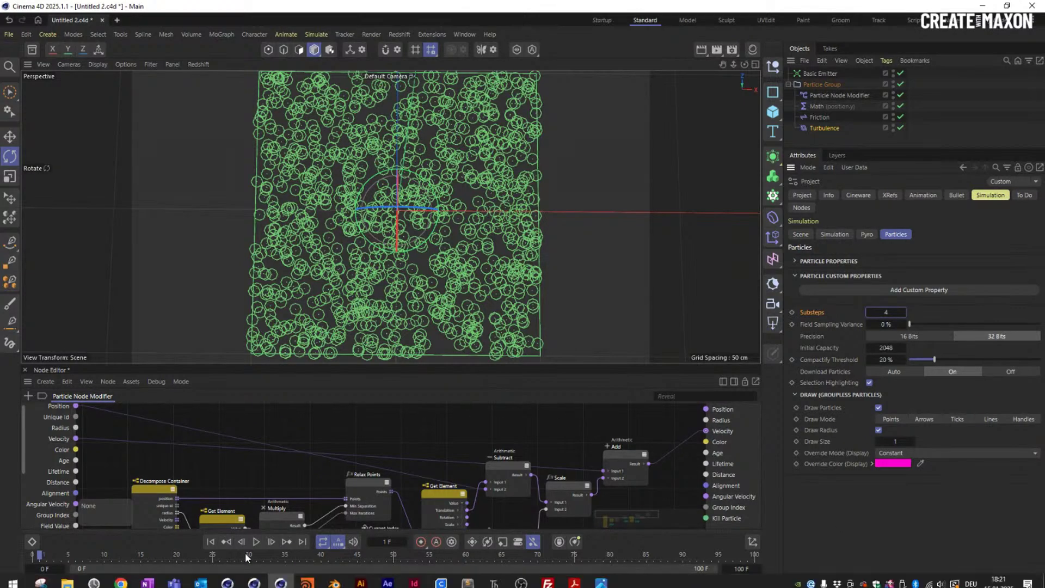
{"action": "left_click", "coordinate": [210, 541]}
{"action": "left_click", "coordinate": [257, 542]}
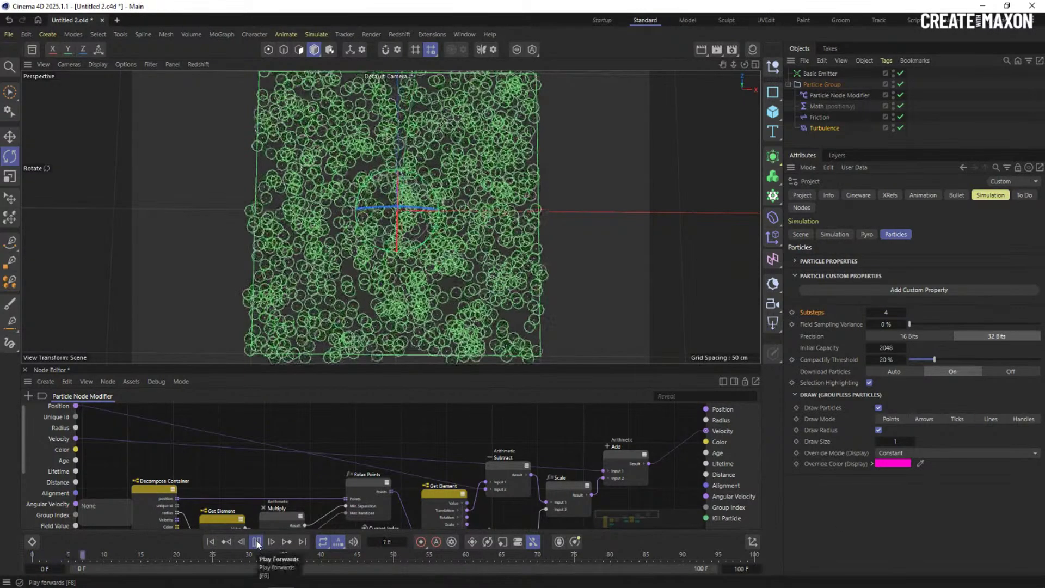
Set the Turbulence force's Strength to 1 cm during playback, and stop the simulation
{"action": "left_click", "coordinate": [825, 128]}
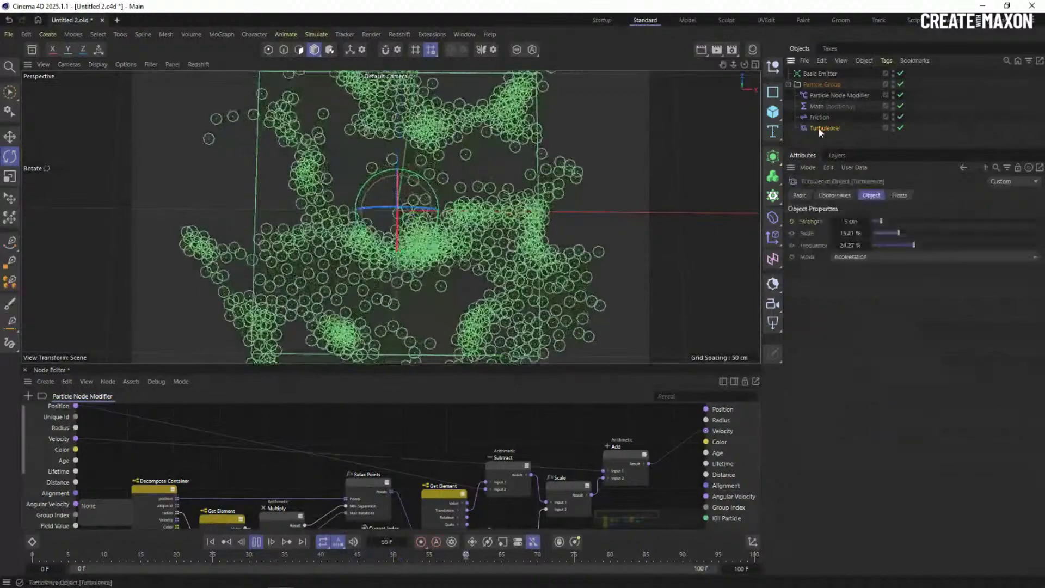
{"action": "double_click", "coordinate": [851, 222]}
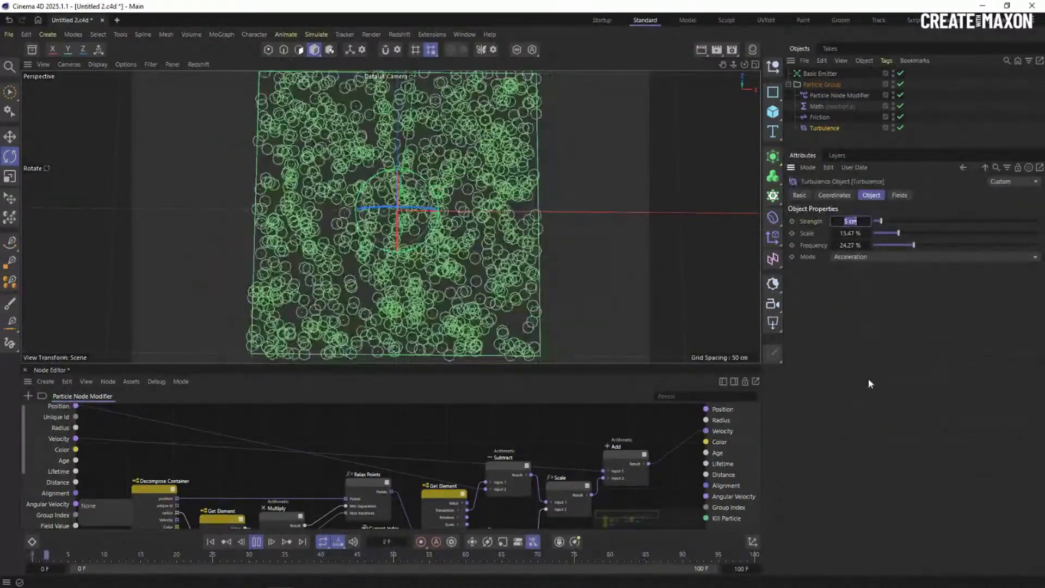
{"action": "type", "text": "1"}
{"action": "key", "text": "Return"}
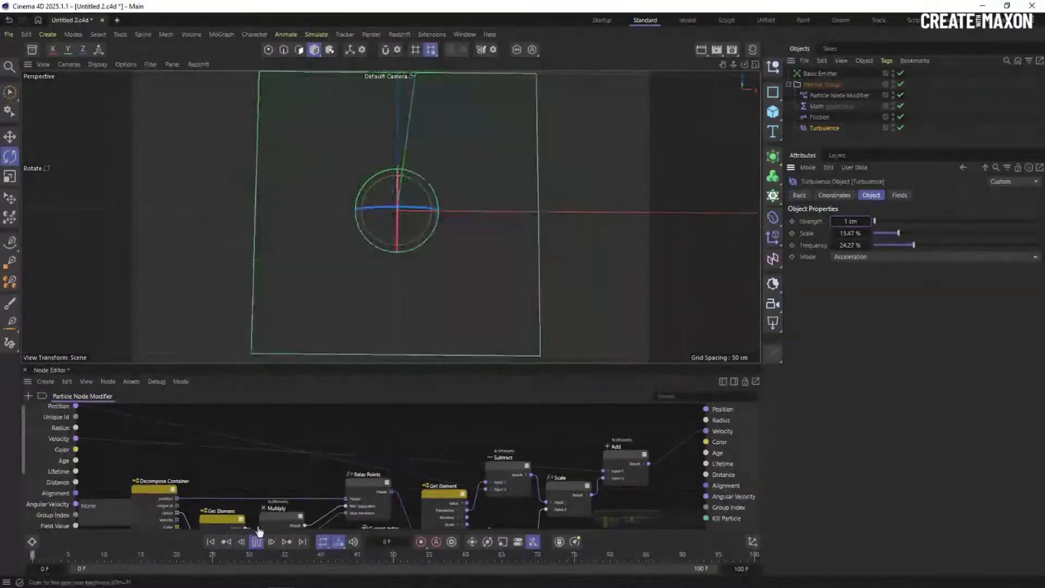
{"action": "left_click", "coordinate": [256, 542]}
Enlarge the Node Editor and set the Basic Emitter's radius Variance to 1.2 cm
{"action": "left_click_drag", "start_coordinate": [370, 364], "coordinate": [385, 270]}
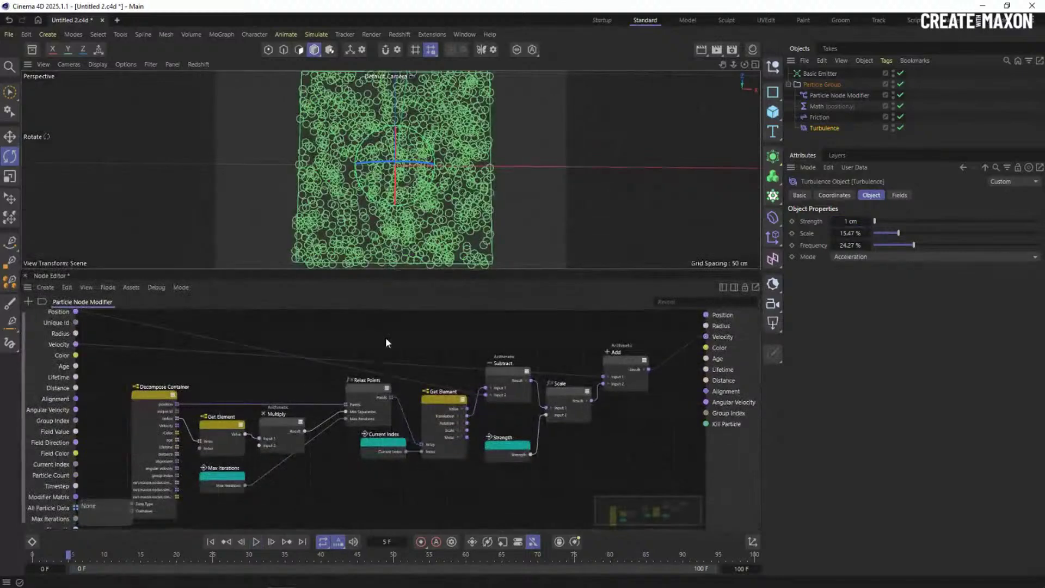
{"action": "left_click", "coordinate": [329, 413]}
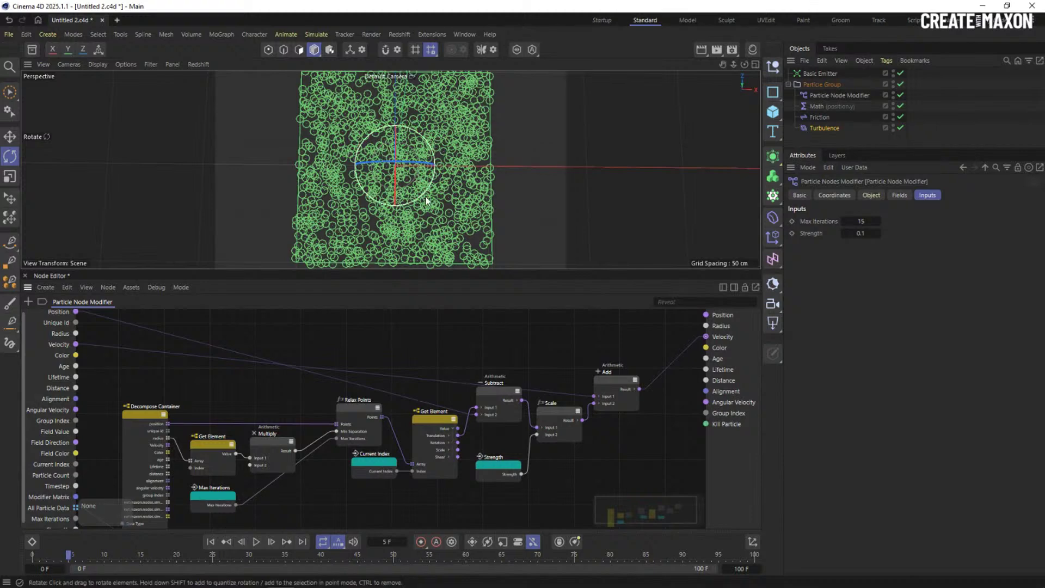
{"action": "scroll", "coordinate": [463, 185], "scroll_direction": "up", "scroll_amount": 5}
{"action": "left_click", "coordinate": [817, 74]}
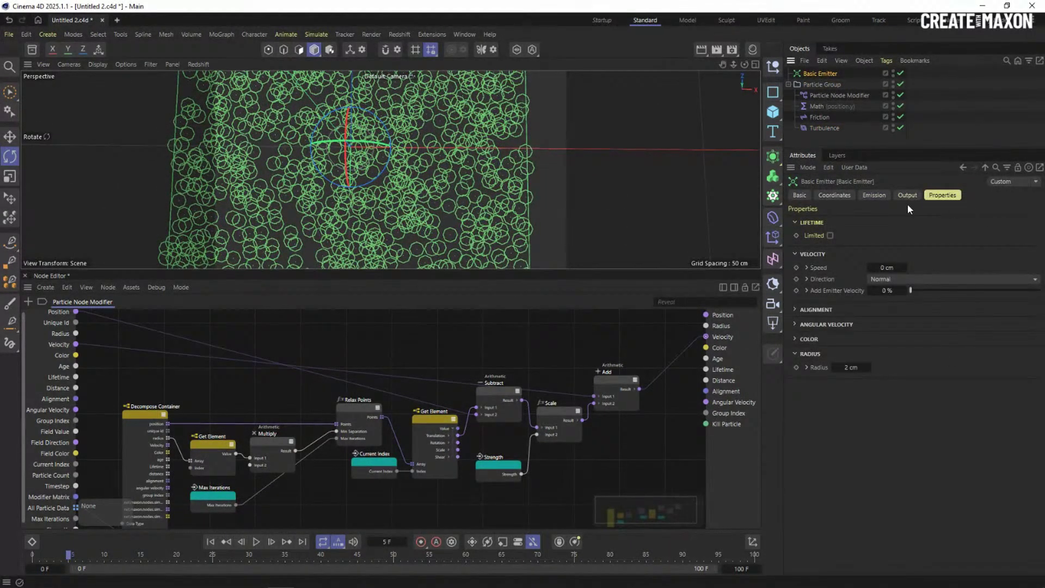
{"action": "left_click", "coordinate": [807, 367]}
{"action": "left_click", "coordinate": [855, 379]}
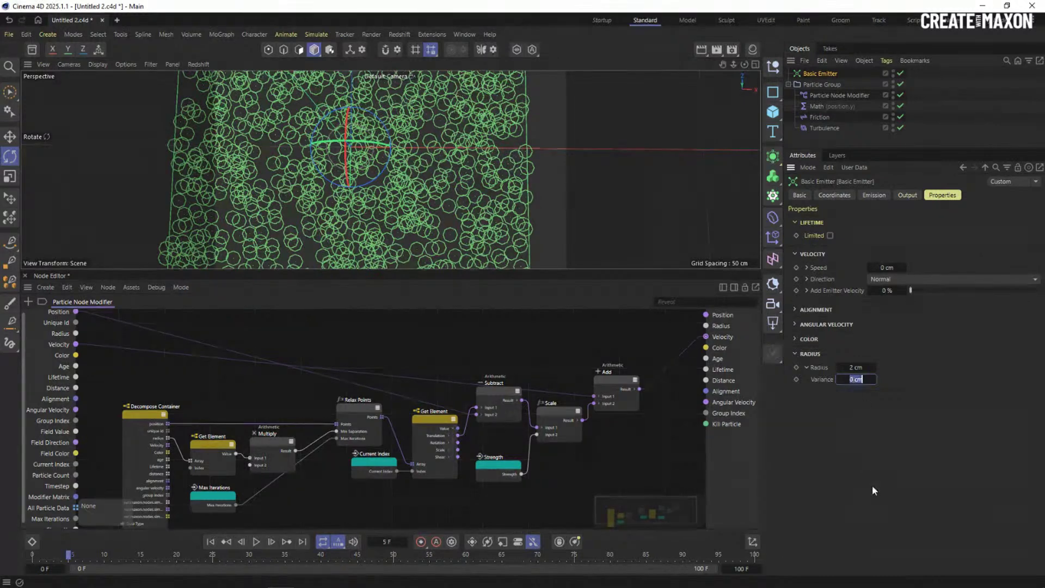
{"action": "type", "text": "1.2"}
{"action": "key", "text": "Return"}
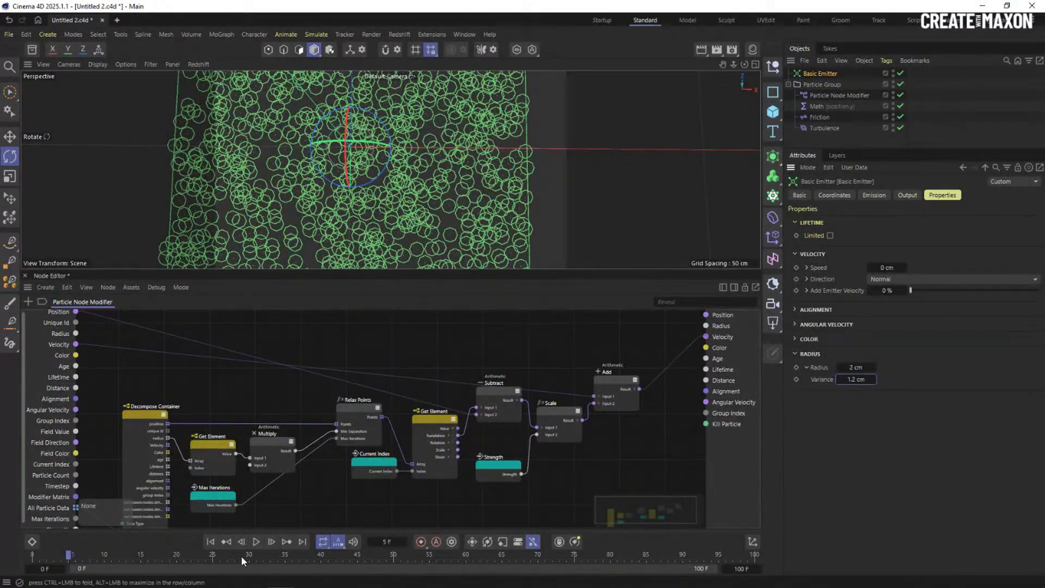
Disable the Turbulence force, play the simulation from the first frame, and stop it to examine how the varied particles are spaced
{"action": "left_click", "coordinate": [211, 542]}
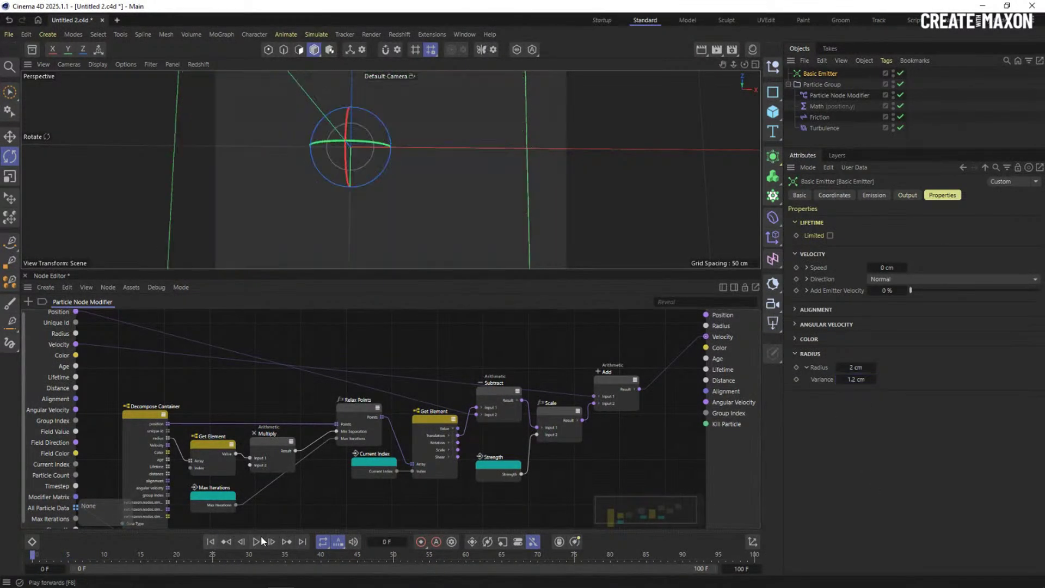
{"action": "left_click", "coordinate": [901, 127]}
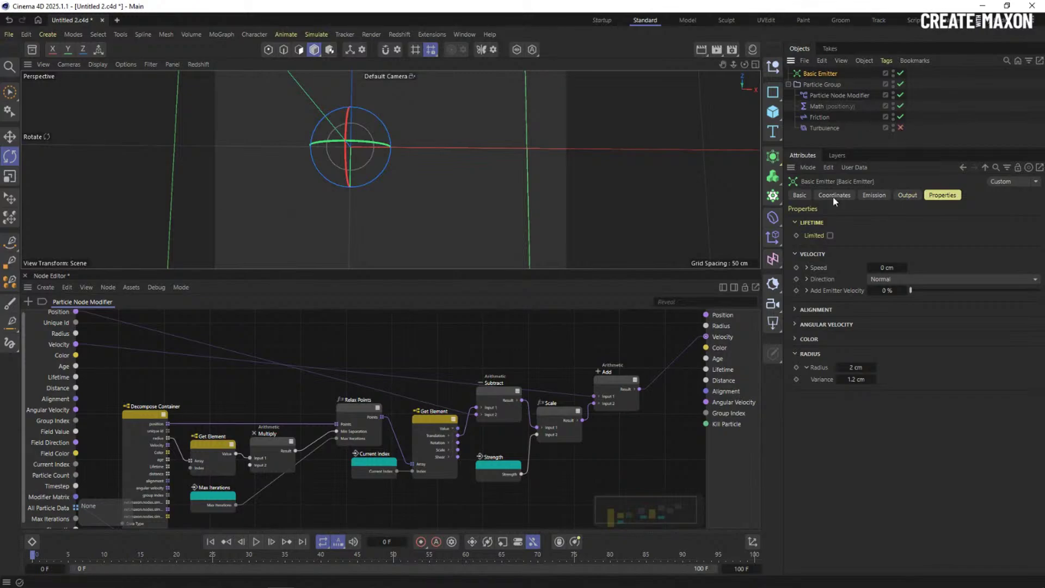
{"action": "left_click", "coordinate": [256, 543]}
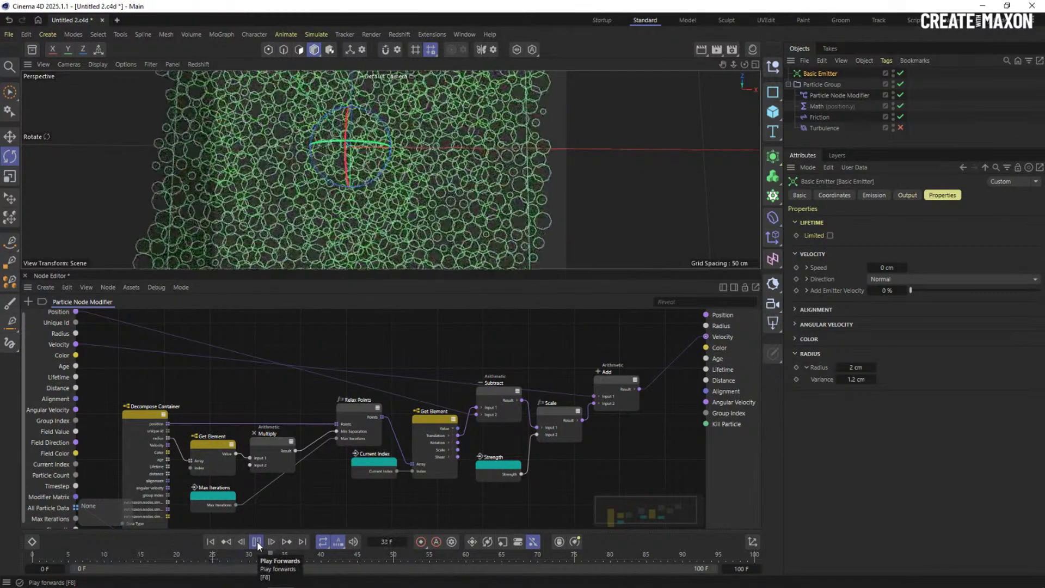
{"action": "left_click", "coordinate": [257, 543]}
{"action": "scroll", "coordinate": [442, 206], "scroll_direction": "up", "scroll_amount": 3}
{"action": "scroll", "coordinate": [442, 205], "scroll_direction": "up", "scroll_amount": 1}
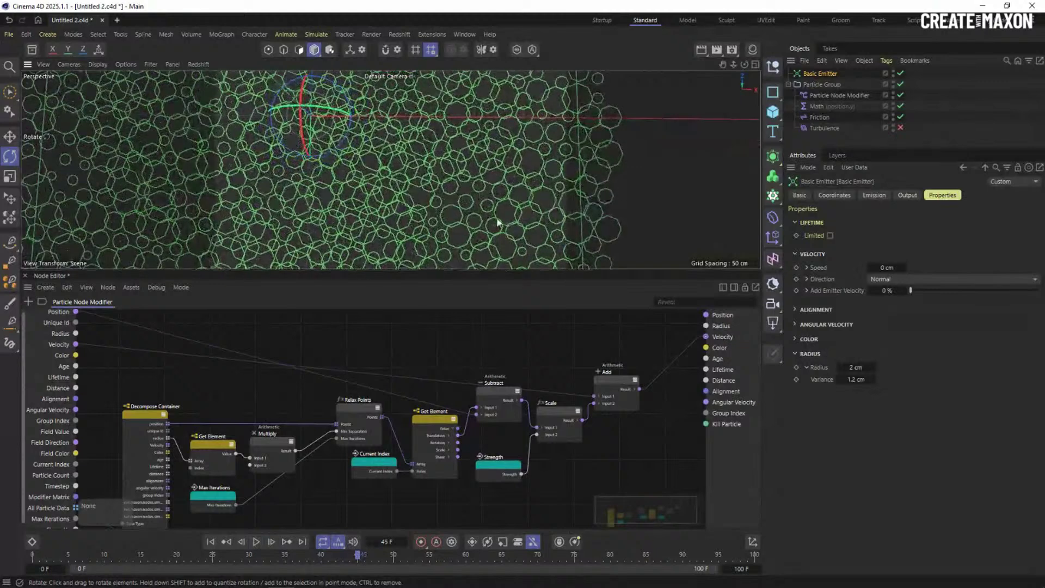
{"action": "scroll", "coordinate": [332, 204], "scroll_direction": "down", "scroll_amount": 3}
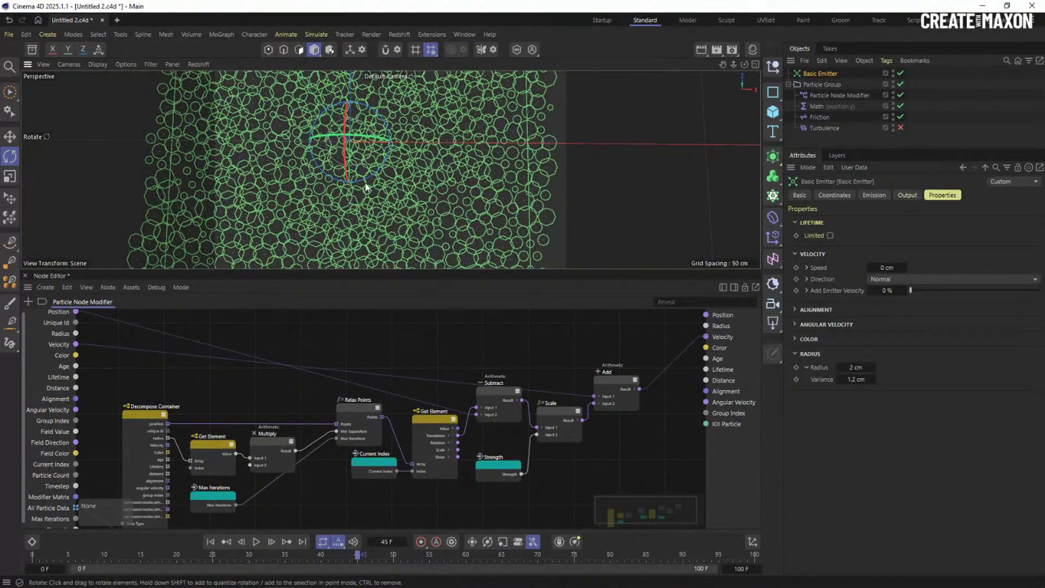
{"action": "middle_click_drag", "start_coordinate": [364, 183], "coordinate": [404, 189], "text": "alt"}
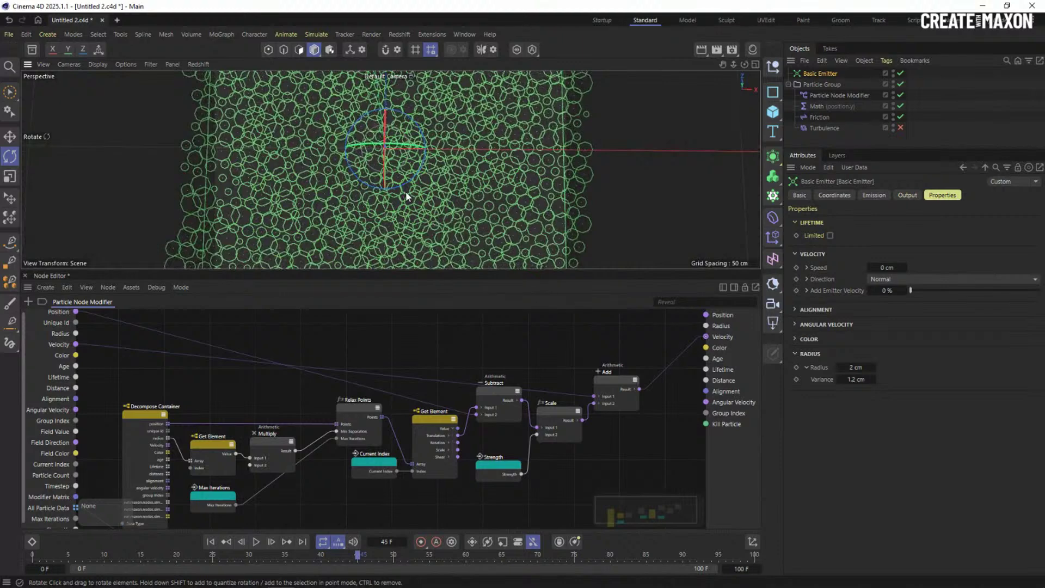
Inspect the Relax Points node's operator settings and its Min Separation input
{"action": "left_click", "coordinate": [357, 409]}
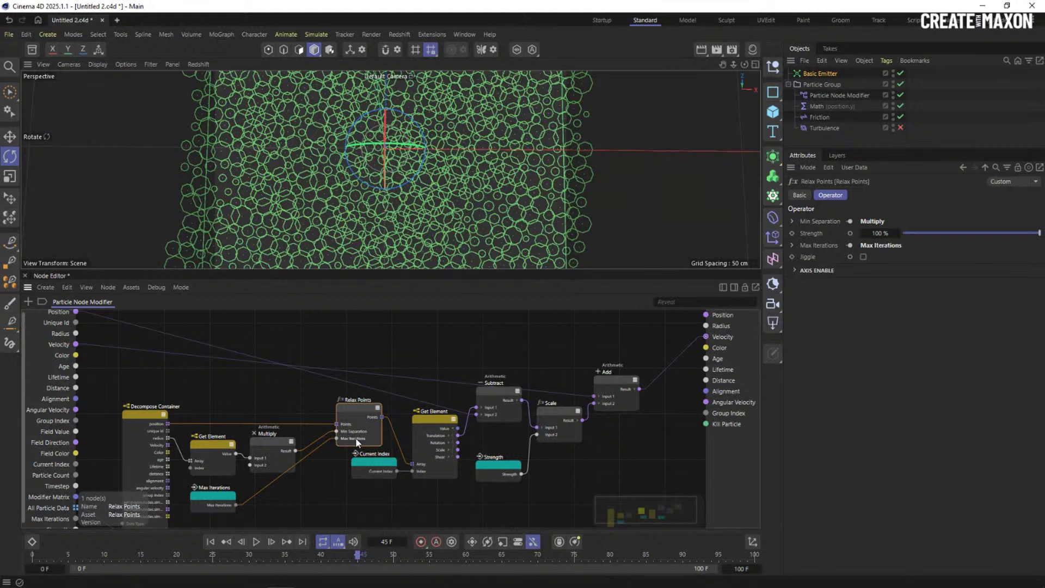
{"action": "scroll", "coordinate": [354, 436], "scroll_direction": "up", "scroll_amount": 2}
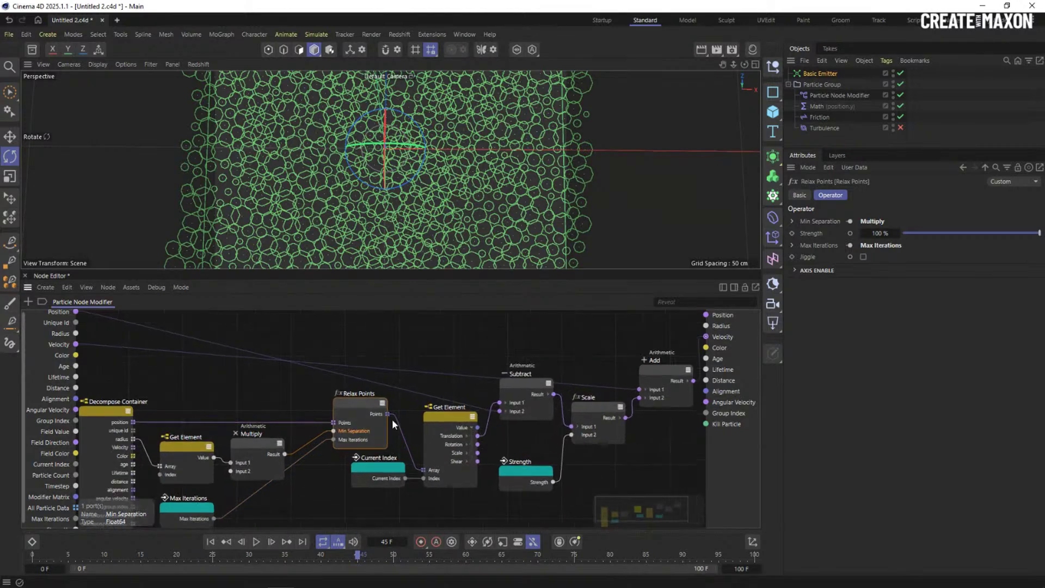
{"action": "scroll", "coordinate": [349, 435], "scroll_direction": "up", "scroll_amount": 1}
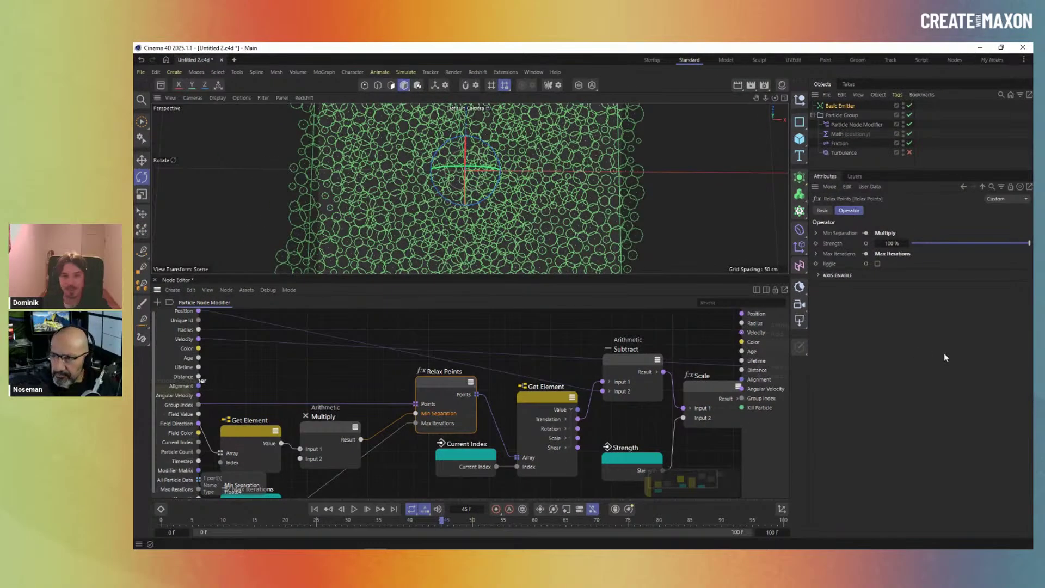
Switch to Adobe Acrobat to view the "Push apart with the Relax Points Node" slide, and return to Cinema 4D
{"action": "key", "text": "alt+Tab"}
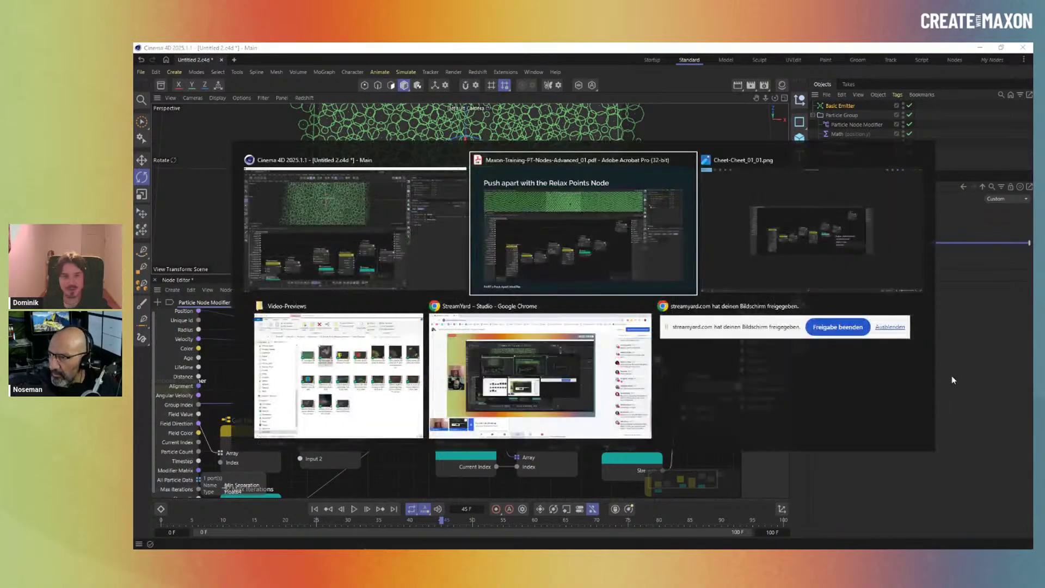
{"action": "left_click", "coordinate": [661, 264]}
{"action": "key", "text": "alt+Tab"}
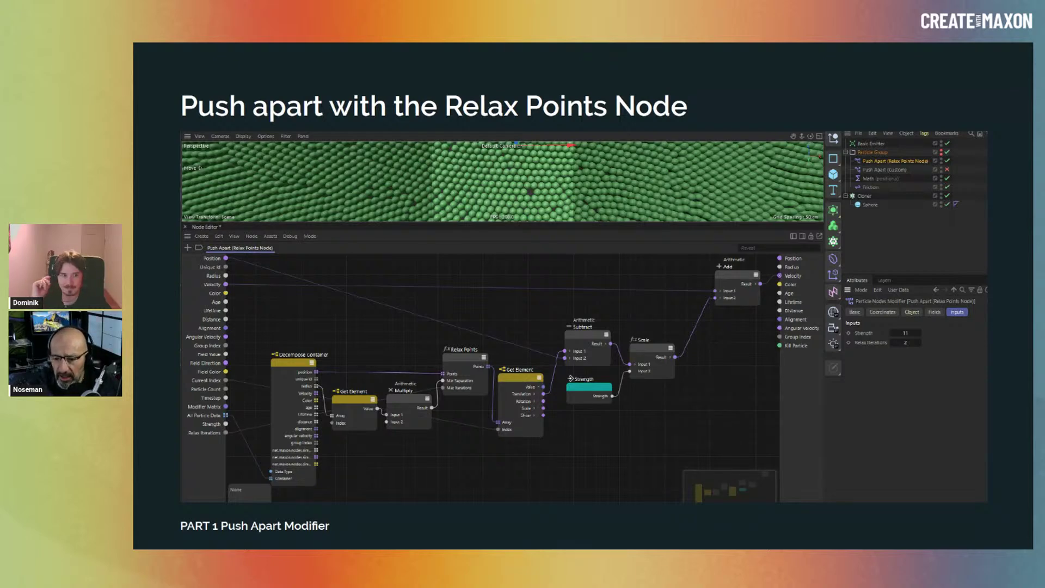
{"action": "key", "text": "alt+Tab"}
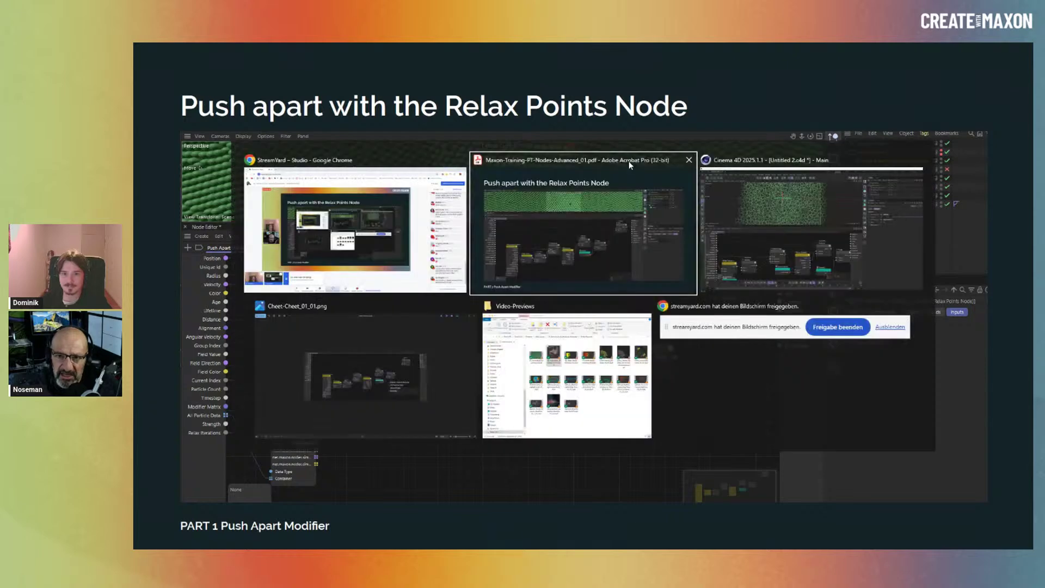
{"action": "left_click", "coordinate": [811, 238]}
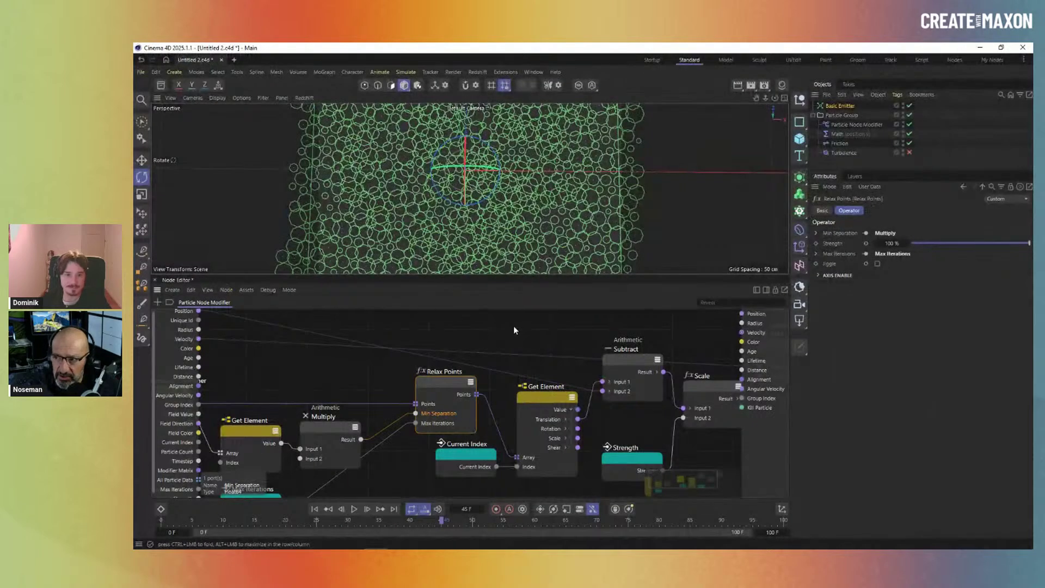
Enlarge the Node Editor so the whole push-apart node graph fits between the modifier's input and output ports
{"action": "scroll", "coordinate": [512, 326], "scroll_direction": "down", "scroll_amount": 2}
{"action": "scroll", "coordinate": [456, 333], "scroll_direction": "down", "scroll_amount": 1}
{"action": "middle_click_drag", "start_coordinate": [456, 332], "coordinate": [442, 352]}
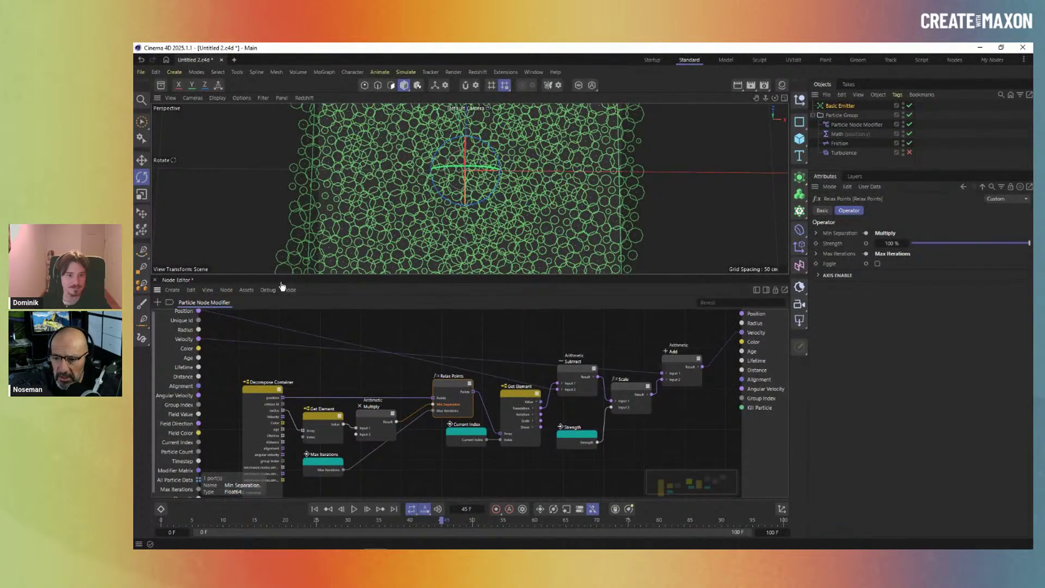
{"action": "left_click_drag", "start_coordinate": [282, 275], "coordinate": [282, 248]}
{"action": "scroll", "coordinate": [183, 326], "scroll_direction": "up", "scroll_amount": 2}
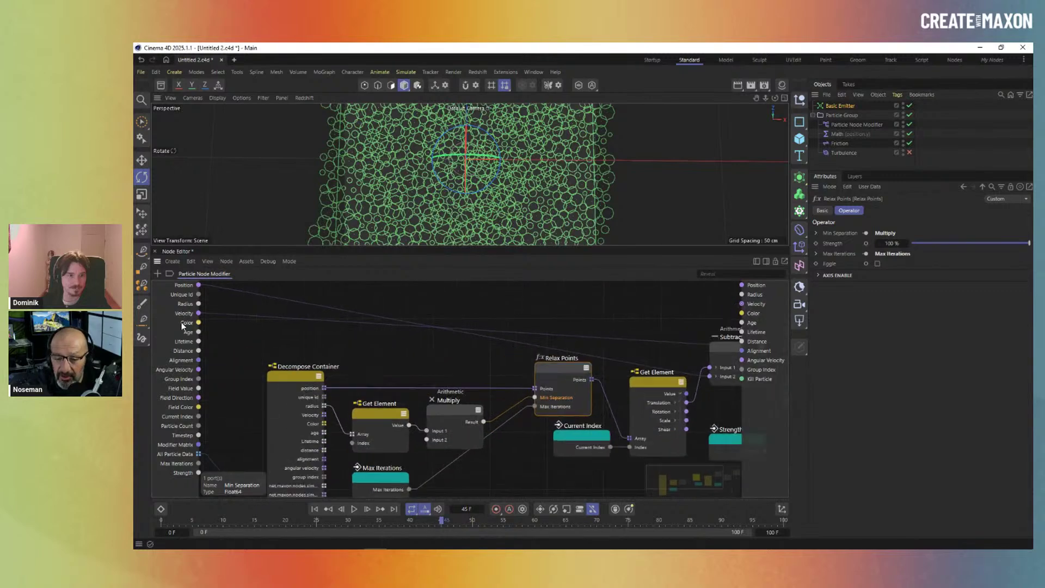
{"action": "scroll", "coordinate": [182, 326], "scroll_direction": "down", "scroll_amount": 1}
{"action": "scroll", "coordinate": [183, 326], "scroll_direction": "down", "scroll_amount": 1}
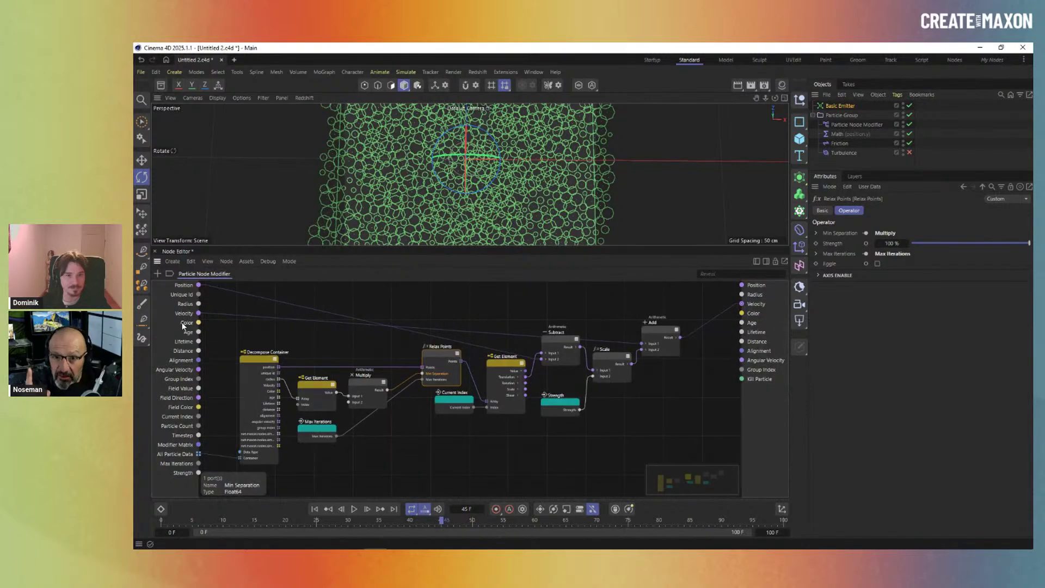
Move the Decompose Container node slightly closer to the modifier's inputs and inspect the All Particle Data port
{"action": "left_click", "coordinate": [385, 302]}
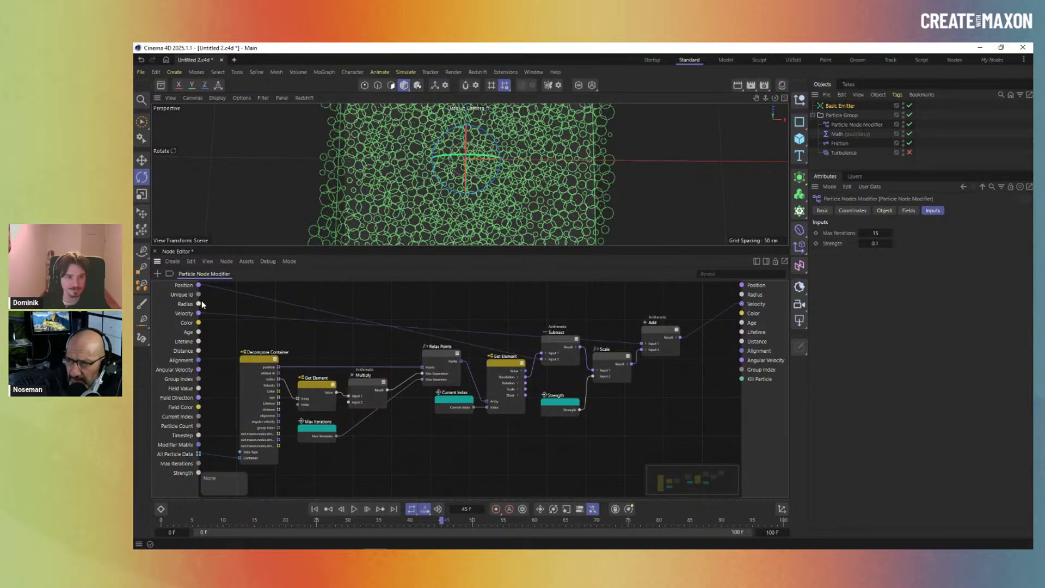
{"action": "left_click", "coordinate": [258, 358]}
{"action": "left_click_drag", "start_coordinate": [259, 357], "coordinate": [250, 355]}
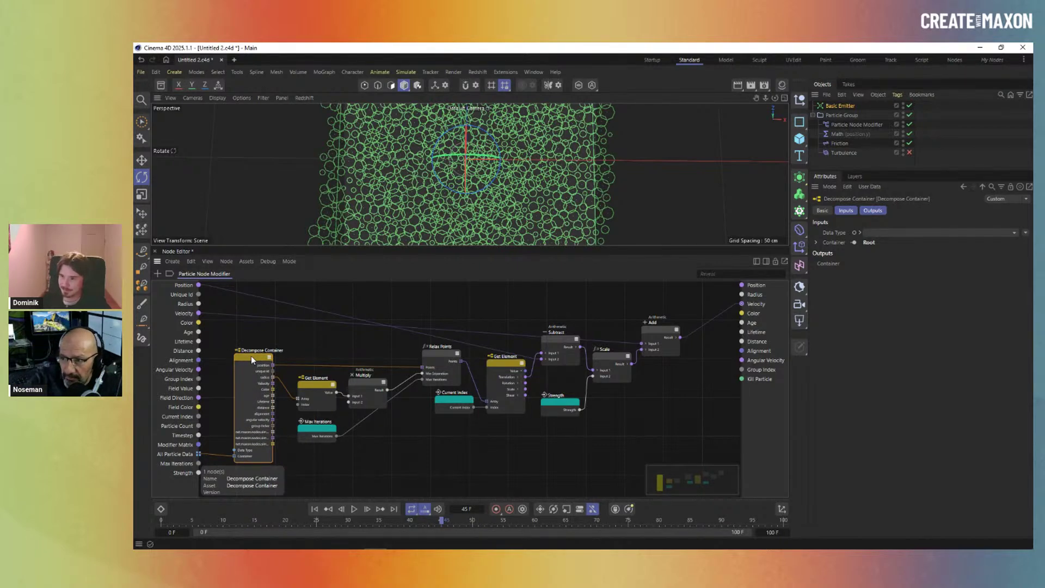
{"action": "left_click", "coordinate": [175, 453]}
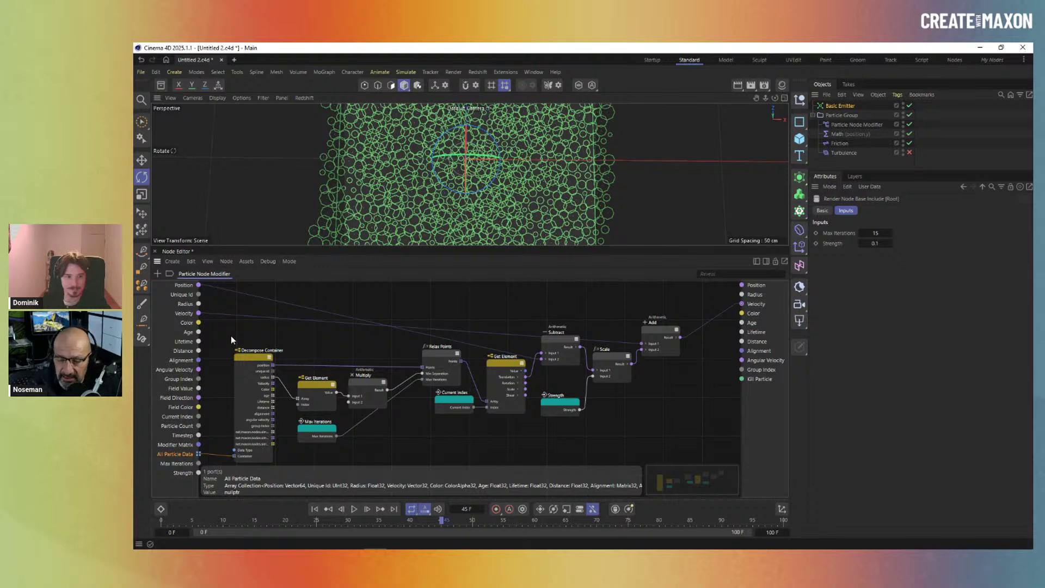
Add a Get Particle Property Array node above the Get Element node that reads the particle radius
{"action": "double_click", "coordinate": [322, 339]}
{"action": "type", "text": "get par"}
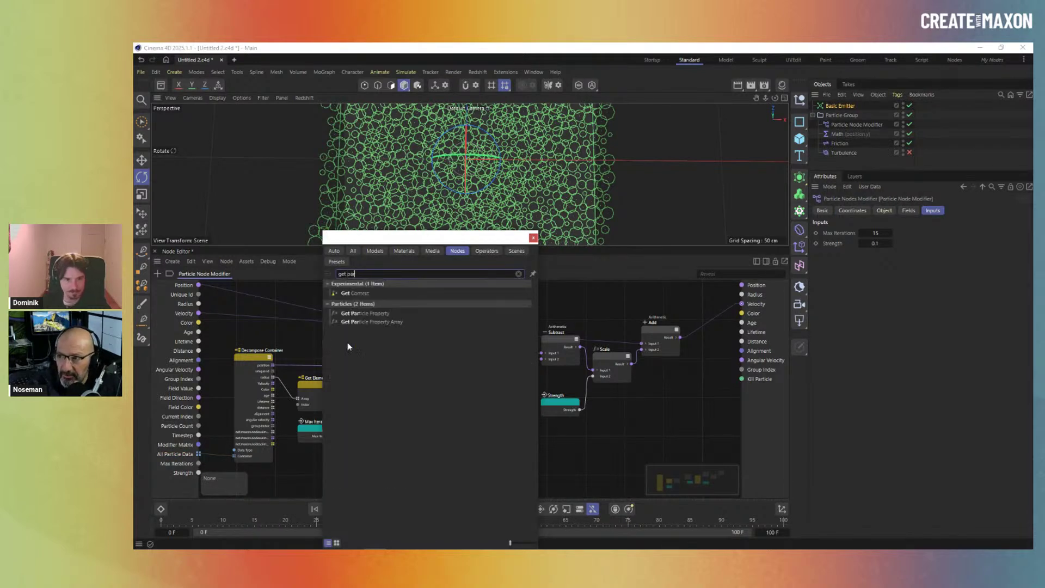
{"action": "left_click", "coordinate": [391, 324]}
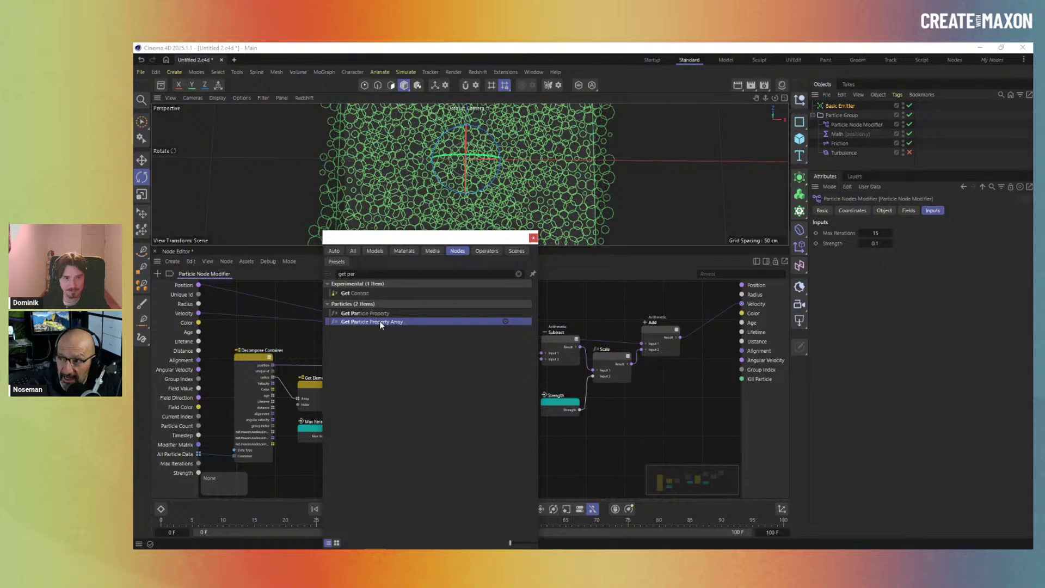
{"action": "key", "text": "Return"}
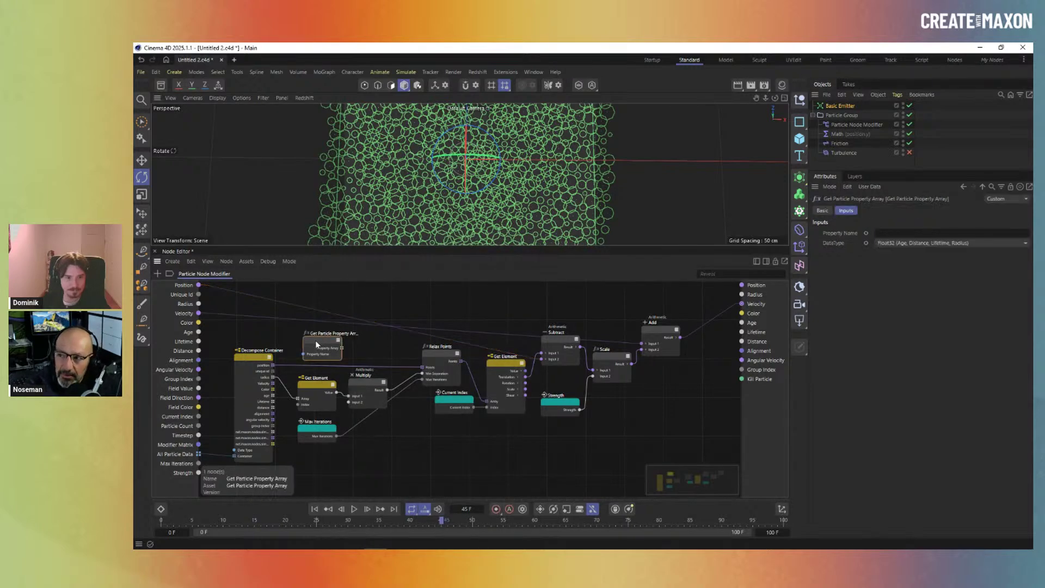
{"action": "left_click_drag", "start_coordinate": [316, 344], "coordinate": [322, 340]}
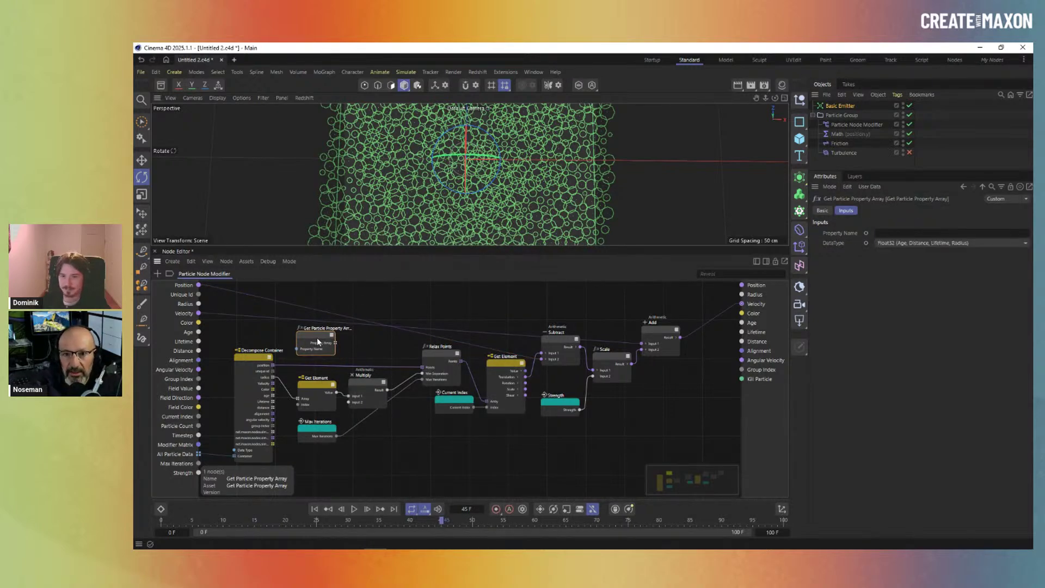
Set the Get Particle Property Array node's DataType to Vector64 (Position) and its Property Name to position
{"action": "left_click", "coordinate": [896, 244]}
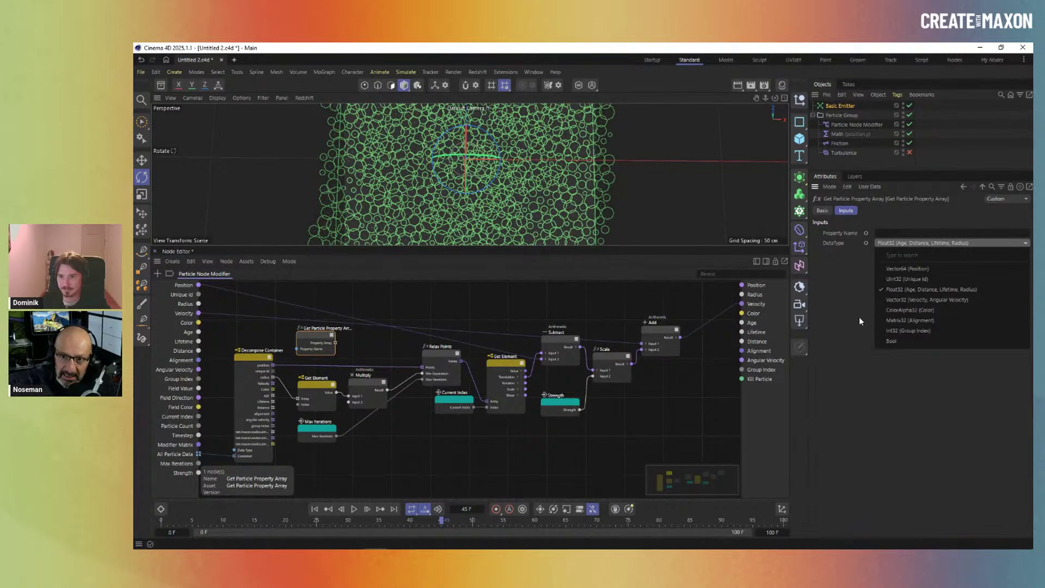
{"action": "left_click", "coordinate": [908, 272]}
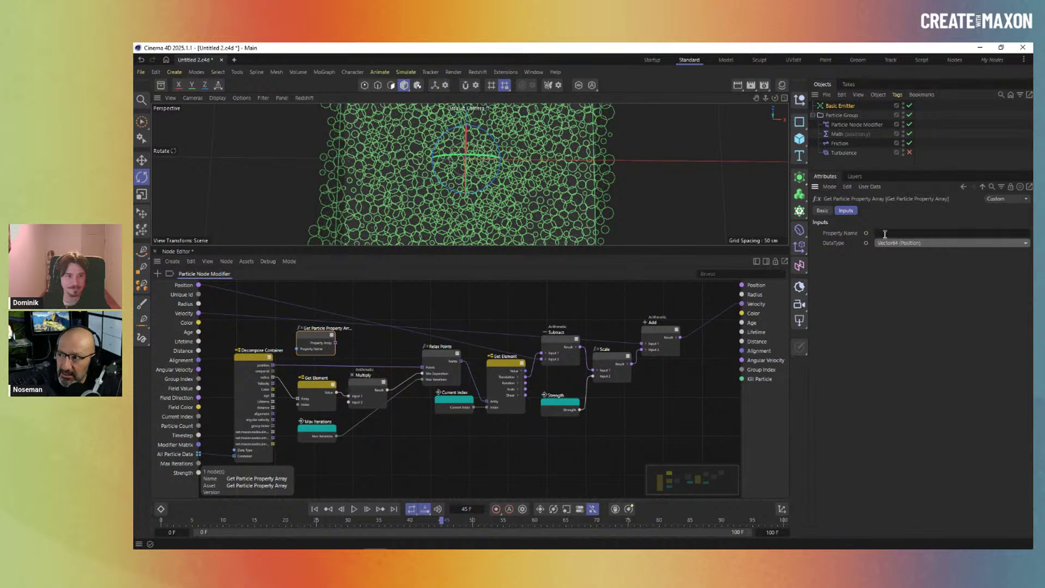
{"action": "left_click", "coordinate": [885, 234]}
{"action": "type", "text": "position"}
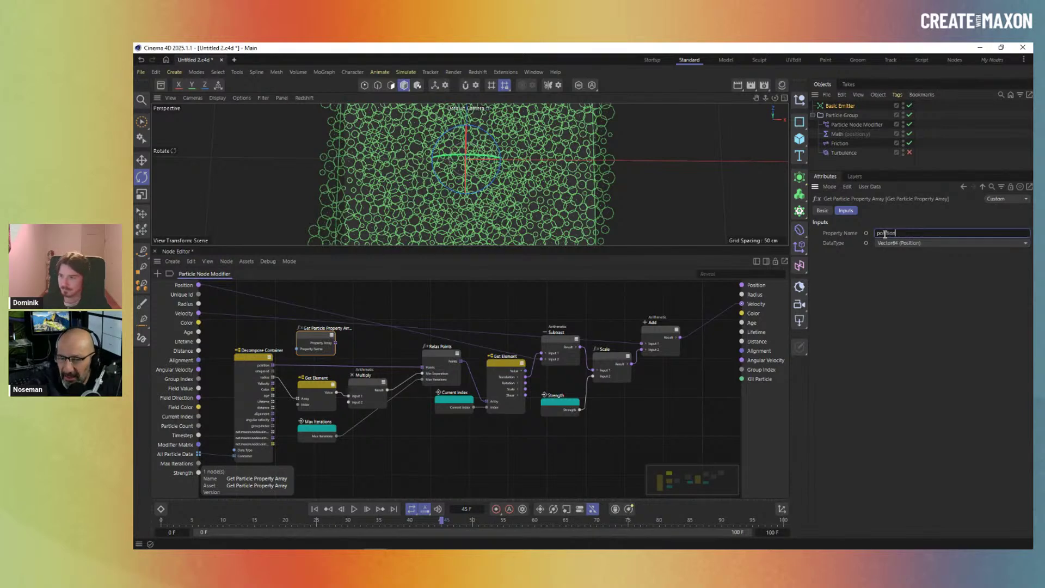
Place the Get Particle Property Array node above Decompose Container, feeding the Points input of Relax Points, and test the simulation
{"action": "left_click_drag", "start_coordinate": [313, 351], "coordinate": [274, 327]}
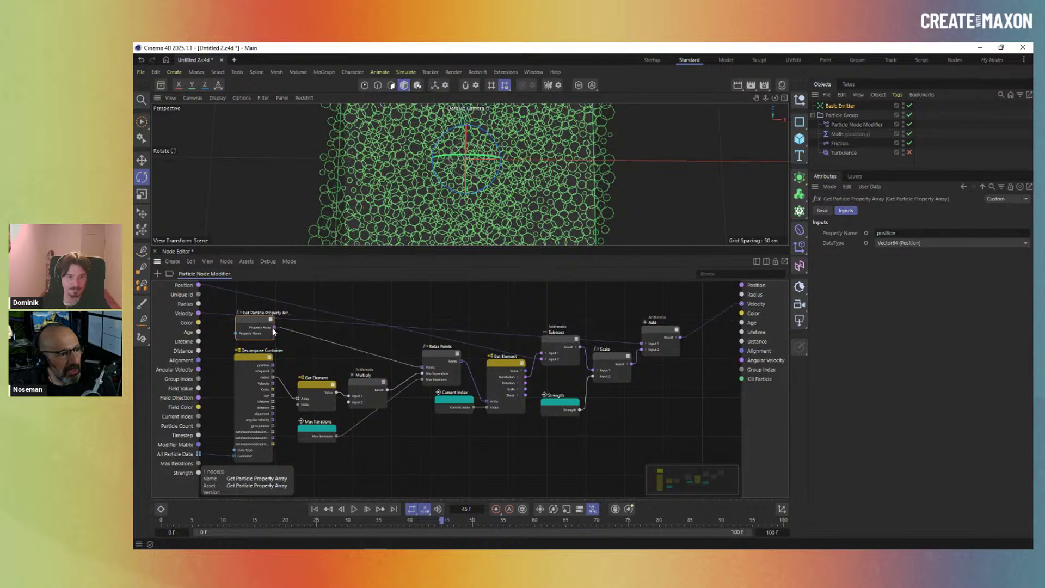
{"action": "left_click", "coordinate": [315, 508]}
{"action": "left_click", "coordinate": [354, 509]}
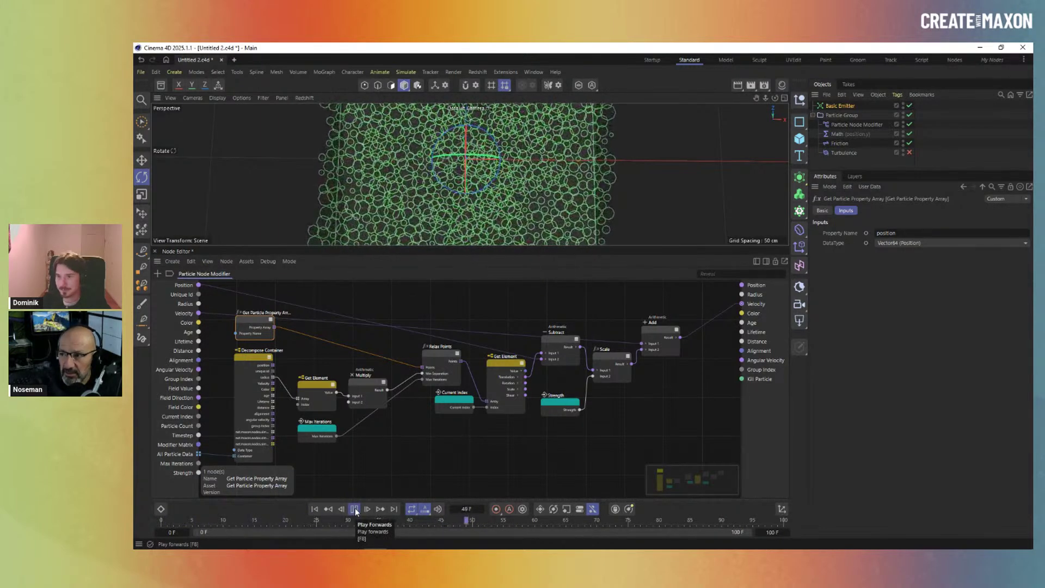
{"action": "left_click", "coordinate": [355, 509]}
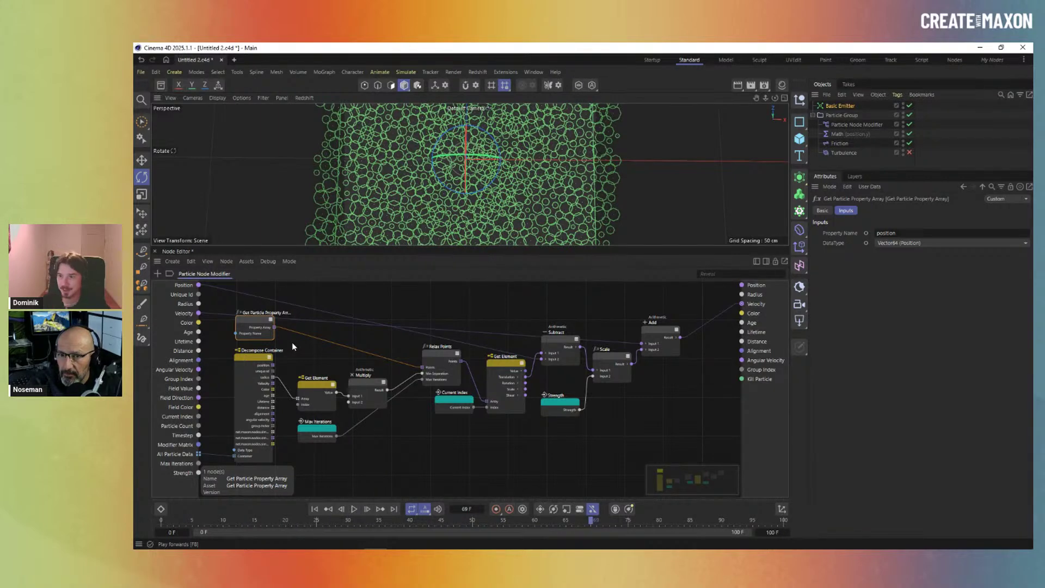
{"action": "left_click_drag", "start_coordinate": [249, 325], "coordinate": [261, 321]}
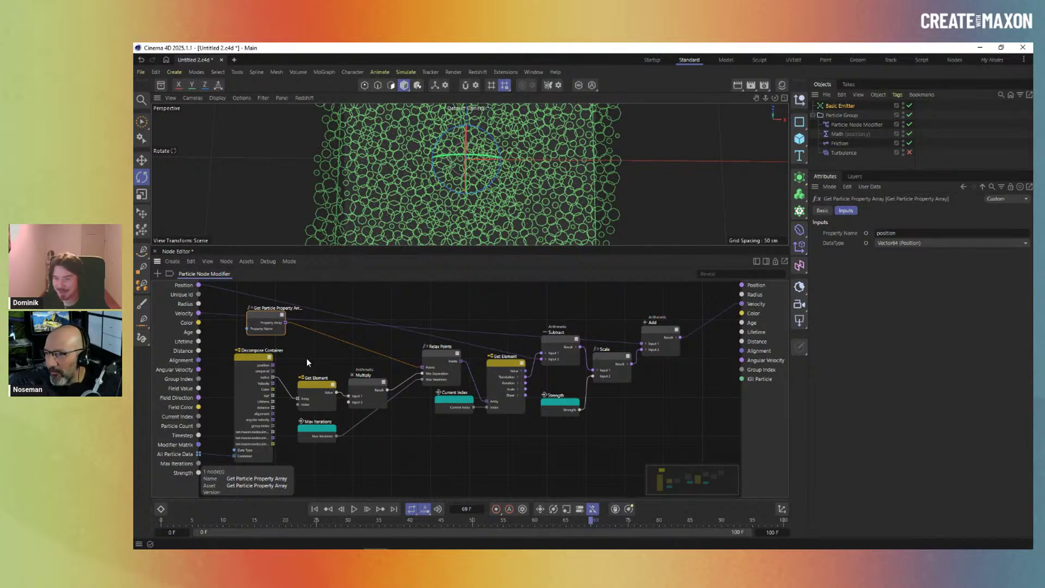
Move the Get Particle Property Array node, duplicate it below the original, and delete the copy
{"action": "left_click_drag", "start_coordinate": [261, 321], "coordinate": [302, 327]}
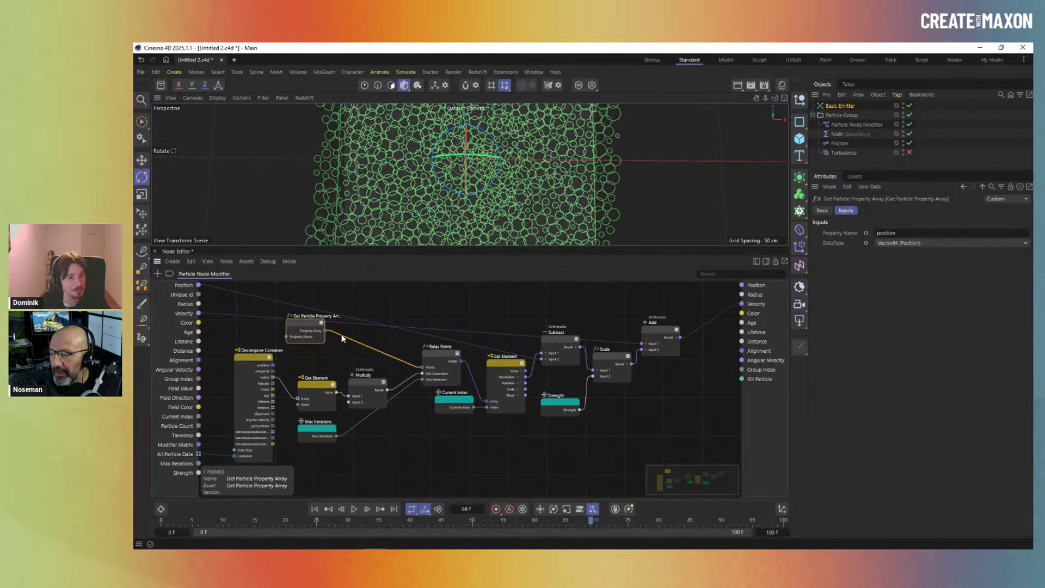
{"action": "left_click_drag", "start_coordinate": [311, 327], "coordinate": [309, 307]}
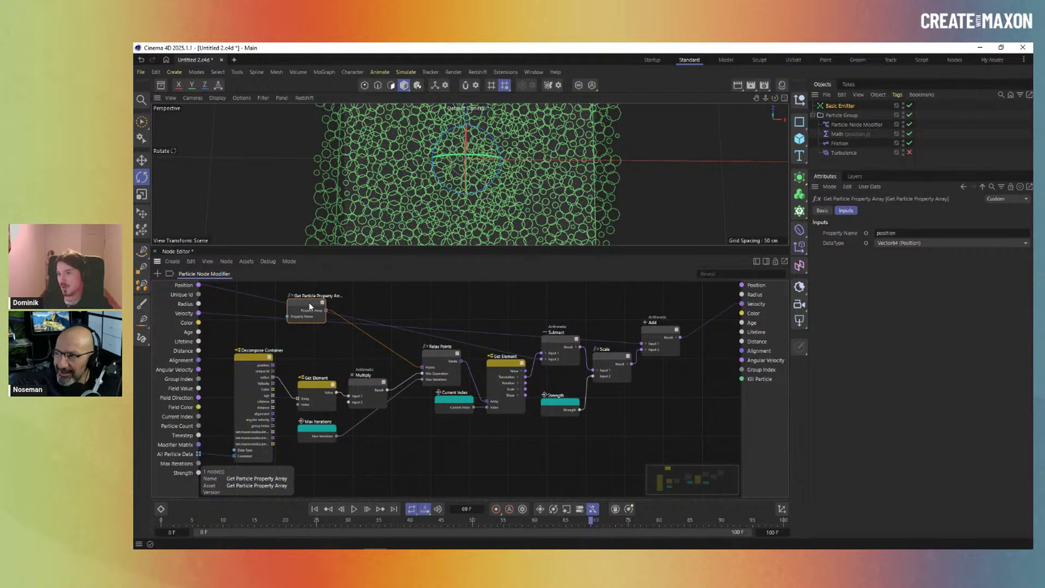
{"action": "left_click_drag", "start_coordinate": [309, 307], "coordinate": [312, 339], "text": "ctrl"}
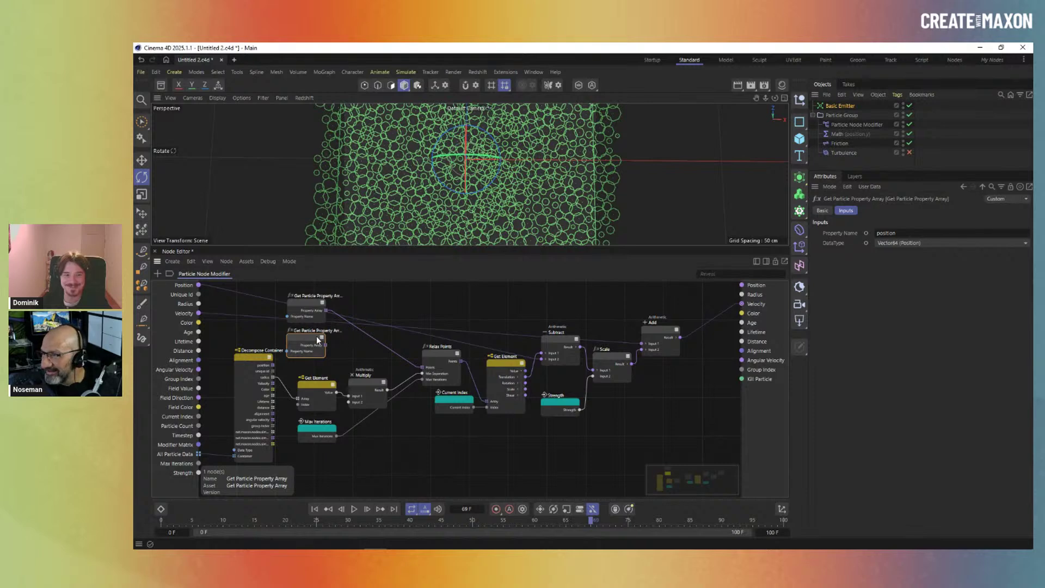
{"action": "key", "text": "Delete"}
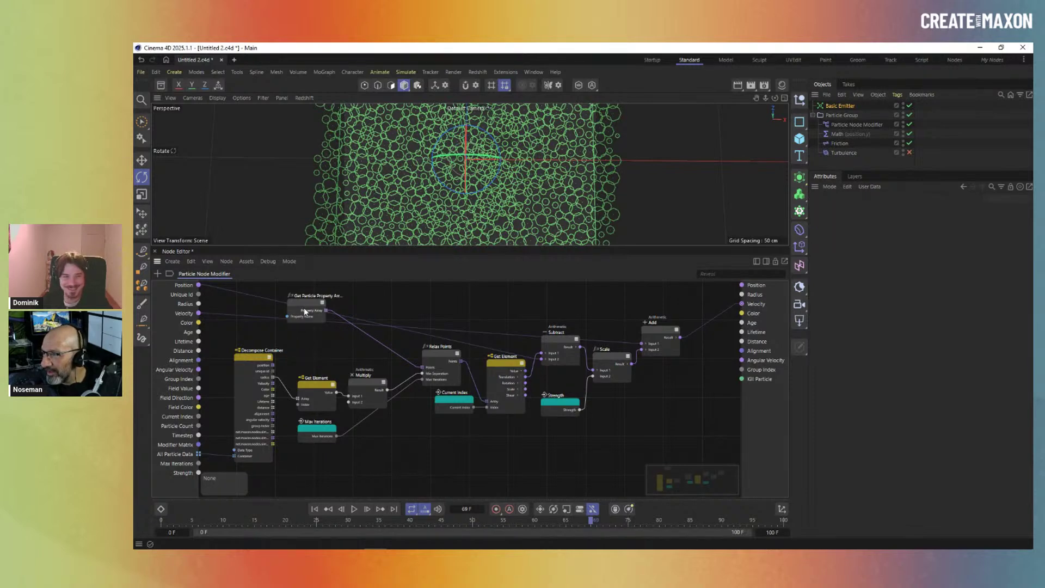
Feed Relax Points' Points input from Decompose Container's position array again and delete the Get Particle Property Array node
{"action": "left_click_drag", "start_coordinate": [305, 307], "coordinate": [274, 365]}
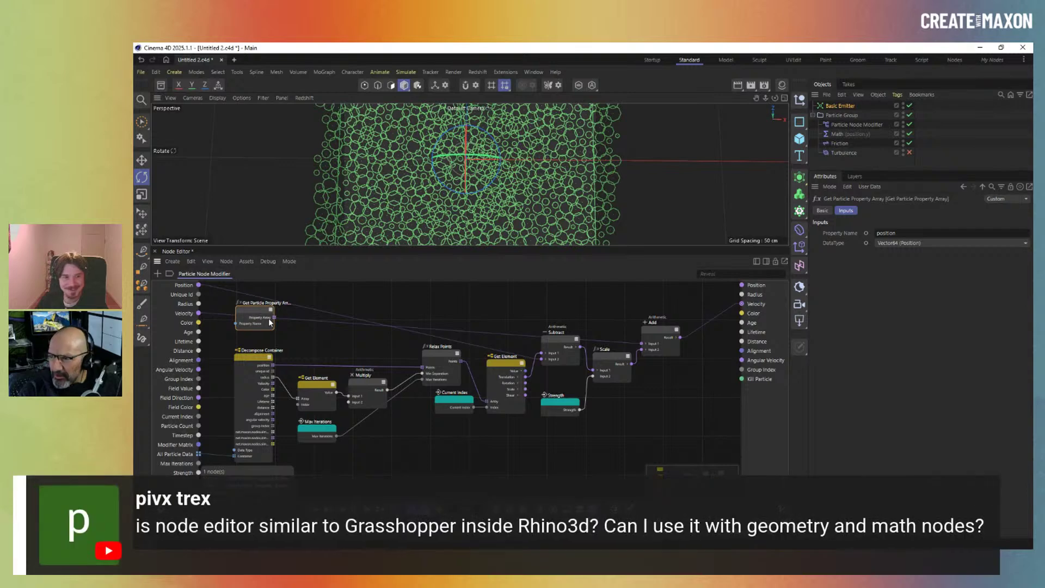
{"action": "key", "text": "Delete"}
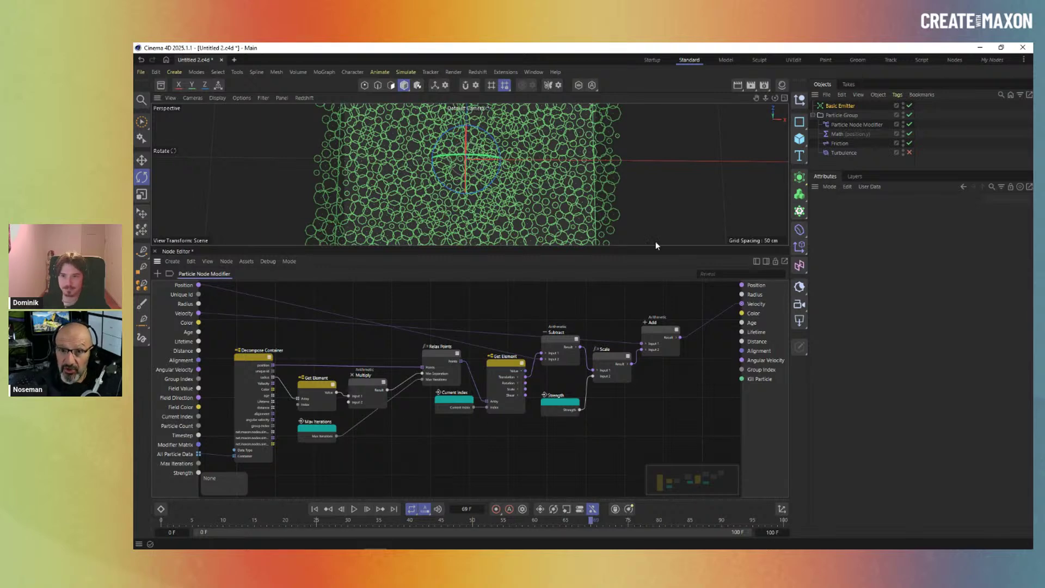
Try adding a custom particle property in the project's particle simulation settings, look through its data types, and remove it
{"action": "left_click", "coordinate": [829, 115]}
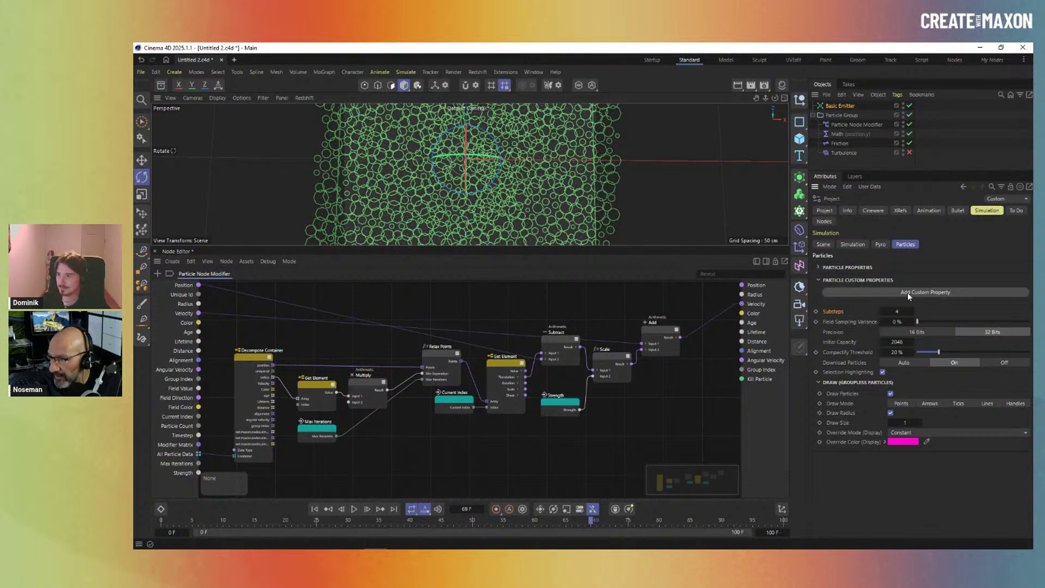
{"action": "left_click", "coordinate": [889, 293]}
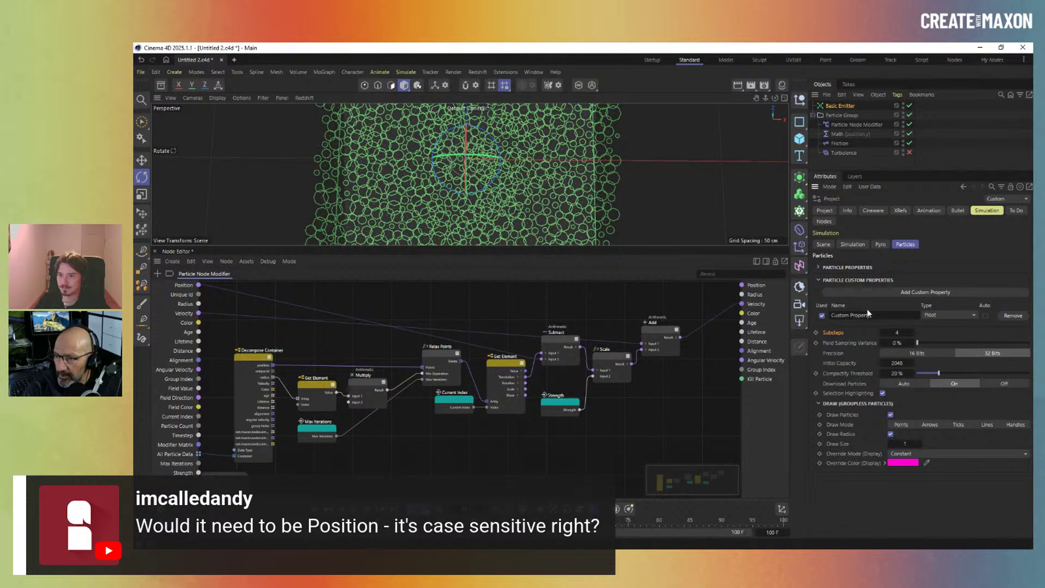
{"action": "left_click", "coordinate": [949, 314]}
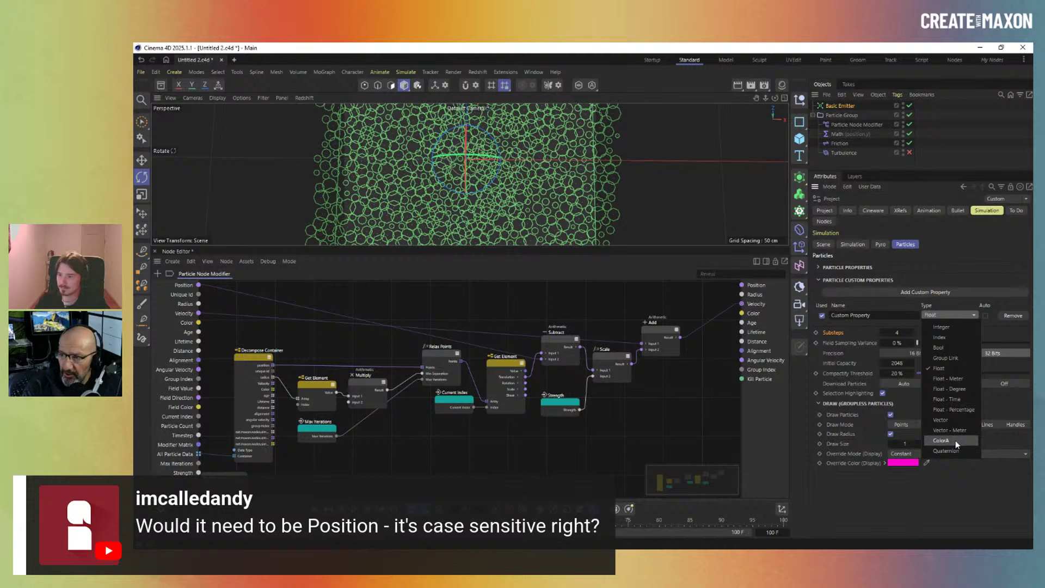
{"action": "left_click", "coordinate": [957, 506]}
{"action": "left_click", "coordinate": [1012, 315]}
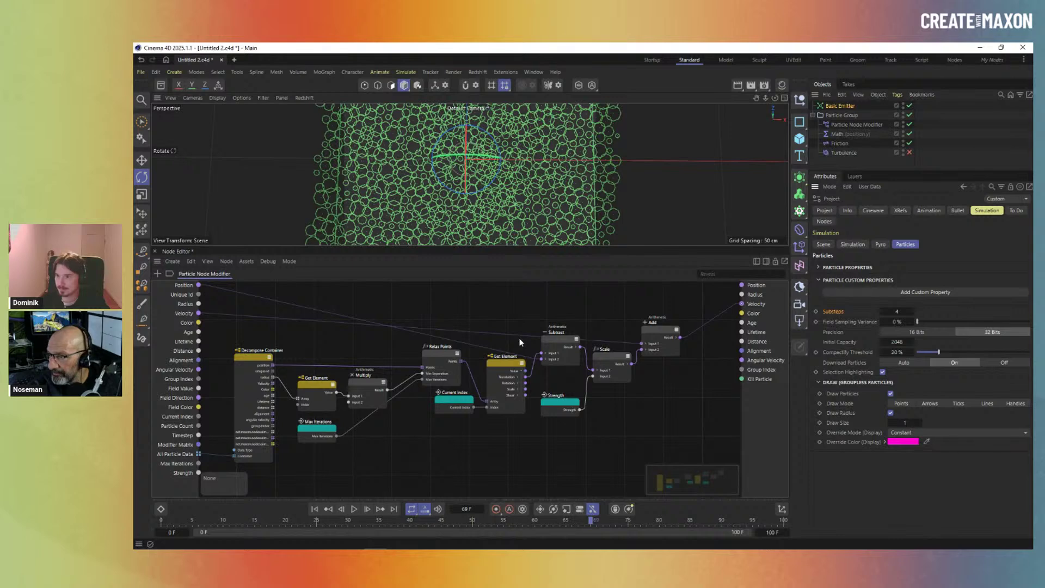
Try a custom particle property of type ColorA named emission in the project's particle simulation settings
{"action": "left_click", "coordinate": [318, 342]}
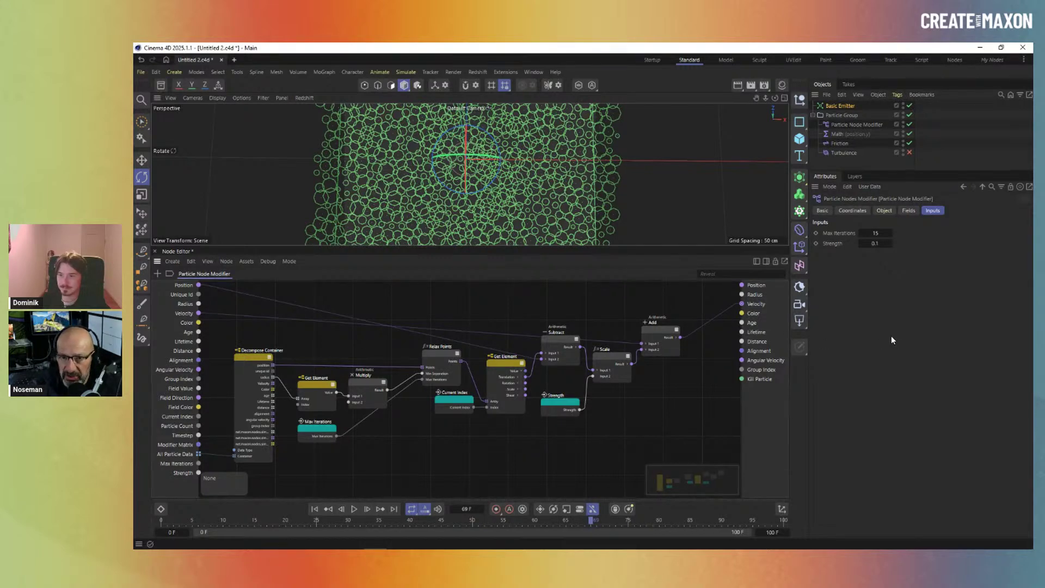
{"action": "key", "text": "ctrl+d"}
{"action": "left_click", "coordinate": [897, 293]}
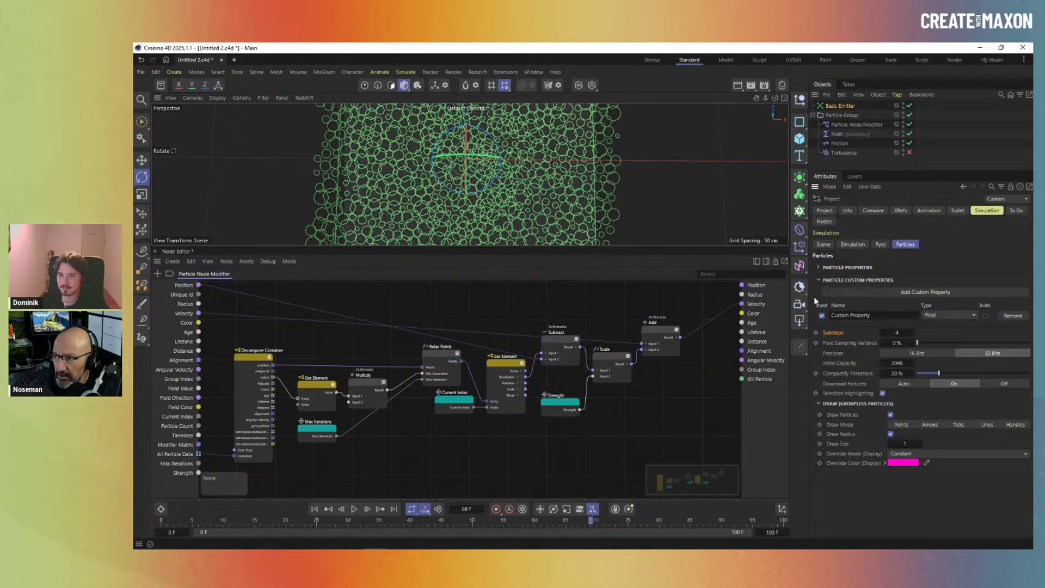
{"action": "left_click", "coordinate": [951, 315]}
{"action": "left_click", "coordinate": [942, 440]}
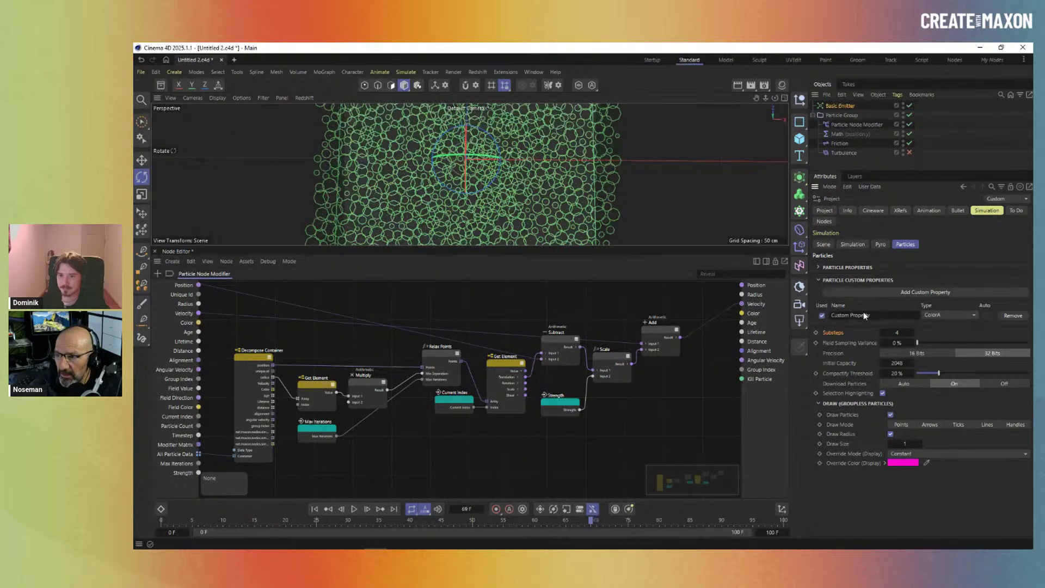
{"action": "double_click", "coordinate": [866, 315]}
{"action": "type", "text": "cmis"}
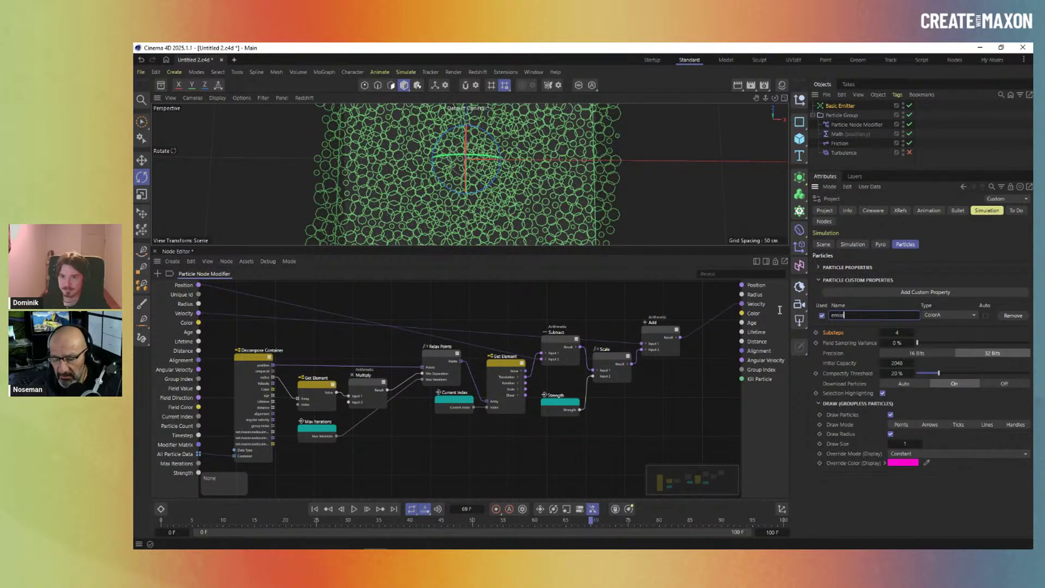
{"action": "type", "text": "sion"}
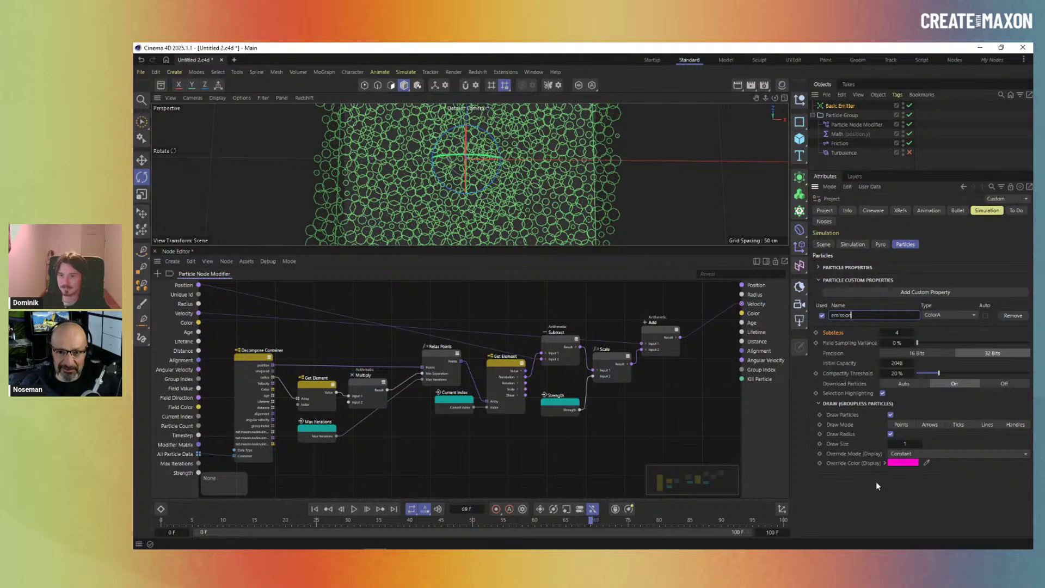
{"action": "key", "text": "Return"}
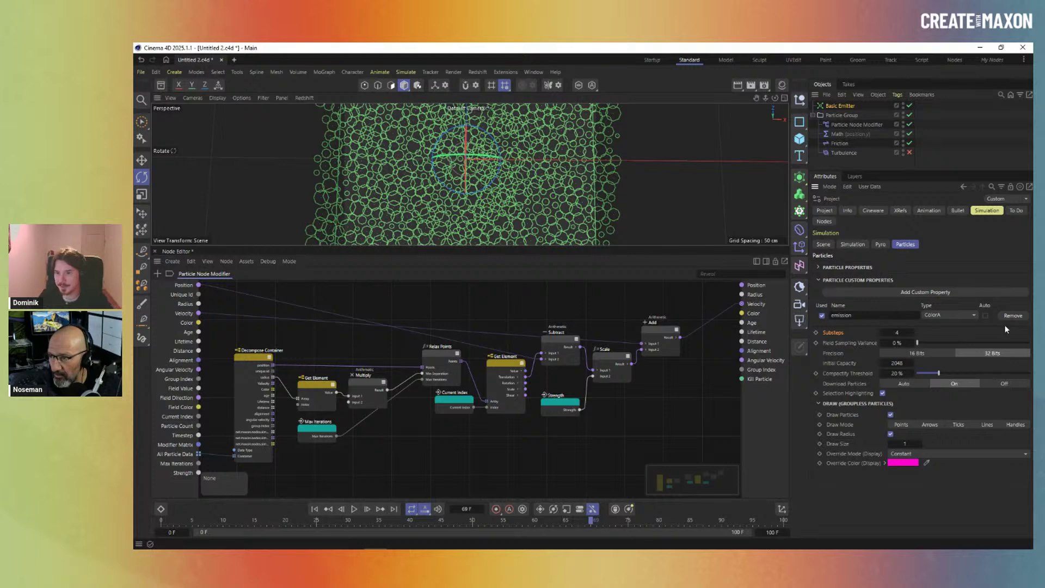
Switch to the training PDF in Adobe Acrobat and show the slide Building our own Point Relax
{"action": "key", "text": "alt+Tab"}
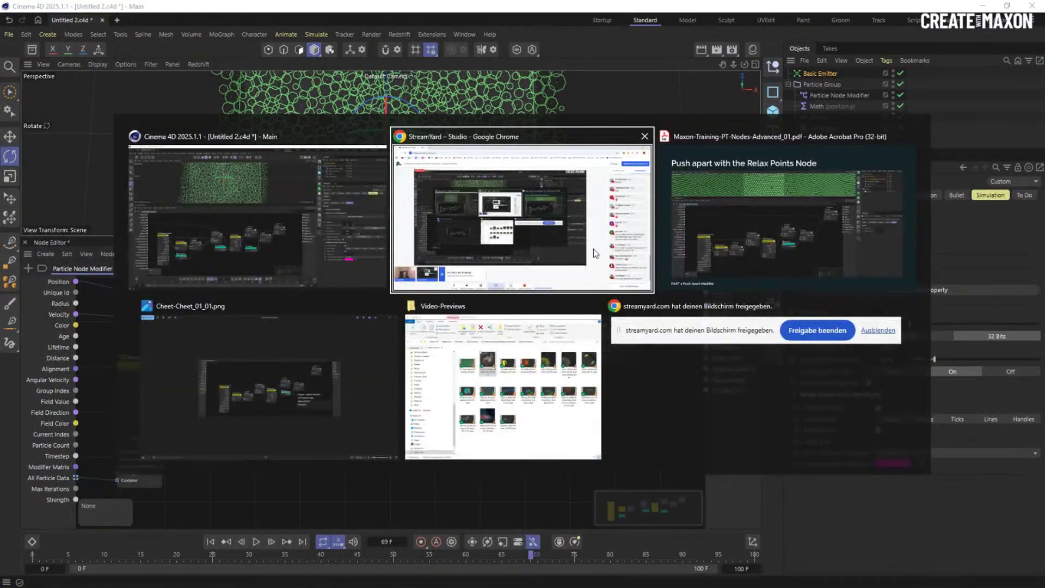
{"action": "left_click", "coordinate": [284, 392]}
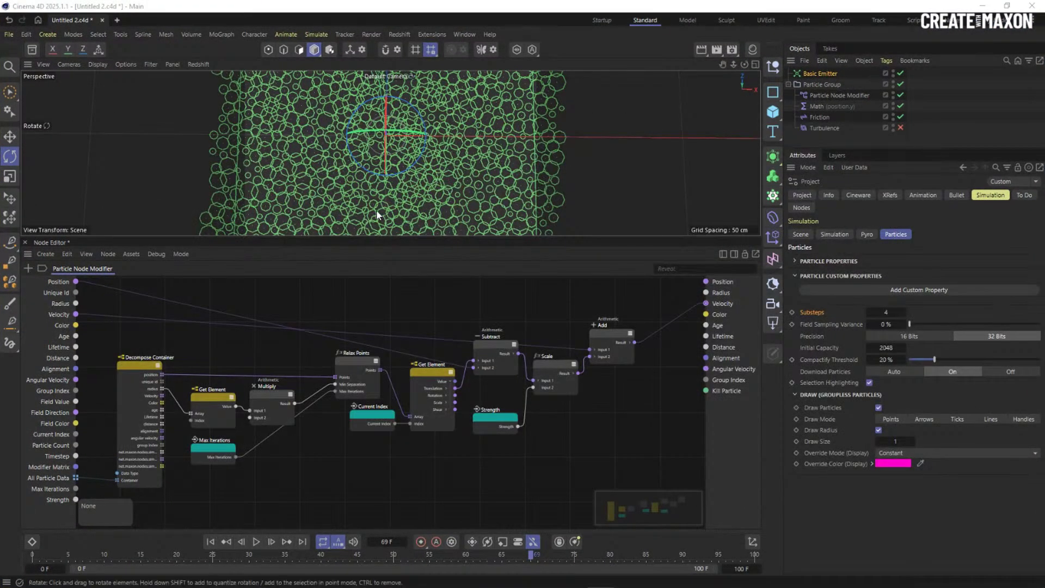
{"action": "key", "text": "alt+Tab"}
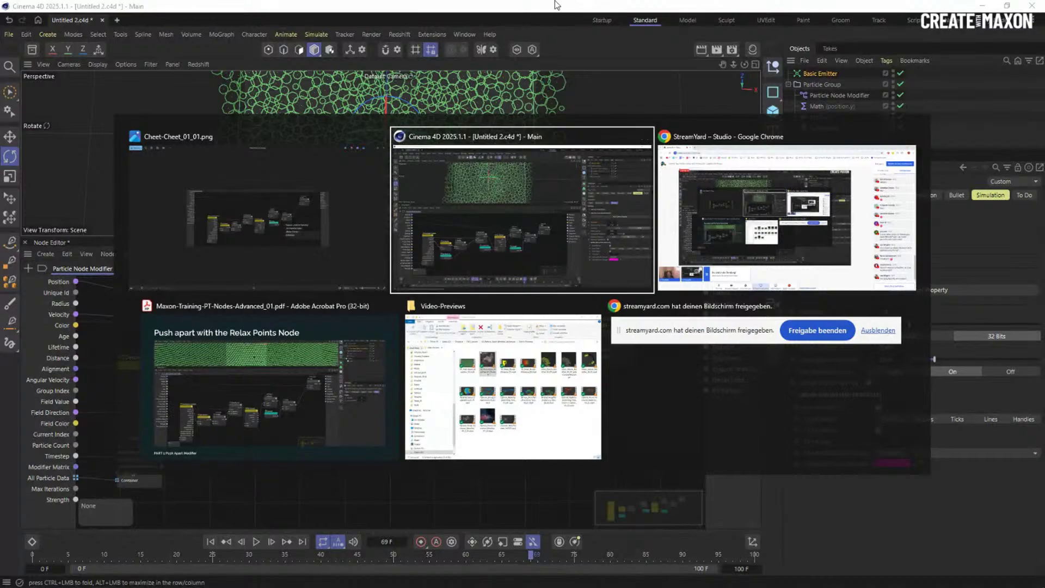
{"action": "left_click", "coordinate": [270, 392]}
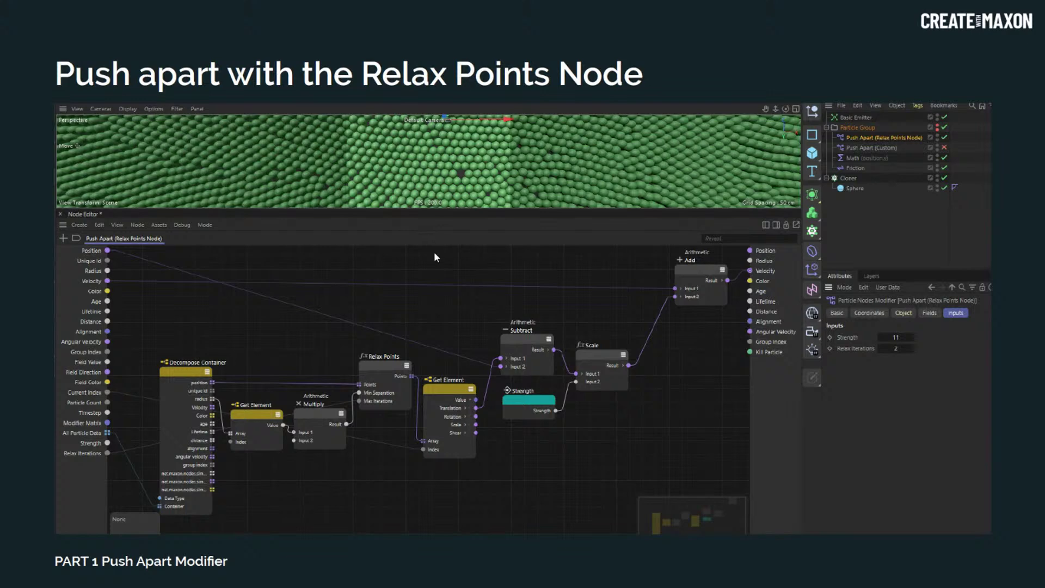
{"action": "key", "text": "Right"}
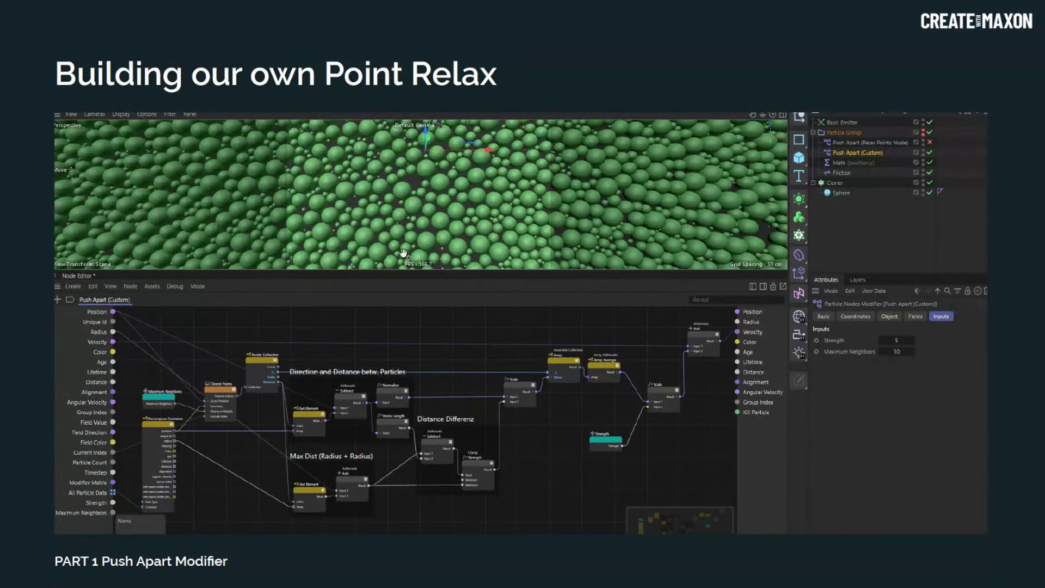
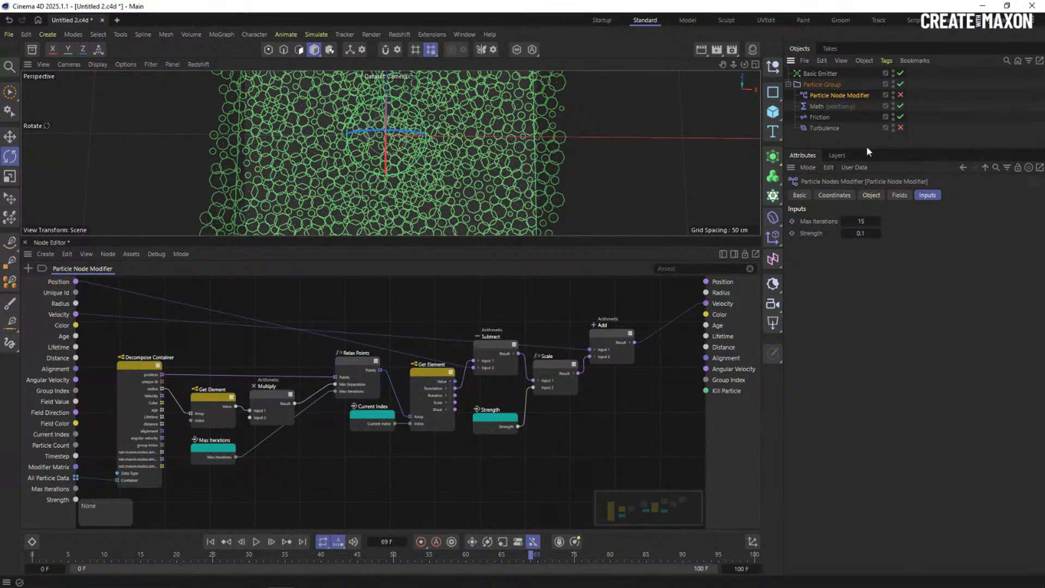
Reset the simulation to frame 0 and add a second Particle Node Modifier below the existing one in the Particle Group
{"action": "left_click_drag", "start_coordinate": [865, 148], "coordinate": [857, 206]}
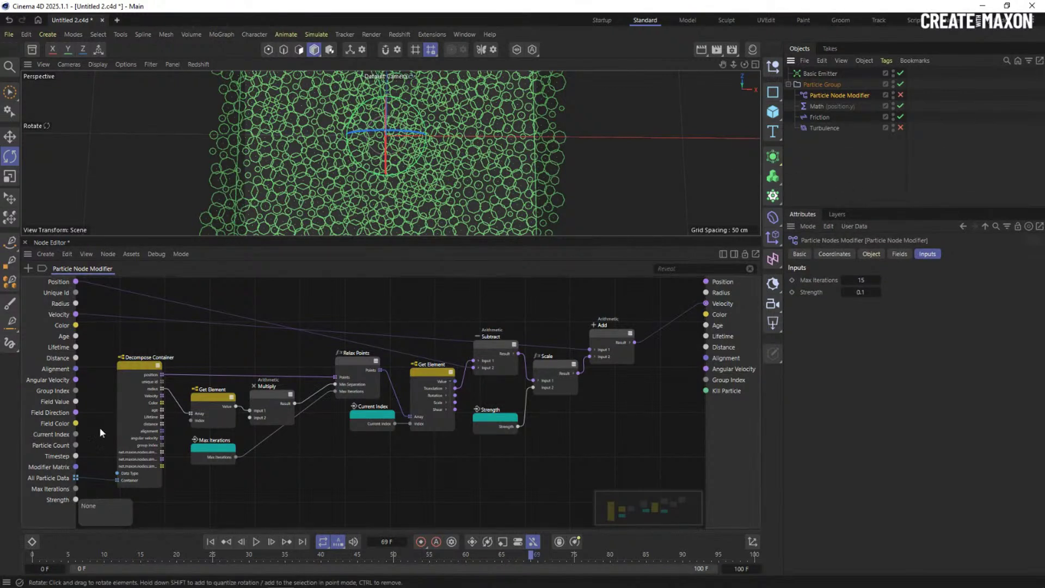
{"action": "left_click", "coordinate": [224, 542]}
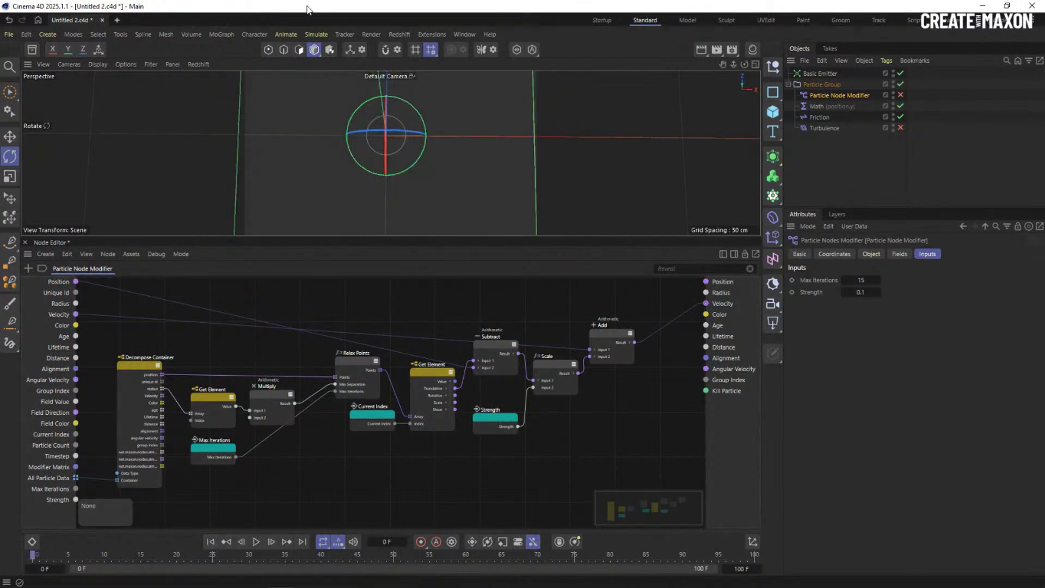
{"action": "left_click", "coordinate": [314, 34]}
{"action": "mouse_move", "coordinate": [361, 205]}
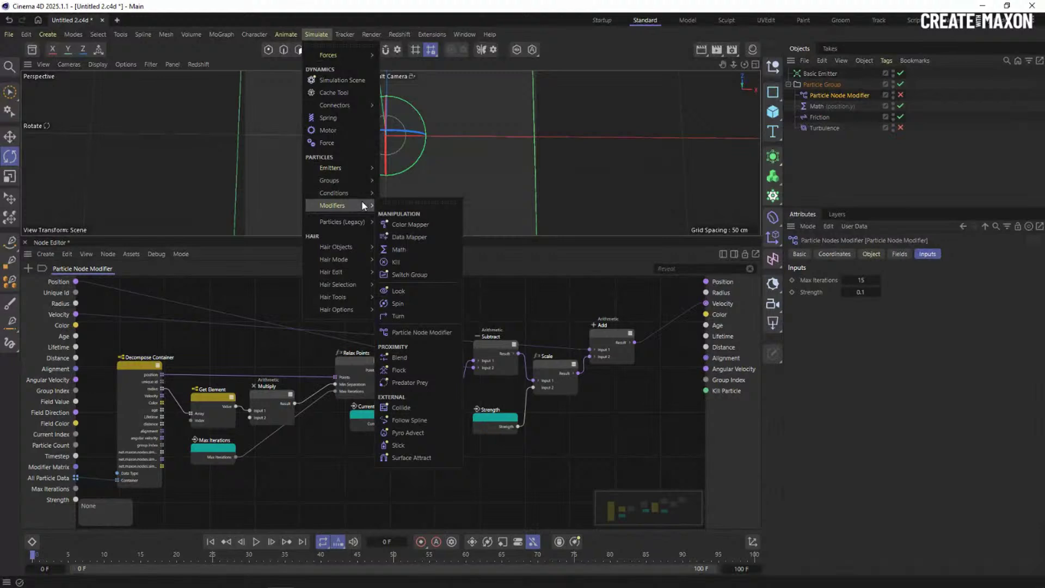
{"action": "left_click", "coordinate": [415, 332]}
{"action": "left_click_drag", "start_coordinate": [810, 73], "coordinate": [821, 108]}
Rename the new modifier Push Apart Custom and make the node editor area slightly taller
{"action": "double_click", "coordinate": [830, 106]}
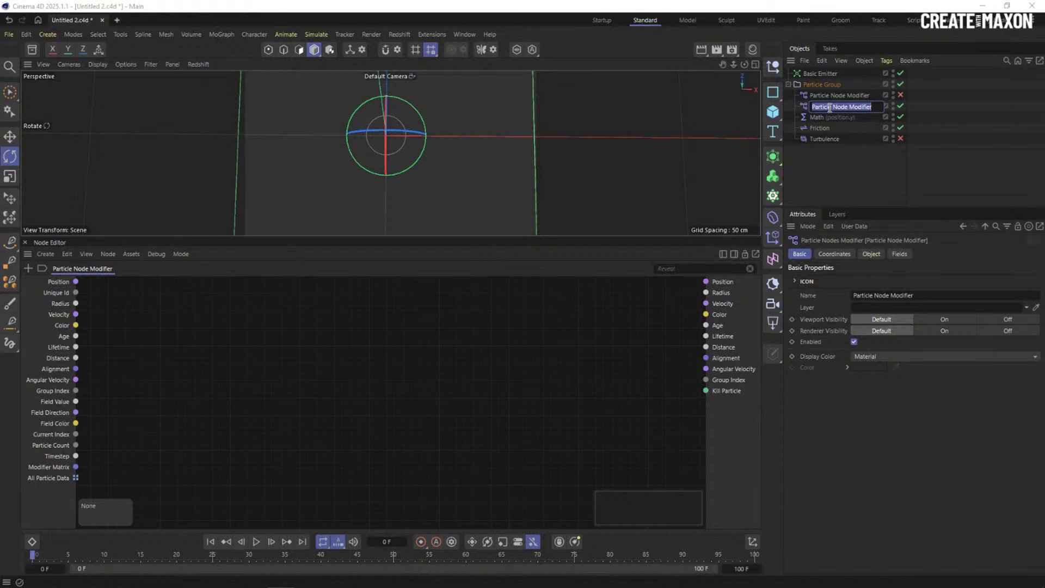
{"action": "type", "text": "Push Apart Custom"}
{"action": "key", "text": "Return"}
{"action": "left_click", "coordinate": [828, 109]}
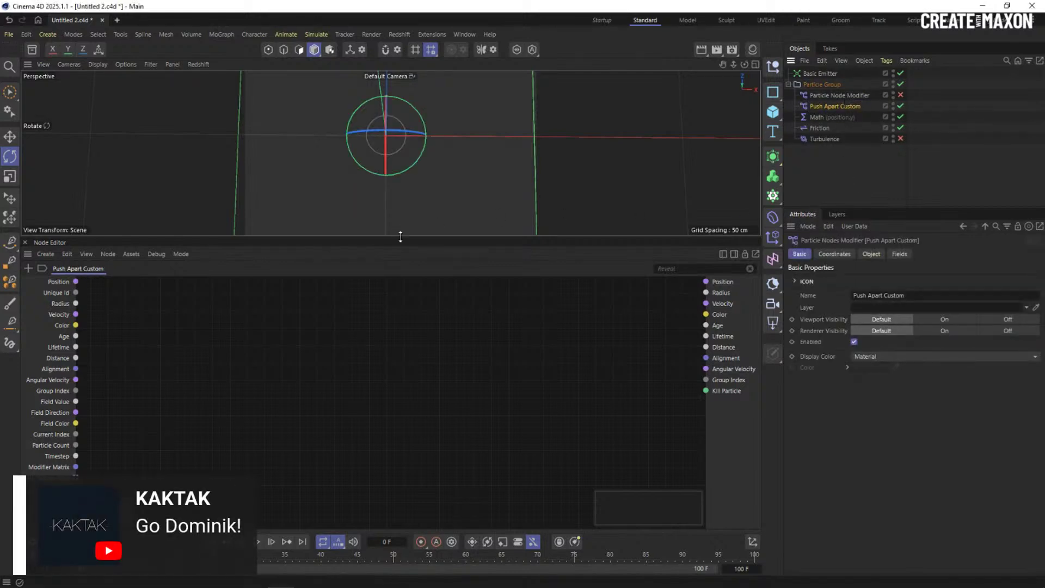
{"action": "left_click_drag", "start_coordinate": [401, 237], "coordinate": [398, 230]}
Review the PDF slide on neighbors and distances, return to Cinema 4D, and add a Closest Points node to the Push Apart Custom graph
{"action": "key", "text": "alt+Tab"}
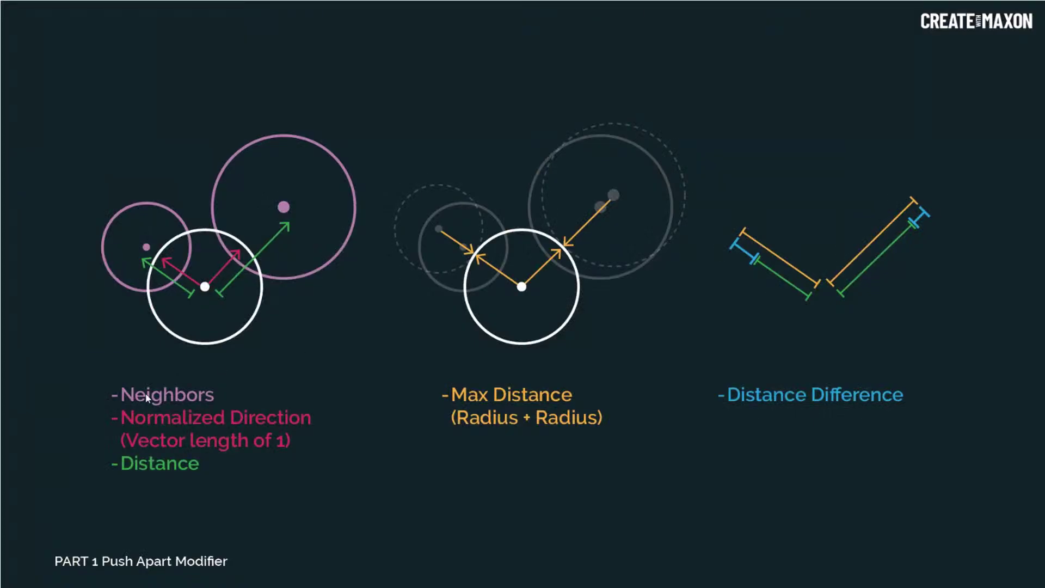
{"action": "key", "text": "alt+Tab"}
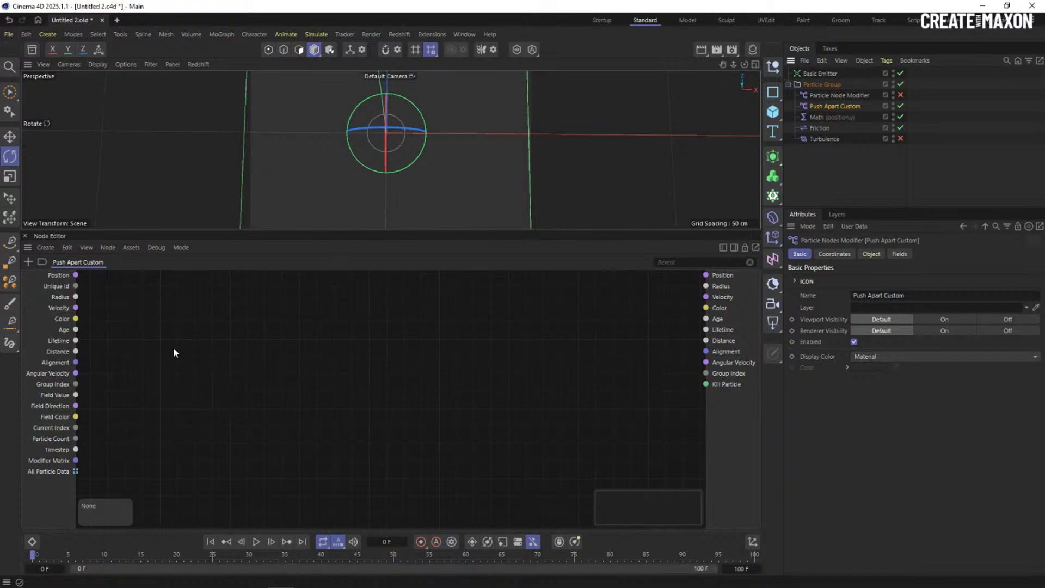
{"action": "double_click", "coordinate": [217, 343]}
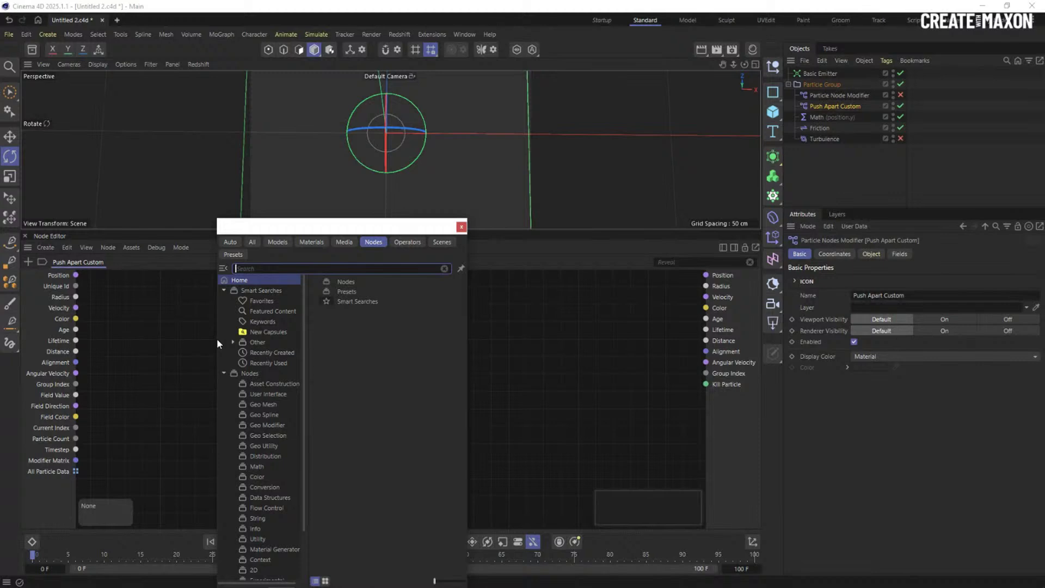
{"action": "type", "text": "colse"}
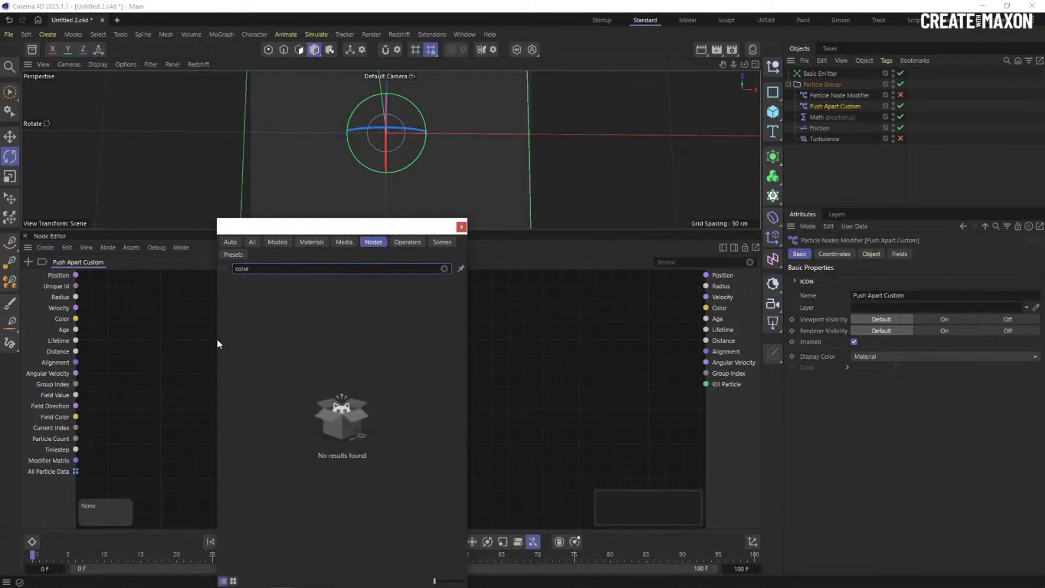
{"action": "key", "text": "BackSpace"}
{"action": "key", "text": "BackSpace"}
{"action": "key", "text": "BackSpace"}
{"action": "key", "text": "BackSpace"}
{"action": "type", "text": "losest"}
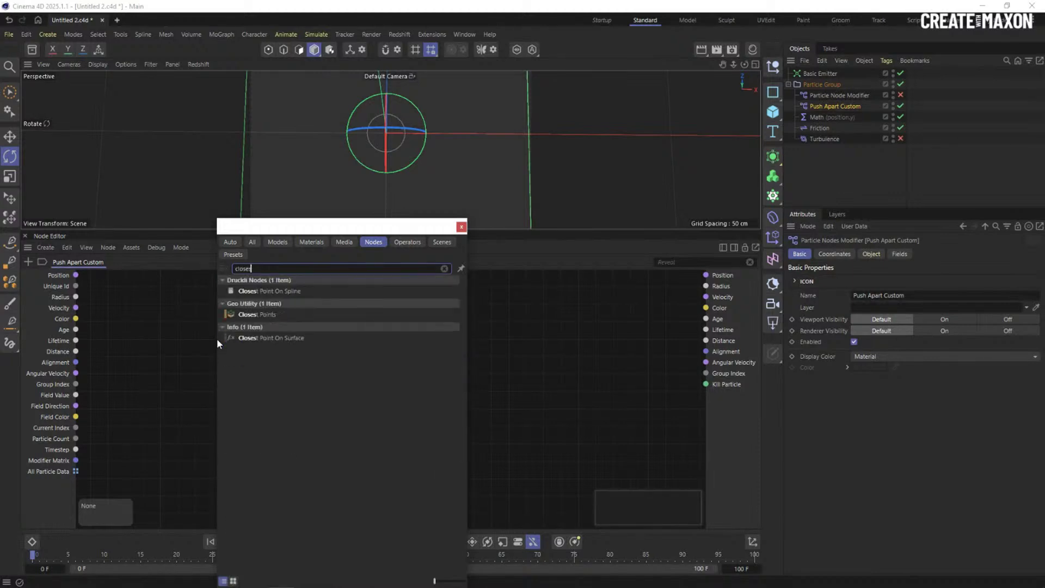
{"action": "left_click", "coordinate": [266, 315]}
{"action": "double_click", "coordinate": [263, 315]}
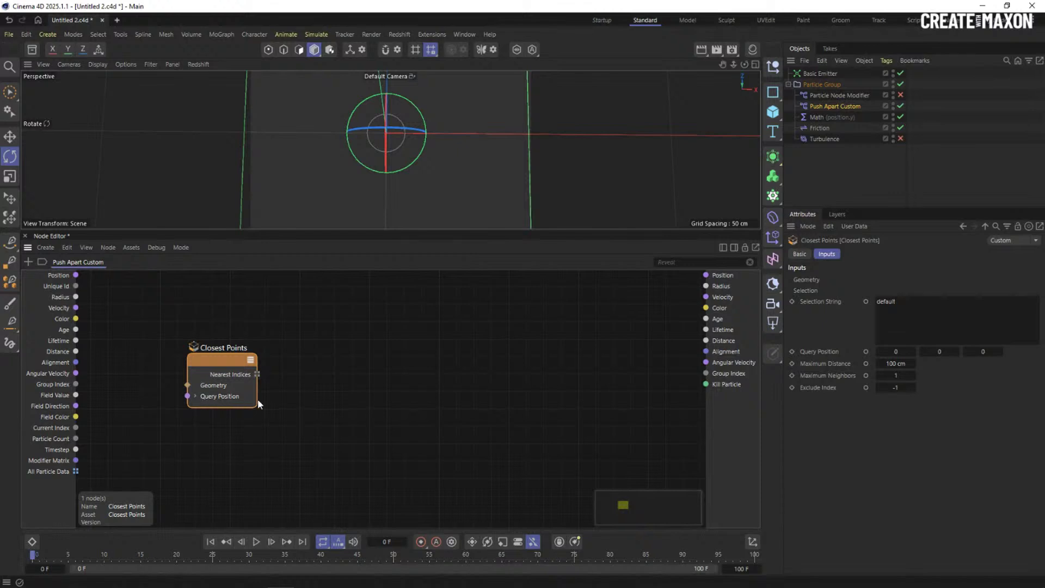
Reorder the Closest Points node's Query Position port above Geometry and connect the modifier's Position input to it
{"action": "left_click_drag", "start_coordinate": [210, 397], "coordinate": [213, 385]}
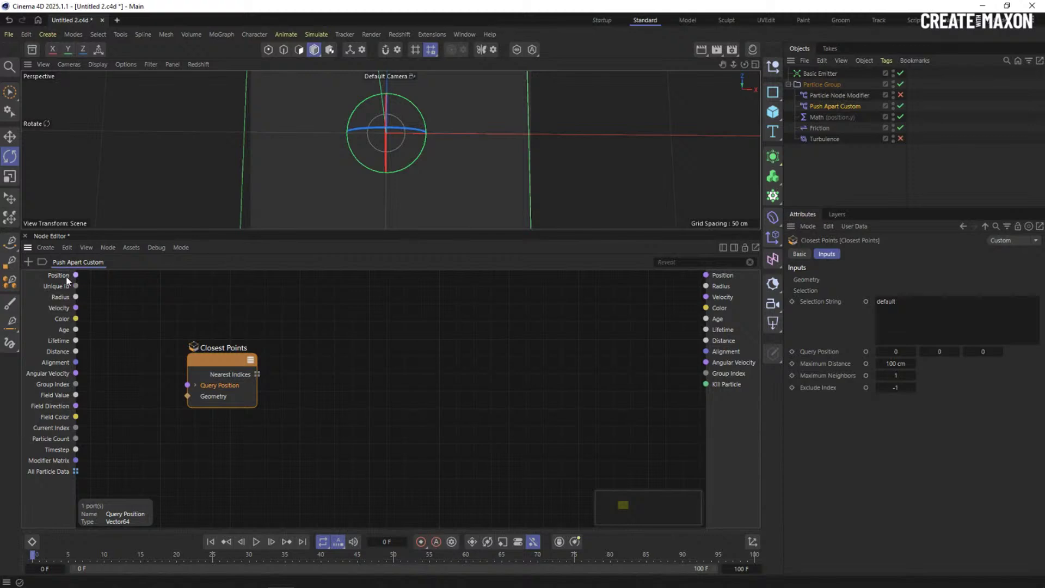
{"action": "left_click_drag", "start_coordinate": [75, 275], "coordinate": [220, 348]}
{"action": "left_click", "coordinate": [221, 386]}
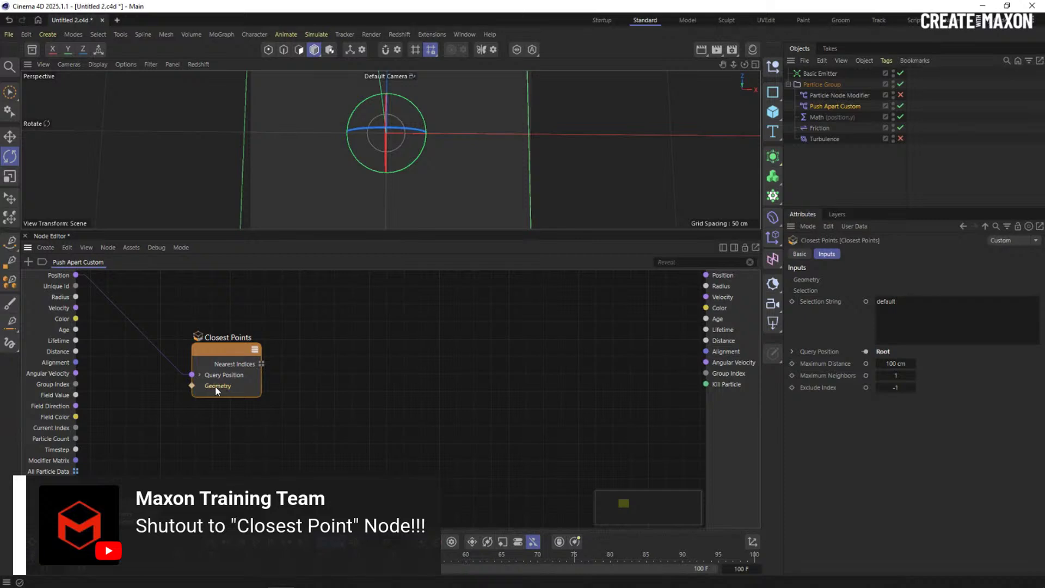
Add a Decompose Container node beside the Closest Points node and connect All Particle Data to its Container input
{"action": "left_click_drag", "start_coordinate": [221, 351], "coordinate": [253, 344]}
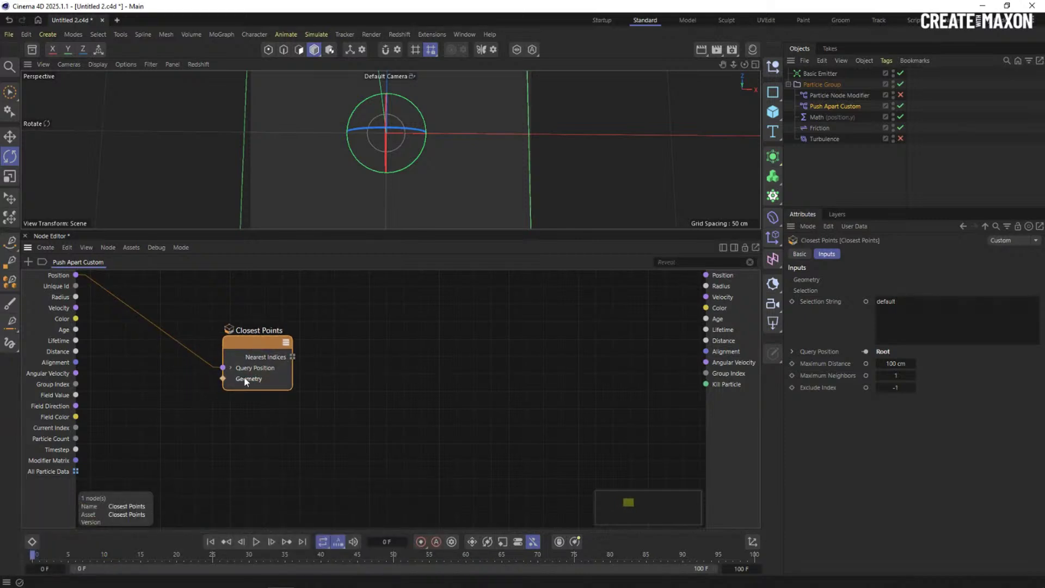
{"action": "left_click_drag", "start_coordinate": [254, 344], "coordinate": [287, 322]}
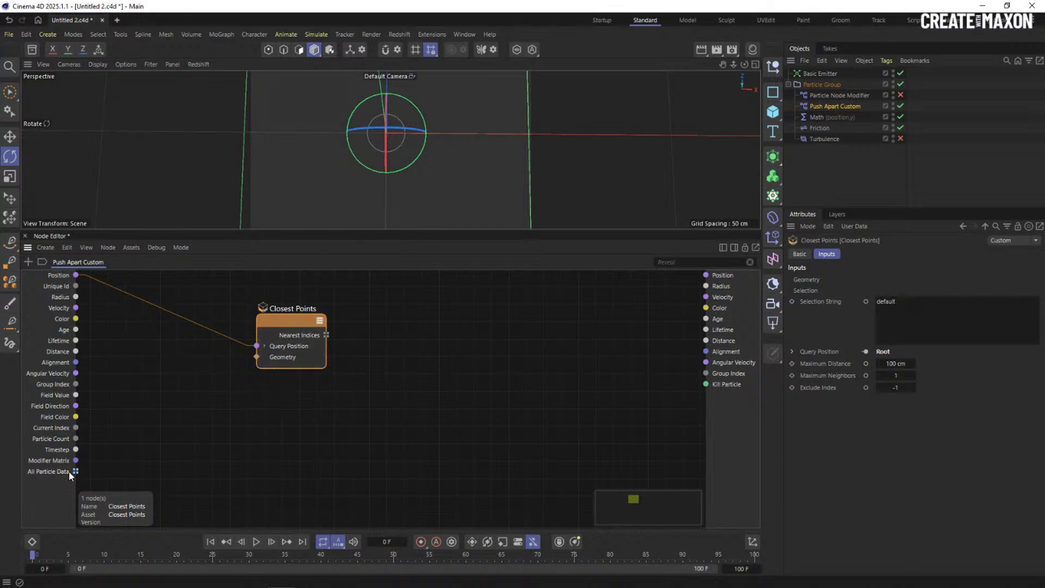
{"action": "left_click", "coordinate": [44, 471]}
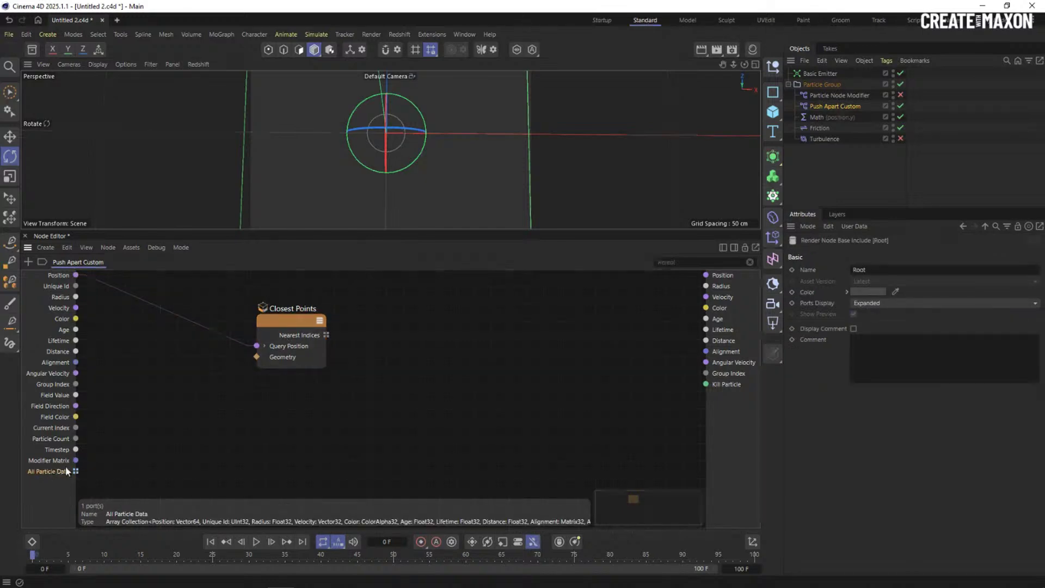
{"action": "double_click", "coordinate": [178, 376]}
{"action": "type", "text": "de"}
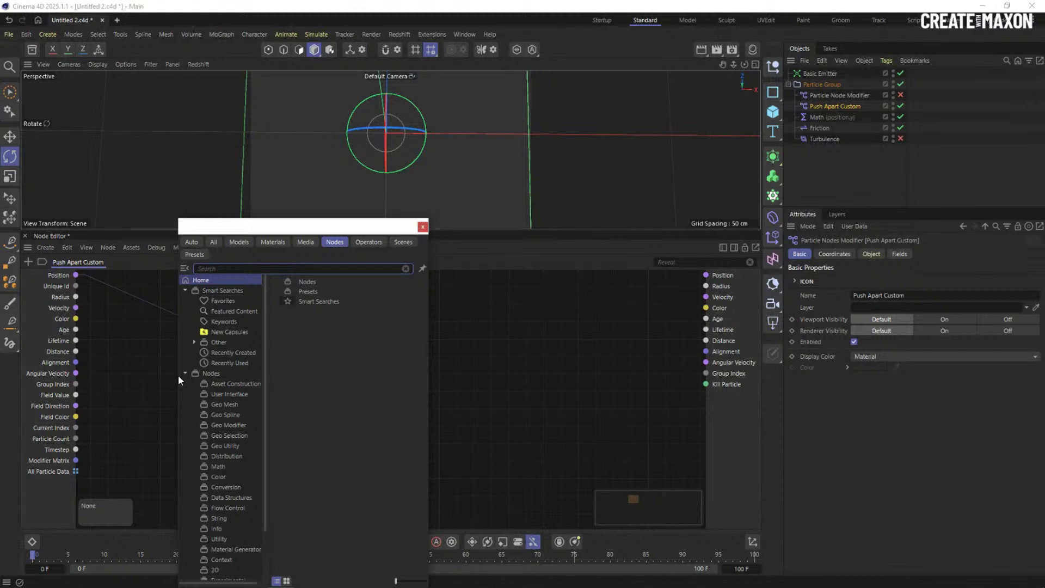
{"action": "type", "text": "co"}
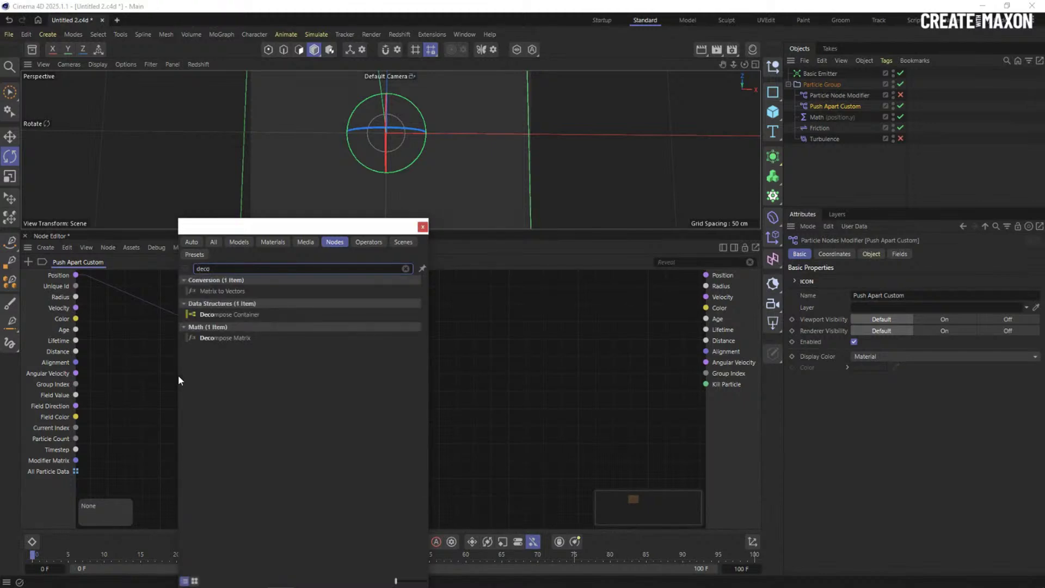
{"action": "double_click", "coordinate": [245, 314]}
{"action": "left_click_drag", "start_coordinate": [76, 471], "coordinate": [143, 403]}
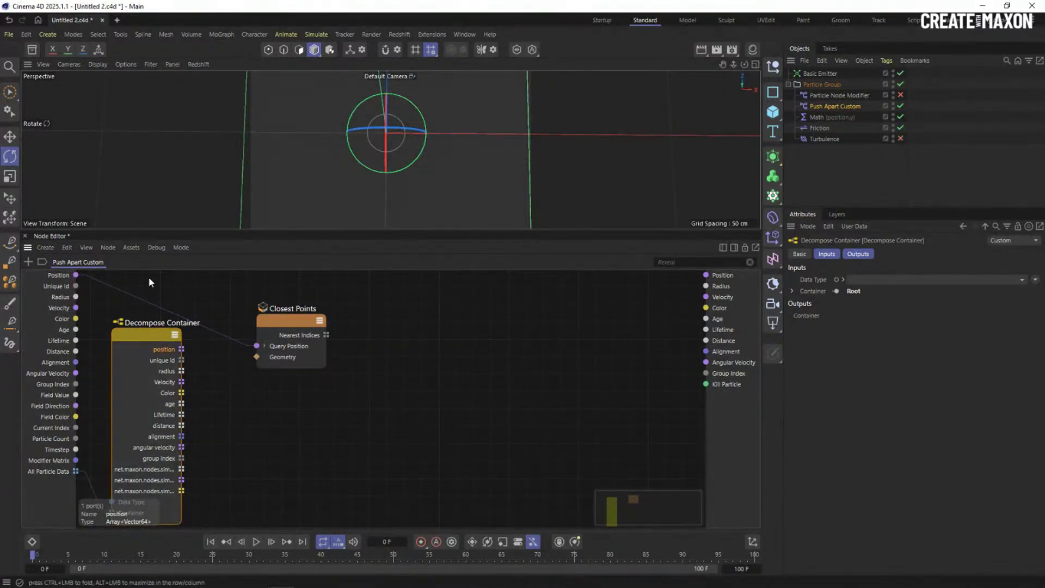
Connect the Decompose Container's position output to the Geometry input of Closest Points and tidy the node placement
{"action": "left_click_drag", "start_coordinate": [286, 324], "coordinate": [278, 320]}
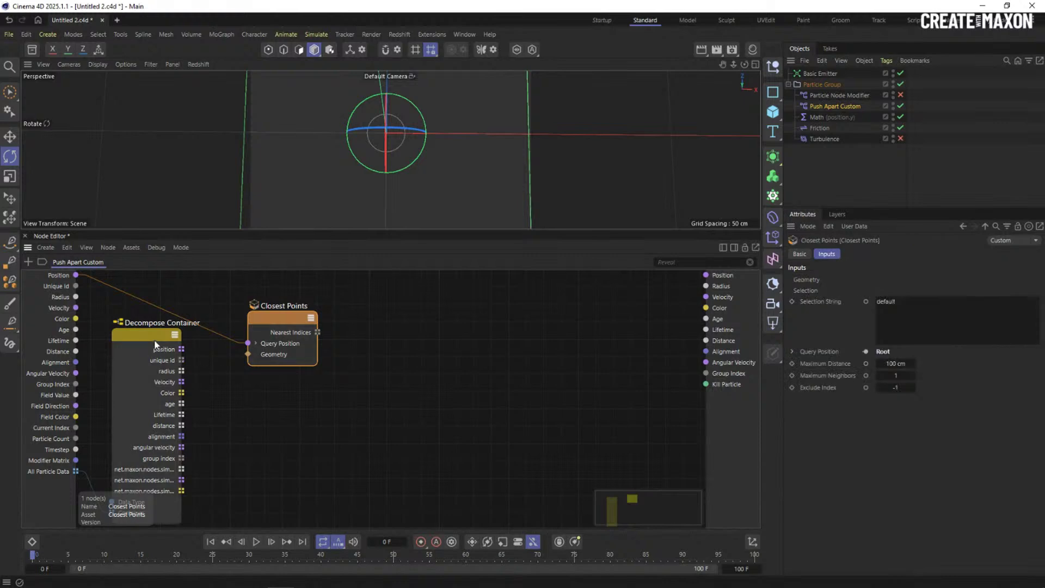
{"action": "left_click_drag", "start_coordinate": [156, 345], "coordinate": [250, 354]}
{"action": "left_click_drag", "start_coordinate": [283, 320], "coordinate": [262, 323]}
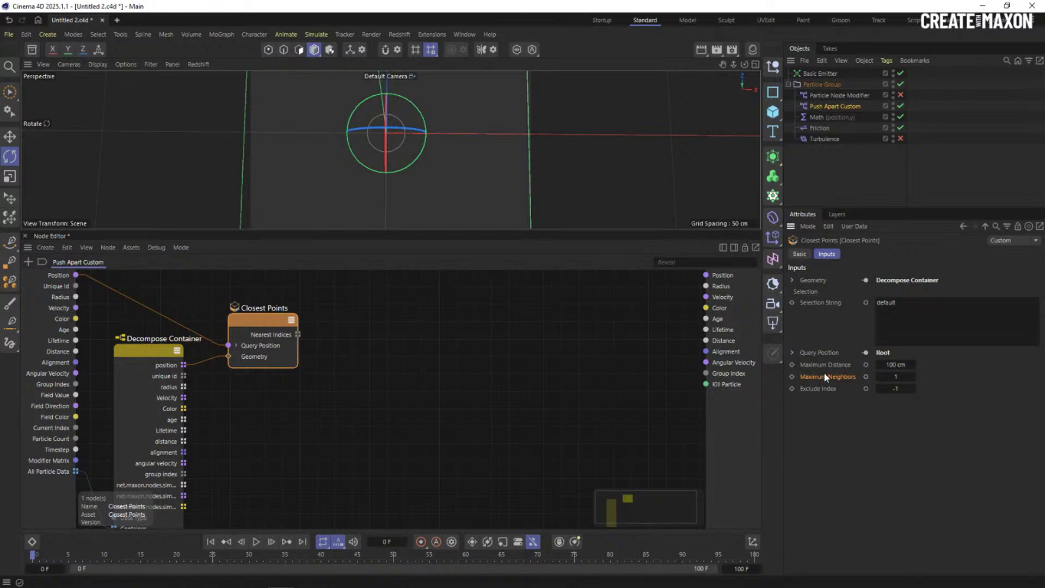
Expose Maximum Neighbors on Closest Points as a modifier input and feed it through its own input node in the graph
{"action": "left_click", "coordinate": [895, 378]}
{"action": "left_click", "coordinate": [866, 376]}
{"action": "left_click_drag", "start_coordinate": [280, 315], "coordinate": [334, 299]}
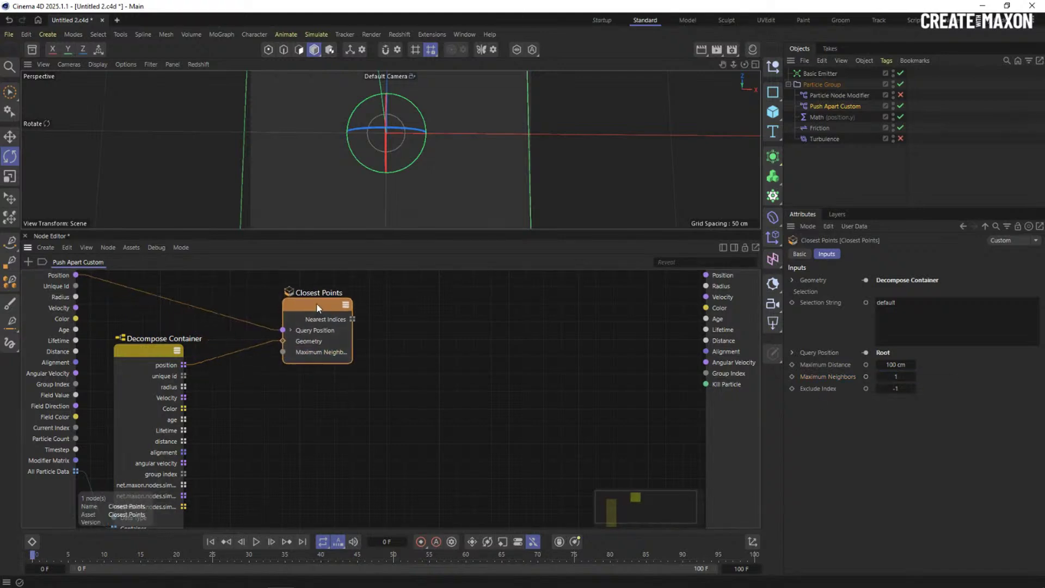
{"action": "left_click_drag", "start_coordinate": [282, 351], "coordinate": [241, 453]}
{"action": "left_click", "coordinate": [258, 459]}
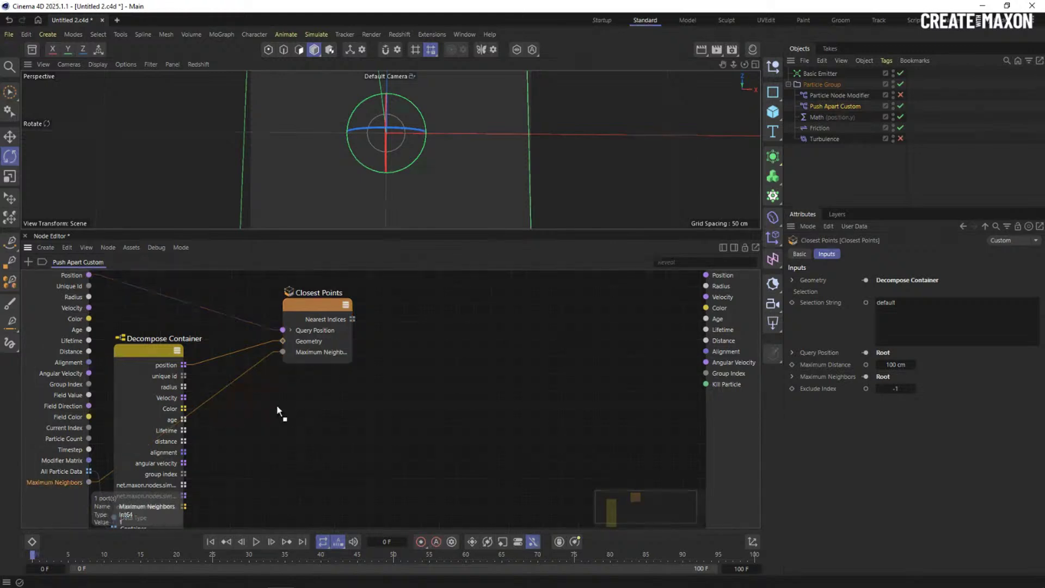
{"action": "left_click_drag", "start_coordinate": [240, 405], "coordinate": [243, 405]}
{"action": "left_click_drag", "start_coordinate": [310, 302], "coordinate": [315, 312]}
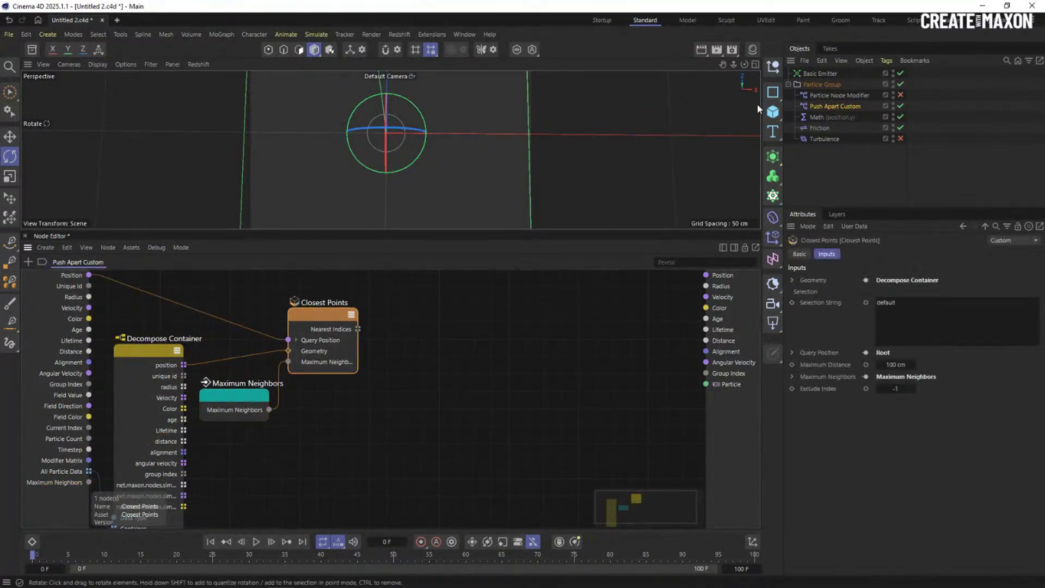
Set Maximum Neighbors to 8 in the Push Apart Custom modifier's inputs
{"action": "left_click", "coordinate": [805, 107]}
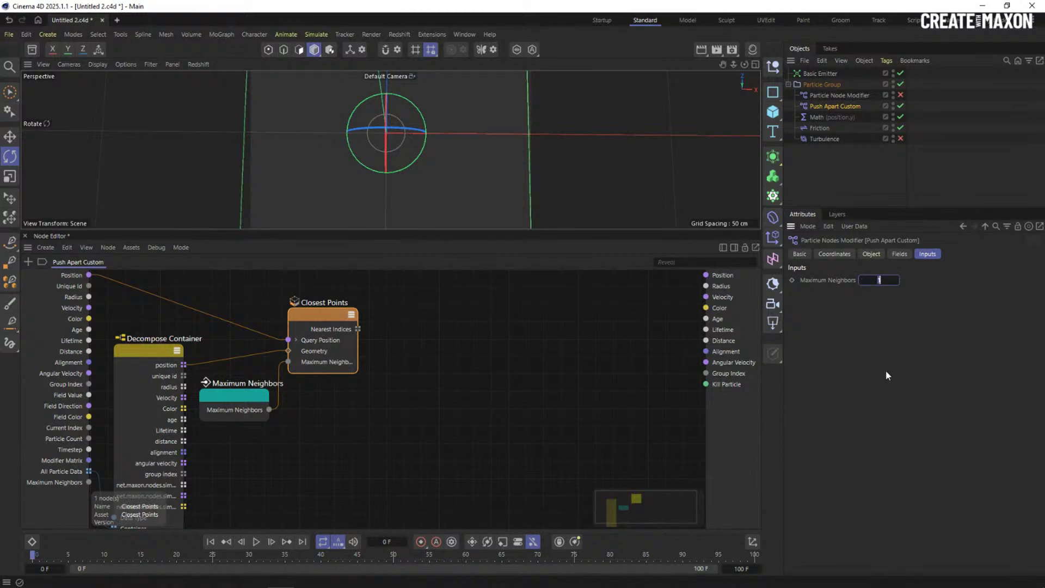
{"action": "key", "text": "Return"}
{"action": "left_click_drag", "start_coordinate": [328, 318], "coordinate": [330, 330]}
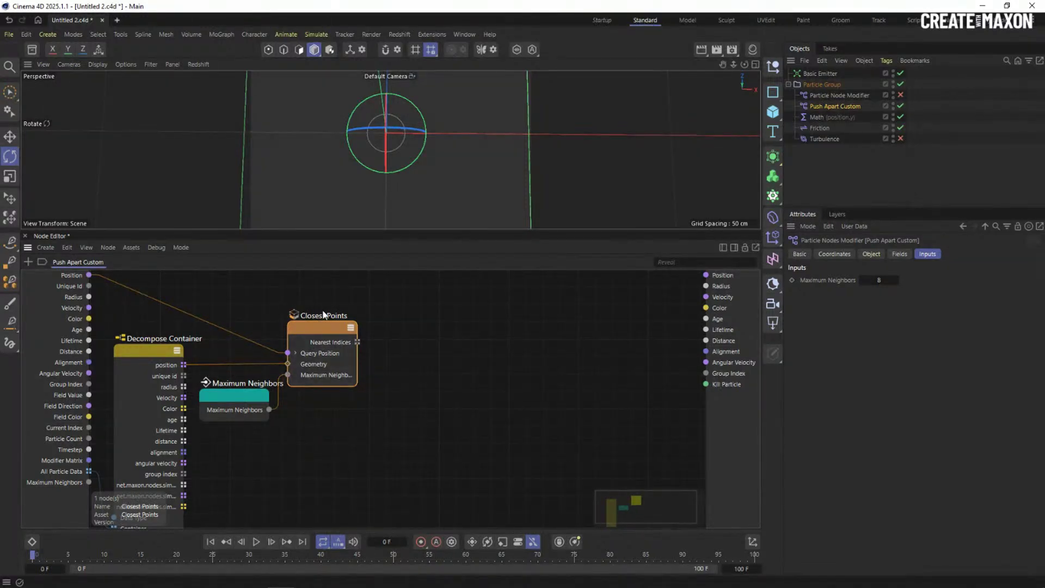
Check the Nearest Indices output, play the simulation to frame 11 and examine the overlapping particles up close
{"action": "left_click", "coordinate": [318, 348]}
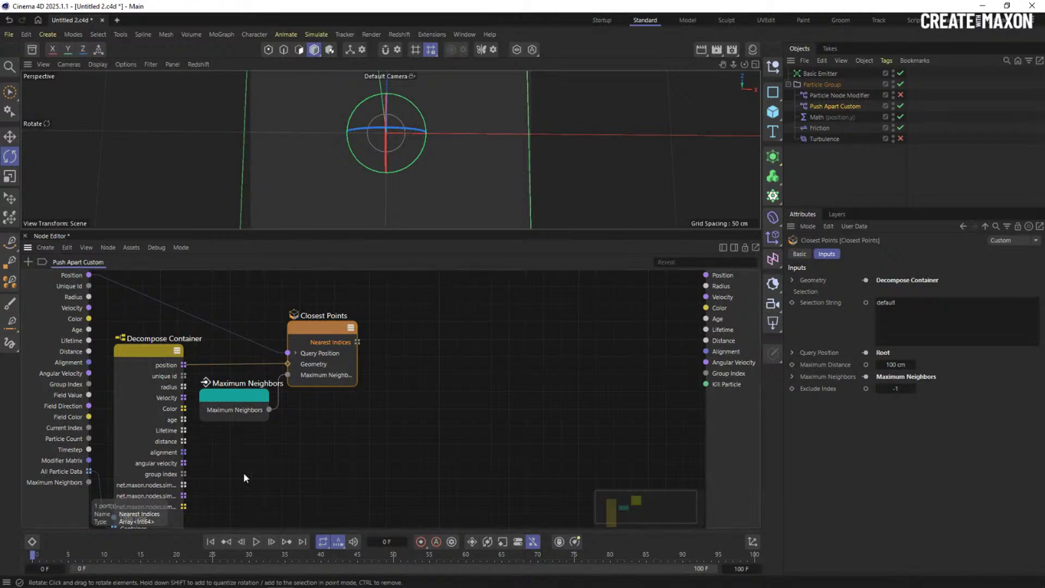
{"action": "left_click", "coordinate": [256, 542]}
{"action": "left_click", "coordinate": [257, 542]}
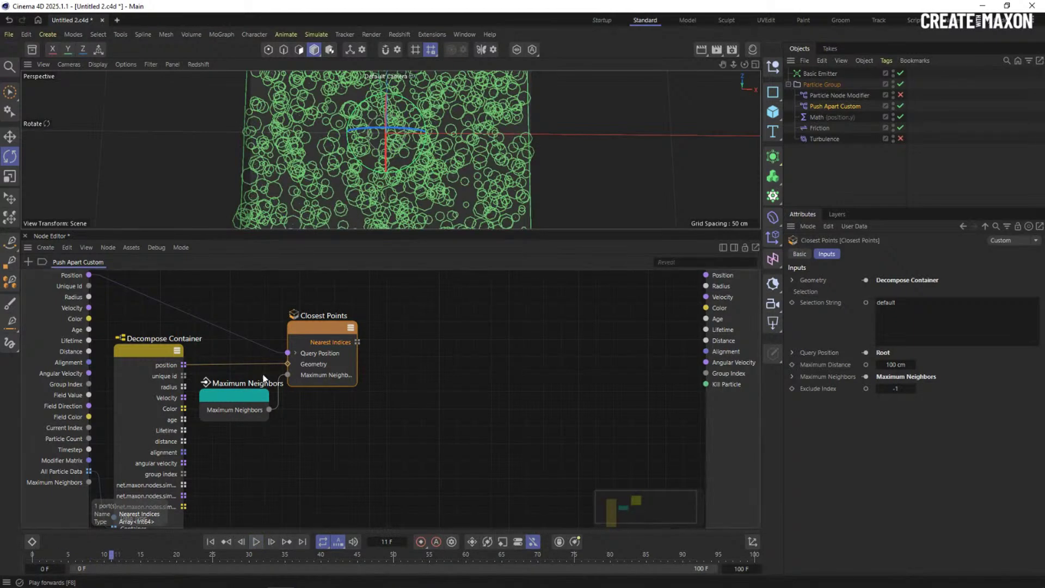
{"action": "scroll", "coordinate": [266, 191], "scroll_direction": "up", "scroll_amount": 10}
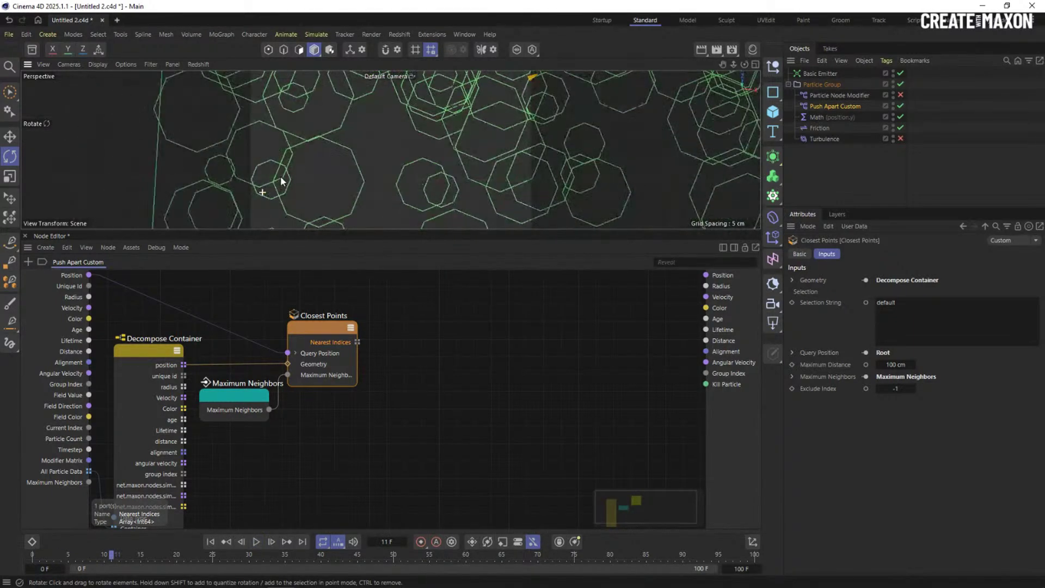
{"action": "middle_click_drag", "start_coordinate": [354, 163], "coordinate": [346, 147], "text": "alt"}
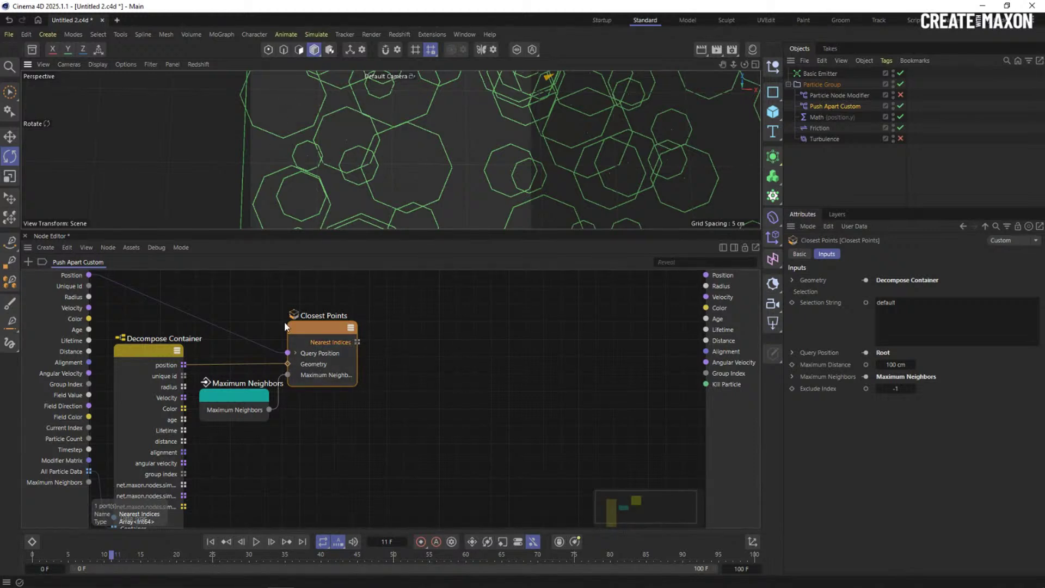
{"action": "left_click_drag", "start_coordinate": [333, 330], "coordinate": [335, 333]}
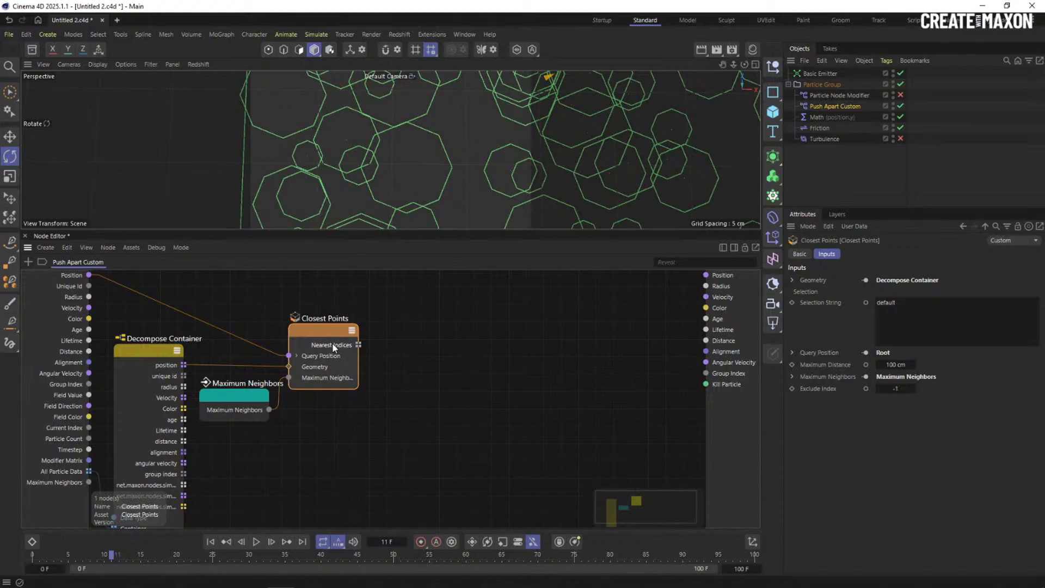
Review the PDF slide on neighbors and distances again, return to Cinema 4D, and inspect the Nearest Indices output
{"action": "key", "text": "alt+Tab"}
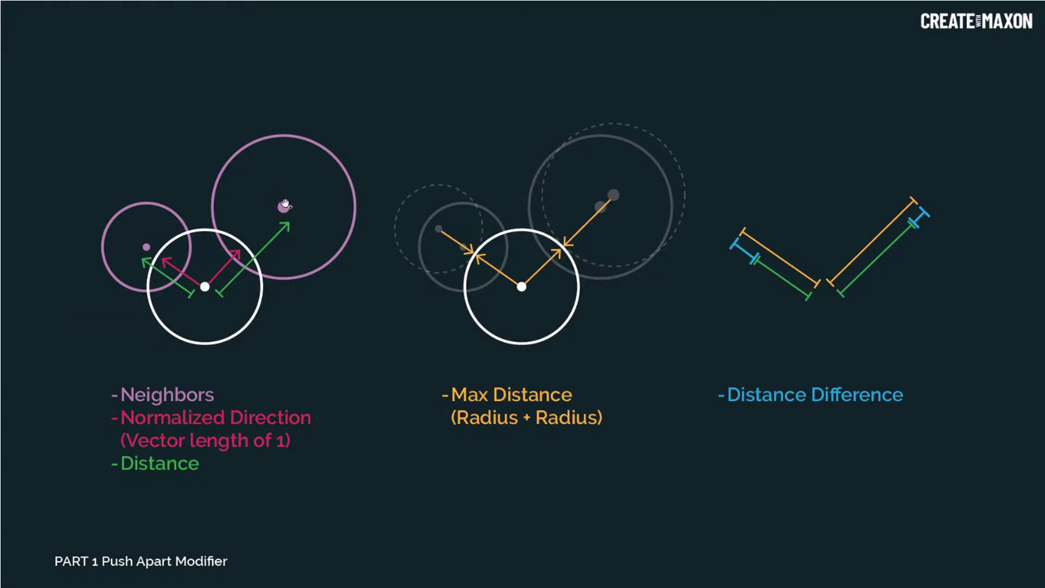
{"action": "key", "text": "alt+Tab"}
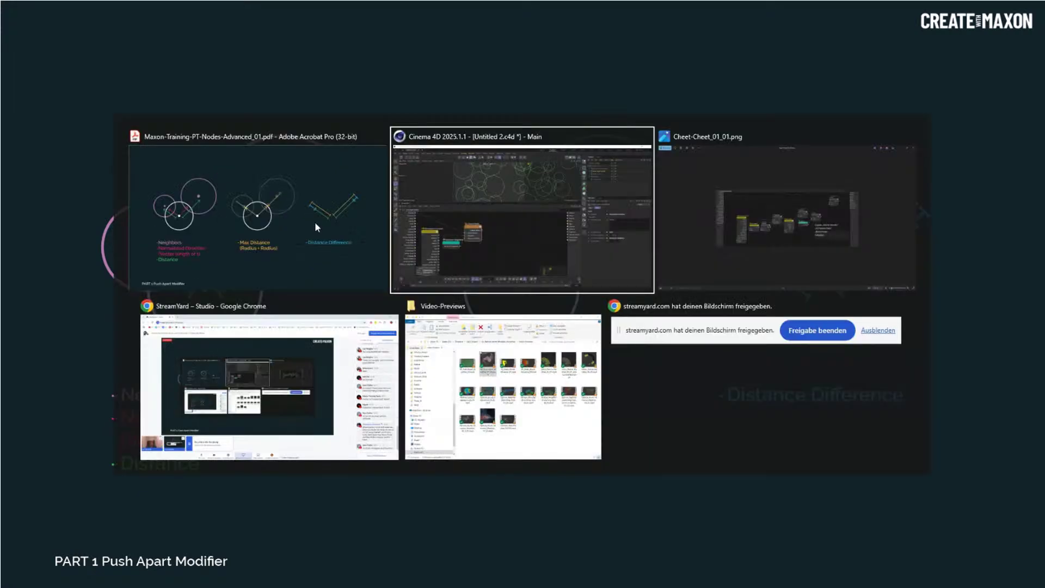
{"action": "left_click", "coordinate": [508, 243]}
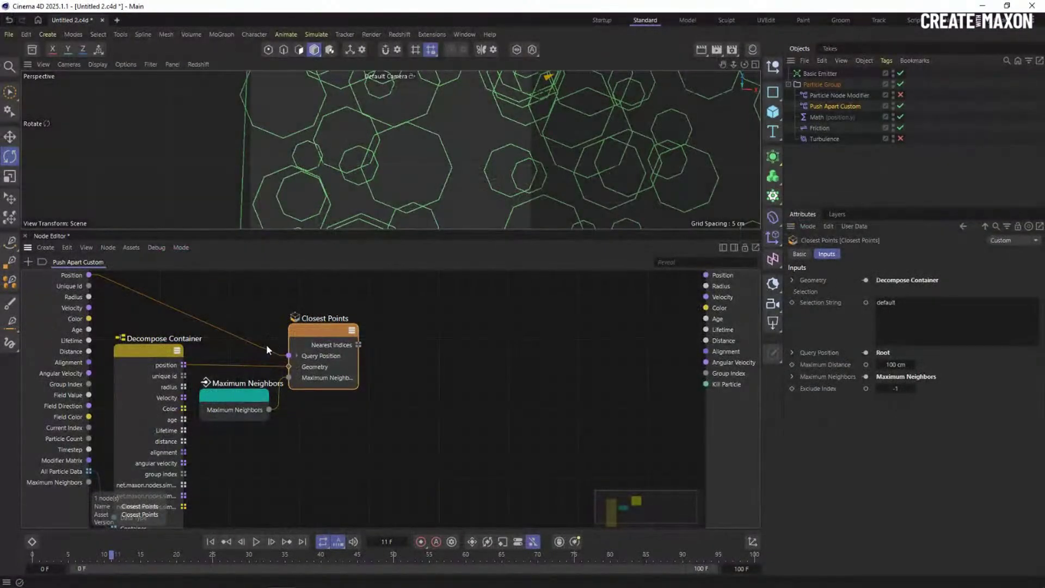
{"action": "left_click_drag", "start_coordinate": [311, 333], "coordinate": [309, 329]}
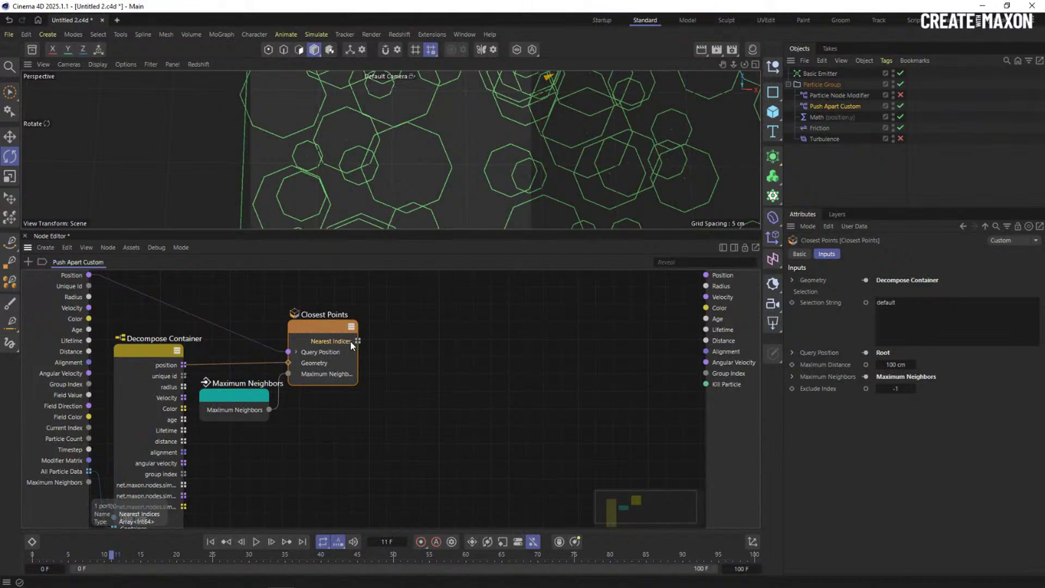
{"action": "left_click_drag", "start_coordinate": [326, 331], "coordinate": [333, 342]}
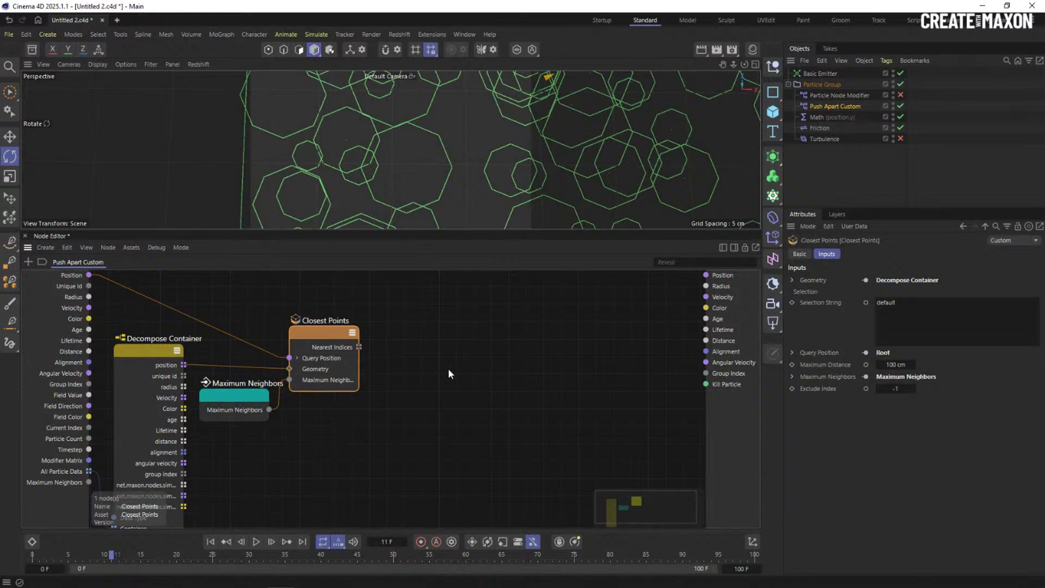
Add an Iterate Collection node and connect Closest Points' Nearest Indices to its Collection input
{"action": "scroll", "coordinate": [457, 363], "scroll_direction": "down", "scroll_amount": 1}
{"action": "mouse_move", "coordinate": [457, 363]}
{"action": "middle_mouse_down", "text": "alt"}
{"action": "mouse_move", "coordinate": [419, 367]}
{"action": "mouse_move", "coordinate": [443, 359]}
{"action": "middle_mouse_up", "text": "alt"}
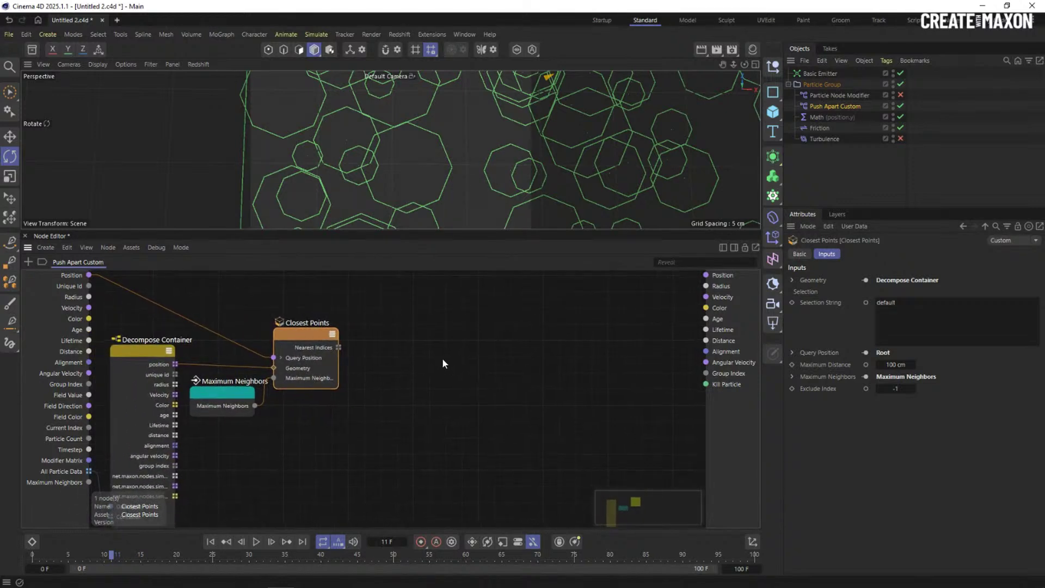
{"action": "double_click", "coordinate": [414, 386]}
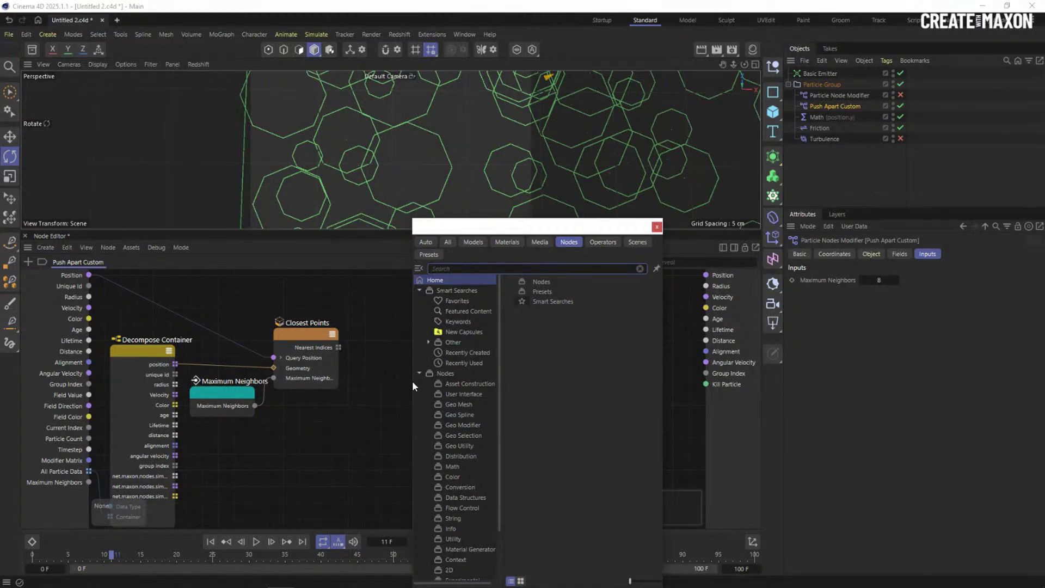
{"action": "type", "text": "iter"}
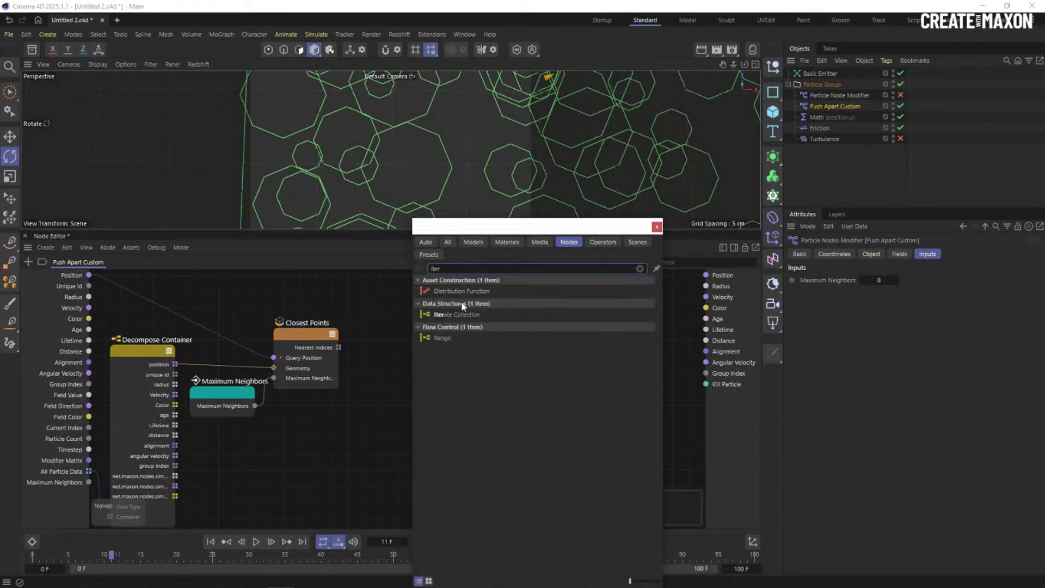
{"action": "double_click", "coordinate": [455, 316]}
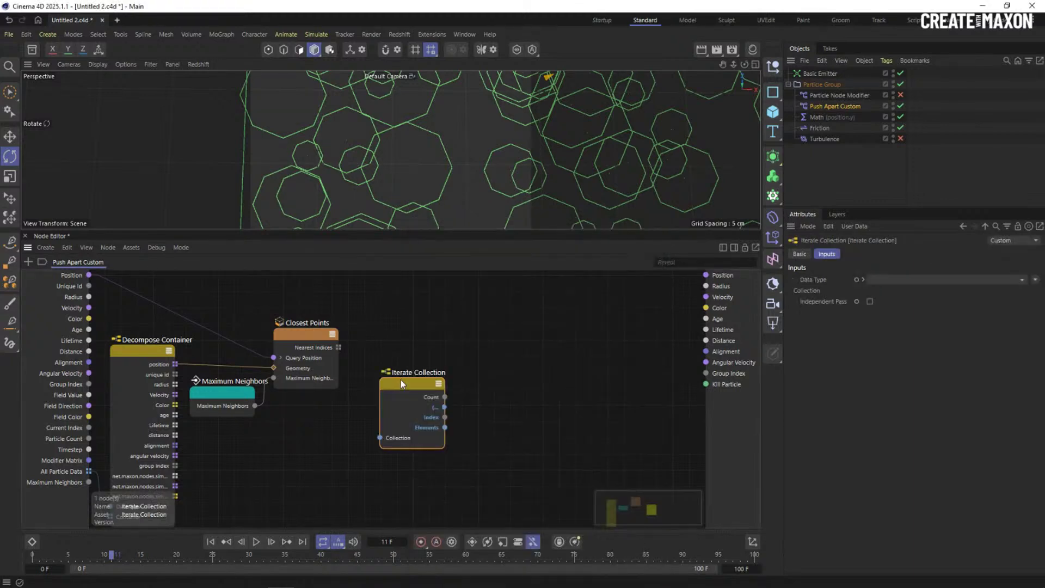
{"action": "left_click_drag", "start_coordinate": [401, 380], "coordinate": [375, 405]}
{"action": "mouse_move", "coordinate": [375, 346]}
{"action": "left_mouse_down"}
{"action": "mouse_move", "coordinate": [378, 334]}
{"action": "mouse_move", "coordinate": [368, 341]}
{"action": "left_mouse_up"}
{"action": "scroll", "coordinate": [409, 375], "scroll_direction": "up", "scroll_amount": 5}
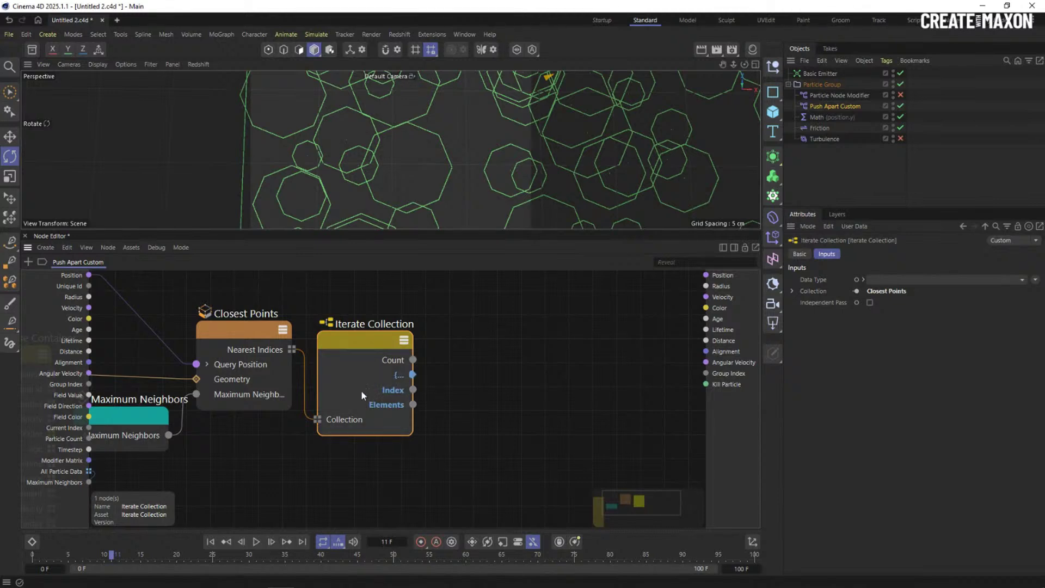
{"action": "scroll", "coordinate": [360, 388], "scroll_direction": "down", "scroll_amount": 2}
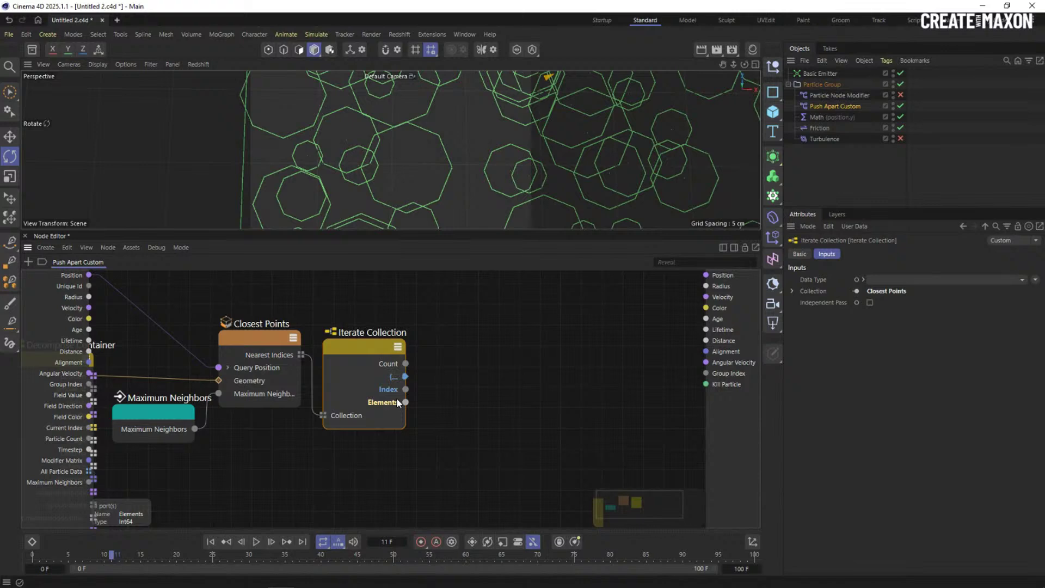
{"action": "scroll", "coordinate": [490, 381], "scroll_direction": "down", "scroll_amount": 3}
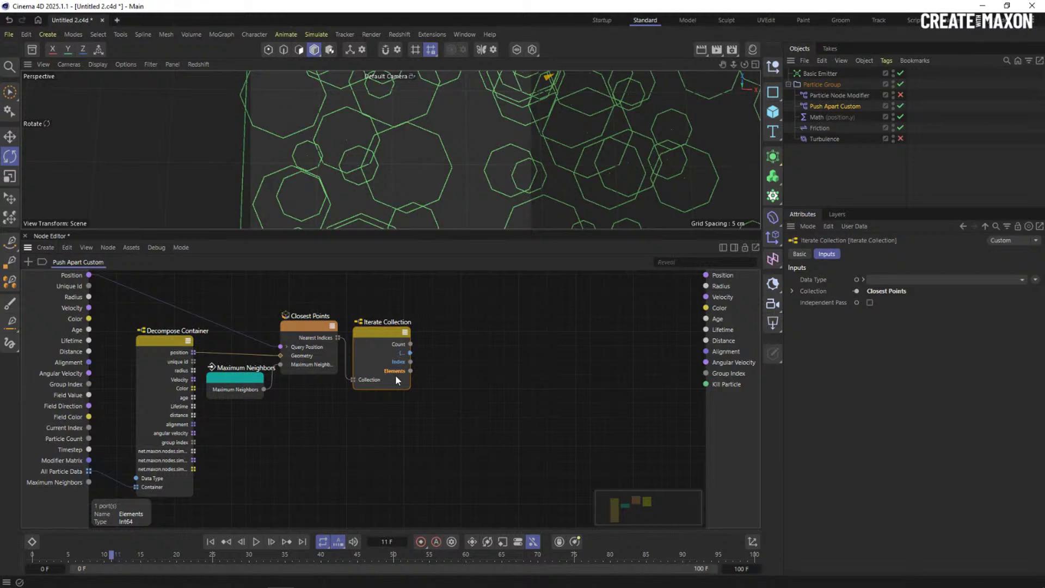
Add a Get Element node, with the Decompose Container's position feeding Array and Iterate Collection's Elements feeding Index
{"action": "double_click", "coordinate": [460, 397]}
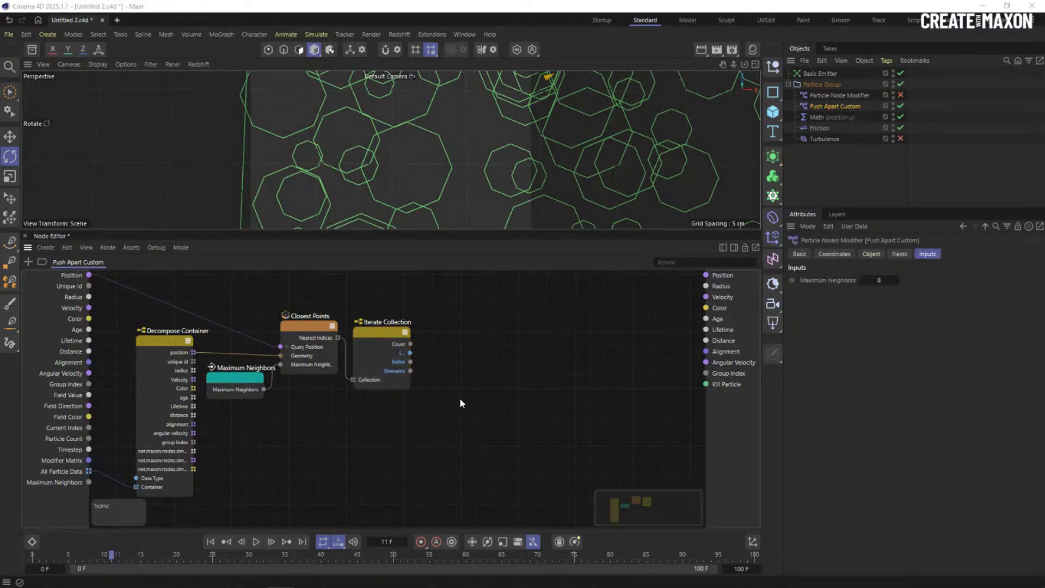
{"action": "type", "text": "get el"}
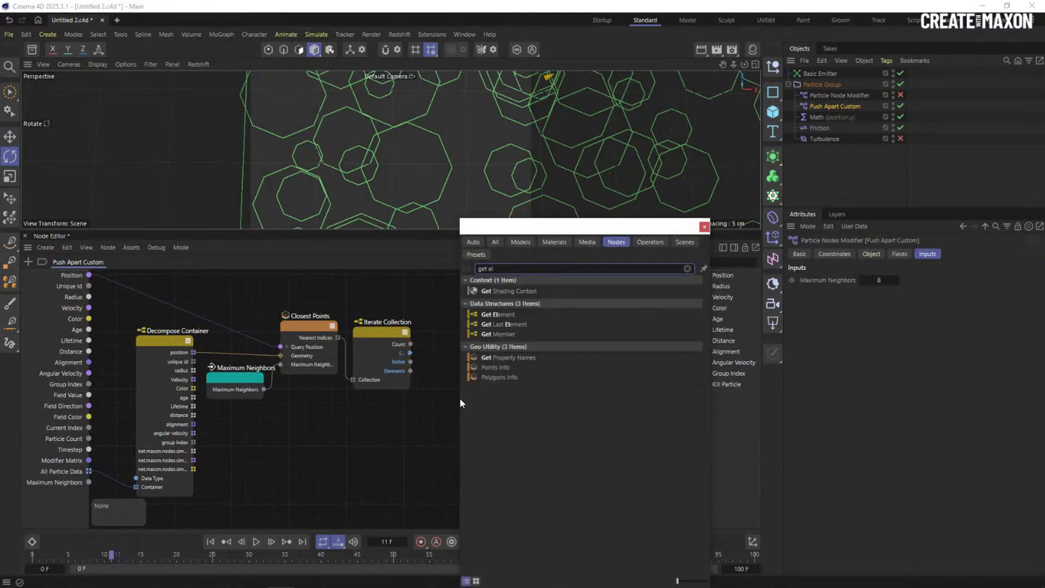
{"action": "left_click", "coordinate": [504, 315]}
{"action": "left_click_drag", "start_coordinate": [462, 406], "coordinate": [462, 392]}
{"action": "left_click_drag", "start_coordinate": [193, 353], "coordinate": [435, 406]}
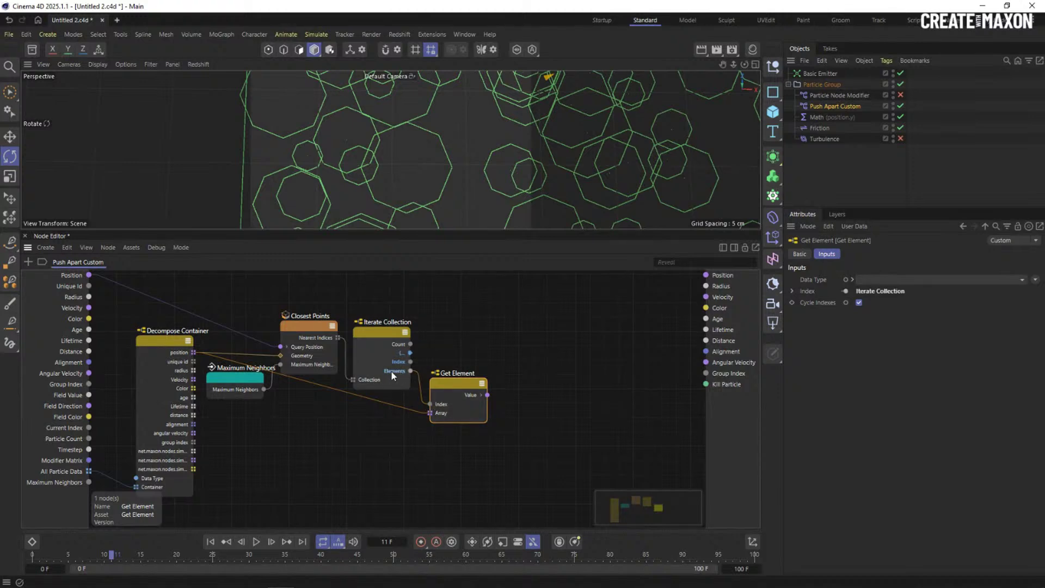
{"action": "left_click_drag", "start_coordinate": [452, 383], "coordinate": [449, 387]}
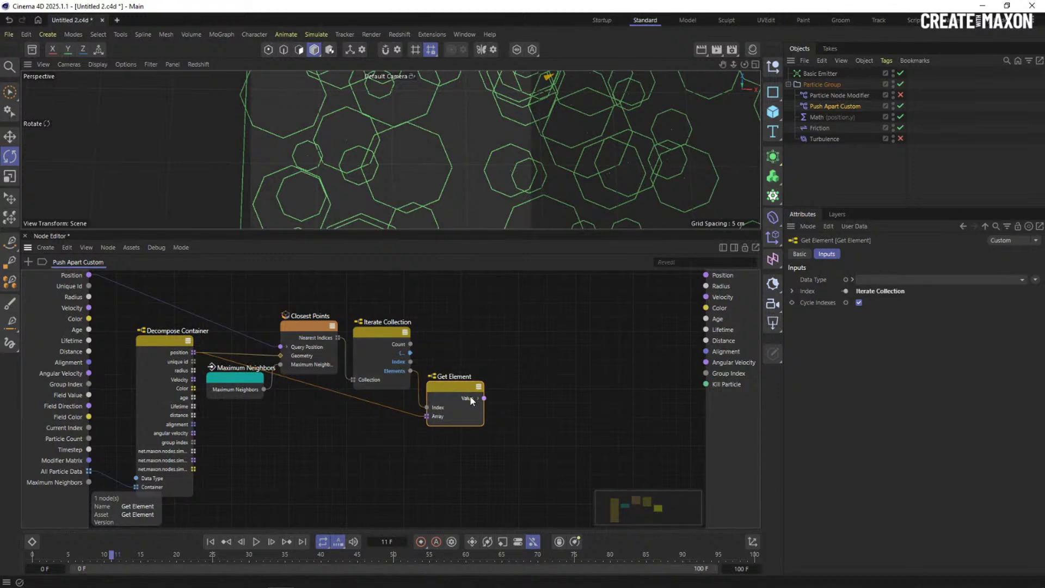
{"action": "left_click", "coordinate": [469, 399]}
{"action": "middle_click_drag", "start_coordinate": [466, 355], "coordinate": [446, 365]}
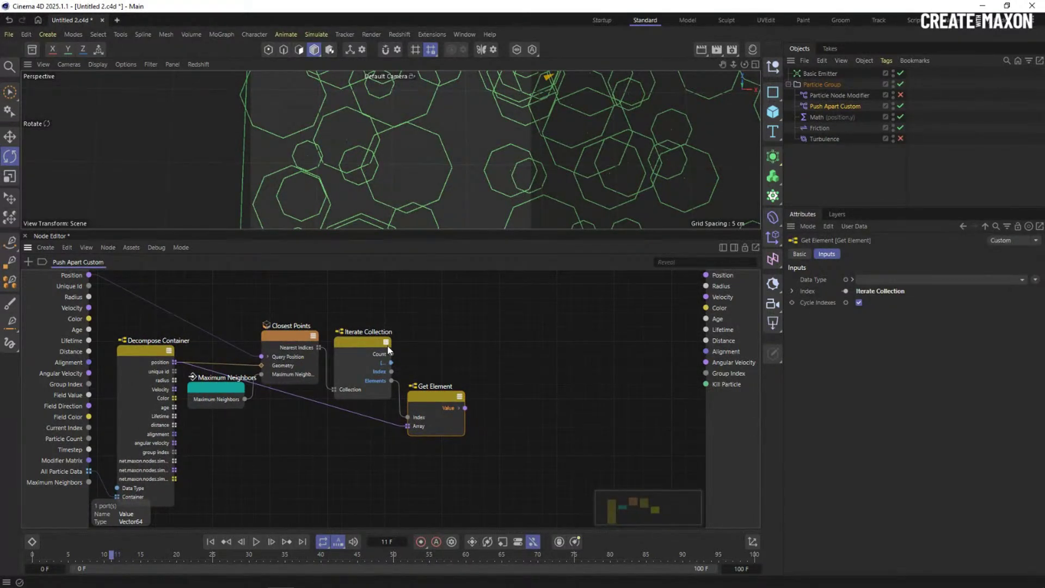
Add a Subtract node with data type Vector, connecting Get Element's Value to Input 1 and the particle Position to Input 2
{"action": "double_click", "coordinate": [498, 336]}
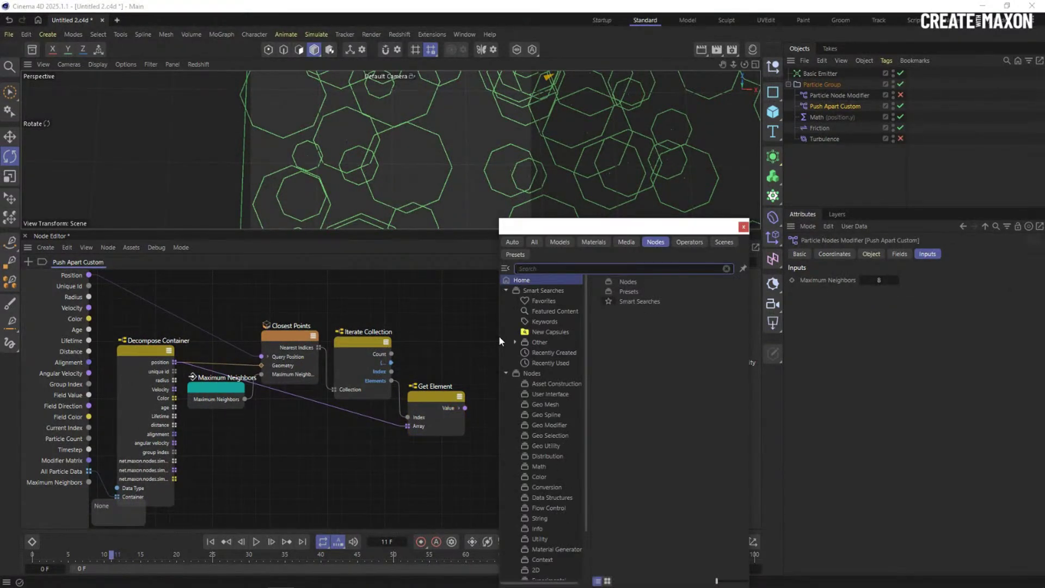
{"action": "type", "text": "s"}
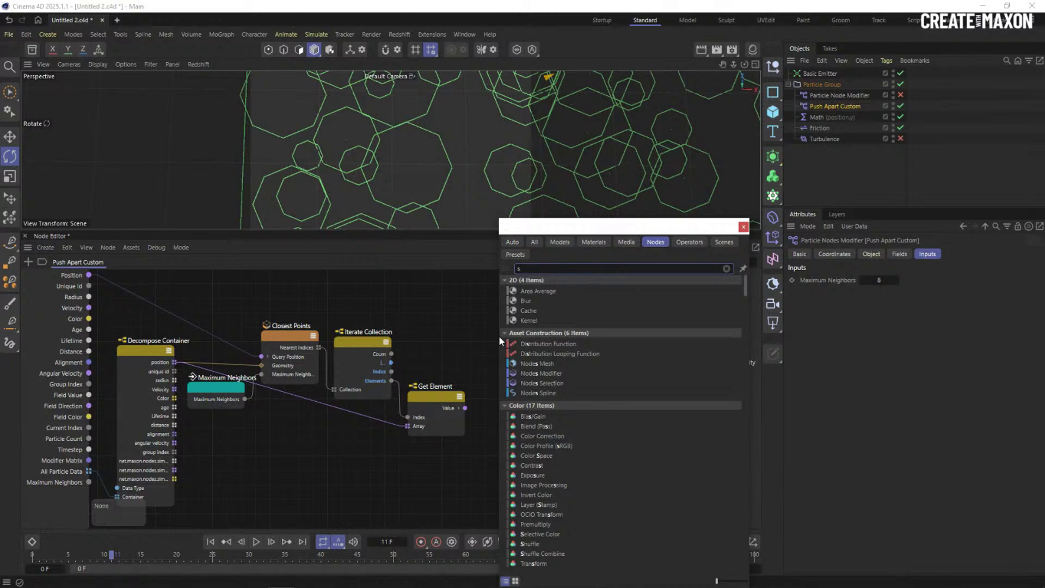
{"action": "type", "text": "ubt"}
{"action": "double_click", "coordinate": [543, 349]}
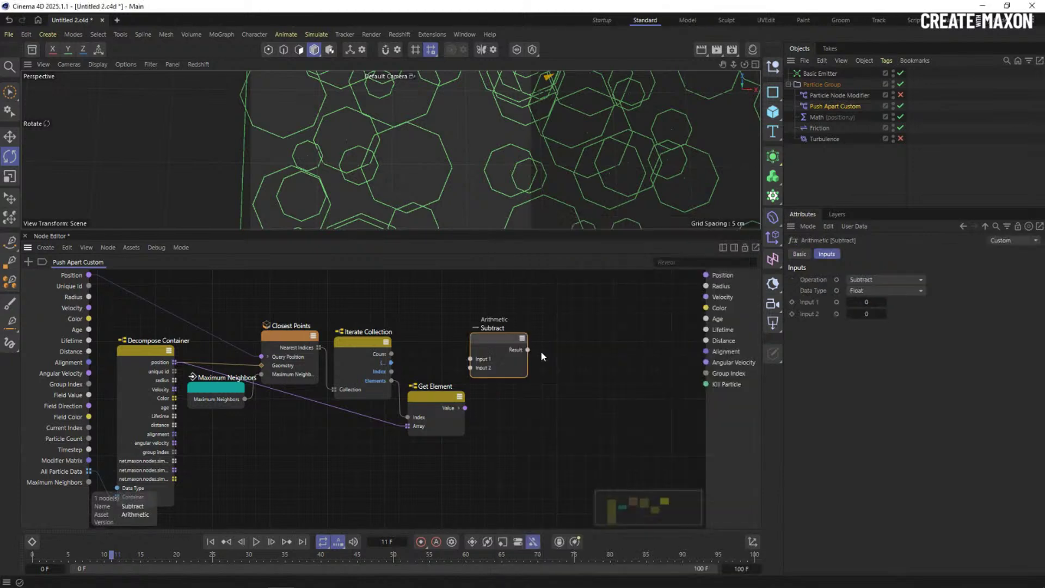
{"action": "left_click_drag", "start_coordinate": [514, 332], "coordinate": [536, 321]}
{"action": "left_click", "coordinate": [920, 291]}
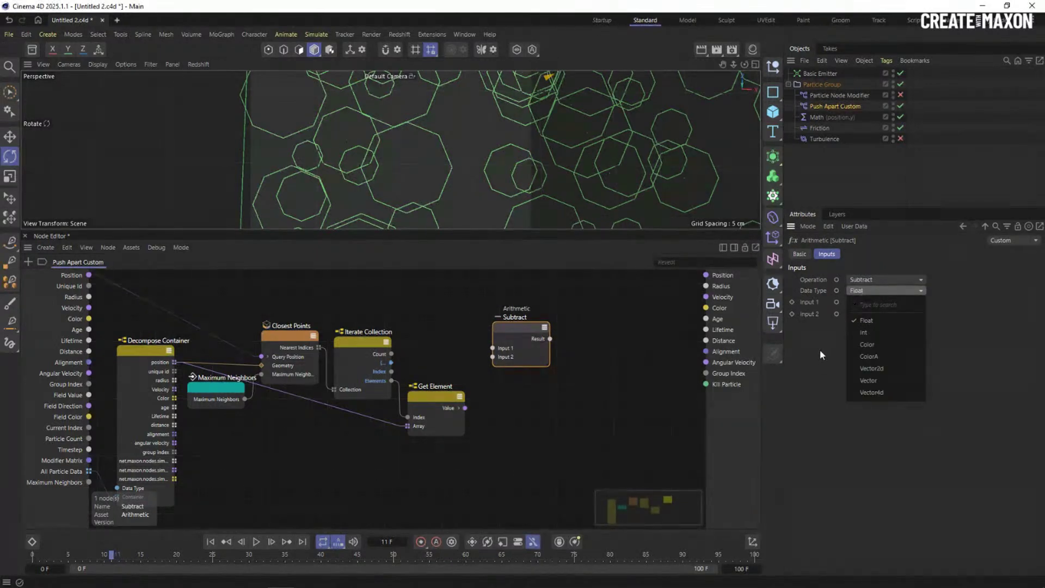
{"action": "left_click", "coordinate": [869, 380]}
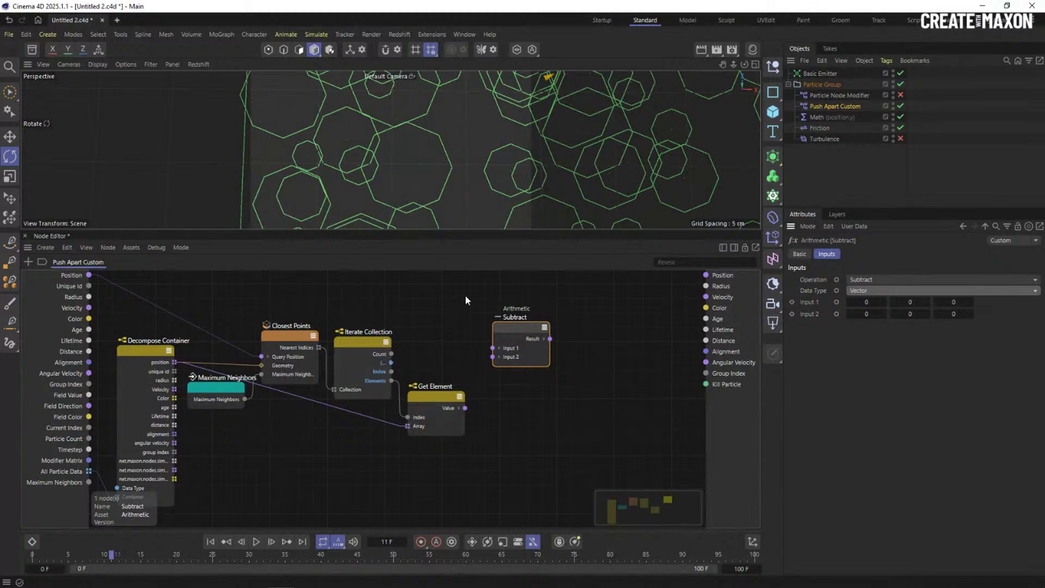
{"action": "left_click_drag", "start_coordinate": [465, 408], "coordinate": [493, 348]}
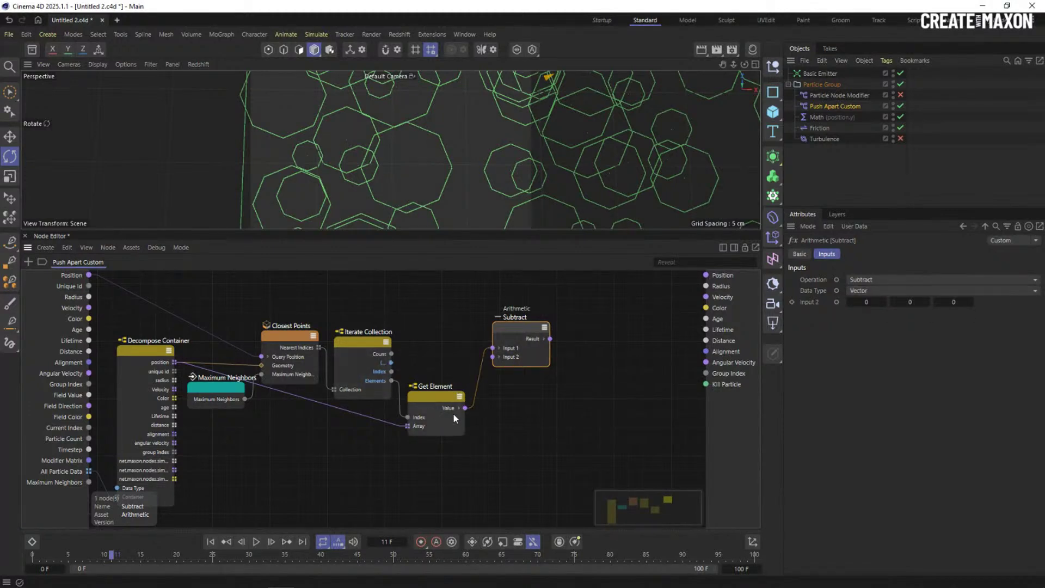
{"action": "left_click_drag", "start_coordinate": [88, 275], "coordinate": [509, 356]}
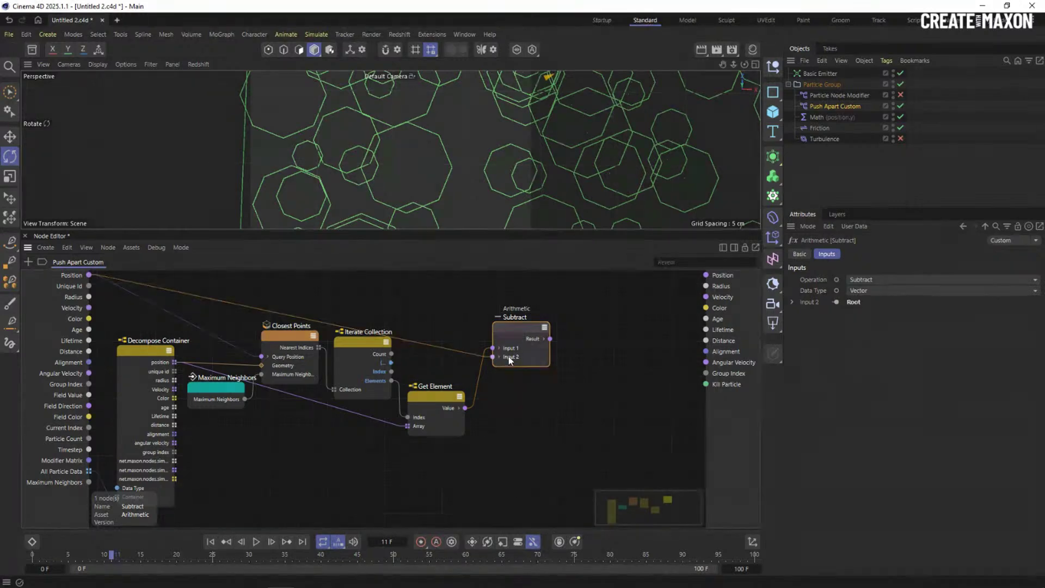
Switch to the PDF slides, review how normalized direction and distance difference give the velocity, and return to Cinema 4D
{"action": "key", "text": "alt+Tab"}
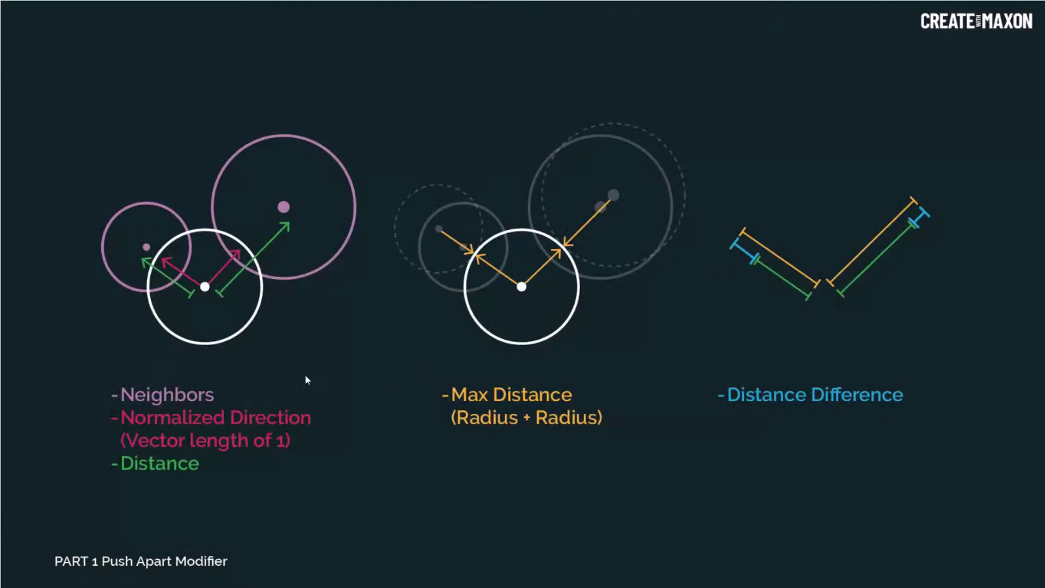
{"action": "left_click", "coordinate": [305, 371]}
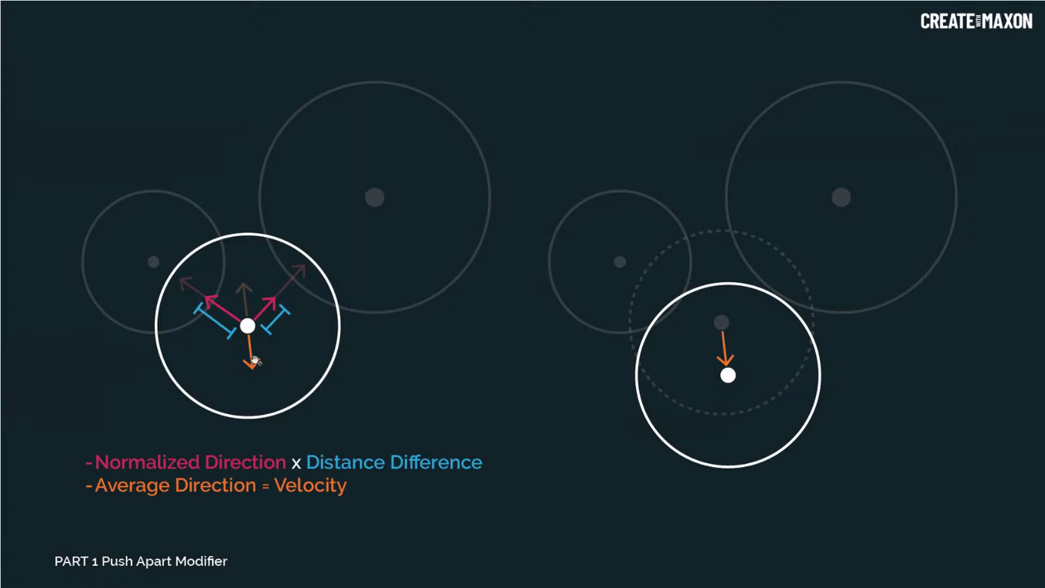
{"action": "key", "text": "alt+Tab"}
{"action": "left_click", "coordinate": [452, 265]}
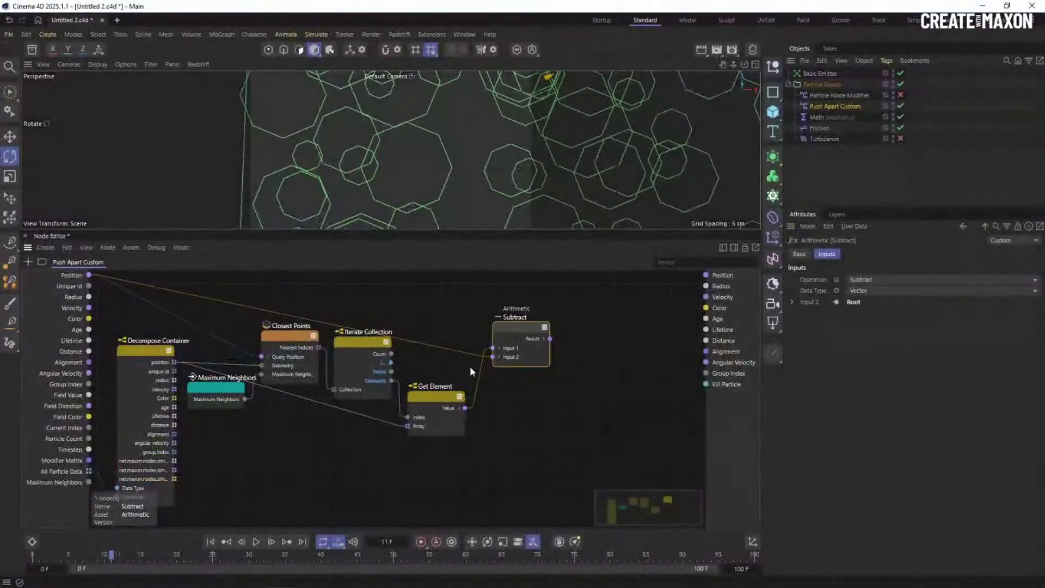
Swap the Subtract node's connections so Position feeds Input 1 and Get Element's Value feeds Input 2, and place the node beside Get Element
{"action": "left_click_drag", "start_coordinate": [484, 348], "coordinate": [88, 275]}
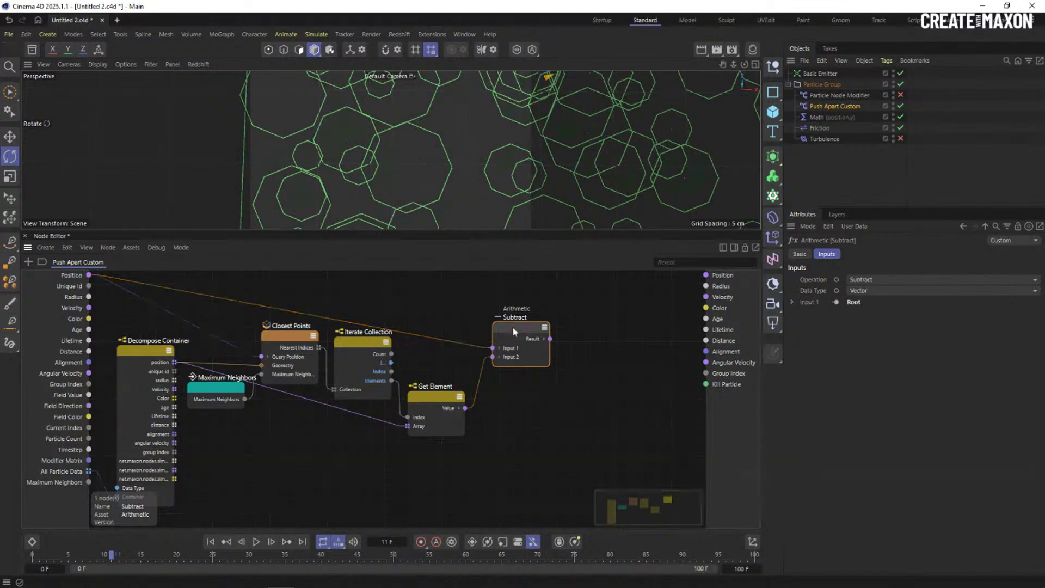
{"action": "left_click_drag", "start_coordinate": [512, 325], "coordinate": [508, 336]}
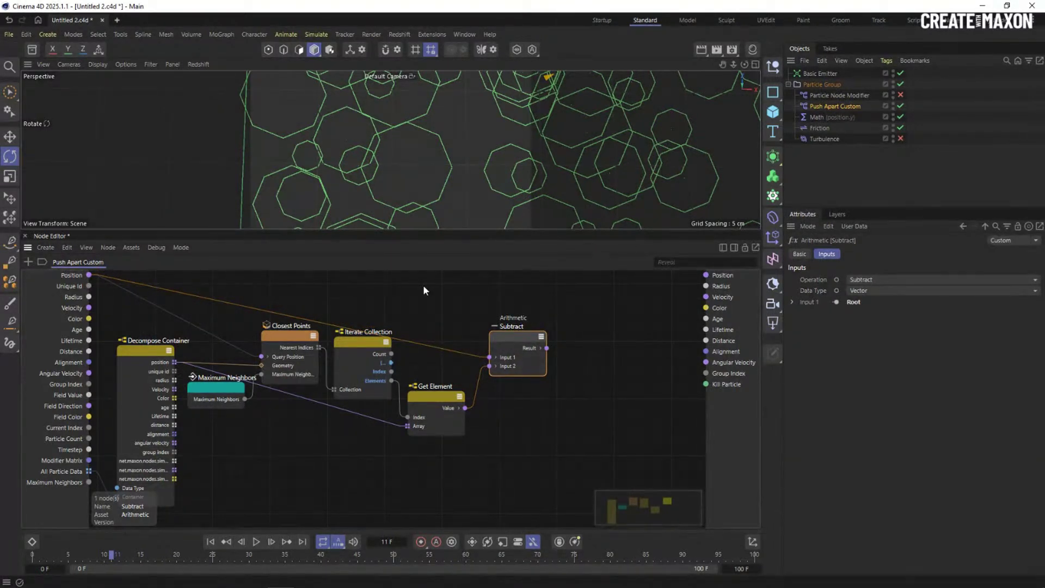
{"action": "left_click_drag", "start_coordinate": [510, 342], "coordinate": [502, 355]}
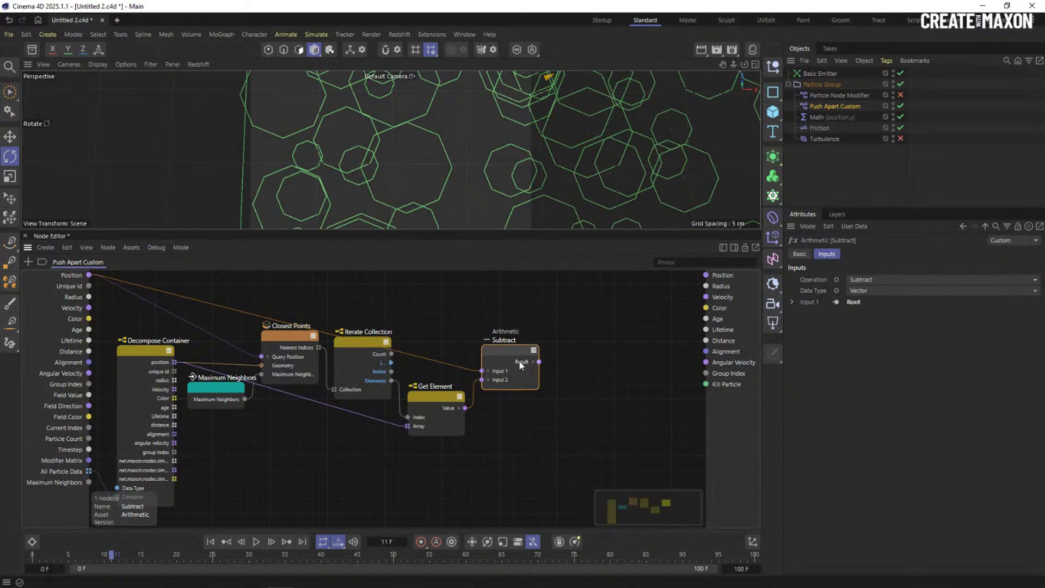
{"action": "middle_click_drag", "start_coordinate": [530, 328], "coordinate": [431, 316]}
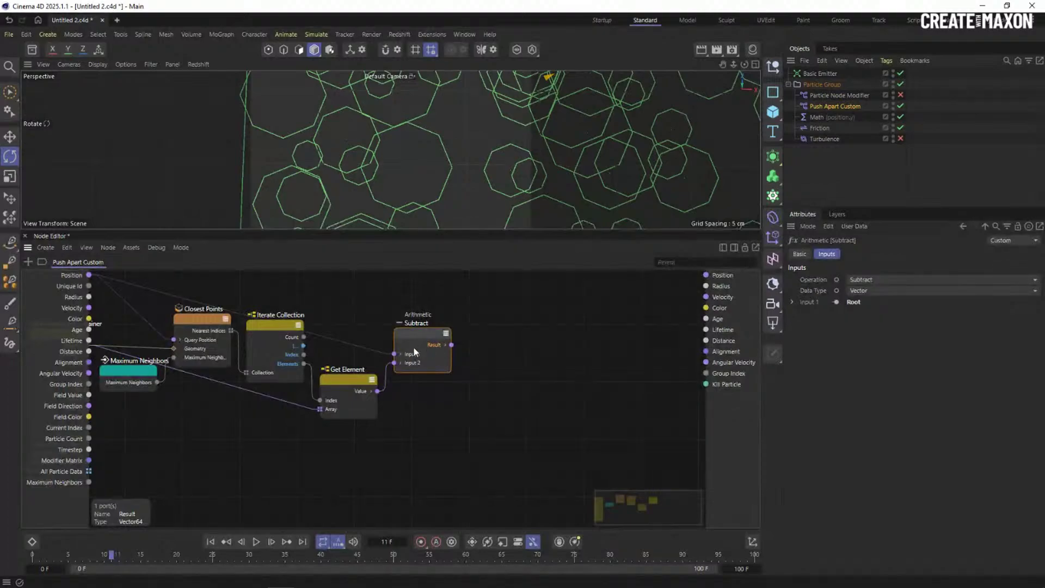
Switch to the presentation and find the slide explaining neighbors, normalized direction, distance and max distance
{"action": "key", "text": "alt+Tab"}
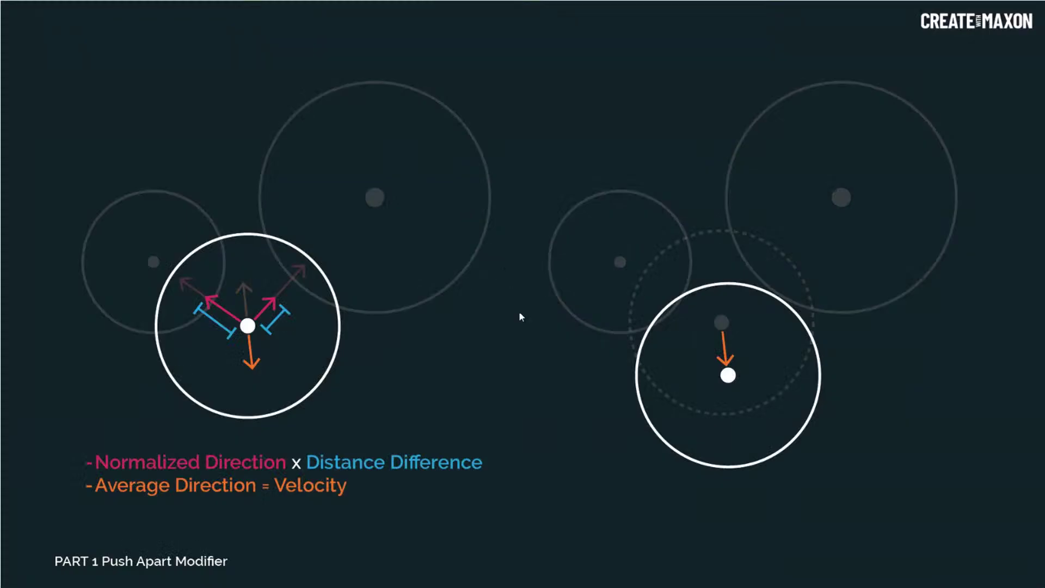
{"action": "key", "text": "Right"}
{"action": "key", "text": "Right"}
{"action": "key", "text": "Right"}
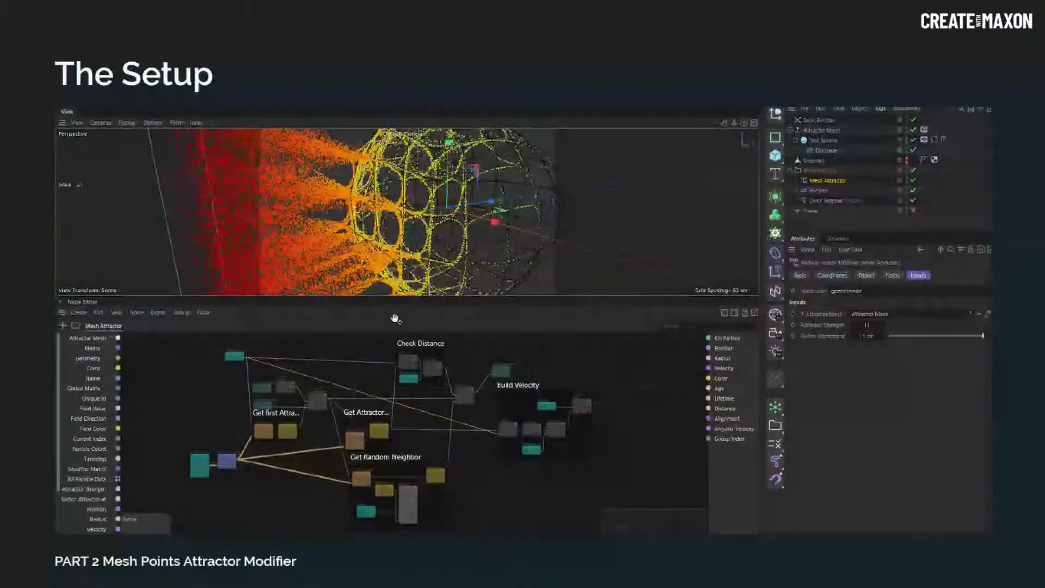
{"action": "key", "text": "Left"}
{"action": "key", "text": "Left"}
{"action": "key", "text": "Left"}
{"action": "key", "text": "Left"}
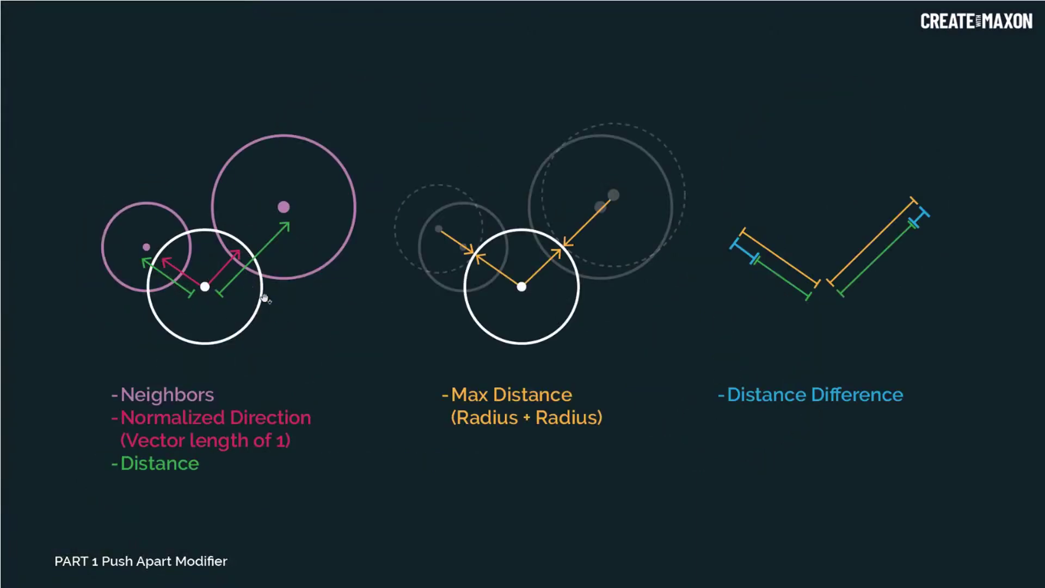
Return to Cinema 4D, add a Normalize node beside the Subtract node, and connect the Subtract result to its input
{"action": "key", "text": "alt+Tab"}
{"action": "left_click", "coordinate": [499, 246]}
{"action": "double_click", "coordinate": [504, 351]}
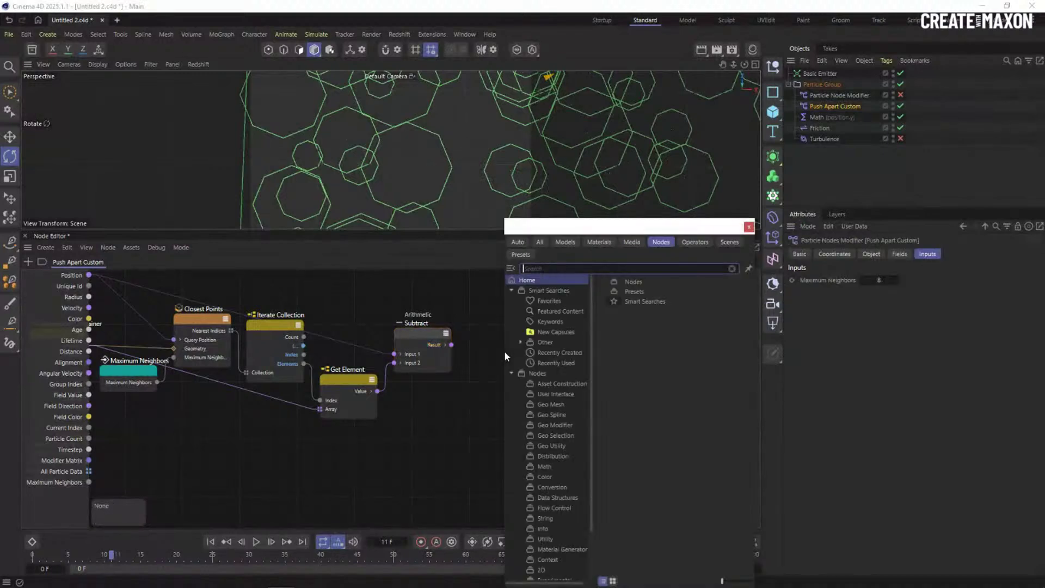
{"action": "type", "text": "norm"}
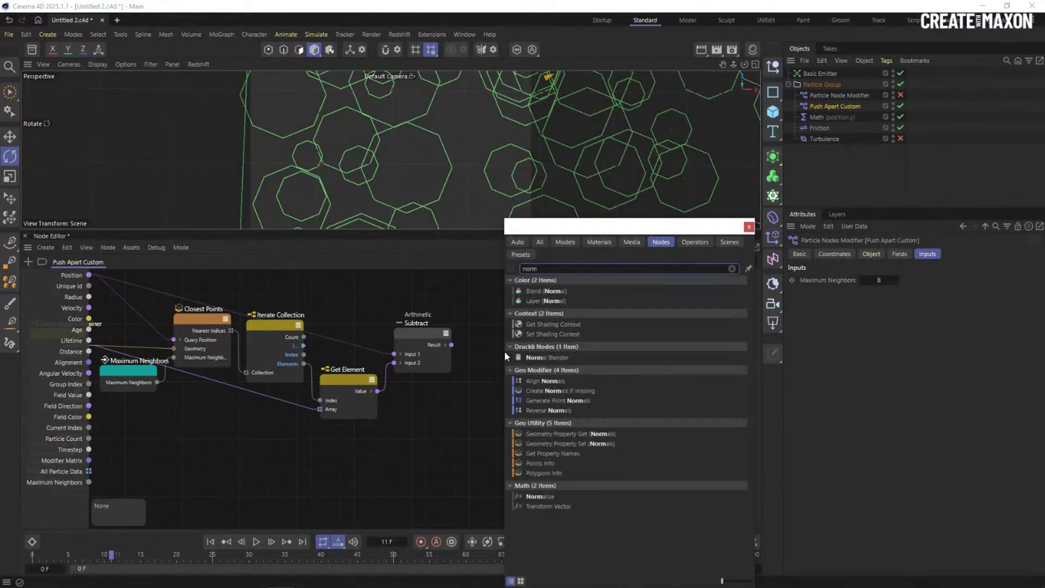
{"action": "left_click", "coordinate": [547, 495]}
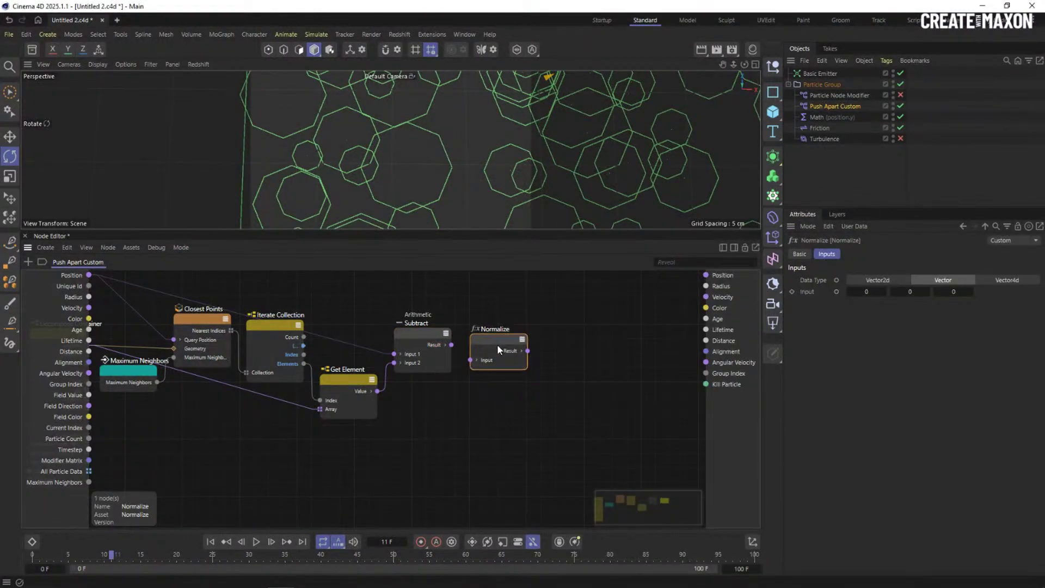
{"action": "left_click_drag", "start_coordinate": [452, 345], "coordinate": [471, 359]}
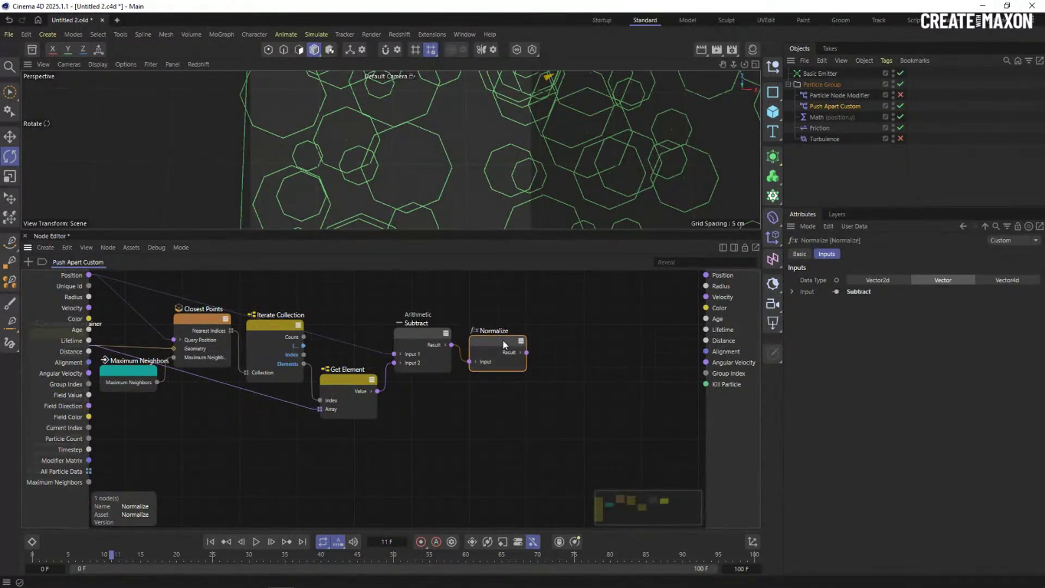
{"action": "middle_click_drag", "start_coordinate": [504, 340], "coordinate": [466, 322]}
{"action": "left_click_drag", "start_coordinate": [466, 322], "coordinate": [464, 321]}
Set the Normalize node's color to a bright pink with a hue of 325°
{"action": "left_click", "coordinate": [800, 253]}
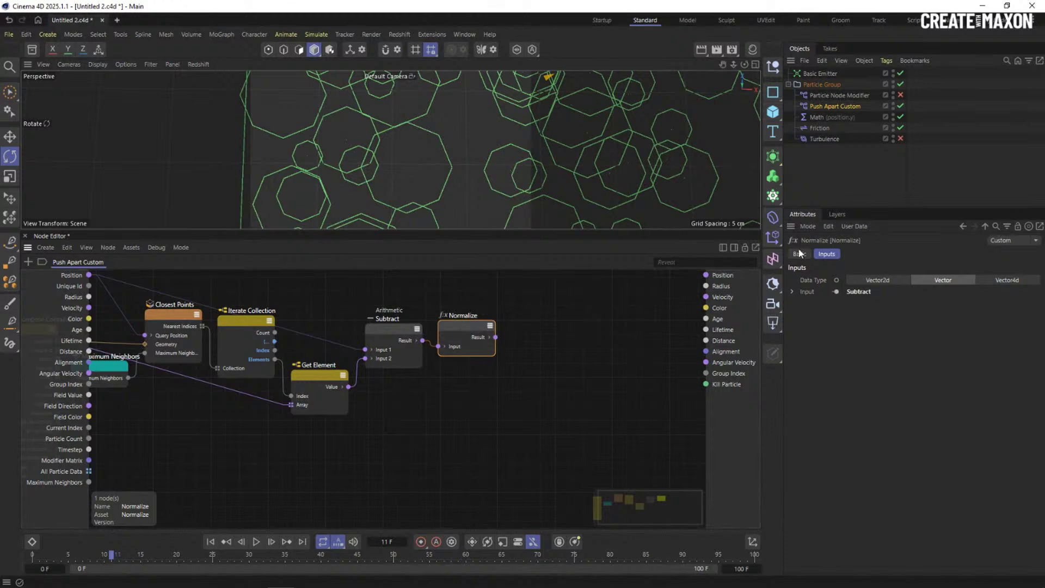
{"action": "left_click", "coordinate": [853, 303]}
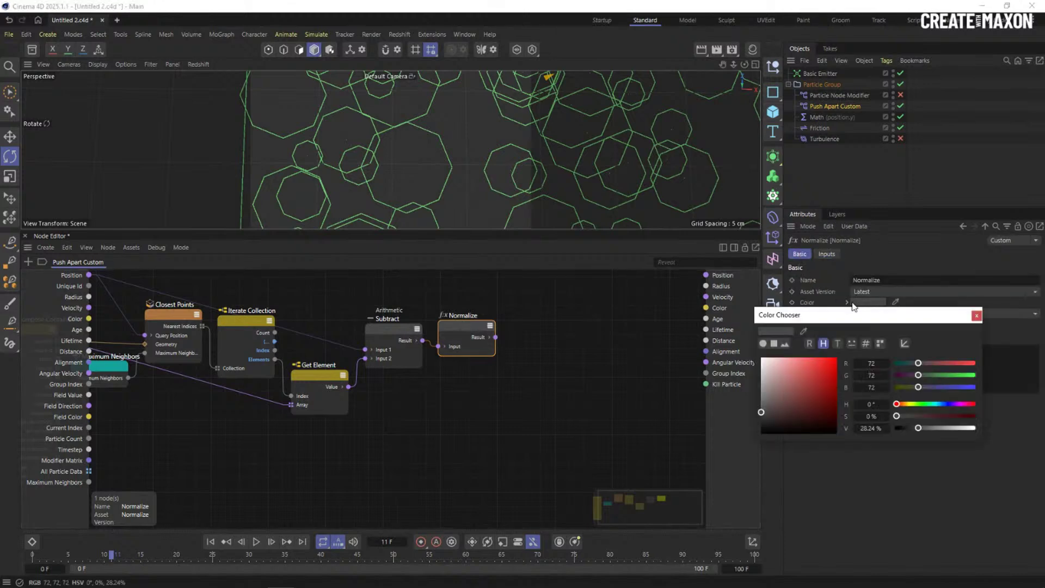
{"action": "left_click", "coordinate": [964, 405]}
{"action": "left_click_drag", "start_coordinate": [813, 374], "coordinate": [836, 364]}
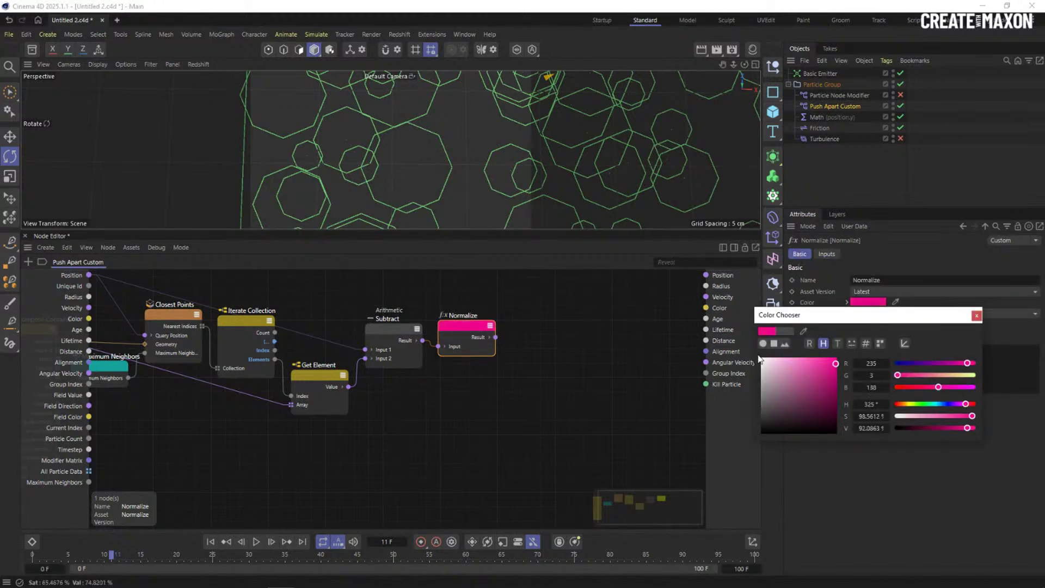
{"action": "left_click", "coordinate": [977, 315]}
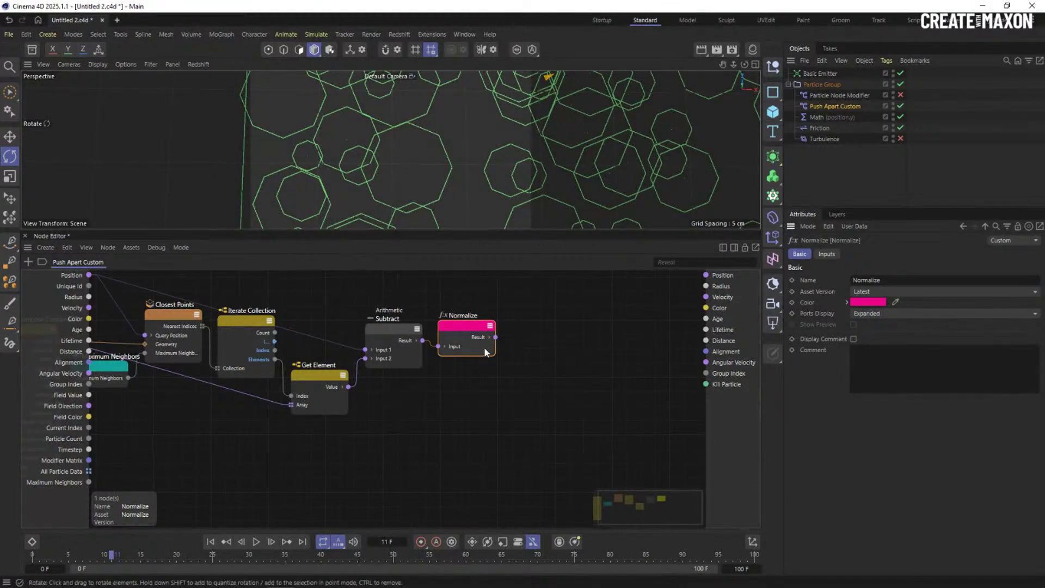
{"action": "left_click", "coordinate": [464, 385]}
{"action": "key", "text": "alt+Tab"}
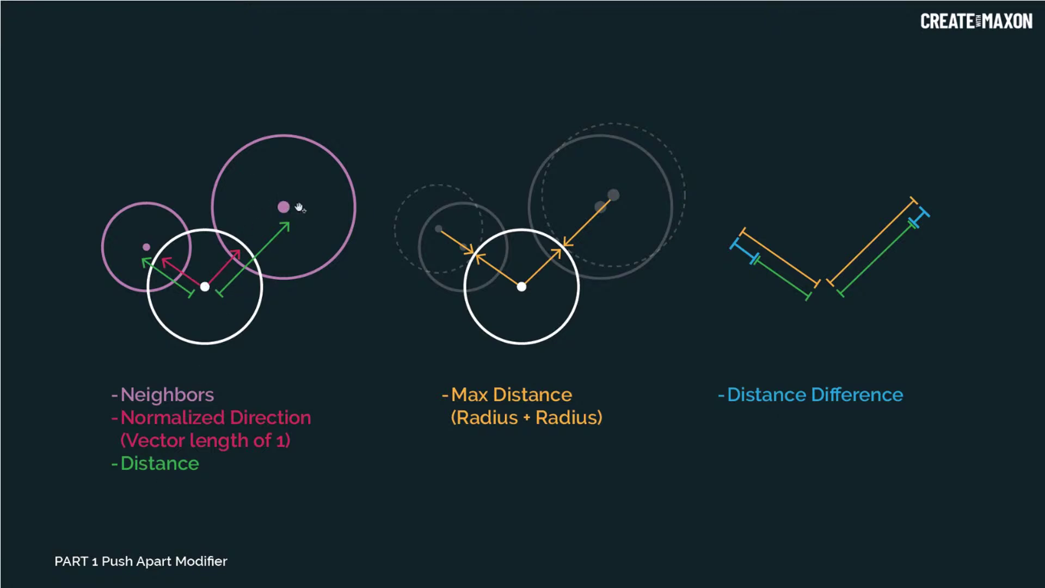
{"action": "key", "text": "alt+Tab"}
{"action": "left_click", "coordinate": [514, 262]}
{"action": "double_click", "coordinate": [530, 371]}
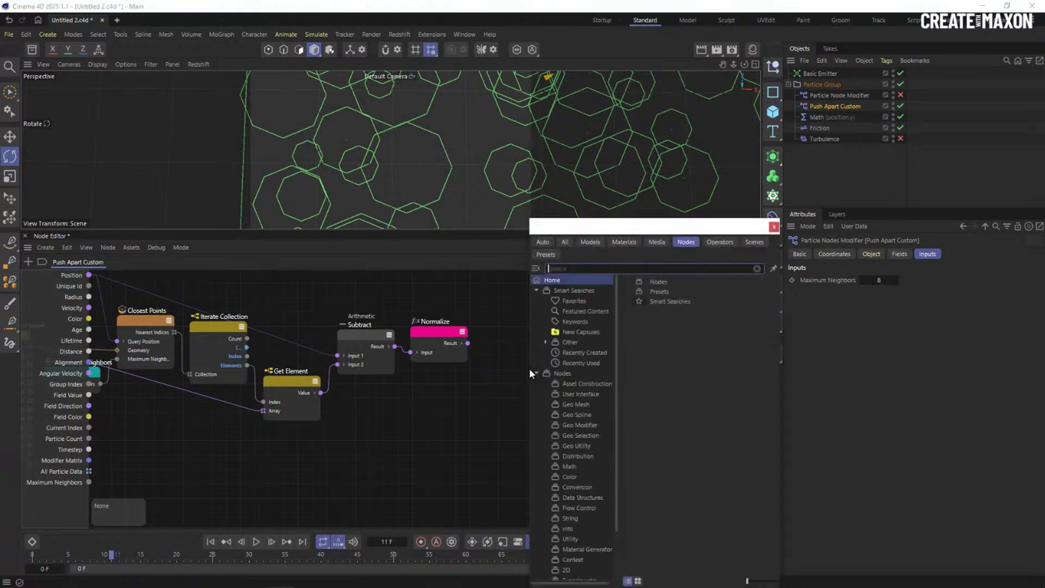
{"action": "type", "text": "dist"}
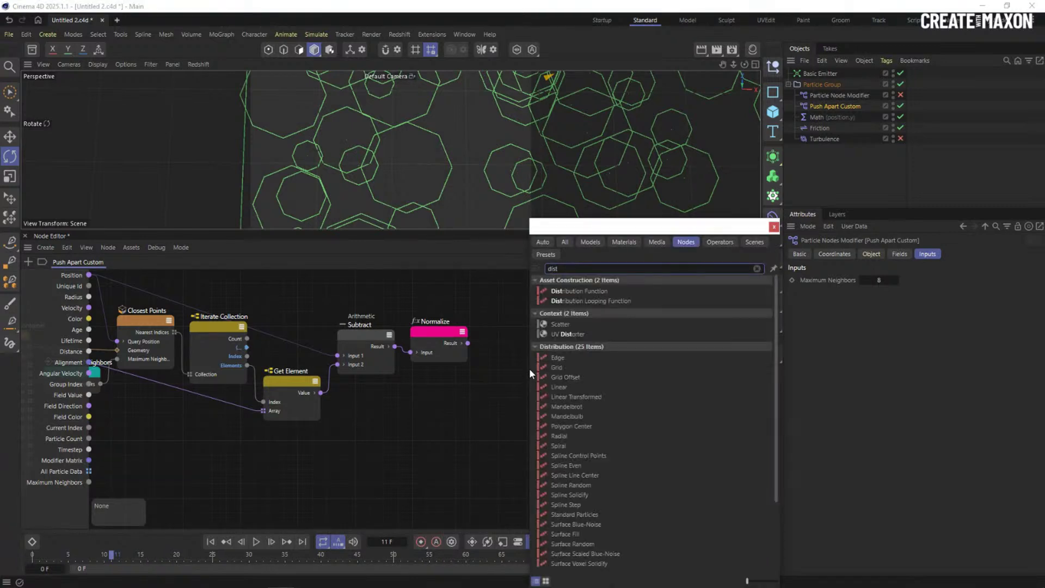
{"action": "type", "text": "ance"}
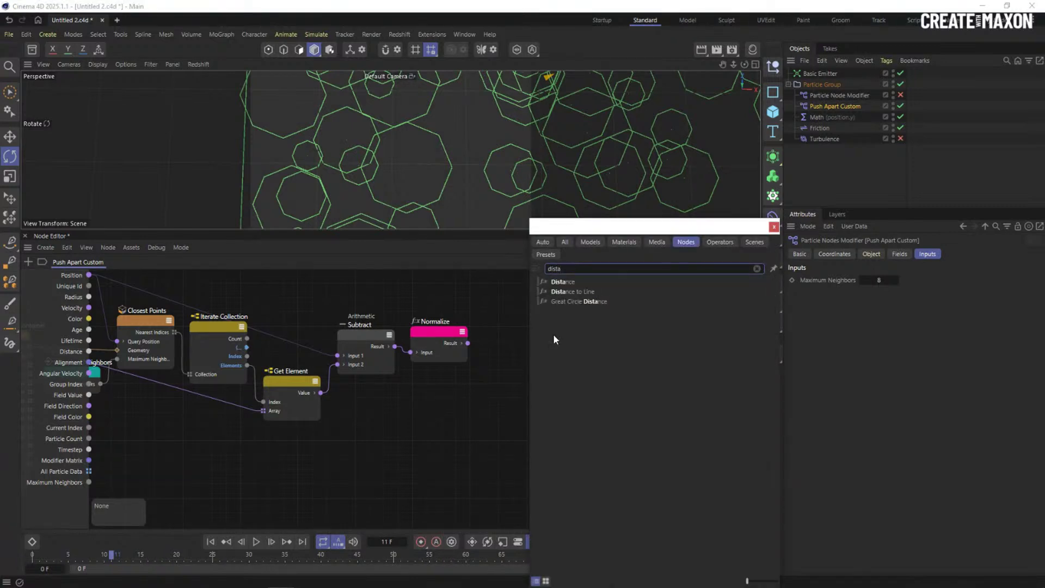
{"action": "left_click", "coordinate": [569, 281]}
{"action": "left_click_drag", "start_coordinate": [522, 370], "coordinate": [466, 390]}
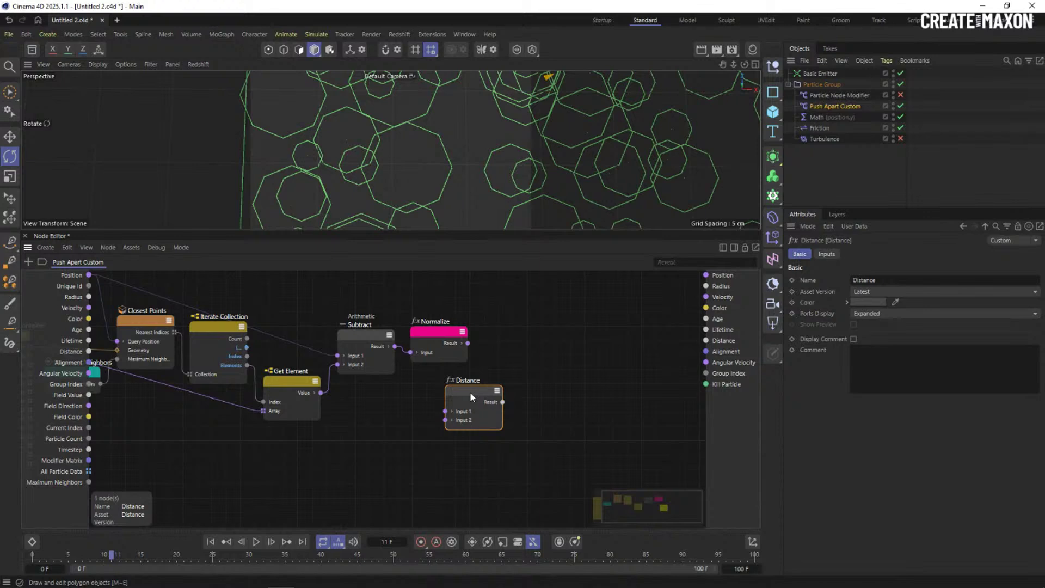
{"action": "key", "text": "Delete"}
Add a Vector Length node below the Normalize node and connect the Subtract result to its input
{"action": "left_click", "coordinate": [380, 346]}
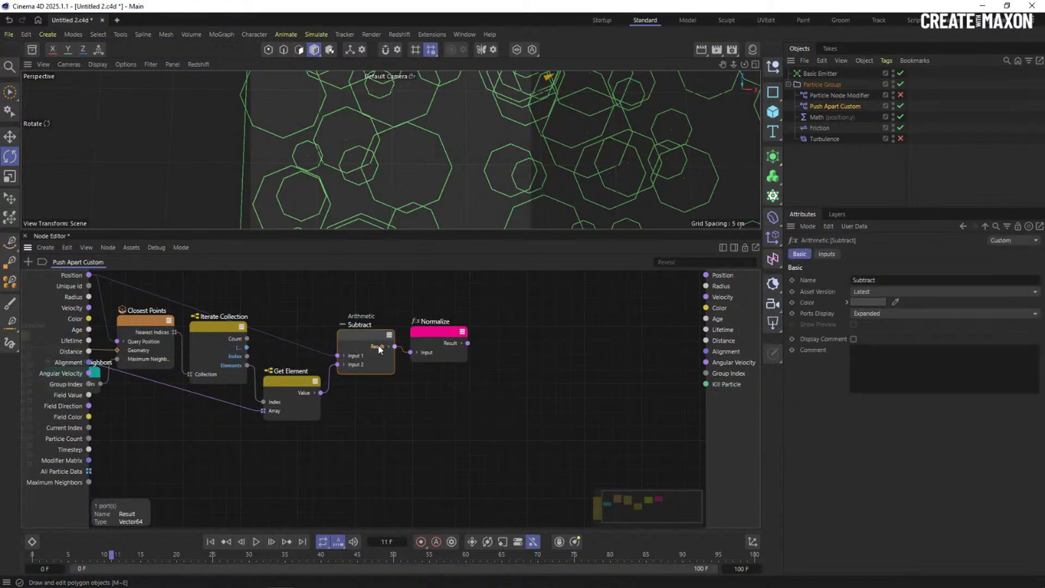
{"action": "key", "text": "alt+Tab"}
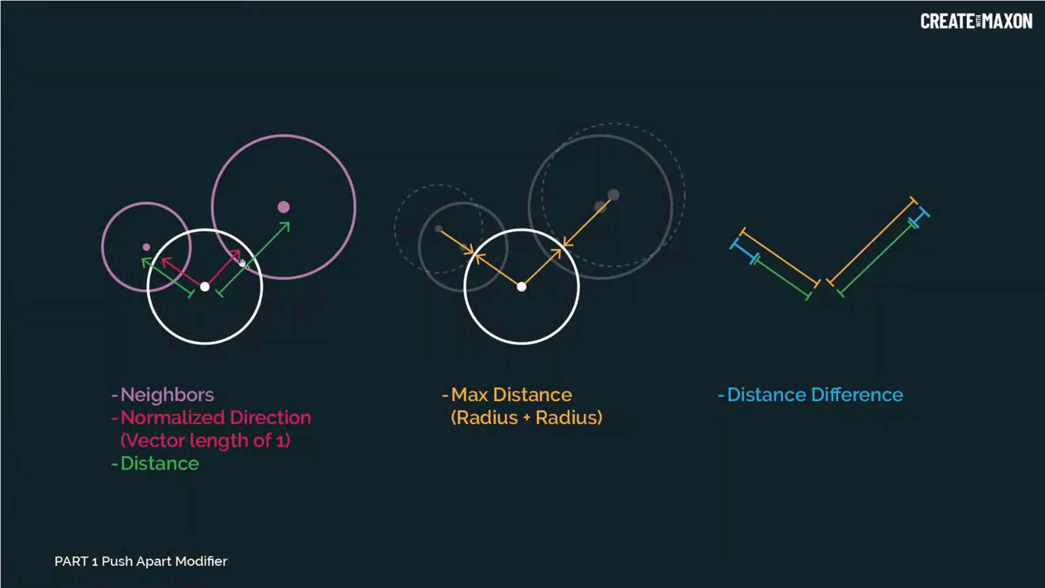
{"action": "key", "text": "alt+Tab"}
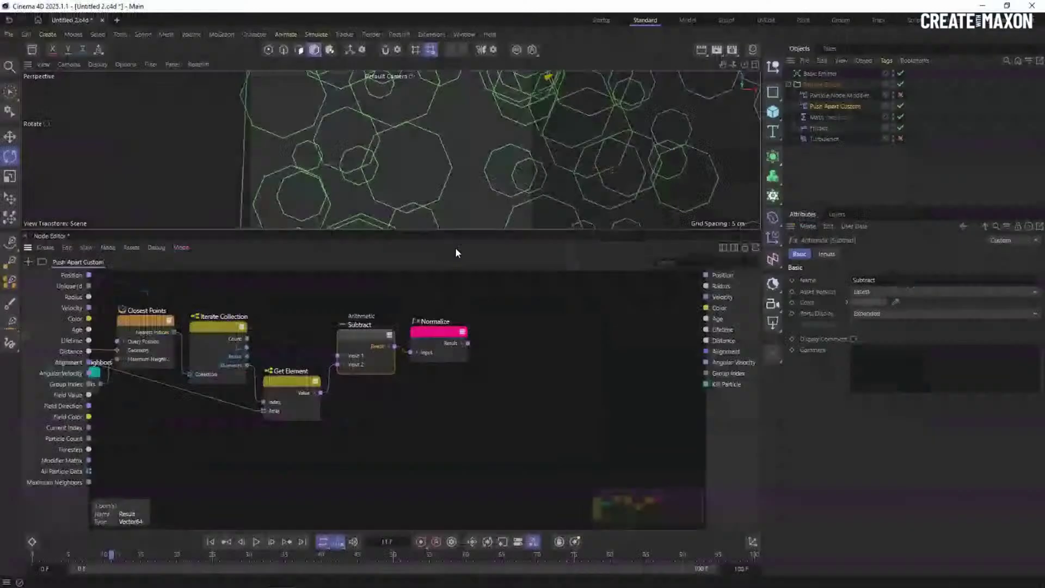
{"action": "double_click", "coordinate": [432, 414]}
{"action": "type", "text": "leng"}
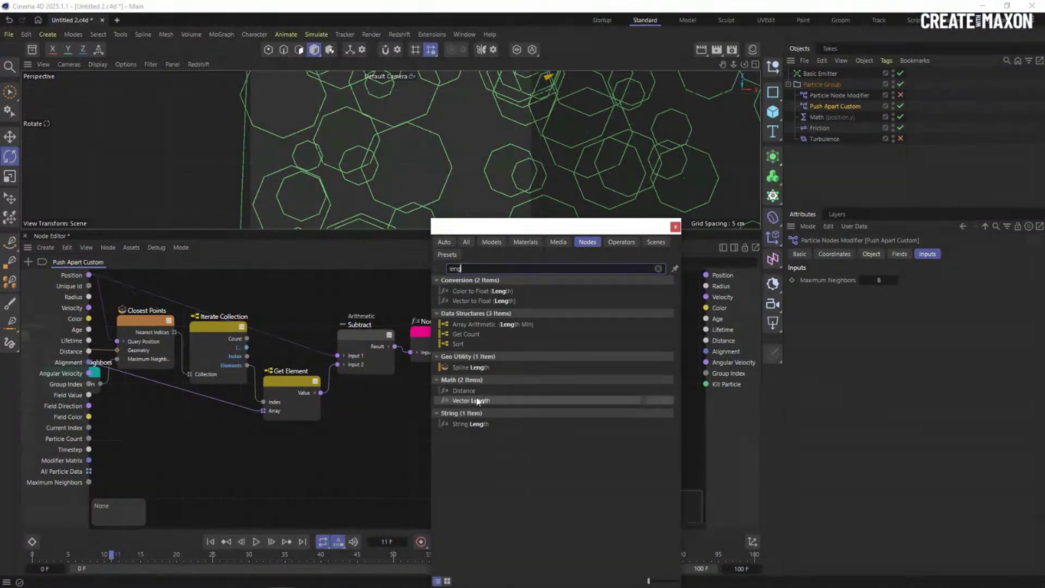
{"action": "double_click", "coordinate": [478, 401]}
{"action": "left_click_drag", "start_coordinate": [433, 387], "coordinate": [431, 392]}
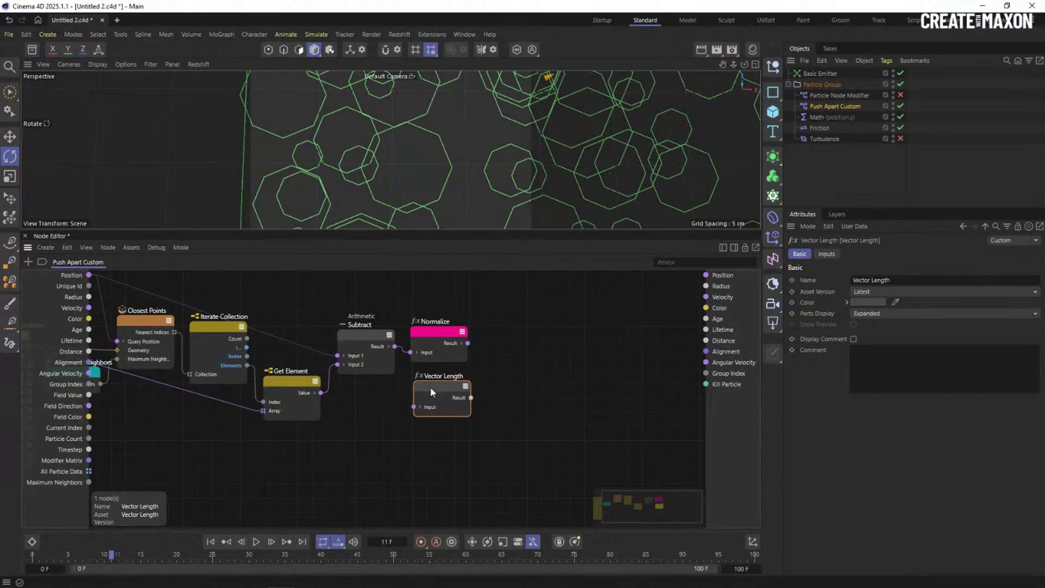
{"action": "left_click_drag", "start_coordinate": [395, 347], "coordinate": [438, 388]}
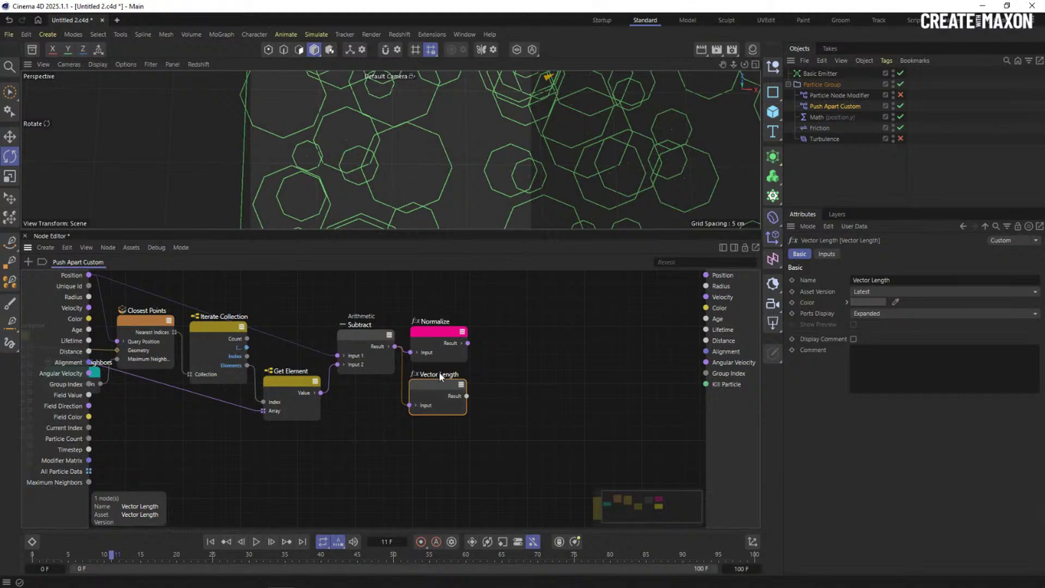
Rename the Vector Length node to Distance and set its color to bright green, RGB 28, 227, 28
{"action": "double_click", "coordinate": [441, 375]}
{"action": "type", "text": "Distance"}
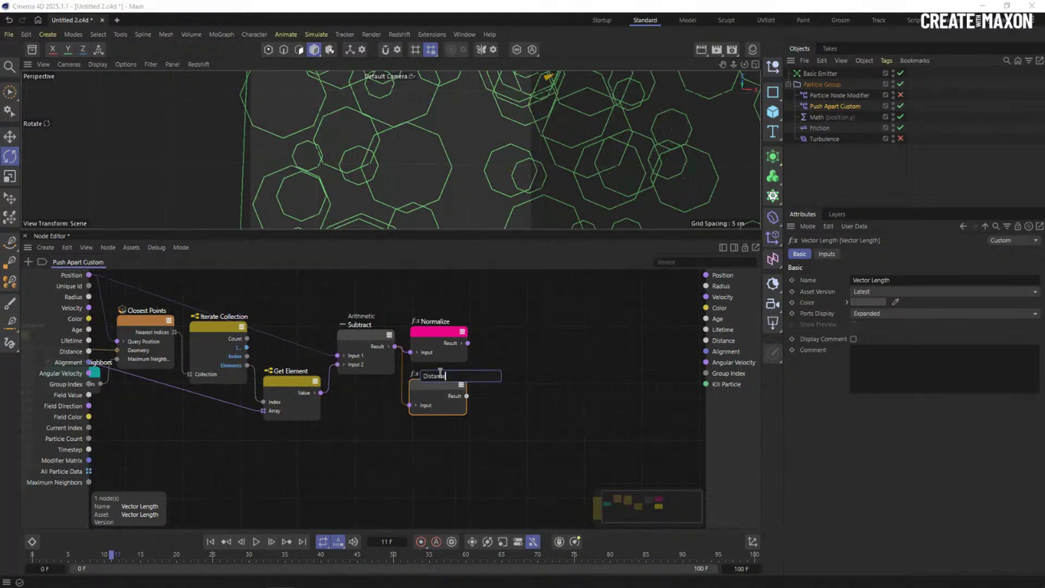
{"action": "key", "text": "Return"}
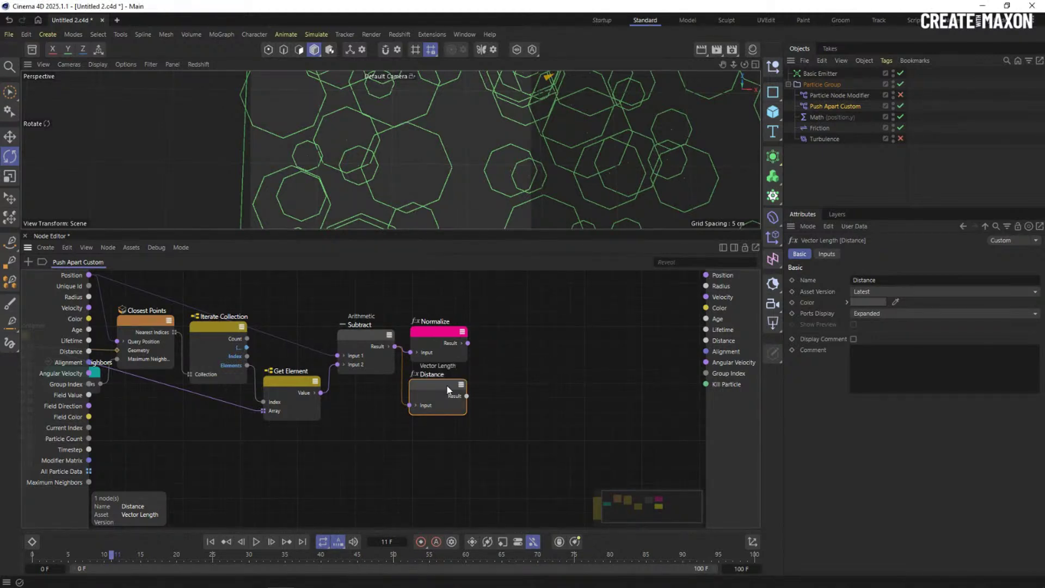
{"action": "left_click", "coordinate": [877, 301]}
{"action": "left_click_drag", "start_coordinate": [919, 375], "coordinate": [961, 376]}
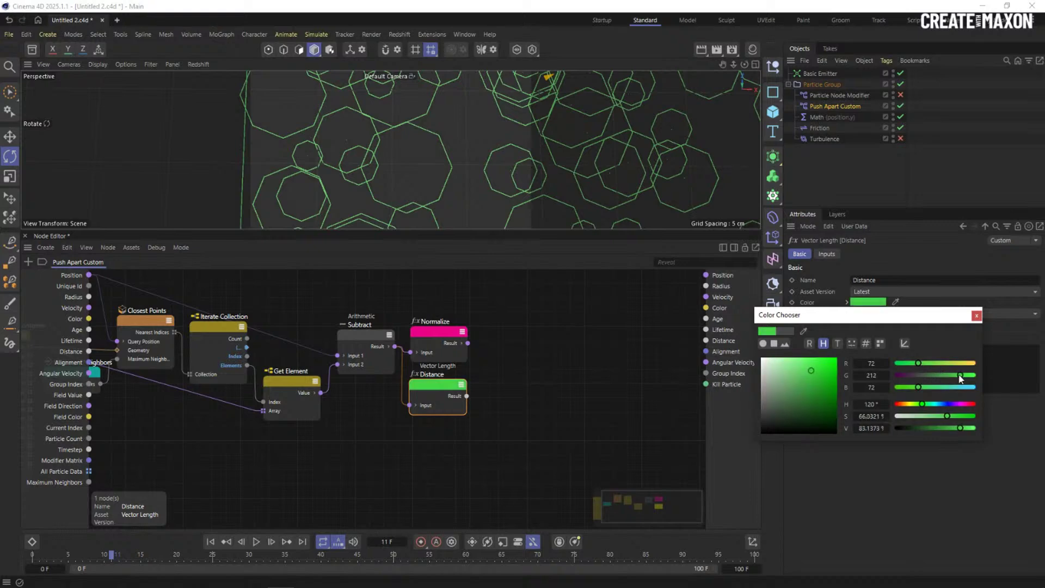
{"action": "left_click_drag", "start_coordinate": [819, 370], "coordinate": [827, 366]}
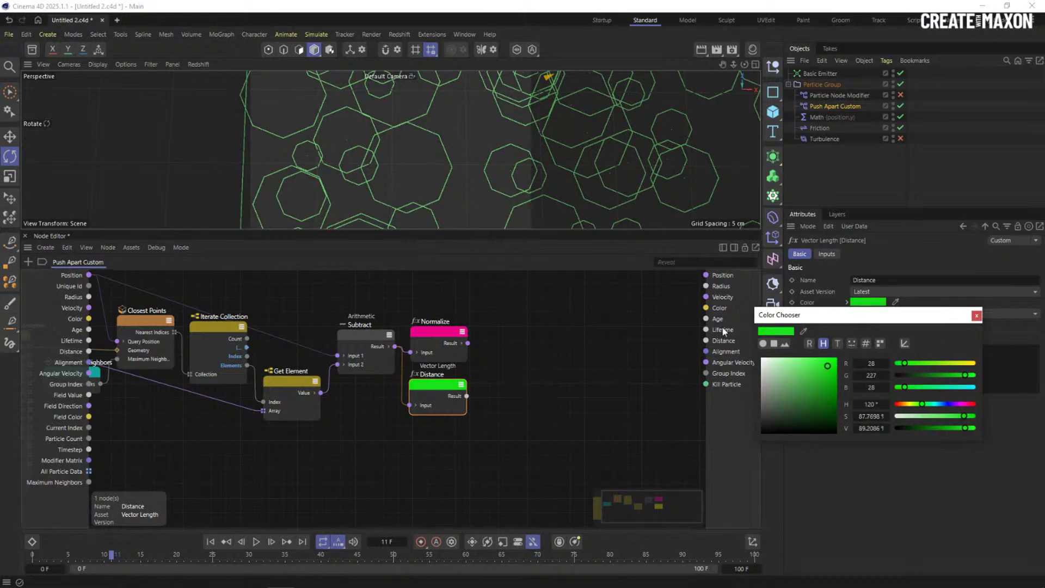
{"action": "left_click", "coordinate": [619, 324]}
Check the Max Distance slide in the presentation, then duplicate the Get Element node in Cinema 4D, placing the copy below the original
{"action": "key", "text": "alt+Tab"}
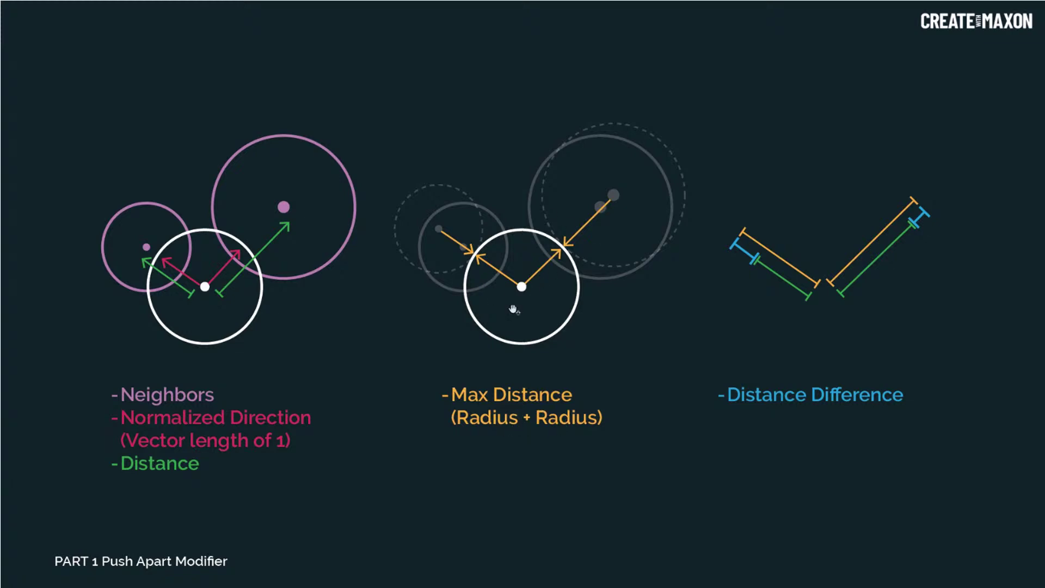
{"action": "key", "text": "alt+Tab"}
{"action": "left_click", "coordinate": [512, 244]}
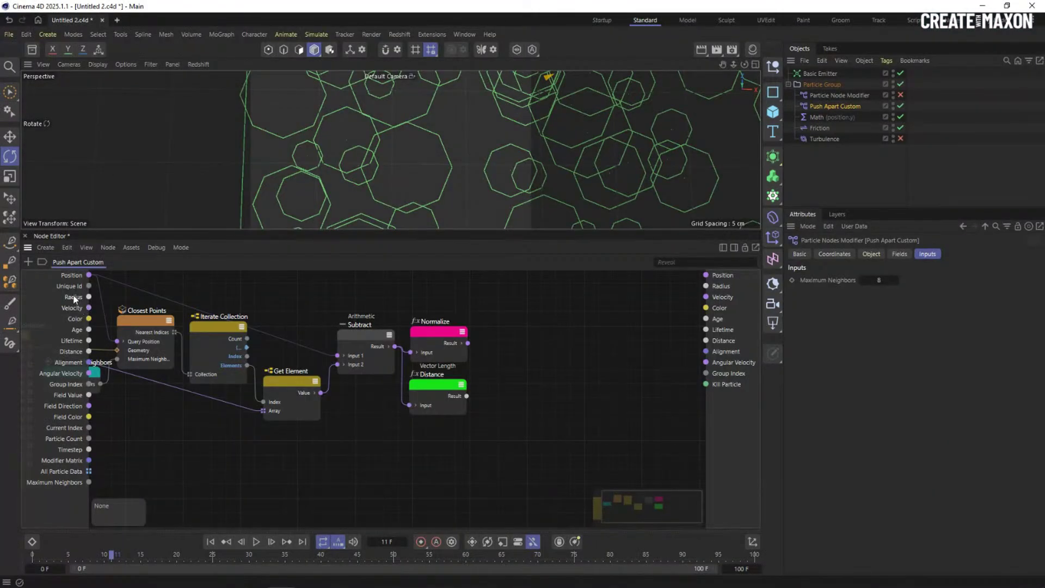
{"action": "left_click", "coordinate": [90, 297]}
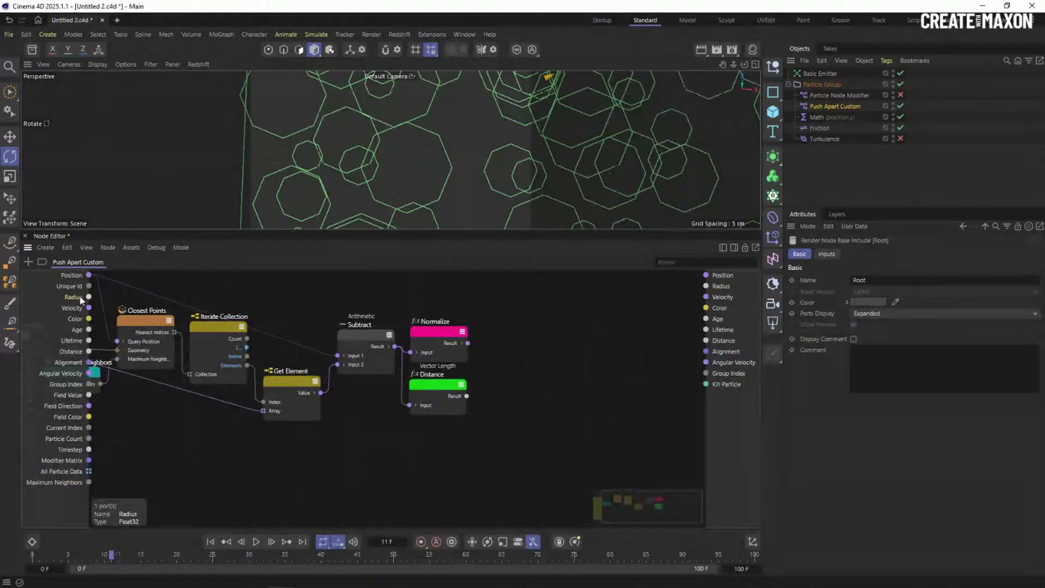
{"action": "scroll", "coordinate": [367, 423], "scroll_direction": "down", "scroll_amount": 2}
{"action": "middle_click_drag", "start_coordinate": [366, 423], "coordinate": [438, 415]}
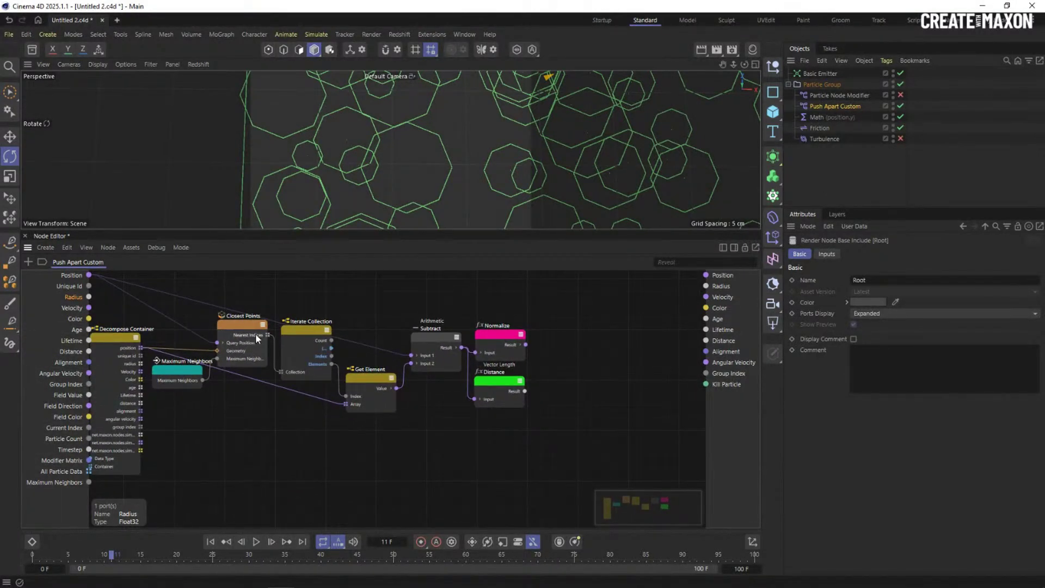
{"action": "left_click_drag", "start_coordinate": [365, 380], "coordinate": [375, 421]}
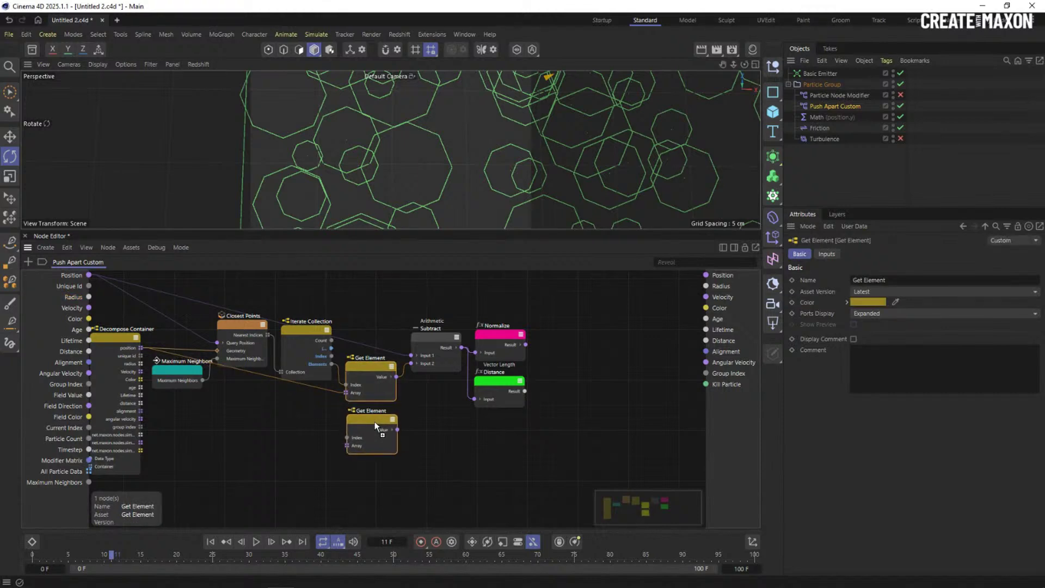
Connect the Decompose Container's radius to the copied Get Element node's Array input and Iterate Collection's Elements to its Index input
{"action": "scroll", "coordinate": [162, 382], "scroll_direction": "up", "scroll_amount": 2}
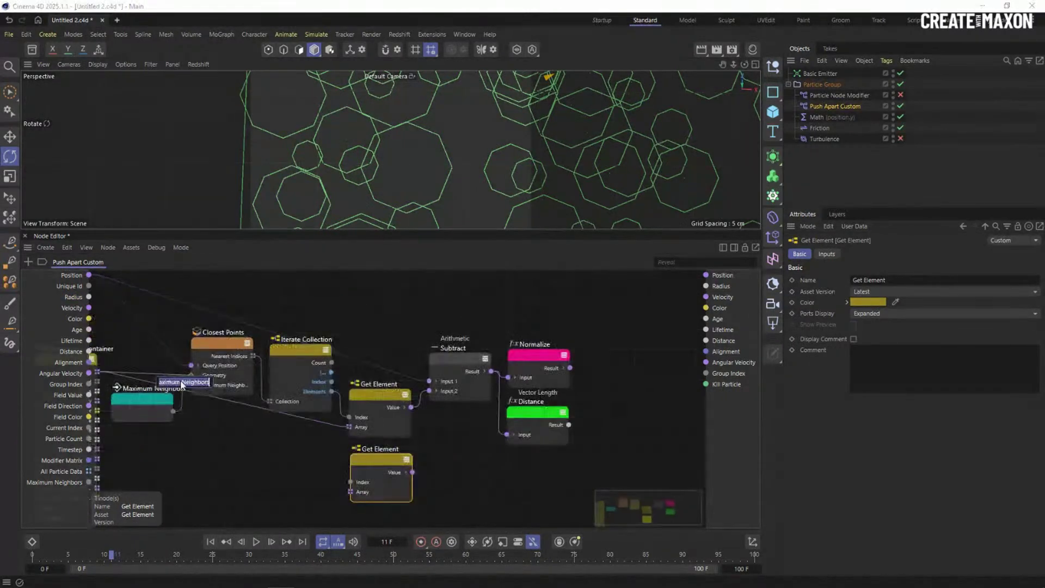
{"action": "left_click", "coordinate": [142, 400]}
{"action": "middle_click_drag", "start_coordinate": [170, 352], "coordinate": [263, 306]}
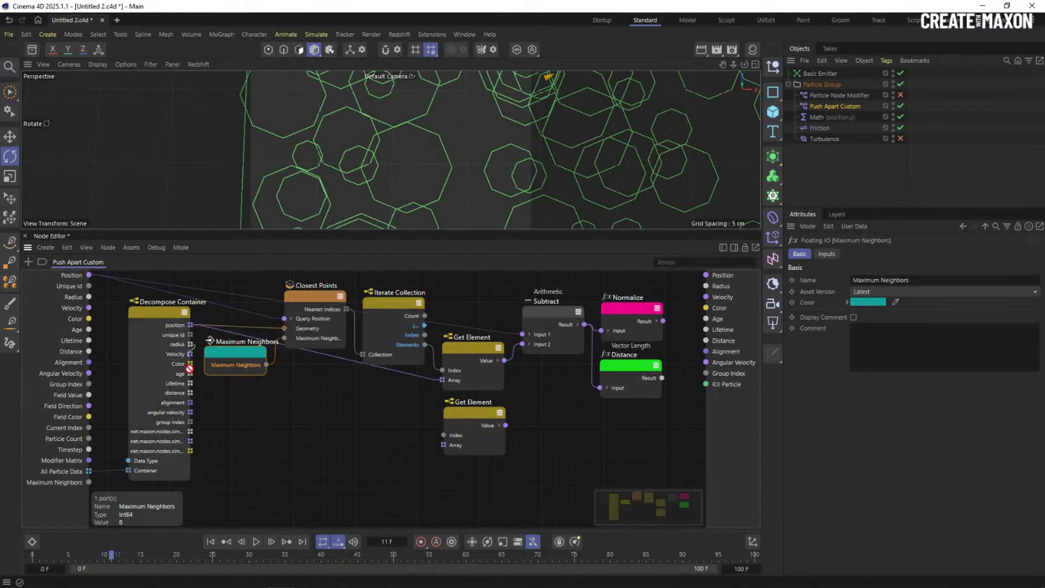
{"action": "left_click_drag", "start_coordinate": [266, 365], "coordinate": [454, 447]}
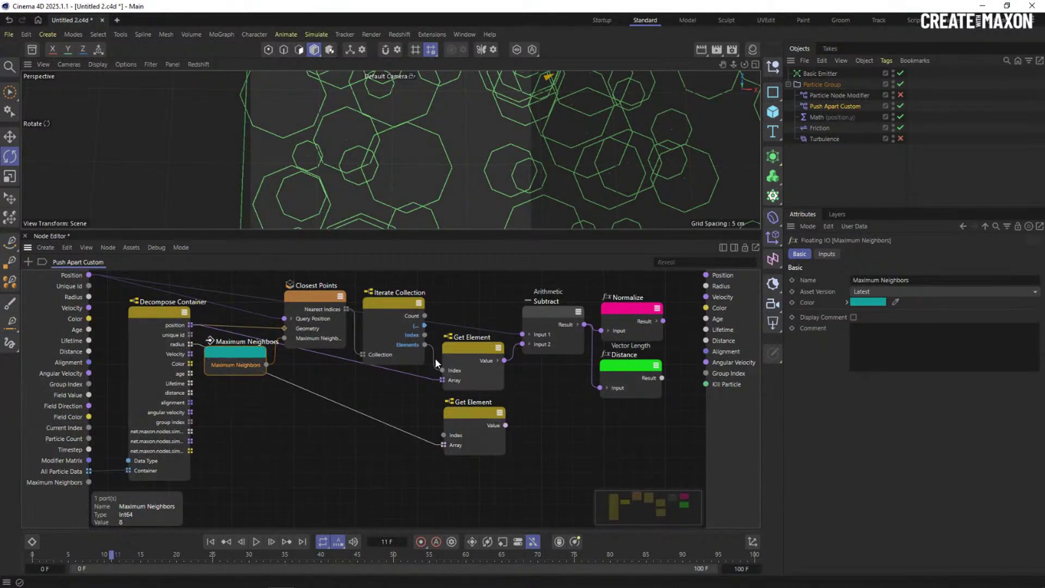
{"action": "left_click_drag", "start_coordinate": [424, 345], "coordinate": [485, 419]}
{"action": "middle_click_drag", "start_coordinate": [551, 416], "coordinate": [526, 417]}
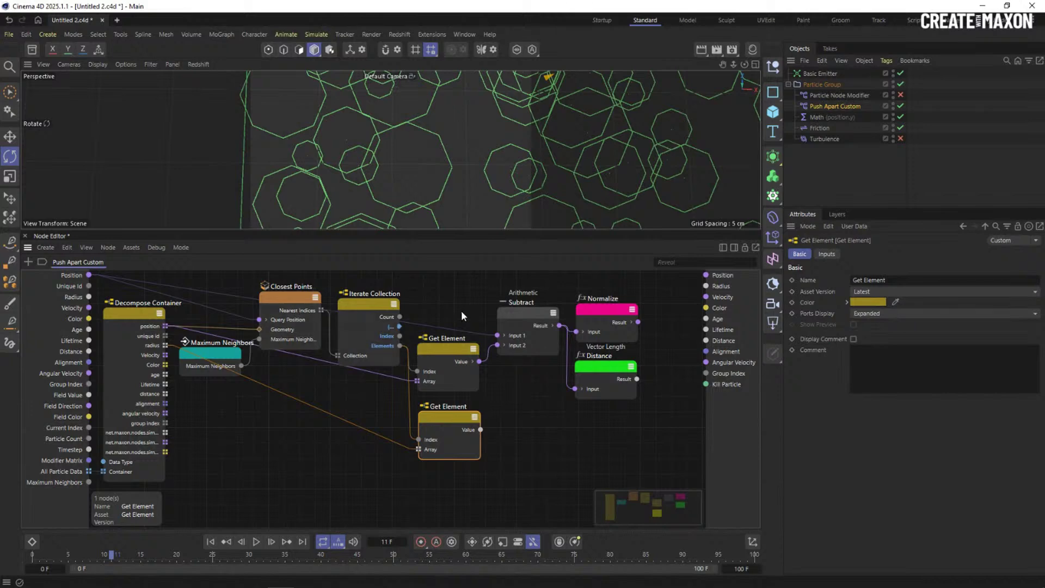
Add an arithmetic Add node beside the lower Get Element node
{"action": "middle_click_drag", "start_coordinate": [475, 275], "coordinate": [434, 297]}
{"action": "scroll", "coordinate": [381, 321], "scroll_direction": "down", "scroll_amount": 1}
{"action": "middle_click_drag", "start_coordinate": [377, 316], "coordinate": [370, 318]}
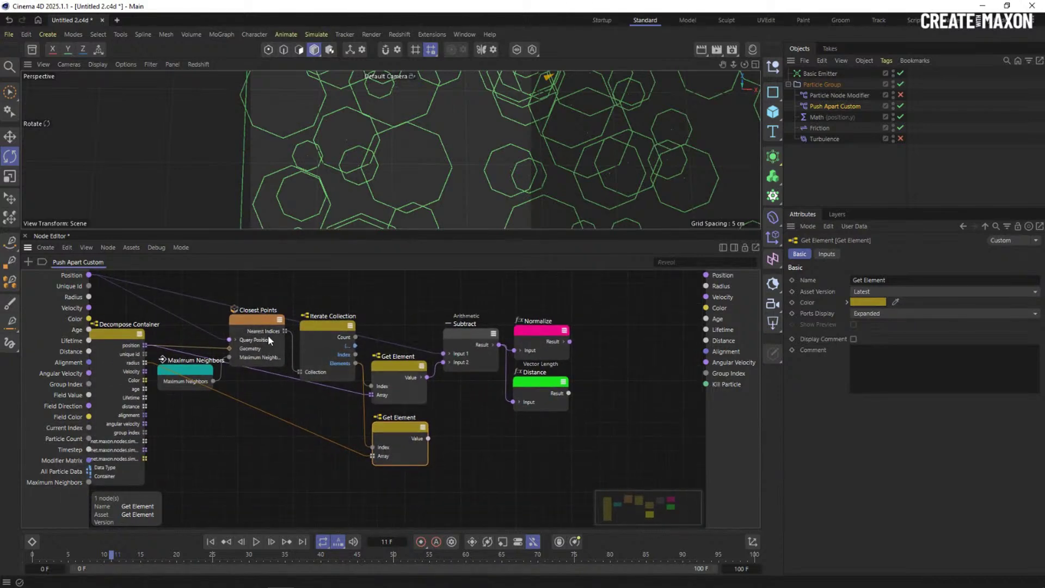
{"action": "double_click", "coordinate": [456, 435]}
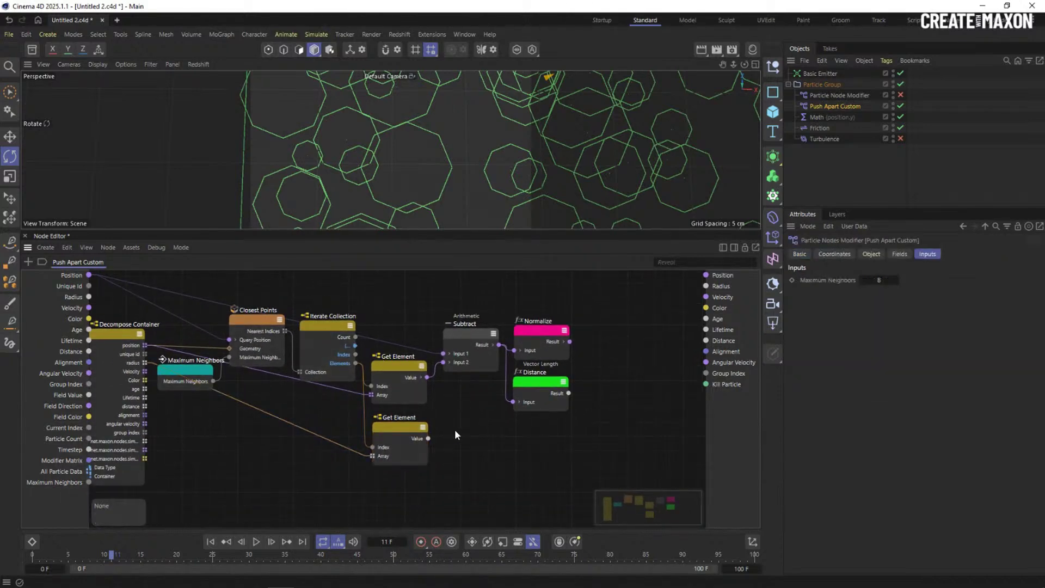
{"action": "type", "text": "add"}
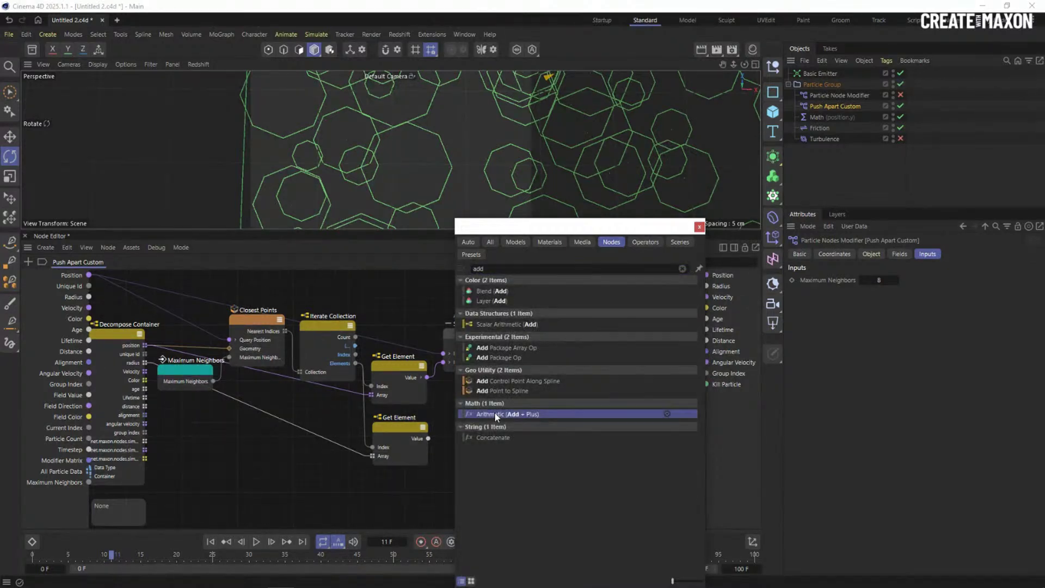
{"action": "left_click", "coordinate": [494, 411]}
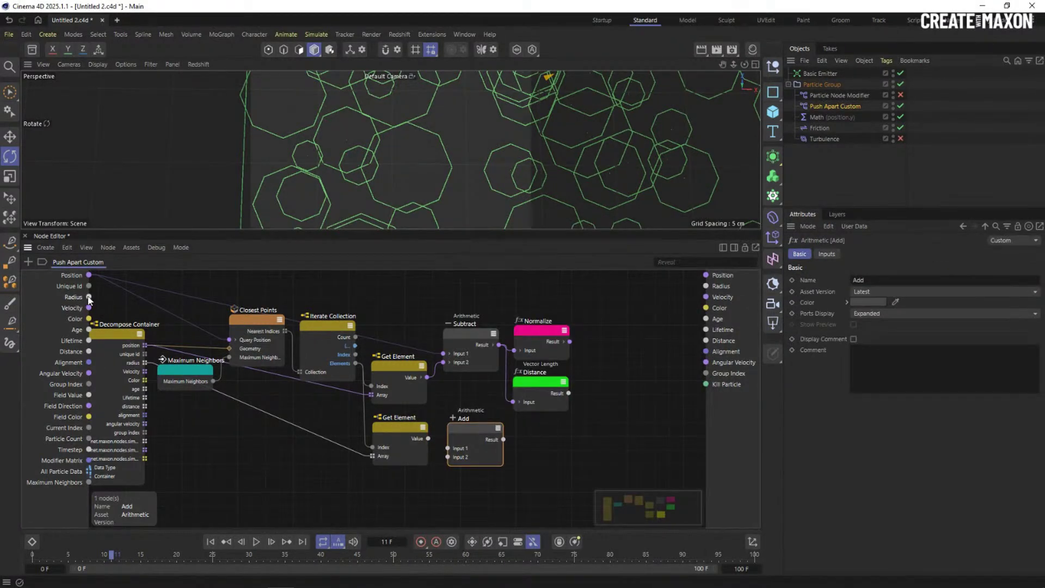
Connect the particle Radius to the Add node's Input 1 and the lower Get Element's Value to Input 2, leaving room between the nodes
{"action": "left_click_drag", "start_coordinate": [88, 297], "coordinate": [453, 449]}
{"action": "left_click_drag", "start_coordinate": [470, 429], "coordinate": [471, 419]}
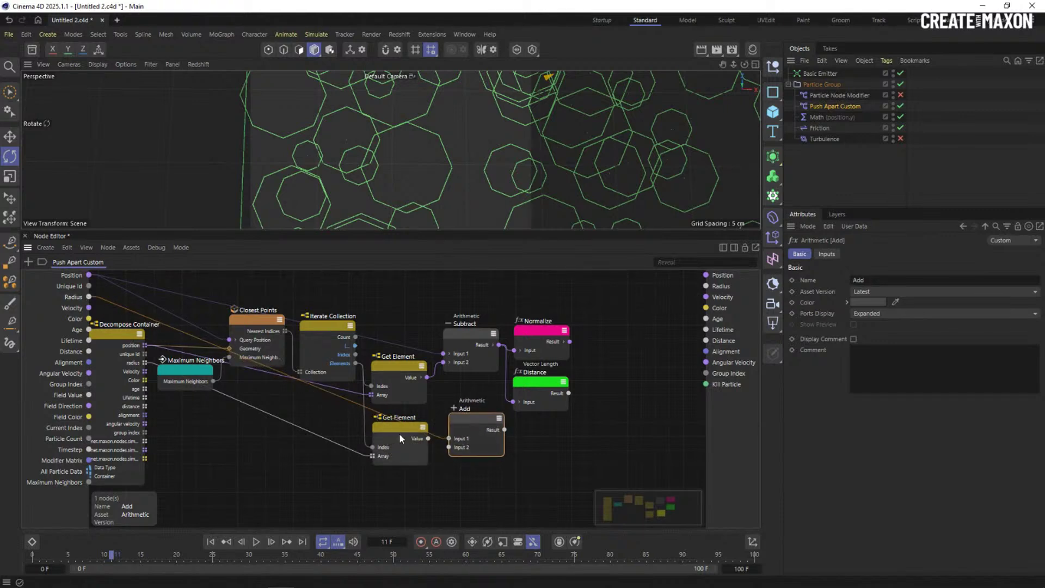
{"action": "left_click_drag", "start_coordinate": [400, 433], "coordinate": [472, 432]}
Rename the Add node to Max Distance
{"action": "double_click", "coordinate": [472, 432]}
{"action": "type", "text": "M"}
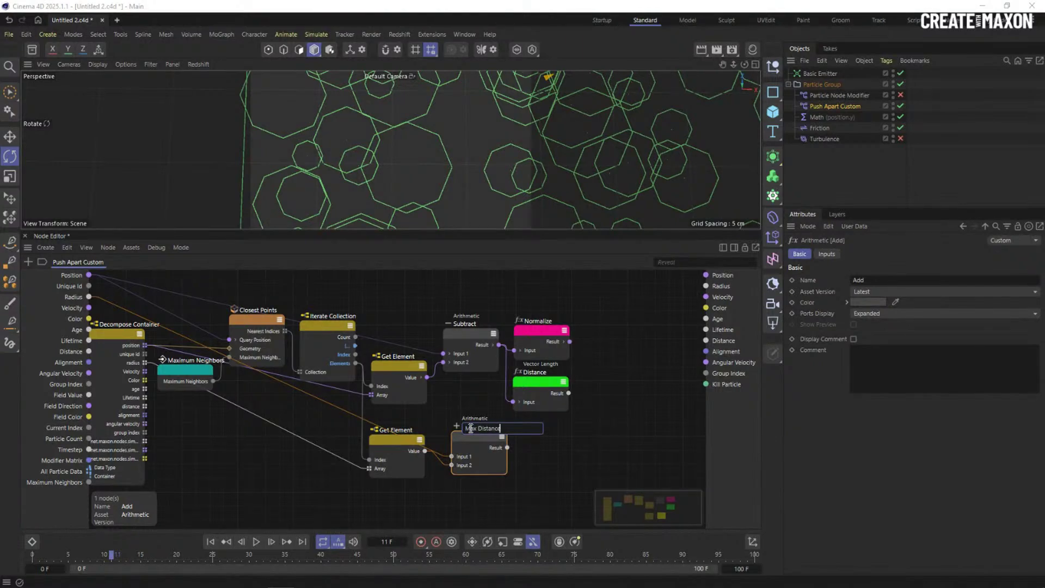
{"action": "type", "text": "ax Distance"}
{"action": "key", "text": "Return"}
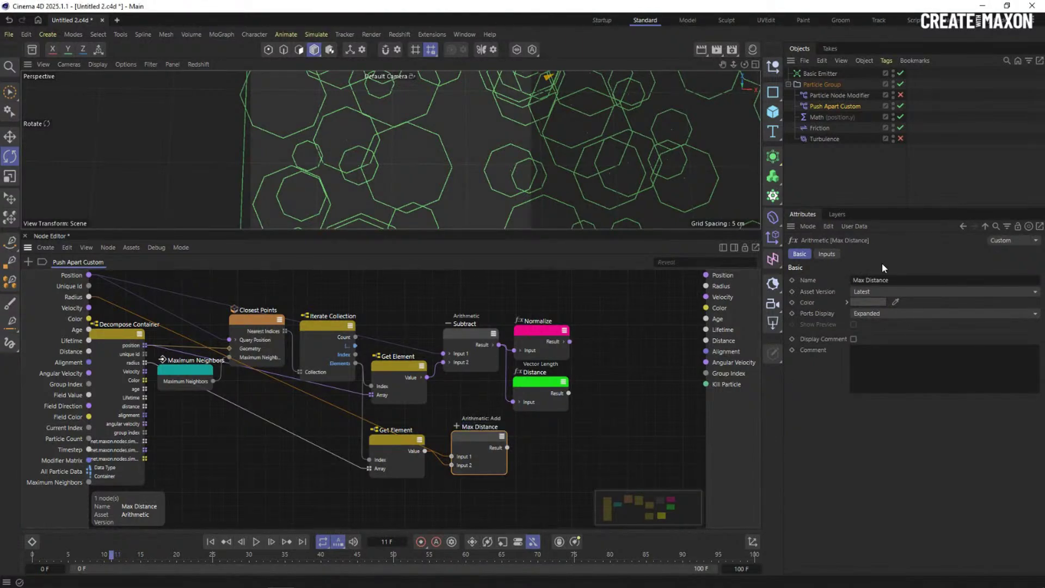
Check the Max Distance color in the presentation, then set the Max Distance node's color to amber, RGB 255, 196, 0, in Cinema 4D
{"action": "key", "text": "alt+Tab"}
{"action": "key", "text": "alt+Tab"}
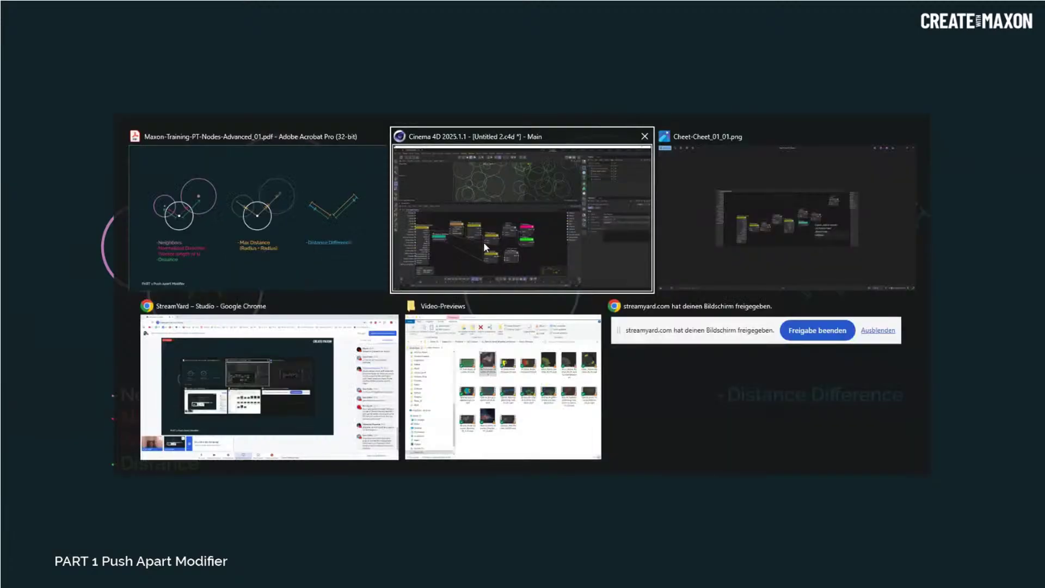
{"action": "left_click", "coordinate": [851, 303]}
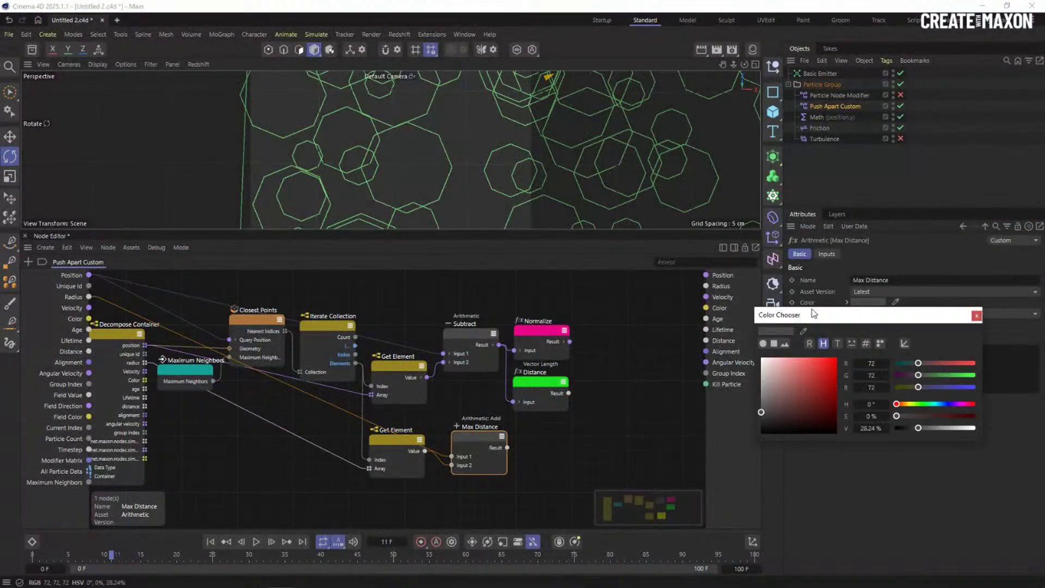
{"action": "left_click_drag", "start_coordinate": [910, 405], "coordinate": [907, 405]}
{"action": "left_click_drag", "start_coordinate": [817, 377], "coordinate": [839, 356]}
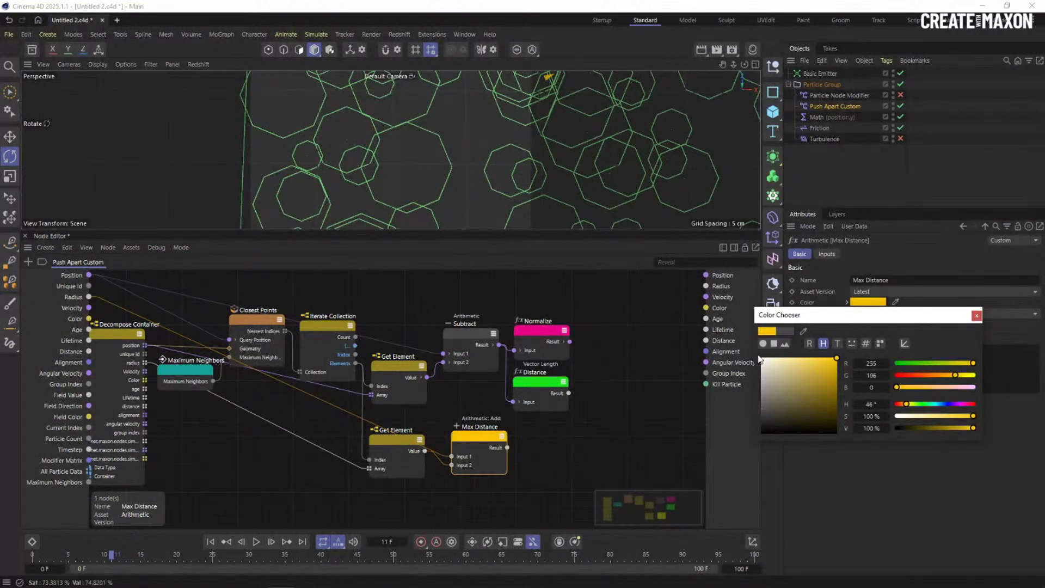
{"action": "left_click", "coordinate": [977, 316]}
Check the Distance Difference slide, then in Cinema 4D add a Subtract node with Max Distance in Input 1 and Distance in Input 2
{"action": "middle_click_drag", "start_coordinate": [579, 410], "coordinate": [535, 407]}
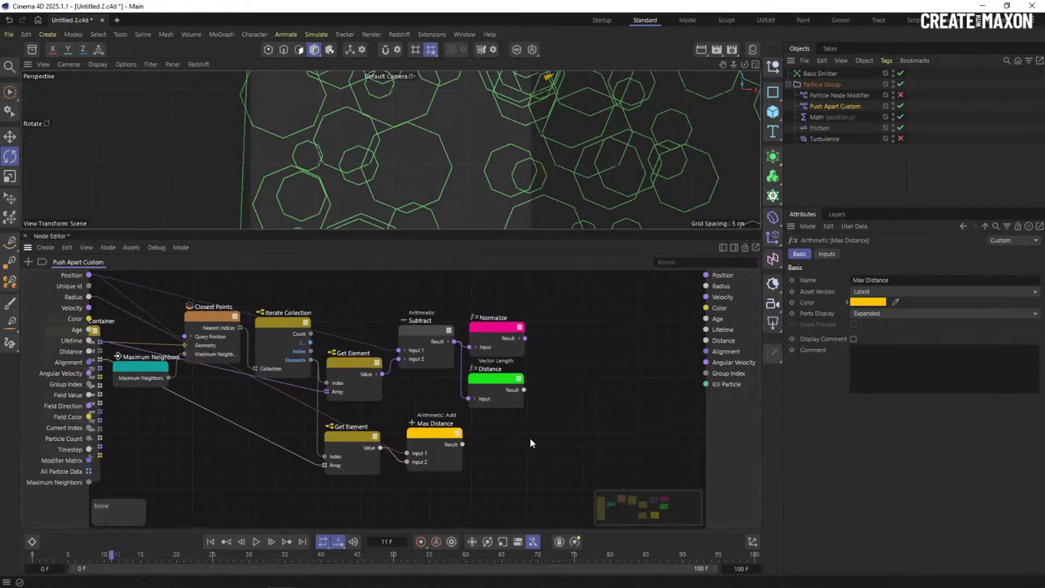
{"action": "left_click", "coordinate": [531, 436]}
{"action": "key", "text": "alt+Tab"}
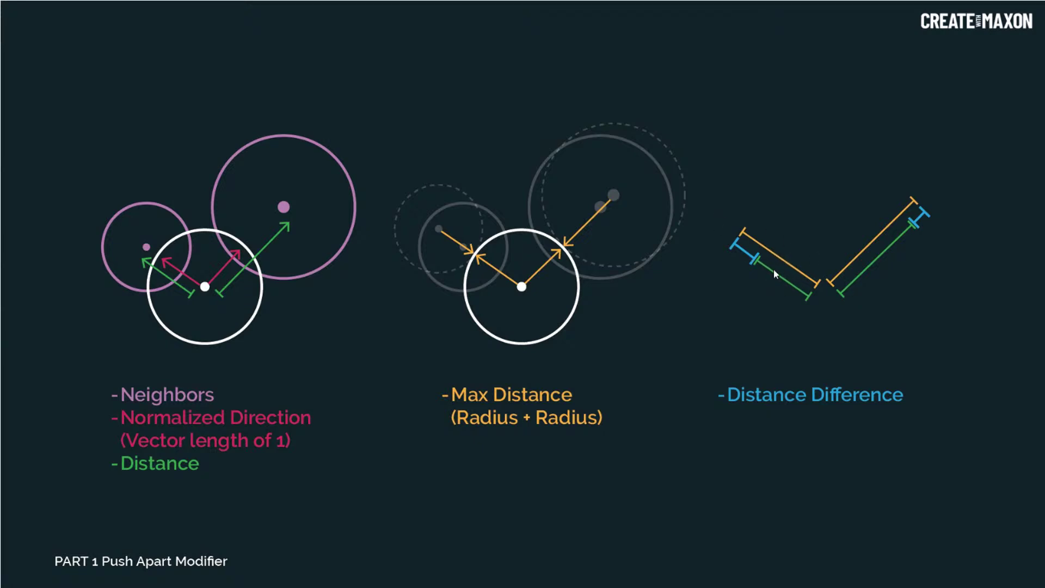
{"action": "key", "text": "alt+Tab"}
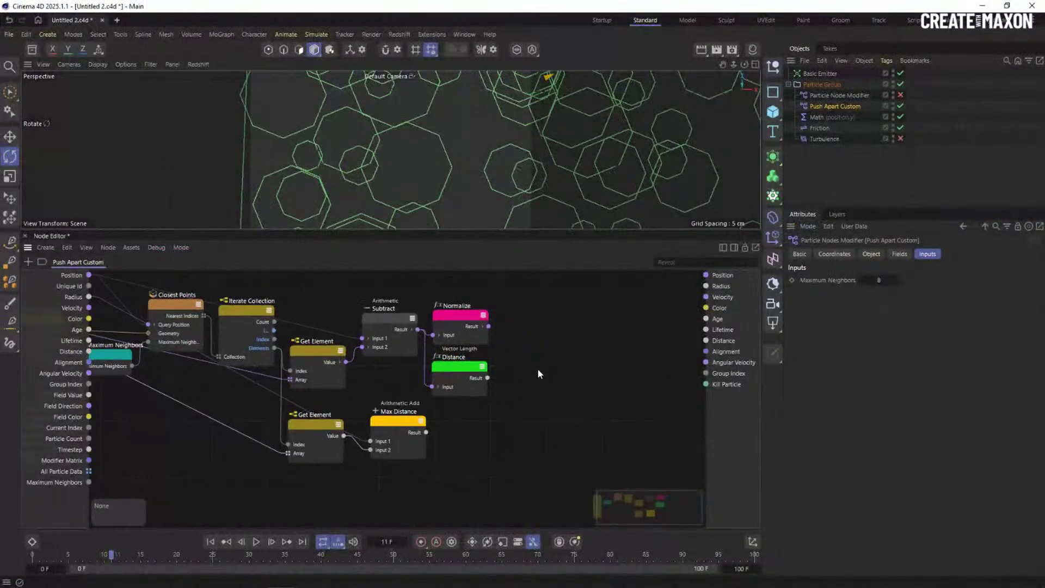
{"action": "key", "text": "shift+c"}
{"action": "type", "text": "su"}
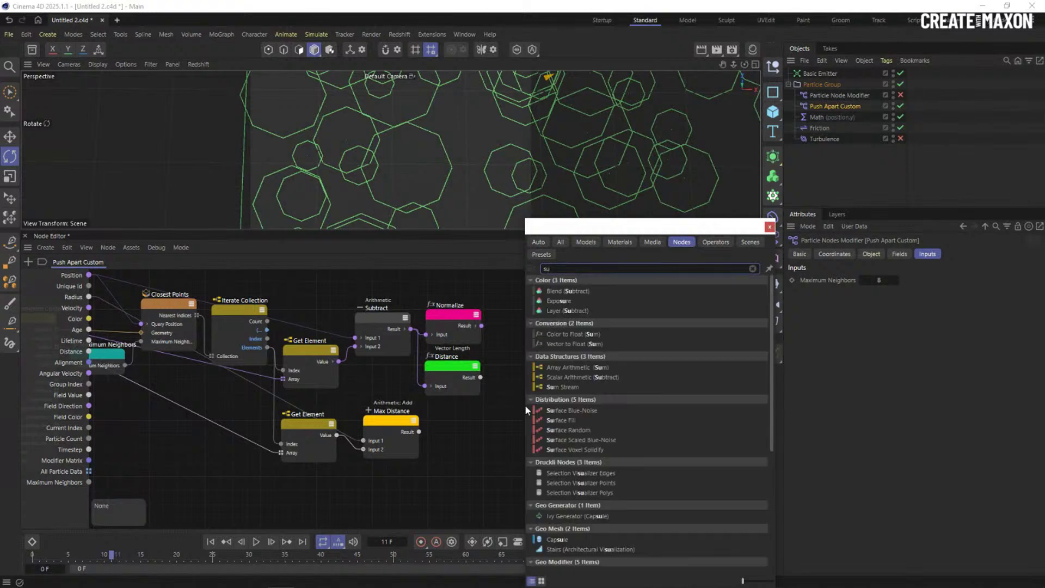
{"action": "type", "text": "b"}
{"action": "double_click", "coordinate": [609, 412]}
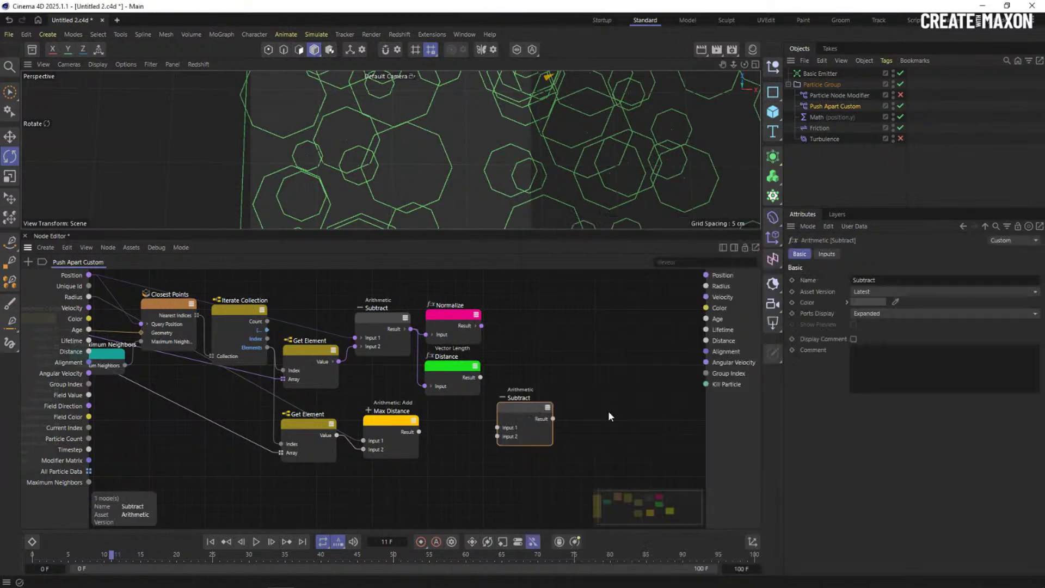
{"action": "left_click_drag", "start_coordinate": [512, 416], "coordinate": [538, 415]}
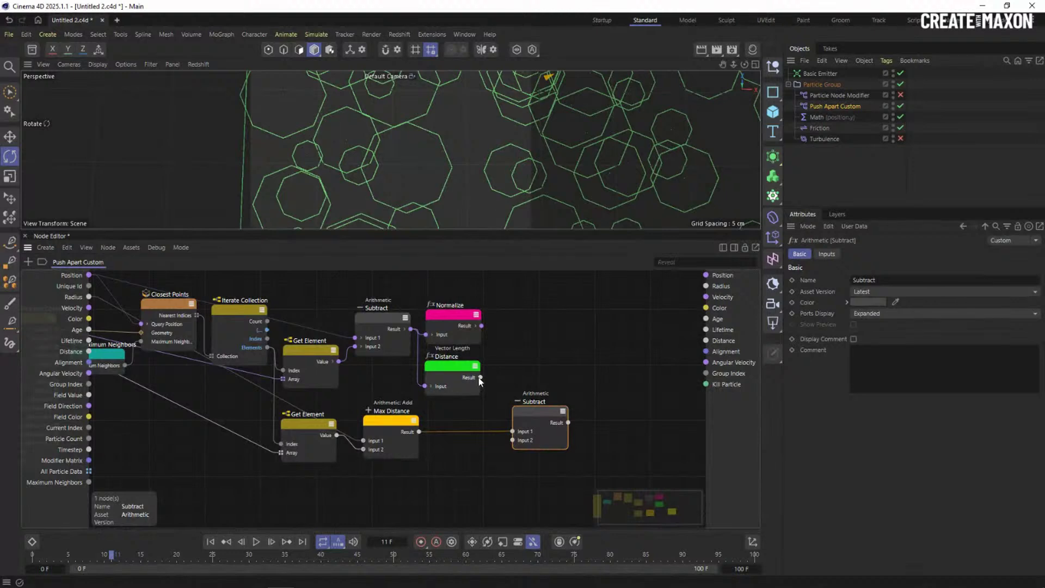
{"action": "left_click_drag", "start_coordinate": [480, 377], "coordinate": [512, 423]}
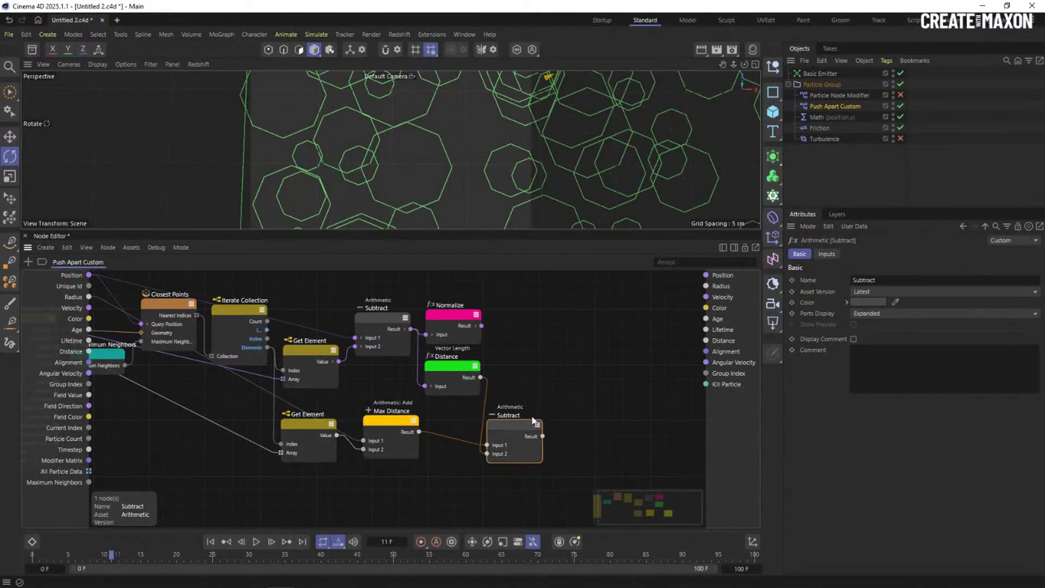
Set the new Subtract node's color to blue and rename it Differnc
{"action": "left_click", "coordinate": [862, 302]}
{"action": "left_click", "coordinate": [940, 404]}
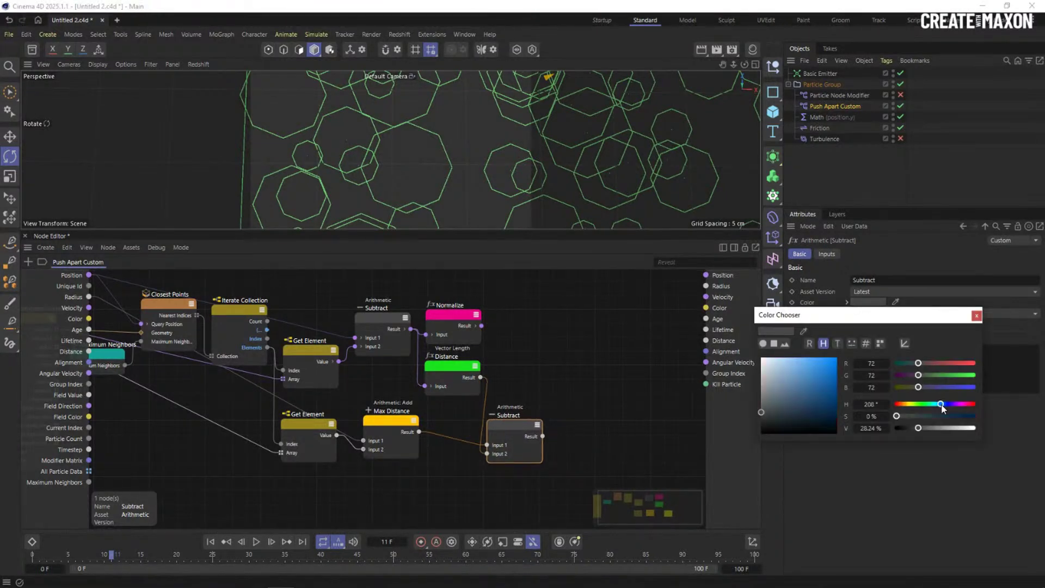
{"action": "left_click_drag", "start_coordinate": [777, 386], "coordinate": [820, 366]}
{"action": "left_click", "coordinate": [978, 314]}
{"action": "left_click_drag", "start_coordinate": [506, 434], "coordinate": [509, 422]}
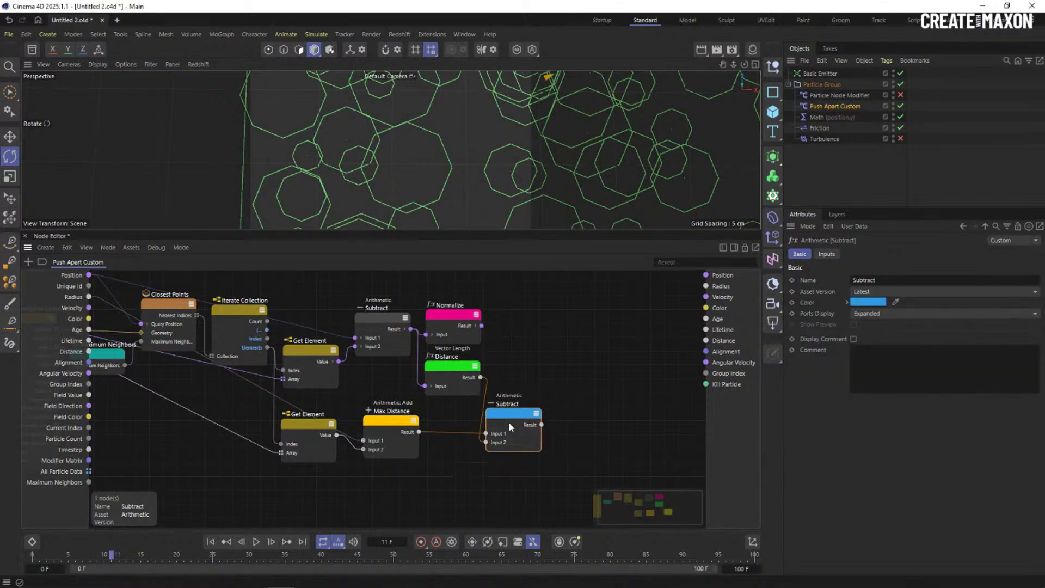
{"action": "double_click", "coordinate": [514, 403]}
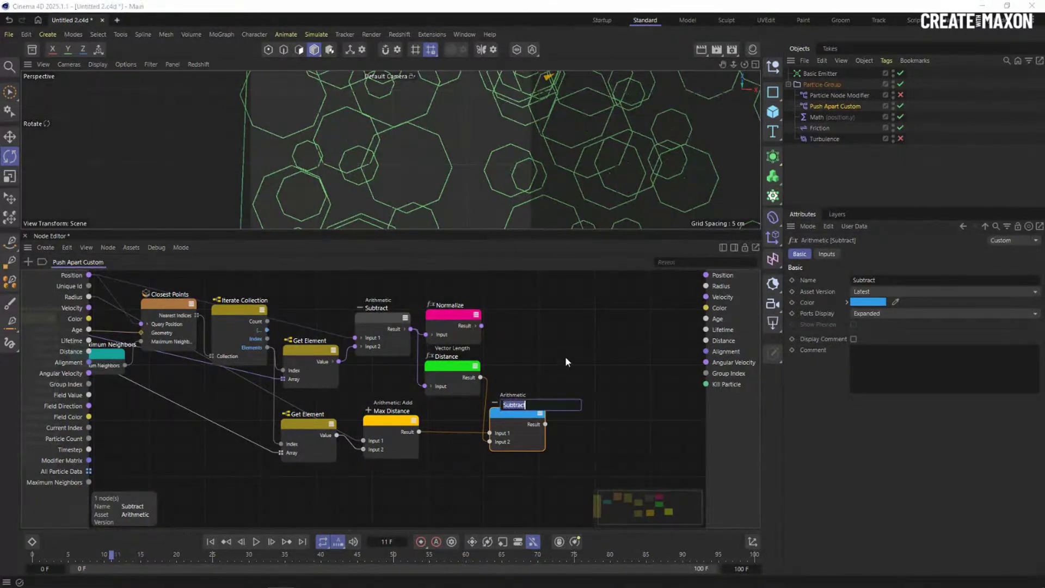
{"action": "type", "text": "Differnc"}
{"action": "key", "text": "Return"}
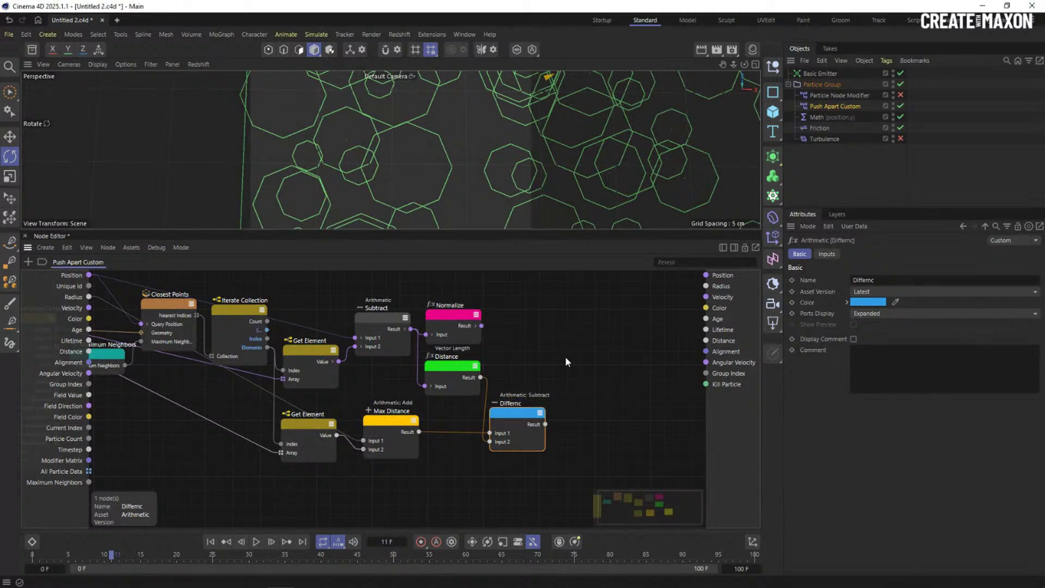
Check the slide on Normalized Direction x Distance Difference, then add a Scale node beyond the Normalize node in Cinema 4D
{"action": "key", "text": "alt+Tab"}
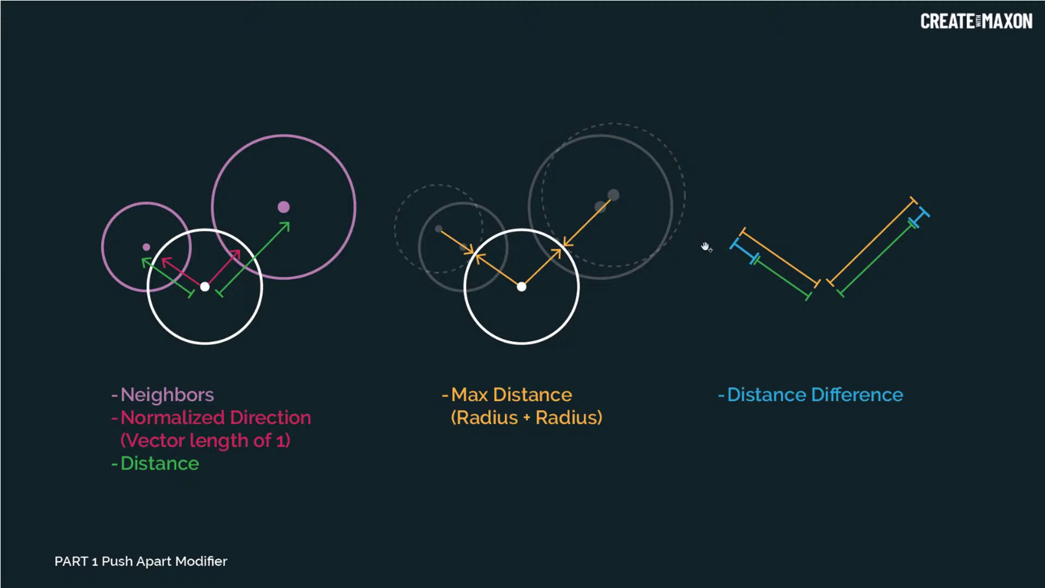
{"action": "left_click", "coordinate": [453, 235]}
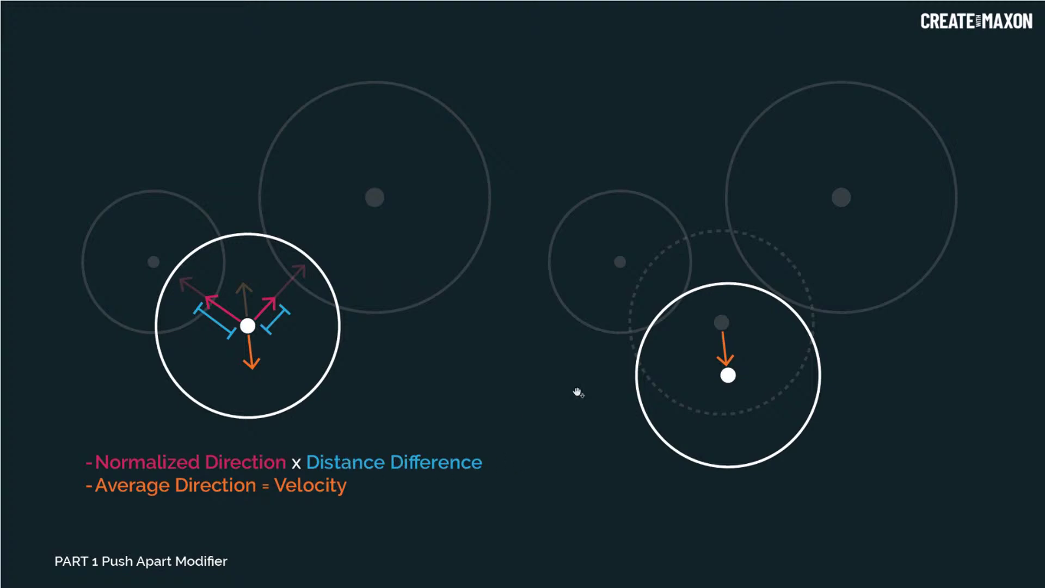
{"action": "key", "text": "alt+Tab"}
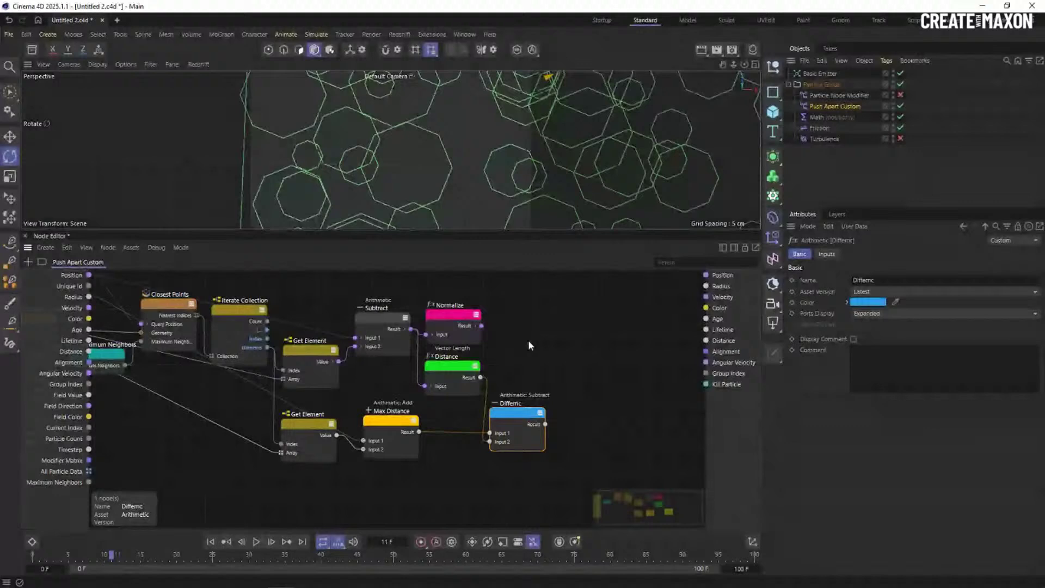
{"action": "middle_click_drag", "start_coordinate": [574, 319], "coordinate": [539, 331]}
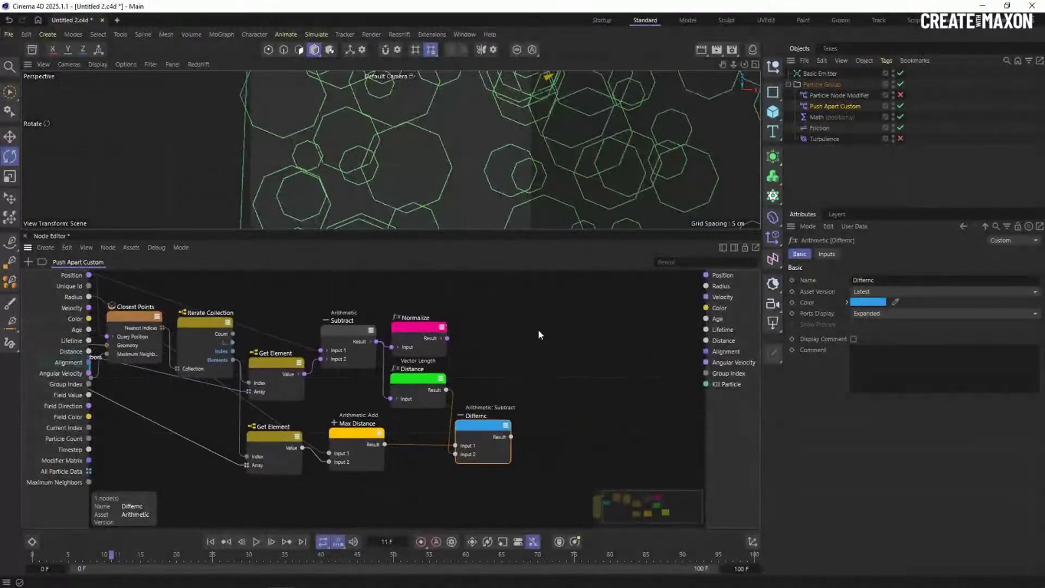
{"action": "left_click_drag", "start_coordinate": [425, 329], "coordinate": [426, 320]}
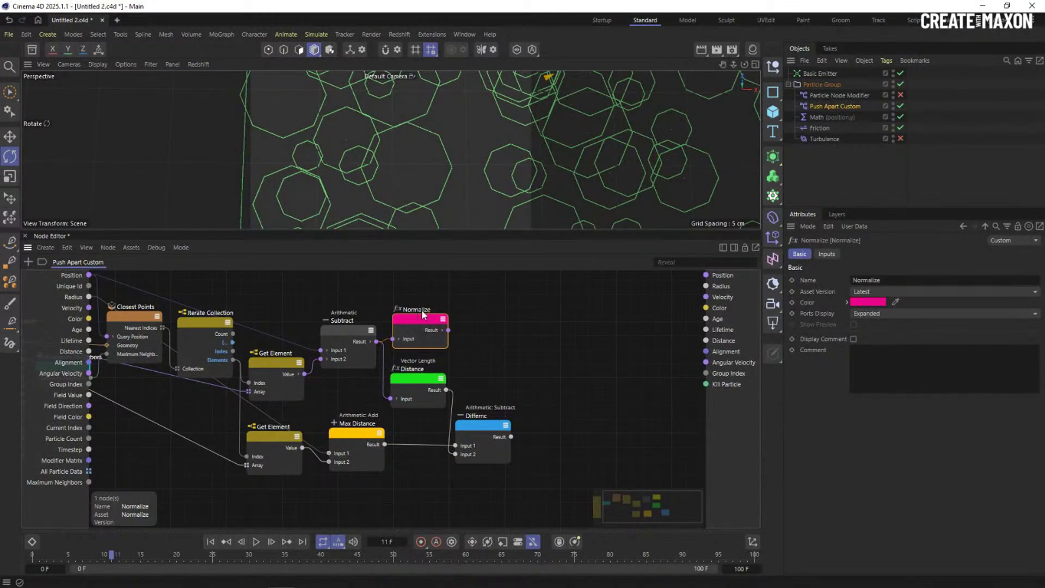
{"action": "double_click", "coordinate": [522, 344]}
{"action": "type", "text": "scale"}
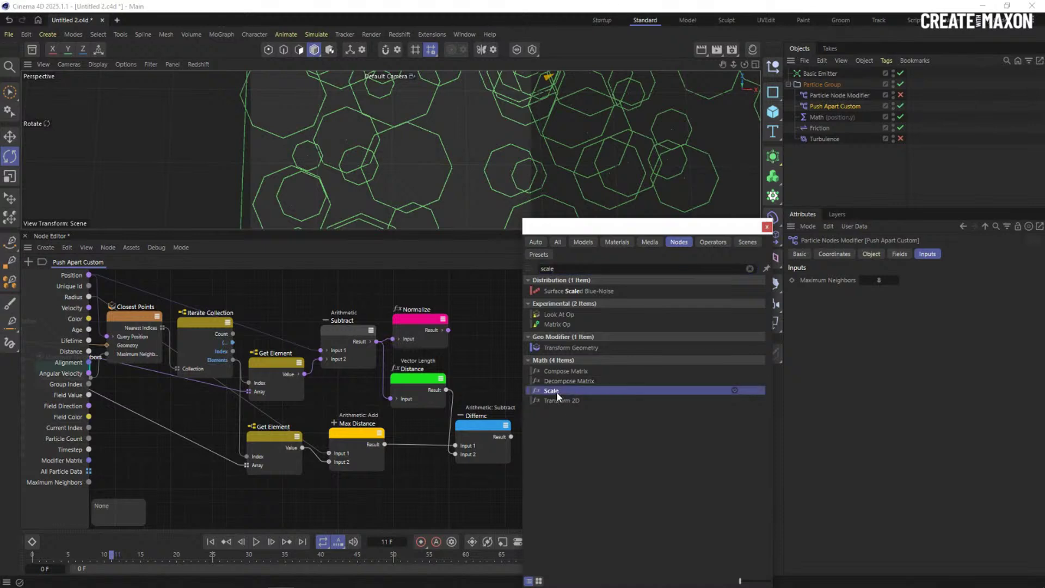
{"action": "left_click", "coordinate": [552, 391]}
Set the Scale node's data type to Vector, then connect Normalize to its Input 1 and Differnc to its Input 2
{"action": "left_click", "coordinate": [826, 254]}
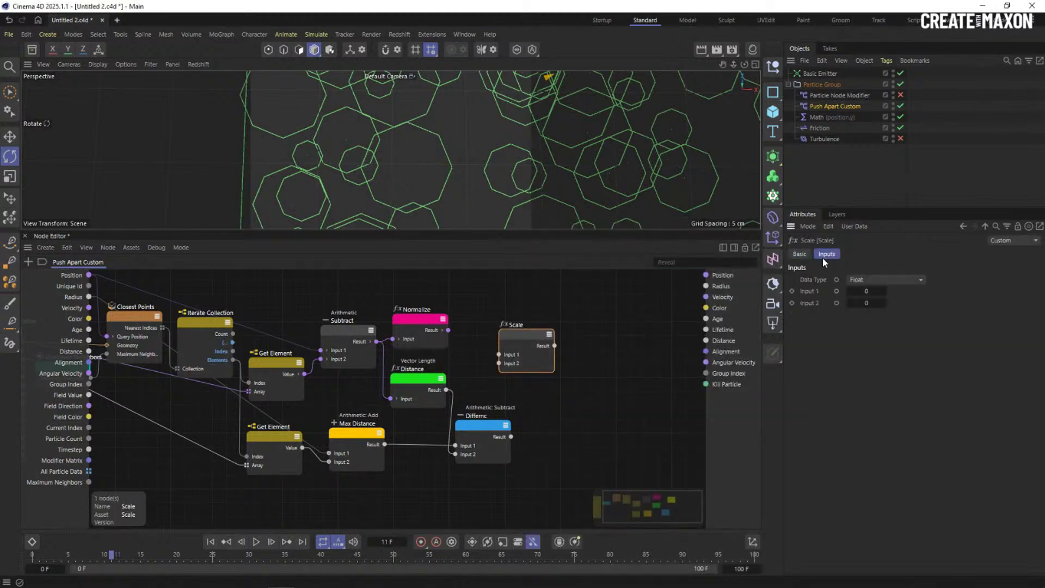
{"action": "left_click", "coordinate": [864, 280]}
{"action": "left_click", "coordinate": [849, 354]}
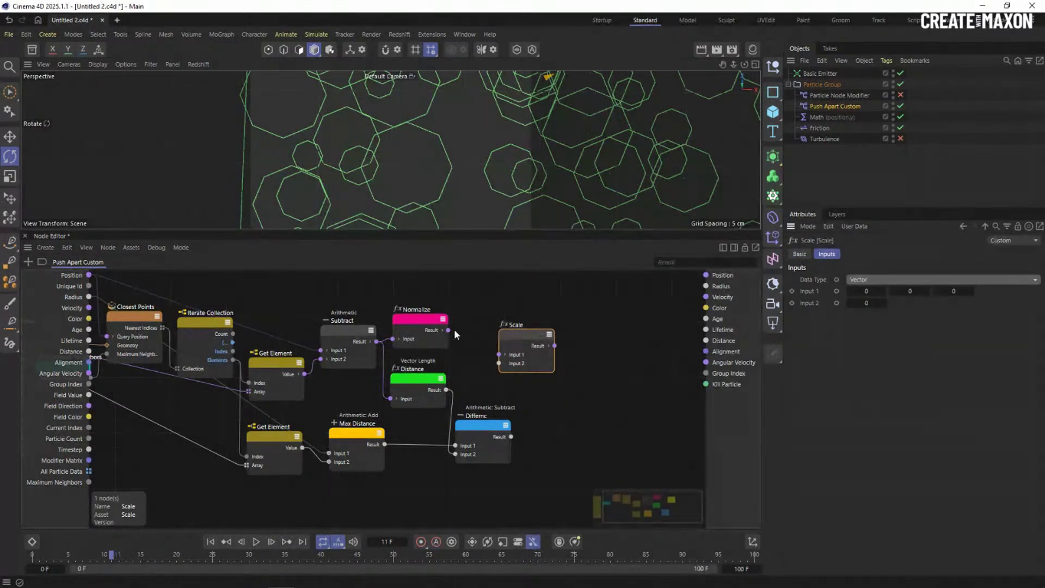
{"action": "left_click_drag", "start_coordinate": [448, 330], "coordinate": [566, 351]}
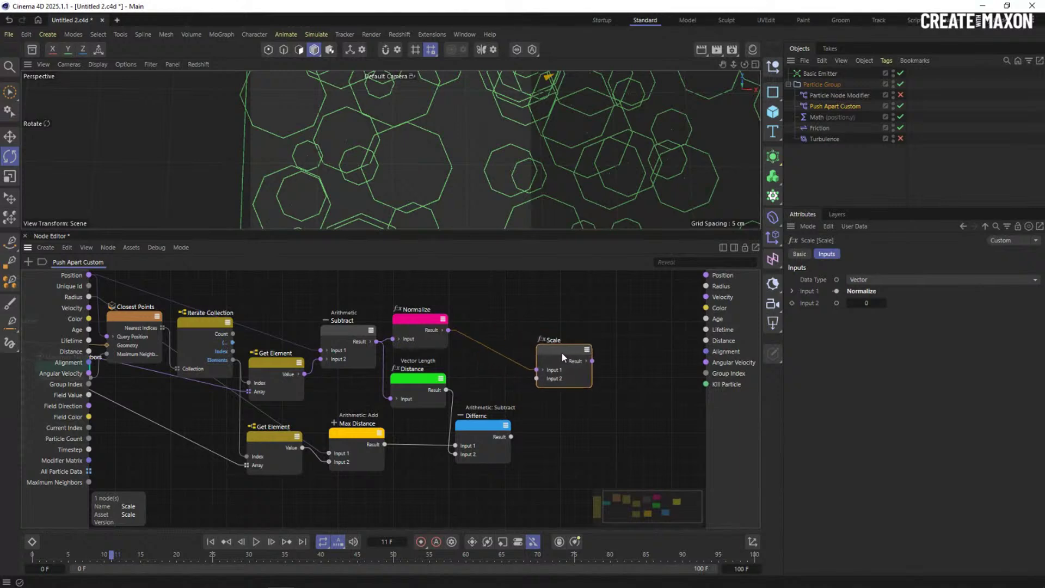
{"action": "left_click", "coordinate": [471, 428]}
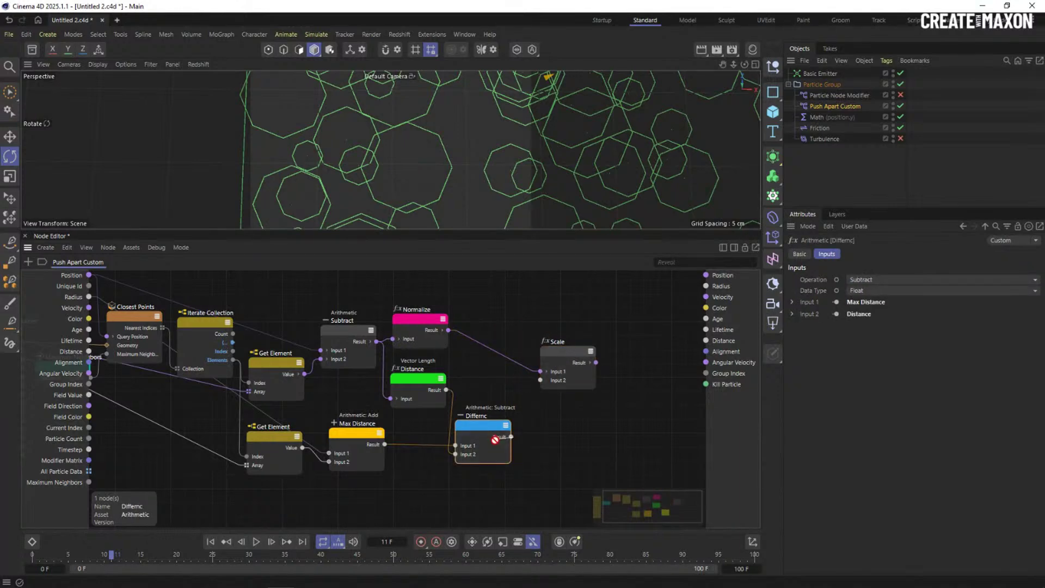
{"action": "left_click_drag", "start_coordinate": [510, 436], "coordinate": [540, 380]}
Check the Average Direction slide in the presentation, then move the Iterate Collection node higher in the Cinema 4D node graph
{"action": "key", "text": "alt+Tab"}
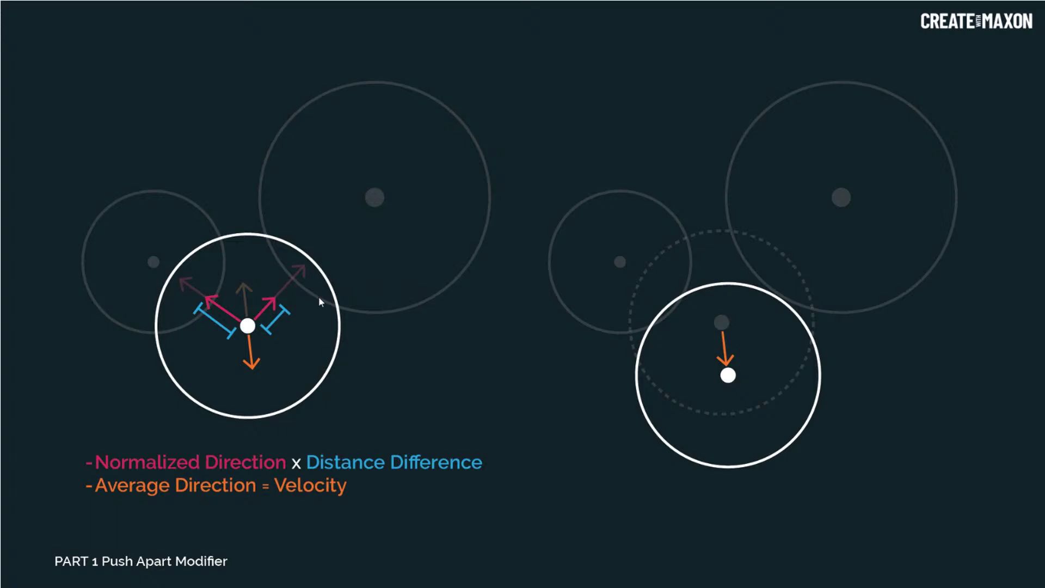
{"action": "key", "text": "alt+Tab"}
{"action": "middle_click_drag", "start_coordinate": [438, 306], "coordinate": [472, 316]}
{"action": "scroll", "coordinate": [344, 355], "scroll_direction": "down", "scroll_amount": 1}
{"action": "left_click_drag", "start_coordinate": [235, 344], "coordinate": [234, 310]}
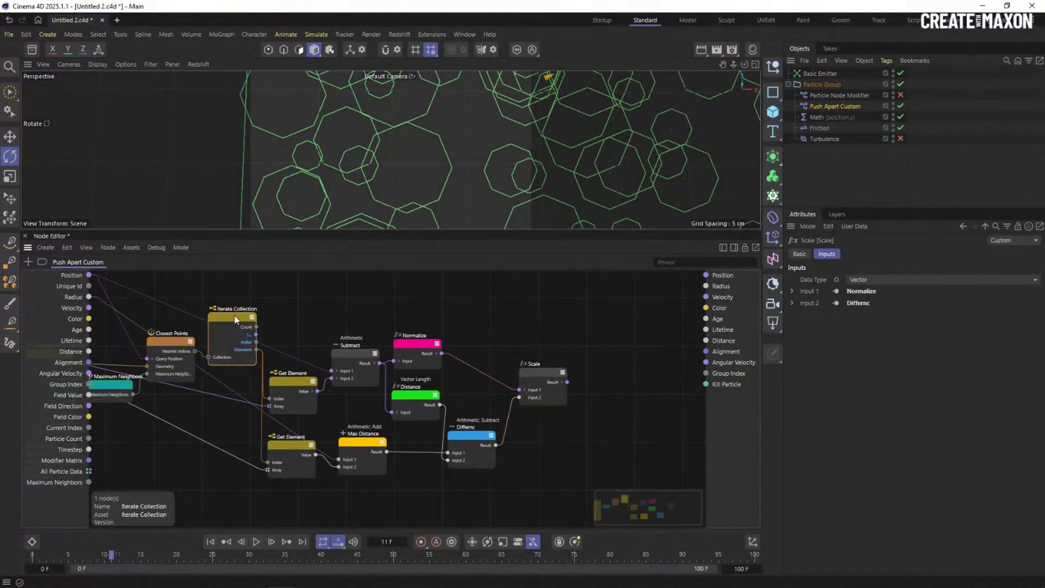
{"action": "scroll", "coordinate": [252, 332], "scroll_direction": "up", "scroll_amount": 1}
{"action": "middle_click_drag", "start_coordinate": [282, 334], "coordinate": [221, 311]}
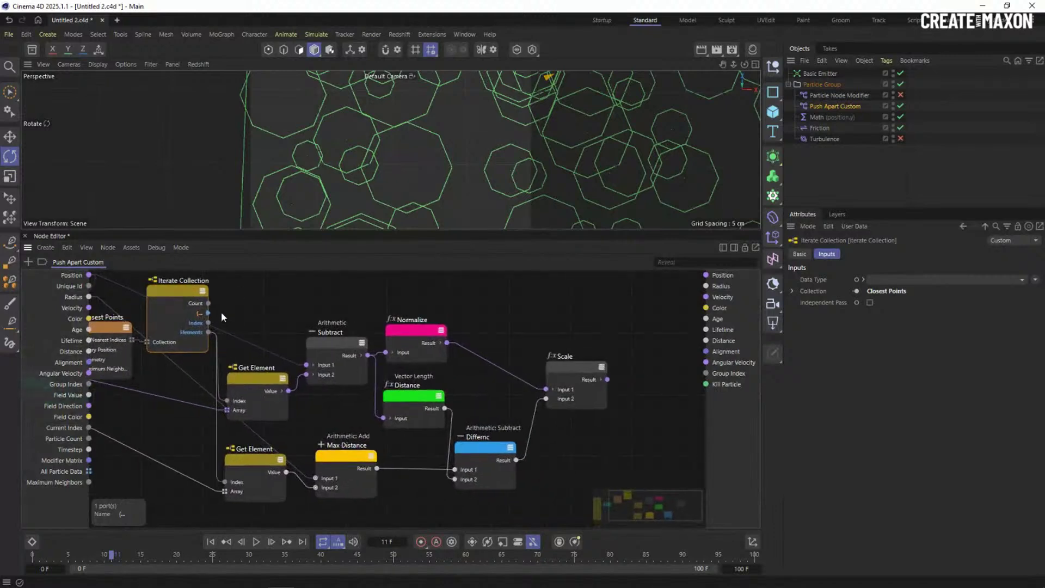
{"action": "scroll", "coordinate": [219, 313], "scroll_direction": "up", "scroll_amount": 1}
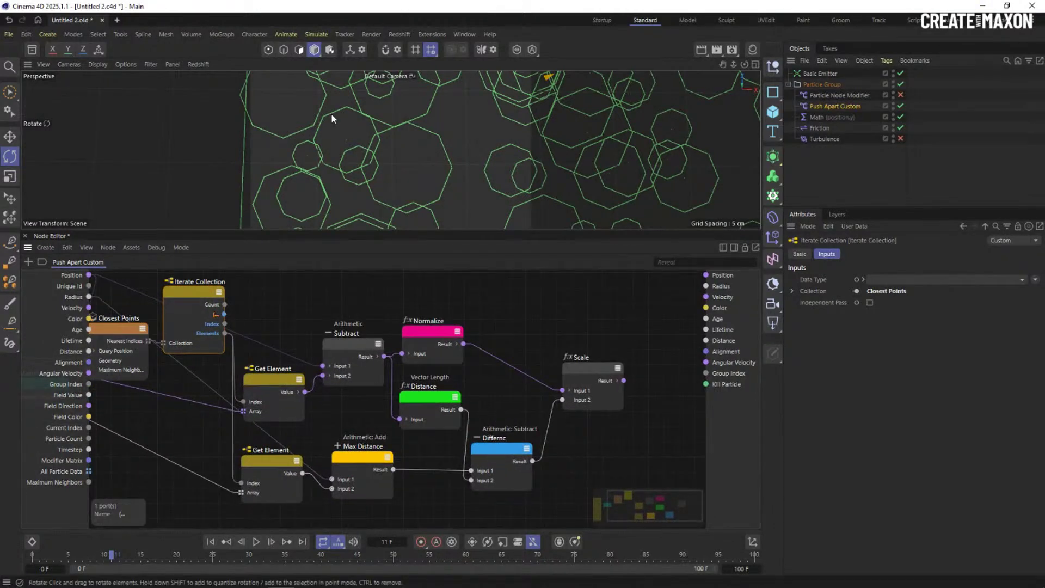
Add an Assemble Collection node to the graph above and beyond the Scale node
{"action": "left_click", "coordinate": [607, 381]}
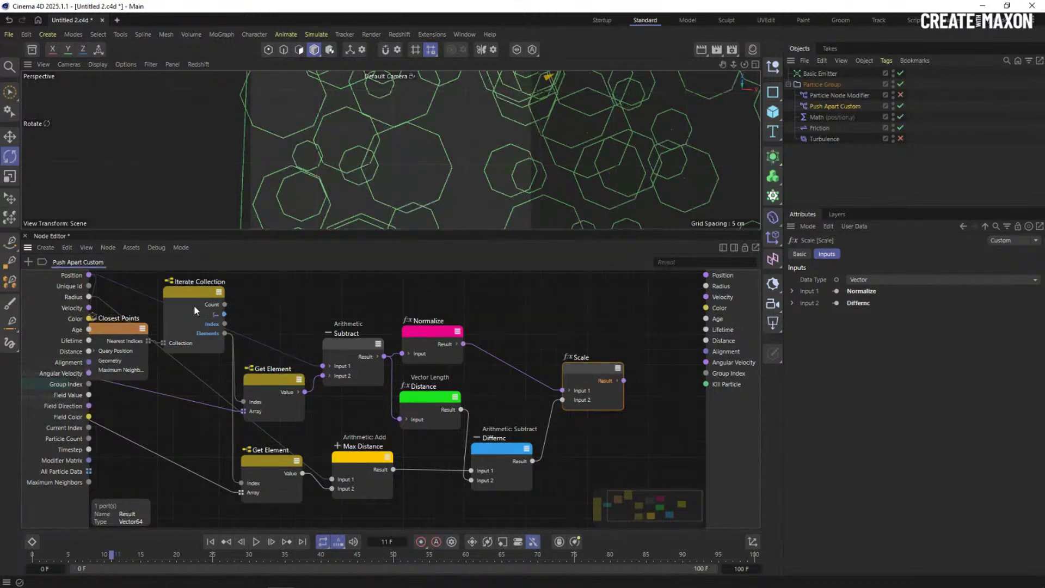
{"action": "scroll", "coordinate": [572, 306], "scroll_direction": "down", "scroll_amount": 3}
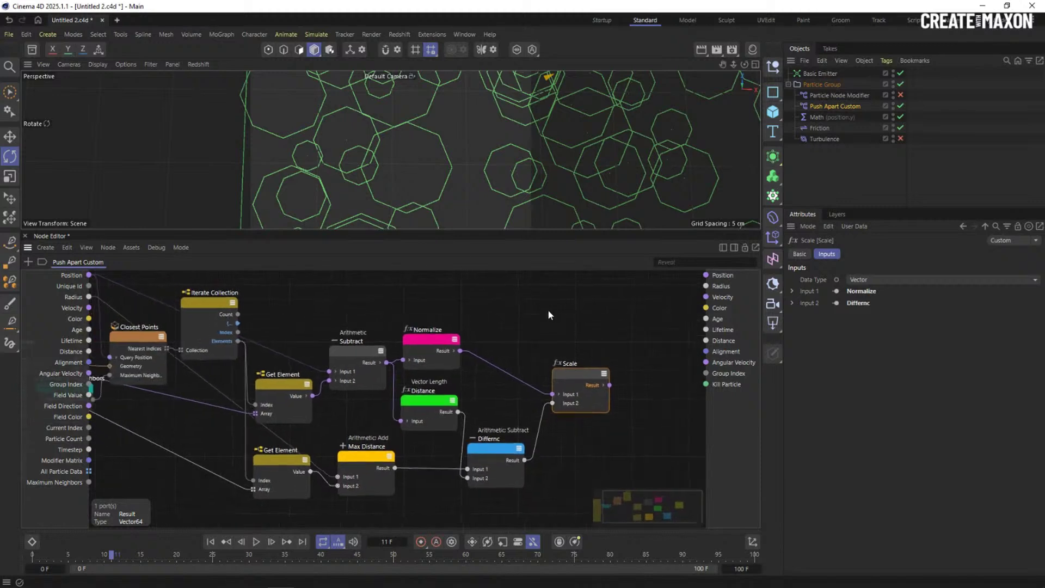
{"action": "left_click", "coordinate": [603, 315]}
{"action": "double_click", "coordinate": [603, 313]}
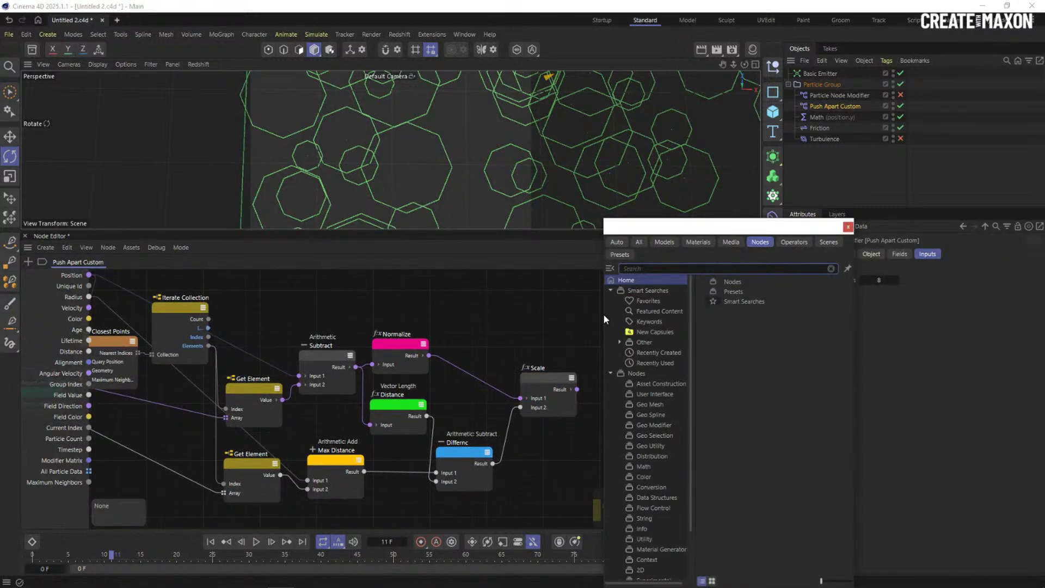
{"action": "type", "text": "as"}
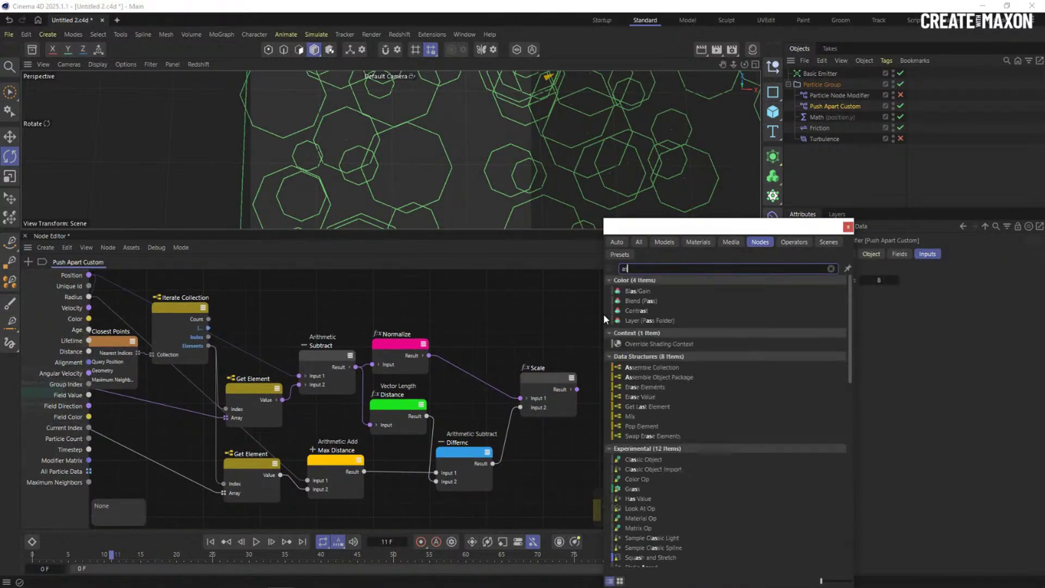
{"action": "type", "text": "se"}
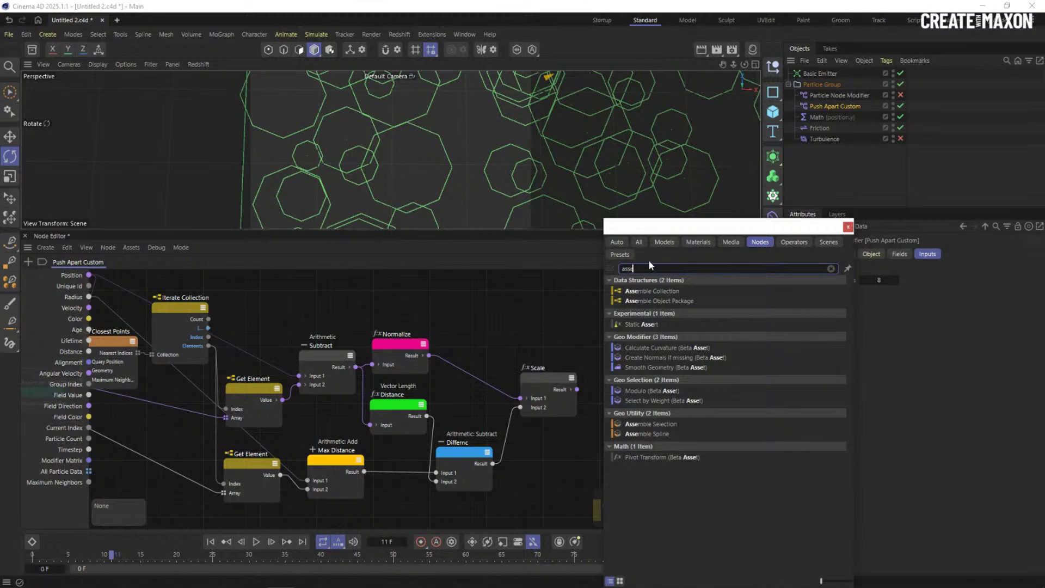
{"action": "double_click", "coordinate": [652, 292]}
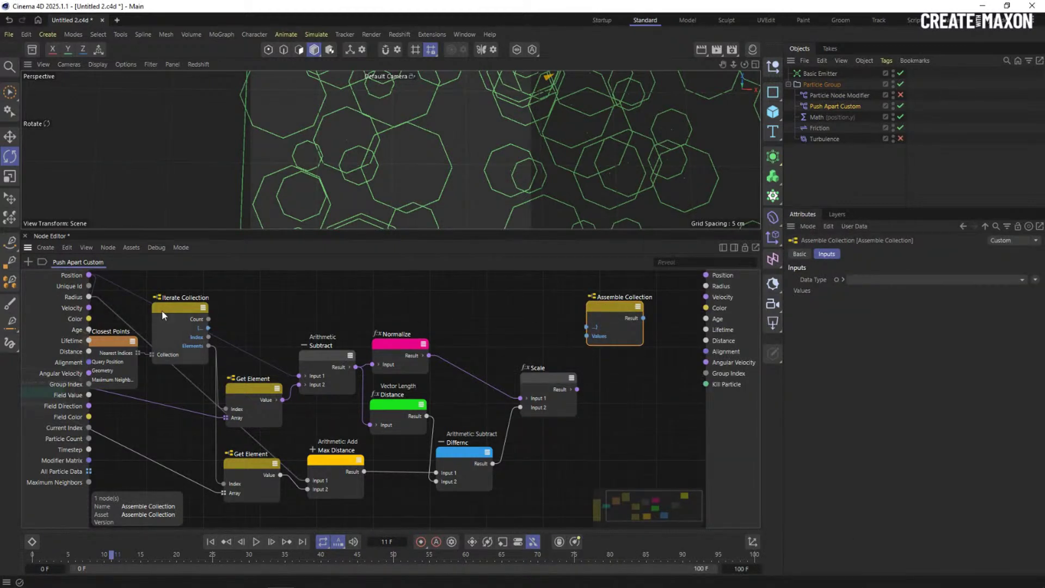
Nudge the Iterate Collection node and connect its iteration context output to the matching context input of Assemble Collection
{"action": "left_click", "coordinate": [183, 302]}
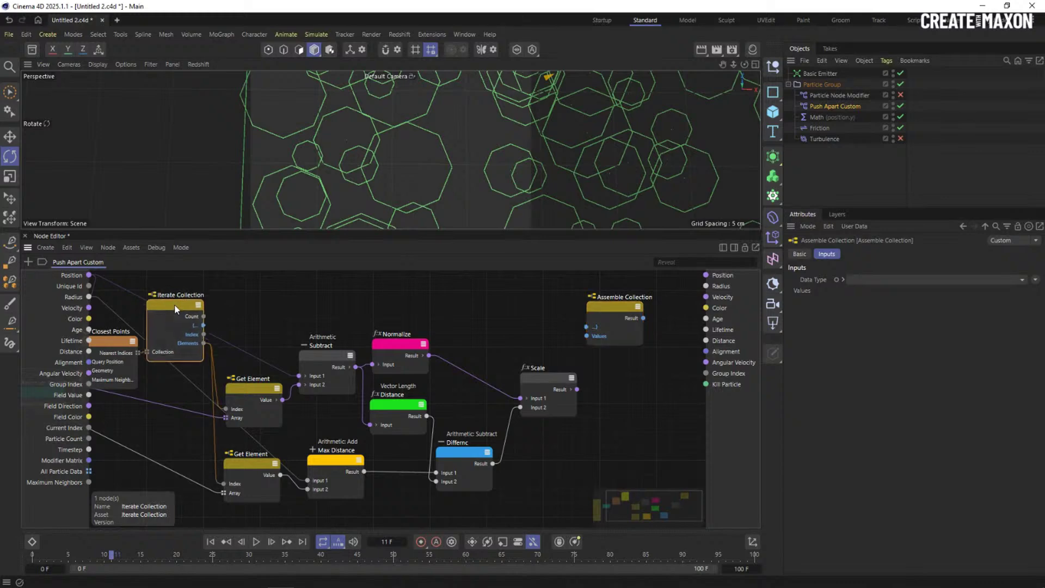
{"action": "left_click", "coordinate": [613, 321]}
{"action": "scroll", "coordinate": [609, 319], "scroll_direction": "up", "scroll_amount": 5}
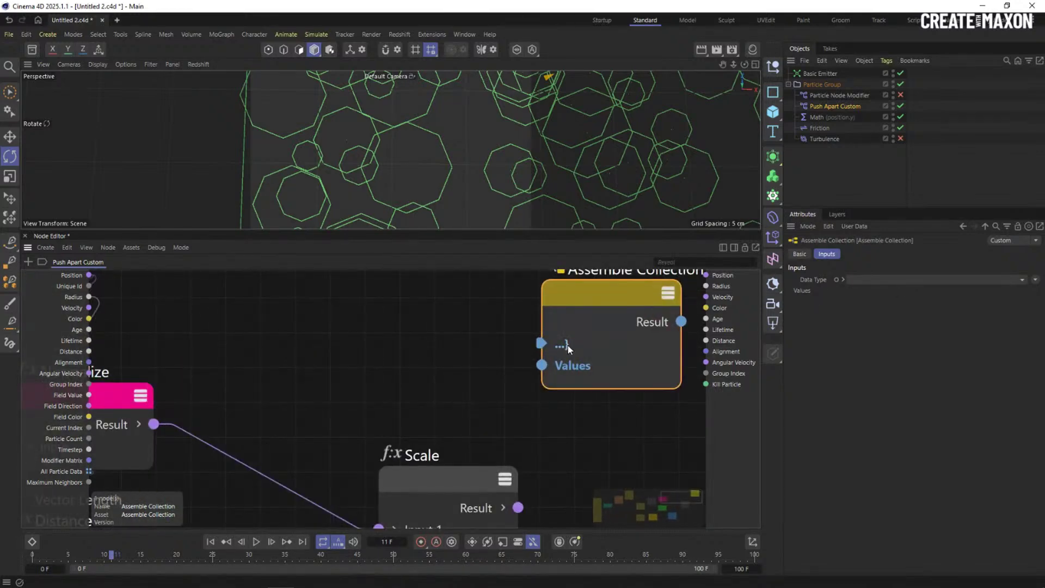
{"action": "scroll", "coordinate": [579, 340], "scroll_direction": "down", "scroll_amount": 5}
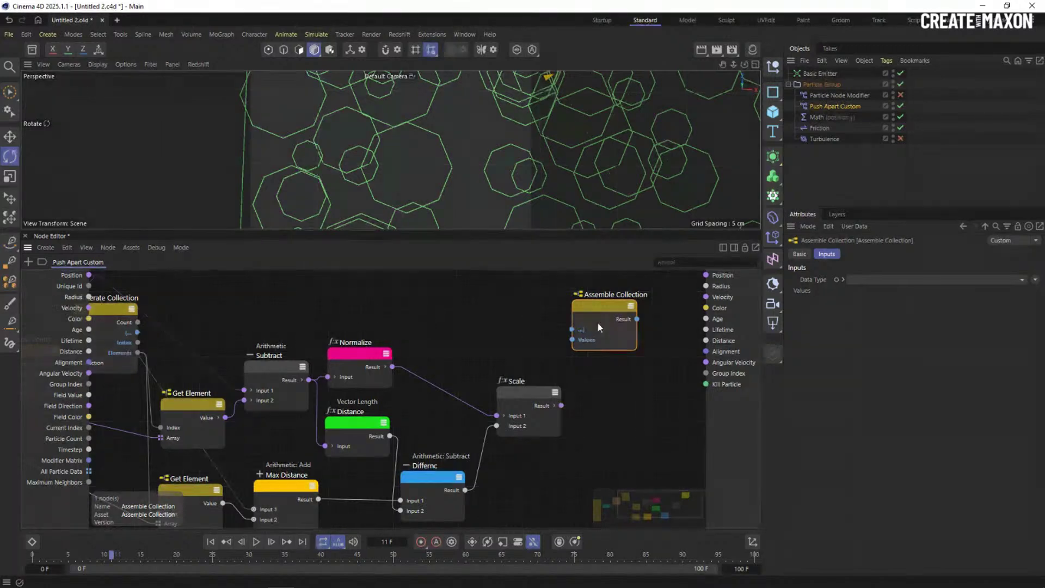
{"action": "middle_click_drag", "start_coordinate": [508, 341], "coordinate": [528, 336]}
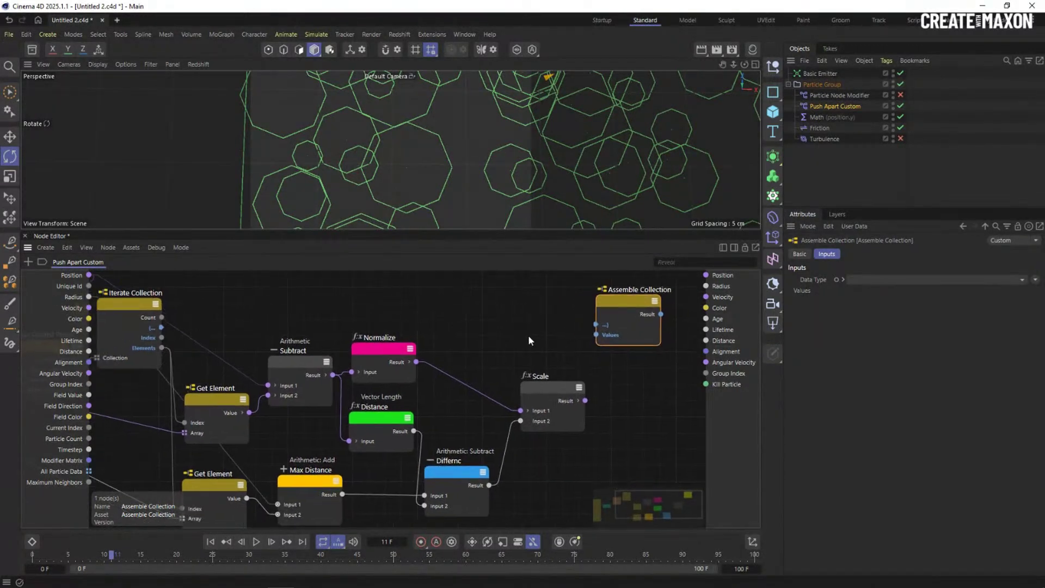
{"action": "scroll", "coordinate": [528, 335], "scroll_direction": "down", "scroll_amount": 1}
{"action": "left_click_drag", "start_coordinate": [189, 328], "coordinate": [600, 323]}
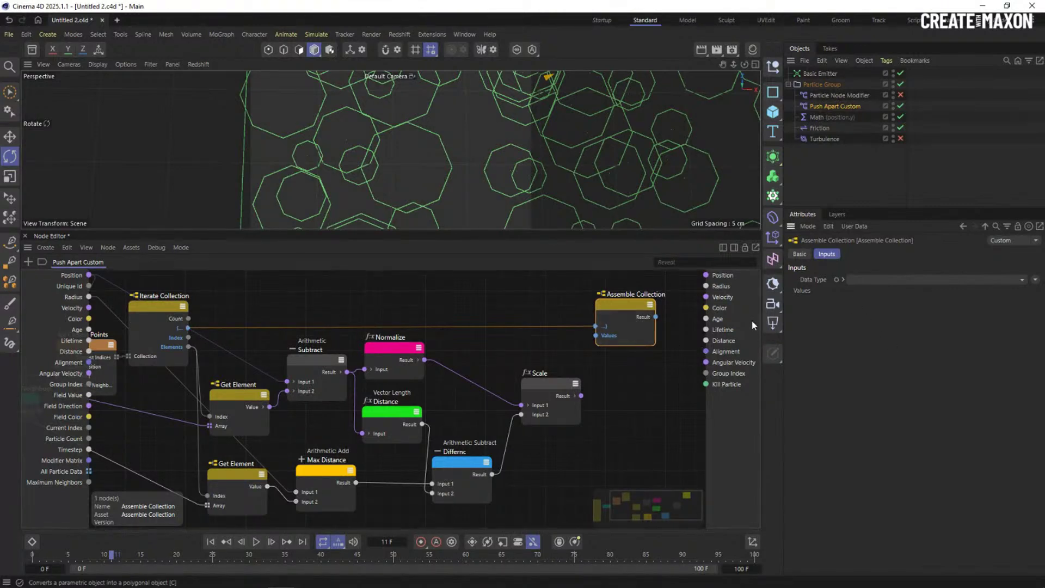
Expose Assemble Collection's Data Type port, feed it from Decompose Container's position output, and move the inserted Type Of node clear of the others
{"action": "left_click", "coordinate": [837, 279]}
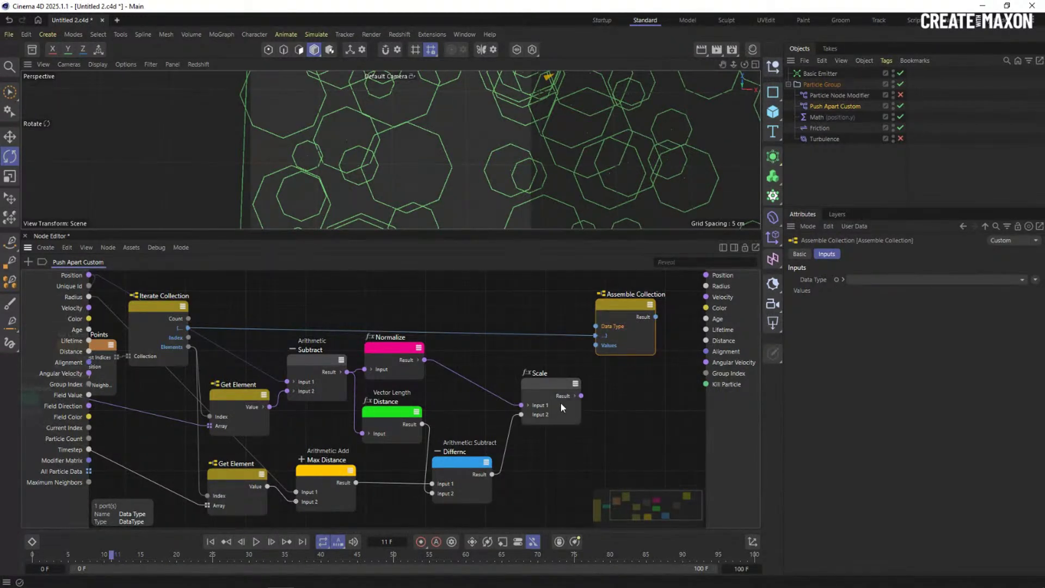
{"action": "scroll", "coordinate": [527, 322], "scroll_direction": "down", "scroll_amount": 3}
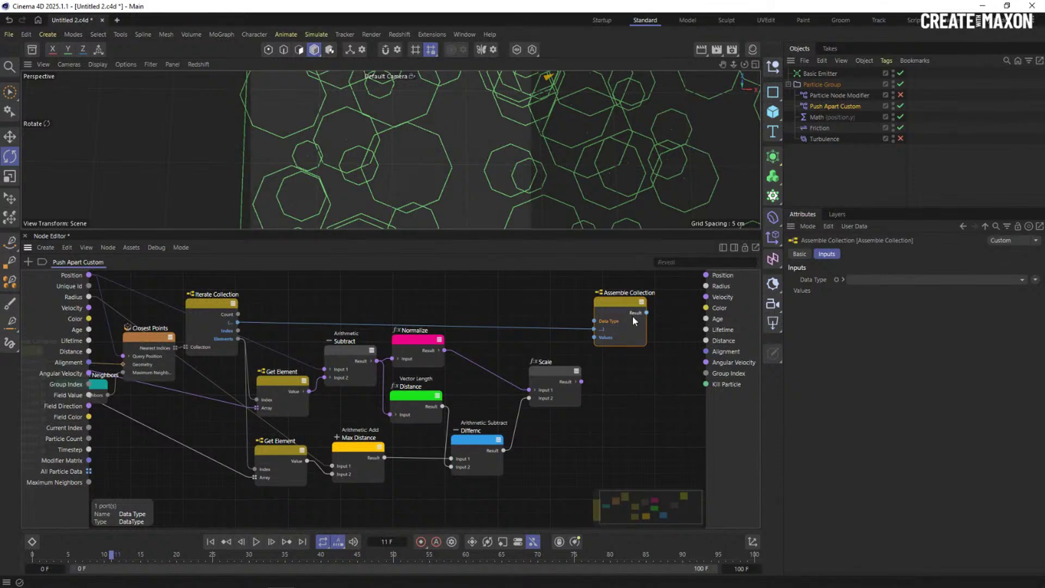
{"action": "scroll", "coordinate": [534, 305], "scroll_direction": "down", "scroll_amount": 3}
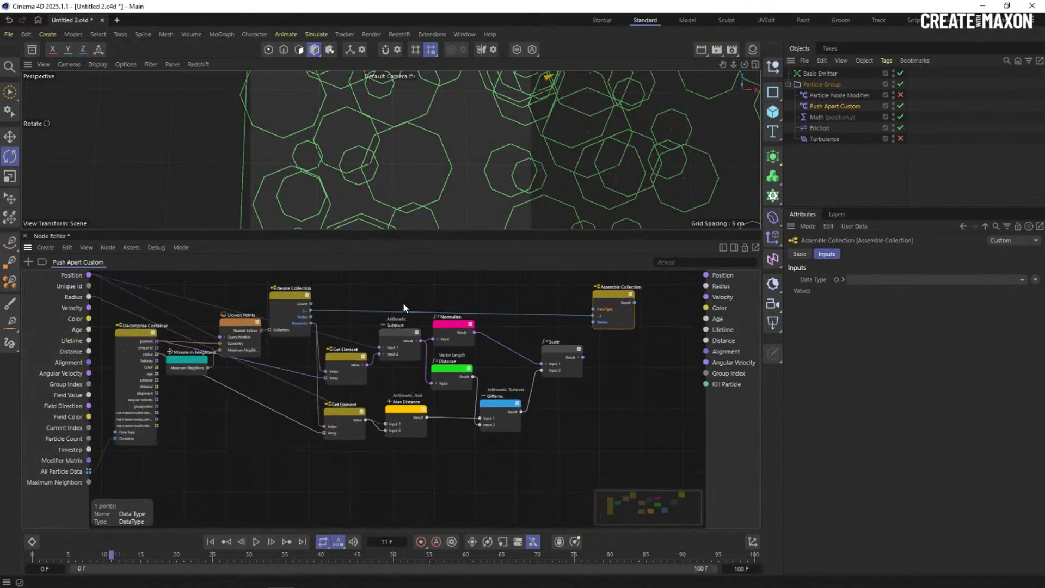
{"action": "scroll", "coordinate": [216, 373], "scroll_direction": "up", "scroll_amount": 2}
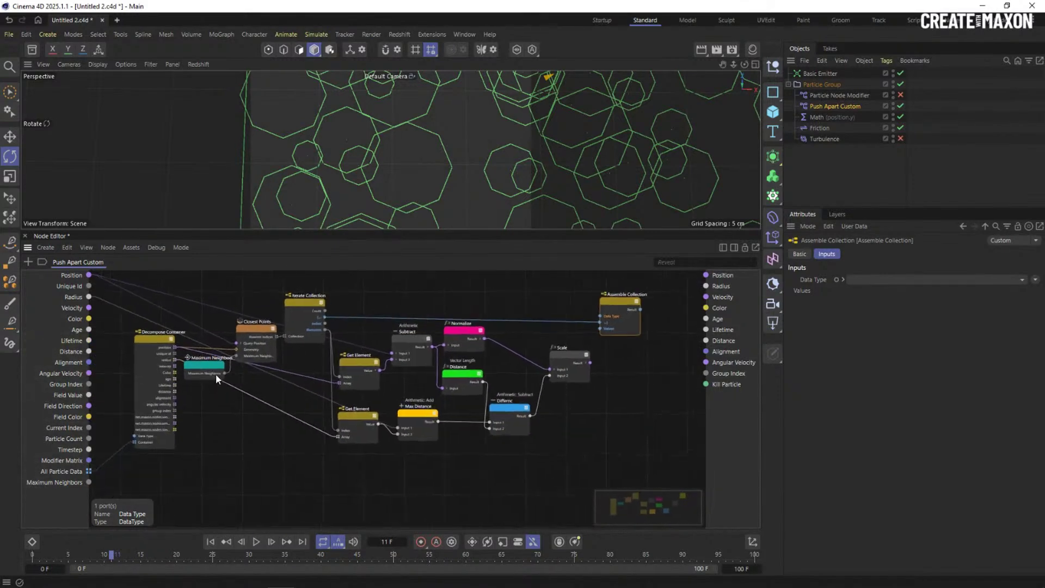
{"action": "left_click", "coordinate": [173, 347]}
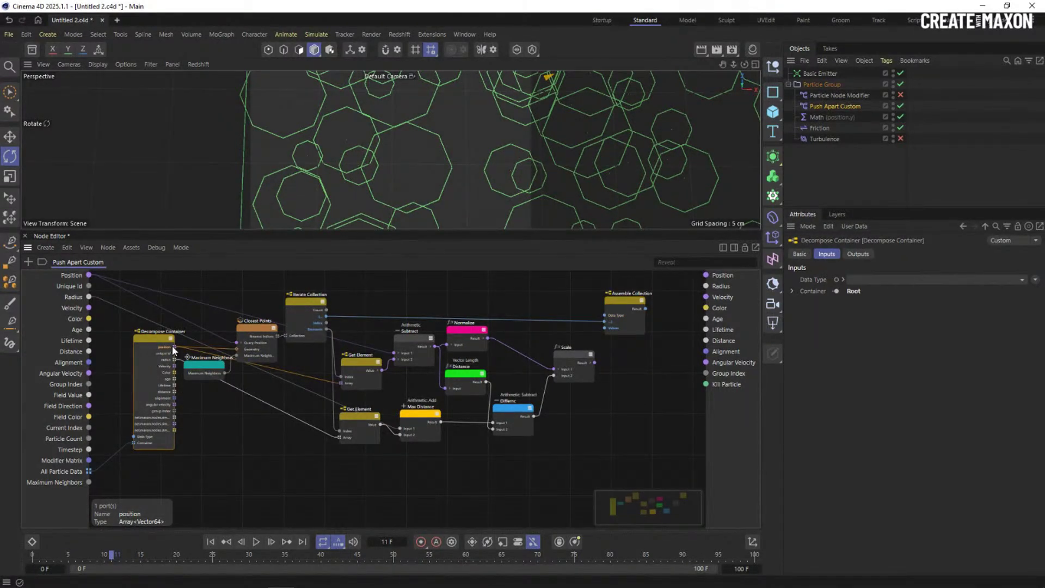
{"action": "left_click_drag", "start_coordinate": [173, 347], "coordinate": [610, 312]}
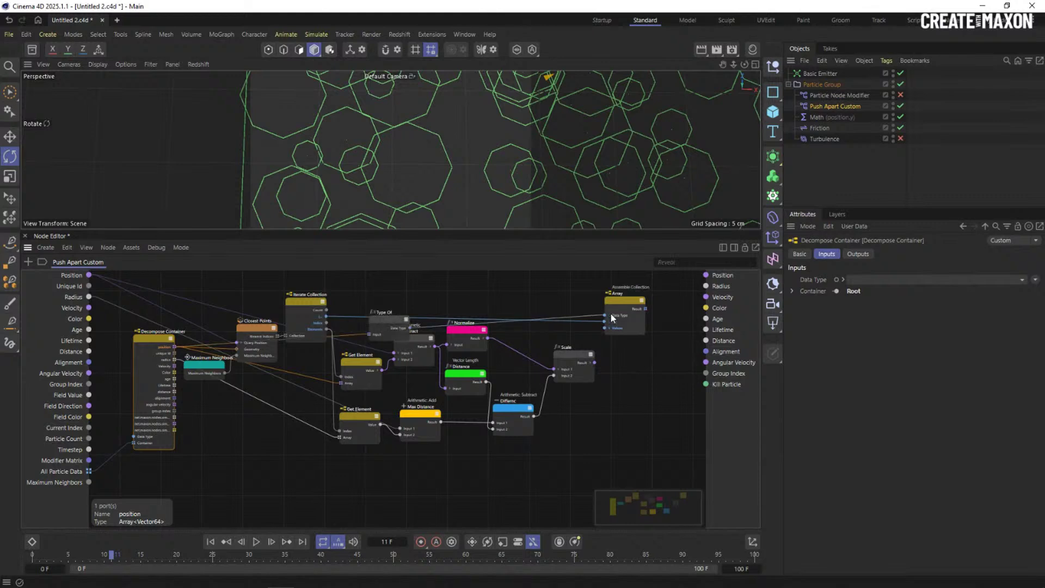
{"action": "left_click_drag", "start_coordinate": [388, 320], "coordinate": [531, 283]}
Delete the Type Of node and shift the Assemble Collection node slightly higher
{"action": "scroll", "coordinate": [540, 300], "scroll_direction": "up", "scroll_amount": 3}
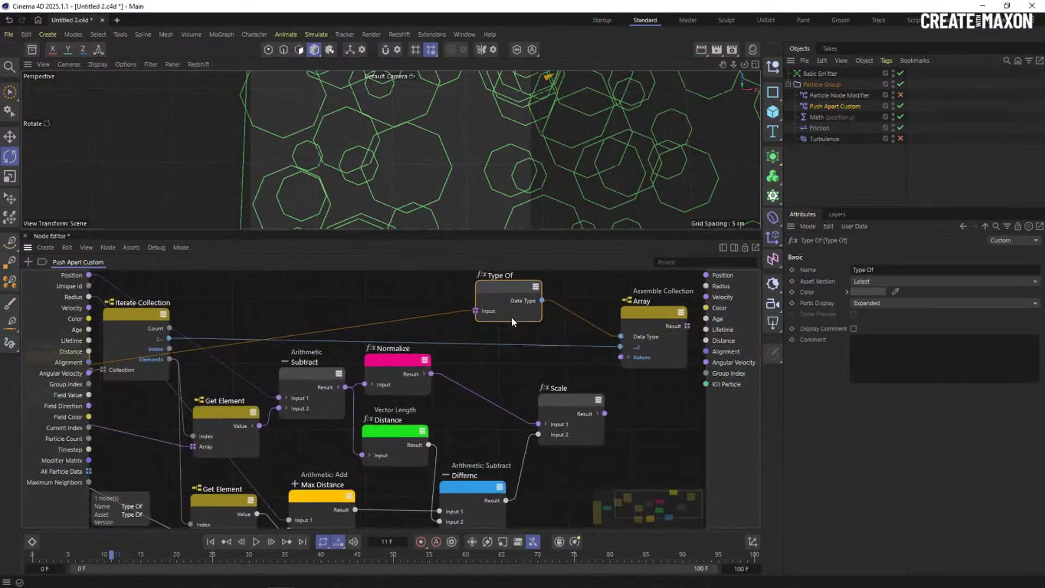
{"action": "scroll", "coordinate": [493, 290], "scroll_direction": "down", "scroll_amount": 1}
{"action": "middle_click_drag", "start_coordinate": [507, 293], "coordinate": [464, 305]}
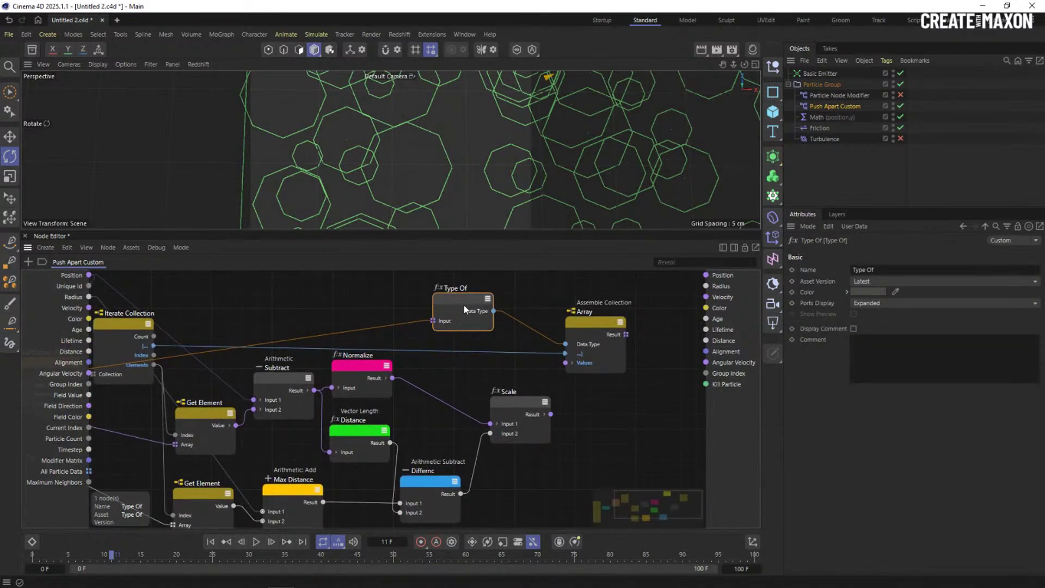
{"action": "key", "text": "Delete"}
{"action": "left_click", "coordinate": [596, 326]}
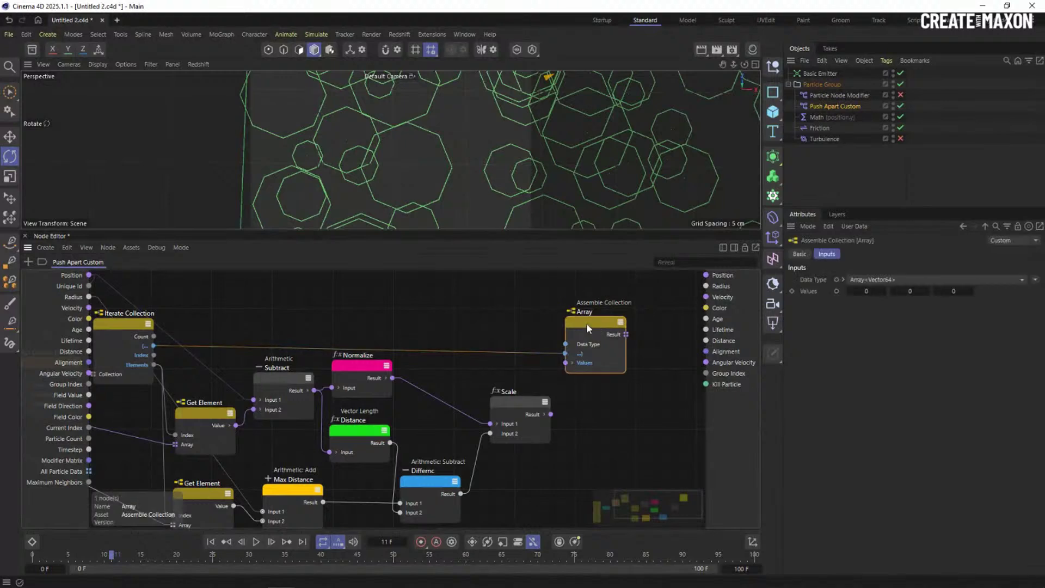
{"action": "left_click_drag", "start_coordinate": [587, 324], "coordinate": [589, 320]}
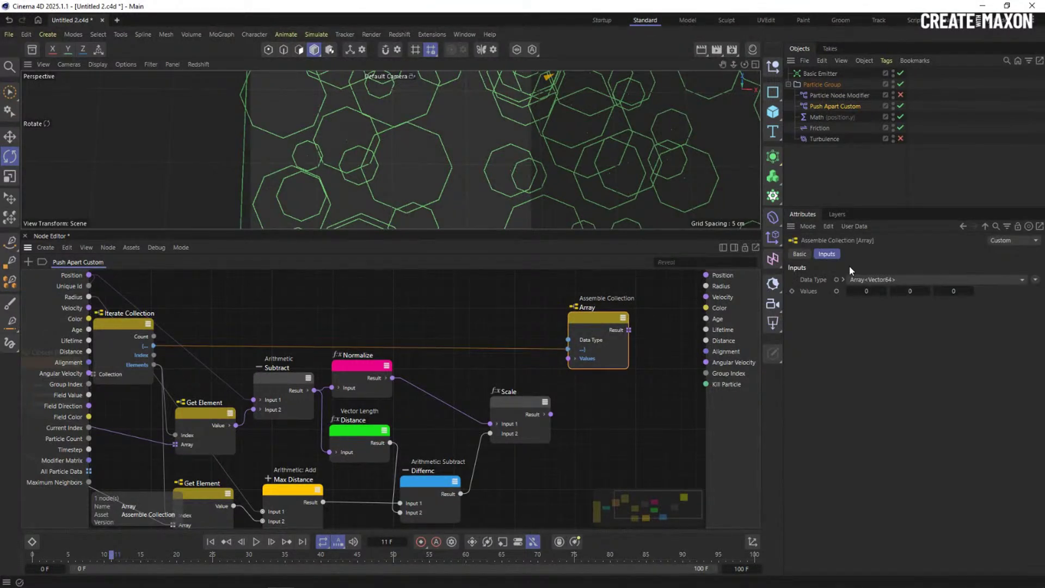
Expand the Assemble Collection's Data Type and examine its nested structure and the available type options
{"action": "left_click", "coordinate": [844, 280]}
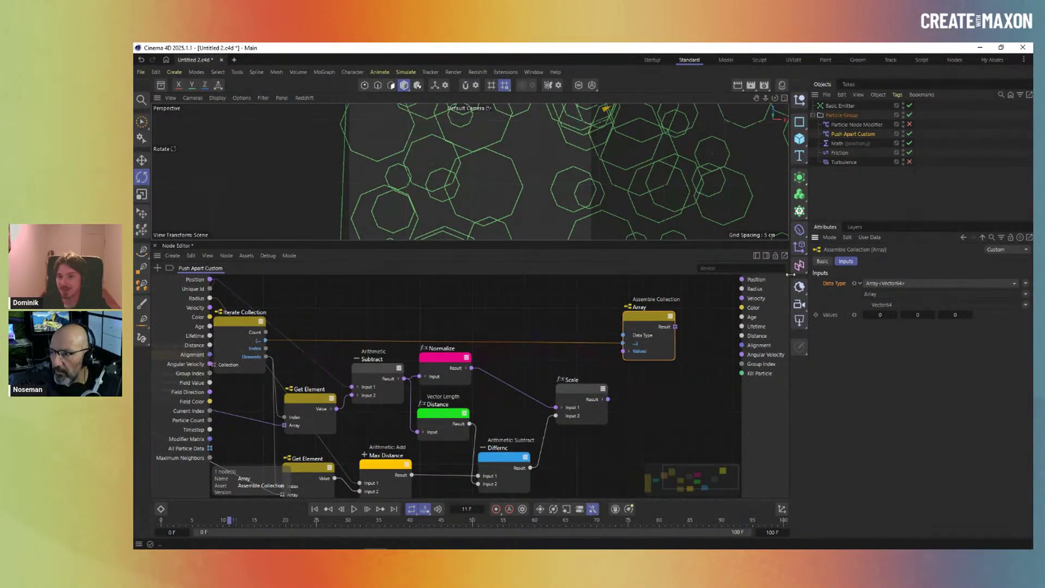
{"action": "left_click", "coordinate": [1015, 283]}
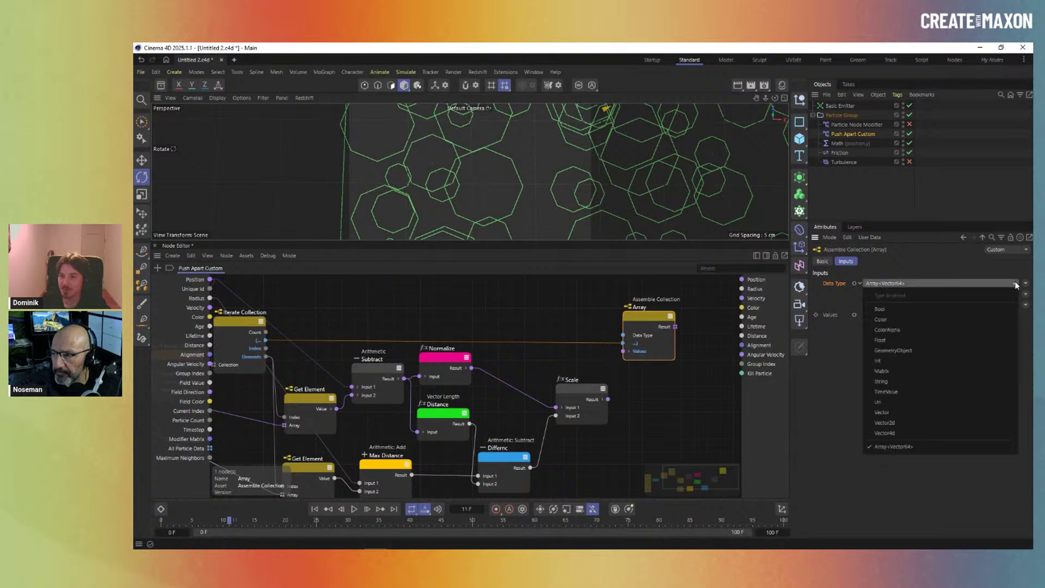
{"action": "left_click", "coordinate": [835, 373]}
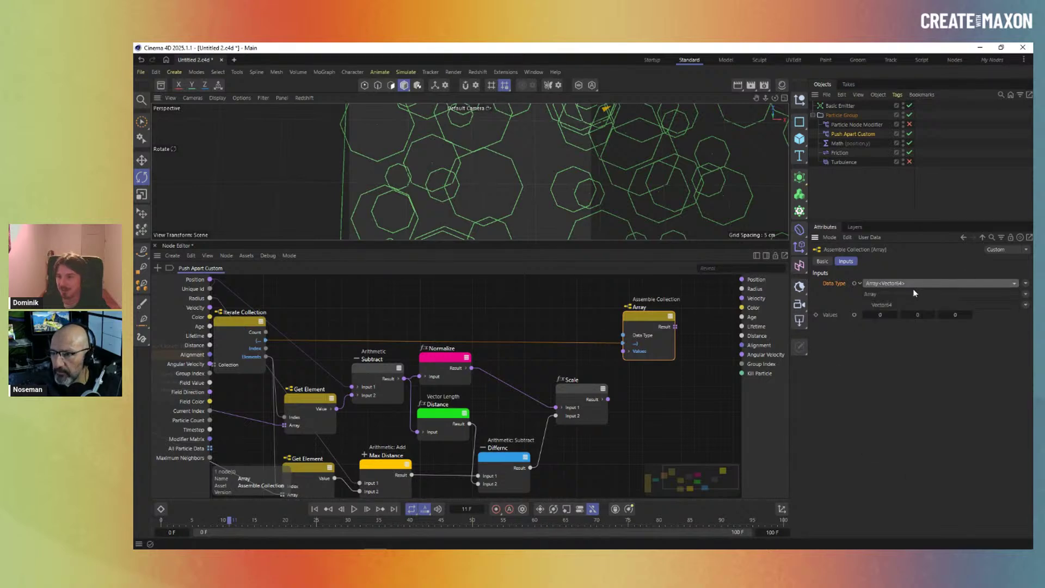
{"action": "left_click", "coordinate": [1026, 283]}
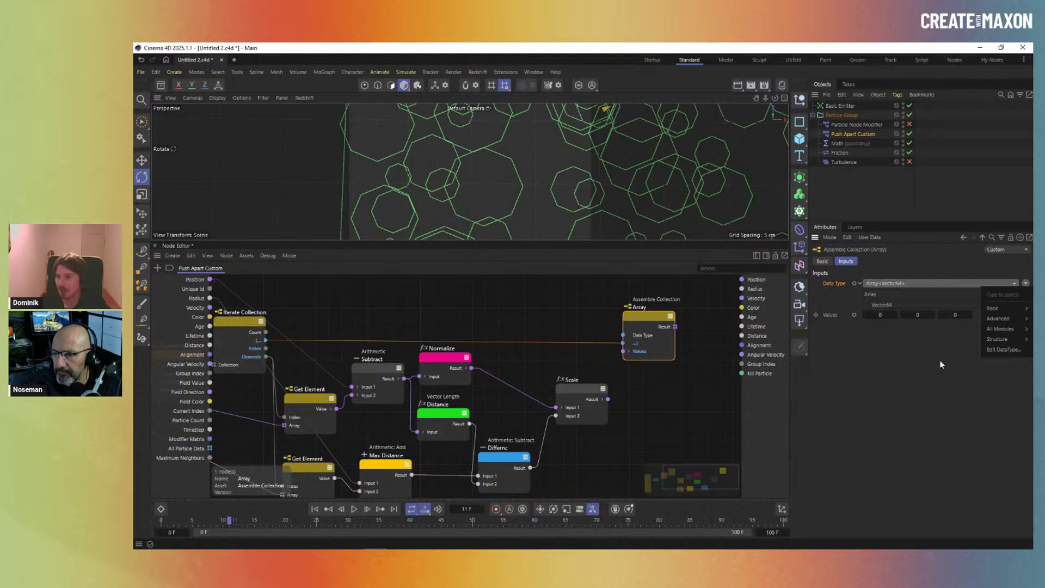
{"action": "left_click", "coordinate": [922, 361]}
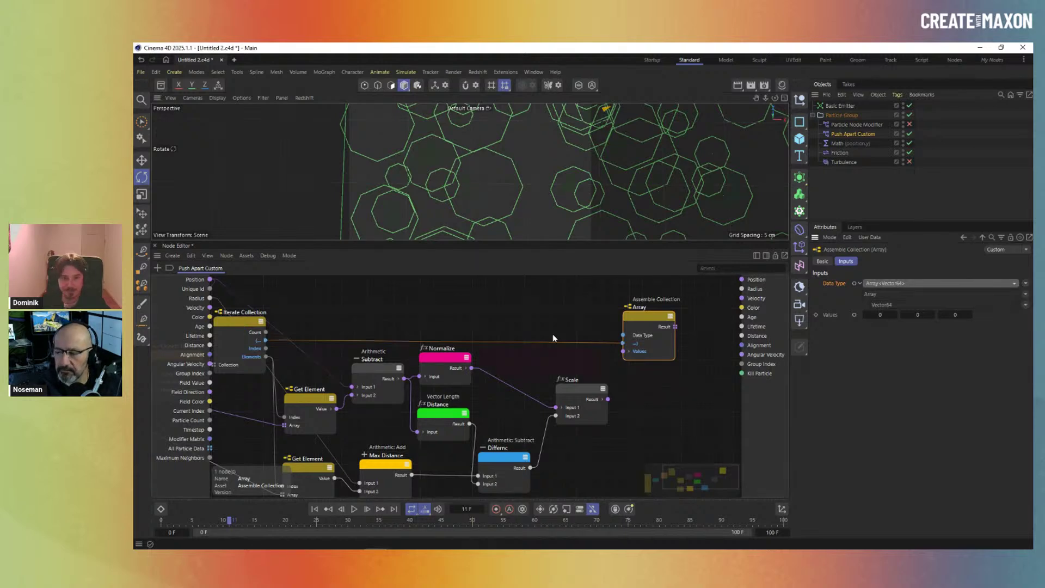
Connect the Scale node's Result to the Values input of Assemble Collection and inspect the type of its Result port
{"action": "left_click", "coordinate": [580, 310]}
{"action": "middle_click_drag", "start_coordinate": [580, 310], "coordinate": [566, 299]}
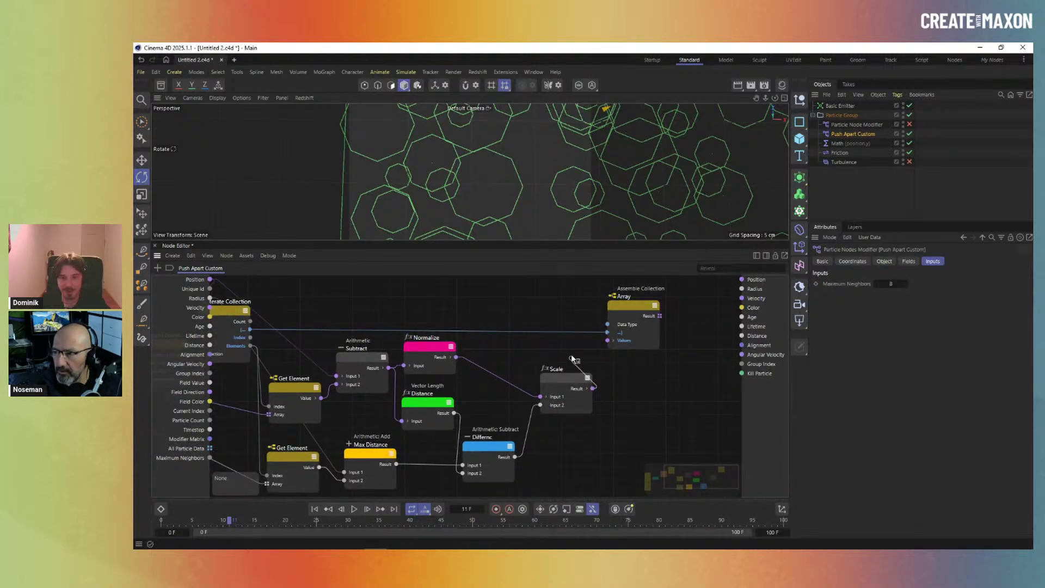
{"action": "left_click_drag", "start_coordinate": [572, 360], "coordinate": [608, 340]}
{"action": "scroll", "coordinate": [533, 361], "scroll_direction": "down", "scroll_amount": 1}
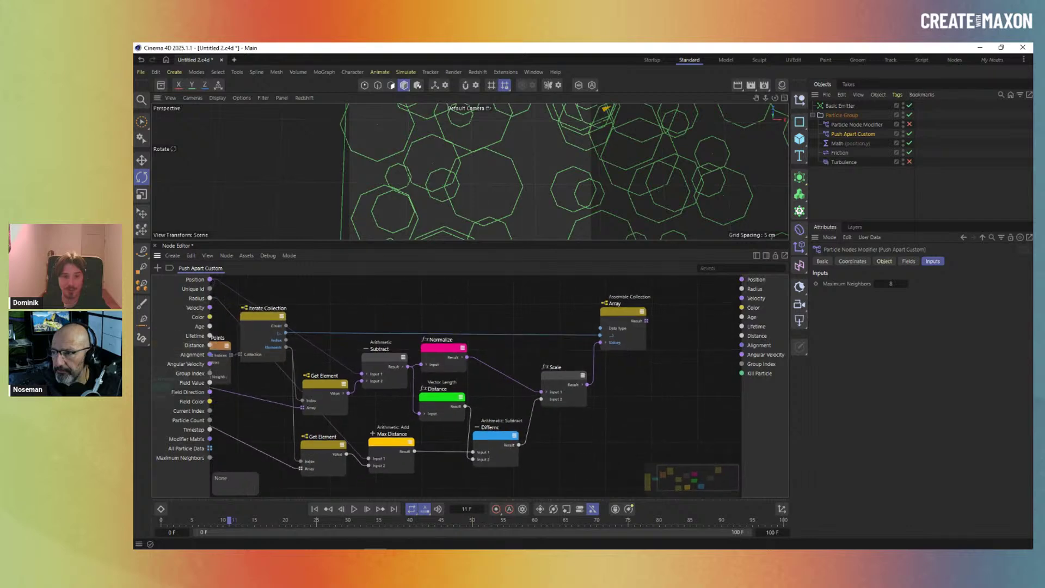
{"action": "middle_click_drag", "start_coordinate": [542, 379], "coordinate": [585, 378]}
{"action": "left_click", "coordinate": [659, 325]}
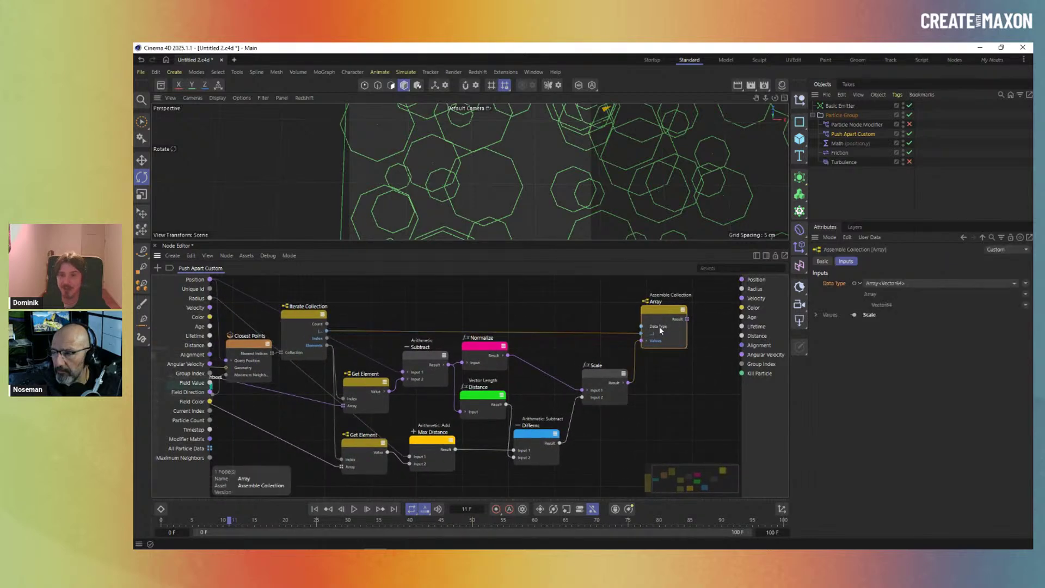
{"action": "middle_click_drag", "start_coordinate": [710, 323], "coordinate": [641, 329]}
{"action": "left_click", "coordinate": [614, 325]}
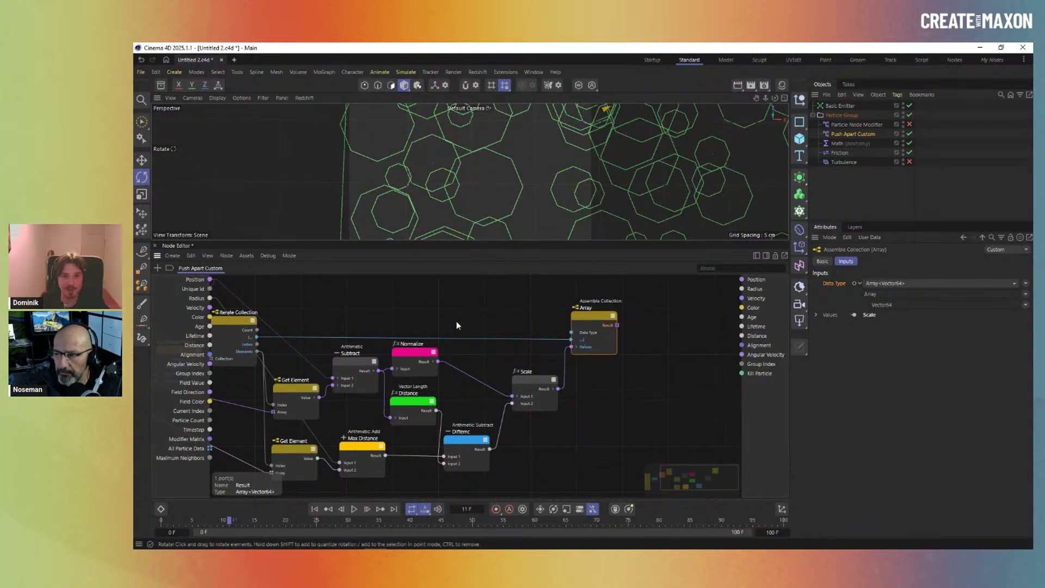
Select the Iterate Collection and Assemble Collection nodes together to show the start and end of the loop
{"action": "left_click", "coordinate": [527, 314]}
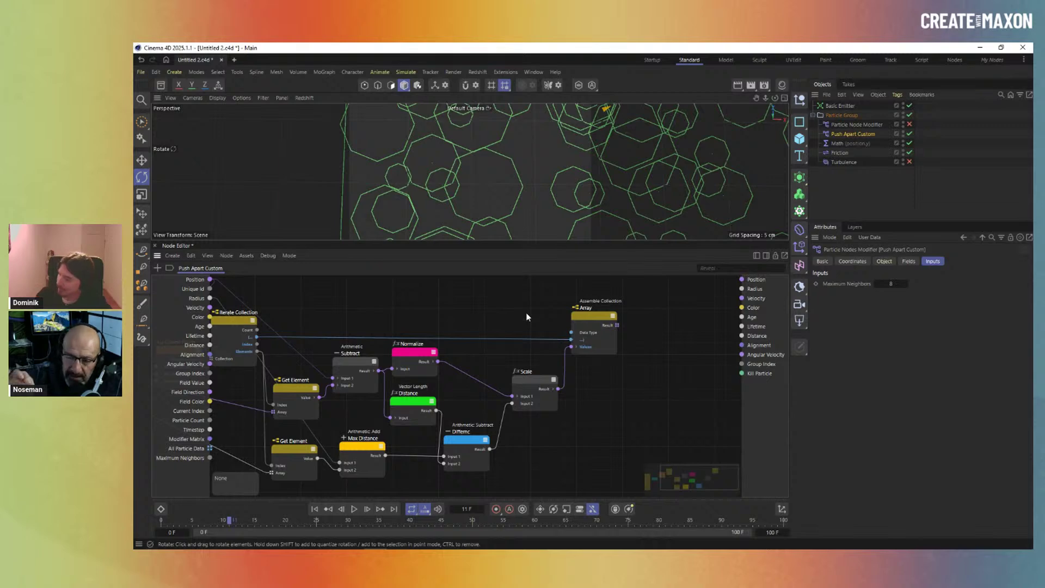
{"action": "middle_click_drag", "start_coordinate": [431, 300], "coordinate": [487, 295]}
{"action": "left_click", "coordinate": [294, 317]}
{"action": "left_click", "coordinate": [640, 314], "text": "shift"}
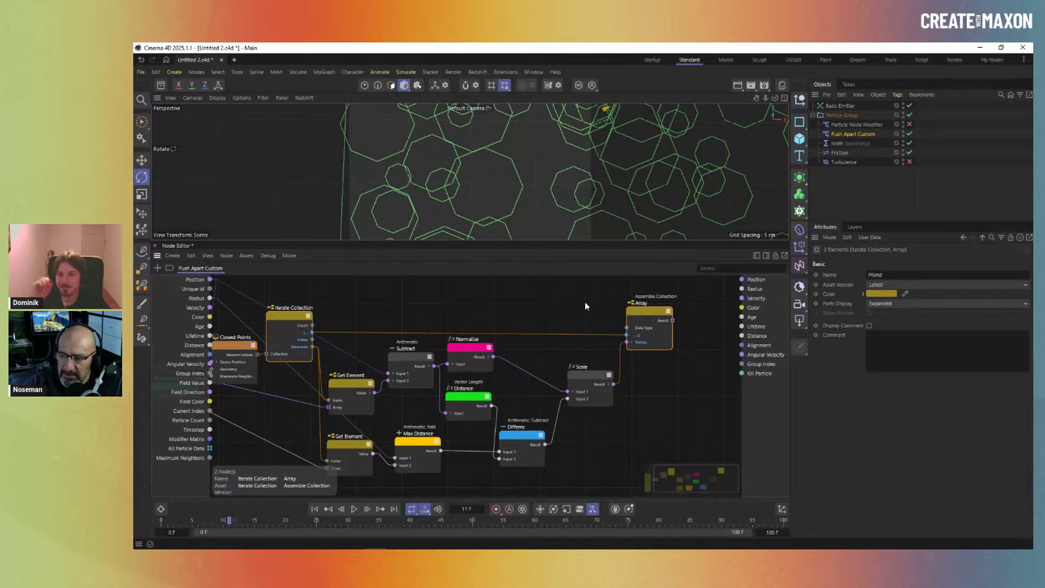
Switch away from Cinema 4D and back, and move the Normalize node slightly lower in the graph
{"action": "key", "text": "alt+Tab"}
{"action": "key", "text": "alt+Tab"}
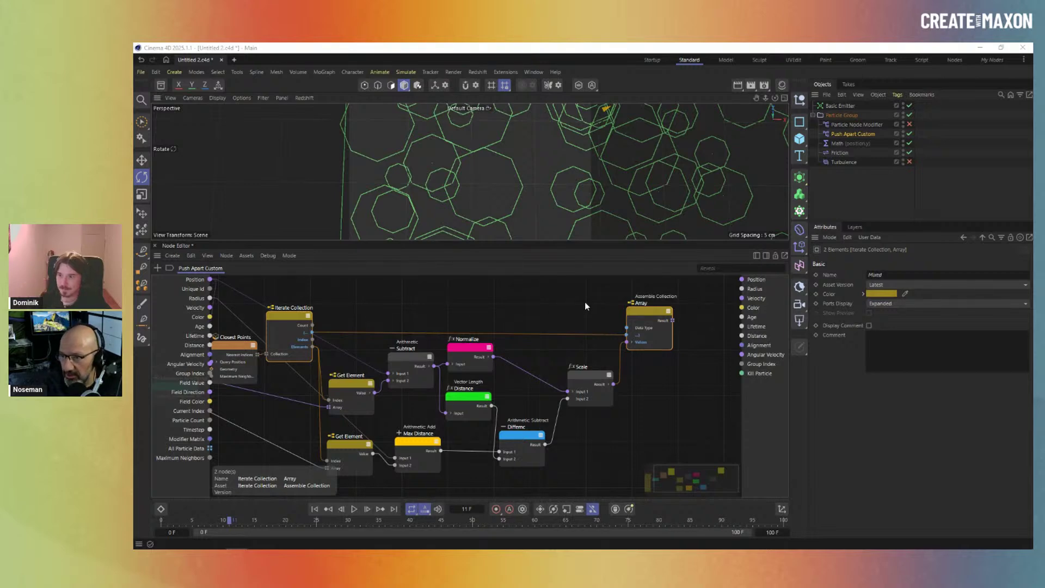
{"action": "key", "text": "alt+Tab"}
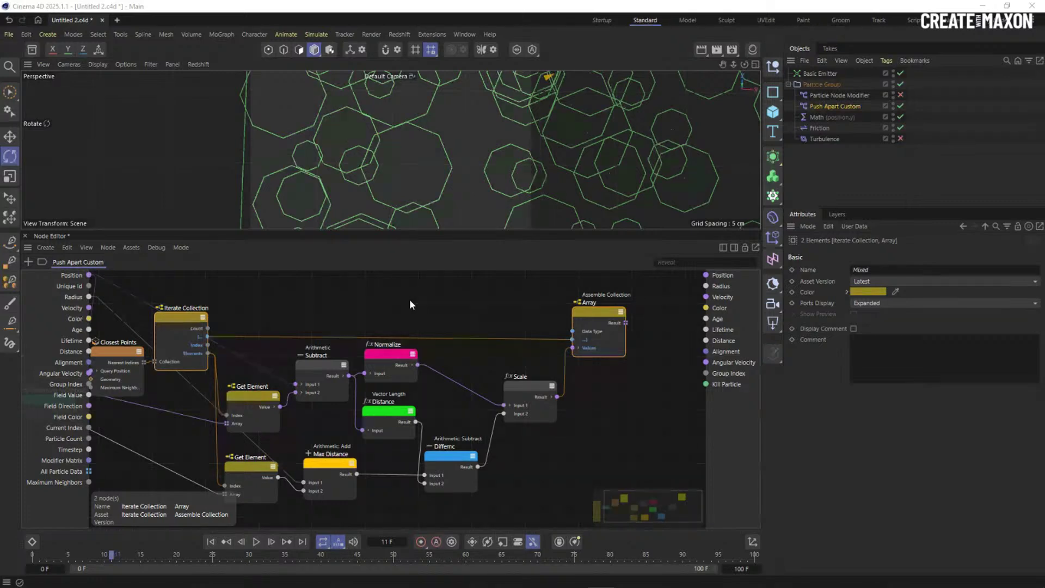
{"action": "left_click_drag", "start_coordinate": [375, 358], "coordinate": [382, 365]}
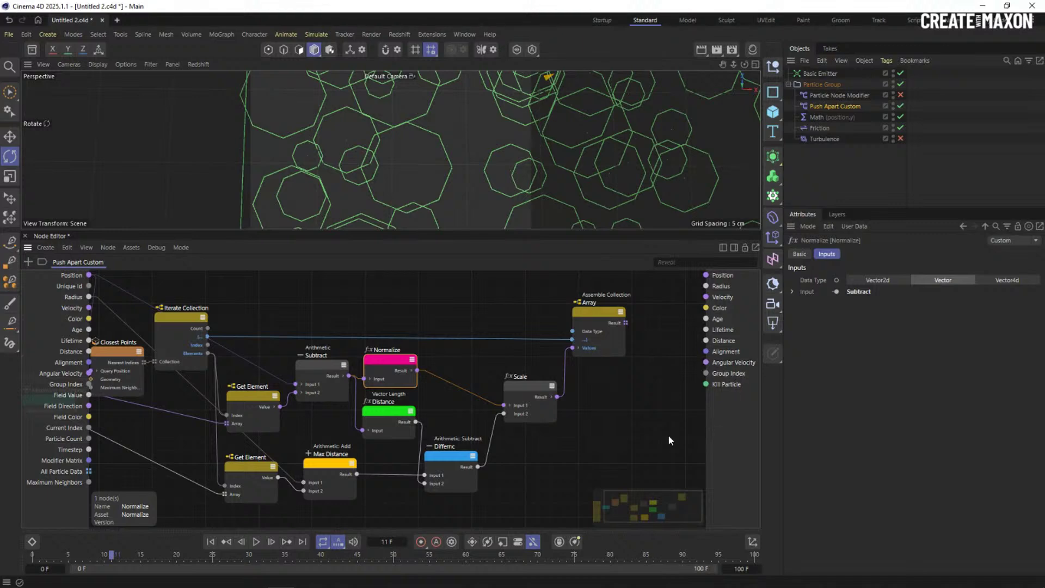
Inspect the data type of the Assemble Collection node's Result port
{"action": "left_click", "coordinate": [385, 311]}
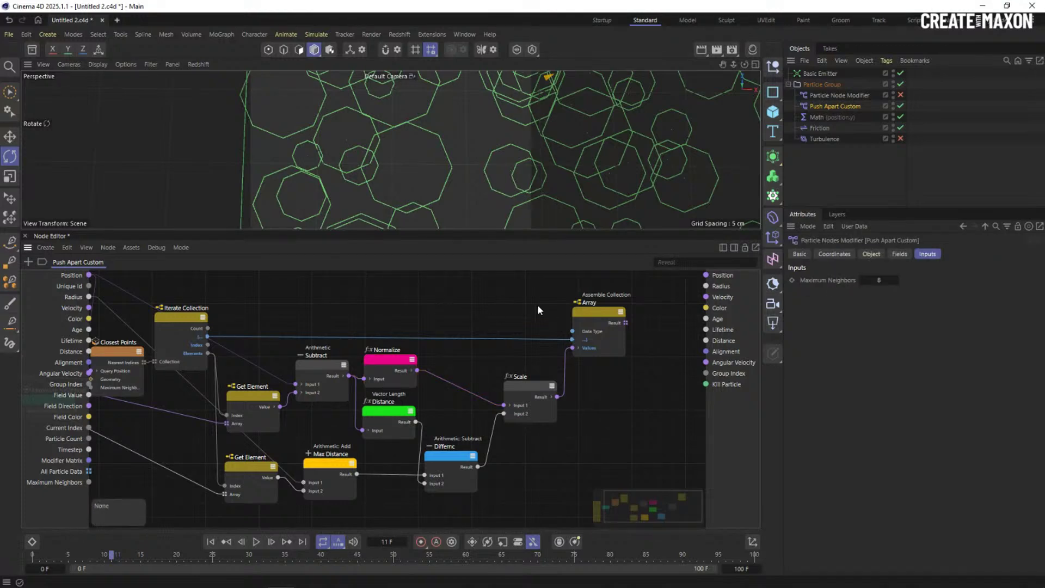
{"action": "middle_click_drag", "start_coordinate": [380, 300], "coordinate": [391, 300]}
{"action": "scroll", "coordinate": [454, 308], "scroll_direction": "down", "scroll_amount": 3}
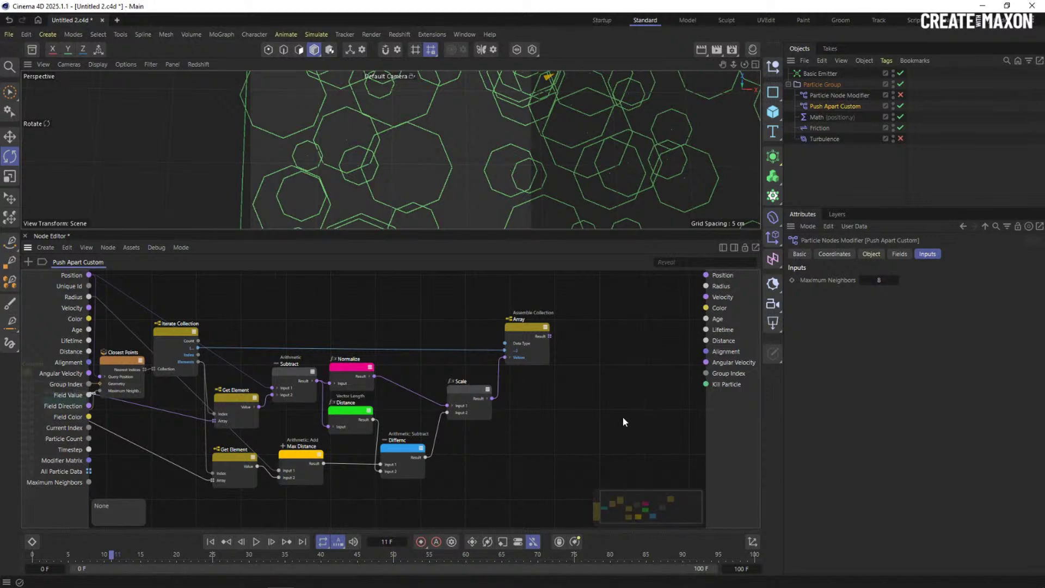
{"action": "left_click", "coordinate": [530, 329]}
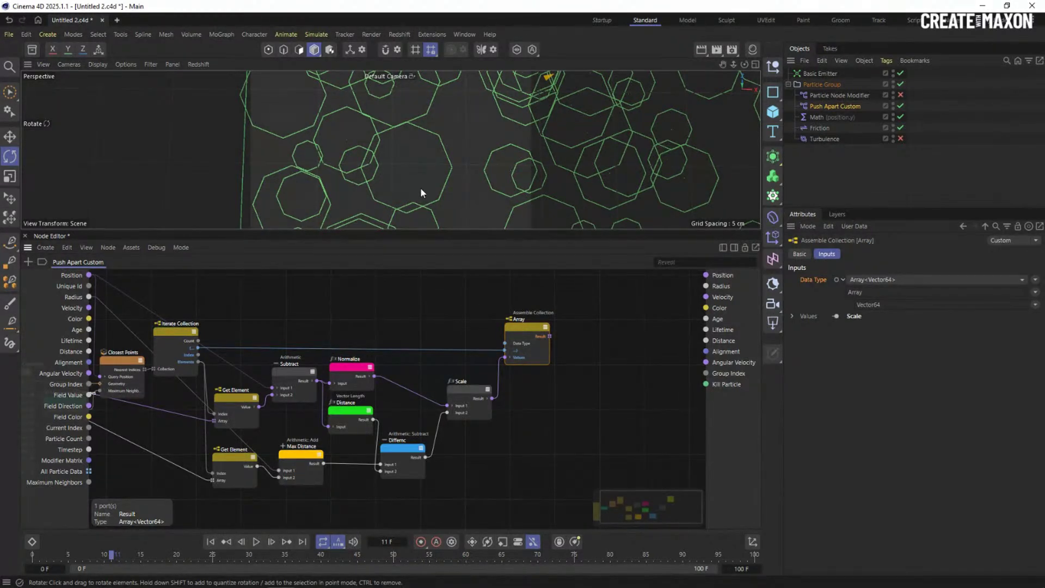
{"action": "scroll", "coordinate": [517, 346], "scroll_direction": "up", "scroll_amount": 3}
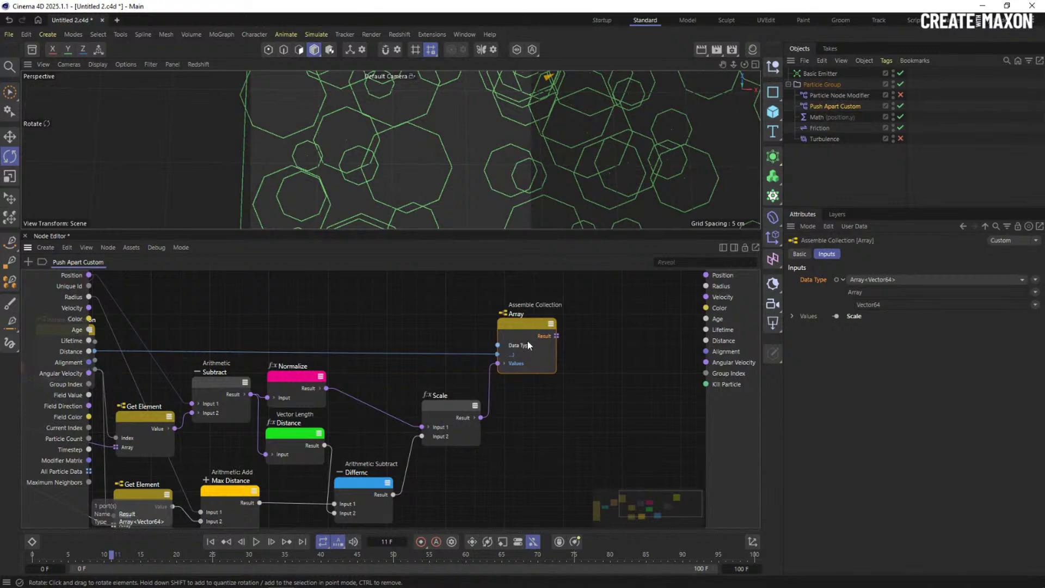
Switch to the Push Apart Modifier slide in Acrobat to review the average direction formula, and return to Cinema 4D's node graph
{"action": "key", "text": "alt+Tab"}
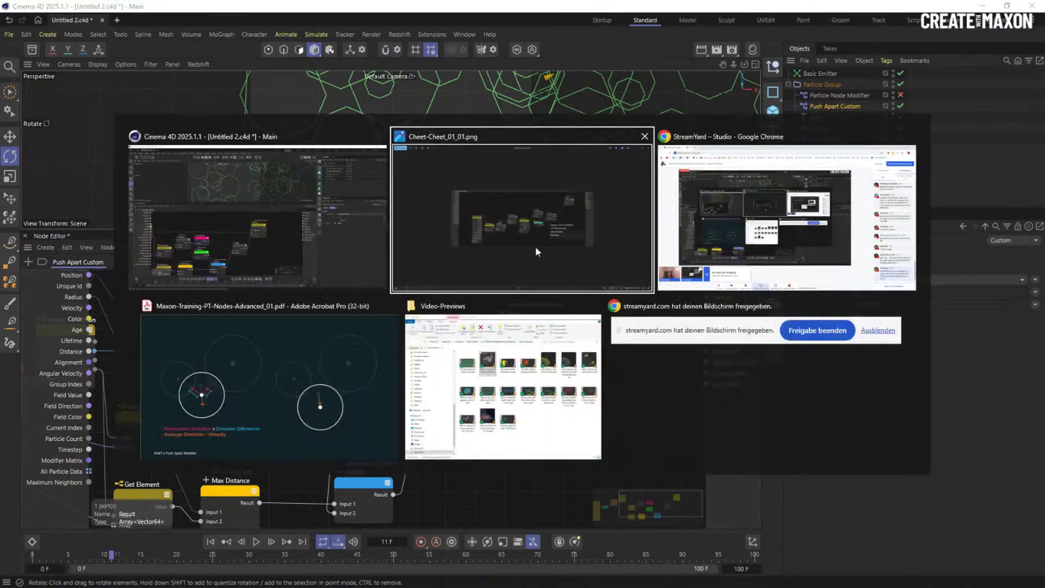
{"action": "left_click", "coordinate": [286, 419]}
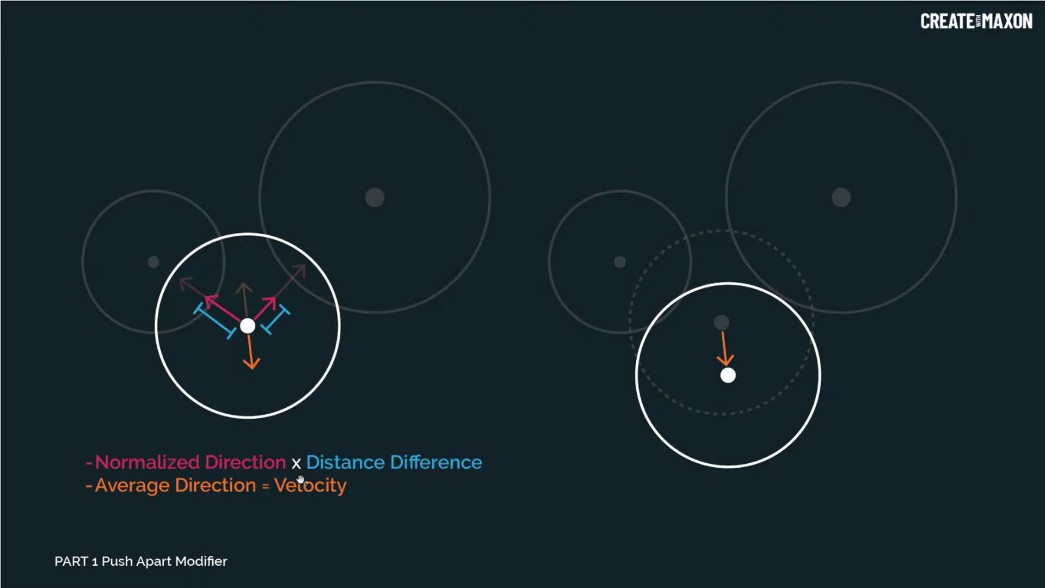
{"action": "key", "text": "alt+Tab"}
{"action": "left_click", "coordinate": [492, 251]}
{"action": "middle_click_drag", "start_coordinate": [503, 282], "coordinate": [462, 287]}
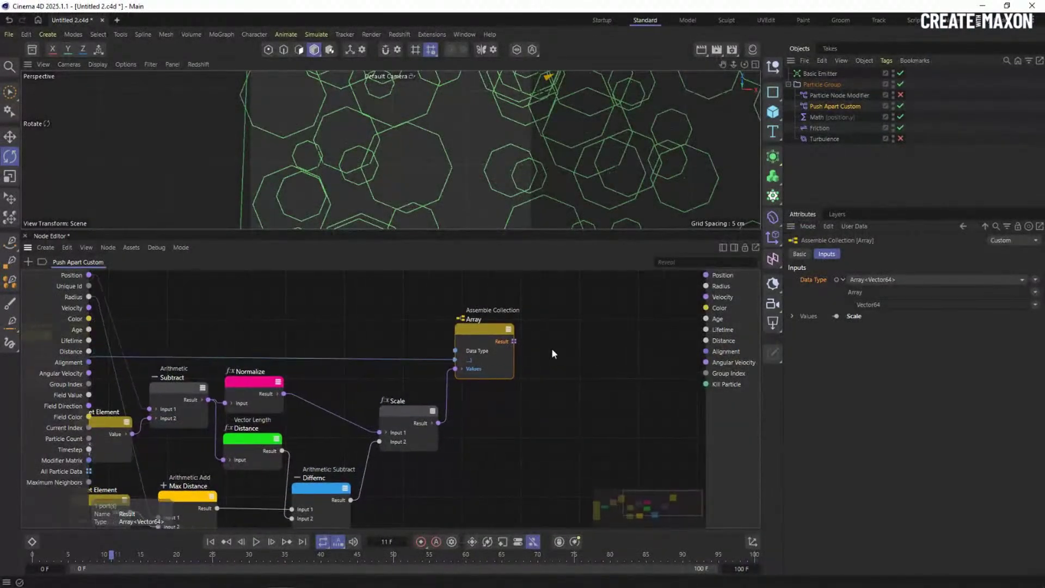
Add an Array Arithmetic node with the Average operation beside Assemble Collection and set its data type to Vector
{"action": "double_click", "coordinate": [553, 349]}
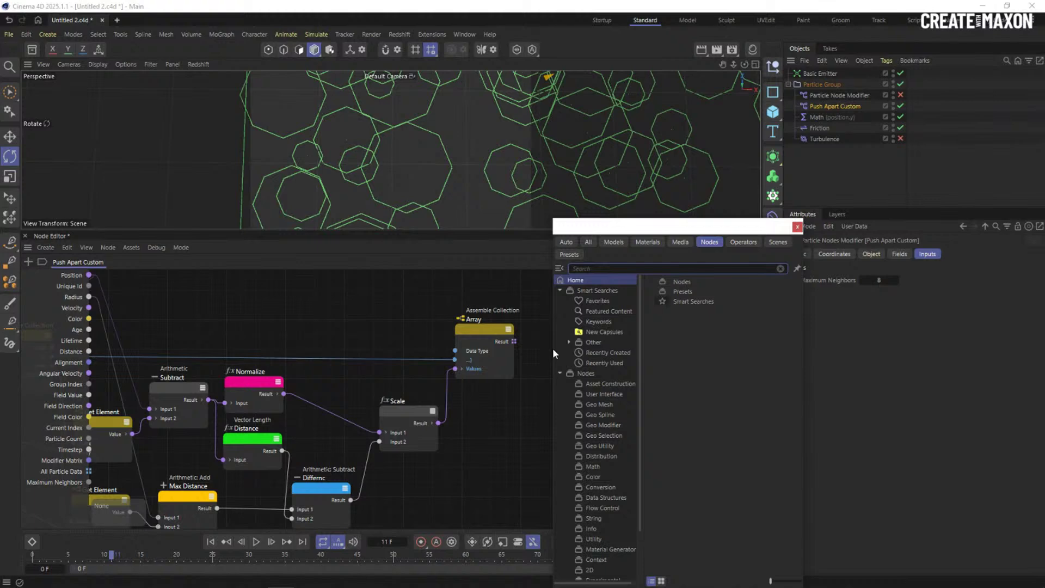
{"action": "type", "text": "aver"}
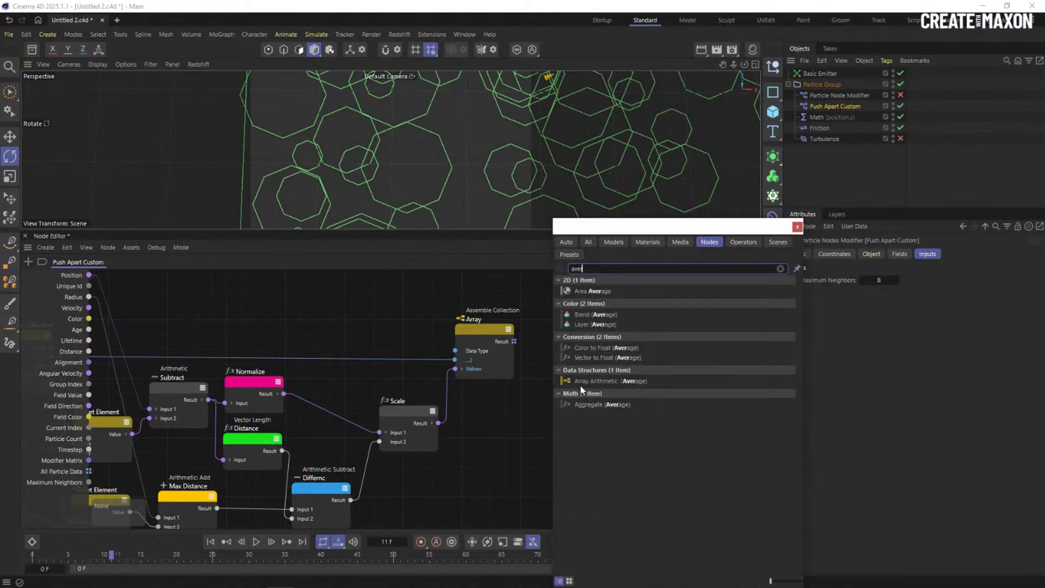
{"action": "left_click", "coordinate": [609, 381]}
{"action": "left_click_drag", "start_coordinate": [546, 352], "coordinate": [554, 335]}
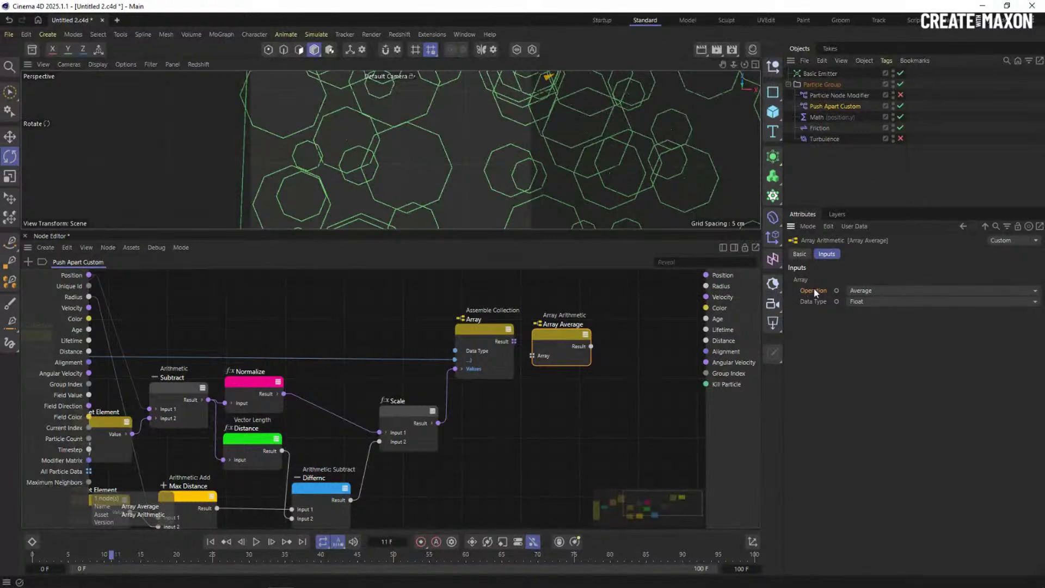
{"action": "left_click", "coordinate": [865, 301]}
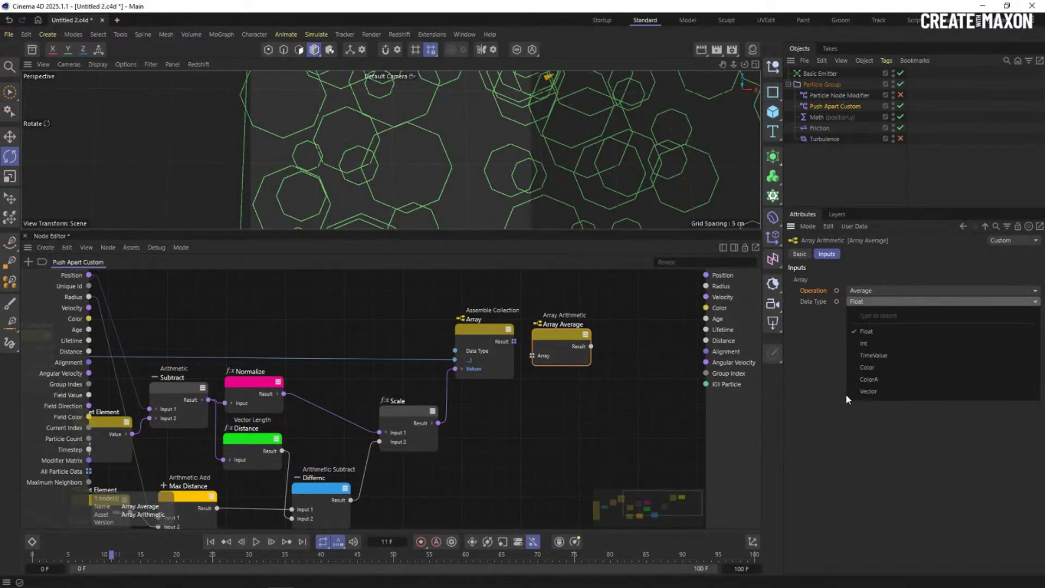
{"action": "left_click", "coordinate": [868, 390]}
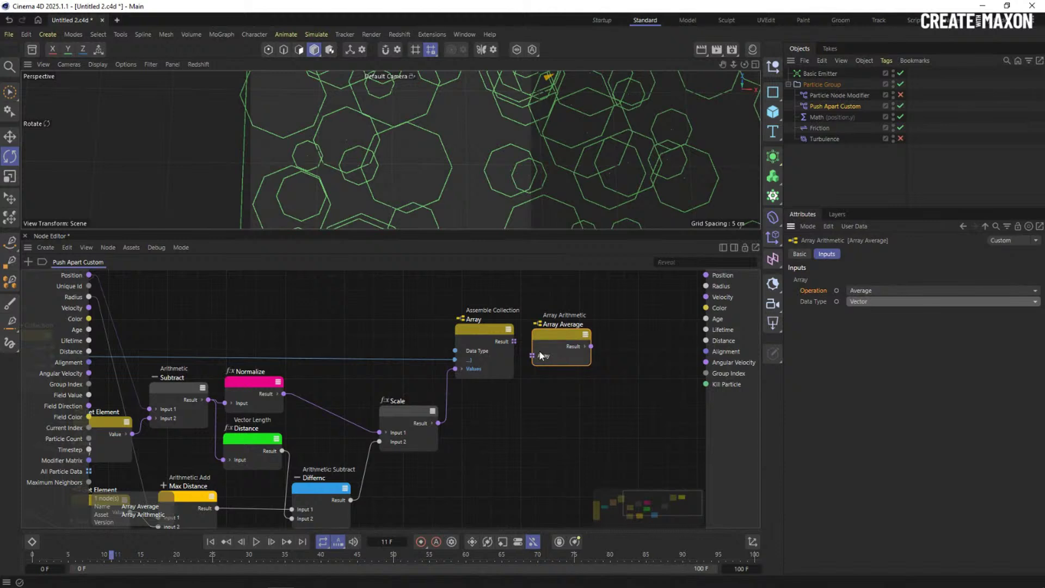
Connect Assemble Collection's Result to the Array input of the Array Average node and align the two nodes closely
{"action": "left_click", "coordinate": [517, 345]}
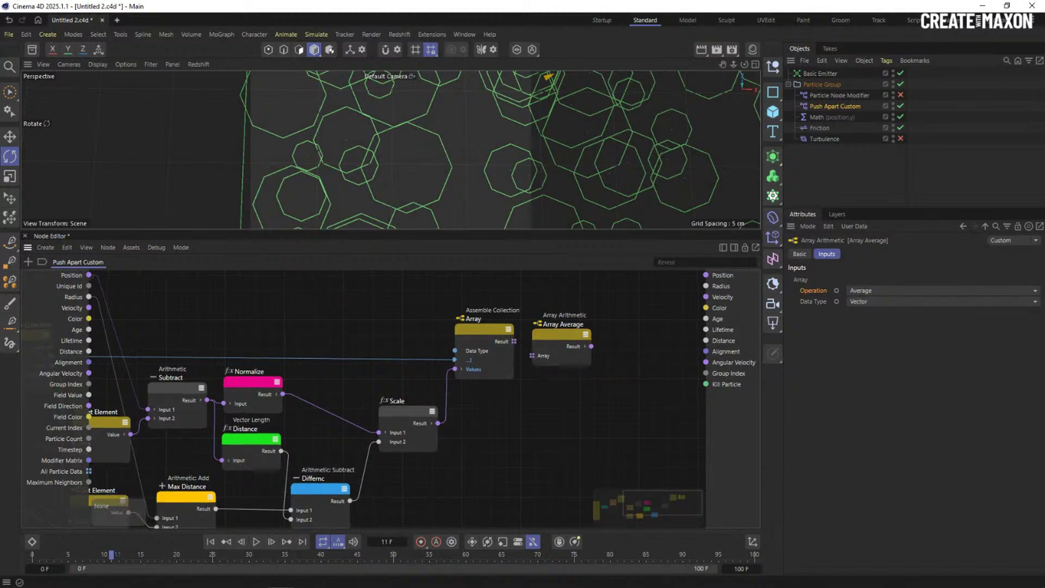
{"action": "scroll", "coordinate": [510, 343], "scroll_direction": "up", "scroll_amount": 3}
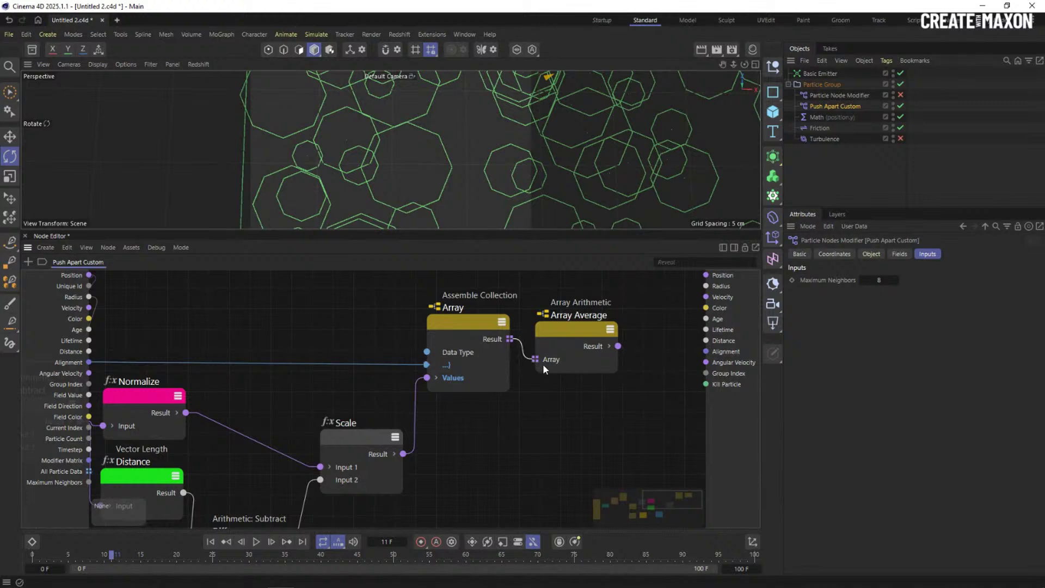
{"action": "left_click_drag", "start_coordinate": [562, 345], "coordinate": [554, 342]}
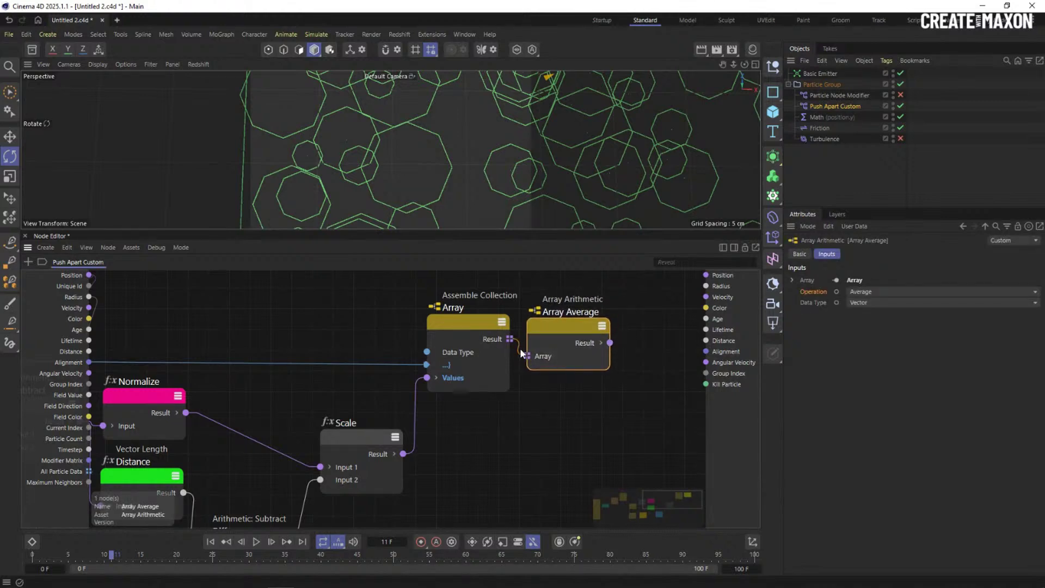
{"action": "left_click_drag", "start_coordinate": [522, 353], "coordinate": [526, 357]}
{"action": "key", "text": "h"}
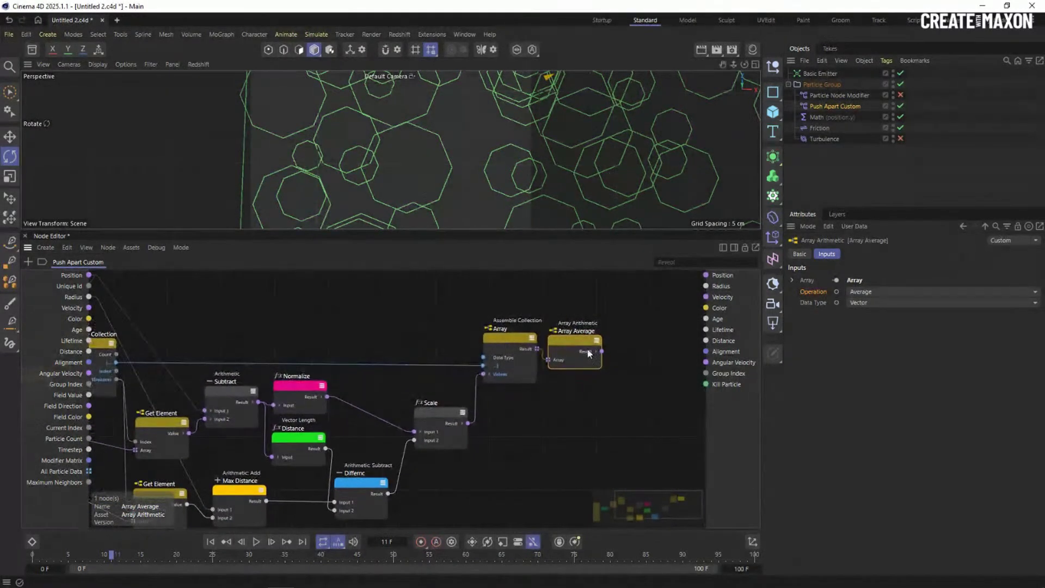
Check the slide's statement on average direction and velocity, and return to the graph with no node selected
{"action": "key", "text": "alt+Tab"}
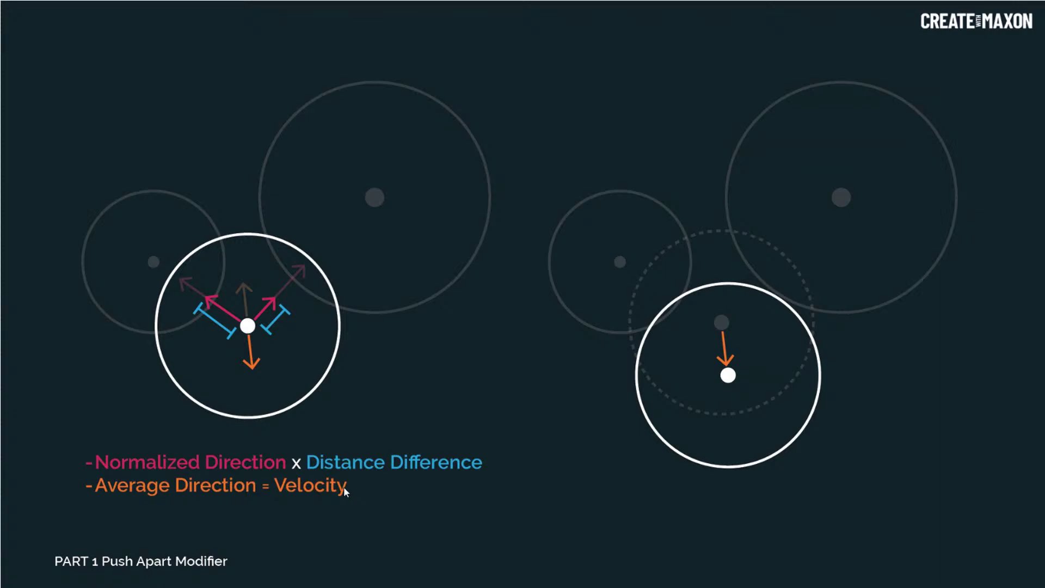
{"action": "key", "text": "alt+Tab"}
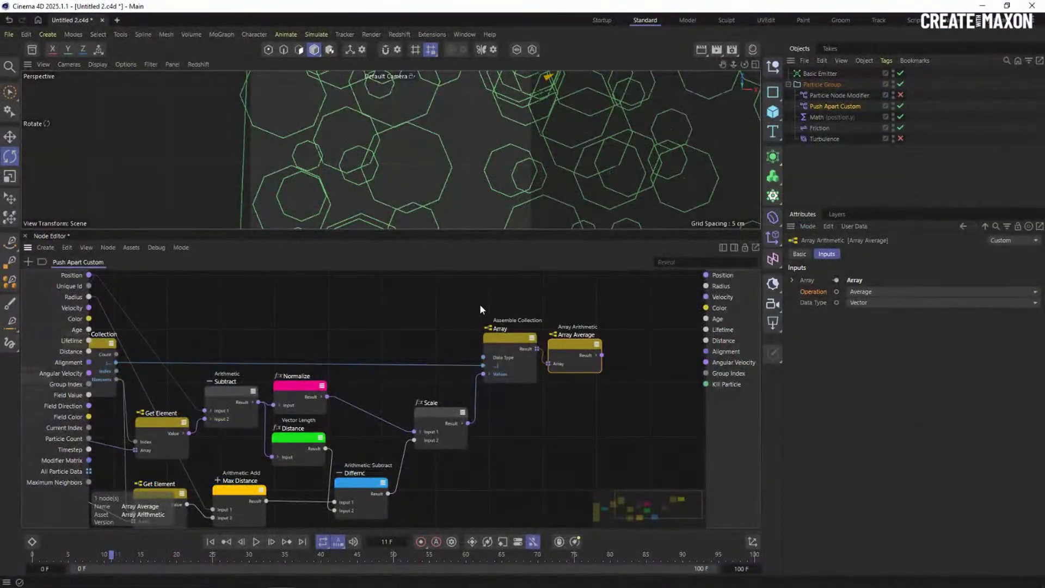
{"action": "left_click", "coordinate": [427, 312]}
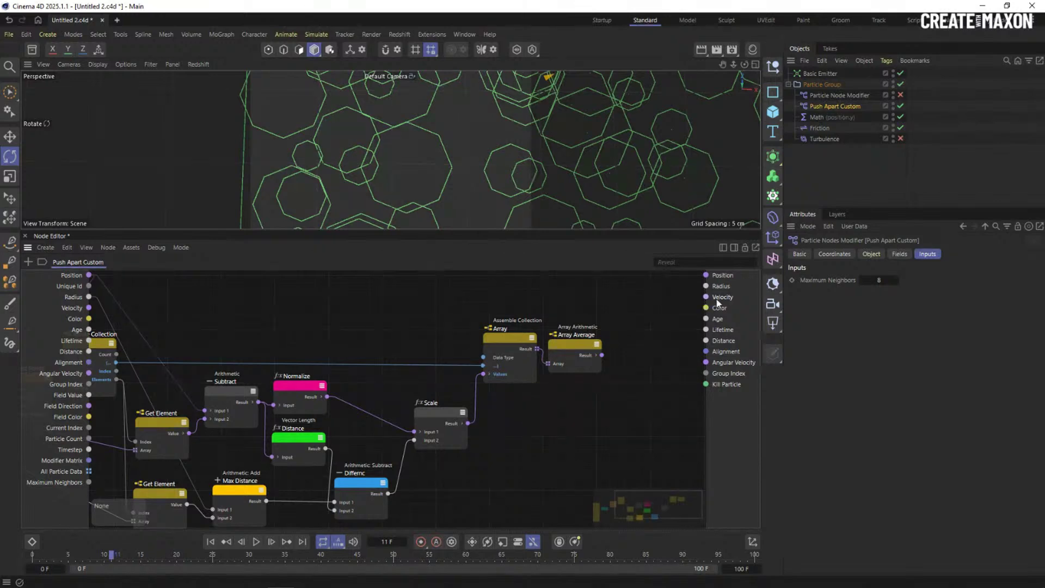
Add a Vector-type Scale node after Array Average and feed the averaged Result into its Input 1
{"action": "scroll", "coordinate": [576, 313], "scroll_direction": "down", "scroll_amount": 1}
{"action": "middle_click_drag", "start_coordinate": [581, 313], "coordinate": [471, 323]}
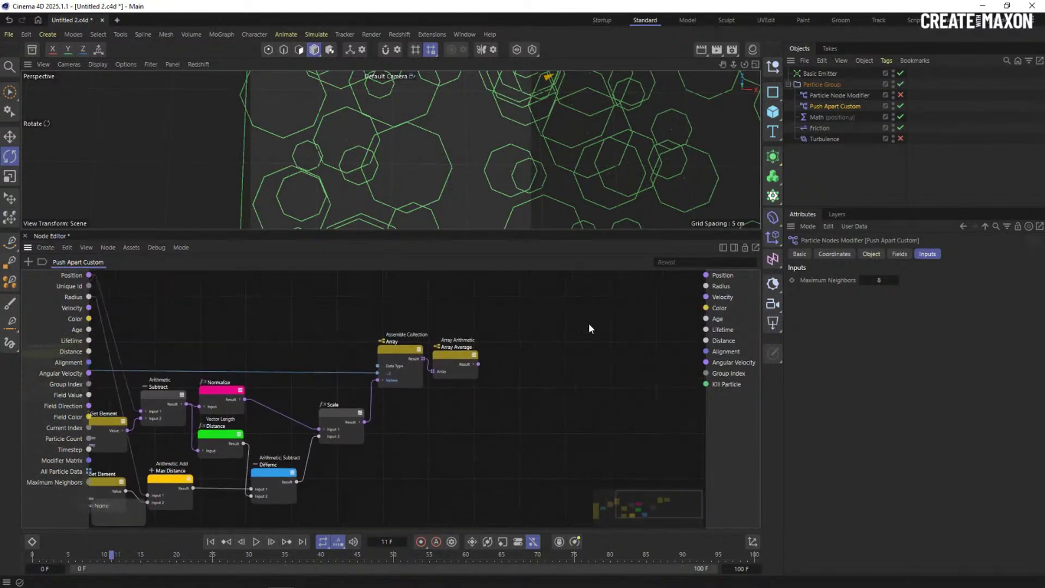
{"action": "scroll", "coordinate": [588, 325], "scroll_direction": "up", "scroll_amount": 1}
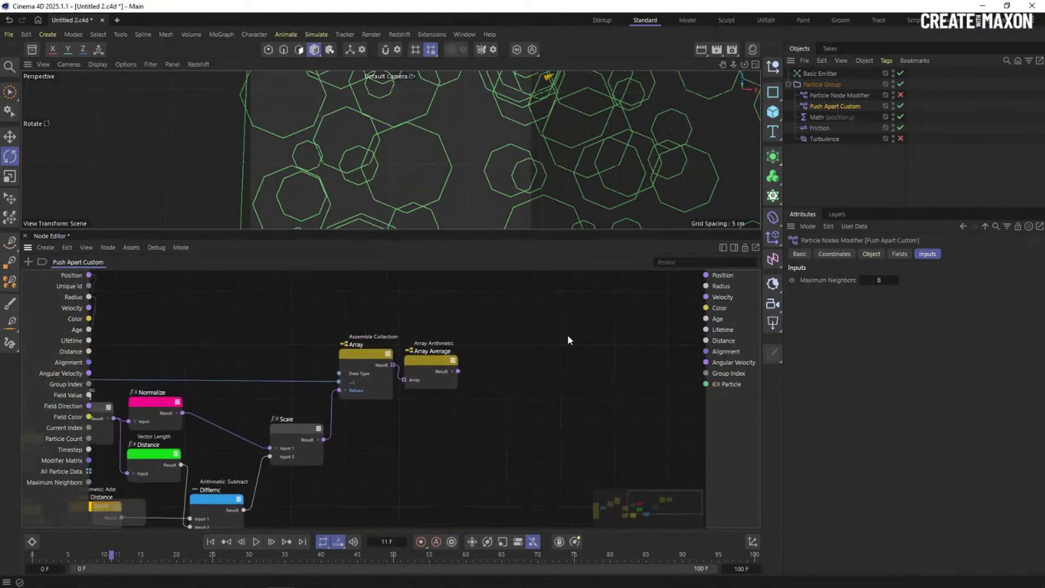
{"action": "double_click", "coordinate": [555, 377]}
{"action": "type", "text": "scale"}
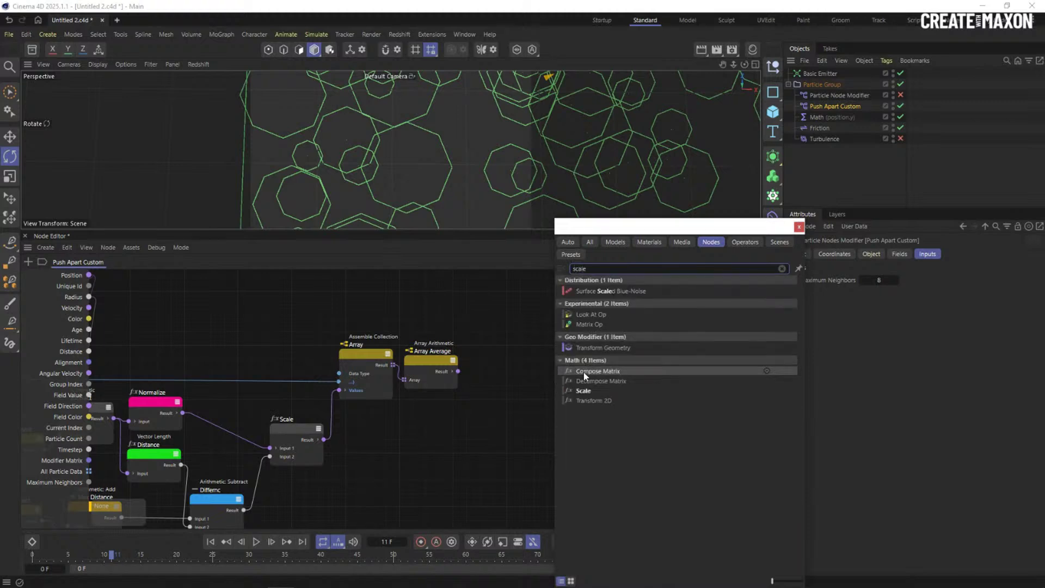
{"action": "double_click", "coordinate": [617, 391]}
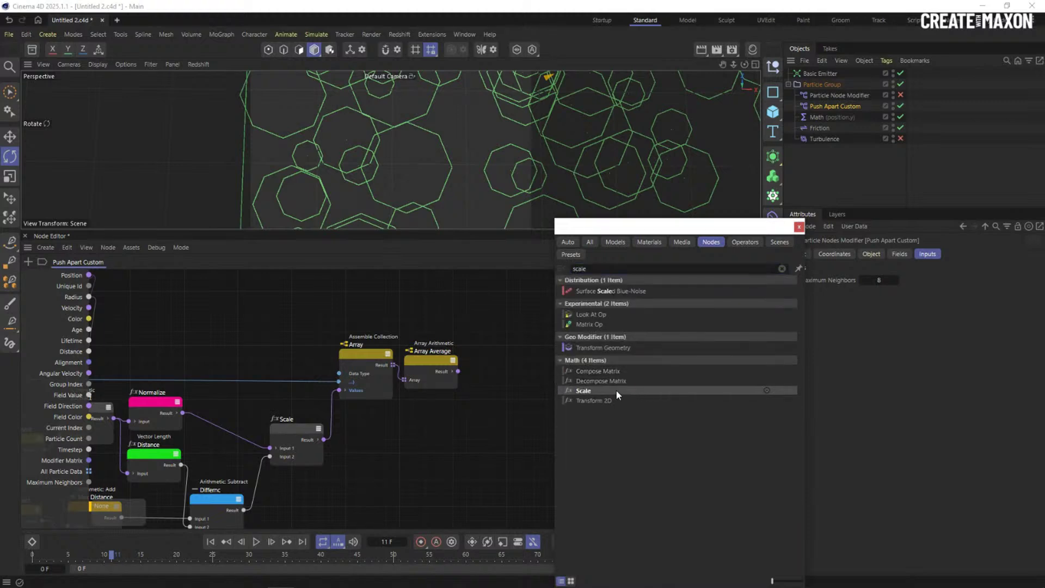
{"action": "left_click_drag", "start_coordinate": [546, 385], "coordinate": [506, 363]}
{"action": "left_click", "coordinate": [877, 279]}
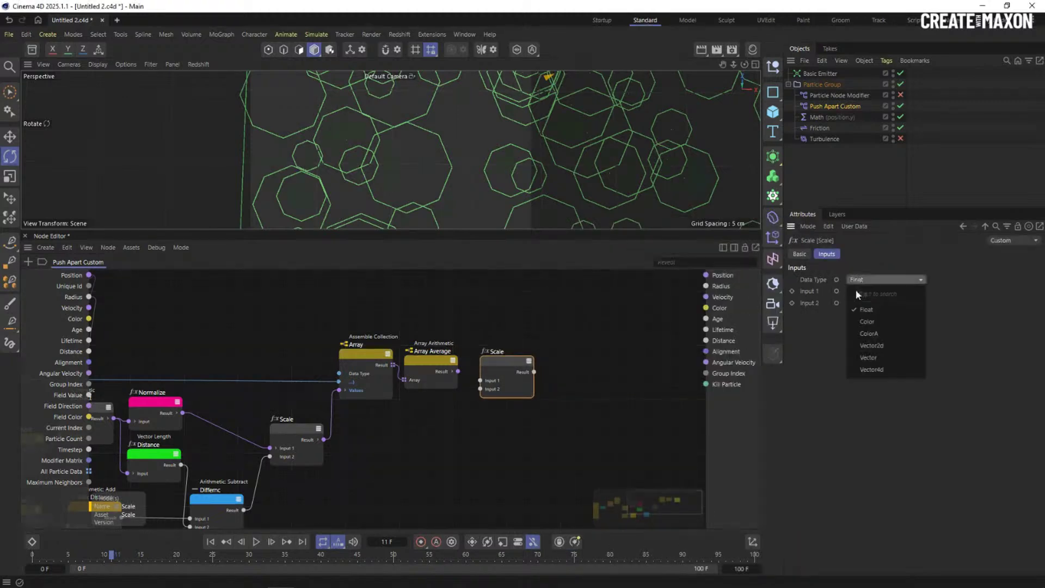
{"action": "left_click", "coordinate": [882, 358]}
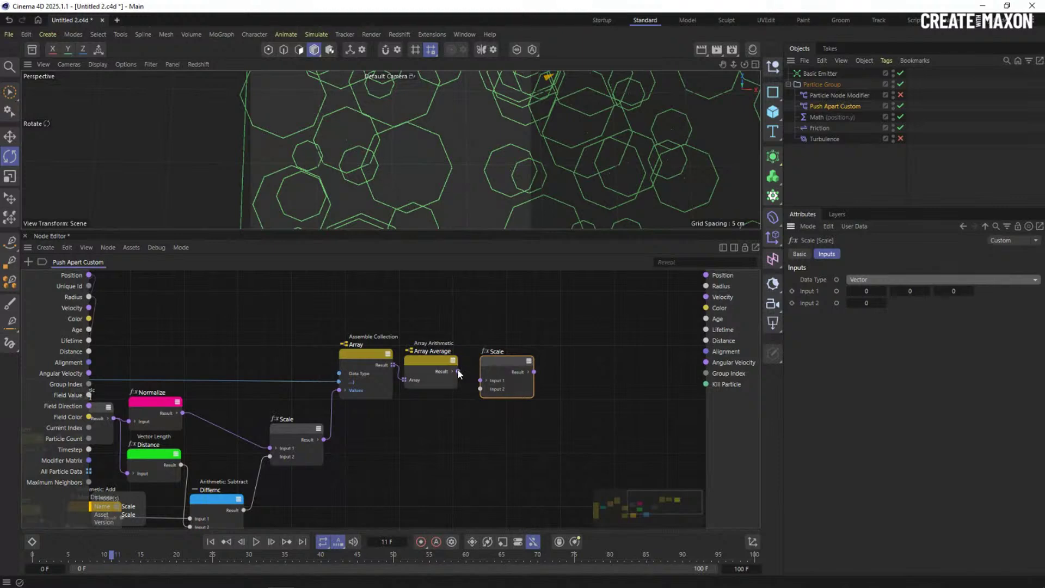
{"action": "left_click_drag", "start_coordinate": [458, 371], "coordinate": [433, 447]}
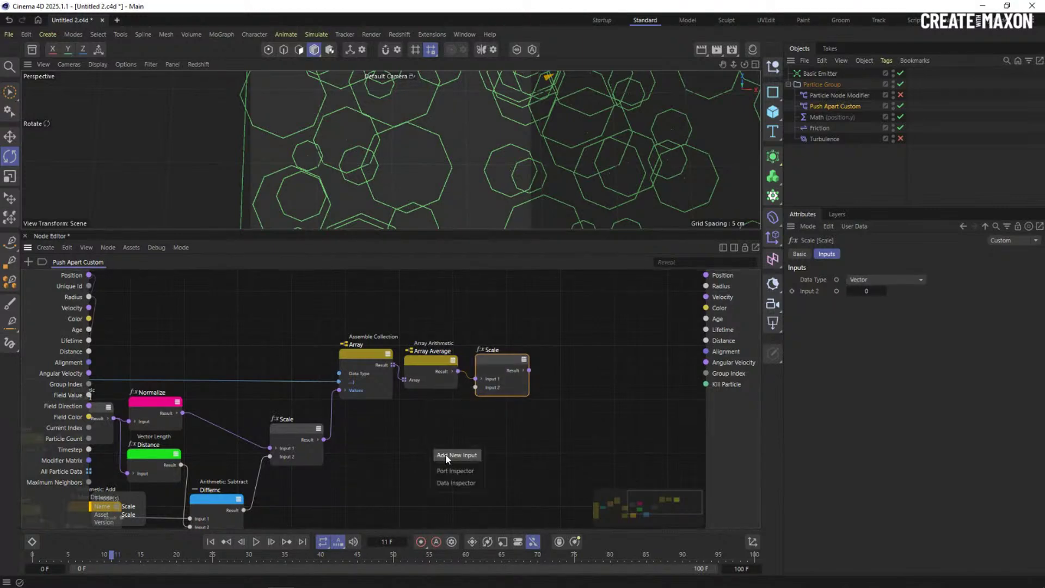
Expose the new Scale node's Input 2 as a modifier input named Strenght, place its floating node nearby, and set it to 0.1
{"action": "left_click", "coordinate": [456, 456]}
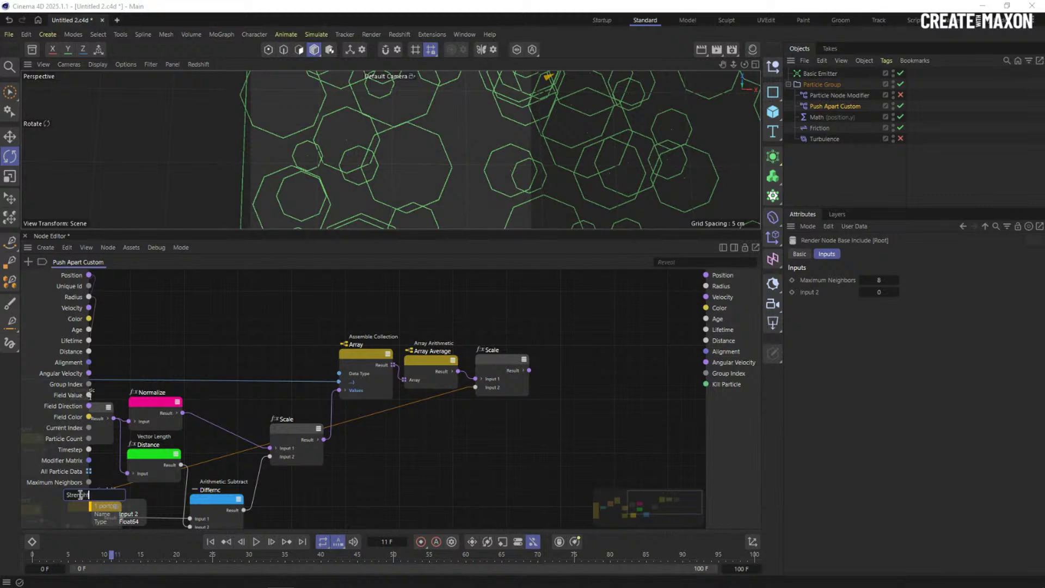
{"action": "key", "text": "Return"}
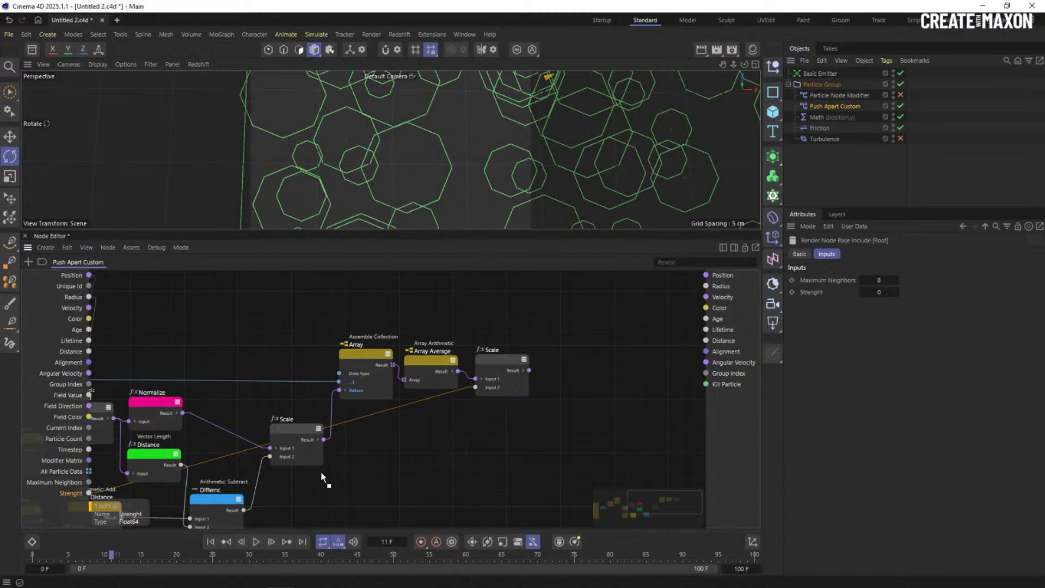
{"action": "left_click_drag", "start_coordinate": [322, 477], "coordinate": [434, 427]}
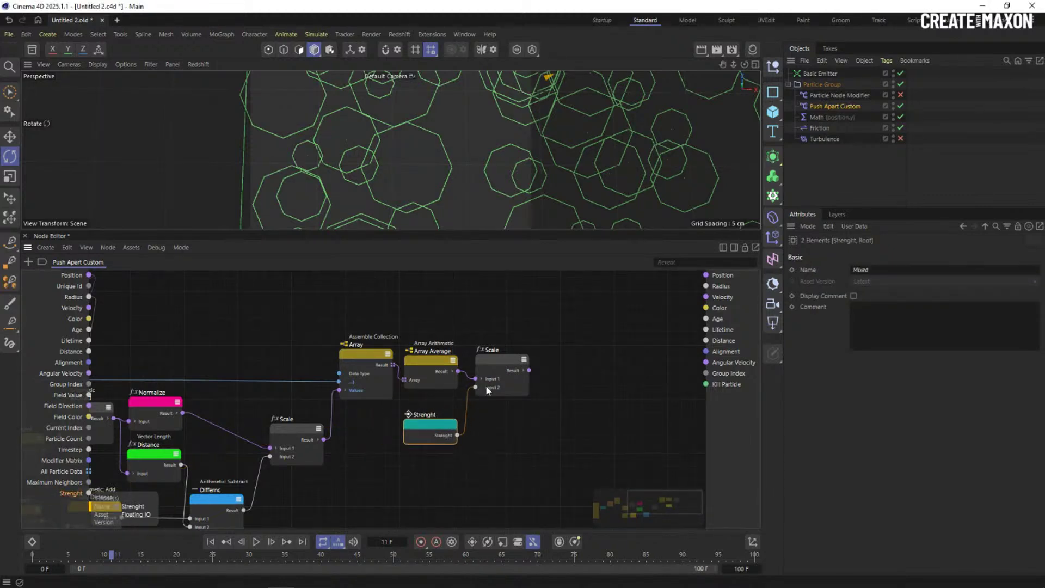
{"action": "left_click", "coordinate": [855, 107]}
{"action": "left_click", "coordinate": [874, 292]}
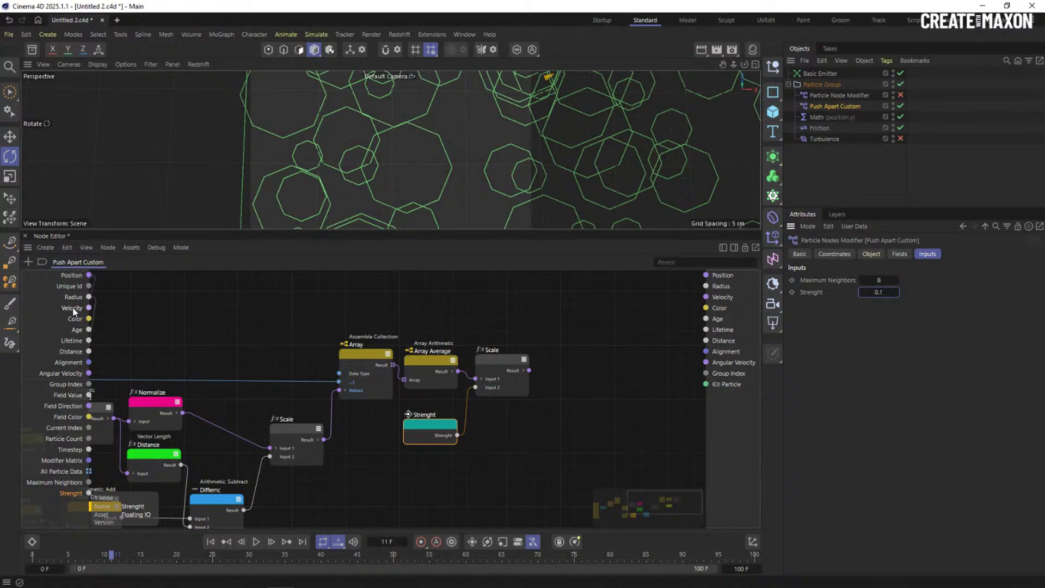
Add a Vector-type Arithmetic Add node that sums the incoming Velocity and the final Scale result, and feed it to the Velocity output
{"action": "left_click", "coordinate": [572, 333]}
{"action": "double_click", "coordinate": [571, 329]}
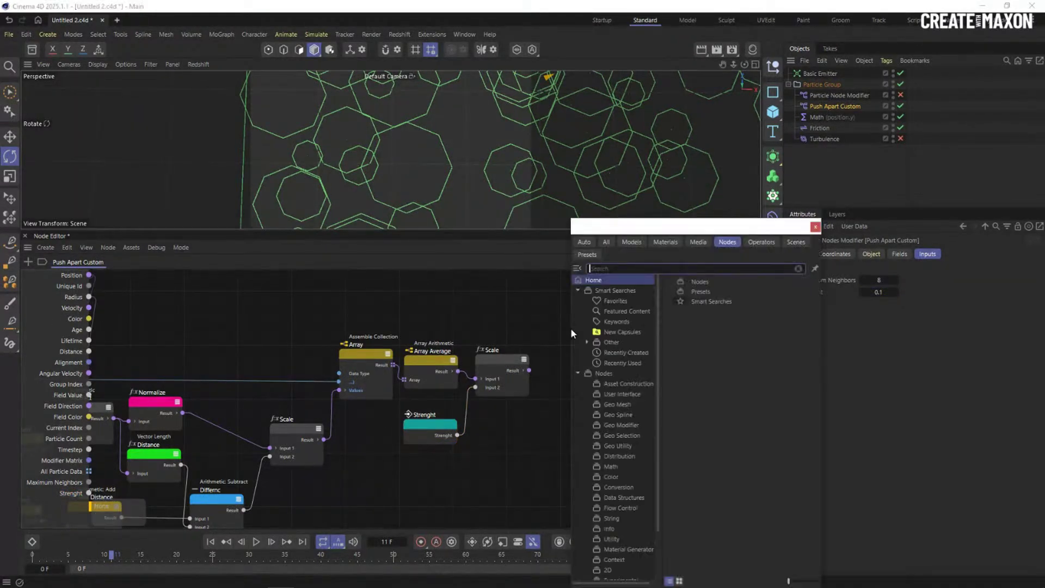
{"action": "type", "text": "add"}
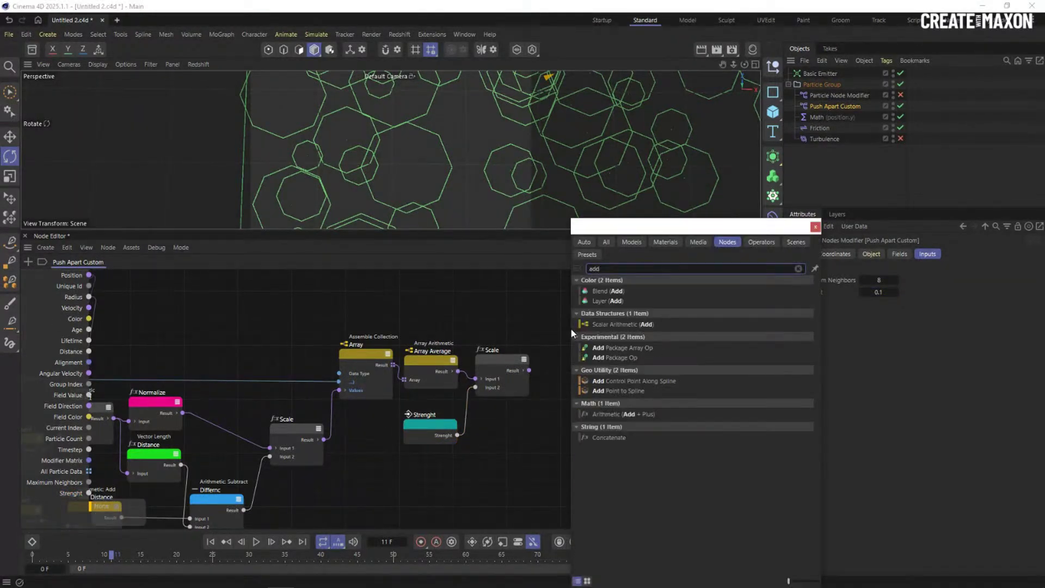
{"action": "left_click", "coordinate": [619, 417]}
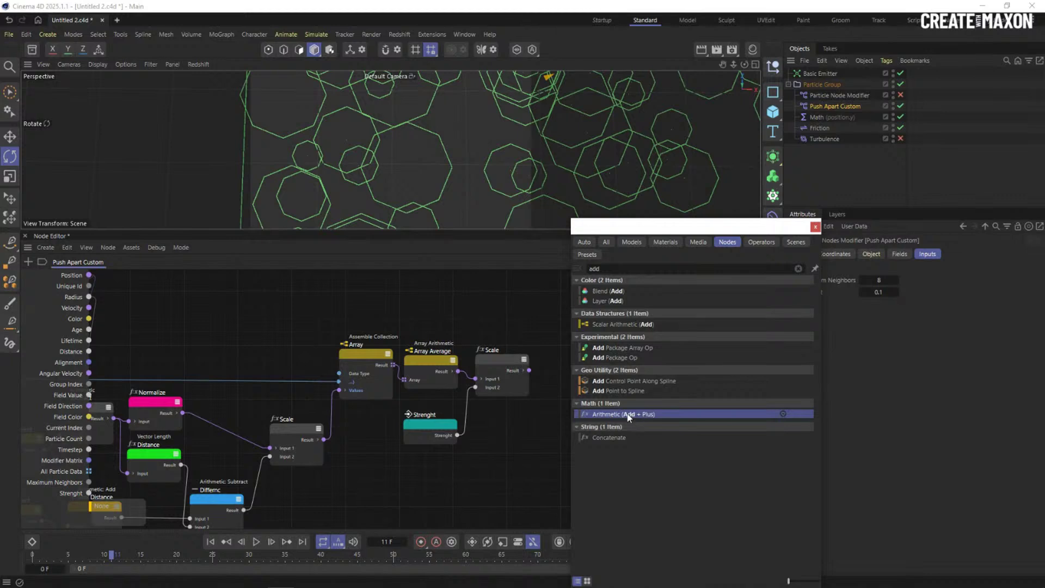
{"action": "double_click", "coordinate": [628, 413]}
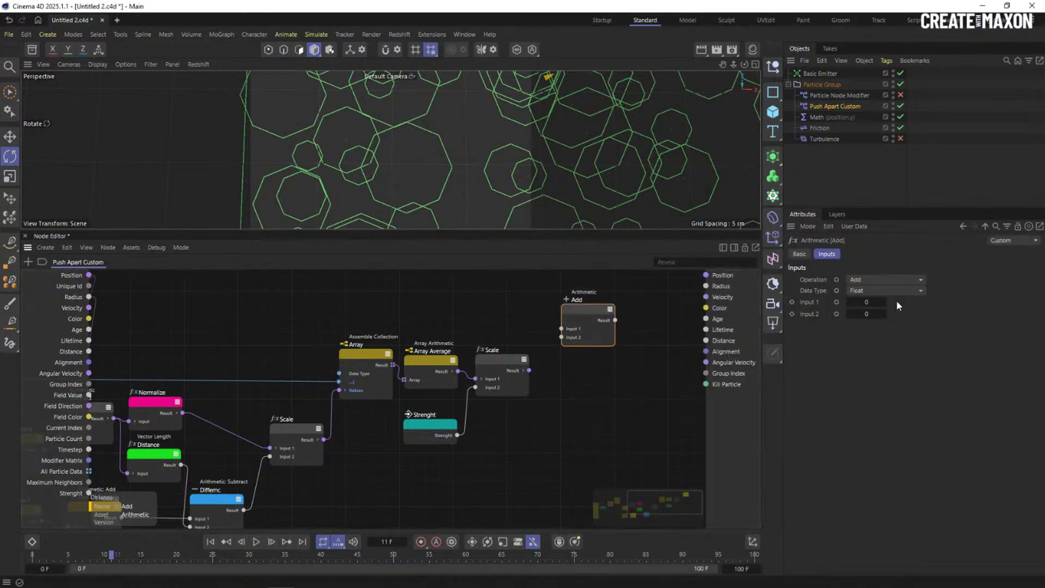
{"action": "left_click", "coordinate": [881, 291]}
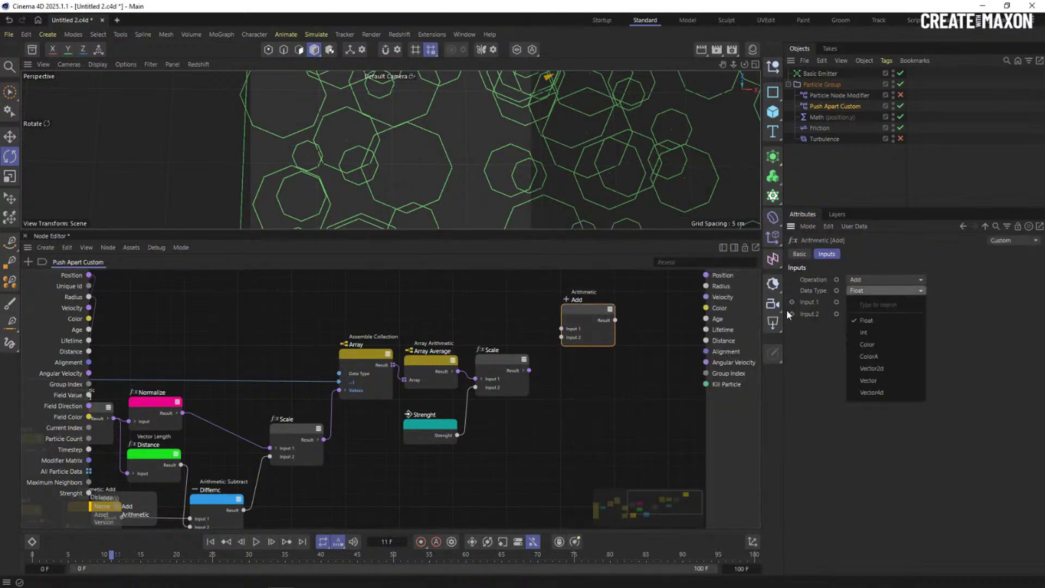
{"action": "left_click", "coordinate": [868, 381]}
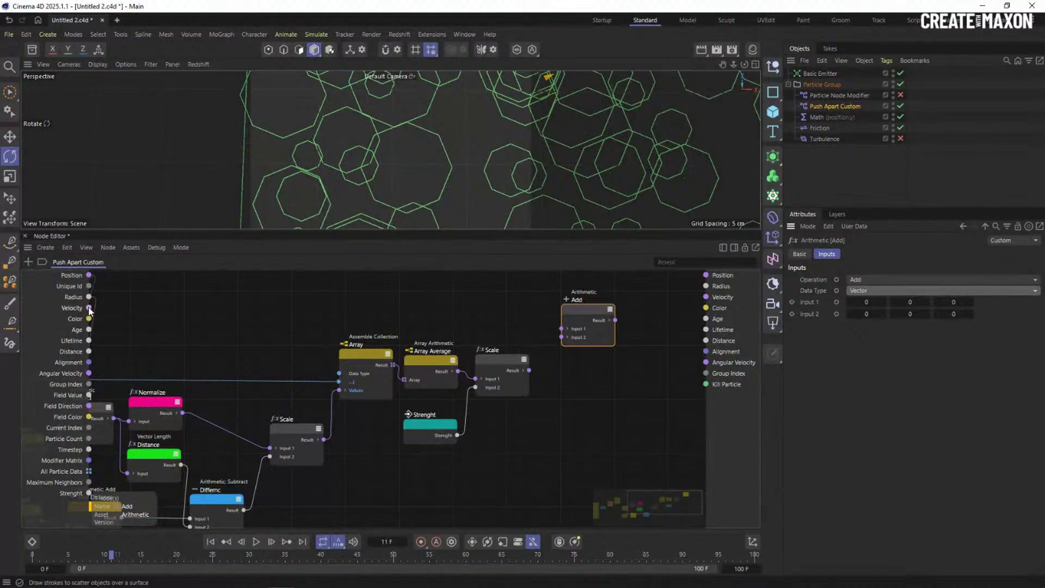
{"action": "left_click_drag", "start_coordinate": [89, 308], "coordinate": [706, 297]}
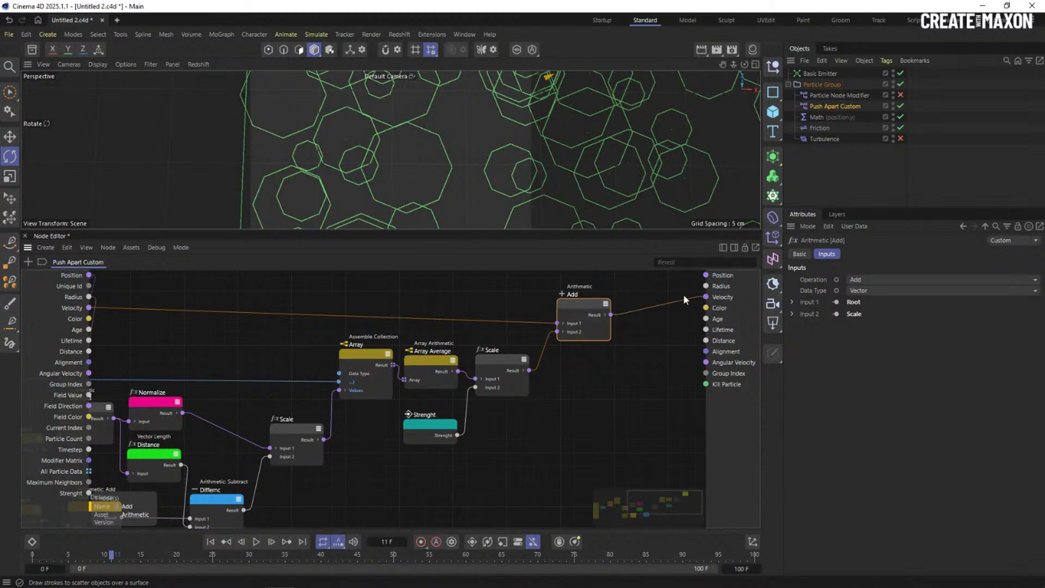
{"action": "left_click", "coordinate": [518, 294]}
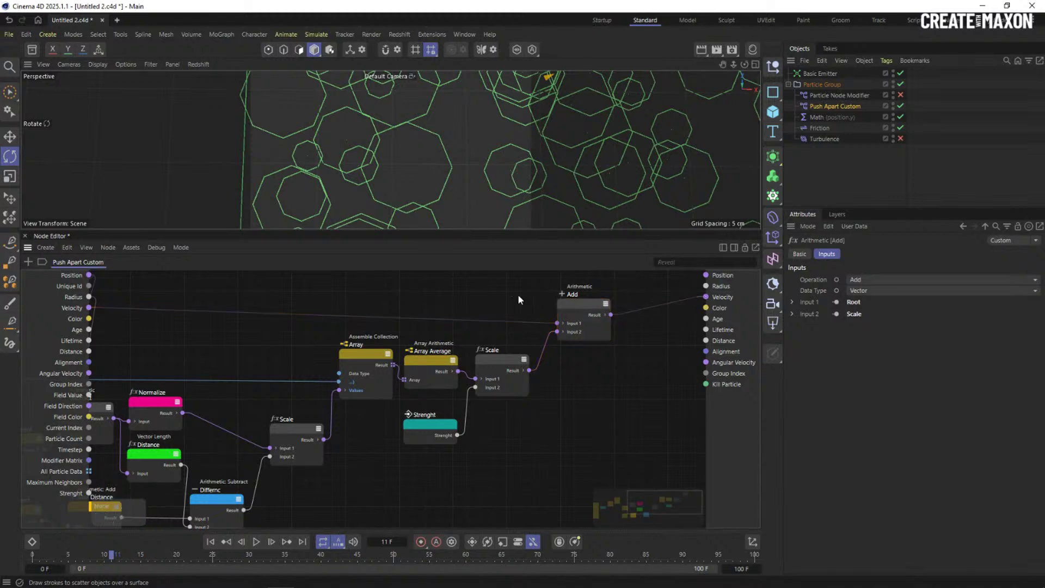
Enlarge the viewport, frame the whole emitter, and play the particle simulation from the first frame
{"action": "left_click", "coordinate": [211, 541]}
{"action": "left_click_drag", "start_coordinate": [397, 243], "coordinate": [399, 316]}
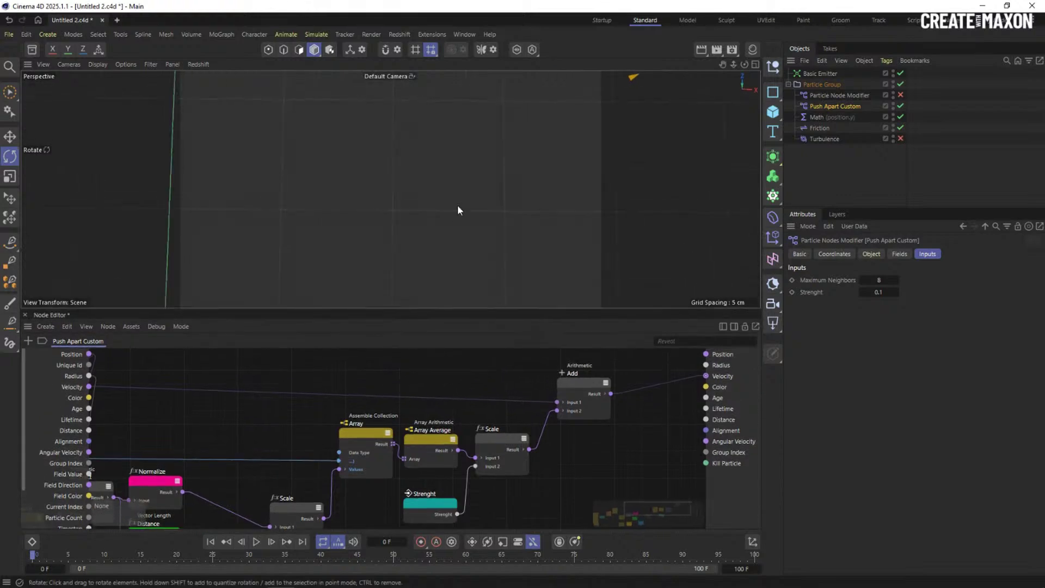
{"action": "scroll", "coordinate": [424, 208], "scroll_direction": "down", "scroll_amount": 5}
{"action": "left_click_drag", "start_coordinate": [413, 201], "coordinate": [299, 231], "text": "alt"}
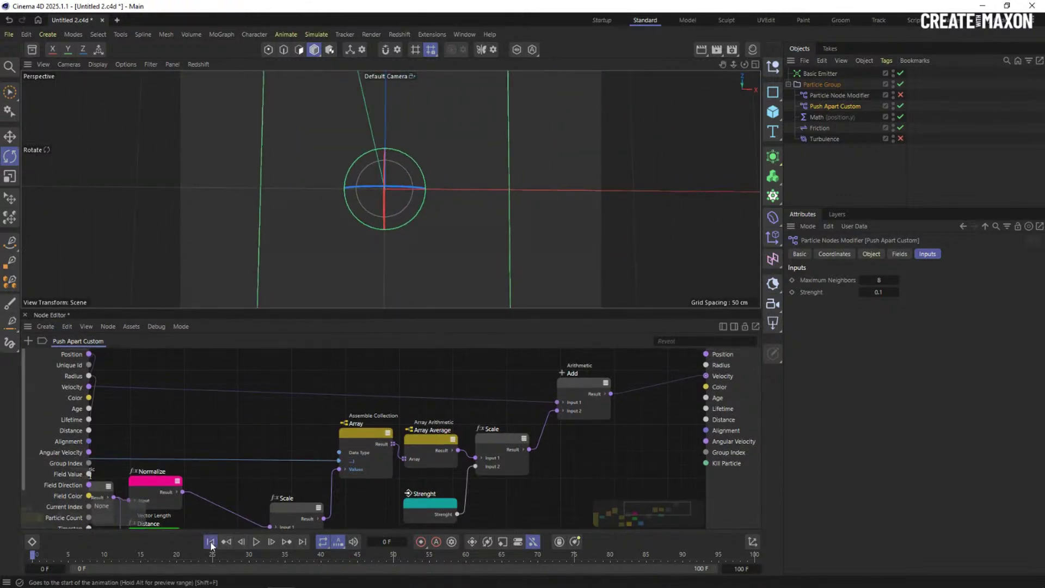
{"action": "left_click", "coordinate": [256, 542]}
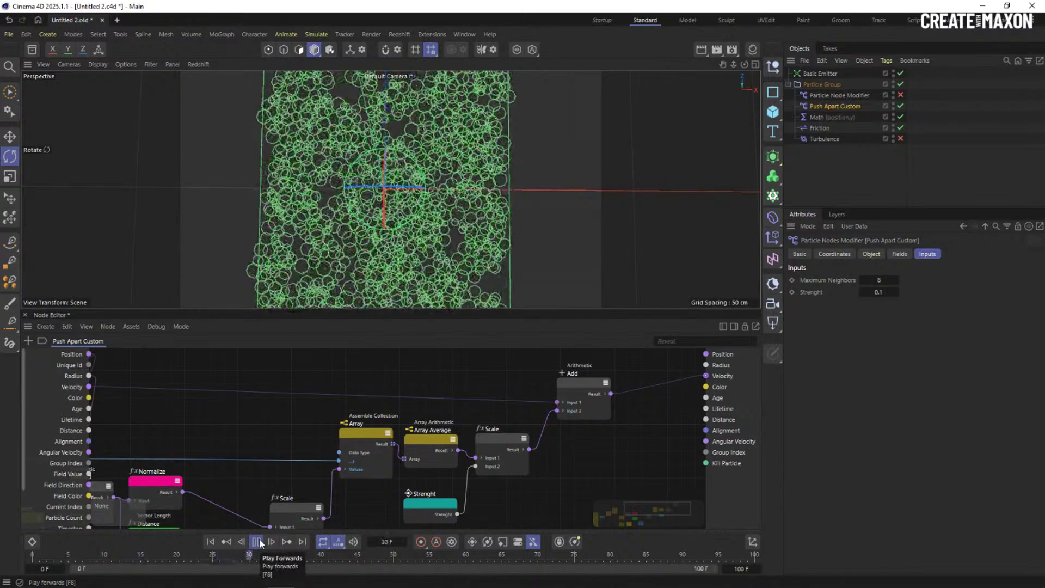
{"action": "left_click", "coordinate": [258, 543]}
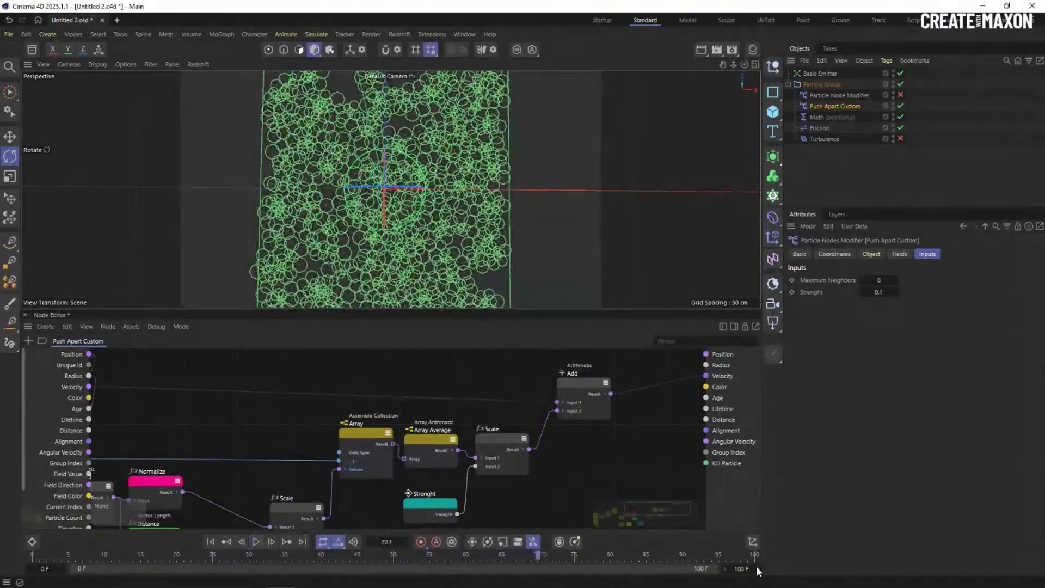
Set the timeline's end to frame 333 and play the simulation further to examine the particle overlap up close
{"action": "type", "text": "333"}
{"action": "key", "text": "Return"}
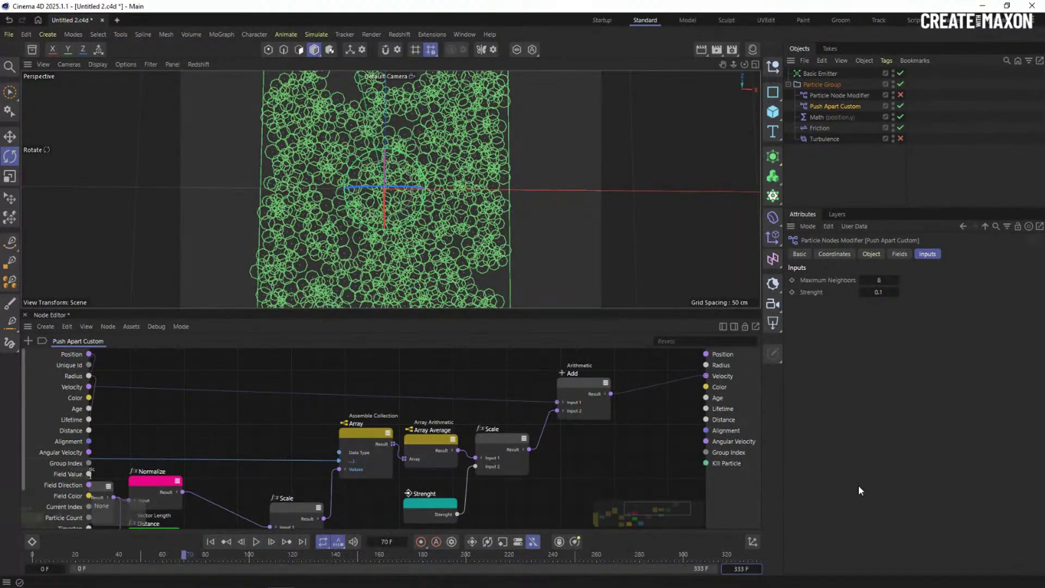
{"action": "left_click", "coordinate": [256, 543]}
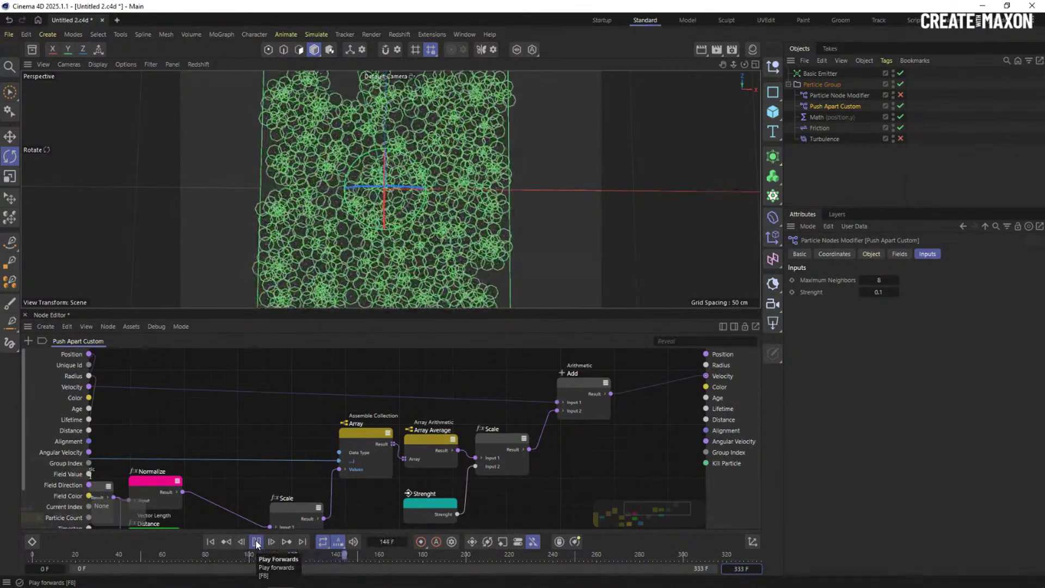
{"action": "left_click", "coordinate": [257, 543]}
{"action": "scroll", "coordinate": [374, 222], "scroll_direction": "up", "scroll_amount": 3}
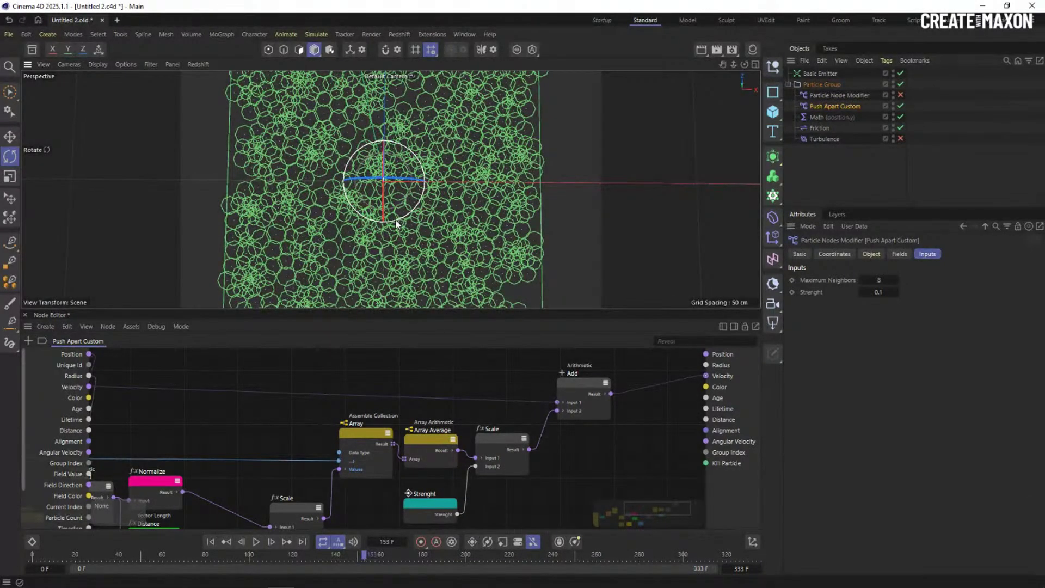
Review the Push Apart Modifier slides on average direction, max distance and distance difference, and return to the node graph
{"action": "scroll", "coordinate": [462, 369], "scroll_direction": "down", "scroll_amount": 2}
{"action": "middle_click_drag", "start_coordinate": [507, 393], "coordinate": [522, 385]}
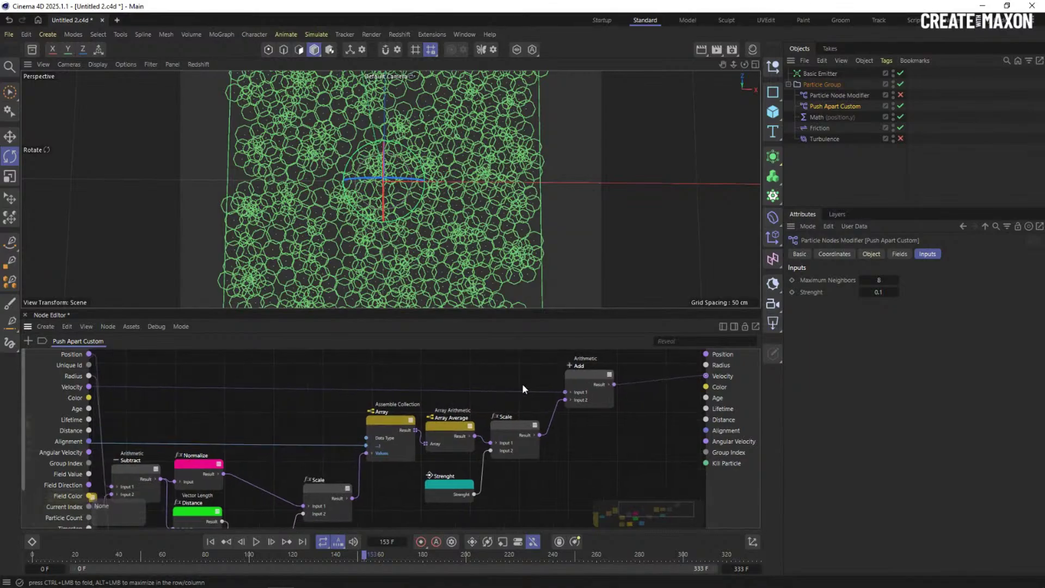
{"action": "key", "text": "alt+Tab"}
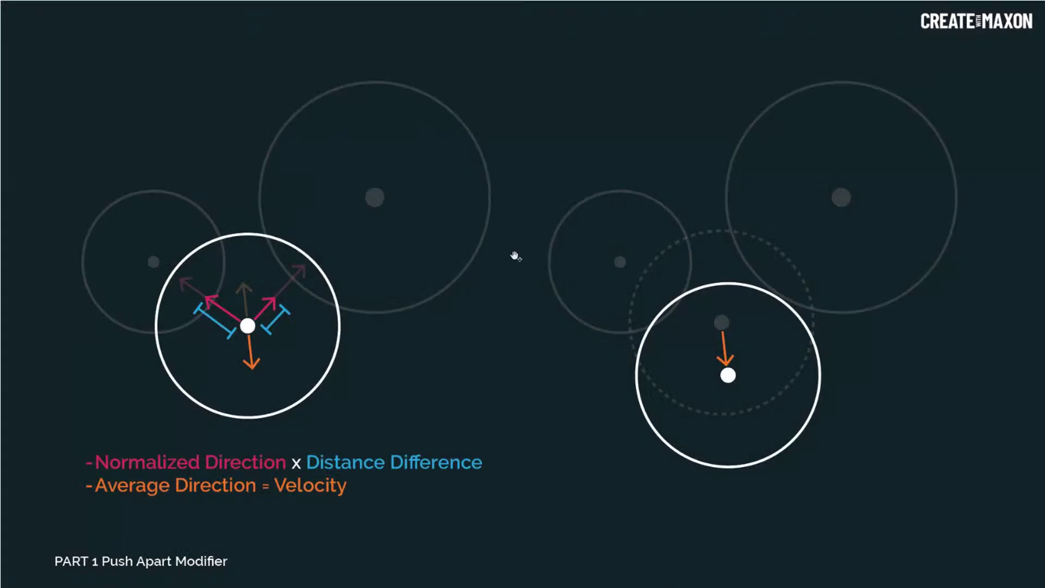
{"action": "scroll", "coordinate": [516, 256], "scroll_direction": "up", "scroll_amount": 1}
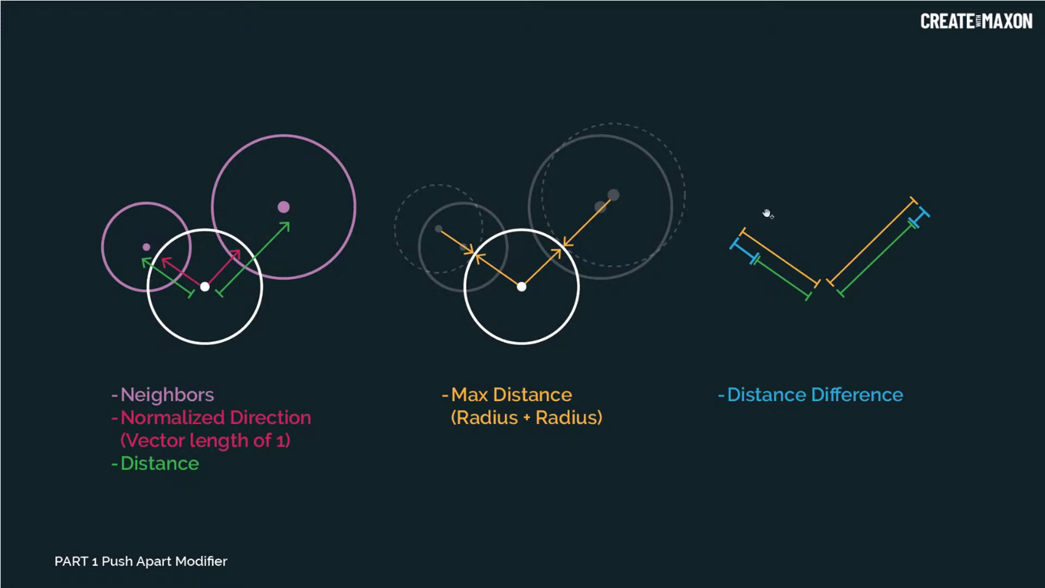
{"action": "key", "text": "alt+Tab"}
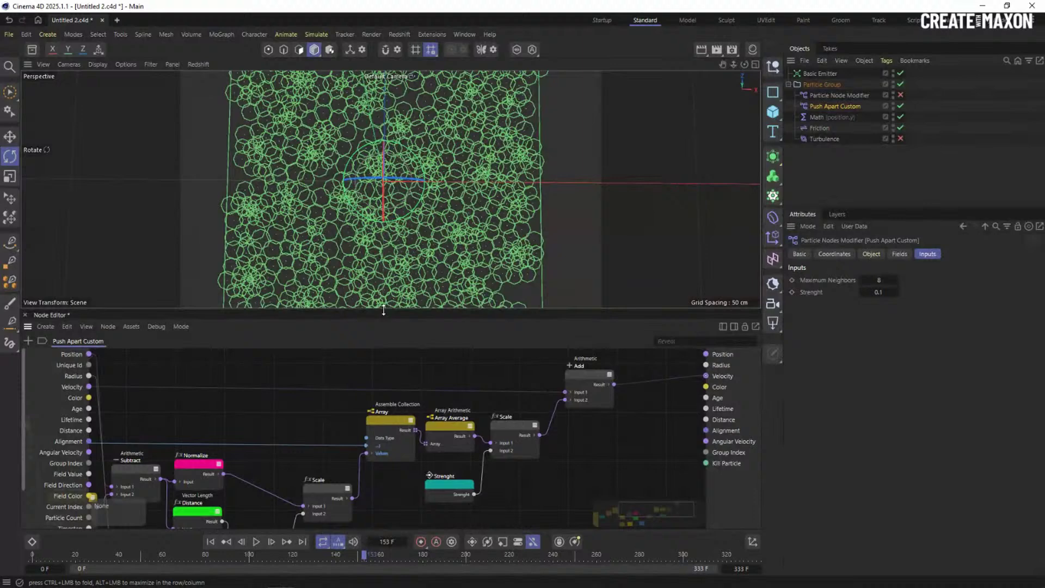
Enlarge the Node Editor and examine how the Differnc node subtracts Distance from Max Distance
{"action": "left_click_drag", "start_coordinate": [384, 311], "coordinate": [394, 226]}
{"action": "middle_click_drag", "start_coordinate": [287, 339], "coordinate": [416, 291]}
{"action": "scroll", "coordinate": [388, 401], "scroll_direction": "up", "scroll_amount": 1}
{"action": "middle_click_drag", "start_coordinate": [387, 407], "coordinate": [374, 421]}
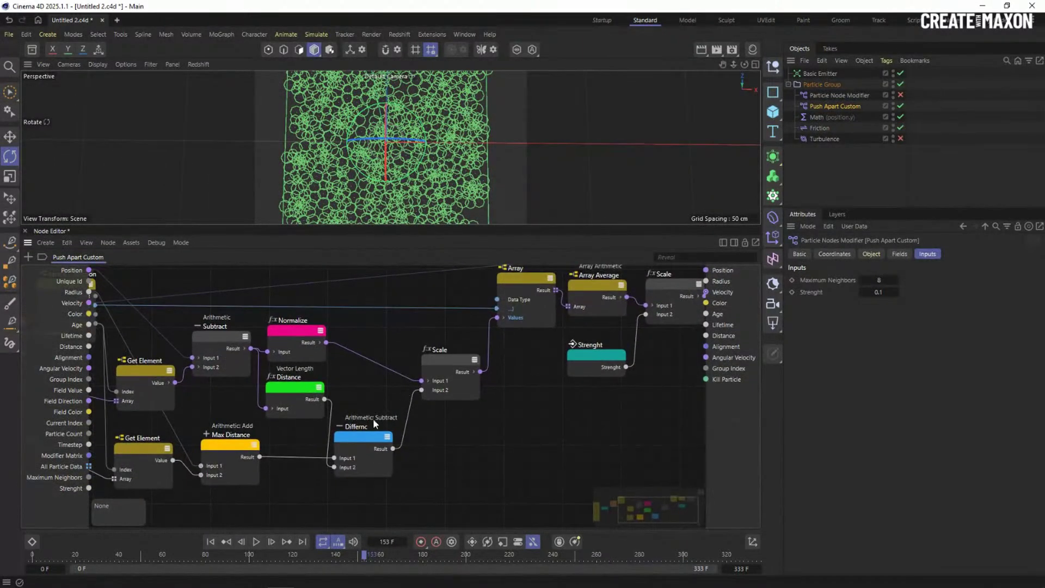
{"action": "left_click", "coordinate": [364, 439]}
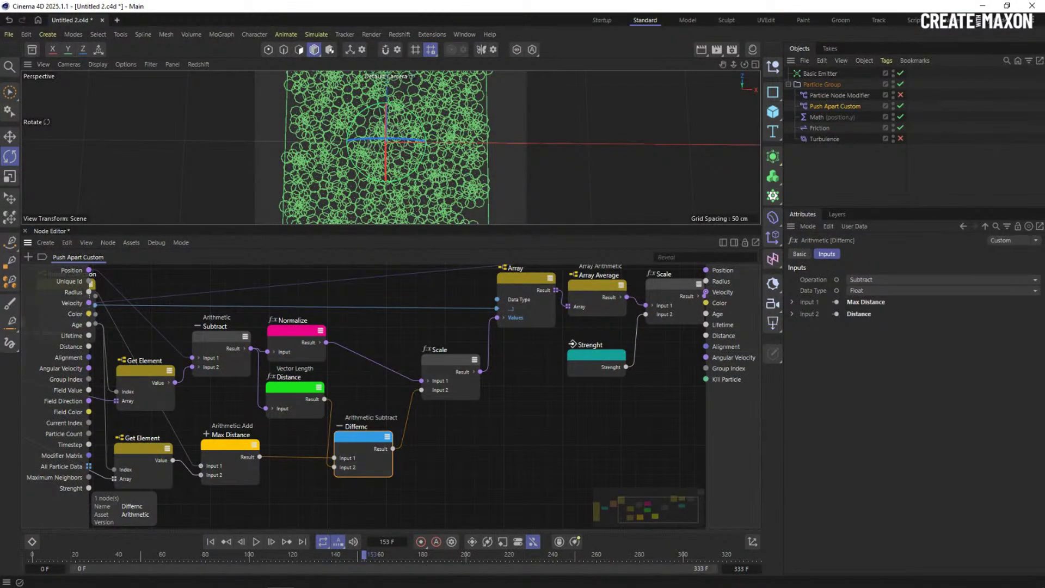
{"action": "key", "text": "alt+Tab"}
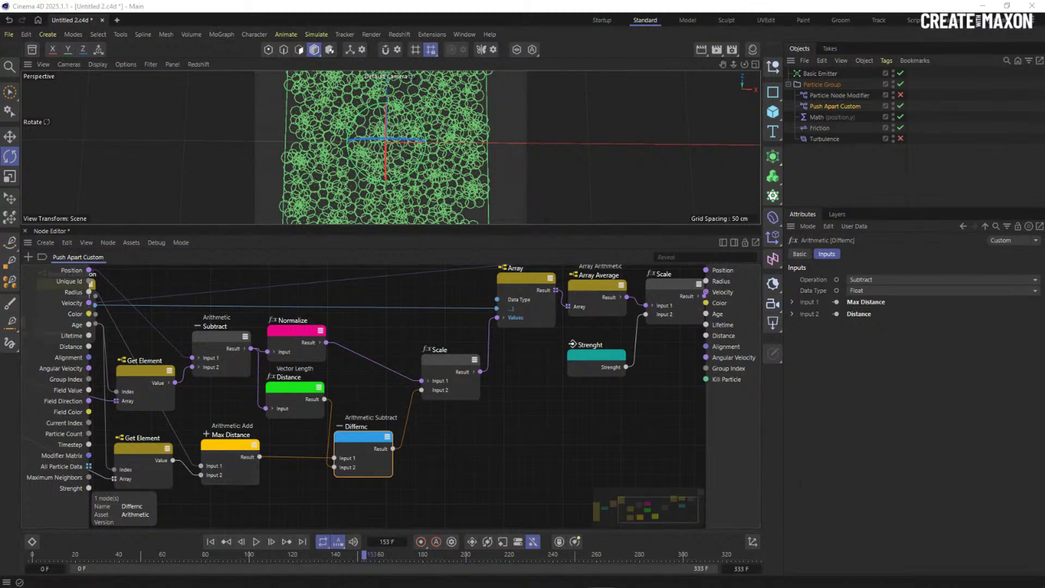
{"action": "left_click", "coordinate": [371, 391]}
{"action": "middle_click_drag", "start_coordinate": [363, 399], "coordinate": [376, 360]}
{"action": "scroll", "coordinate": [370, 397], "scroll_direction": "up", "scroll_amount": 1}
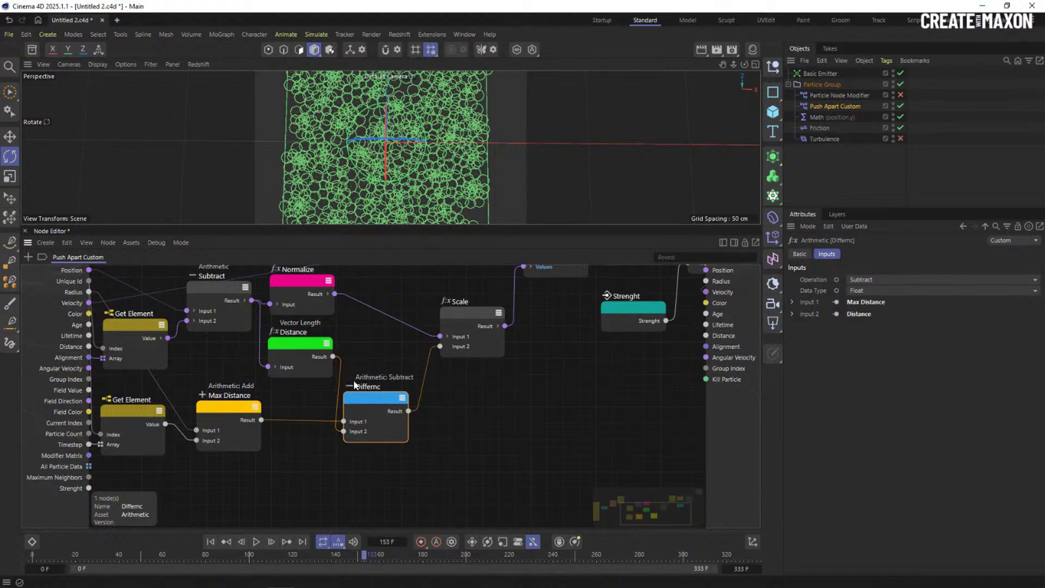
Add a Clamp node between Differnc and the first Scale node's Input 2, with Max Distance feeding its Maximum
{"action": "double_click", "coordinate": [472, 419]}
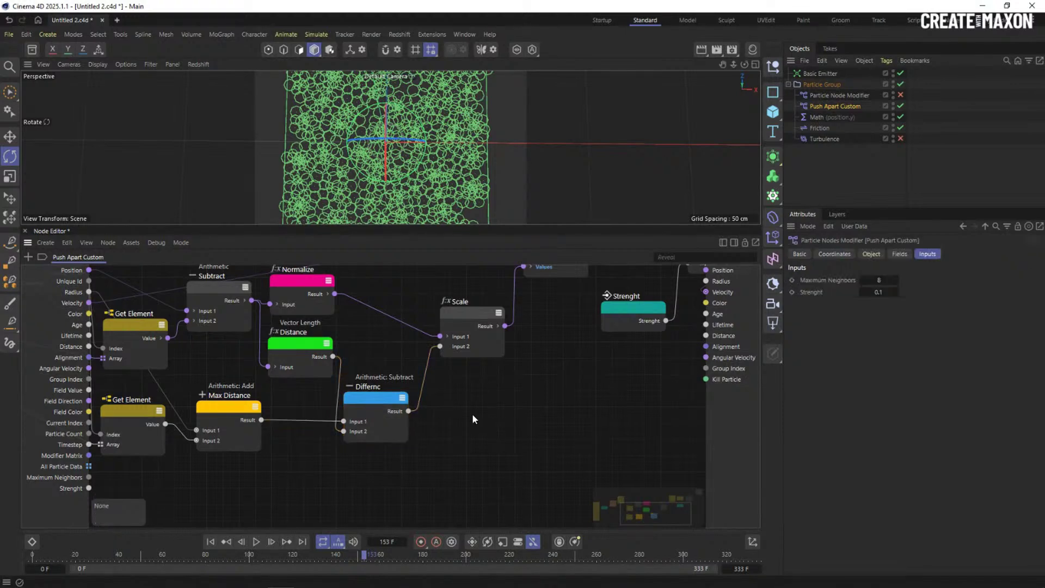
{"action": "type", "text": "clam"}
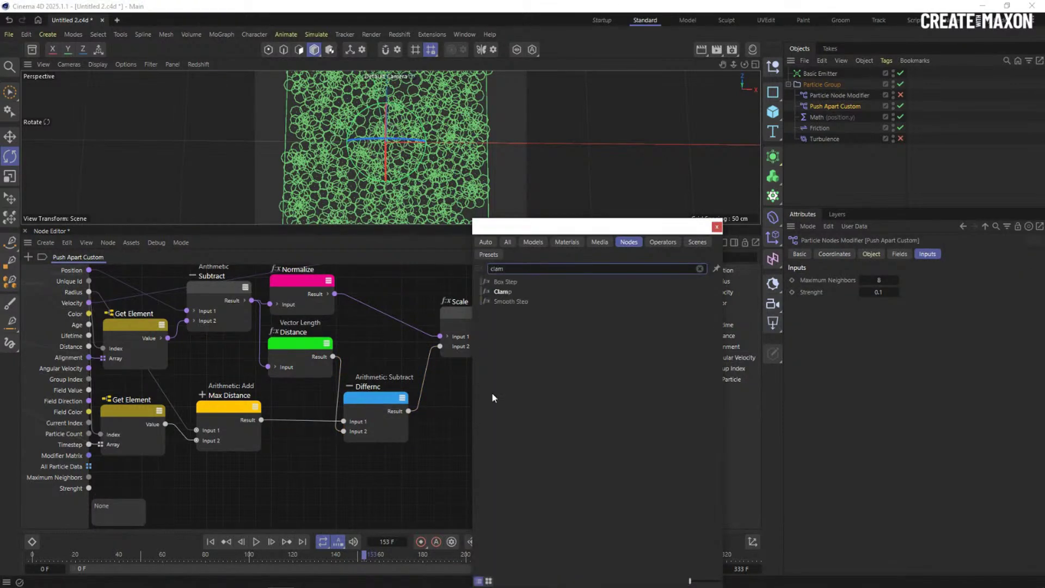
{"action": "double_click", "coordinate": [512, 292]}
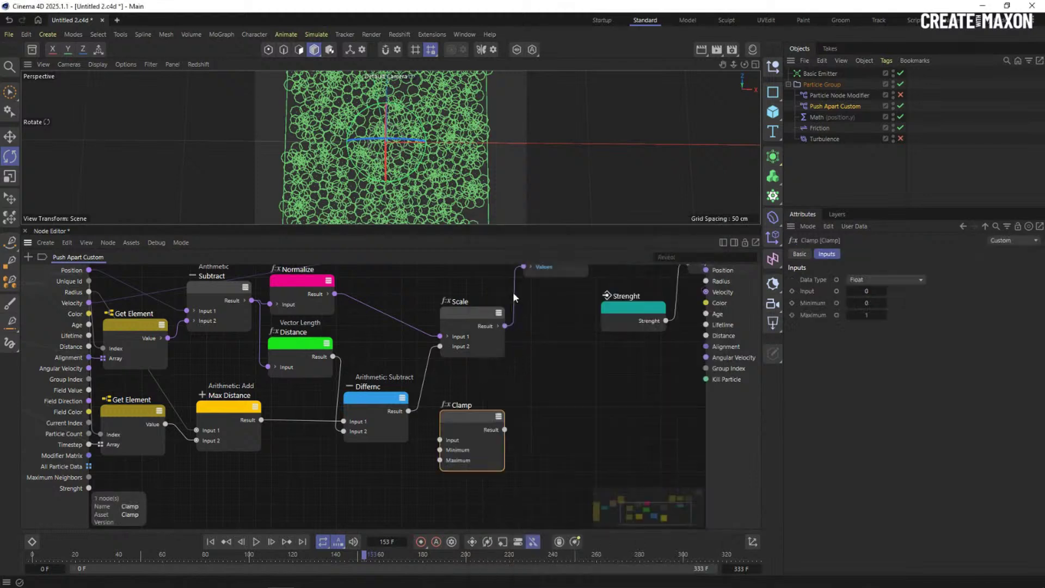
{"action": "left_click_drag", "start_coordinate": [456, 405], "coordinate": [453, 409]}
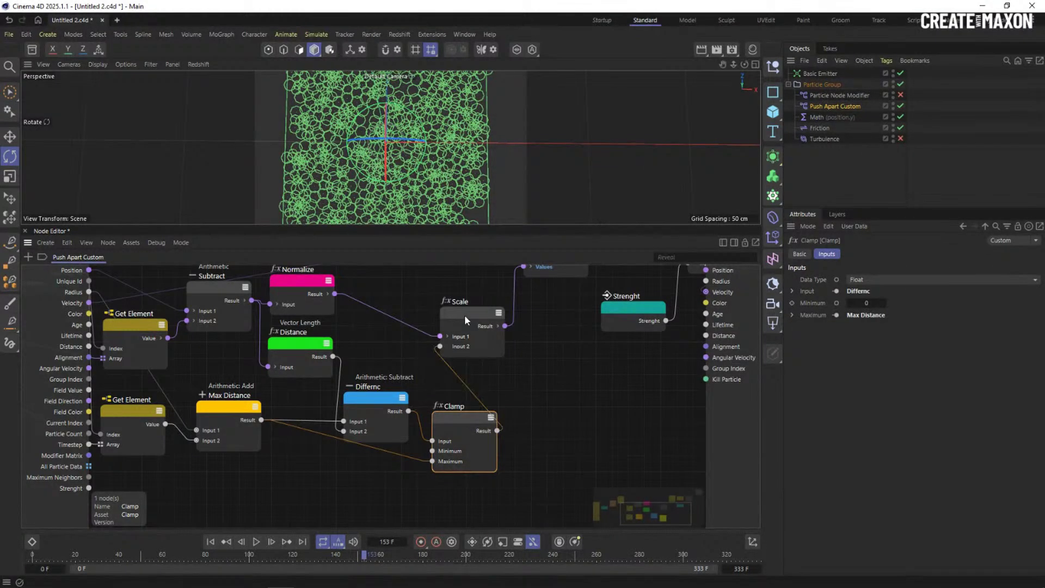
{"action": "left_click_drag", "start_coordinate": [465, 316], "coordinate": [477, 319]}
{"action": "scroll", "coordinate": [566, 328], "scroll_direction": "down", "scroll_amount": 3}
{"action": "middle_click_drag", "start_coordinate": [578, 280], "coordinate": [549, 349]}
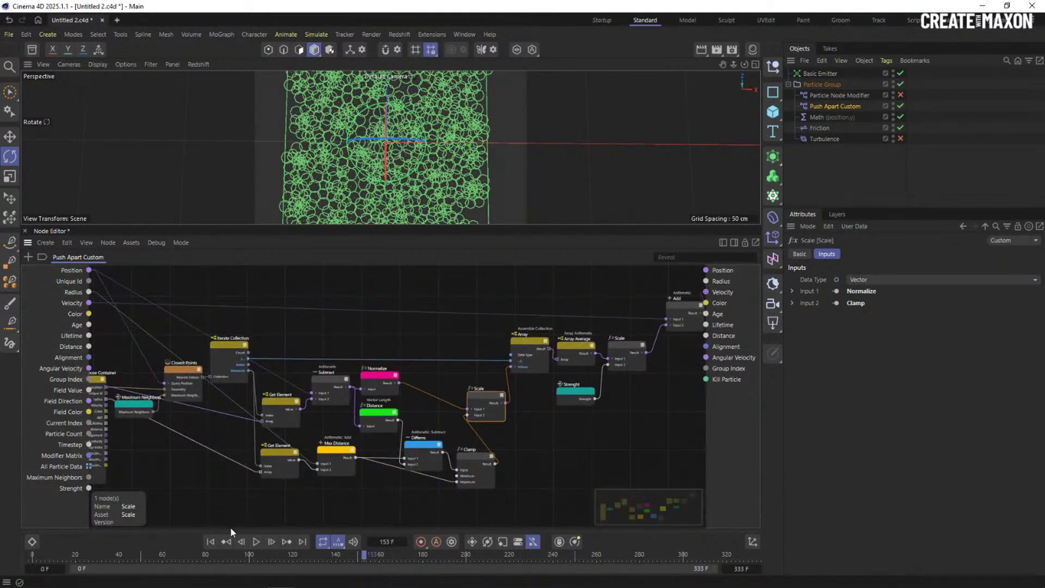
Close the Node Editor, play the simulation from the start to check the particle spacing, and return to frame 0
{"action": "left_click", "coordinate": [222, 544]}
{"action": "left_click", "coordinate": [255, 542]}
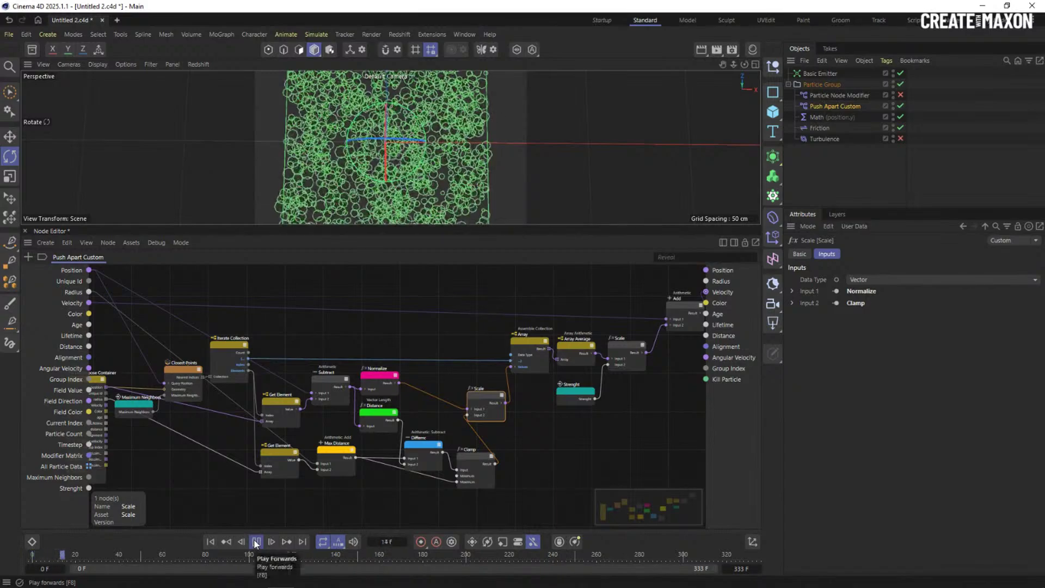
{"action": "left_click", "coordinate": [25, 231]}
{"action": "scroll", "coordinate": [389, 302], "scroll_direction": "down", "scroll_amount": 10}
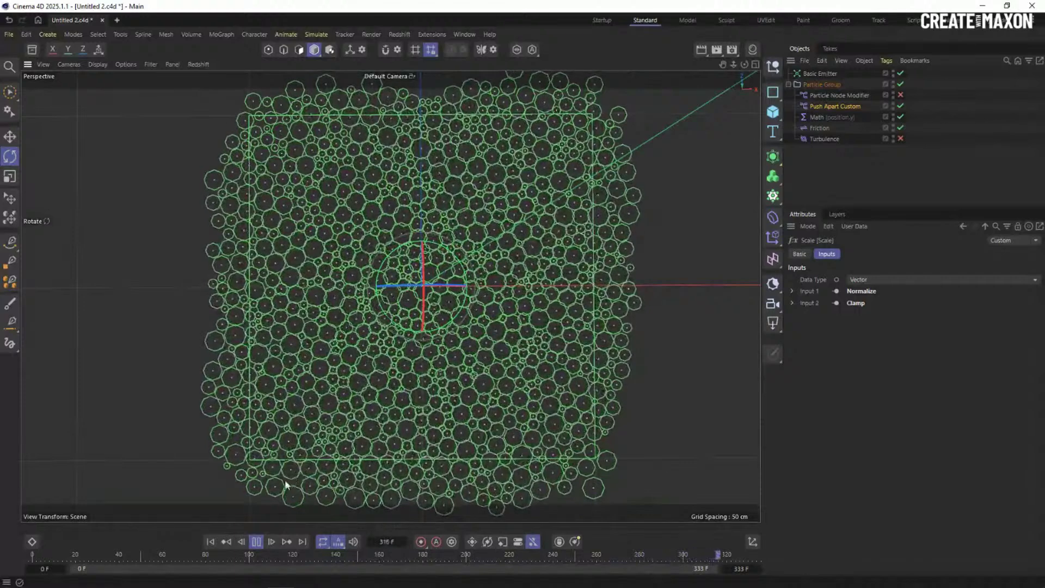
{"action": "left_click", "coordinate": [210, 542]}
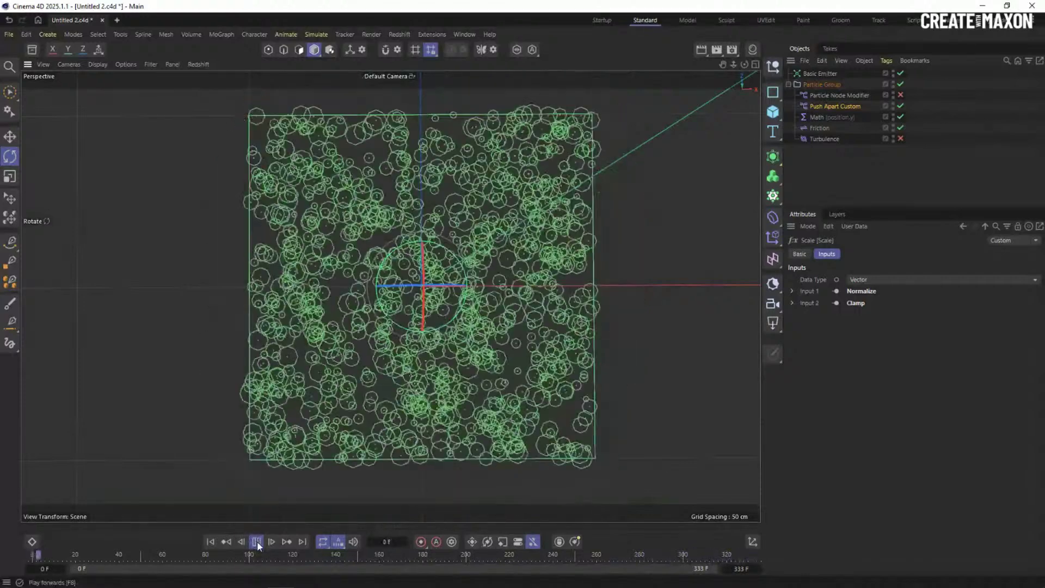
{"action": "left_click", "coordinate": [210, 541]}
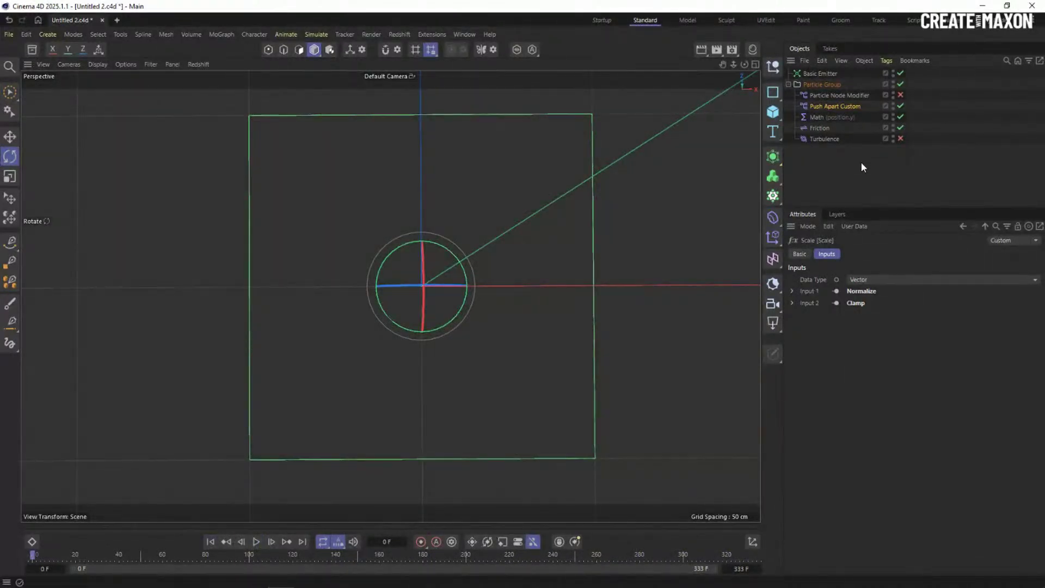
Delete the Push Apart Custom modifier and show the inputs of the disabled Particle Node Modifier
{"action": "left_click", "coordinate": [806, 106]}
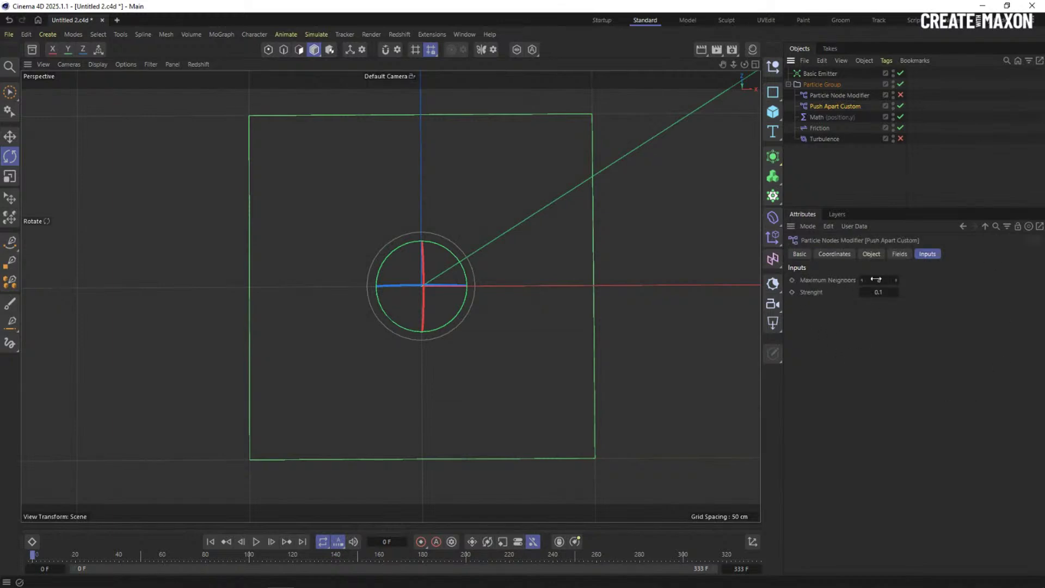
{"action": "type", "text": "0"}
{"action": "key", "text": "Delete"}
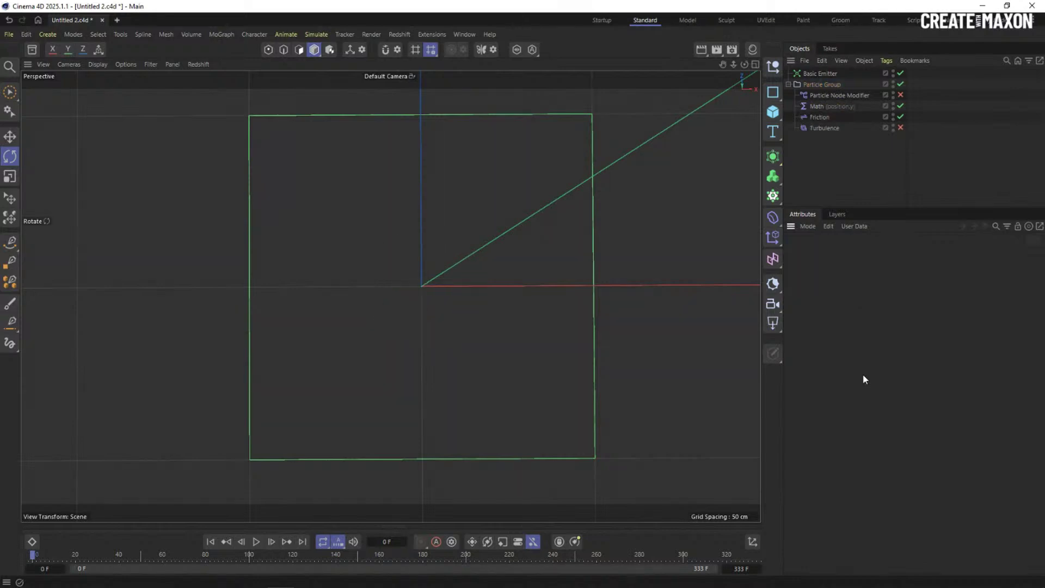
{"action": "left_click", "coordinate": [825, 128]}
{"action": "left_click", "coordinate": [834, 97]}
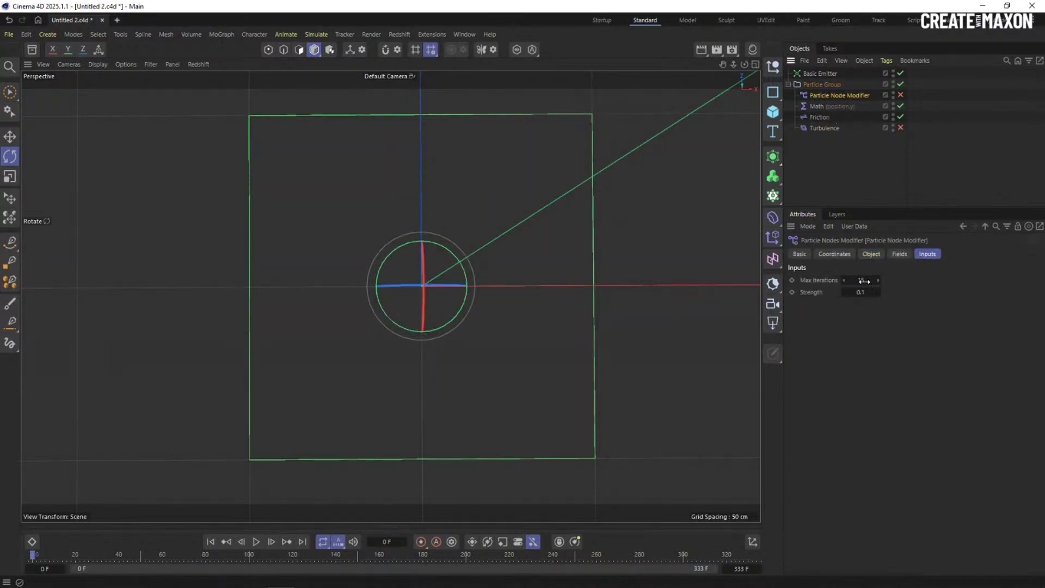
Undo the deletion of the Push Apart Custom modifier and show its inputs
{"action": "left_click", "coordinate": [838, 165]}
{"action": "key", "text": "ctrl+z"}
{"action": "key", "text": "ctrl+z"}
{"action": "key", "text": "ctrl+z"}
{"action": "key", "text": "ctrl+z"}
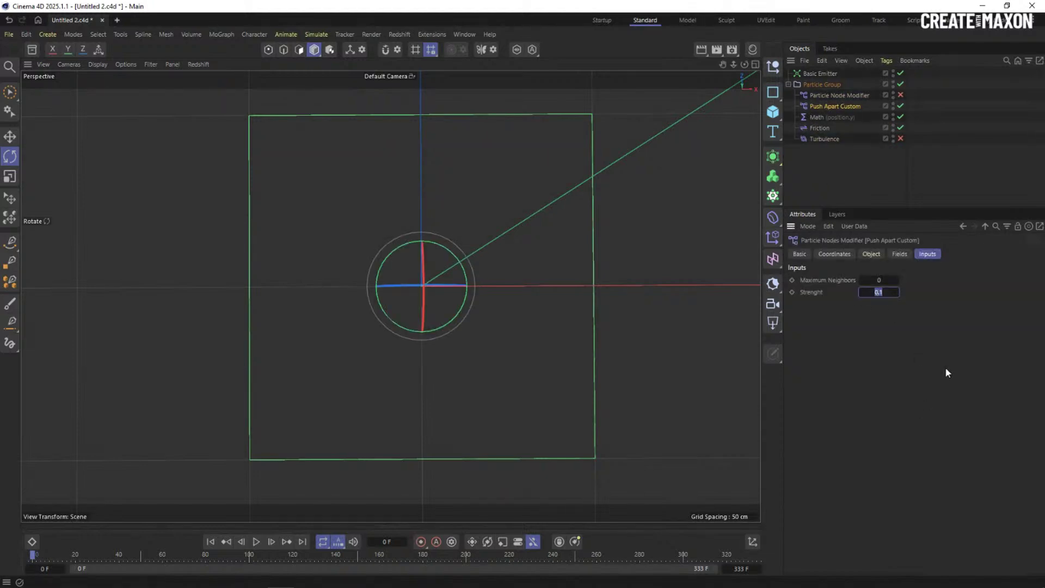
Set the Strength of the Push Apart Custom modifier to 0.3 and deselect it
{"action": "type", "text": "0.5"}
{"action": "double_click", "coordinate": [883, 293]}
{"action": "left_click", "coordinate": [829, 168]}
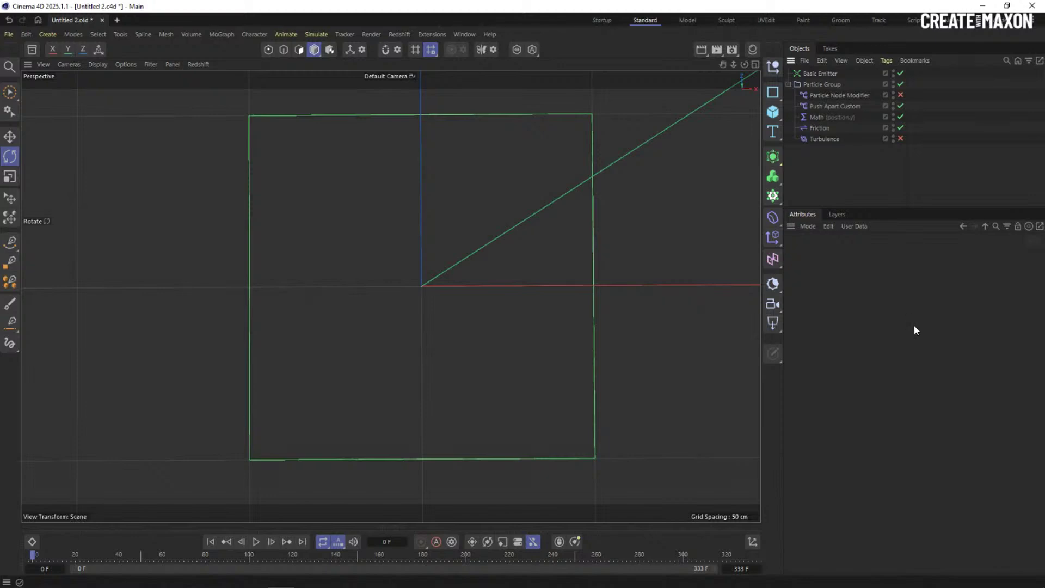
Set the project's particle simulation Substeps to 10, play the animation briefly and return to frame 0
{"action": "key", "text": "ctrl+d"}
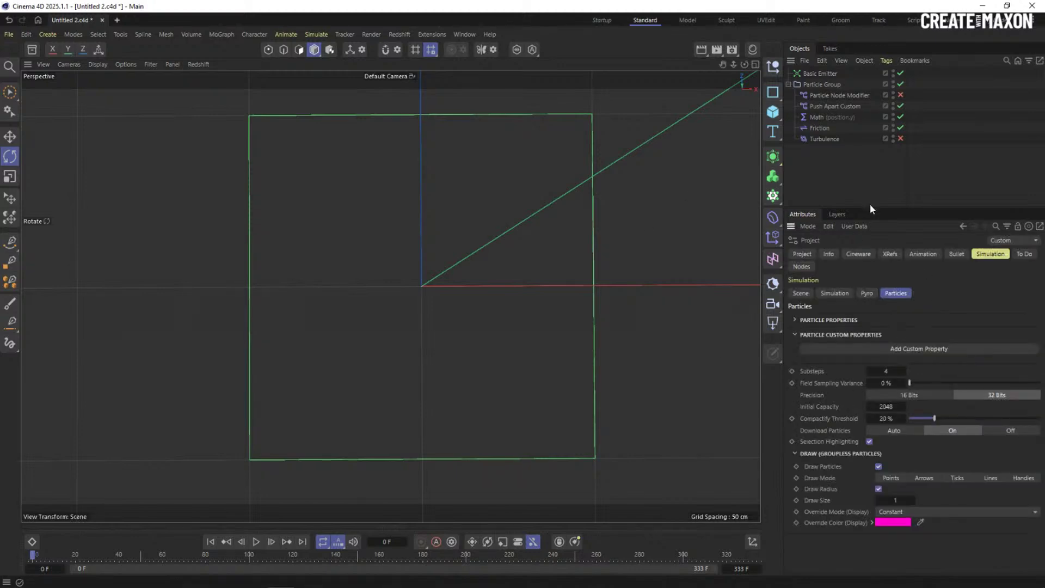
{"action": "left_click_drag", "start_coordinate": [870, 206], "coordinate": [867, 182]}
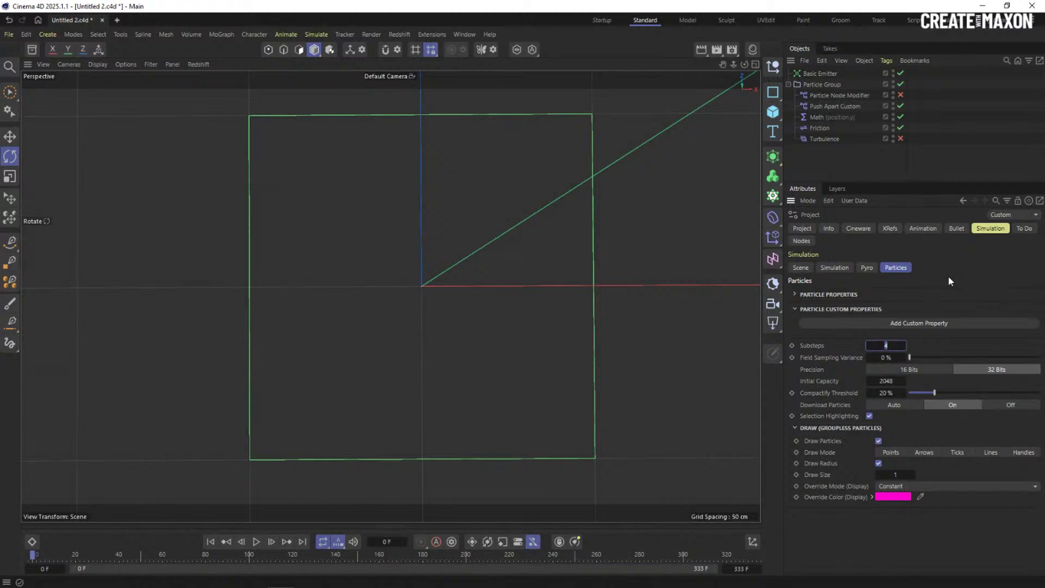
{"action": "type", "text": "10"}
{"action": "key", "text": "Return"}
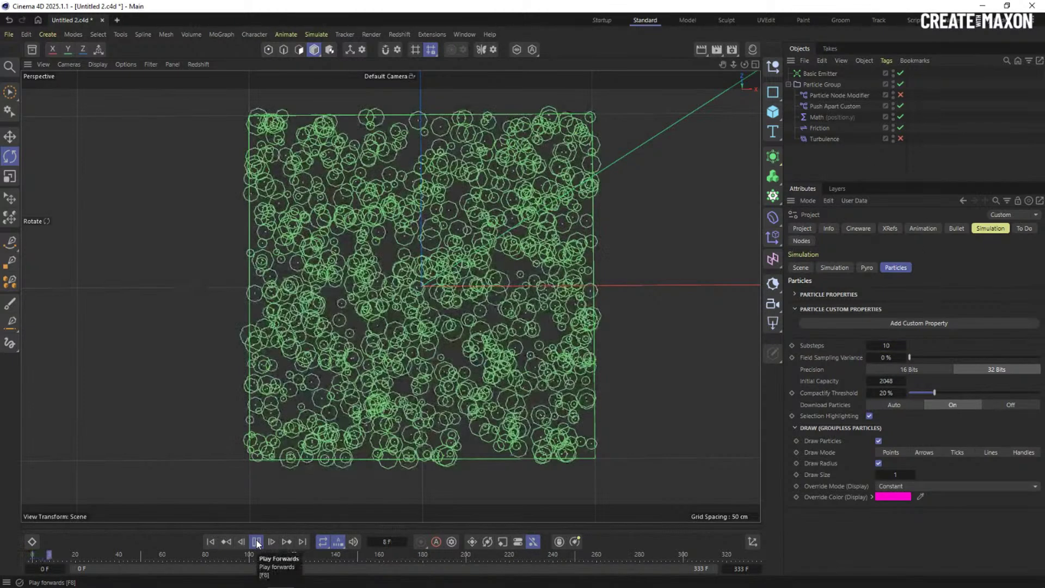
{"action": "left_click", "coordinate": [226, 542]}
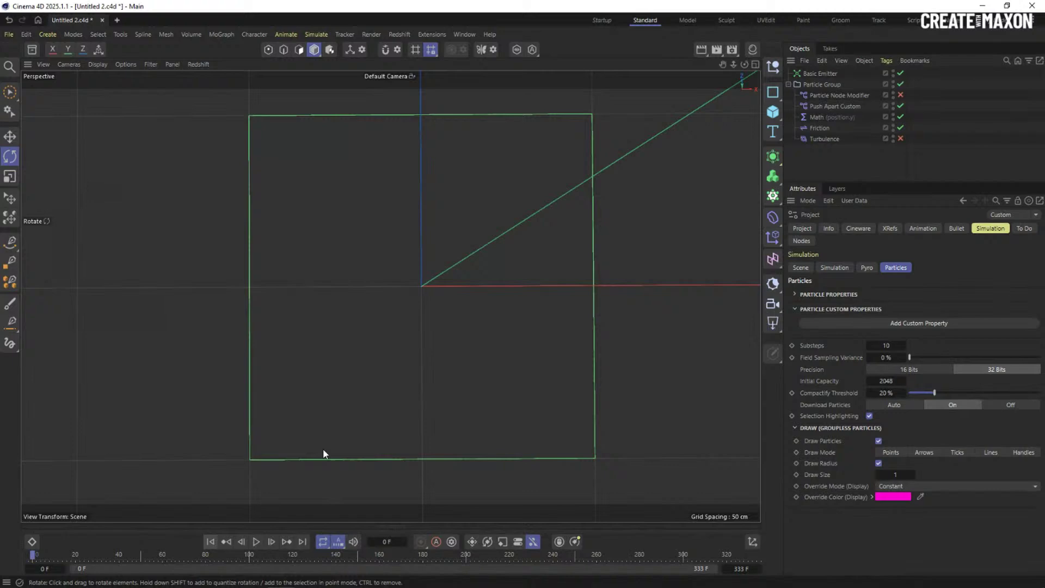
Set Maximum Neighbors of Push Apart Custom to 10 and play the simulation to check the particle spacing
{"action": "left_click", "coordinate": [853, 107]}
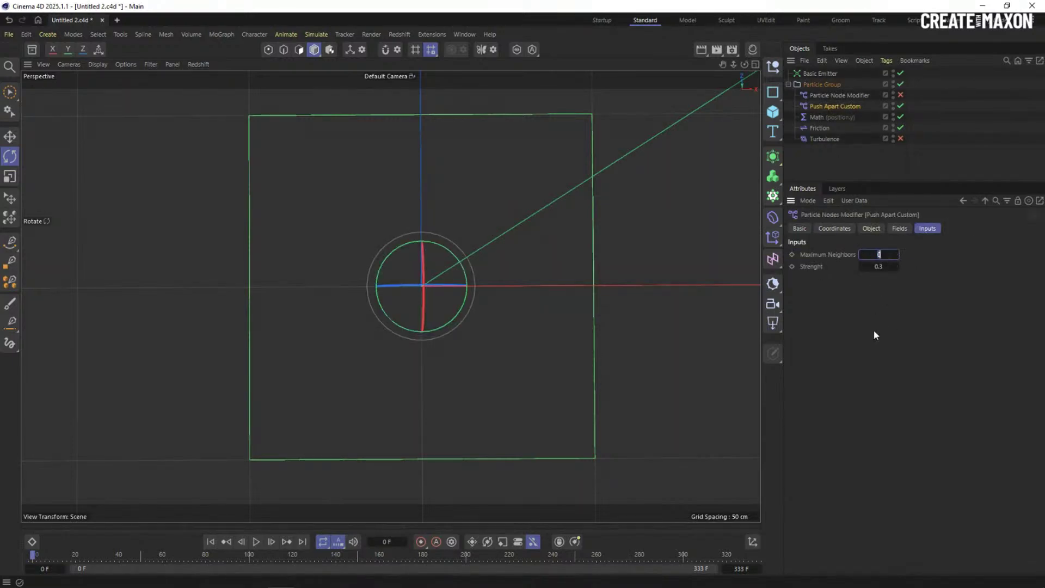
{"action": "type", "text": "10"}
{"action": "key", "text": "Return"}
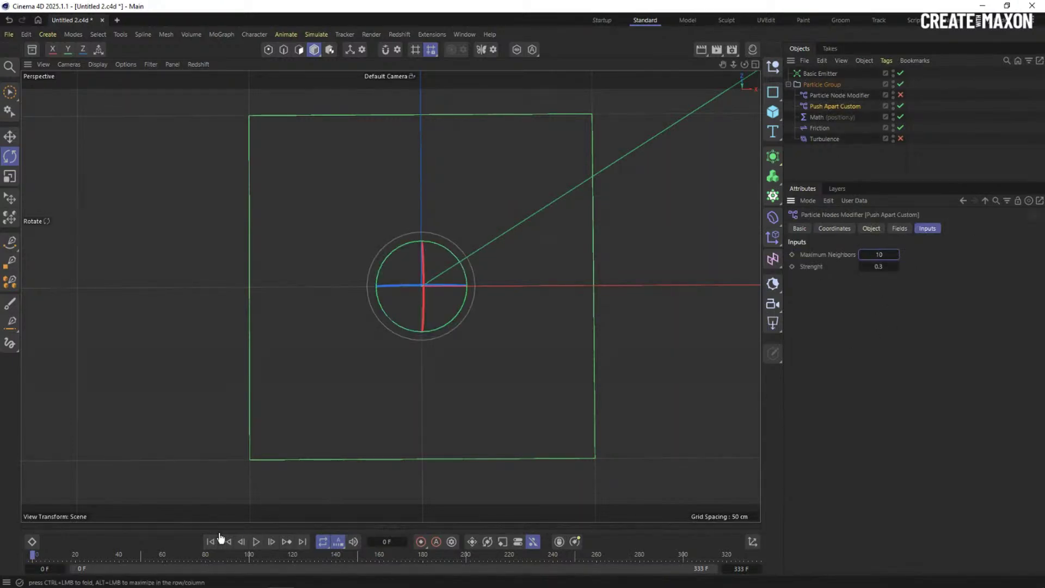
{"action": "left_click", "coordinate": [256, 542]}
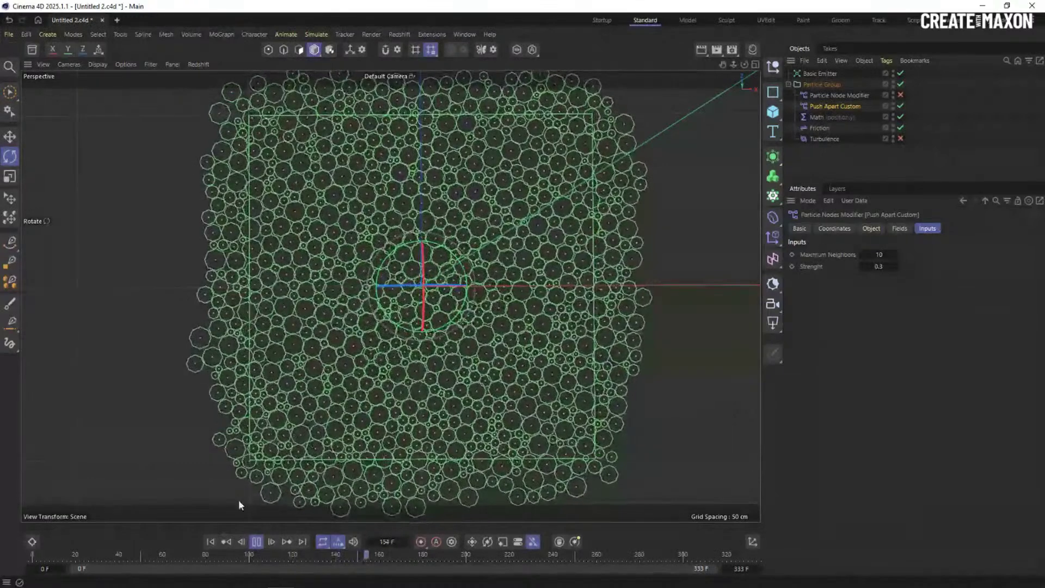
{"action": "left_click", "coordinate": [255, 541]}
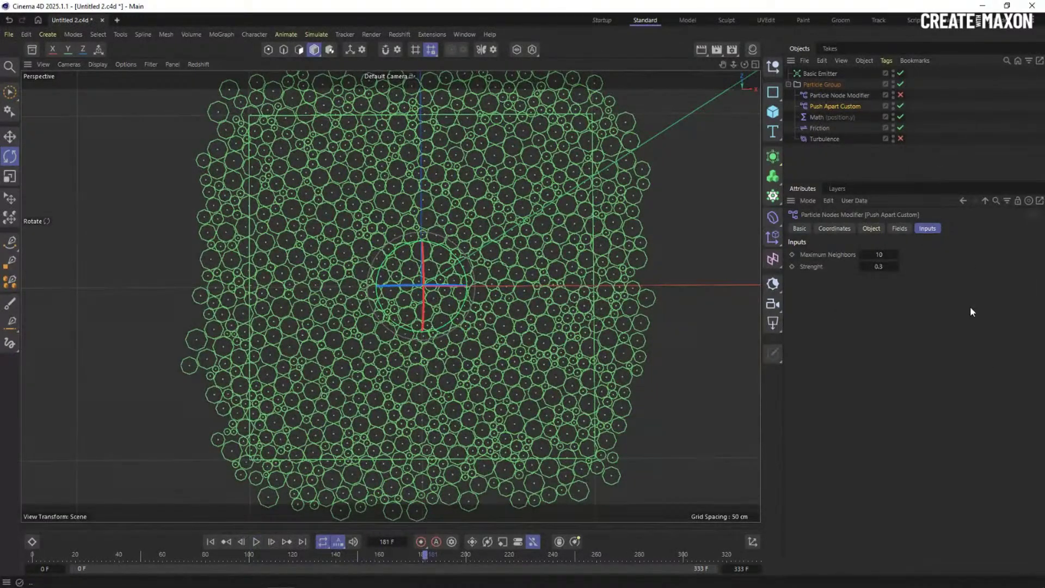
Switch to the training PDF in Adobe Acrobat and go back to the Part 1 Push Apart Modifier slide
{"action": "key", "text": "alt+Tab"}
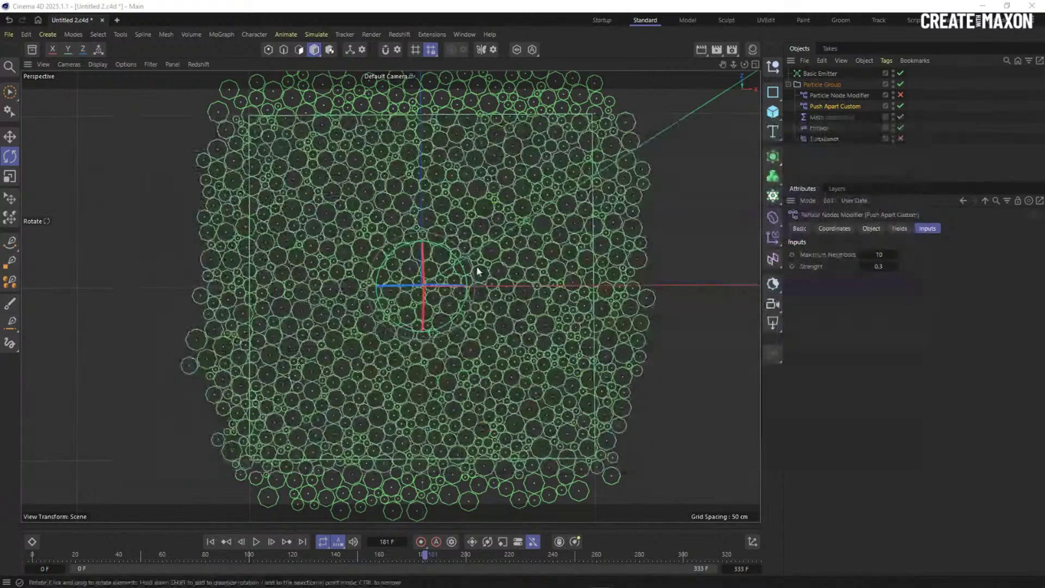
{"action": "key", "text": "alt+Tab"}
{"action": "left_click", "coordinate": [728, 250]}
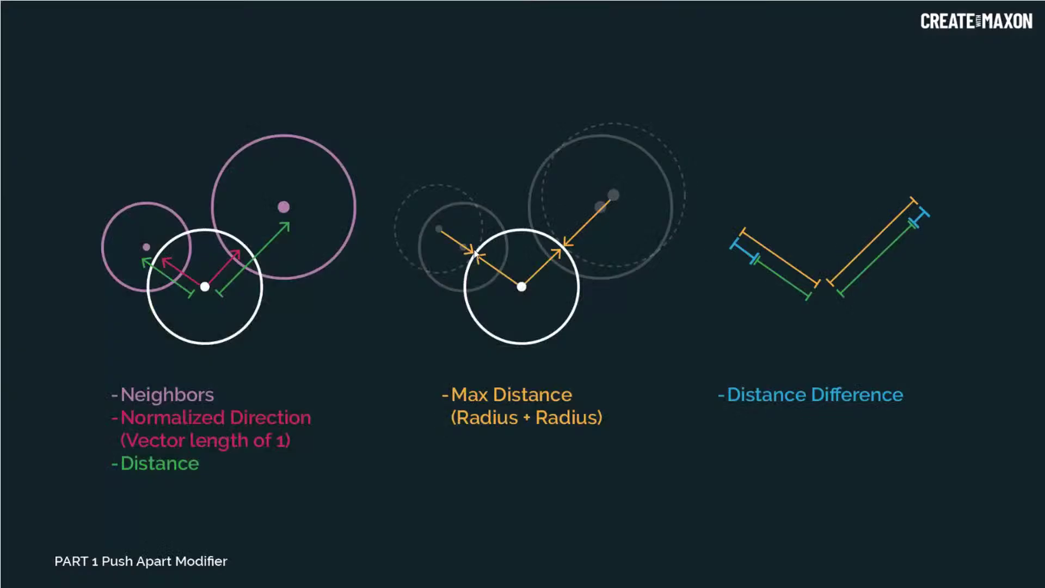
{"action": "scroll", "coordinate": [493, 191], "scroll_direction": "down", "scroll_amount": 1}
{"action": "scroll", "coordinate": [492, 189], "scroll_direction": "up", "scroll_amount": 4}
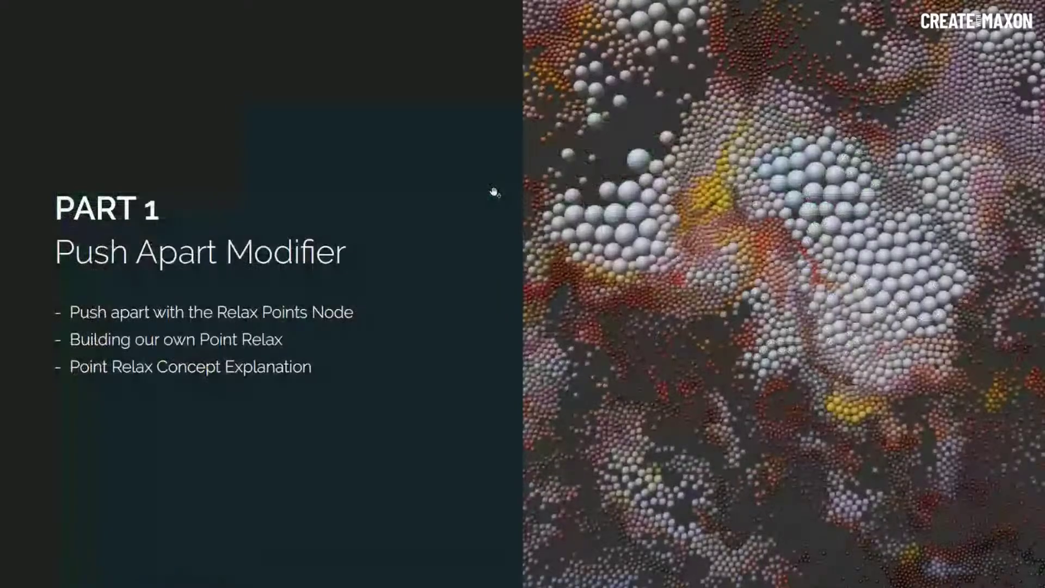
Switch back to Cinema 4D, open 02_Push-Apart_Modifier_Advanced.c4d and play its simulation
{"action": "key", "text": "alt+Tab"}
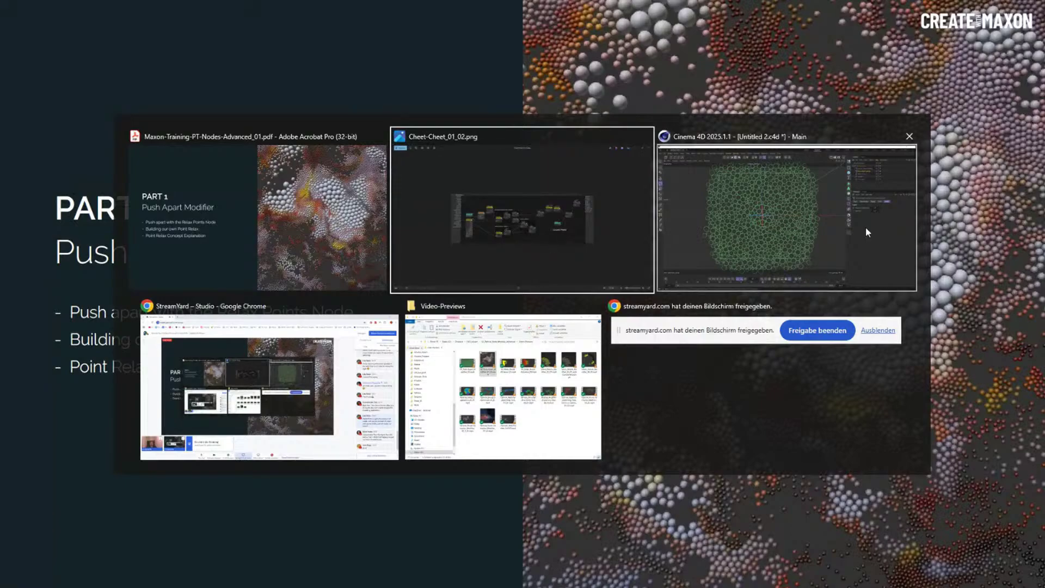
{"action": "left_click", "coordinate": [850, 244]}
{"action": "key", "text": "alt+Tab"}
{"action": "left_click", "coordinate": [467, 420]}
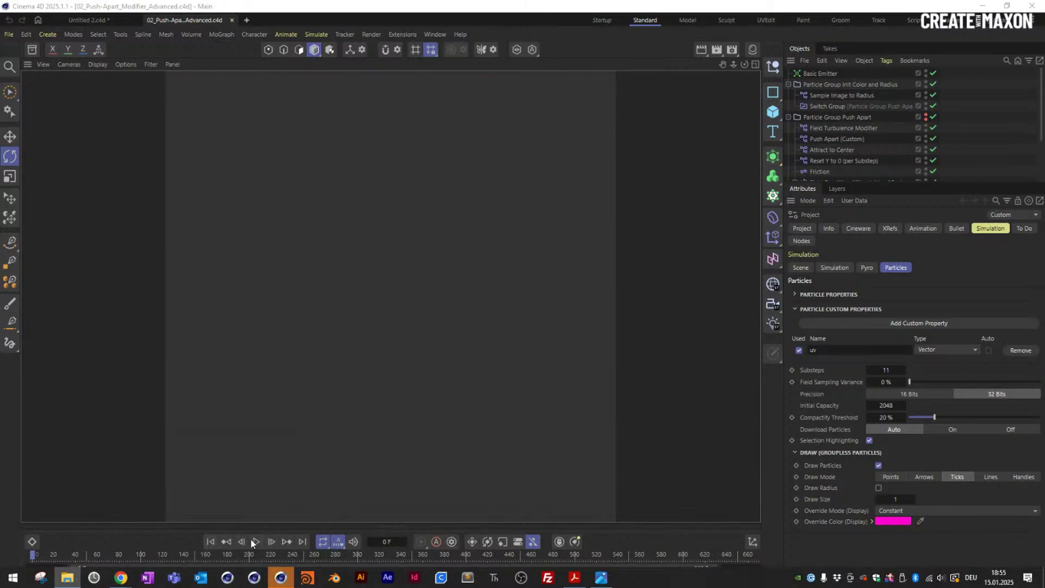
{"action": "left_click", "coordinate": [256, 542]}
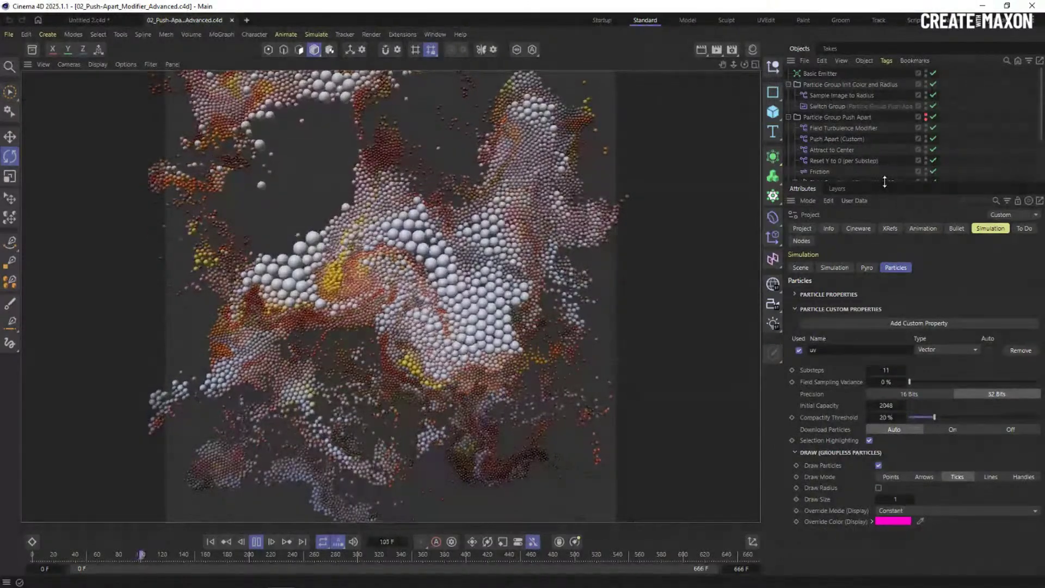
Examine the Field Turbulence Modifier's inputs and the Sample Image to Radius modifier's node graph and inputs, with the full object list shown
{"action": "left_click_drag", "start_coordinate": [885, 182], "coordinate": [871, 248]}
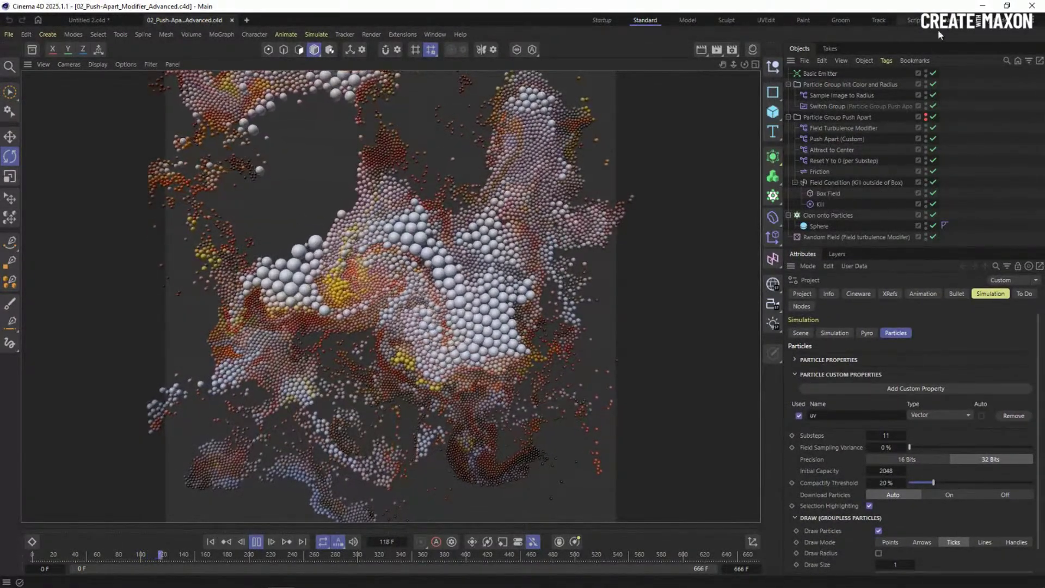
{"action": "left_click", "coordinate": [830, 129]}
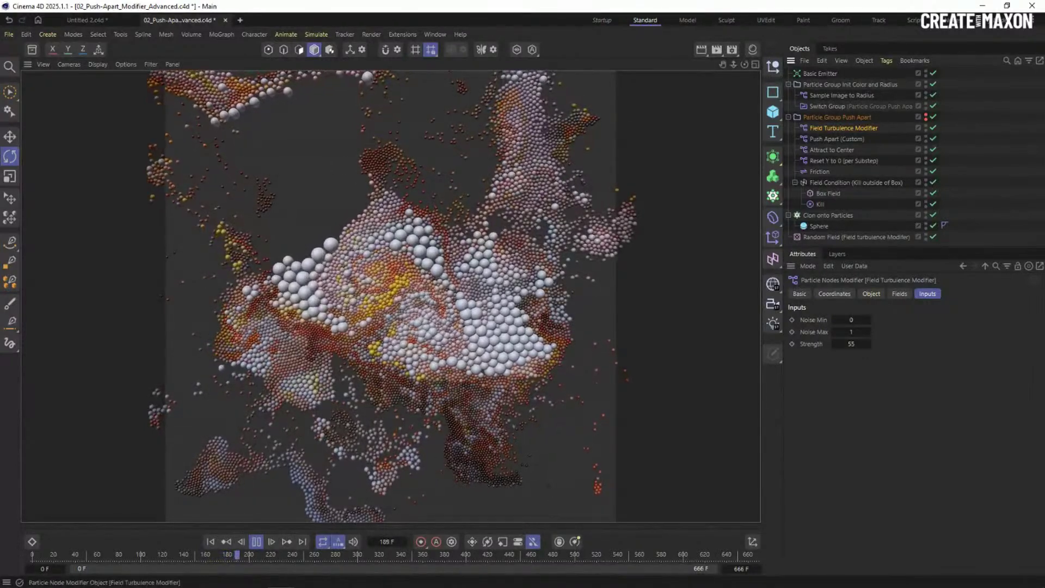
{"action": "left_click", "coordinate": [816, 97]}
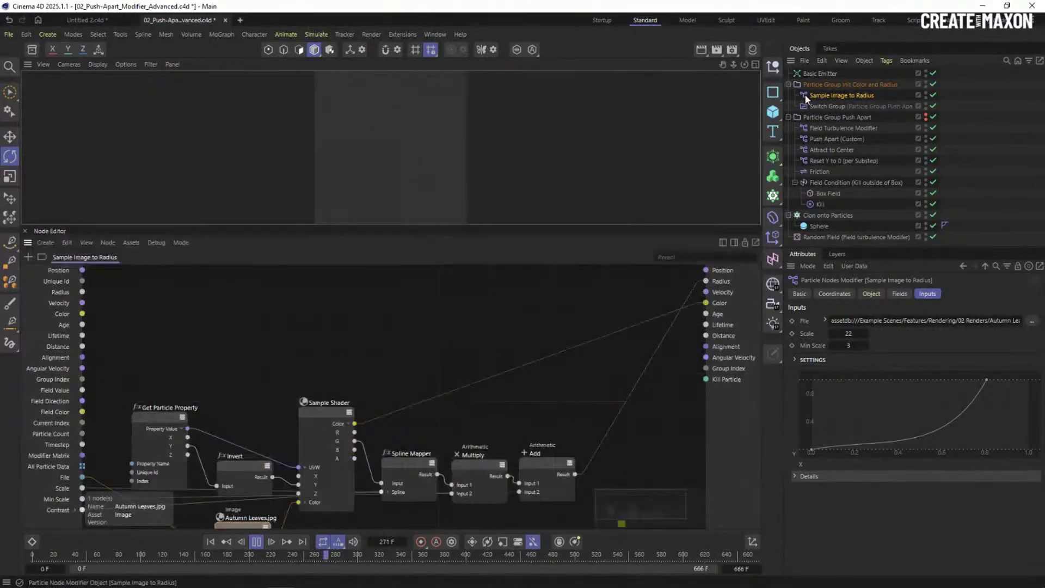
{"action": "double_click", "coordinate": [804, 95]}
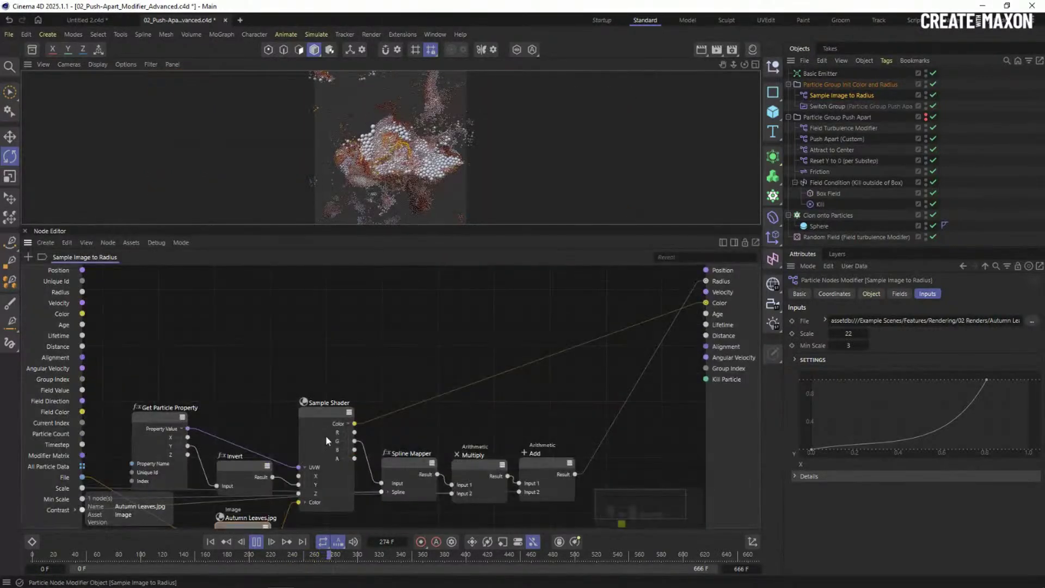
{"action": "left_click", "coordinate": [338, 446]}
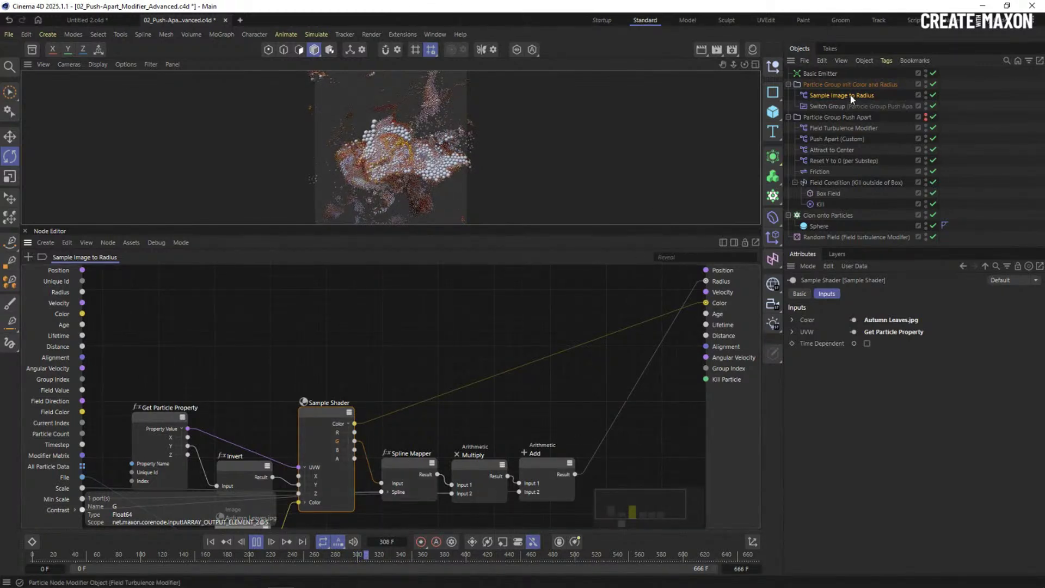
{"action": "left_click", "coordinate": [808, 96]}
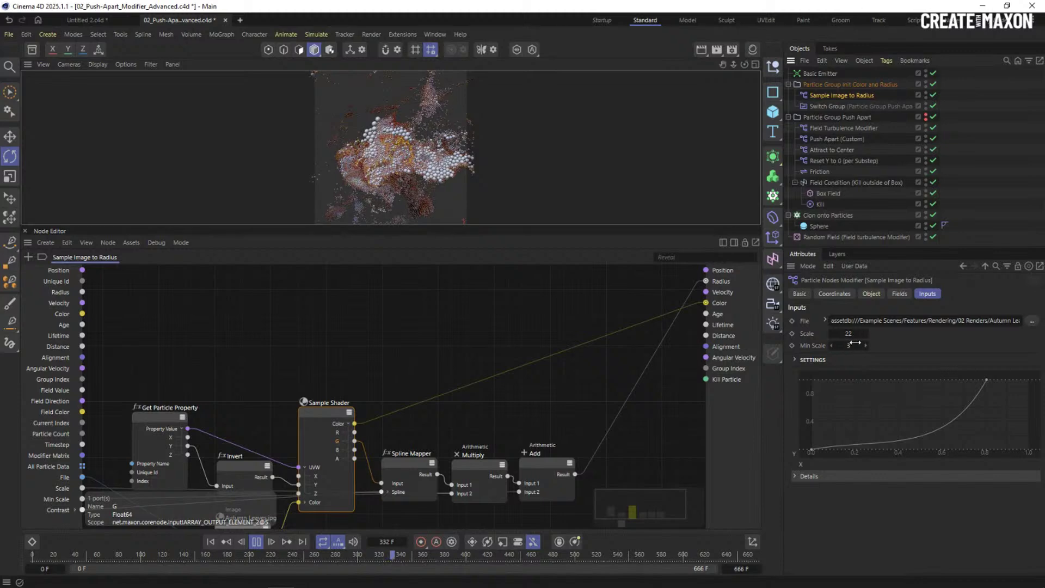
{"action": "left_click", "coordinate": [25, 231]}
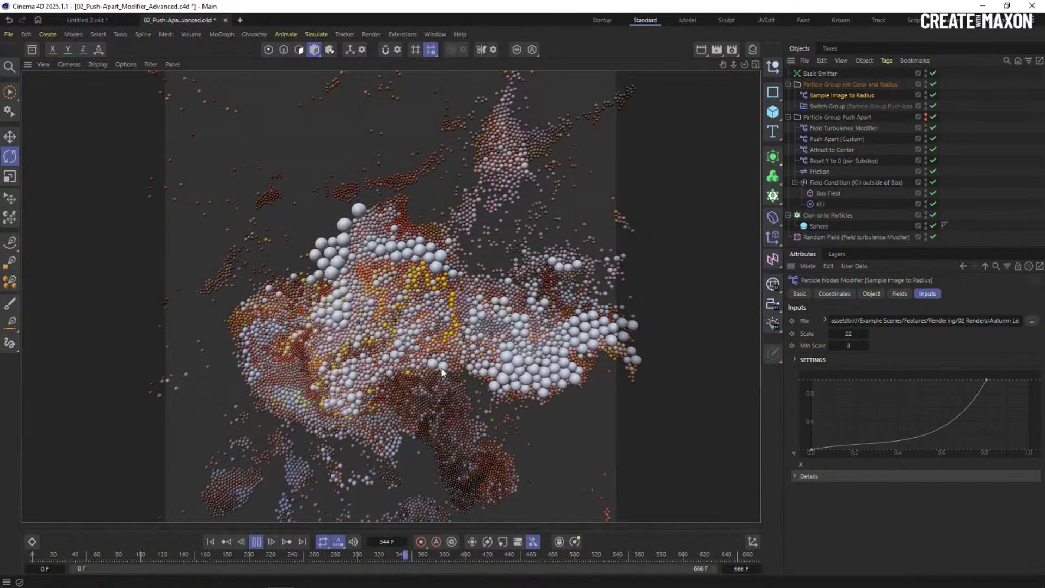
Replay the simulation from the start to watch the particle motion, stop it and return to frame 0
{"action": "left_click", "coordinate": [259, 545]}
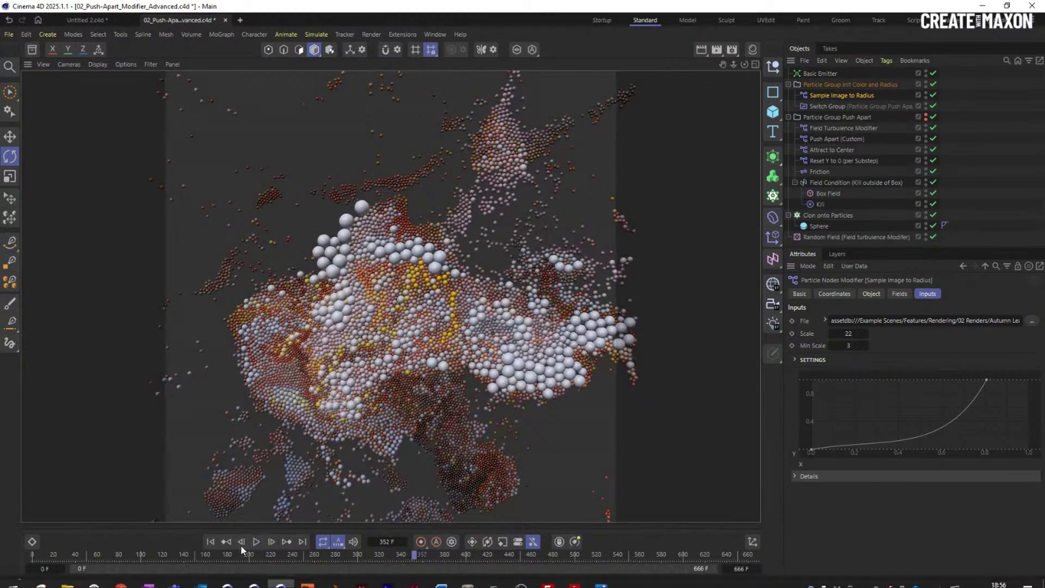
{"action": "left_click", "coordinate": [209, 542]}
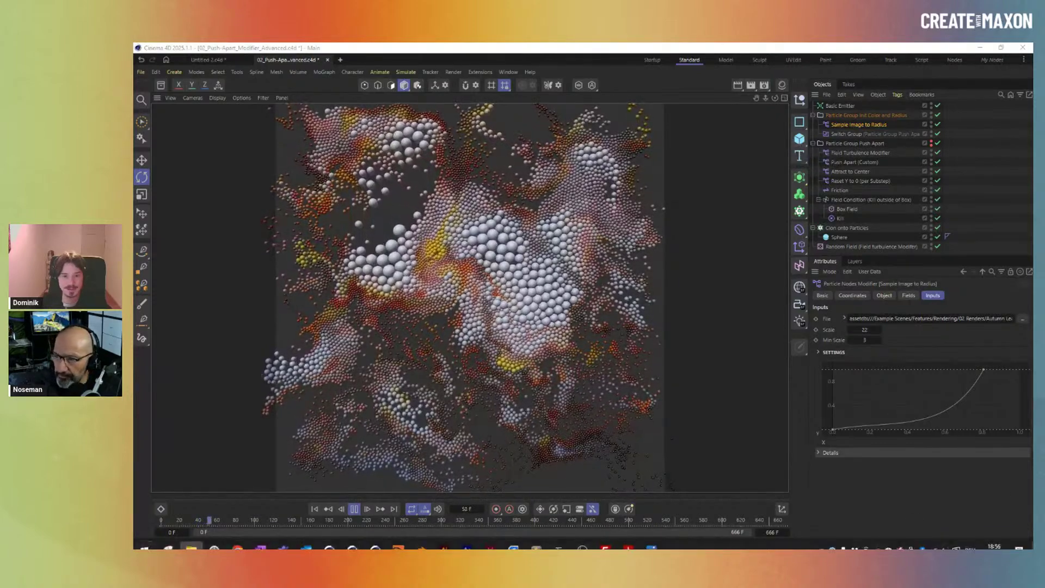
{"action": "key", "text": "alt+Tab"}
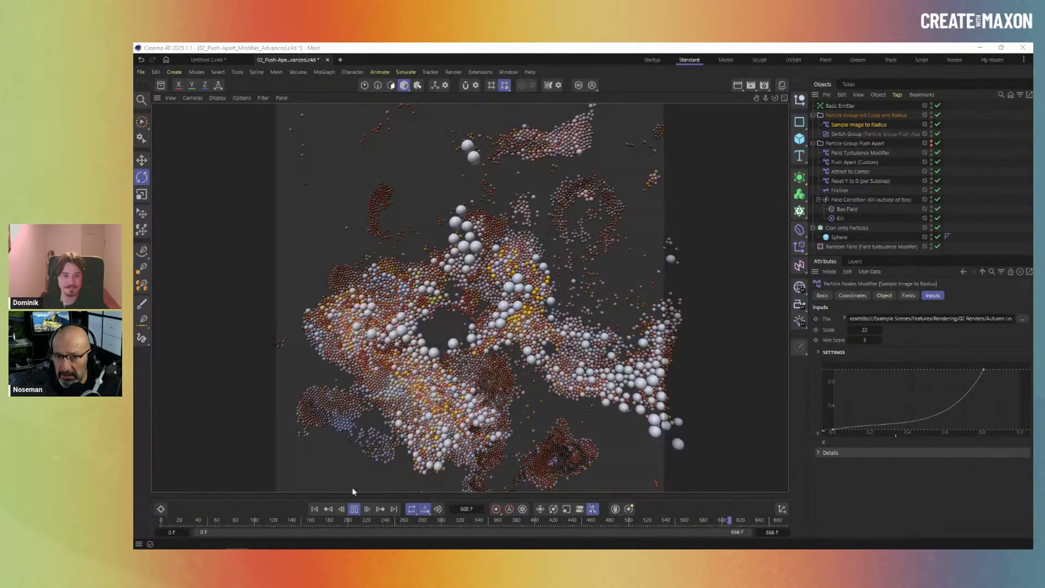
{"action": "left_click", "coordinate": [355, 509]}
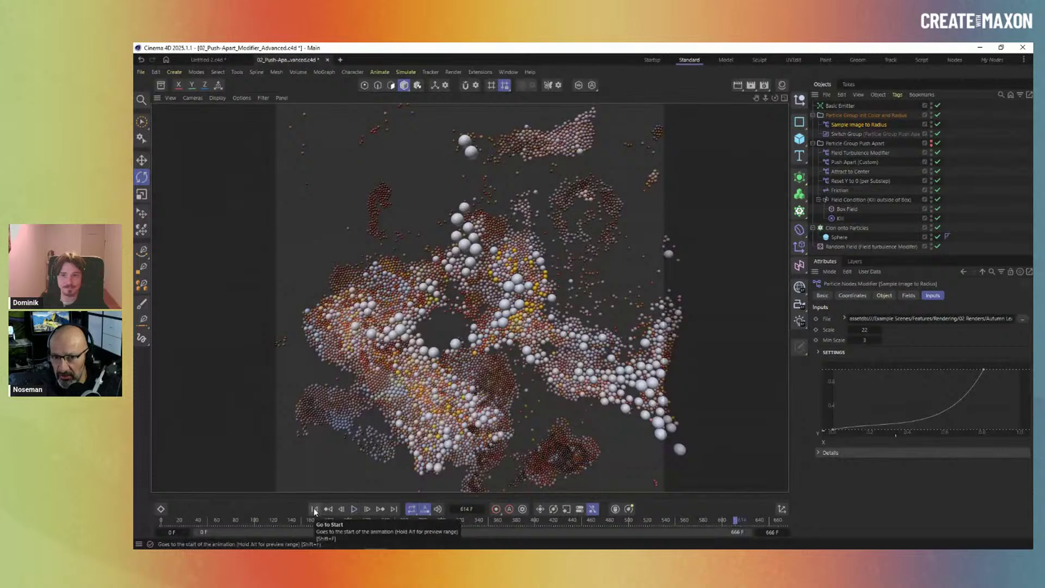
{"action": "left_click", "coordinate": [315, 509]}
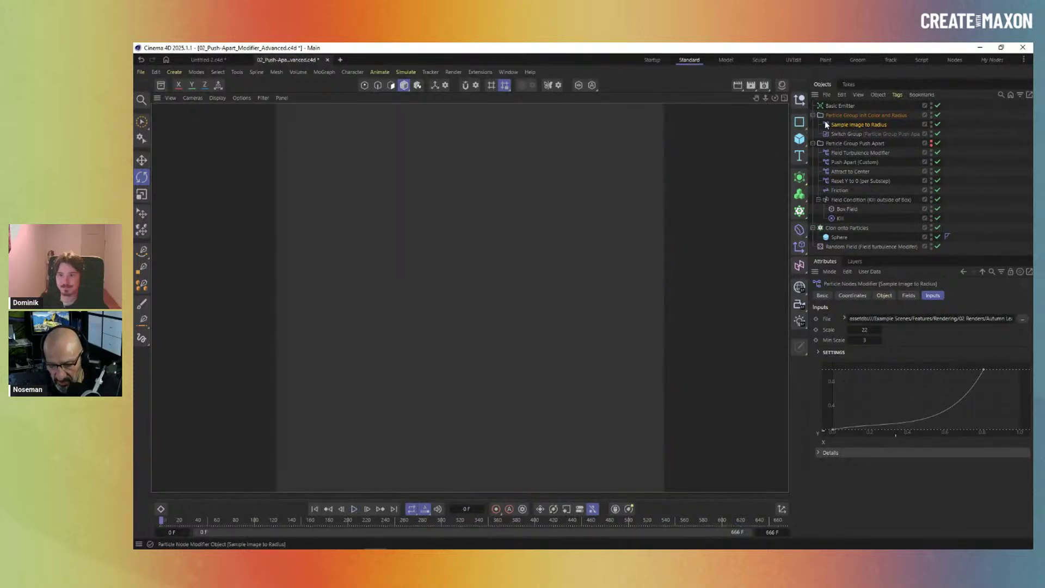
Set the project's particle Substeps to 2, play the simulation to compare the result and return to frame 0
{"action": "key", "text": "ctrl+d"}
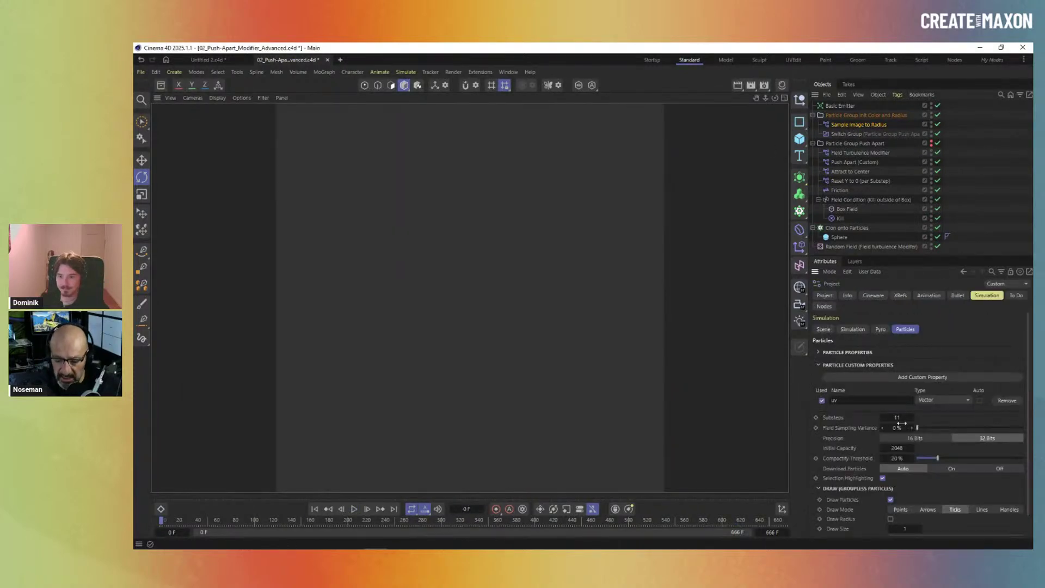
{"action": "key", "text": "Return"}
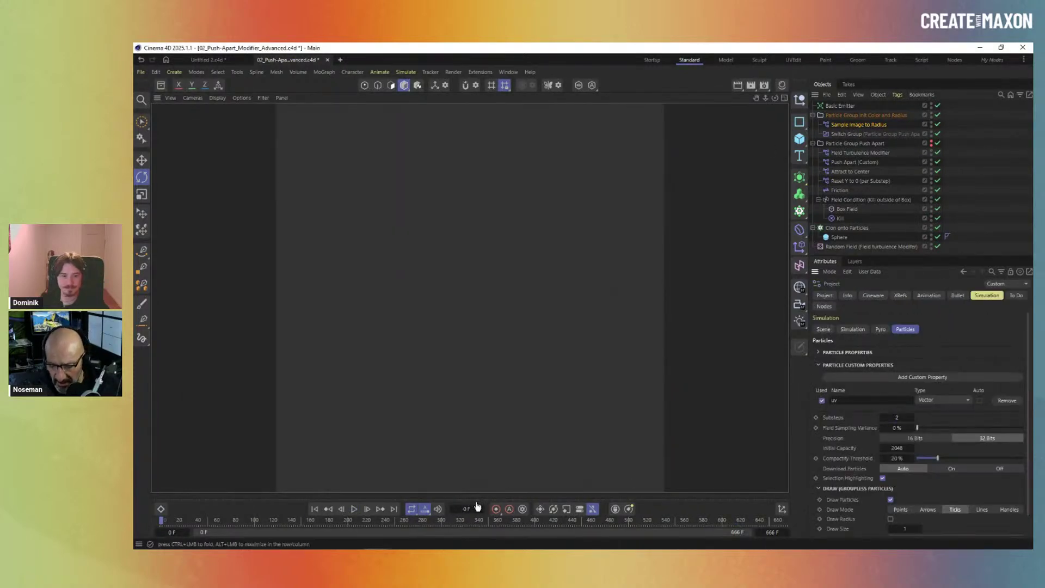
{"action": "left_click", "coordinate": [354, 509]}
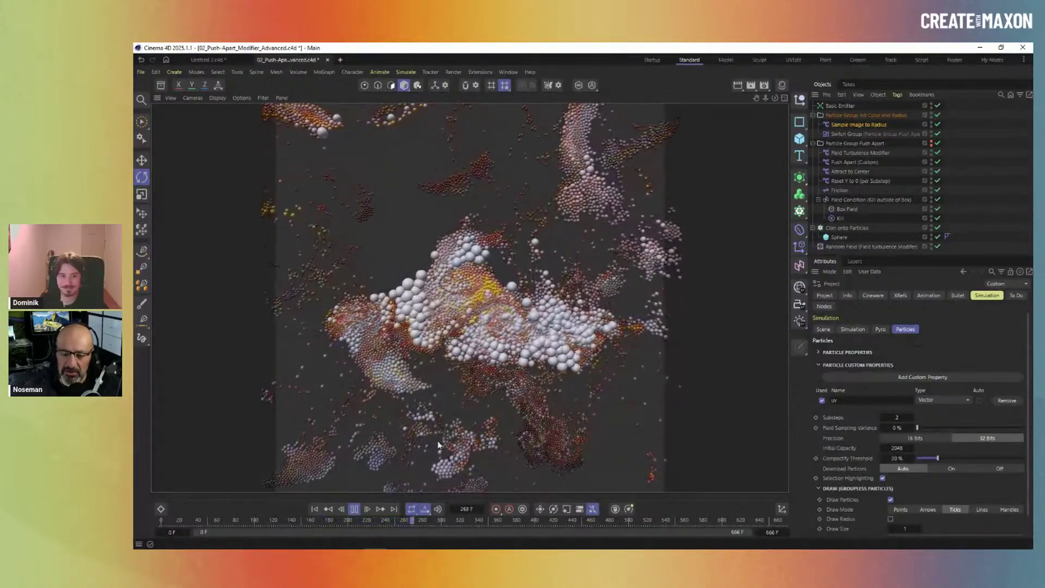
{"action": "left_click", "coordinate": [354, 510]}
{"action": "left_click", "coordinate": [314, 510]}
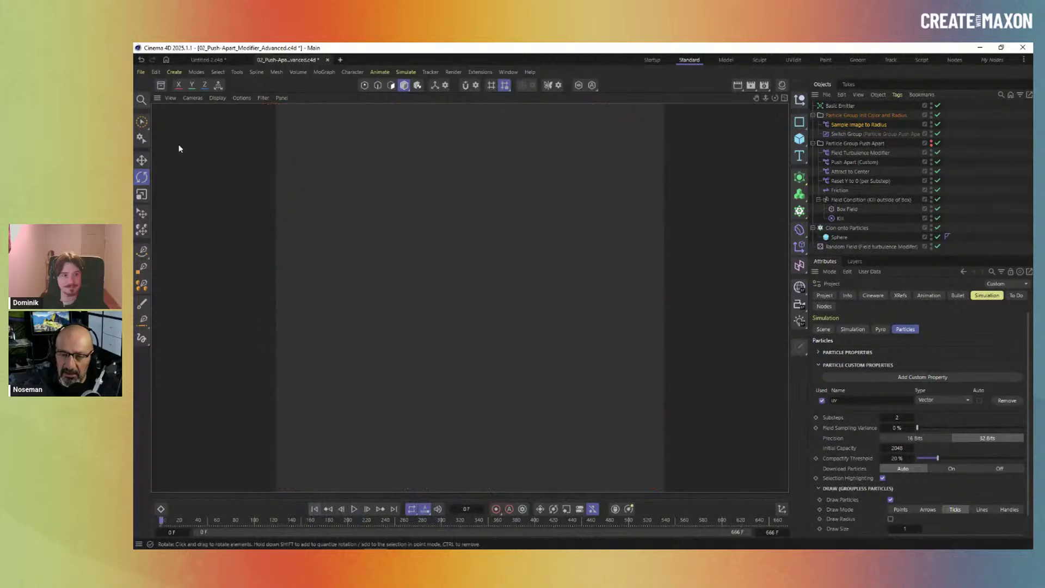
Find the UV Test Grid texture by searching the asset library for "uv", assign it as Sample Image to Radius's File and play the simulation
{"action": "left_click", "coordinate": [161, 86]}
{"action": "left_click", "coordinate": [194, 135]}
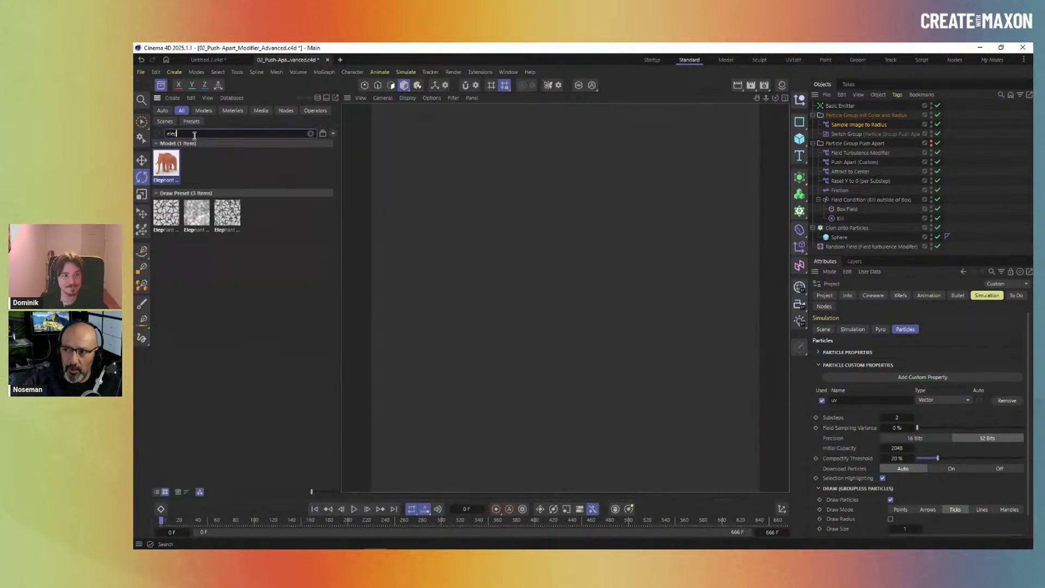
{"action": "left_click_drag", "start_coordinate": [194, 134], "coordinate": [152, 135]}
{"action": "type", "text": "uv"}
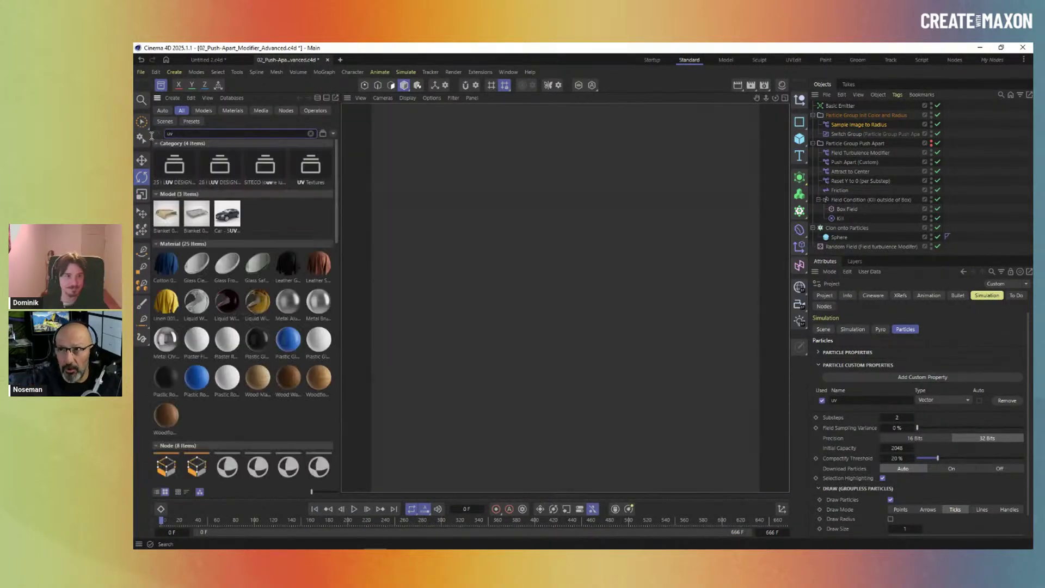
{"action": "left_click_drag", "start_coordinate": [337, 198], "coordinate": [352, 464]}
{"action": "left_click", "coordinate": [828, 124]}
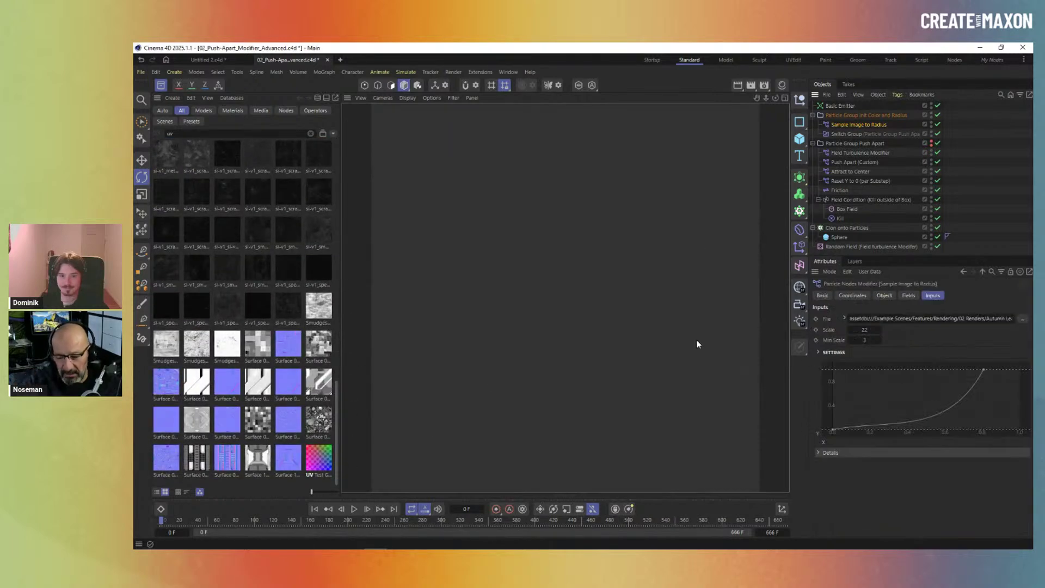
{"action": "left_click_drag", "start_coordinate": [736, 320], "coordinate": [874, 321]}
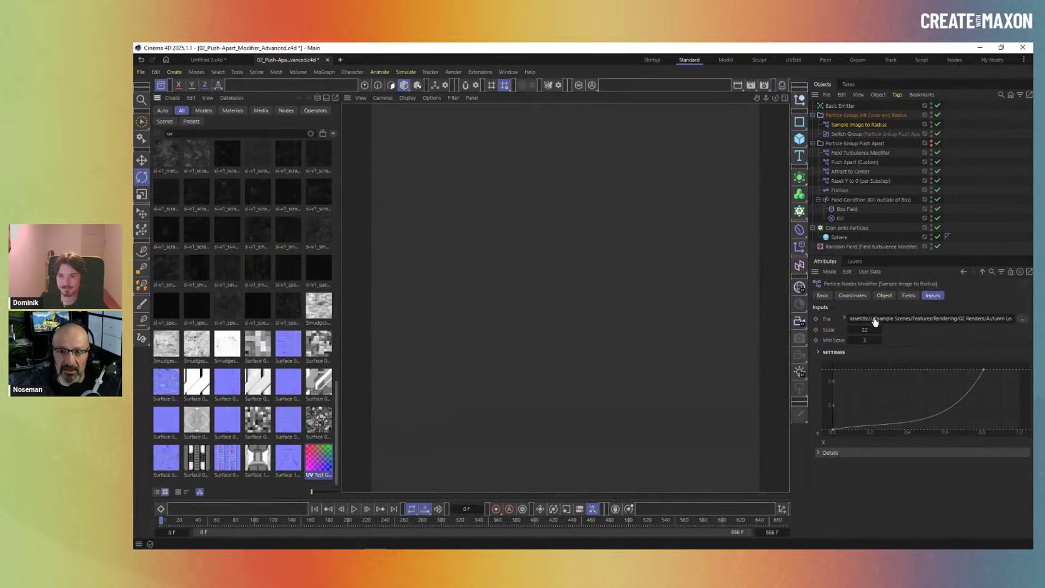
{"action": "left_click", "coordinate": [161, 84]}
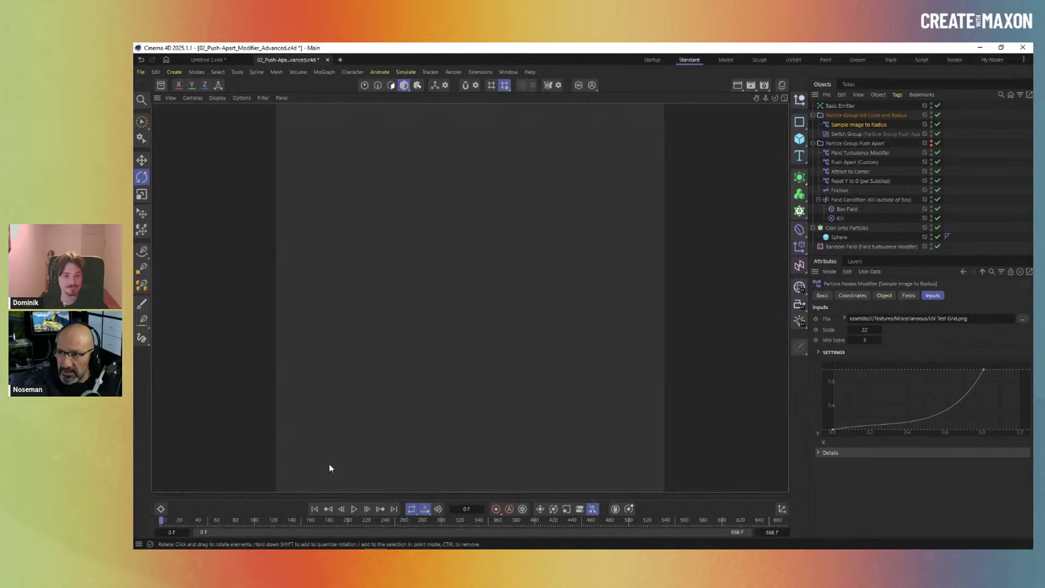
{"action": "left_click", "coordinate": [354, 510]}
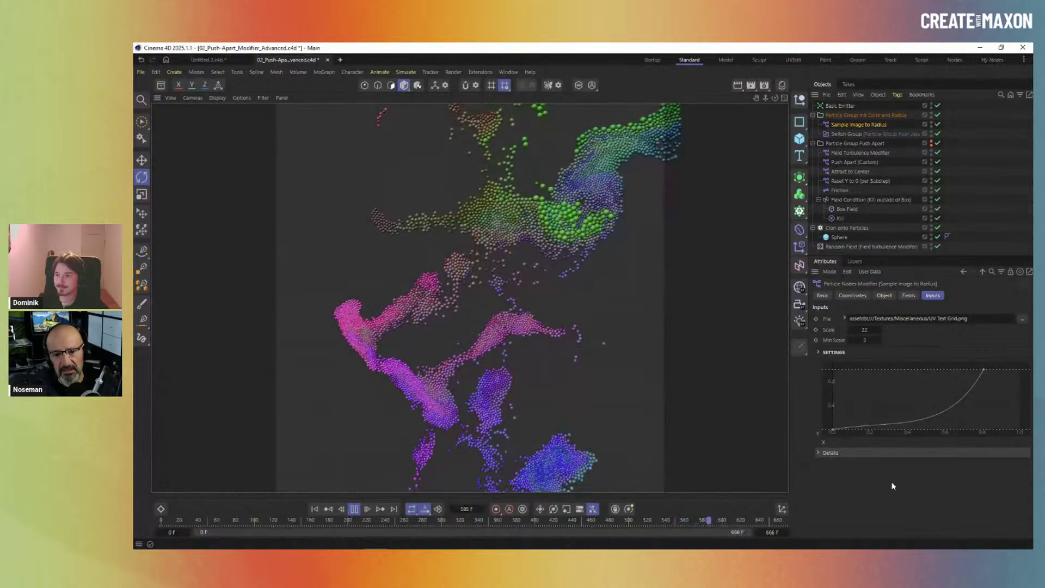
Switch to the training PDF in Adobe Acrobat and page from the Part 1 slide through to the closing slide
{"action": "key", "text": "alt+Tab"}
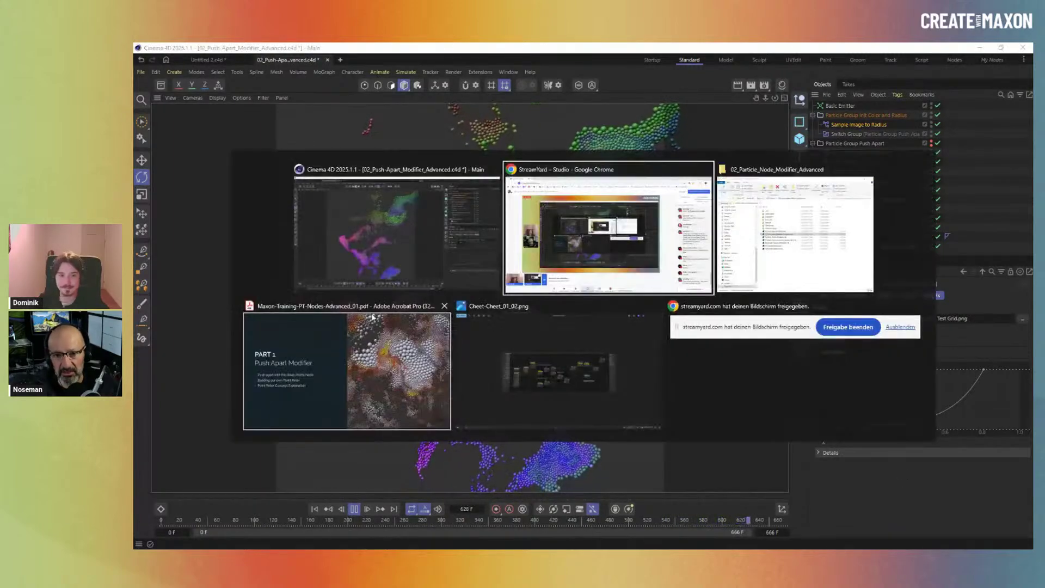
{"action": "left_click", "coordinate": [363, 365]}
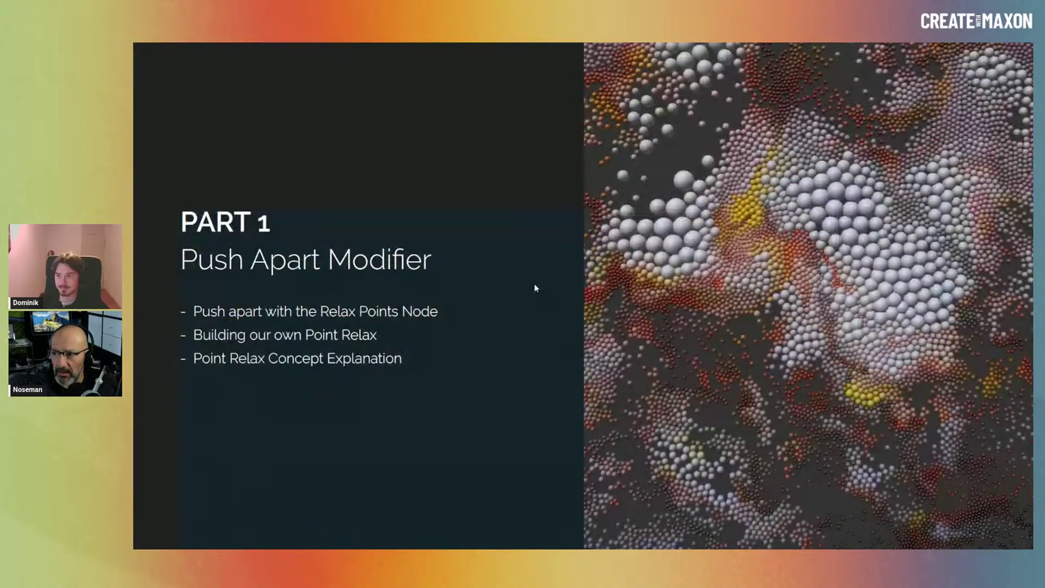
{"action": "scroll", "coordinate": [534, 296], "scroll_direction": "down", "scroll_amount": 6}
{"action": "scroll", "coordinate": [535, 297], "scroll_direction": "down", "scroll_amount": 2}
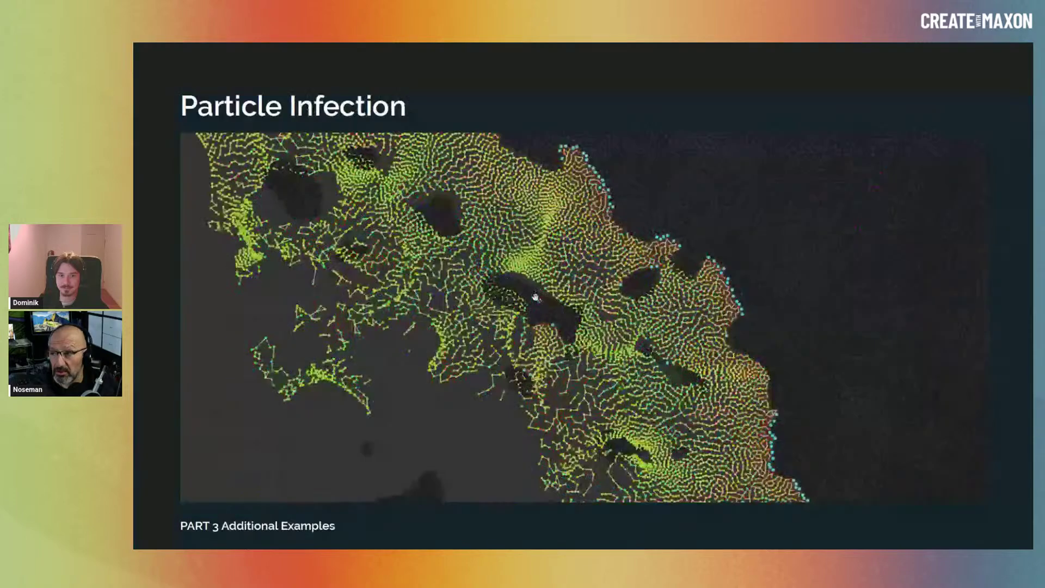
{"action": "scroll", "coordinate": [536, 297], "scroll_direction": "down", "scroll_amount": 1}
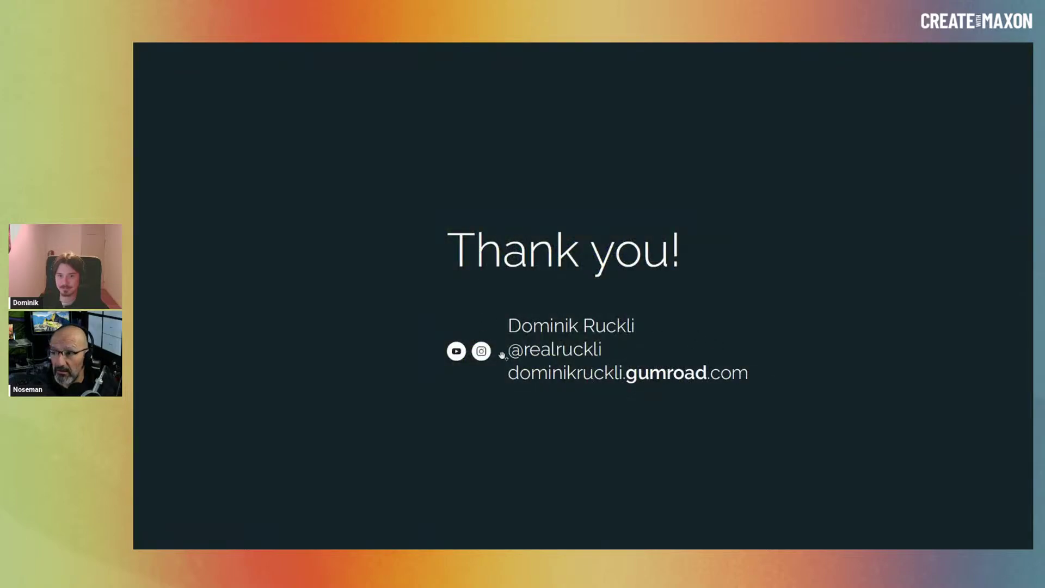
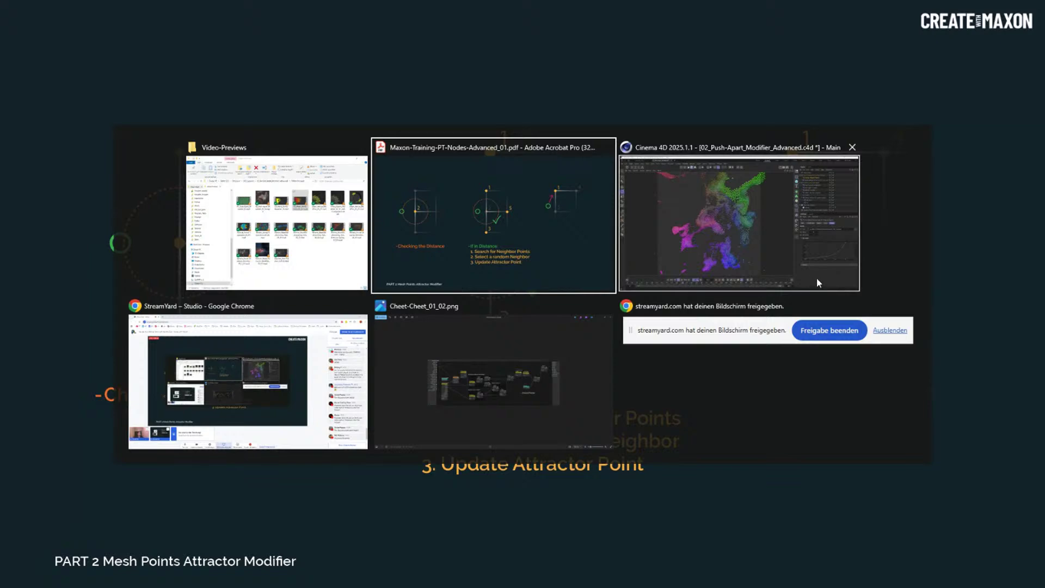
Switch between the open windows, leave the PDF's full-screen presentation and minimize Adobe Acrobat
{"action": "key", "text": "alt+Tab"}
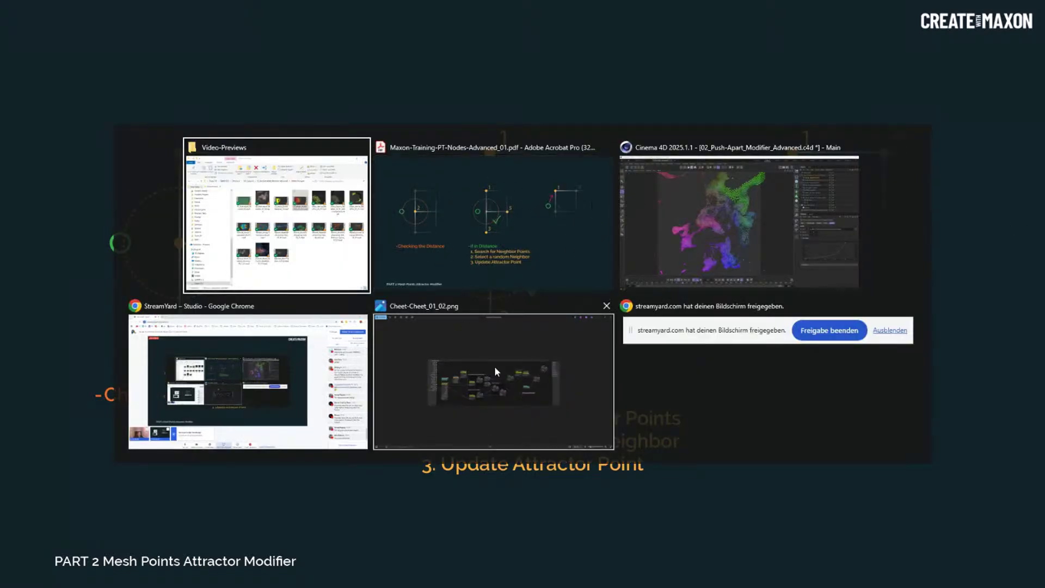
{"action": "left_click", "coordinate": [740, 222]}
{"action": "key", "text": "alt+Tab"}
{"action": "left_click", "coordinate": [673, 208]}
{"action": "key", "text": "alt+Tab"}
{"action": "left_click", "coordinate": [891, 328]}
{"action": "left_click", "coordinate": [653, 574]}
{"action": "left_click", "coordinate": [631, 258]}
{"action": "key", "text": "Escape"}
{"action": "key", "text": "alt+Tab"}
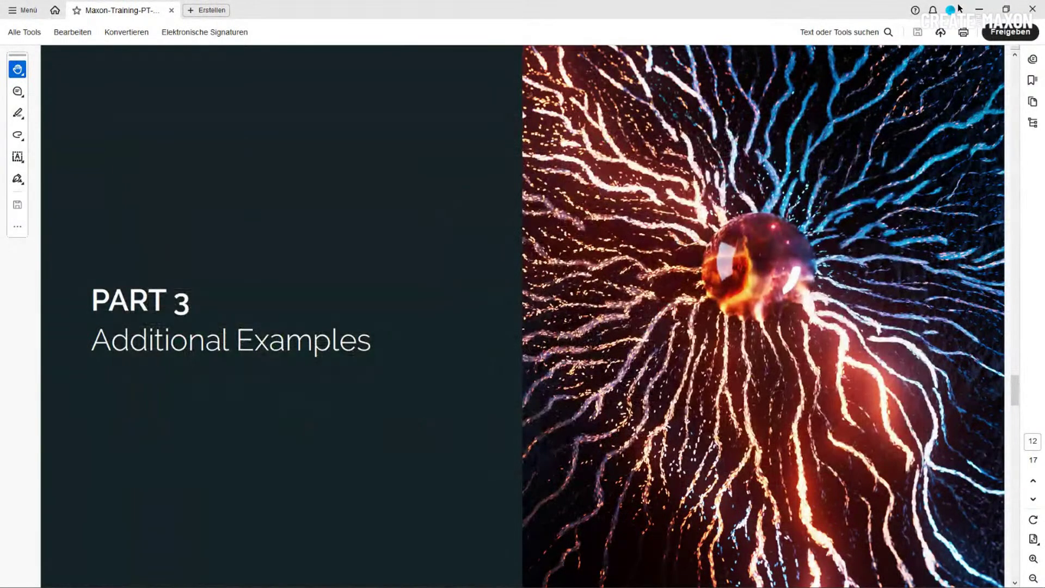
{"action": "left_click", "coordinate": [979, 9]}
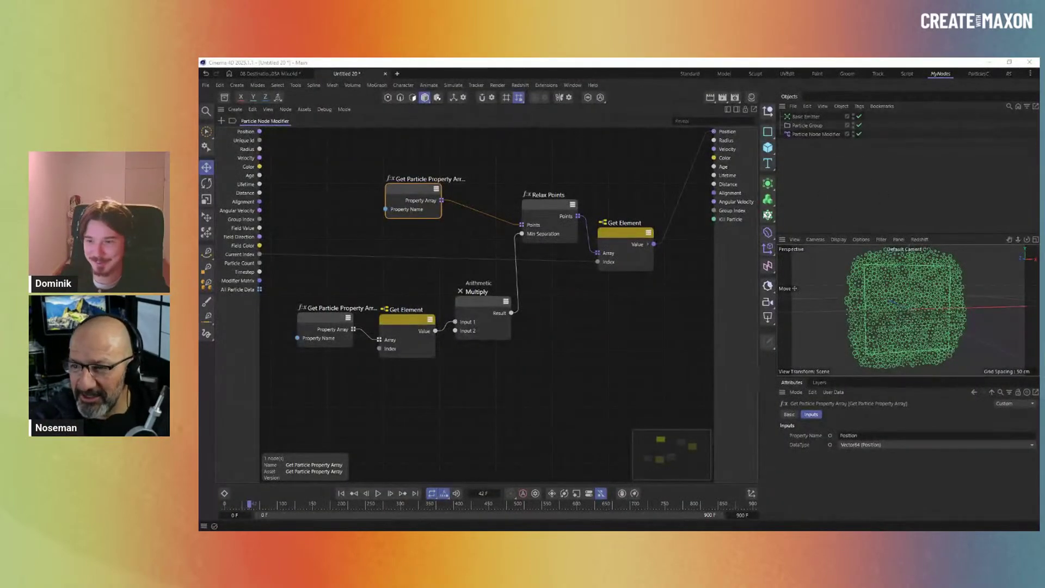
Play the Relax Points particle simulation in the Untitled 20 scene from the start, stop it and return to frame 0
{"action": "left_click", "coordinate": [817, 209]}
{"action": "left_click", "coordinate": [341, 494]}
{"action": "left_click", "coordinate": [380, 495]}
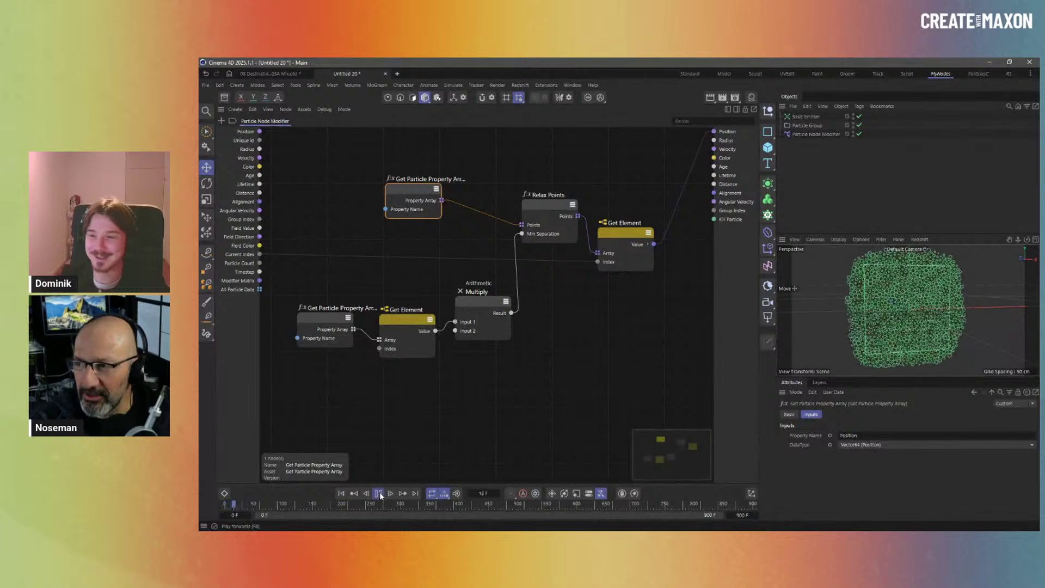
{"action": "left_click", "coordinate": [380, 495]}
{"action": "left_click", "coordinate": [347, 493]}
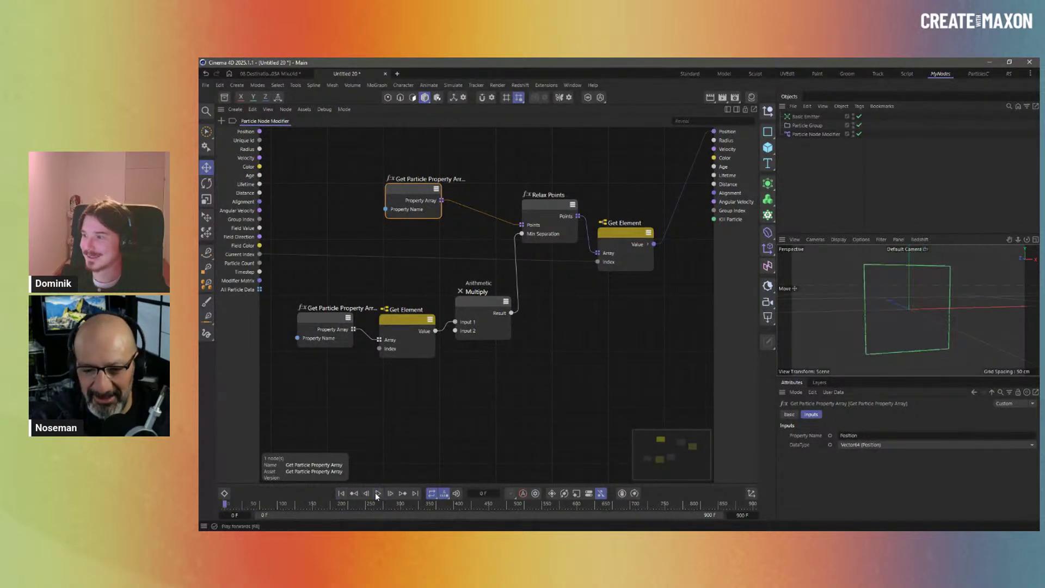
Switch to the 08 Destination Points 03A Mix scene in the Standard layout and open the Particle Node Modifier's graph in an enlarged Node Editor
{"action": "left_click", "coordinate": [263, 76]}
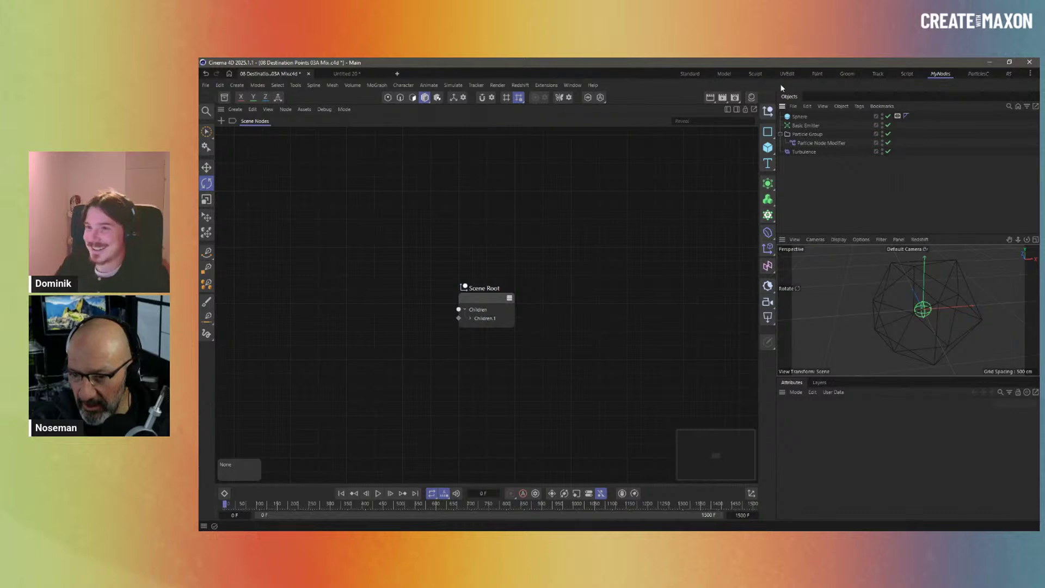
{"action": "left_click", "coordinate": [681, 74]}
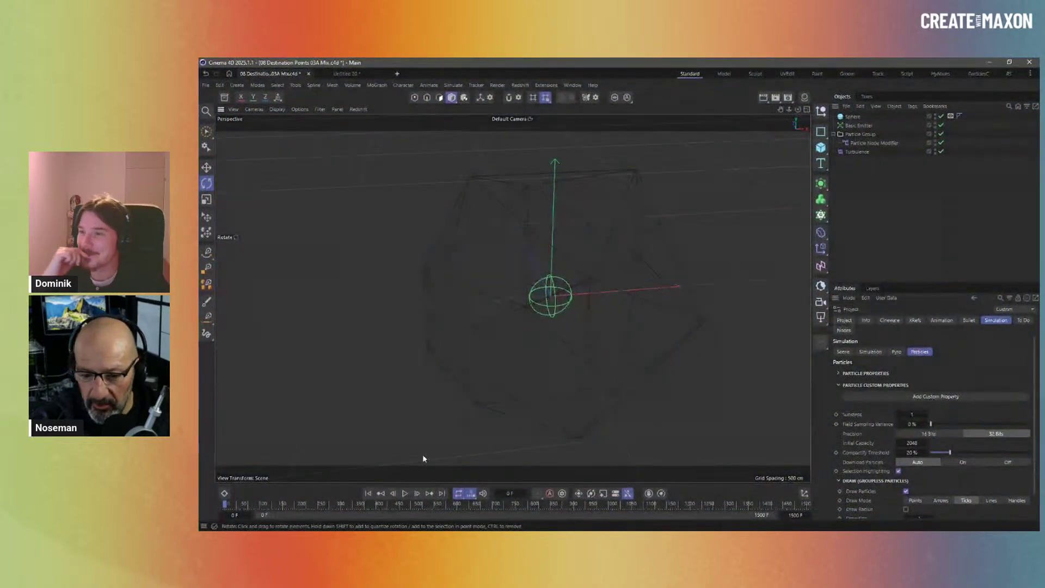
{"action": "double_click", "coordinate": [846, 144]}
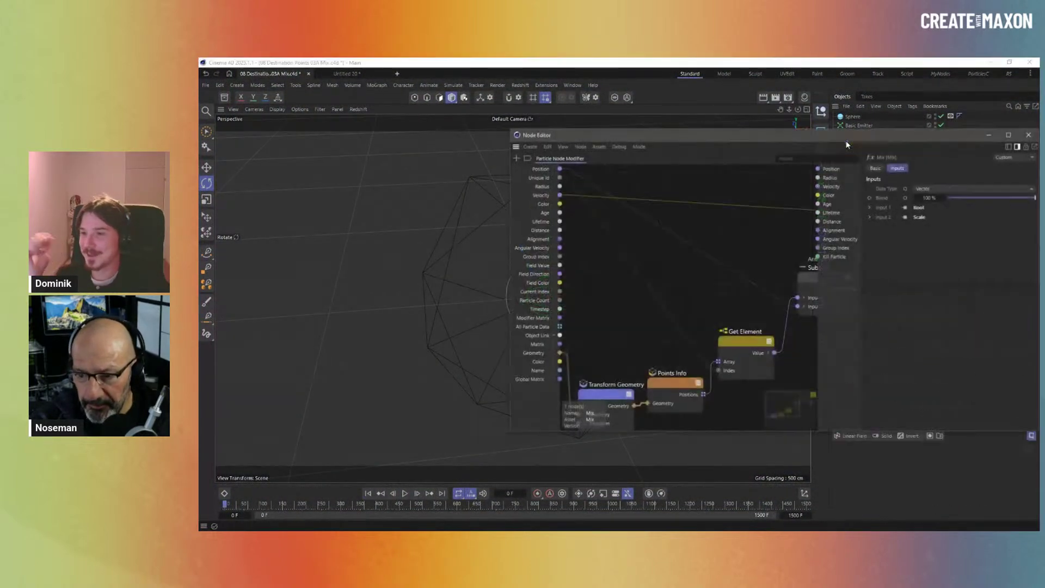
{"action": "left_click_drag", "start_coordinate": [828, 144], "coordinate": [569, 139]}
{"action": "left_click_drag", "start_coordinate": [780, 428], "coordinate": [1037, 504]}
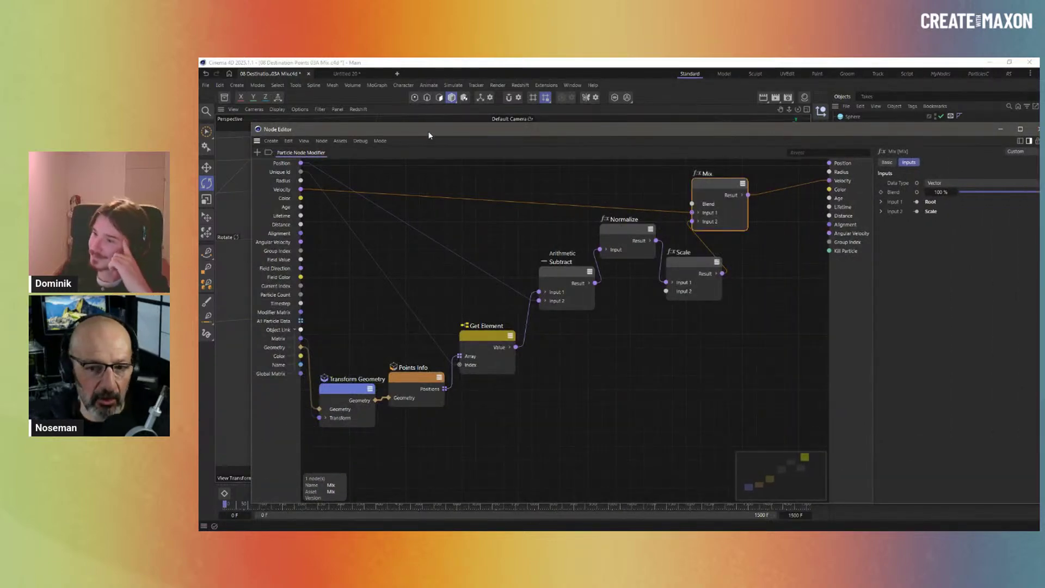
{"action": "left_click_drag", "start_coordinate": [429, 131], "coordinate": [403, 99]}
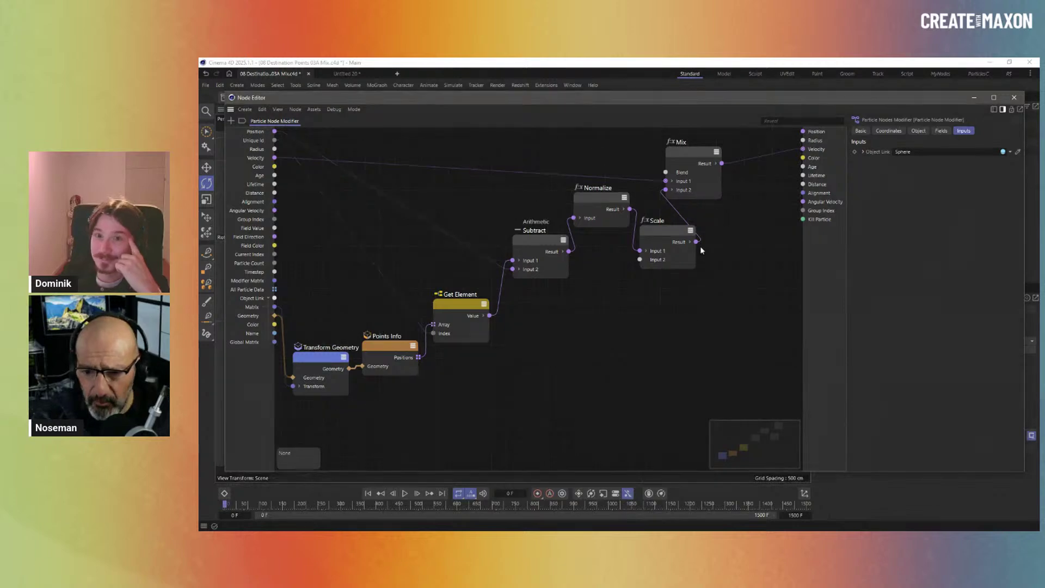
Move the Node Editor out of the way and replay the simulation to watch particles travel toward the Sphere's points
{"action": "left_click_drag", "start_coordinate": [667, 101], "coordinate": [811, 474]}
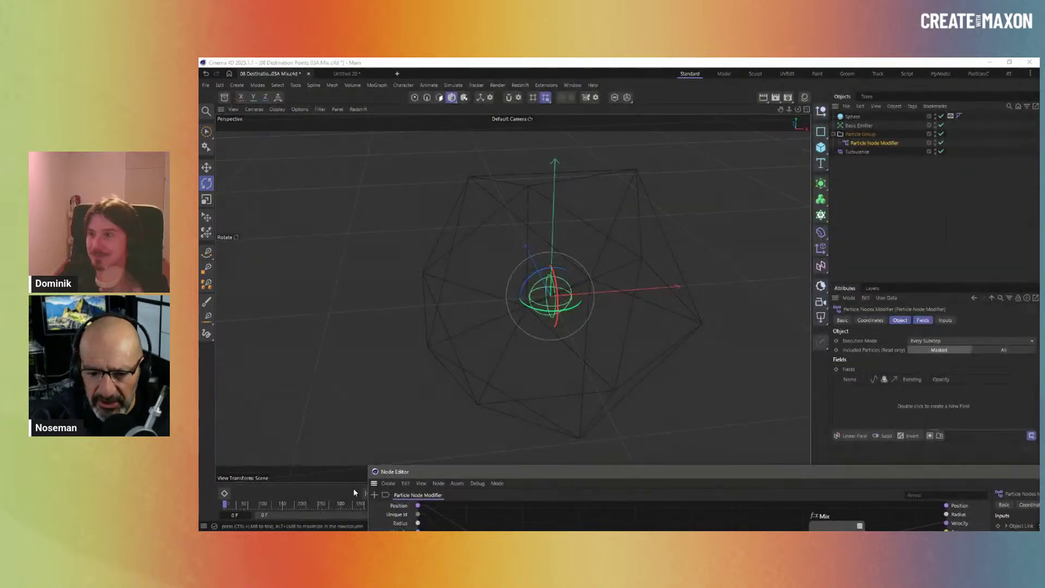
{"action": "left_click_drag", "start_coordinate": [373, 473], "coordinate": [864, 477]}
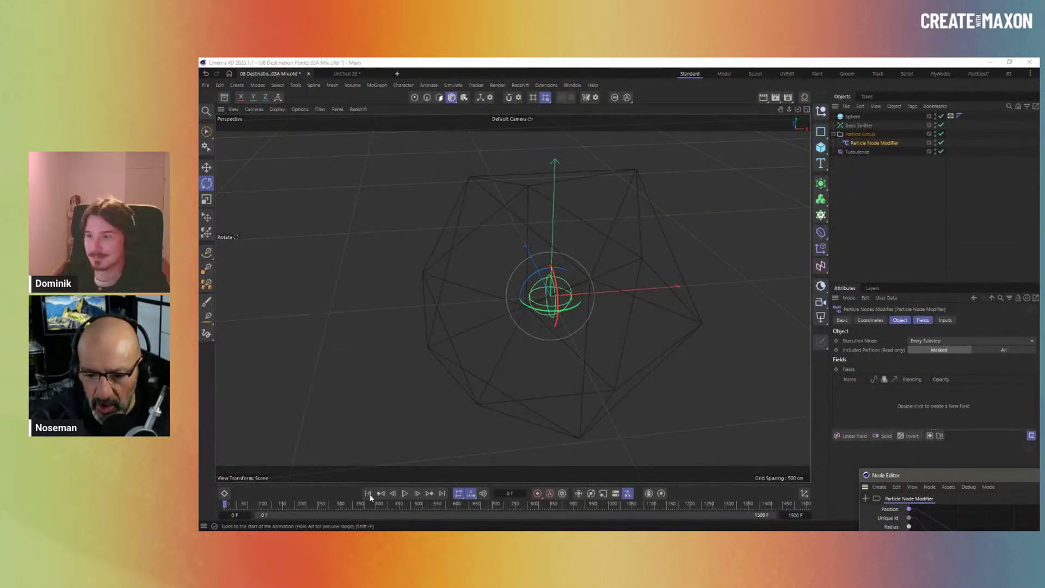
{"action": "left_click", "coordinate": [405, 494]}
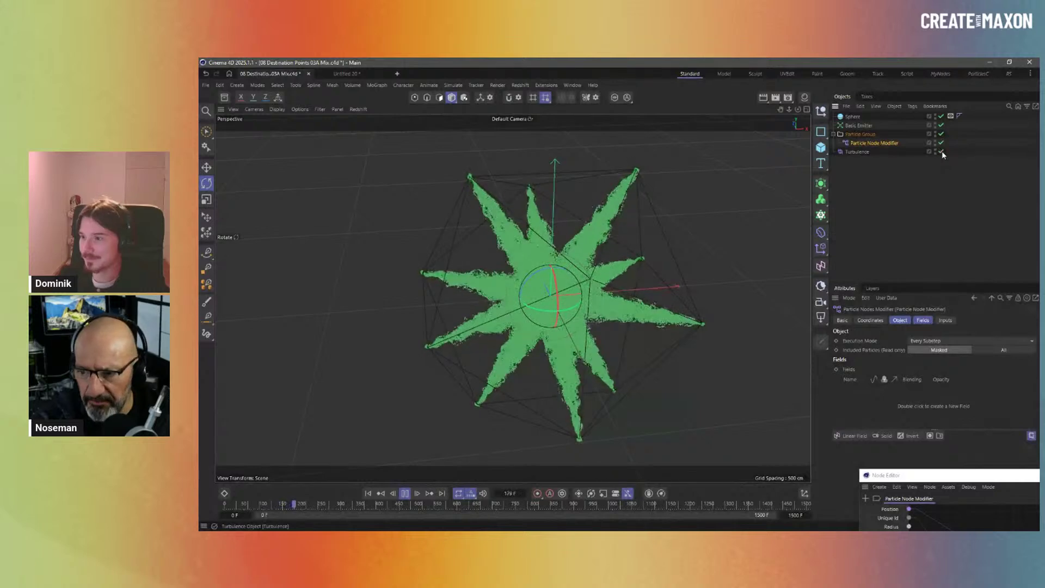
{"action": "left_click", "coordinate": [369, 494]}
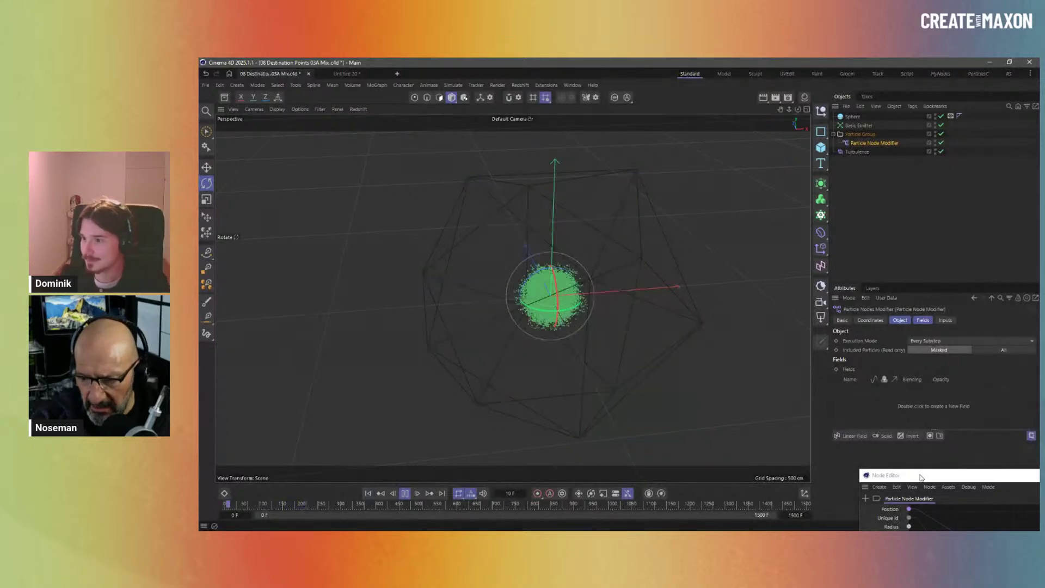
{"action": "left_click", "coordinate": [405, 493]}
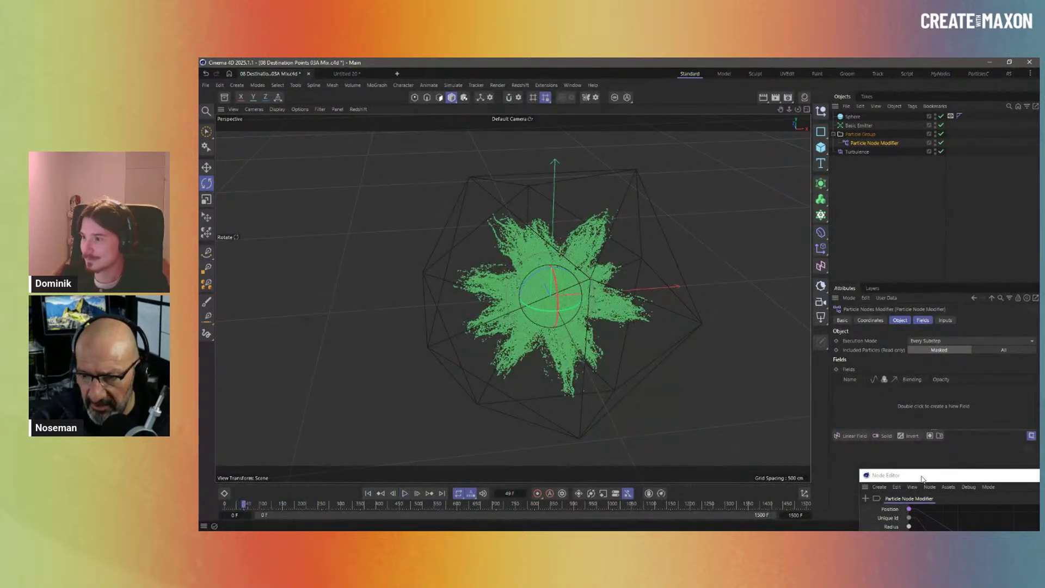
{"action": "left_click", "coordinate": [405, 493]}
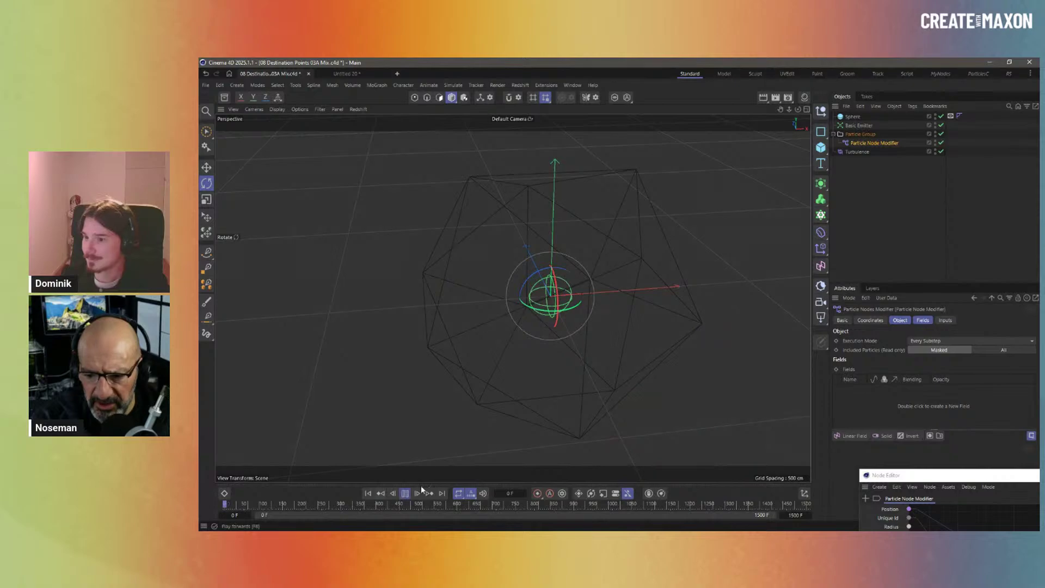
Increase the Sphere's Segments to 16 and replay the simulation from the start, pausing it at frame 10
{"action": "left_click", "coordinate": [854, 116]}
{"action": "left_click_drag", "start_coordinate": [919, 352], "coordinate": [953, 340]}
{"action": "left_click_drag", "start_coordinate": [917, 479], "coordinate": [647, 316]}
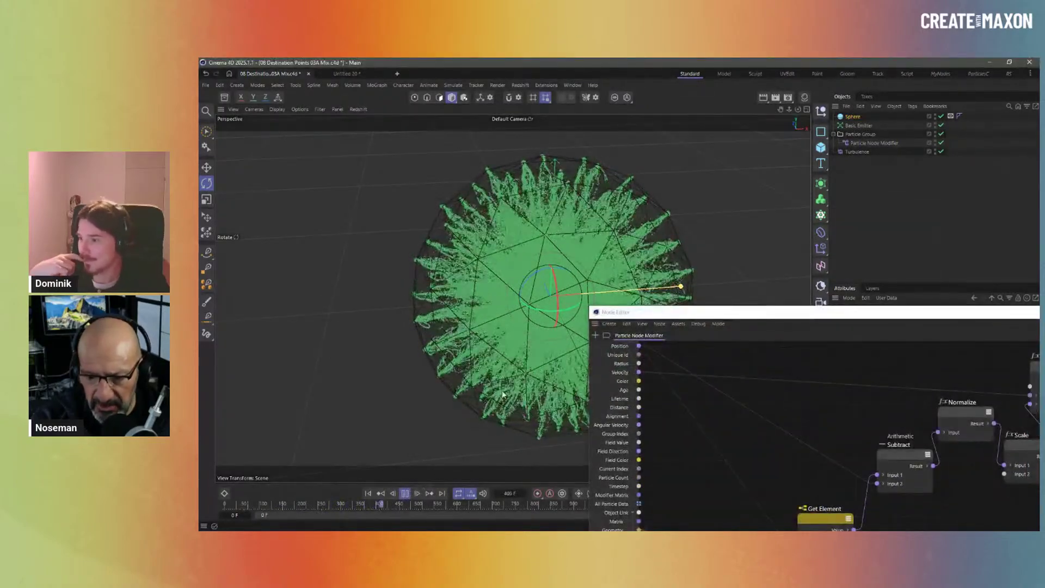
{"action": "left_click", "coordinate": [368, 494]}
{"action": "left_click", "coordinate": [406, 493]}
{"action": "left_click", "coordinate": [747, 315]}
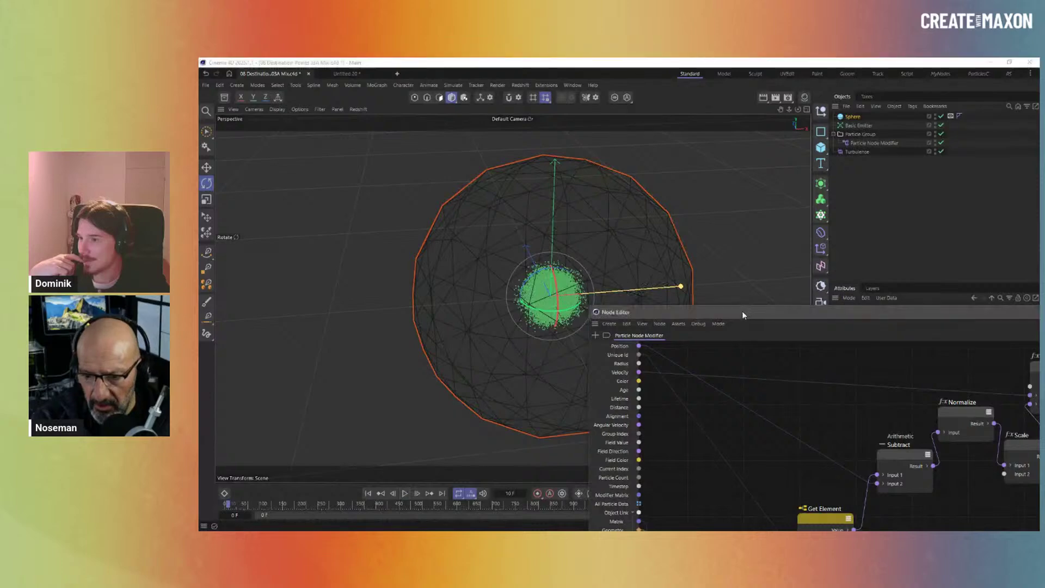
Examine the Get Element, Subtract and Scale nodes in the Particle Node Modifier's graph, including their inputs, and uncover the viewport again
{"action": "left_click_drag", "start_coordinate": [746, 316], "coordinate": [444, 115]}
{"action": "left_click_drag", "start_coordinate": [372, 342], "coordinate": [464, 430]}
{"action": "left_click", "coordinate": [514, 333]}
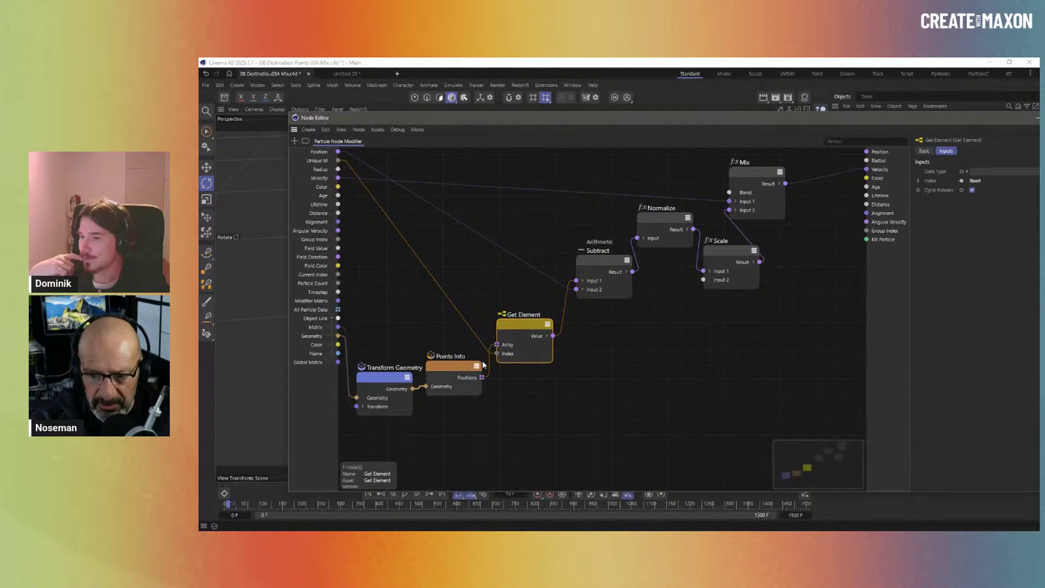
{"action": "middle_click_drag", "start_coordinate": [656, 355], "coordinate": [587, 389]}
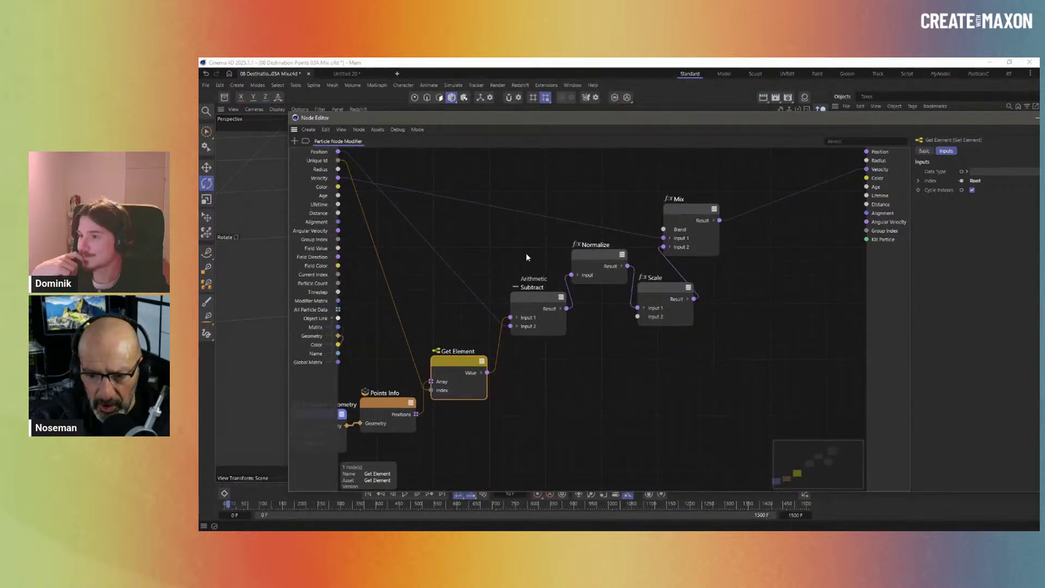
{"action": "left_click", "coordinate": [537, 313]}
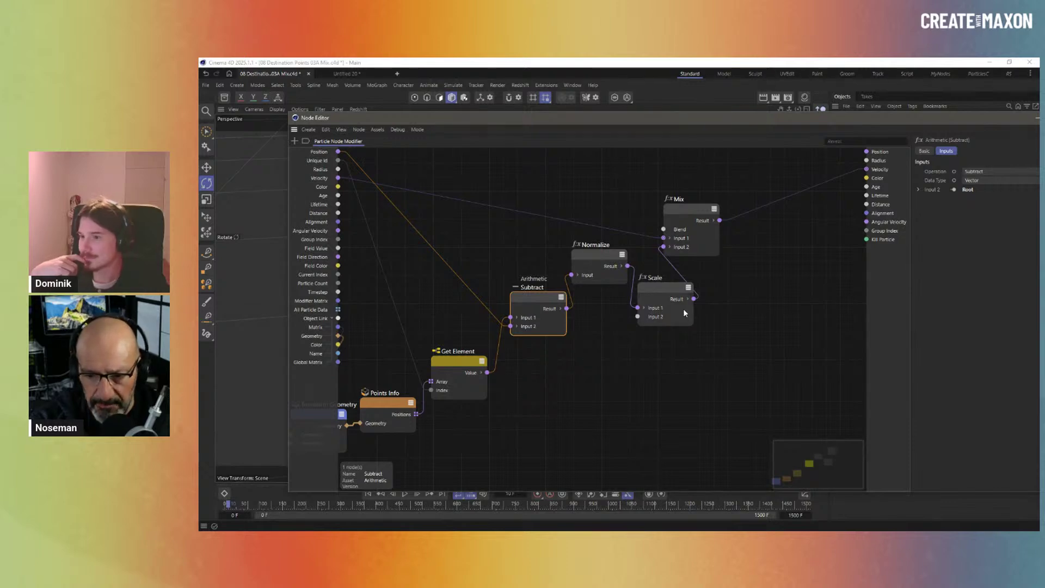
{"action": "left_click", "coordinate": [662, 295]}
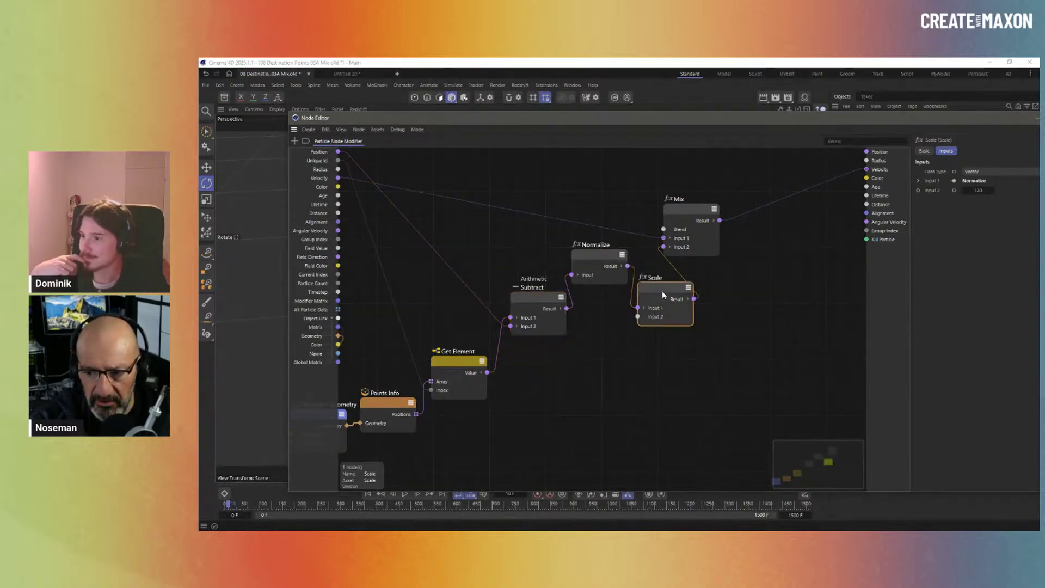
{"action": "middle_click_drag", "start_coordinate": [599, 351], "coordinate": [668, 321]}
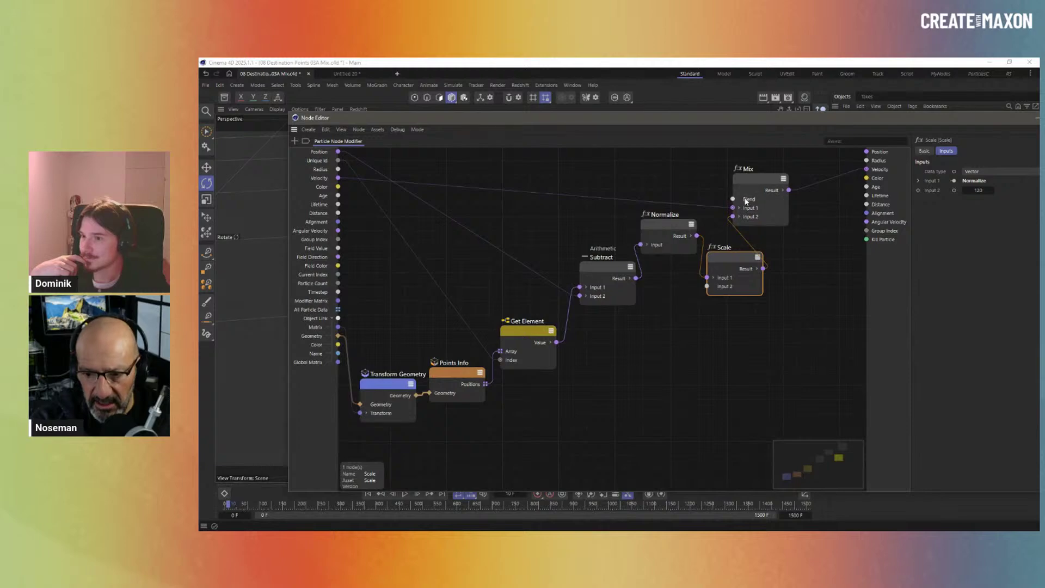
{"action": "left_click_drag", "start_coordinate": [766, 121], "coordinate": [759, 409]}
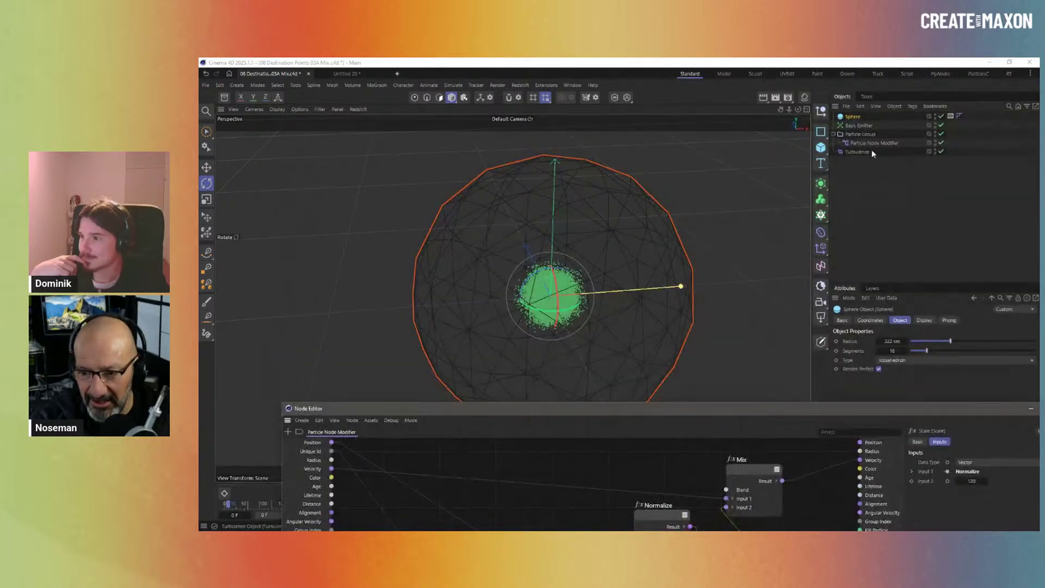
Bring the Particle Node Modifier's graph back into view and group its Transform Geometry, Points Info and Get Element nodes
{"action": "left_click", "coordinate": [922, 321]}
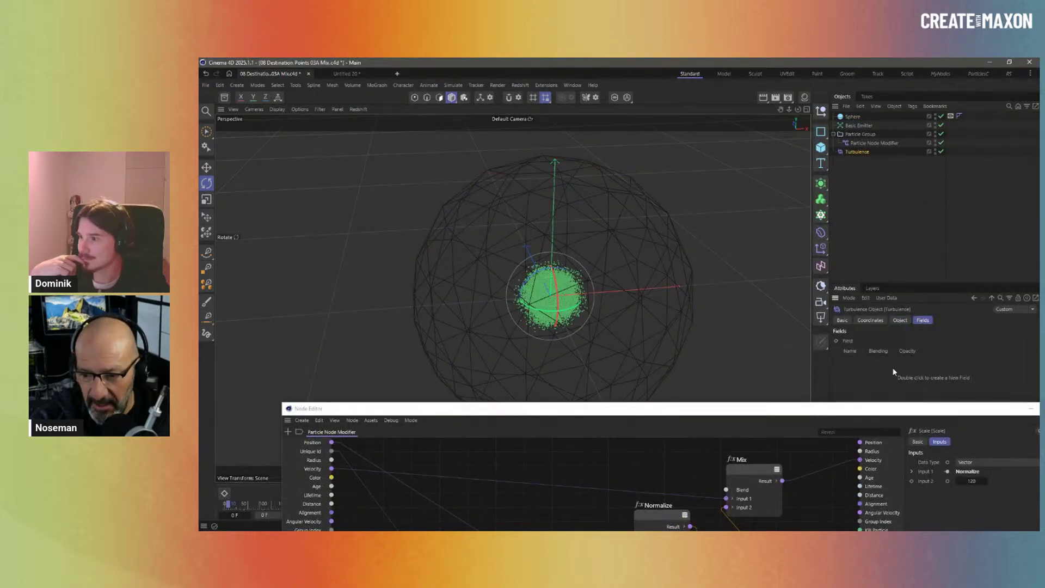
{"action": "left_click_drag", "start_coordinate": [858, 412], "coordinate": [768, 131]}
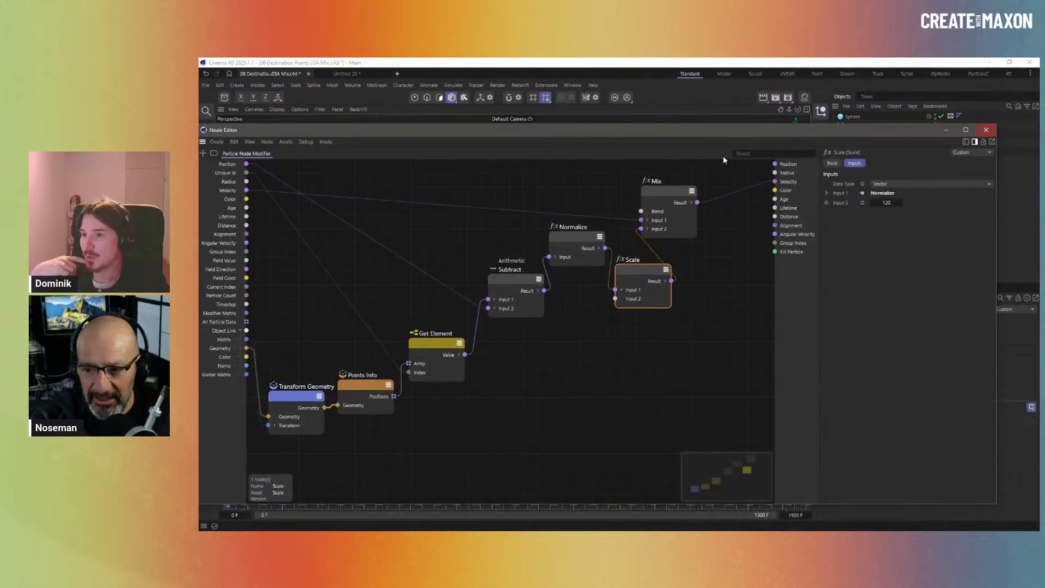
{"action": "left_click_drag", "start_coordinate": [737, 132], "coordinate": [747, 119]}
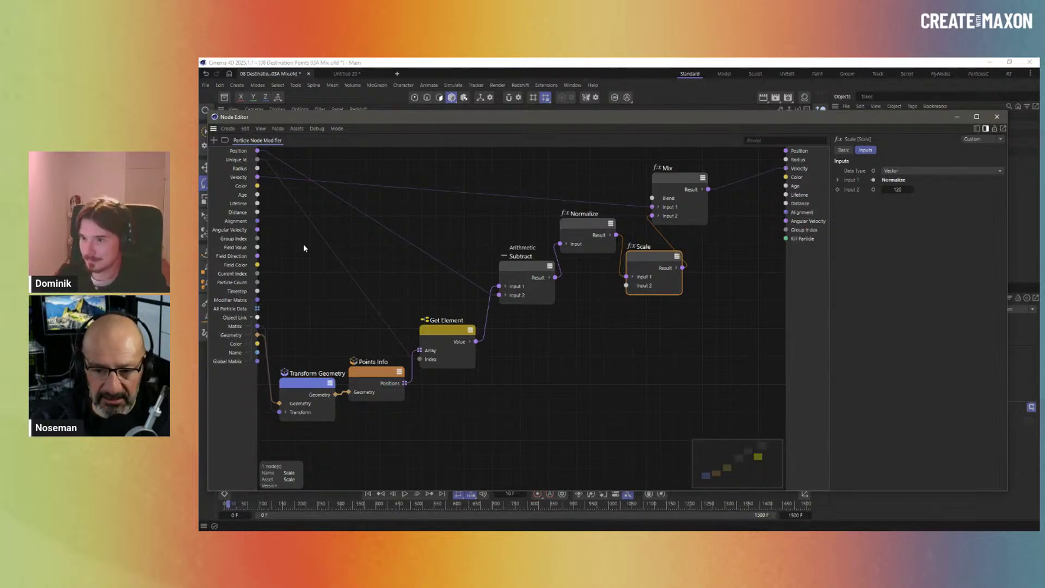
{"action": "left_click_drag", "start_coordinate": [290, 280], "coordinate": [464, 462]}
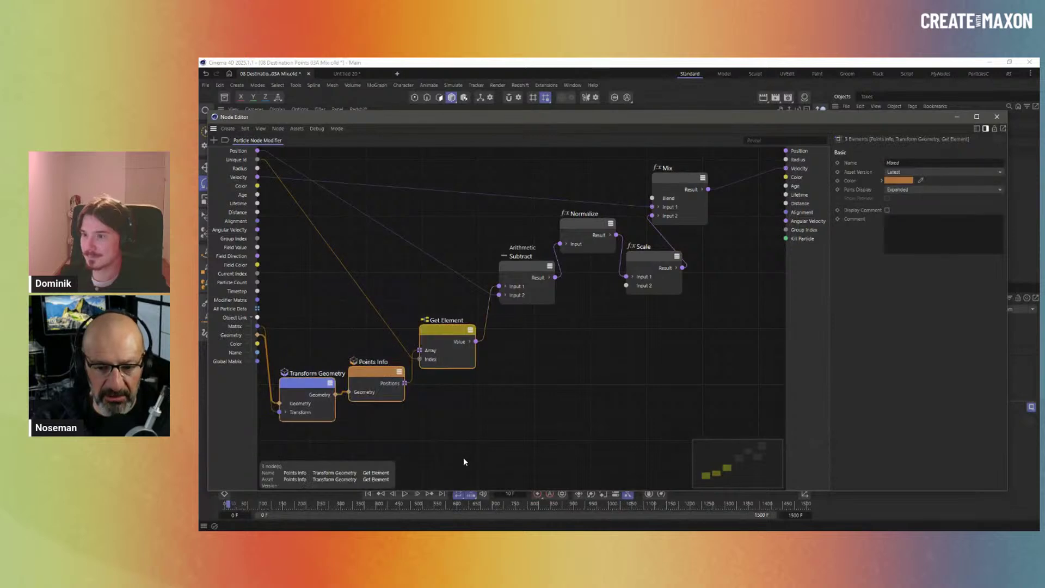
{"action": "right_click", "coordinate": [450, 334]}
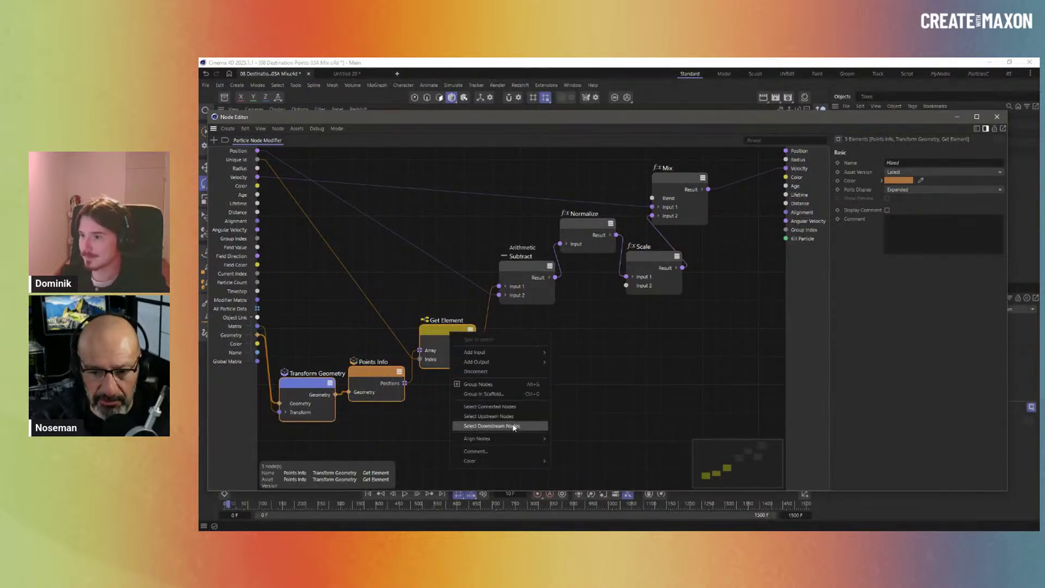
{"action": "left_click", "coordinate": [478, 385]}
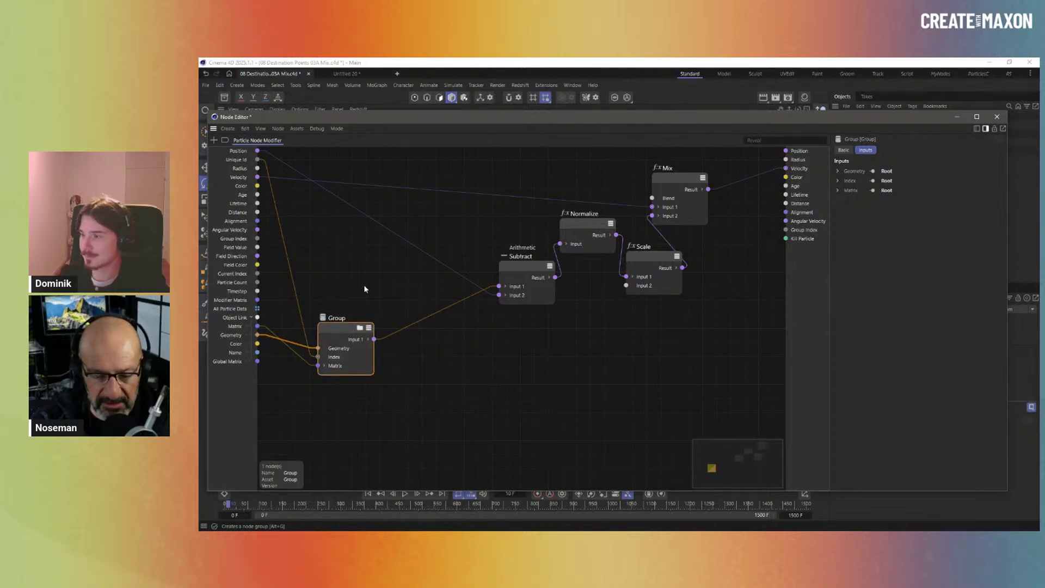
Rename the new node group to "Group that gets points" and position it in front of the Subtract node
{"action": "left_click_drag", "start_coordinate": [358, 337], "coordinate": [370, 318]}
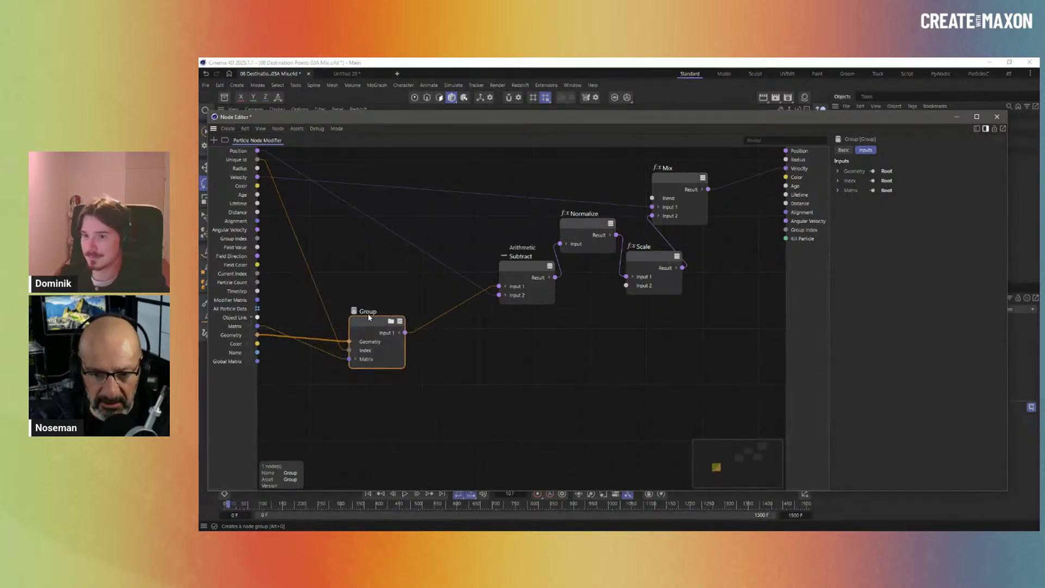
{"action": "double_click", "coordinate": [369, 312]}
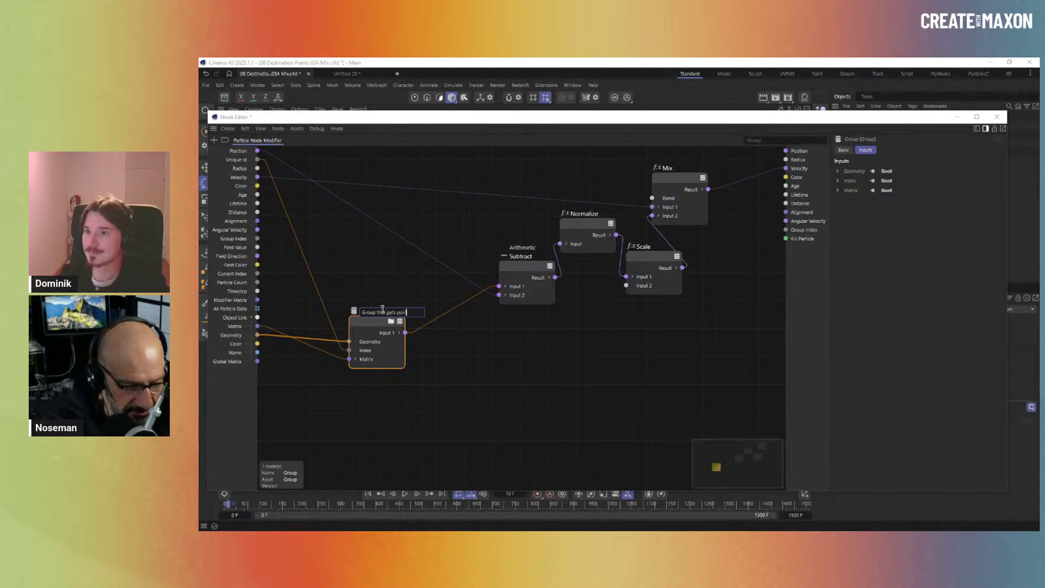
{"action": "left_click", "coordinate": [436, 364]}
{"action": "left_click_drag", "start_coordinate": [370, 322], "coordinate": [377, 309]}
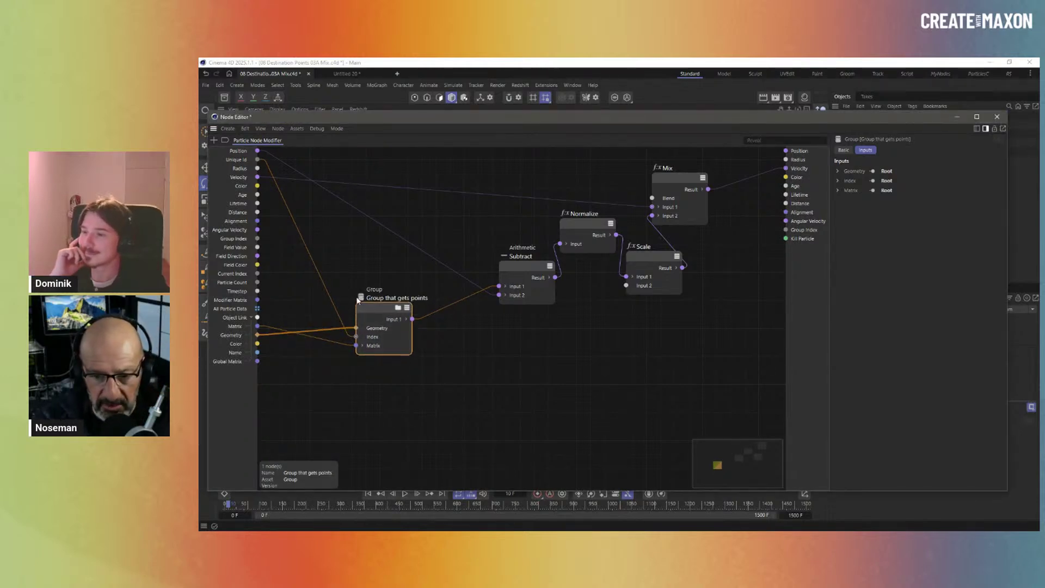
{"action": "left_click", "coordinate": [361, 301]}
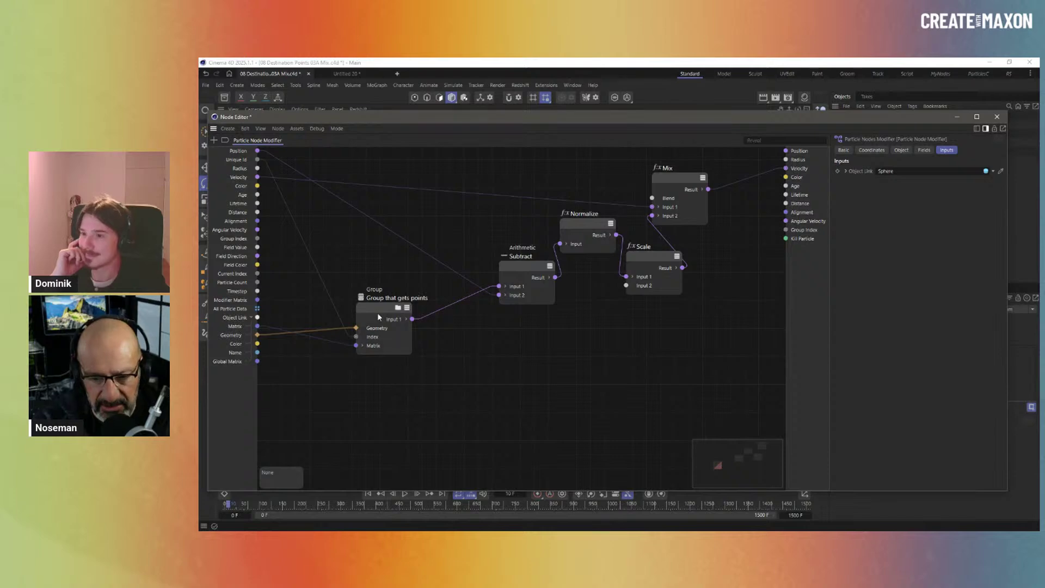
{"action": "left_click_drag", "start_coordinate": [380, 318], "coordinate": [369, 329]}
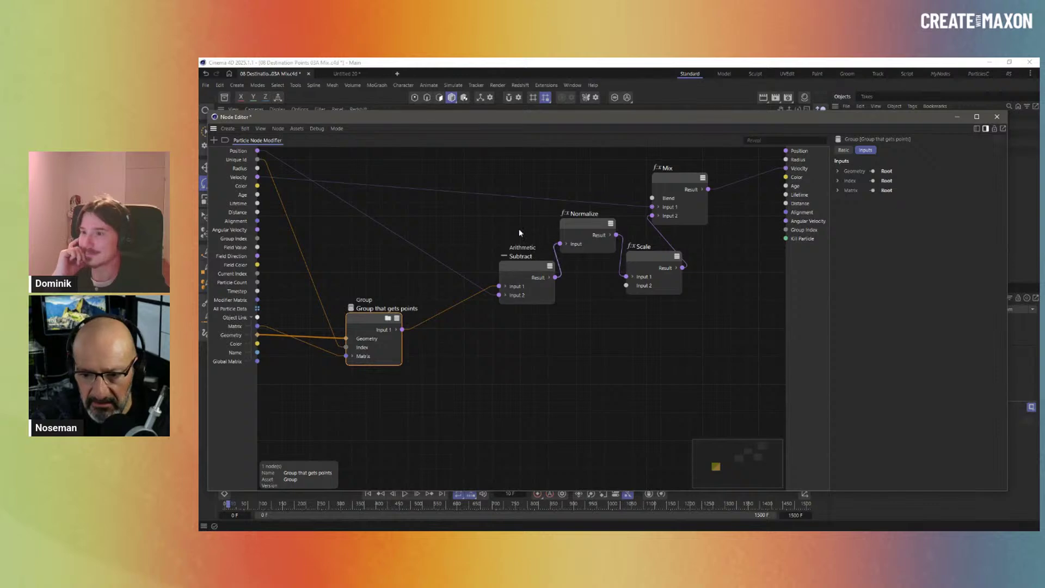
Group the Subtract, Normalize, Scale and Mix nodes and move the resulting group closer to the points group
{"action": "left_click", "coordinate": [479, 233]}
{"action": "left_click_drag", "start_coordinate": [525, 275], "coordinate": [506, 269]}
{"action": "middle_click_drag", "start_coordinate": [521, 297], "coordinate": [441, 317]}
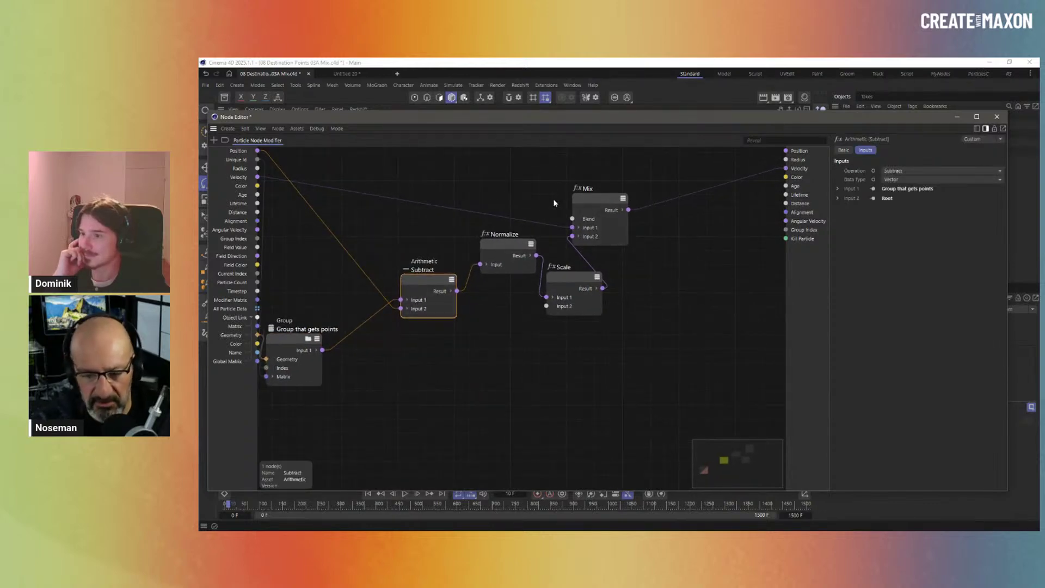
{"action": "left_click_drag", "start_coordinate": [410, 186], "coordinate": [611, 303]}
{"action": "right_click", "coordinate": [611, 241]}
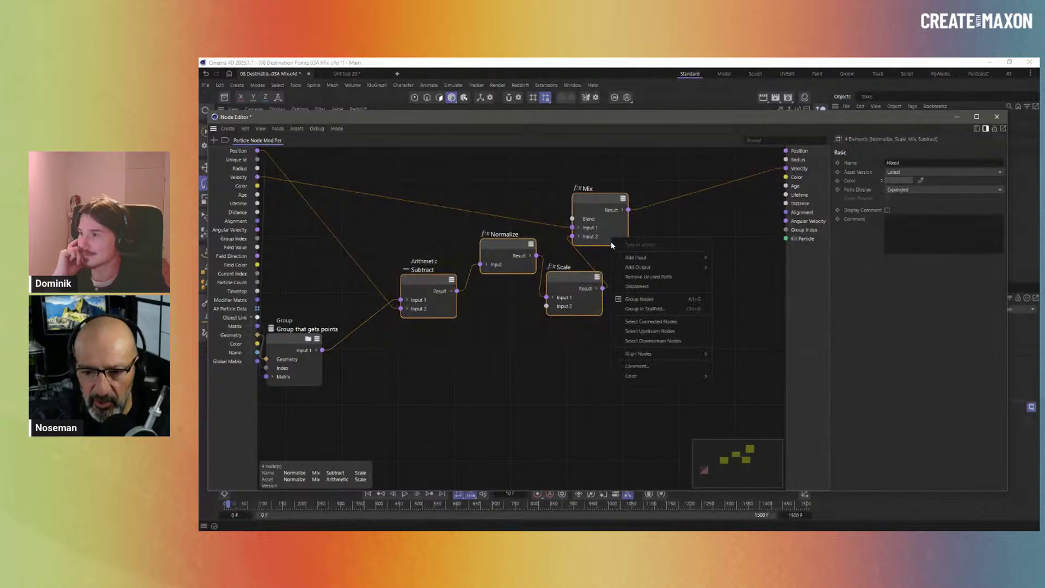
{"action": "left_click", "coordinate": [662, 300]}
{"action": "left_click_drag", "start_coordinate": [616, 244], "coordinate": [454, 239]}
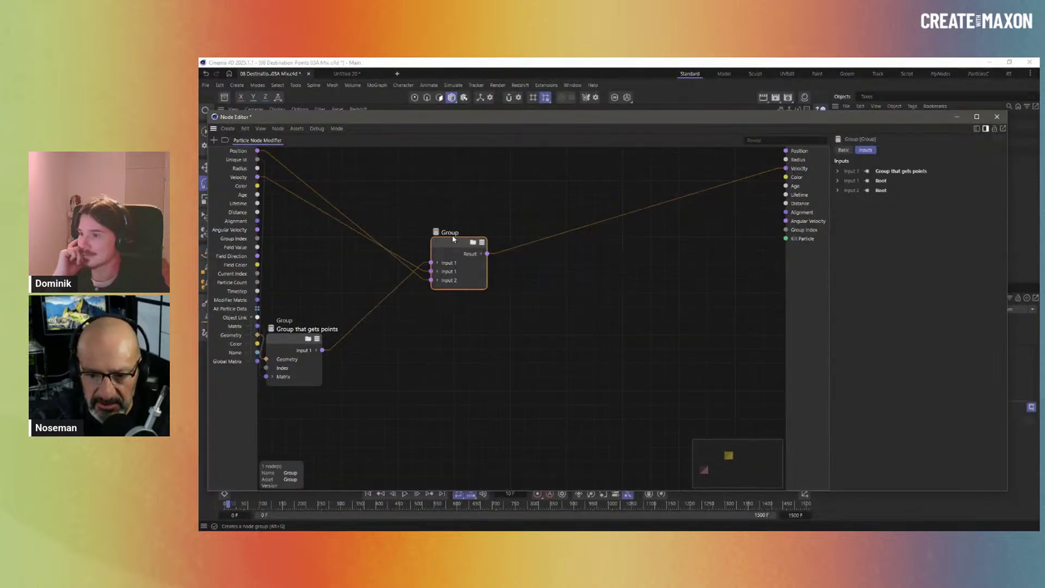
Give the second node group a playful custom name
{"action": "double_click", "coordinate": [459, 233]}
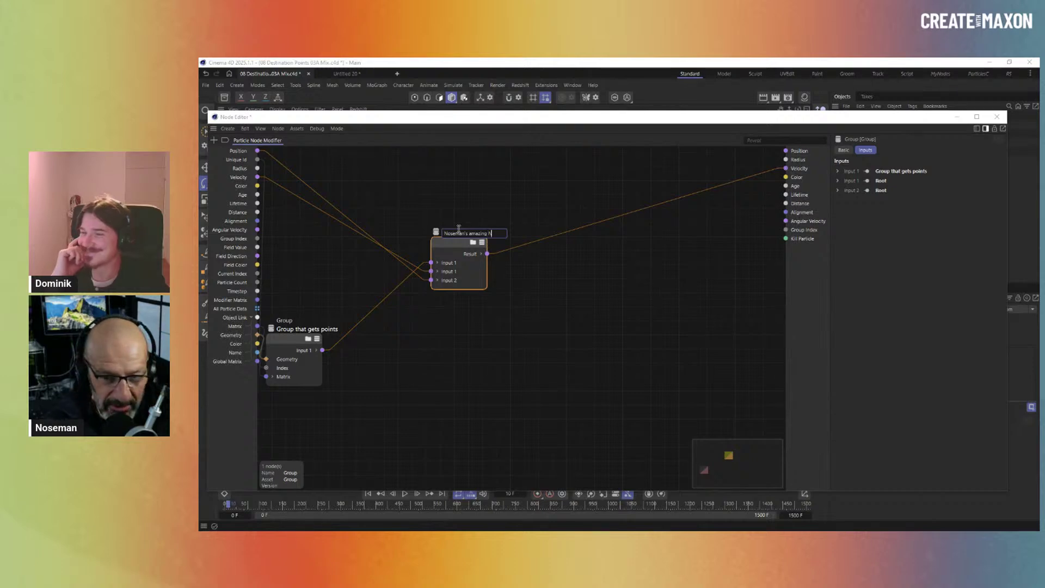
{"action": "type", "text": "Noseman's amazing Nois"}
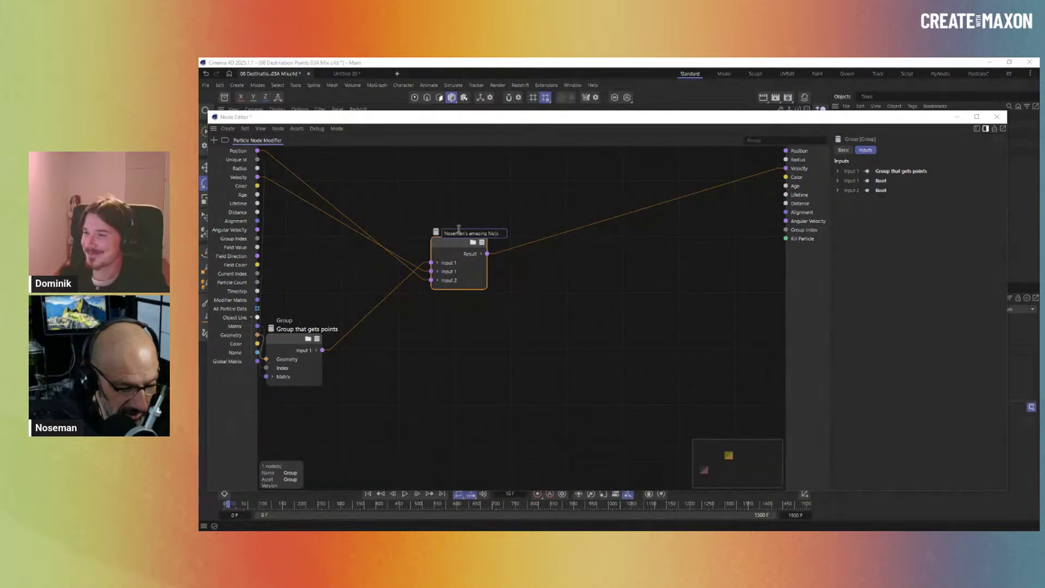
{"action": "key", "text": "Return"}
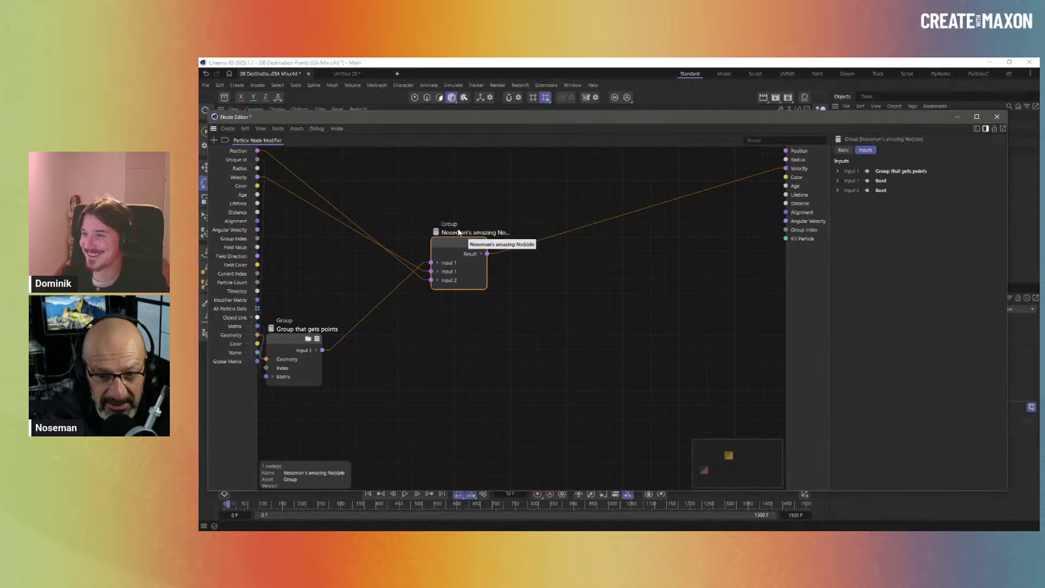
{"action": "double_click", "coordinate": [505, 233]}
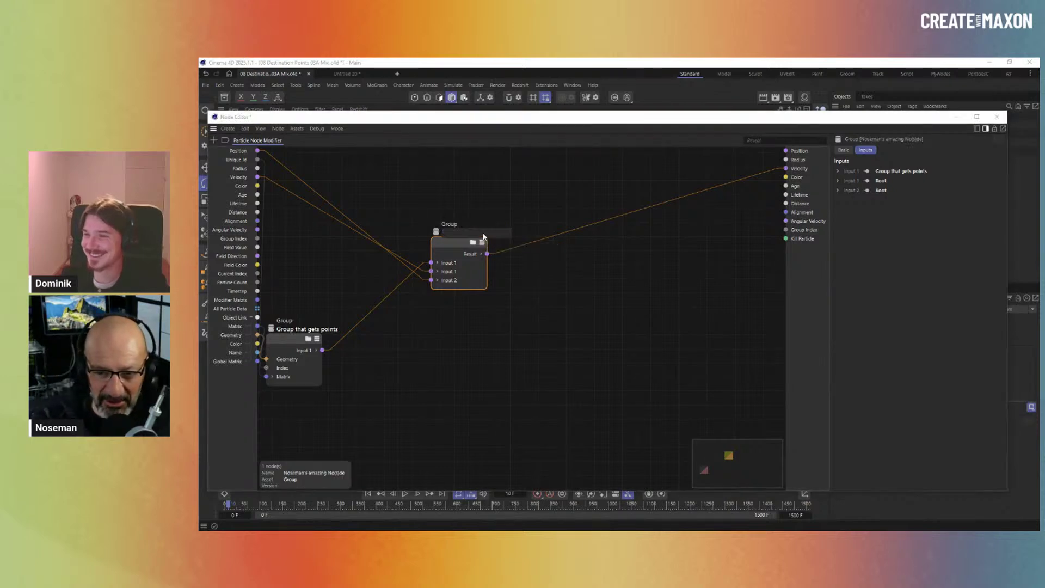
{"action": "left_click", "coordinate": [518, 324]}
Arrange the two node groups next to each other between the graph's inputs and outputs
{"action": "left_click_drag", "start_coordinate": [463, 242], "coordinate": [497, 233]}
{"action": "left_click_drag", "start_coordinate": [296, 338], "coordinate": [362, 298]}
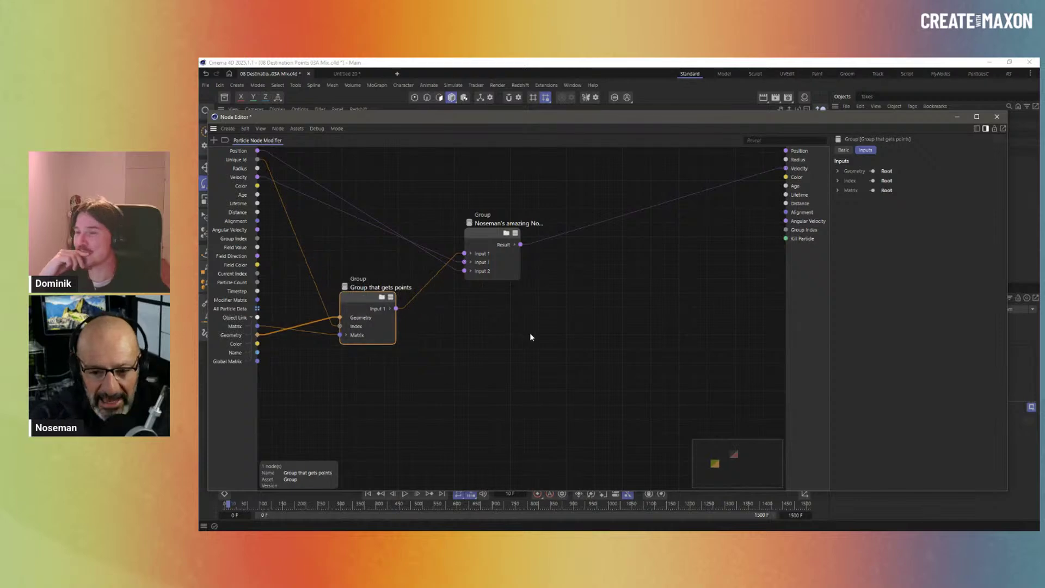
{"action": "mouse_move", "coordinate": [486, 234]}
{"action": "left_mouse_down"}
{"action": "mouse_move", "coordinate": [512, 217]}
{"action": "mouse_move", "coordinate": [481, 230]}
{"action": "left_mouse_up"}
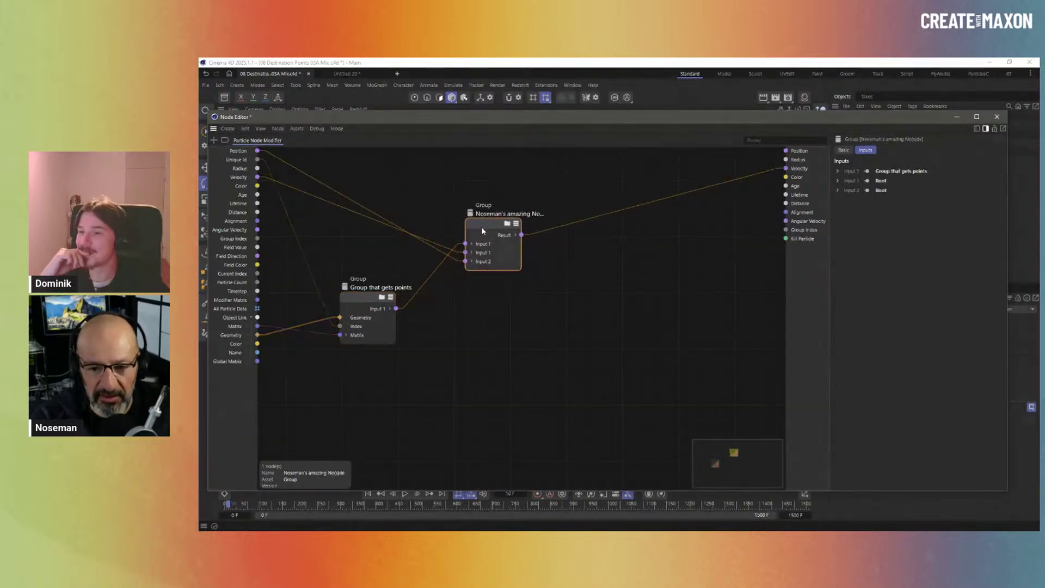
Close the Node Editor and play the particle simulation in the viewport
{"action": "left_click_drag", "start_coordinate": [572, 129], "coordinate": [567, 175]}
{"action": "left_click", "coordinate": [380, 372]}
{"action": "left_click_drag", "start_coordinate": [484, 245], "coordinate": [516, 367]}
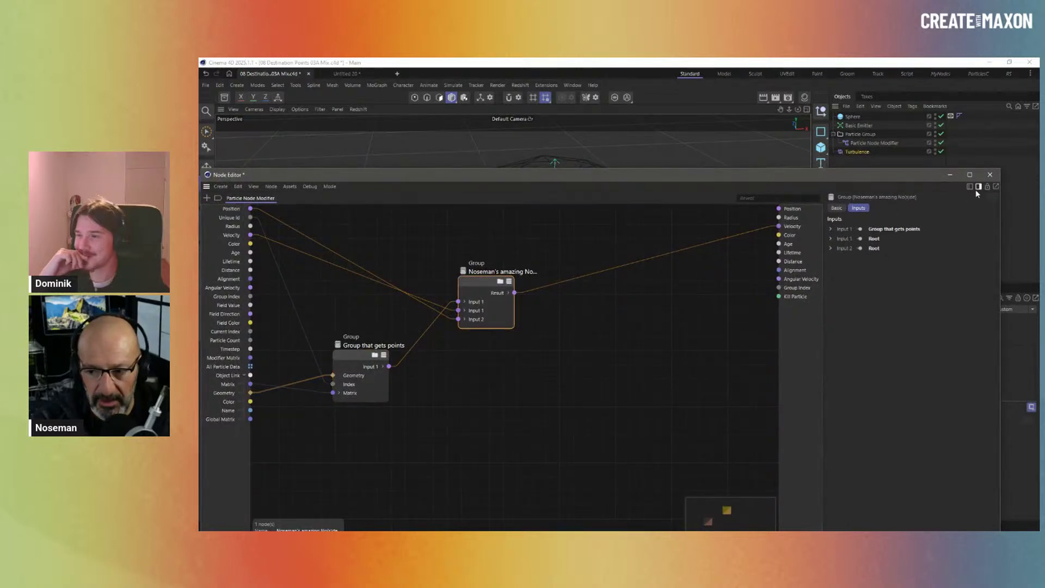
{"action": "left_click", "coordinate": [990, 175]}
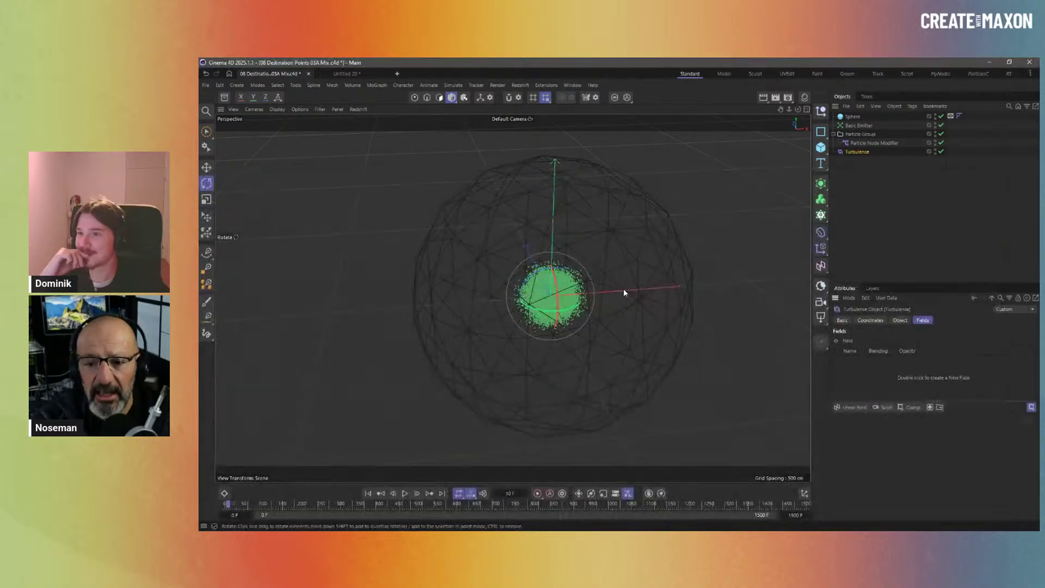
{"action": "left_click", "coordinate": [405, 493]}
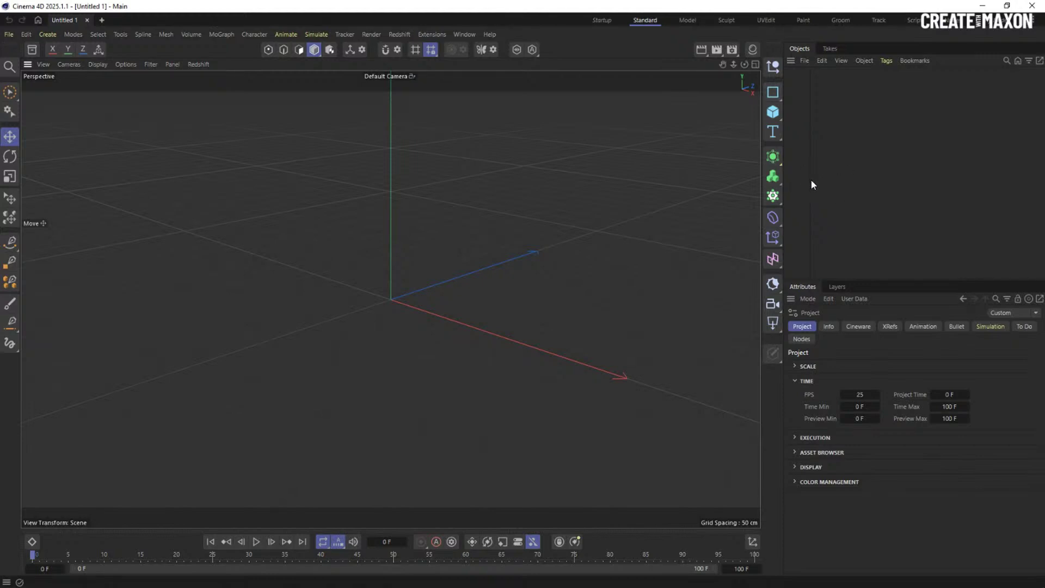
Add a Basic Emitter to the new empty scene and move it backward along the Z axis, away from the origin
{"action": "left_click", "coordinate": [316, 34]}
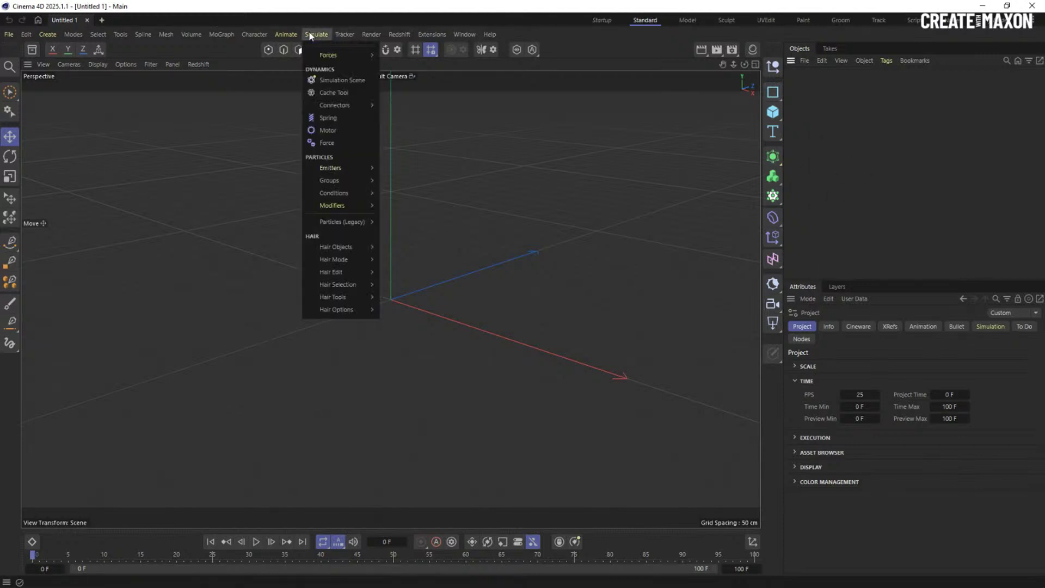
{"action": "mouse_move", "coordinate": [337, 168]}
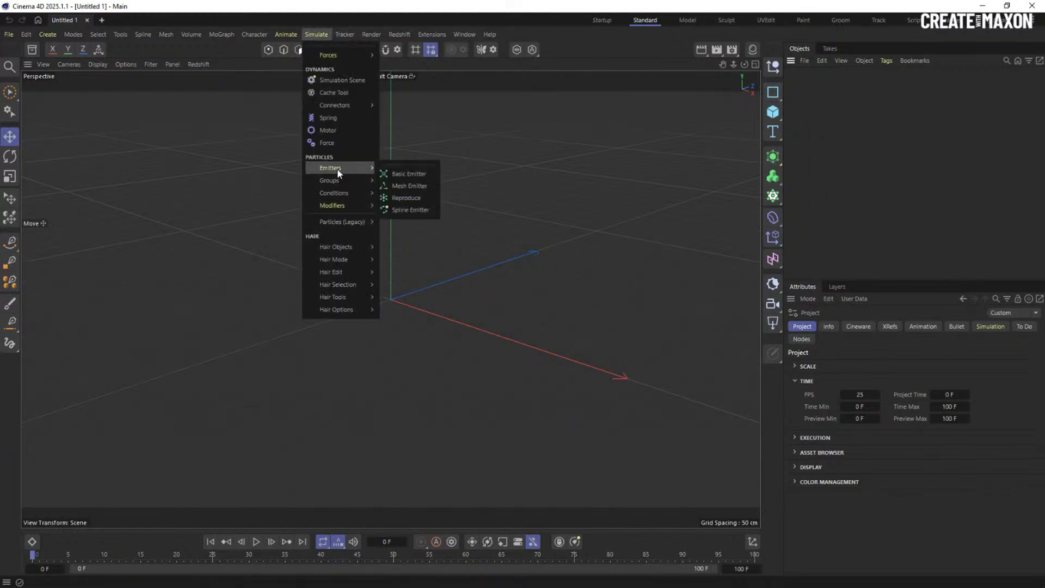
{"action": "left_click", "coordinate": [406, 173]}
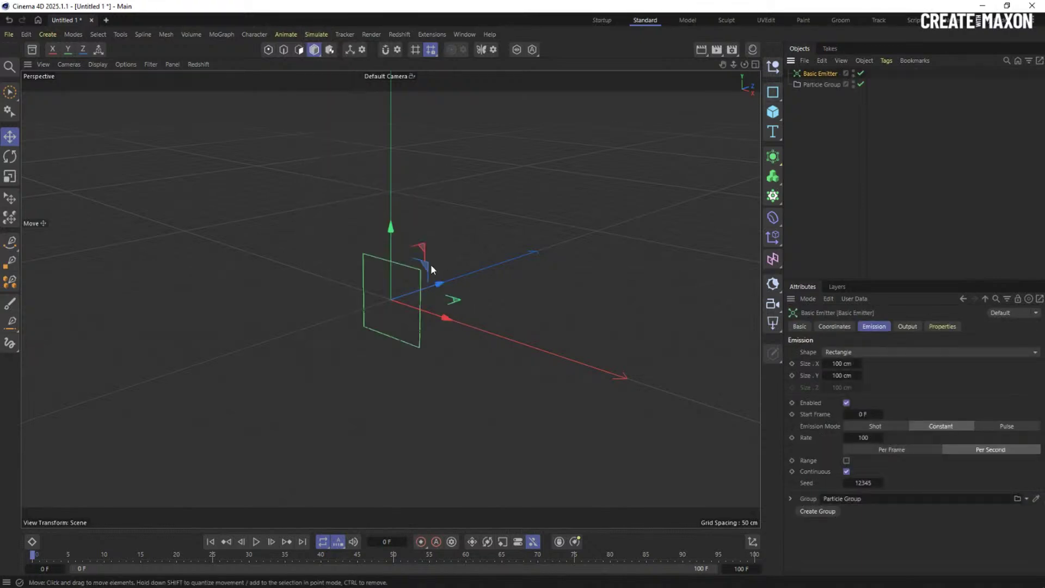
{"action": "left_click_drag", "start_coordinate": [374, 272], "coordinate": [357, 318], "text": "alt"}
{"action": "right_click_drag", "start_coordinate": [357, 318], "coordinate": [386, 295], "text": "alt"}
{"action": "middle_click_drag", "start_coordinate": [386, 295], "coordinate": [386, 291], "text": "alt"}
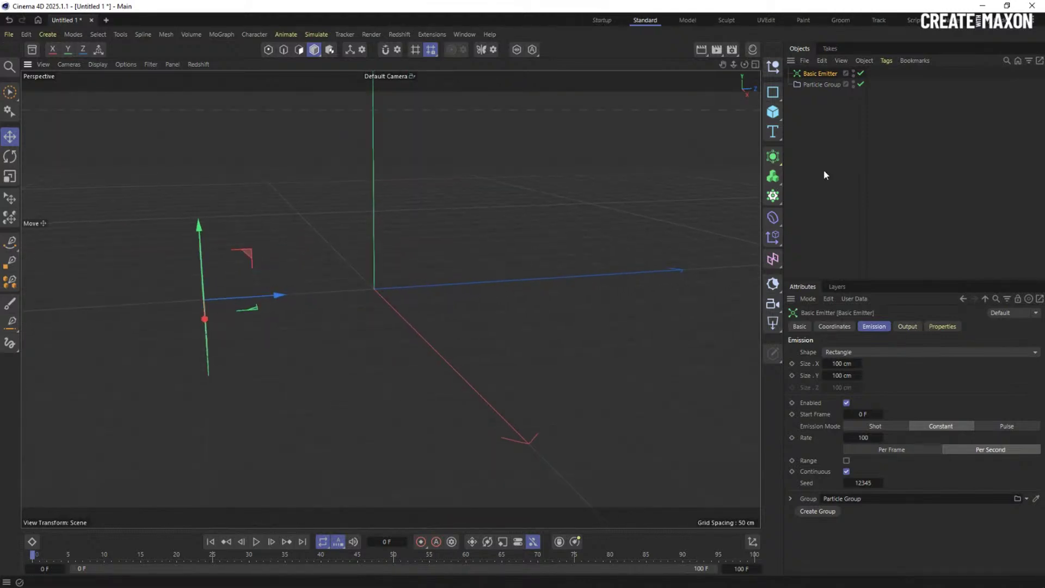
Add a Sphere at the origin, set its Type to Icosahedron and lower its Segments
{"action": "left_click_drag", "start_coordinate": [866, 120], "coordinate": [911, 126]}
{"action": "left_click", "coordinate": [773, 111]}
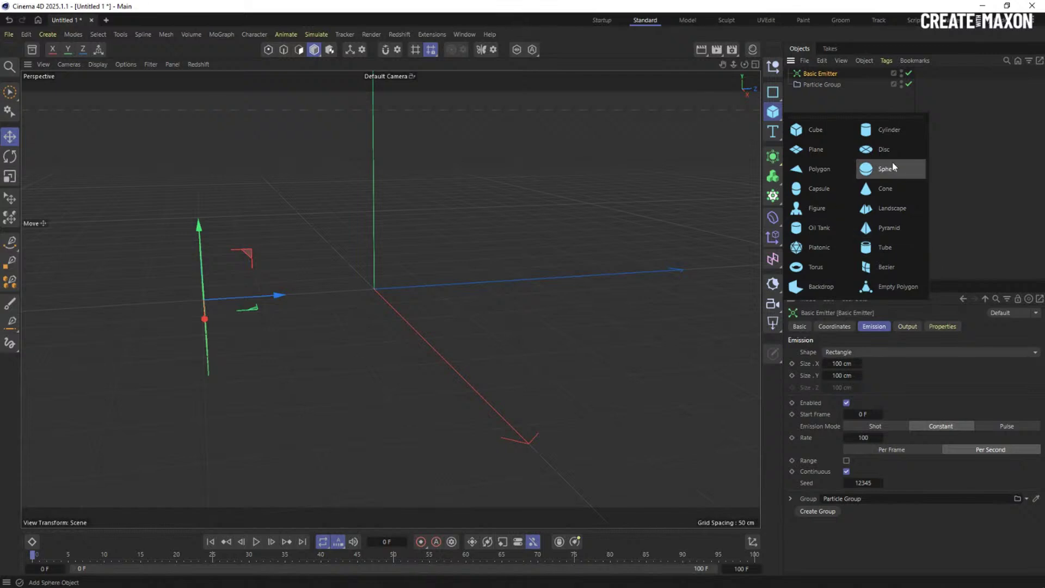
{"action": "left_click", "coordinate": [894, 167]}
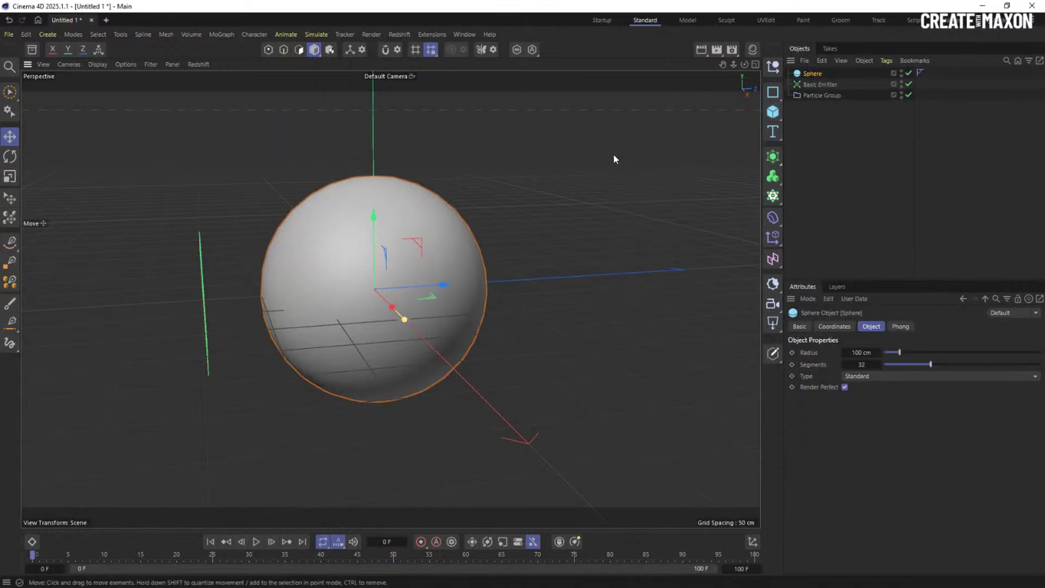
{"action": "left_click", "coordinate": [884, 376]}
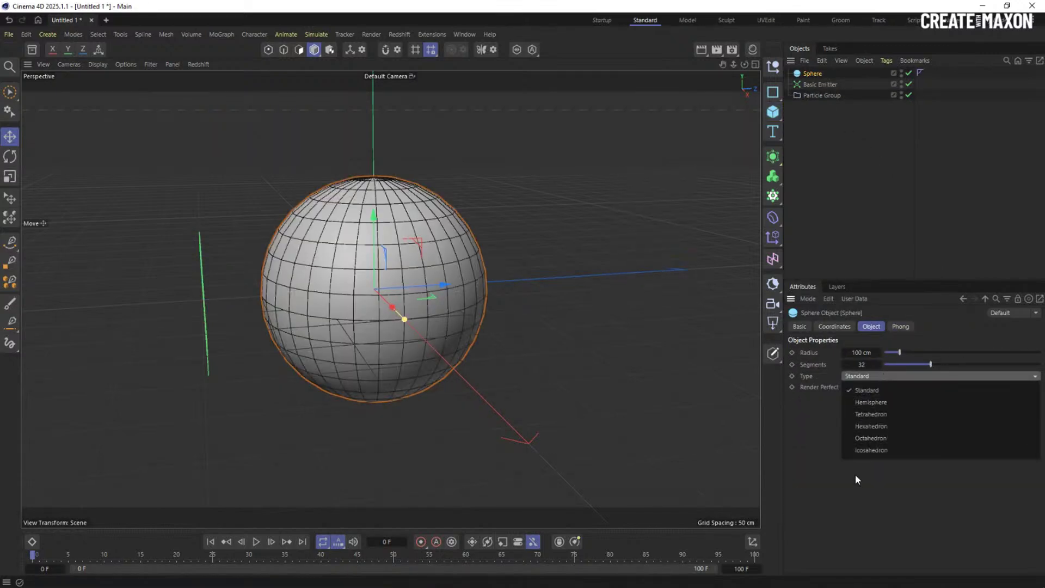
{"action": "left_click", "coordinate": [870, 450]}
{"action": "left_click", "coordinate": [905, 365]}
{"action": "left_click_drag", "start_coordinate": [907, 369], "coordinate": [907, 365]}
{"action": "left_click_drag", "start_coordinate": [372, 282], "coordinate": [509, 254], "text": "alt"}
{"action": "left_click_drag", "start_coordinate": [425, 268], "coordinate": [298, 268], "text": "alt"}
Set the Basic Emitter's Rate to 1000 particles per second
{"action": "left_click", "coordinate": [821, 84]}
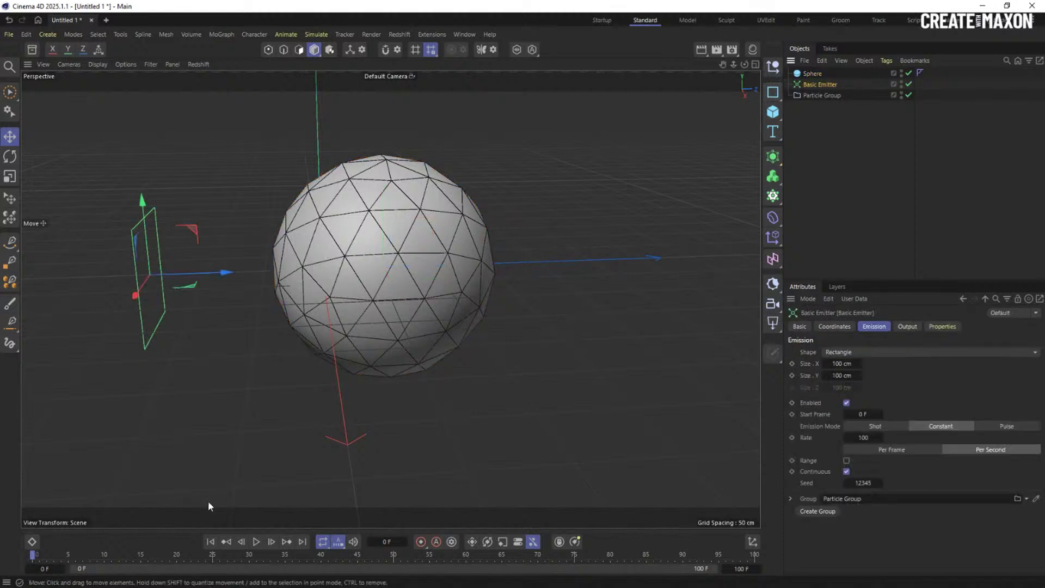
{"action": "double_click", "coordinate": [864, 438]}
{"action": "type", "text": "100"}
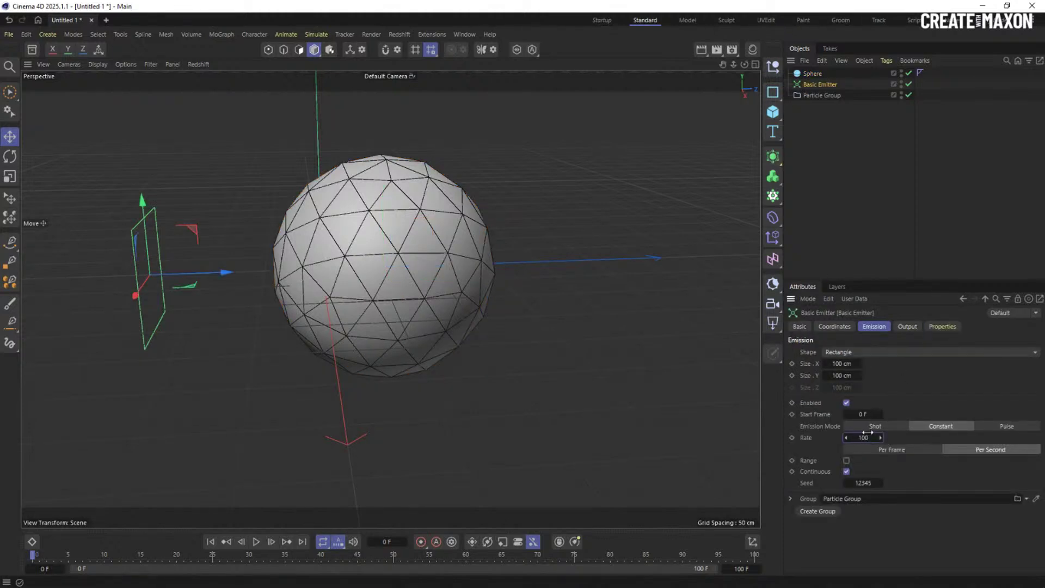
{"action": "type", "text": "0"}
{"action": "key", "text": "Return"}
Set the Particle Group's draw Size to 4, preview the emission toward the sphere, and return to frame 0
{"action": "left_click", "coordinate": [814, 95]}
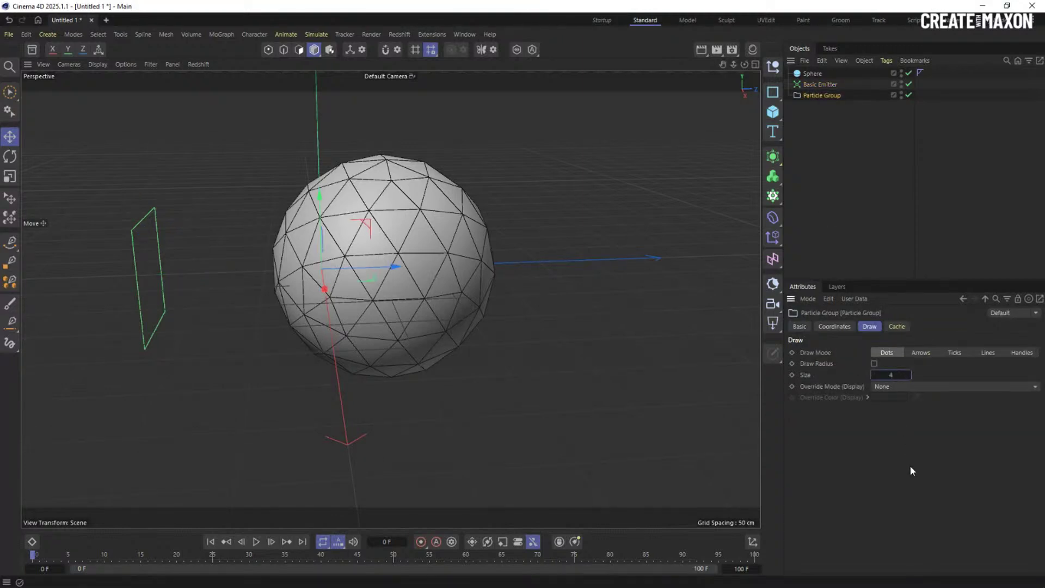
{"action": "left_click", "coordinate": [256, 542]}
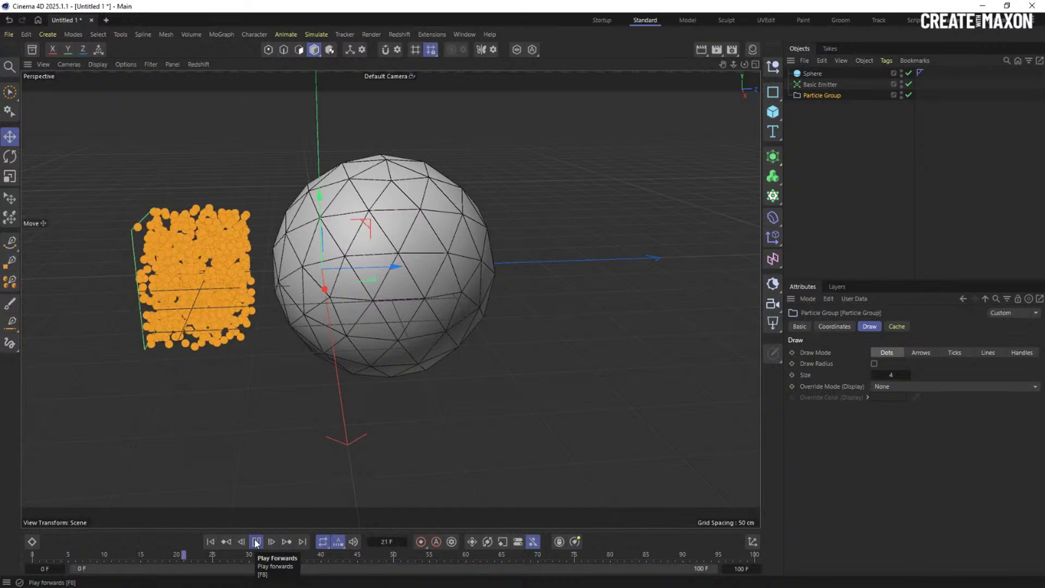
{"action": "left_click", "coordinate": [256, 542]}
{"action": "middle_click_drag", "start_coordinate": [389, 251], "coordinate": [511, 223], "text": "alt"}
{"action": "right_click_drag", "start_coordinate": [511, 222], "coordinate": [536, 210], "text": "alt"}
{"action": "middle_click_drag", "start_coordinate": [536, 211], "coordinate": [477, 203], "text": "alt"}
{"action": "left_click", "coordinate": [211, 542]}
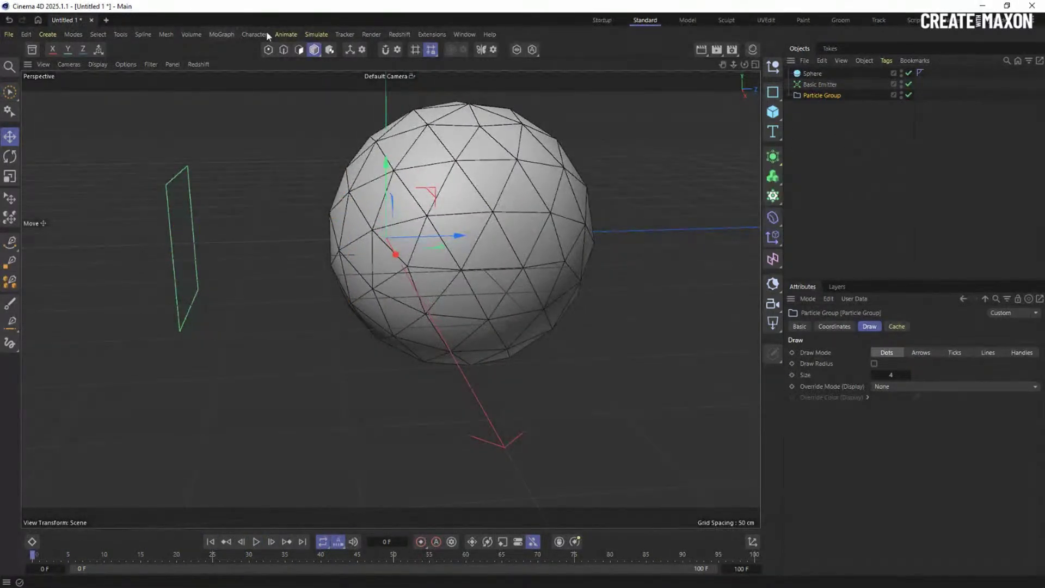
Add a Particle Node Modifier to the scene and nest it inside the Particle Group
{"action": "left_click", "coordinate": [317, 34]}
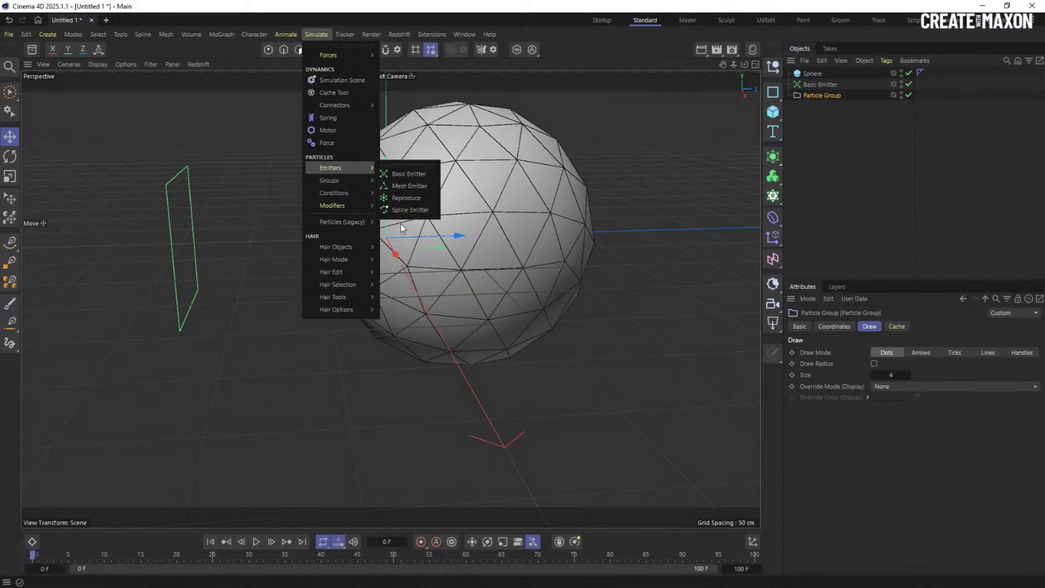
{"action": "mouse_move", "coordinate": [348, 206]}
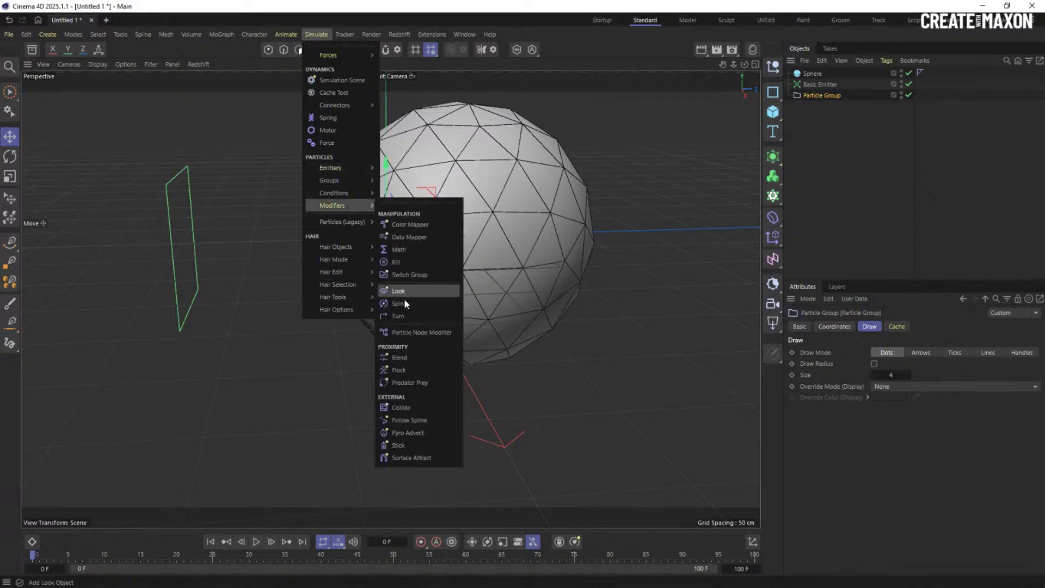
{"action": "left_click", "coordinate": [427, 333]}
{"action": "left_click_drag", "start_coordinate": [828, 74], "coordinate": [814, 107]}
Open the Particle Node Modifier's graph, dock the Node Editor beneath the viewport and hide the editor's built-in attributes area
{"action": "double_click", "coordinate": [807, 106]}
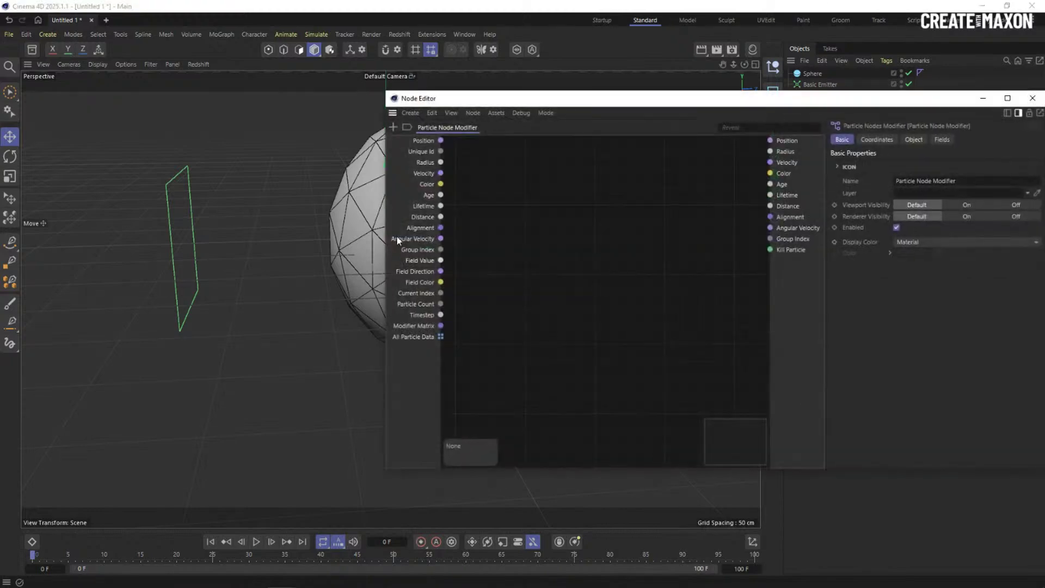
{"action": "left_click_drag", "start_coordinate": [399, 105], "coordinate": [321, 466]}
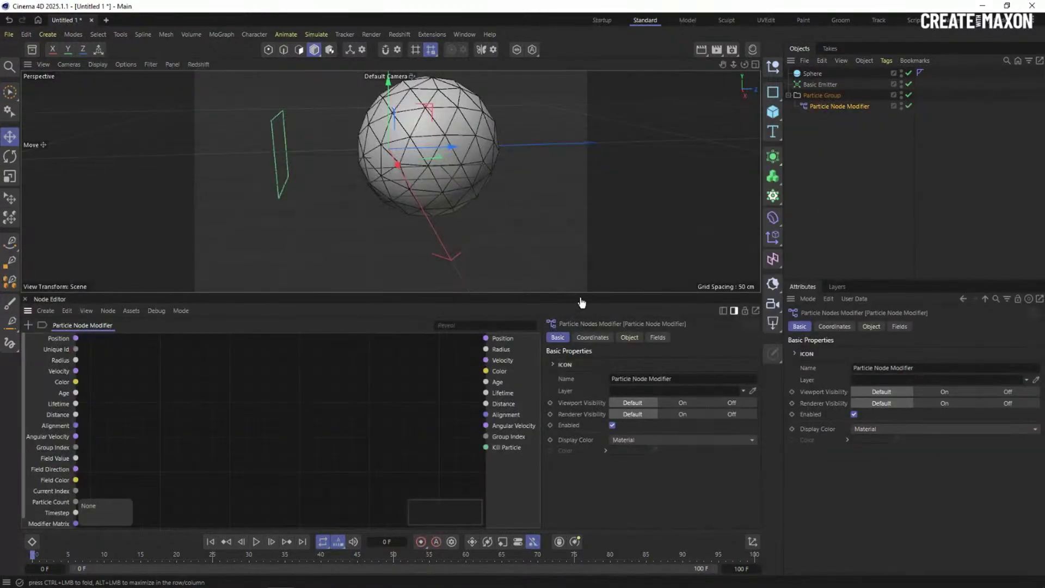
{"action": "left_click", "coordinate": [730, 310]}
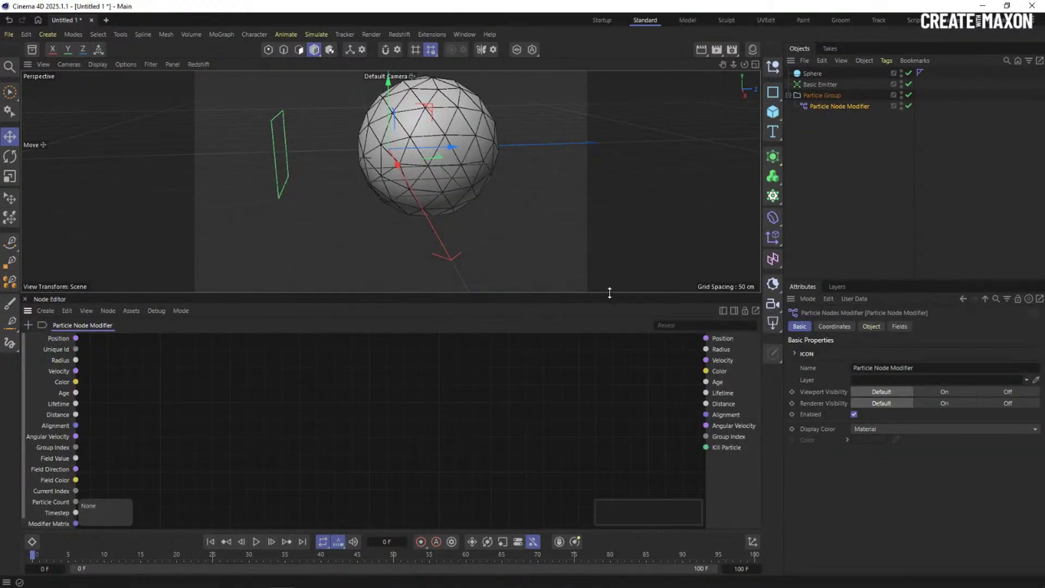
Switch to the training PDF in Adobe Acrobat and examine the newborn-particles and first-attractor-point slide in full screen
{"action": "key", "text": "alt+Tab"}
{"action": "left_click", "coordinate": [761, 375]}
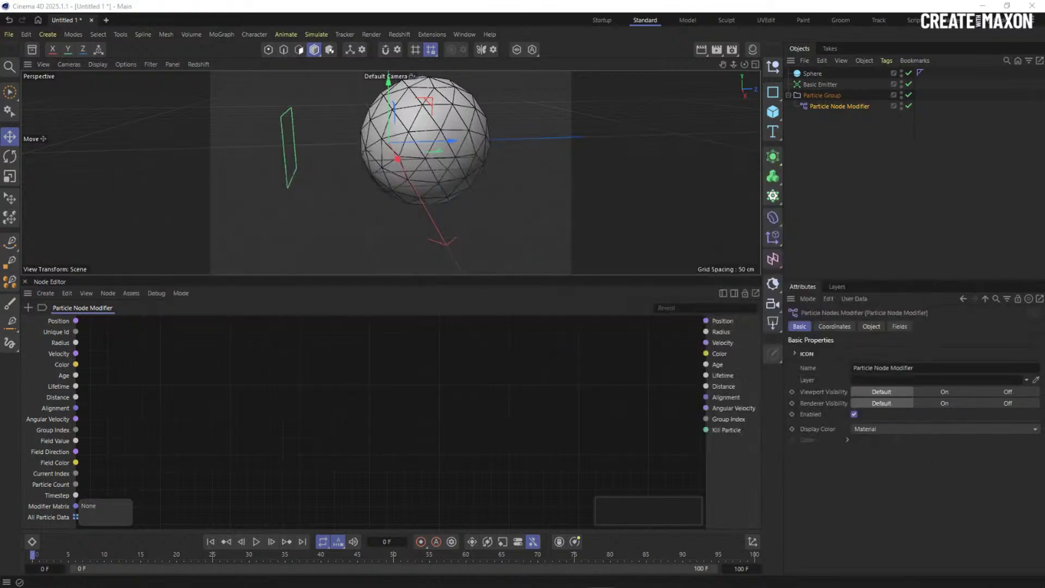
{"action": "key", "text": "alt+Tab"}
{"action": "left_click", "coordinate": [349, 355]}
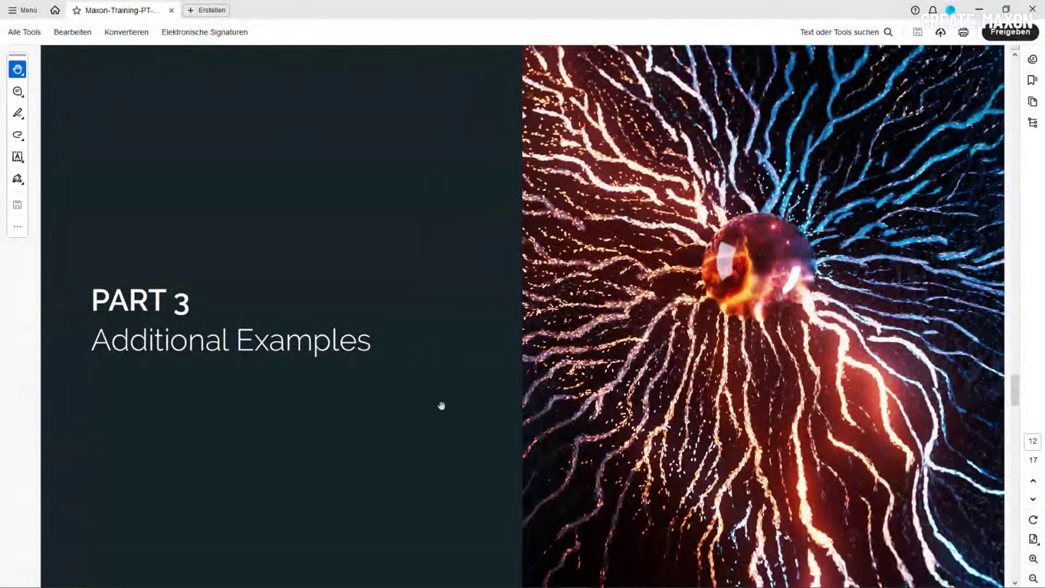
{"action": "scroll", "coordinate": [441, 406], "scroll_direction": "down", "scroll_amount": 3}
{"action": "scroll", "coordinate": [441, 406], "scroll_direction": "down", "scroll_amount": 1}
{"action": "scroll", "coordinate": [441, 406], "scroll_direction": "down", "scroll_amount": 1}
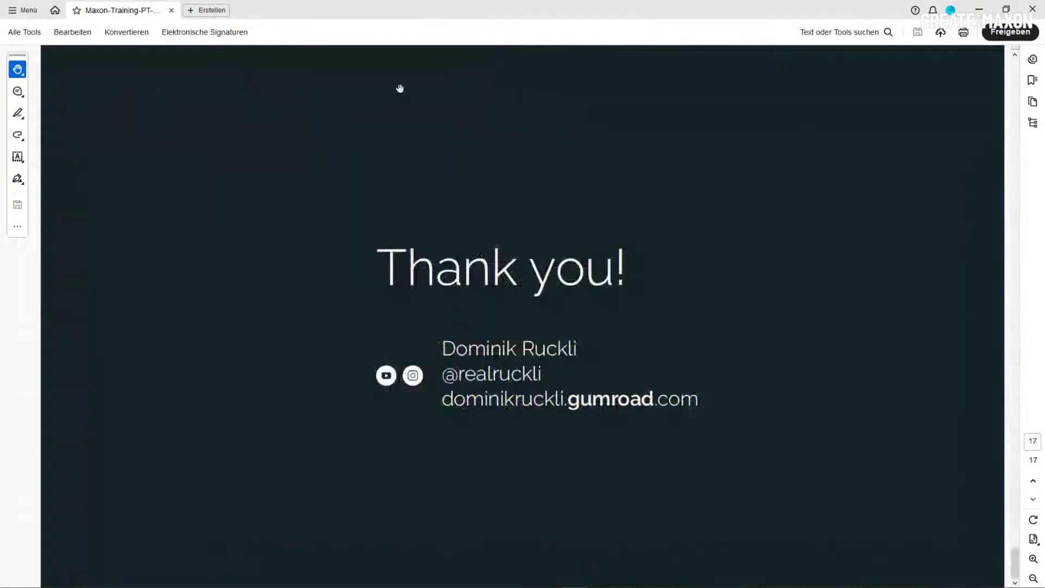
{"action": "scroll", "coordinate": [497, 230], "scroll_direction": "up", "scroll_amount": 2}
{"action": "scroll", "coordinate": [497, 230], "scroll_direction": "up", "scroll_amount": 4}
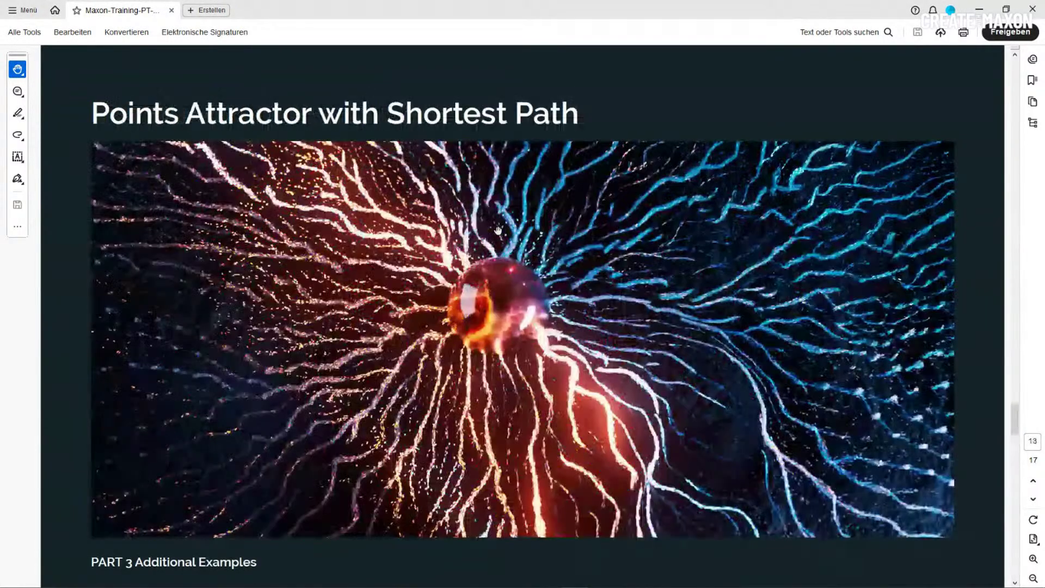
{"action": "scroll", "coordinate": [497, 231], "scroll_direction": "up", "scroll_amount": 1}
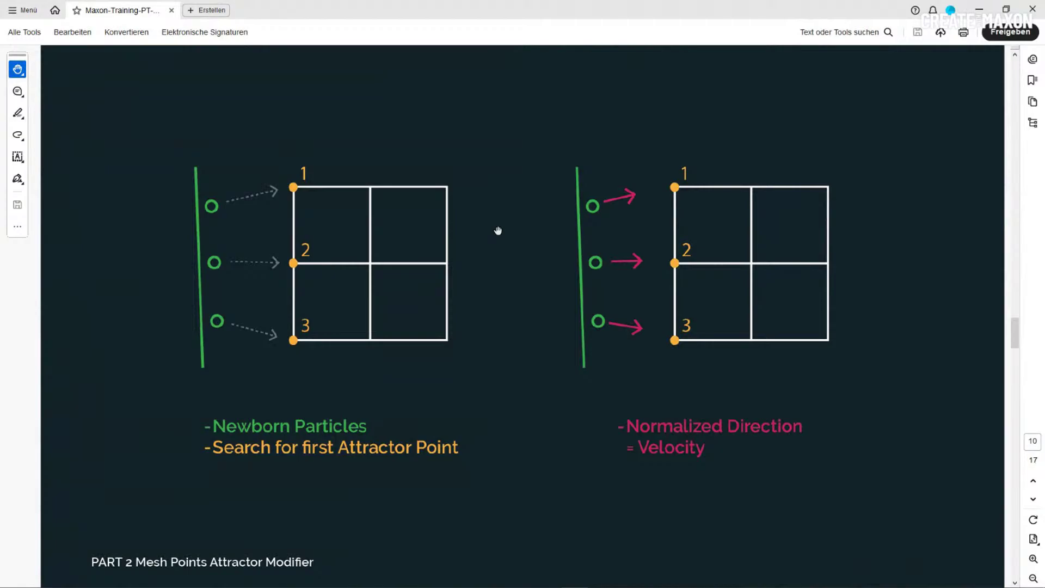
{"action": "key", "text": "ctrl+l"}
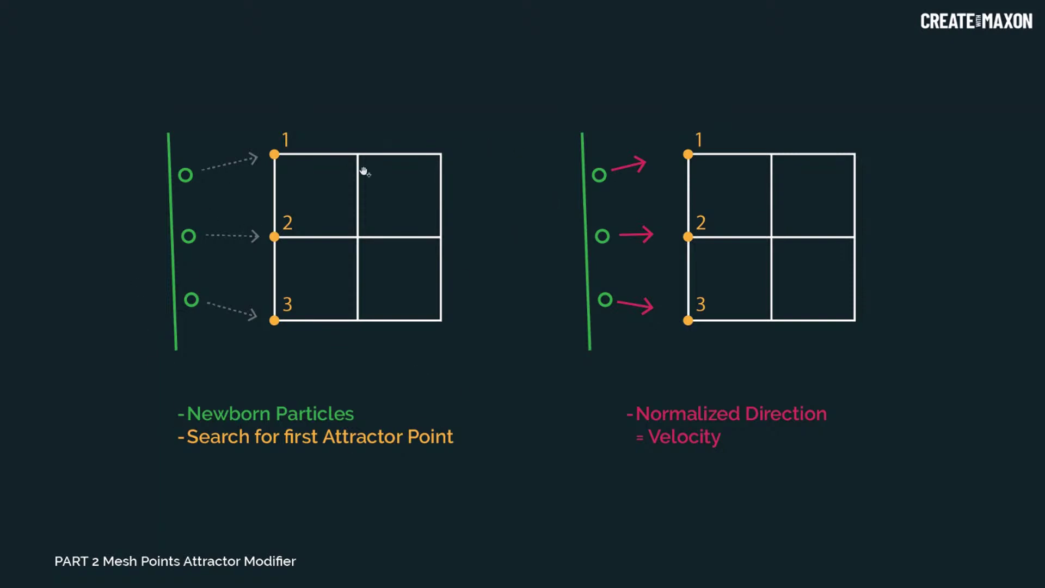
Switch back to Cinema 4D, enlarge the Attribute Manager upward and clear the object selection
{"action": "key", "text": "alt+Tab"}
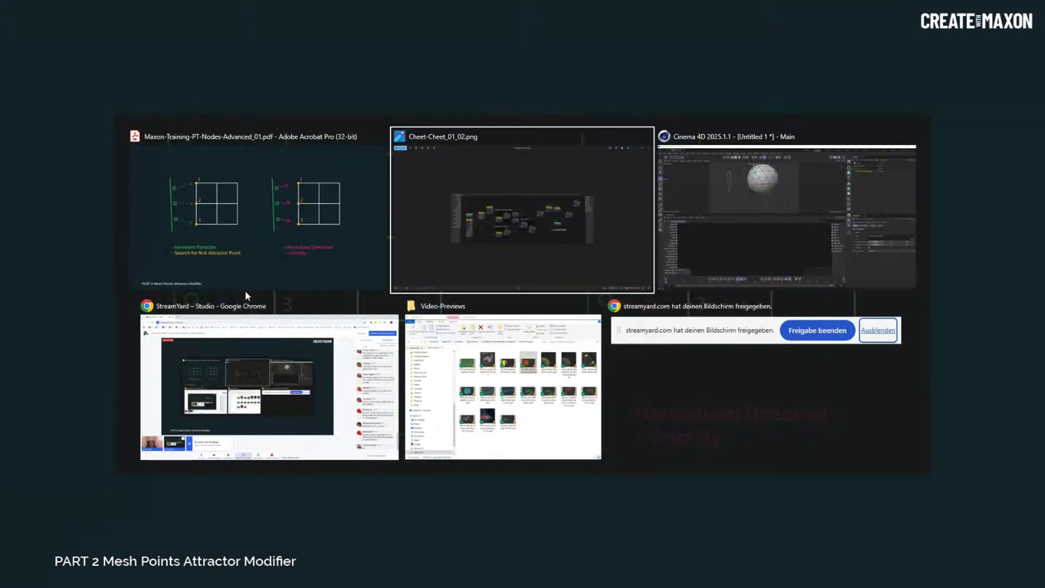
{"action": "left_click", "coordinate": [730, 258]}
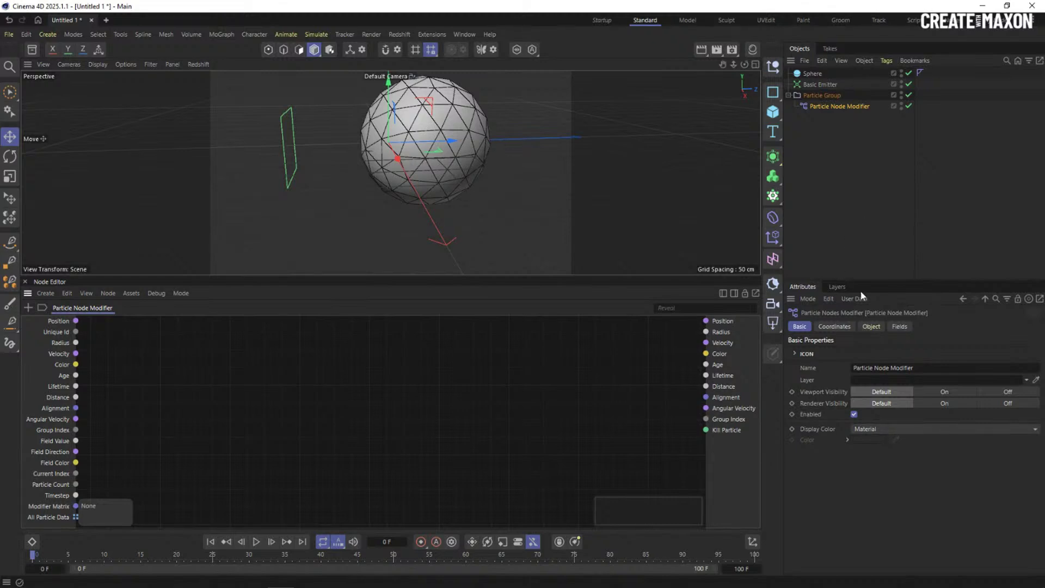
{"action": "left_click", "coordinate": [873, 278]}
{"action": "left_click_drag", "start_coordinate": [870, 280], "coordinate": [822, 210]}
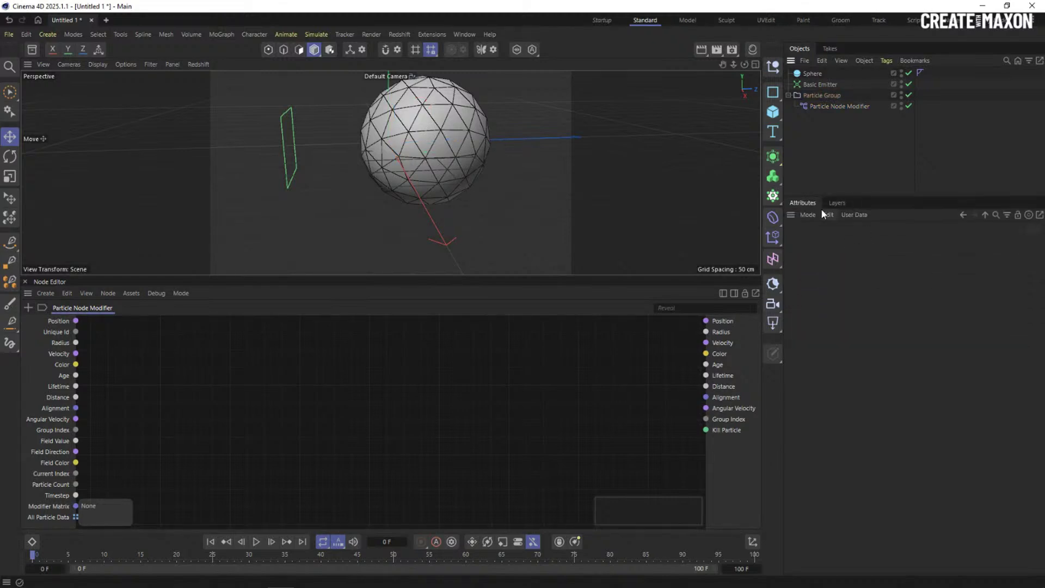
Add a custom particle property in the project's particle simulation settings
{"action": "key", "text": "ctrl+d"}
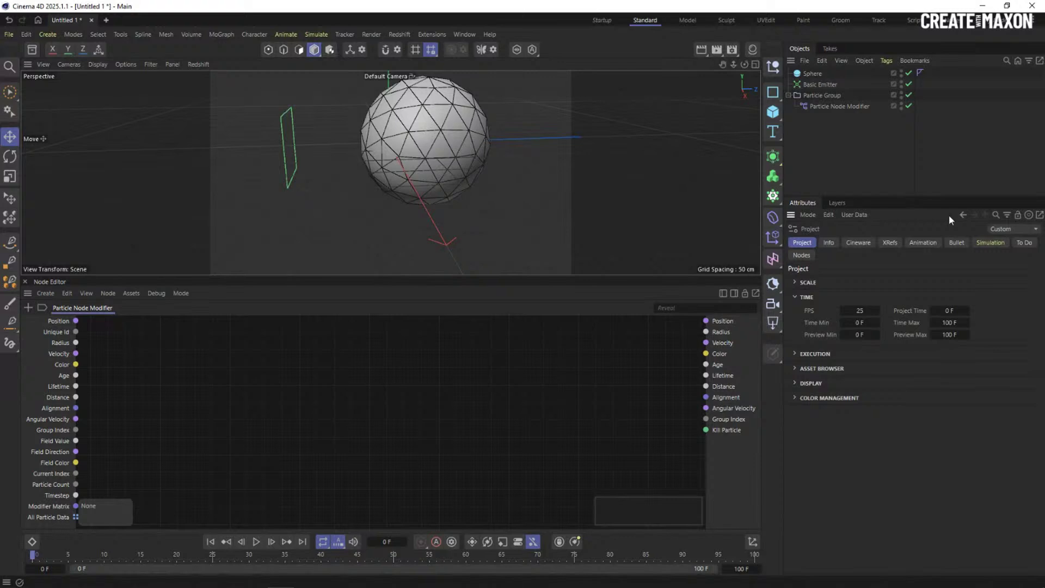
{"action": "left_click", "coordinate": [991, 242]}
{"action": "left_click", "coordinate": [904, 282]}
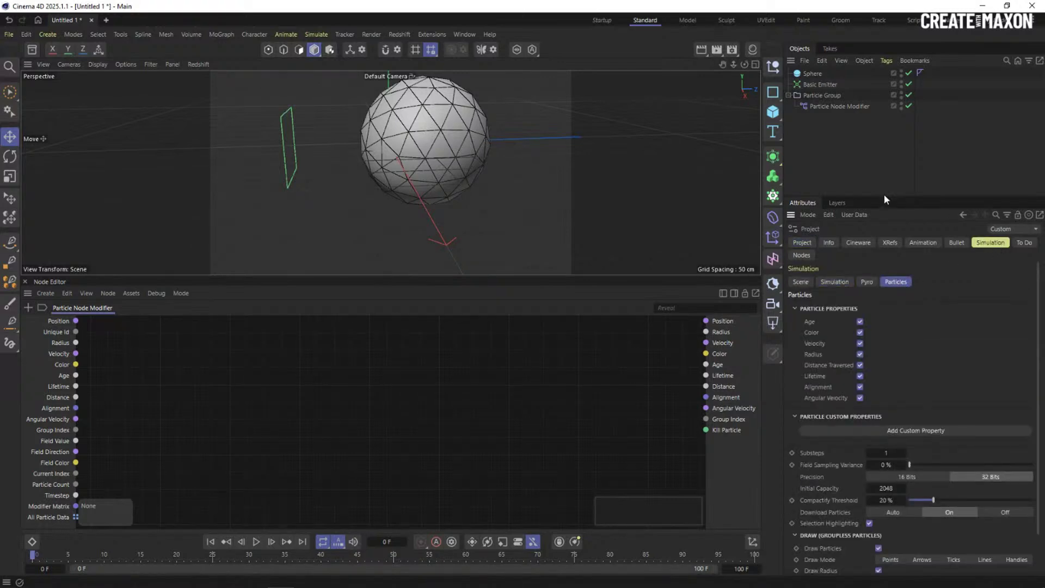
{"action": "left_click_drag", "start_coordinate": [884, 195], "coordinate": [882, 153]}
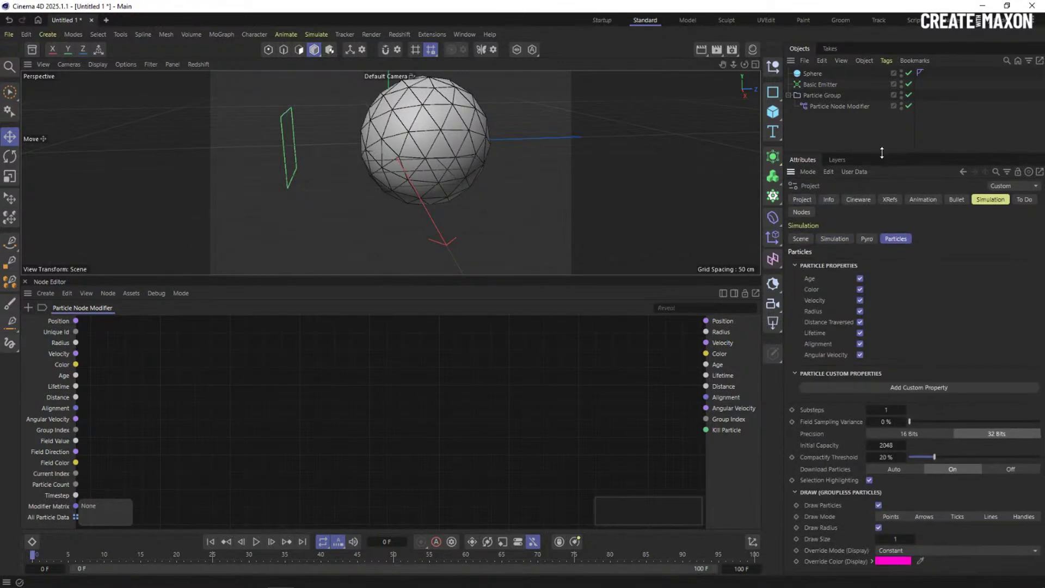
{"action": "left_click", "coordinate": [795, 265]}
{"action": "left_click", "coordinate": [893, 296]}
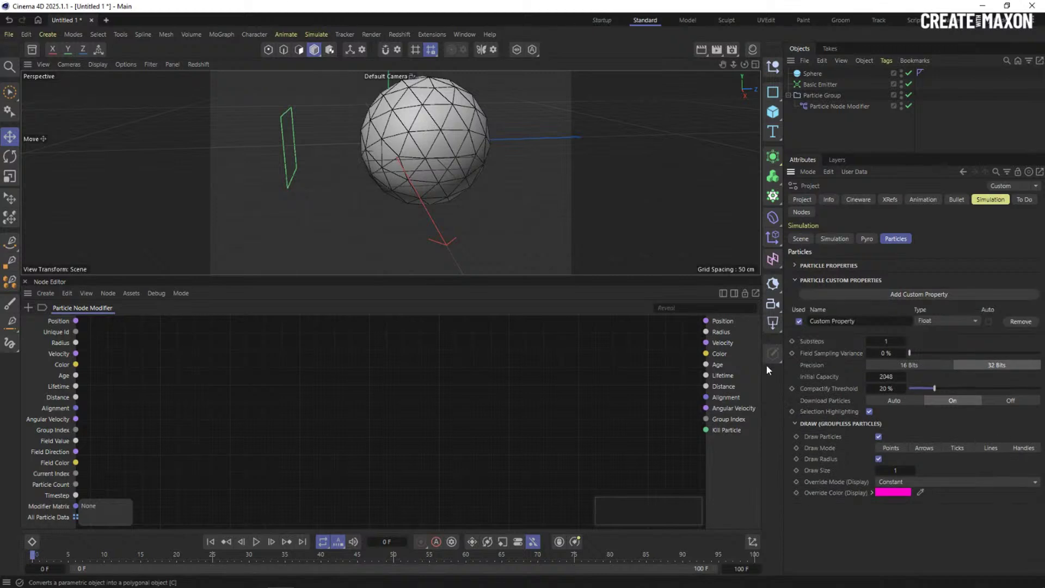
Name the new custom particle property "attractor" and set its type to Index
{"action": "left_click_drag", "start_coordinate": [866, 321], "coordinate": [770, 317]}
{"action": "type", "text": "a"}
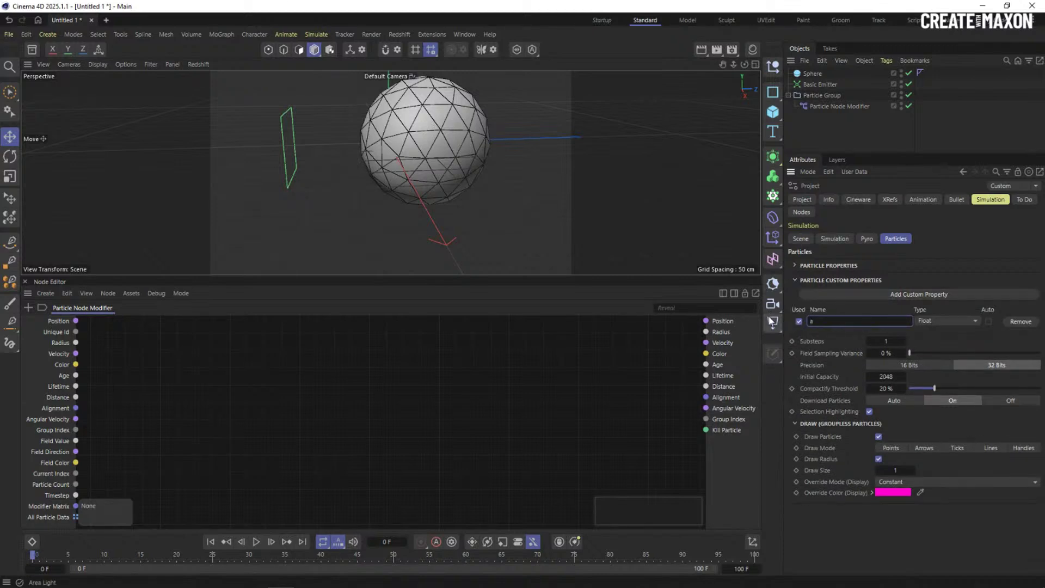
{"action": "type", "text": "ttractor"}
{"action": "key", "text": "Return"}
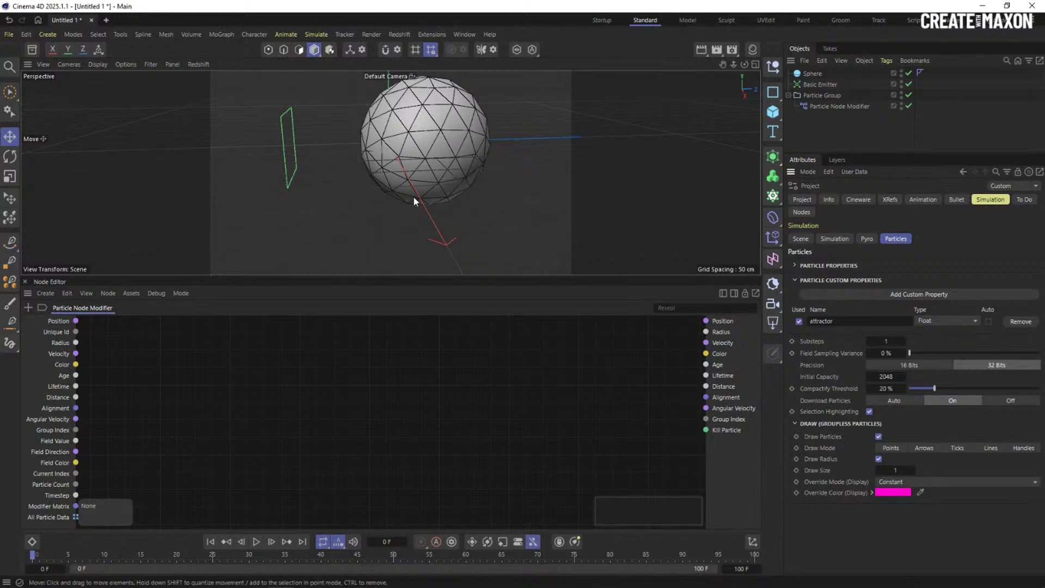
{"action": "left_click", "coordinate": [936, 321]}
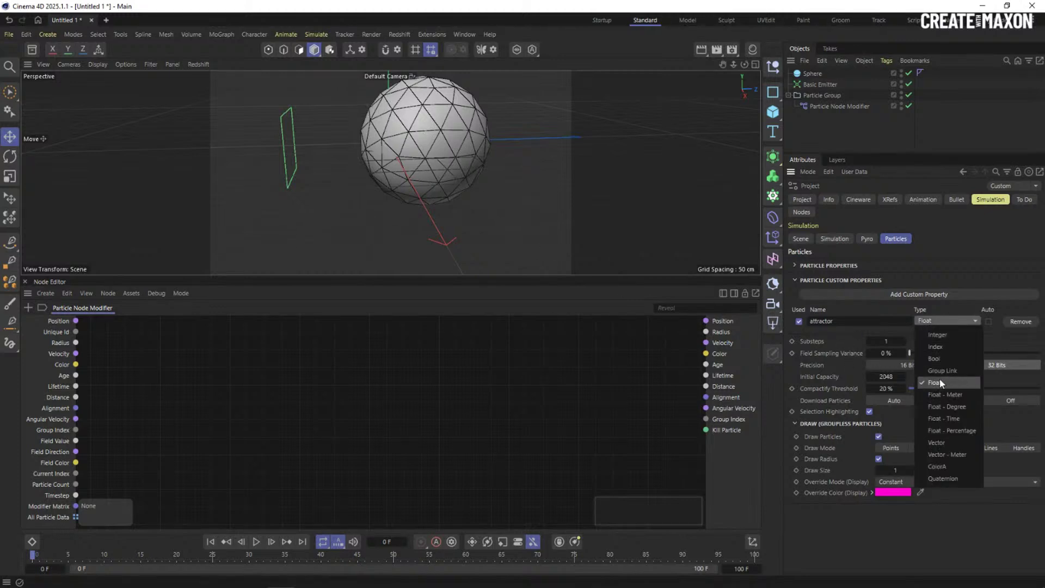
{"action": "left_click", "coordinate": [945, 346]}
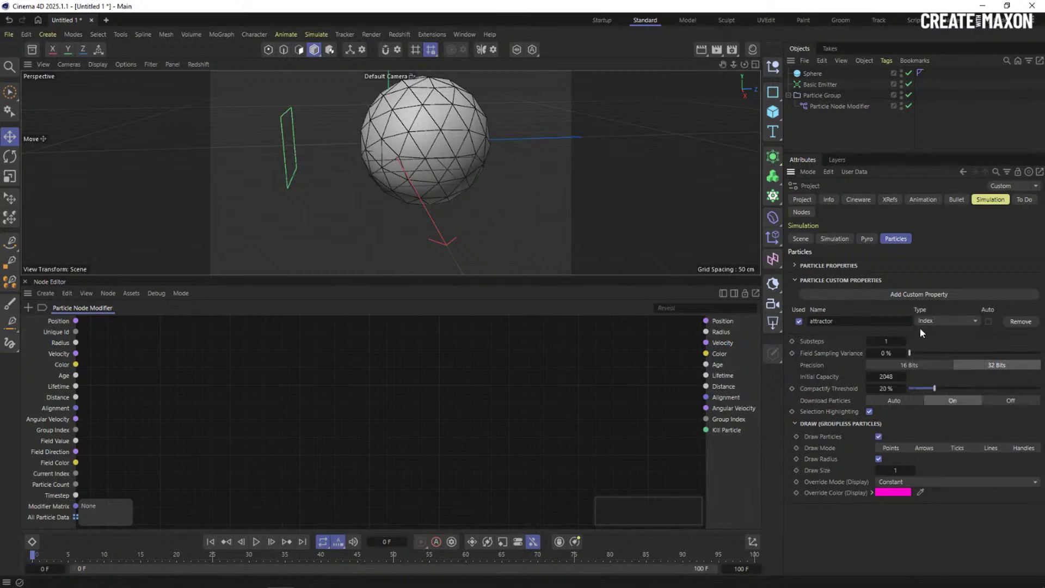
{"action": "double_click", "coordinate": [839, 321]}
Enable the Born output on the Basic Emitter
{"action": "left_click", "coordinate": [821, 84]}
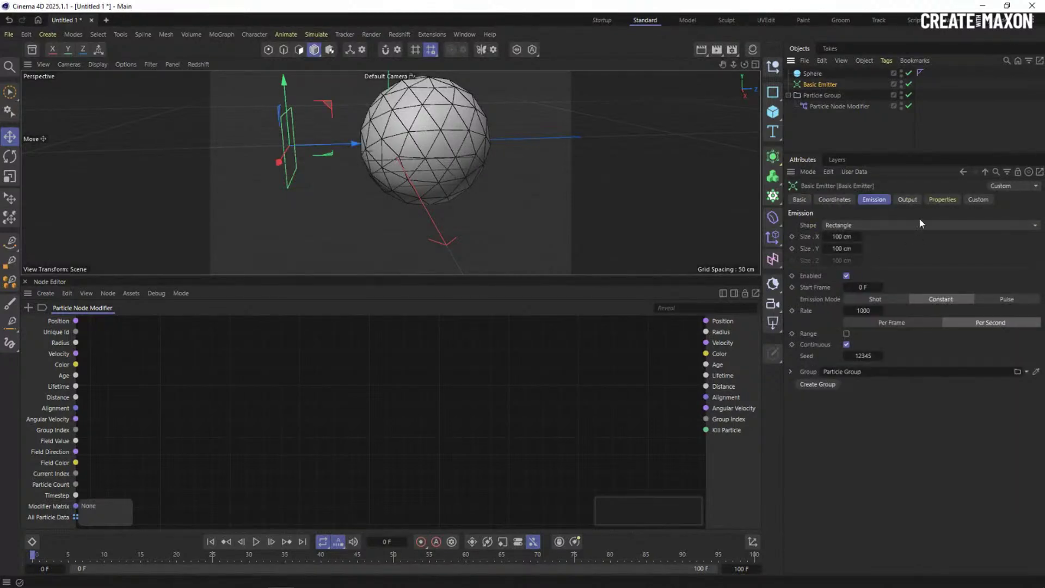
{"action": "left_click", "coordinate": [908, 200]}
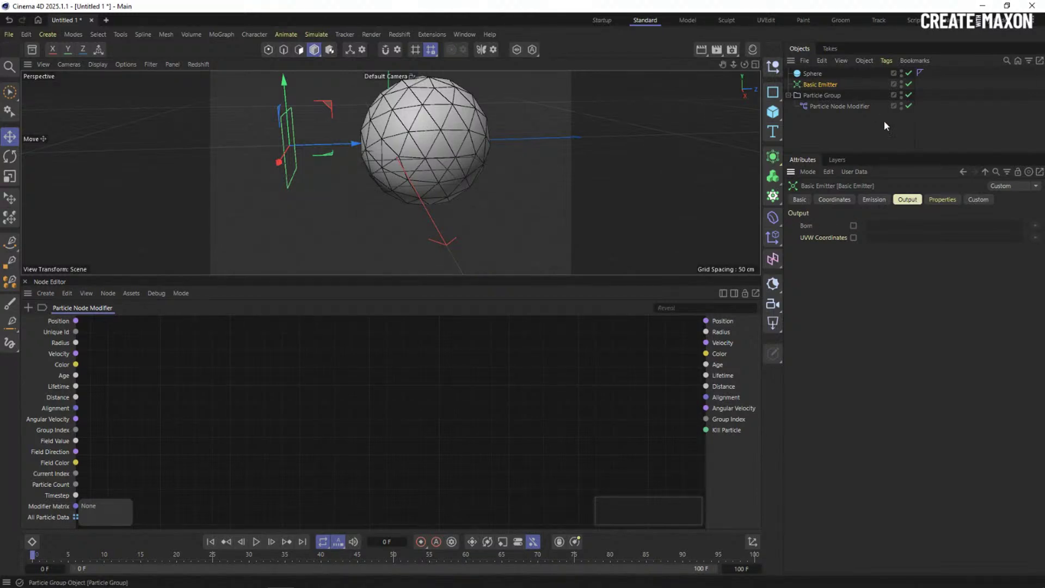
{"action": "left_click", "coordinate": [854, 226]}
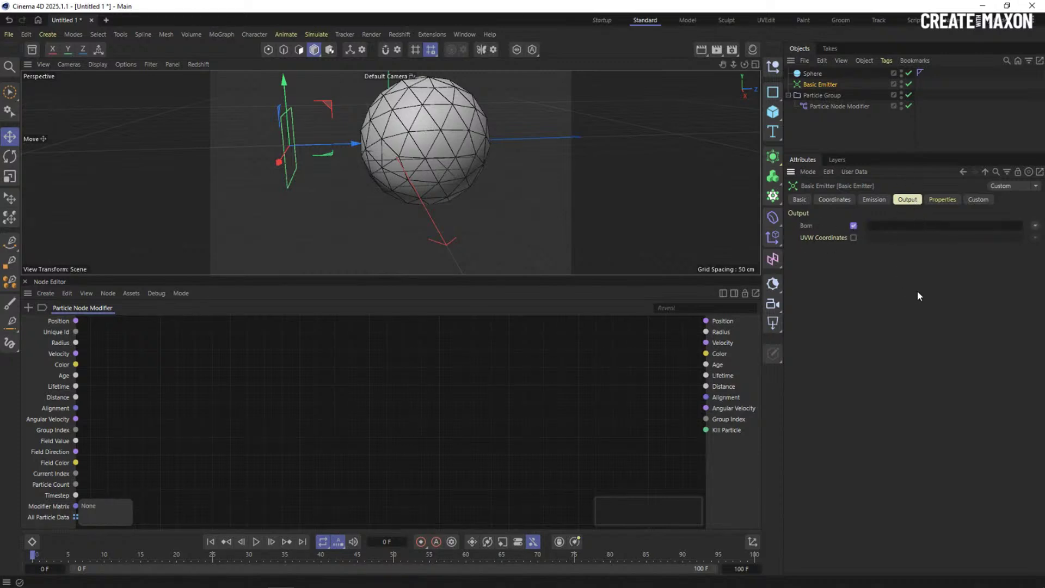
Add a second custom particle property named "born" of type Integer in the project's particle settings
{"action": "key", "text": "ctrl+d"}
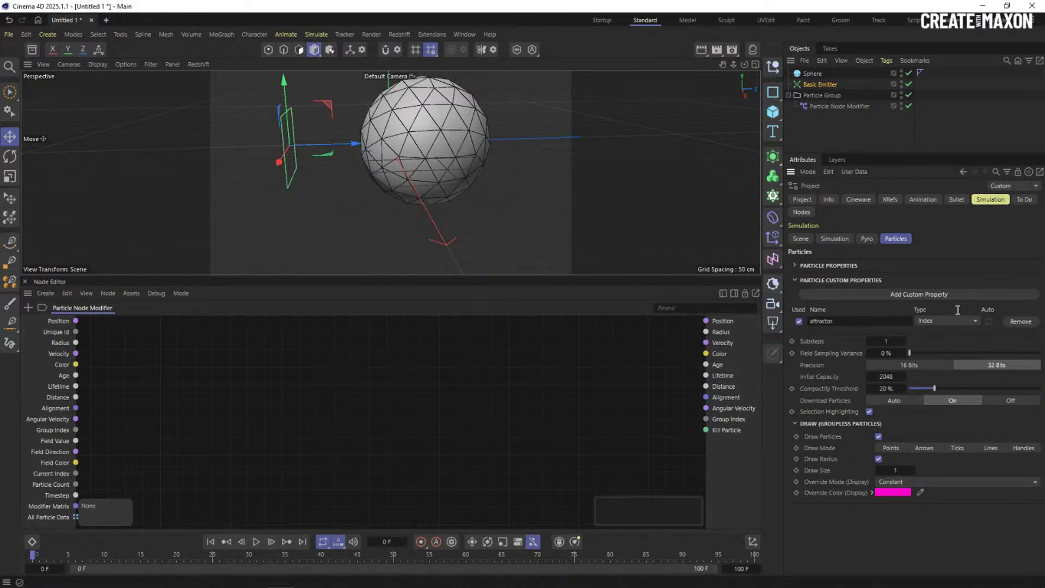
{"action": "left_click", "coordinate": [911, 294]}
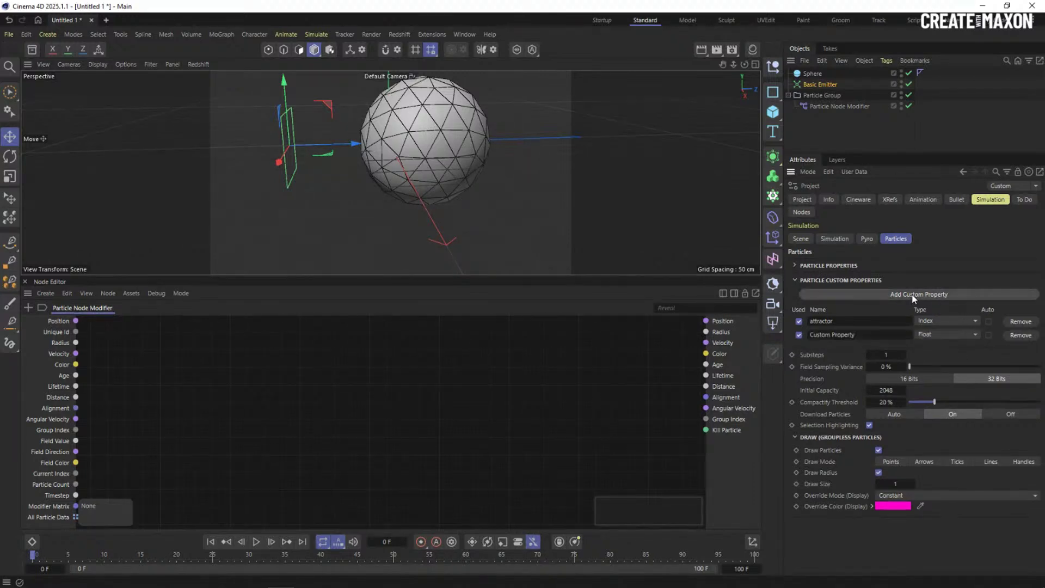
{"action": "type", "text": "bor"}
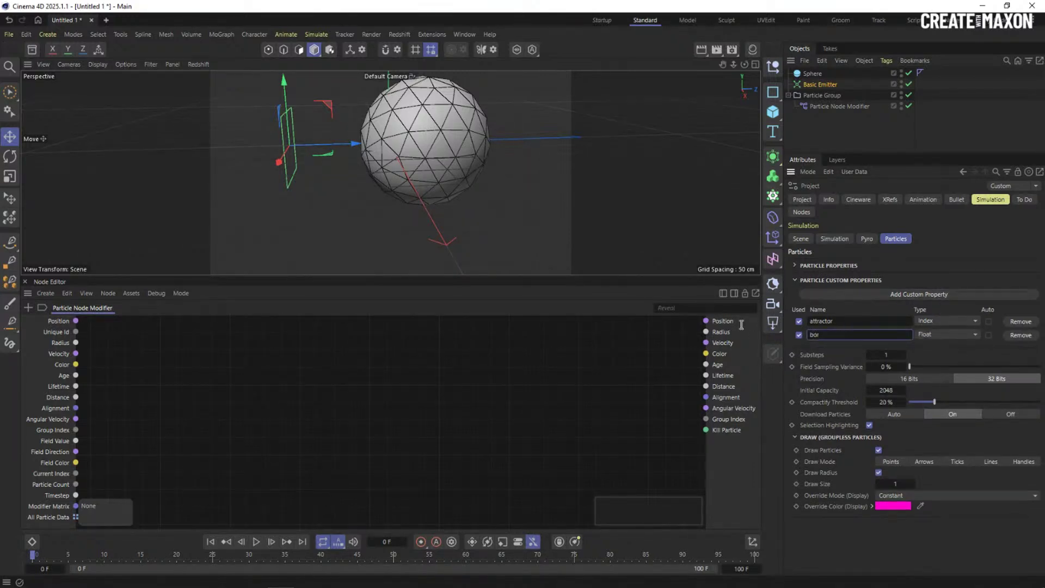
{"action": "type", "text": "n"}
{"action": "left_click", "coordinate": [942, 333]}
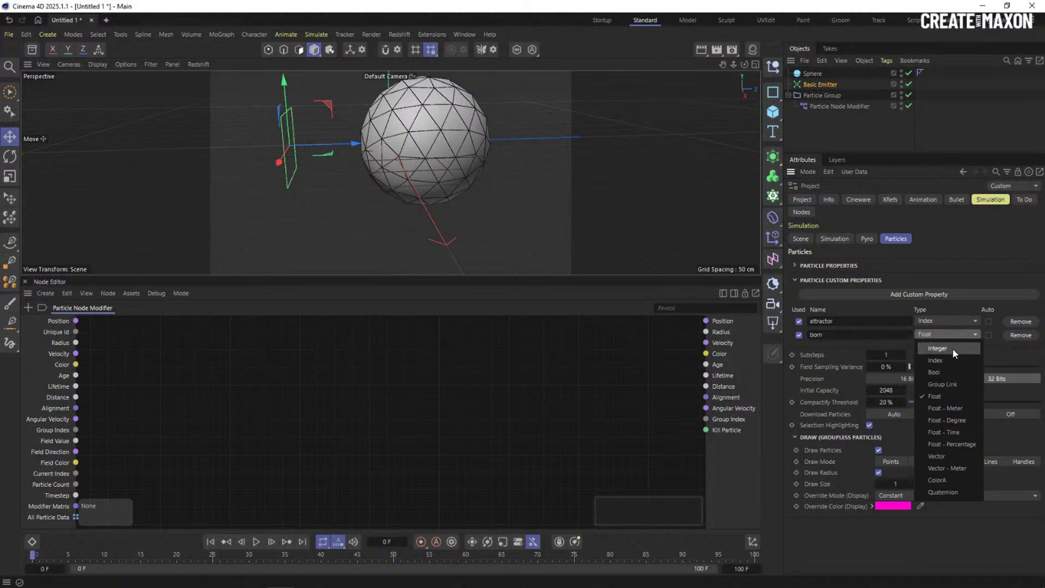
{"action": "left_click", "coordinate": [952, 348]}
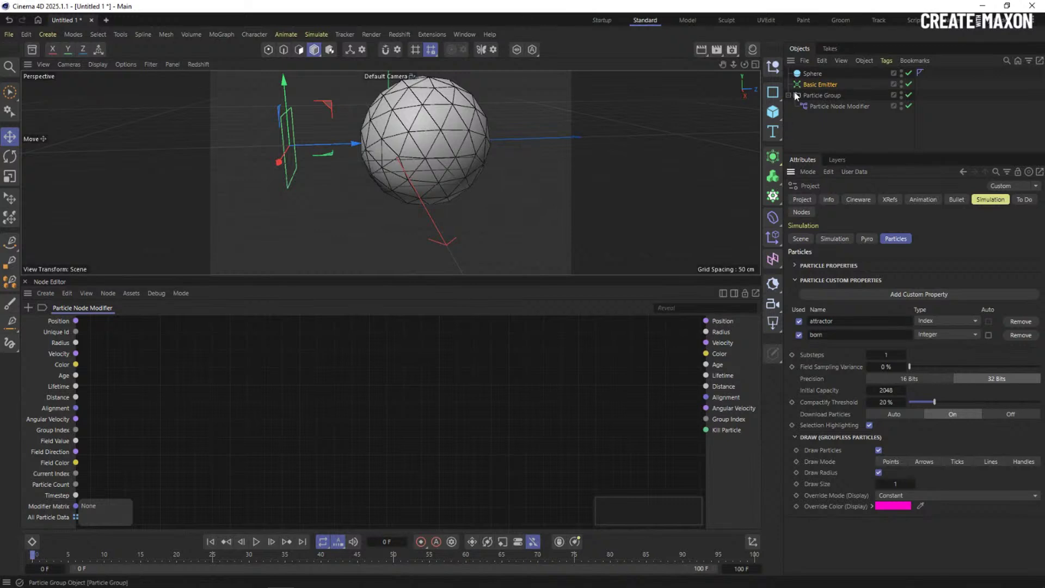
Assign the custom property "born" to the Basic Emitter's Born output
{"action": "left_click", "coordinate": [817, 85]}
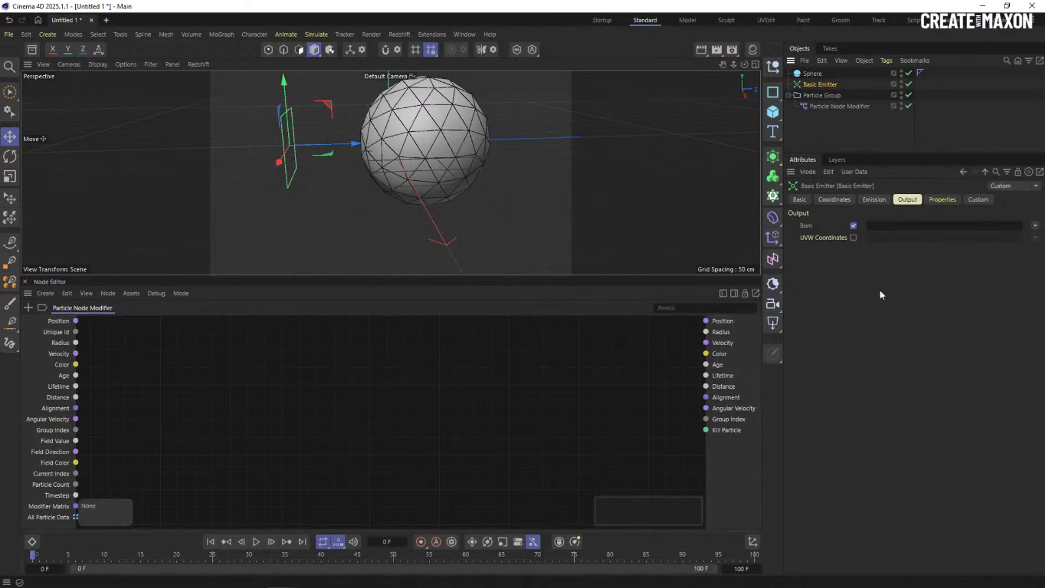
{"action": "key", "text": "ctrl+d"}
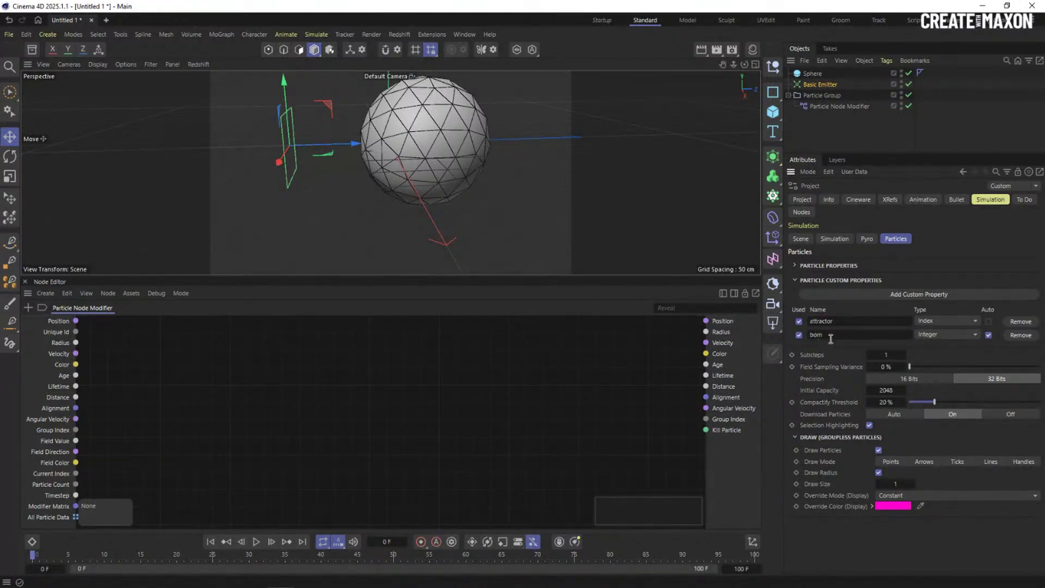
{"action": "double_click", "coordinate": [850, 336]}
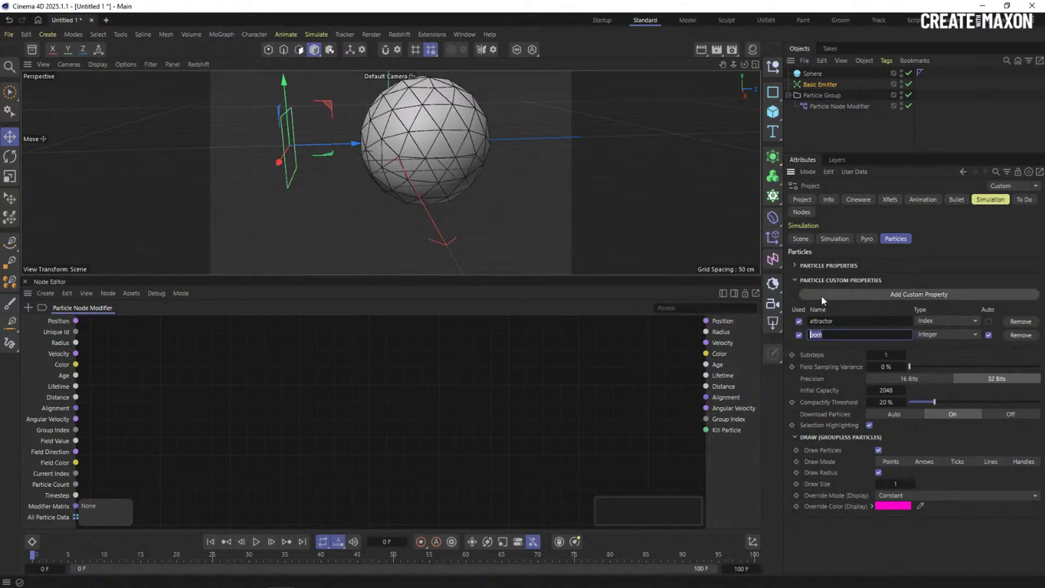
{"action": "left_click", "coordinate": [847, 336]}
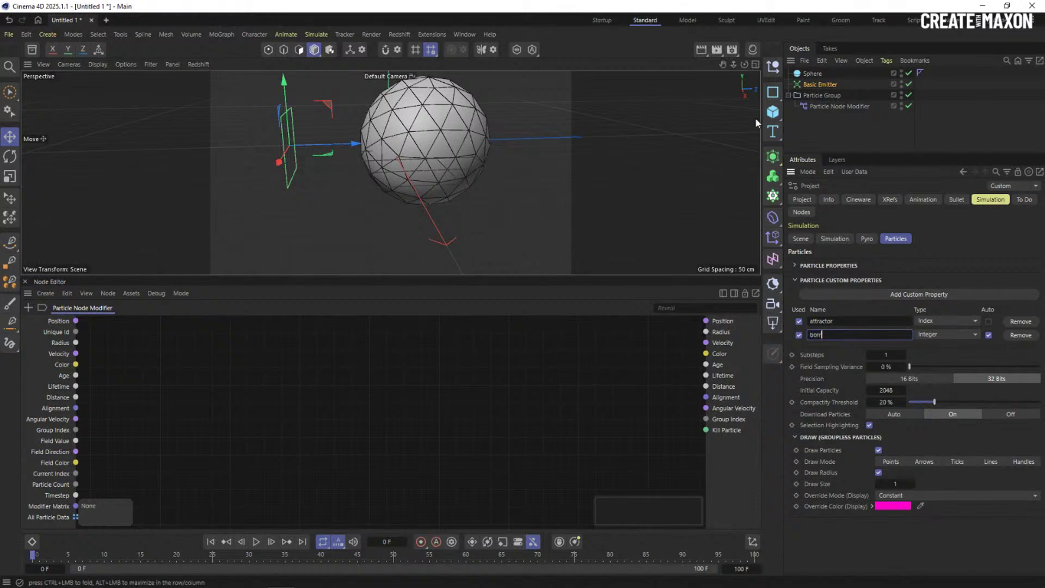
{"action": "left_click", "coordinate": [797, 85]}
{"action": "left_click", "coordinate": [1034, 225]}
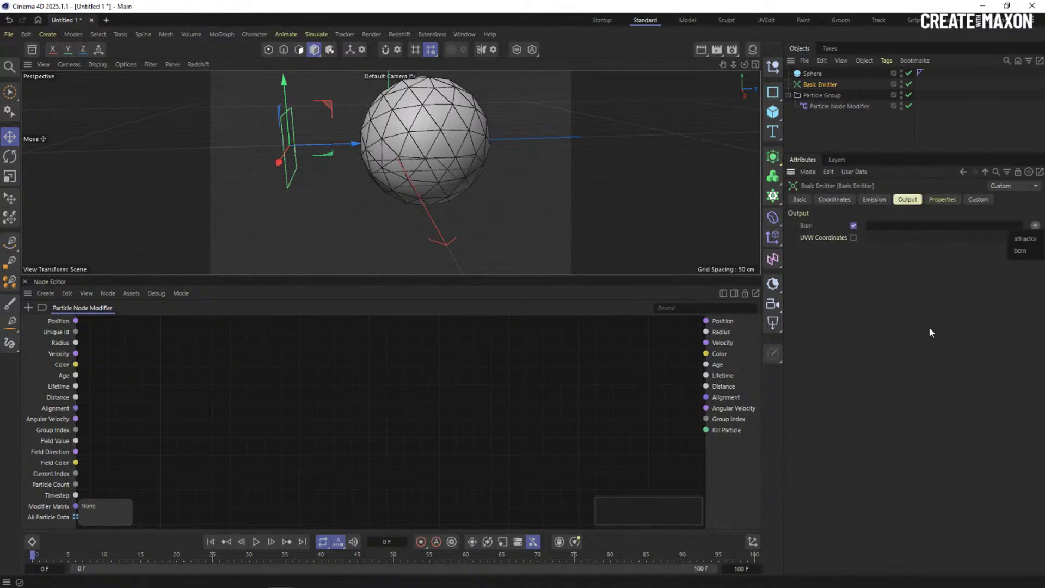
{"action": "left_click", "coordinate": [1020, 252]}
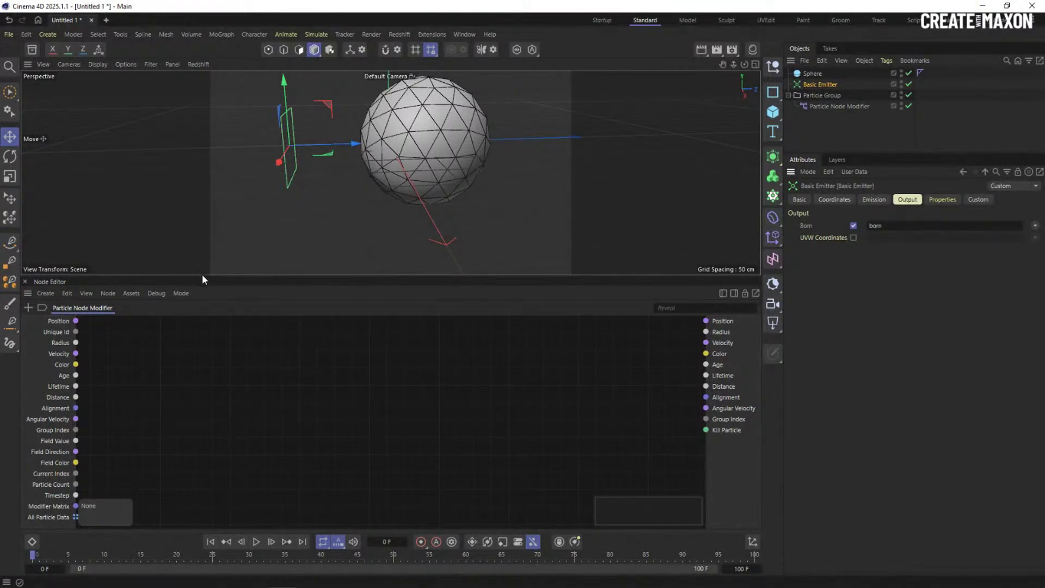
Add a Get Particle Property node to the Particle Node Modifier graph and rename it "born"
{"action": "left_click_drag", "start_coordinate": [202, 276], "coordinate": [201, 231]}
{"action": "double_click", "coordinate": [152, 319]}
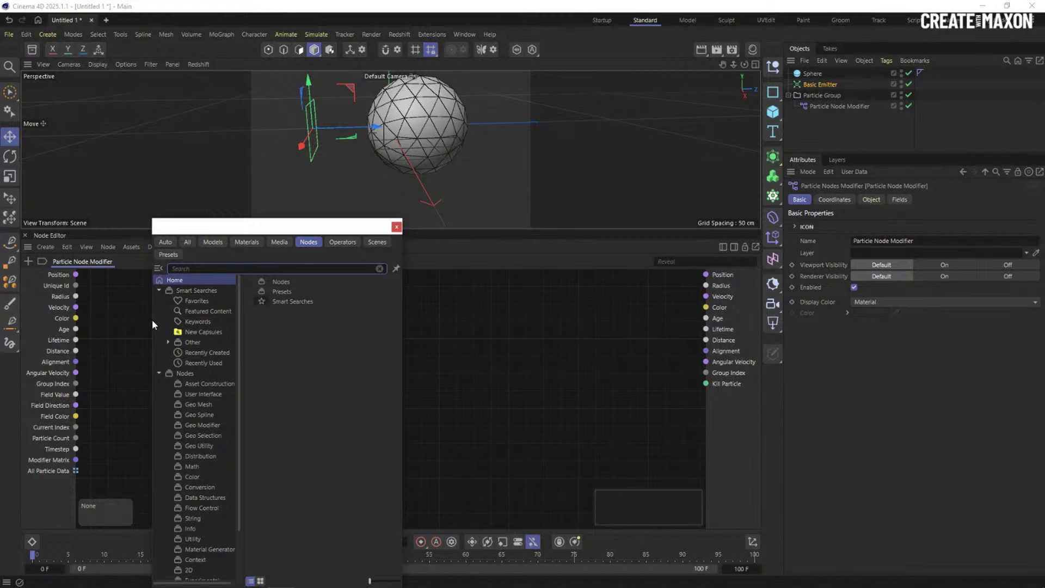
{"action": "type", "text": "get pr"}
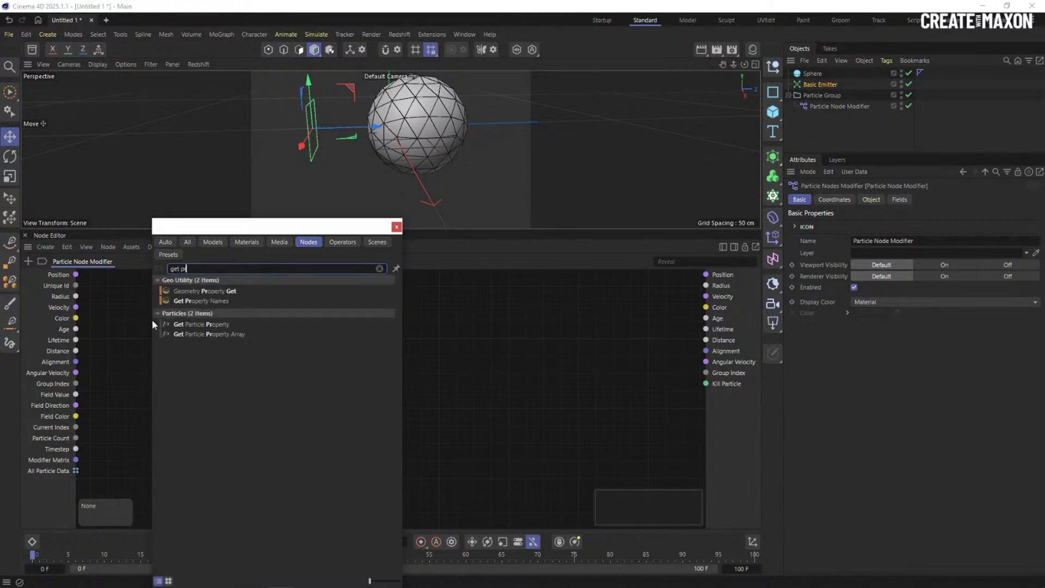
{"action": "double_click", "coordinate": [207, 325]}
{"action": "left_click_drag", "start_coordinate": [171, 308], "coordinate": [179, 307]}
{"action": "double_click", "coordinate": [182, 294]}
{"action": "type", "text": "born"}
{"action": "key", "text": "Return"}
Duplicate the born node below the original and rename the copy "attractor"
{"action": "left_click_drag", "start_coordinate": [165, 295], "coordinate": [174, 390], "text": "ctrl"}
{"action": "double_click", "coordinate": [172, 371]}
{"action": "type", "text": "attracted"}
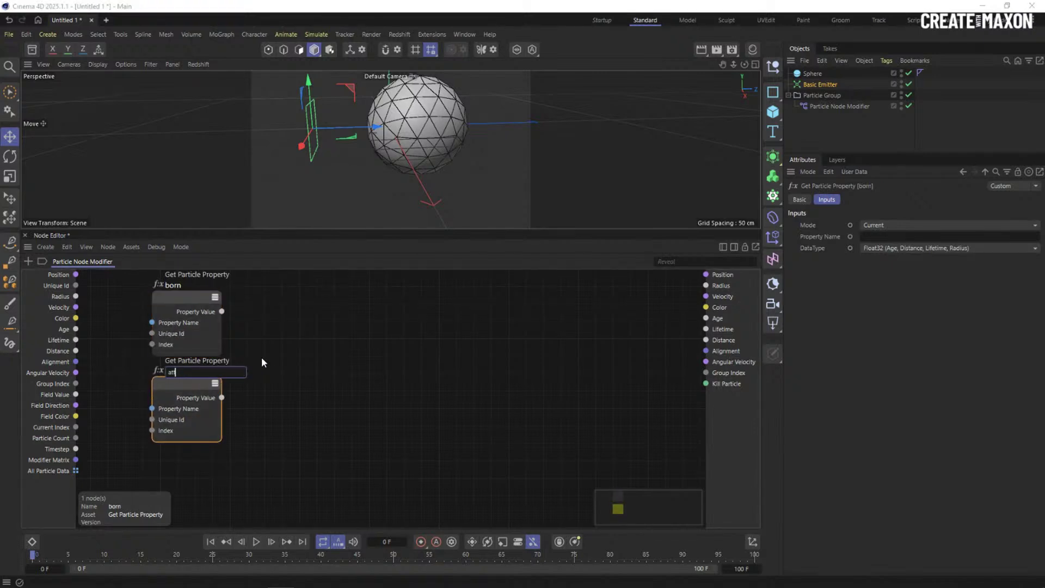
{"action": "key", "text": "Return"}
Set the born node's property name to "born" and its data type to Int32 (Group Index)
{"action": "left_click", "coordinate": [171, 295]}
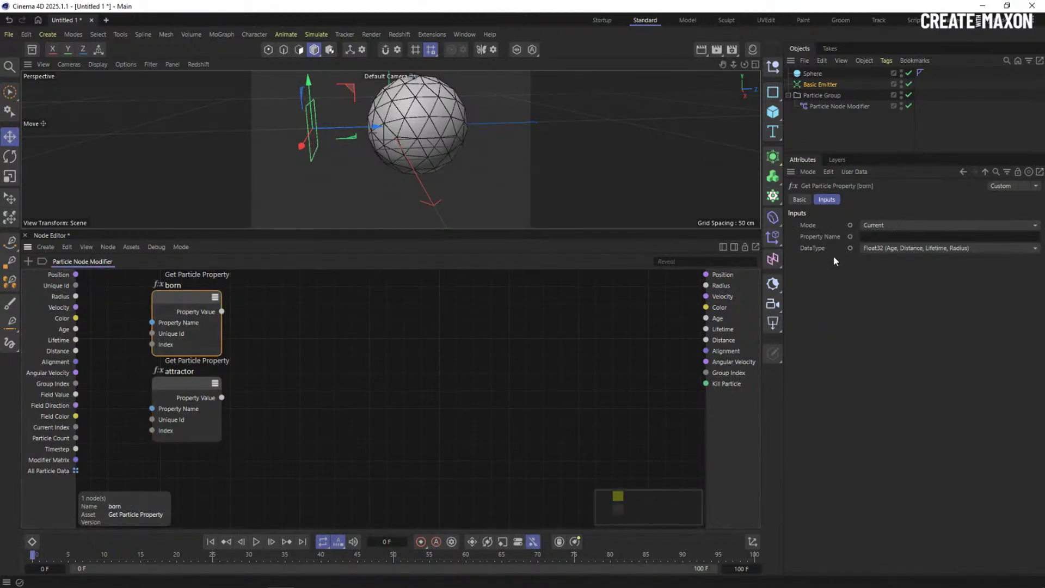
{"action": "left_click", "coordinate": [877, 236]}
{"action": "type", "text": "bo"}
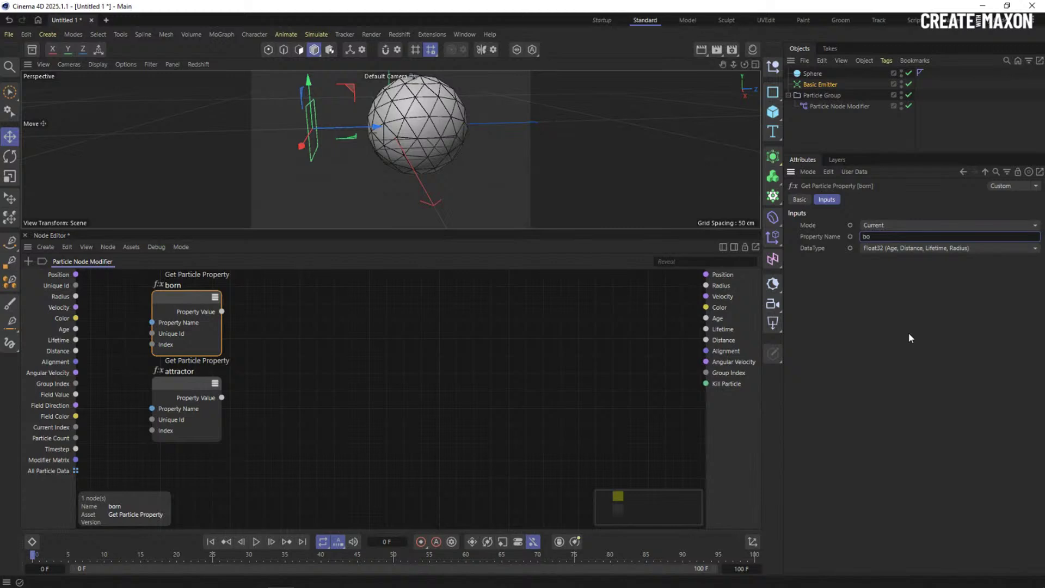
{"action": "left_click", "coordinate": [917, 247]}
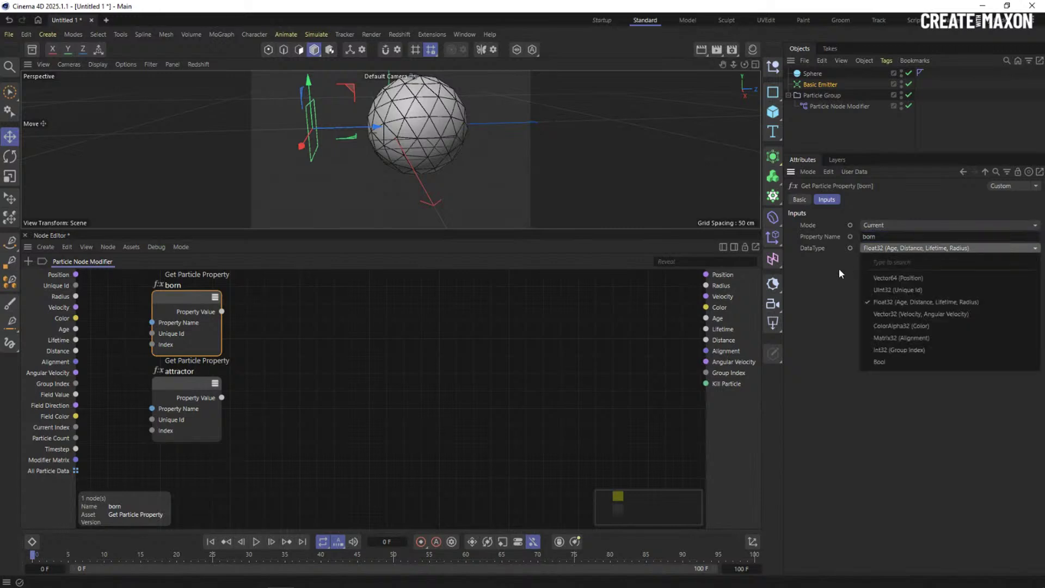
{"action": "left_click", "coordinate": [909, 348]}
{"action": "left_click_drag", "start_coordinate": [189, 303], "coordinate": [189, 300]}
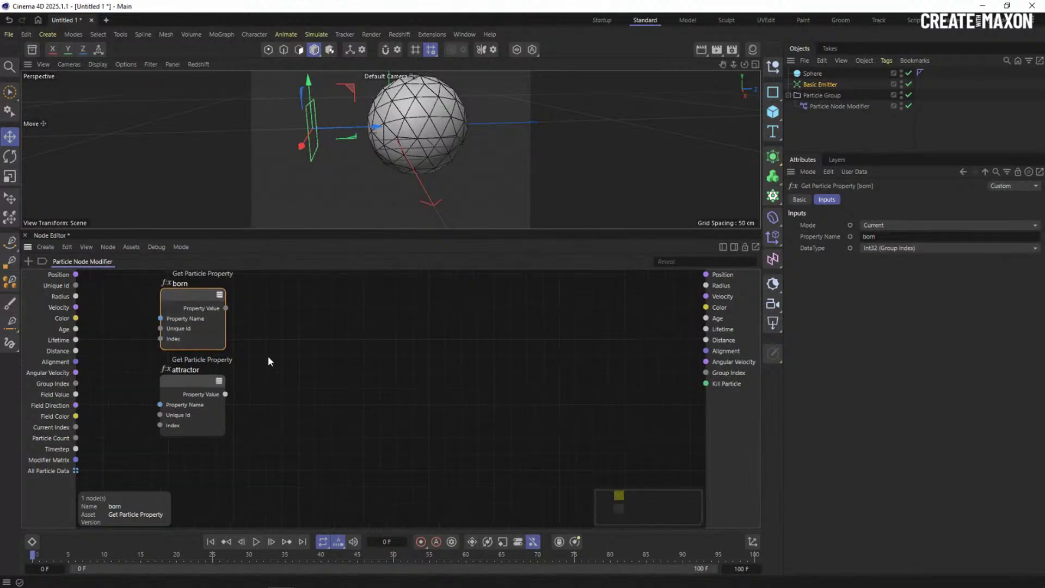
Set the attractor node's property name to "attractor" and its data type to Int32 (Group Index)
{"action": "left_click", "coordinate": [202, 390]}
{"action": "left_click", "coordinate": [878, 237]}
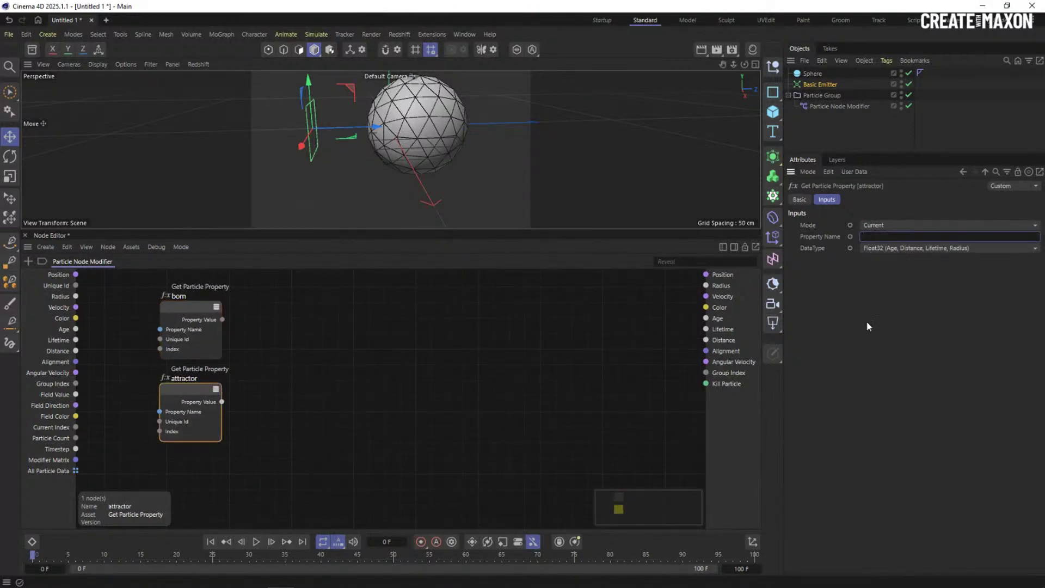
{"action": "key", "text": "ctrl+d"}
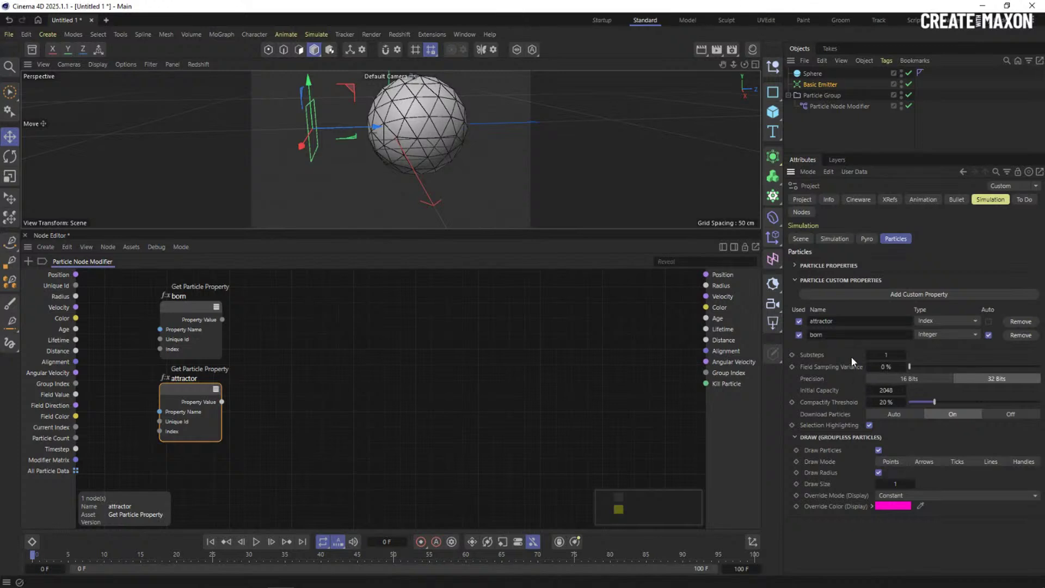
{"action": "left_click", "coordinate": [516, 370]}
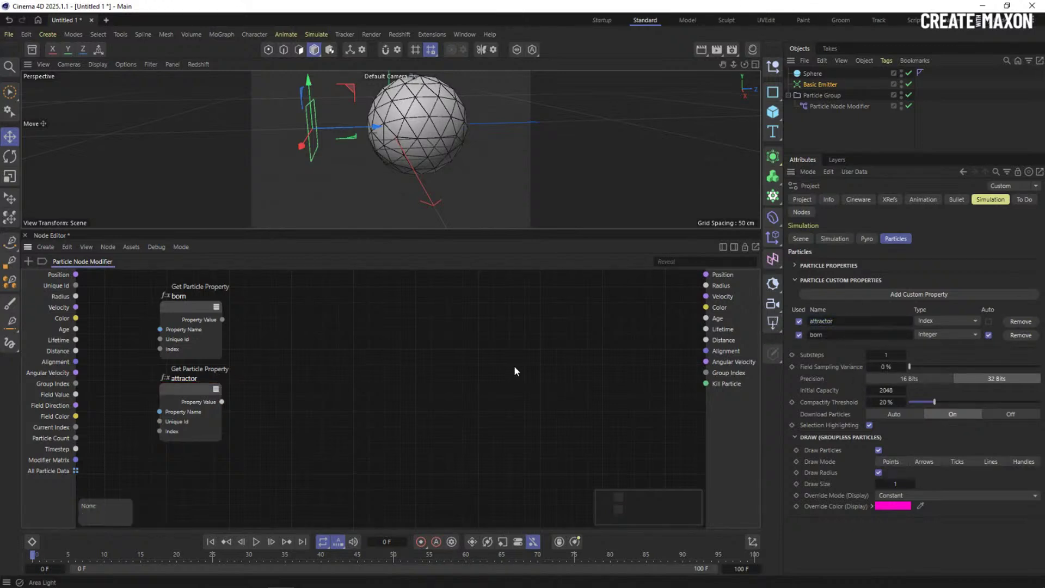
{"action": "left_click", "coordinate": [183, 408]}
{"action": "left_click", "coordinate": [903, 238]}
{"action": "type", "text": "attractor"}
{"action": "left_click", "coordinate": [893, 249]}
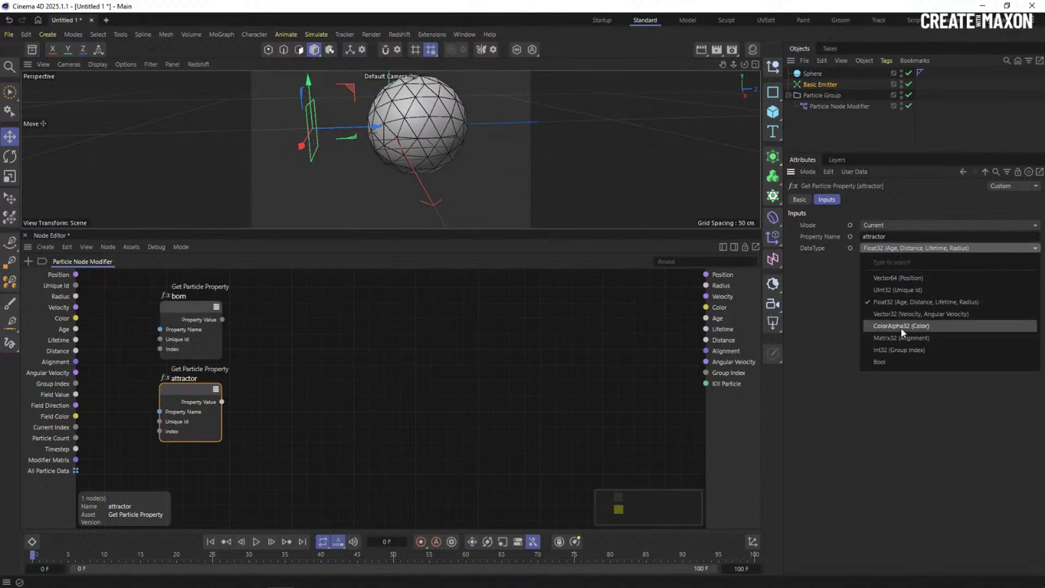
{"action": "left_click", "coordinate": [899, 350]}
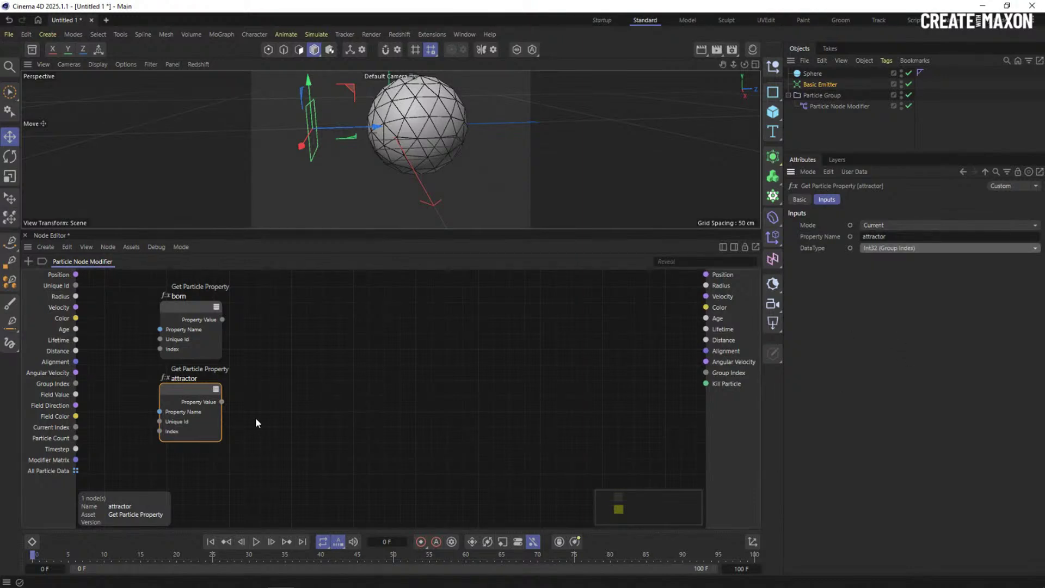
{"action": "left_click", "coordinate": [187, 316]}
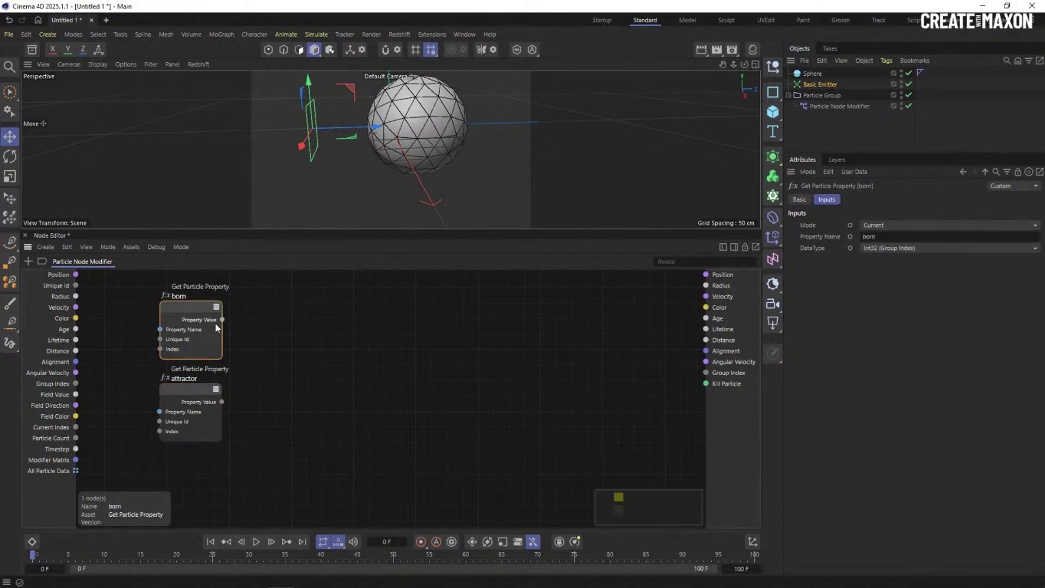
Connect the born node's Property Value to the Radius output and open a Data Inspector for that Property Value port
{"action": "left_click_drag", "start_coordinate": [222, 319], "coordinate": [717, 285]}
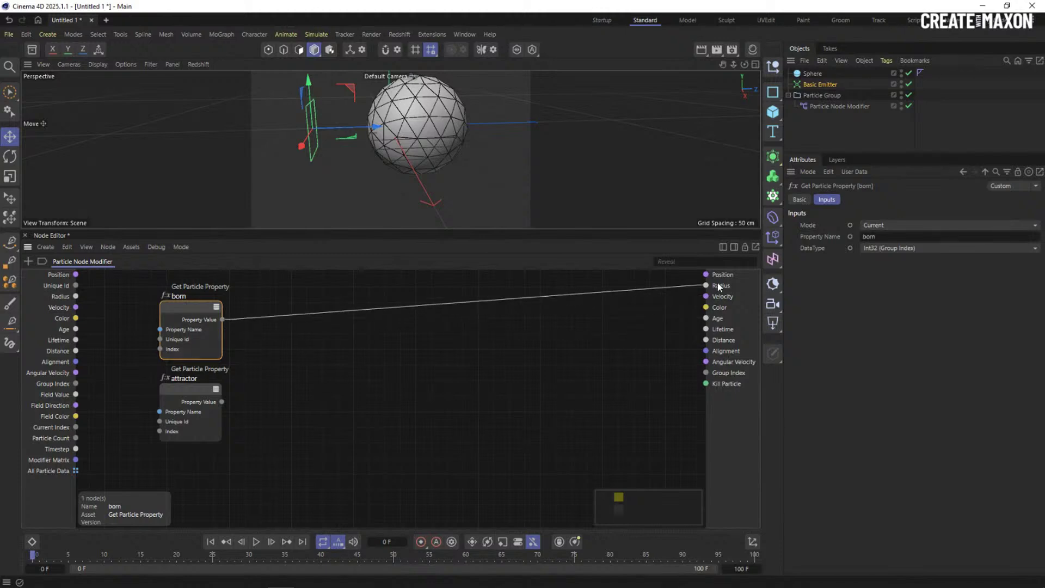
{"action": "right_click", "coordinate": [198, 319]}
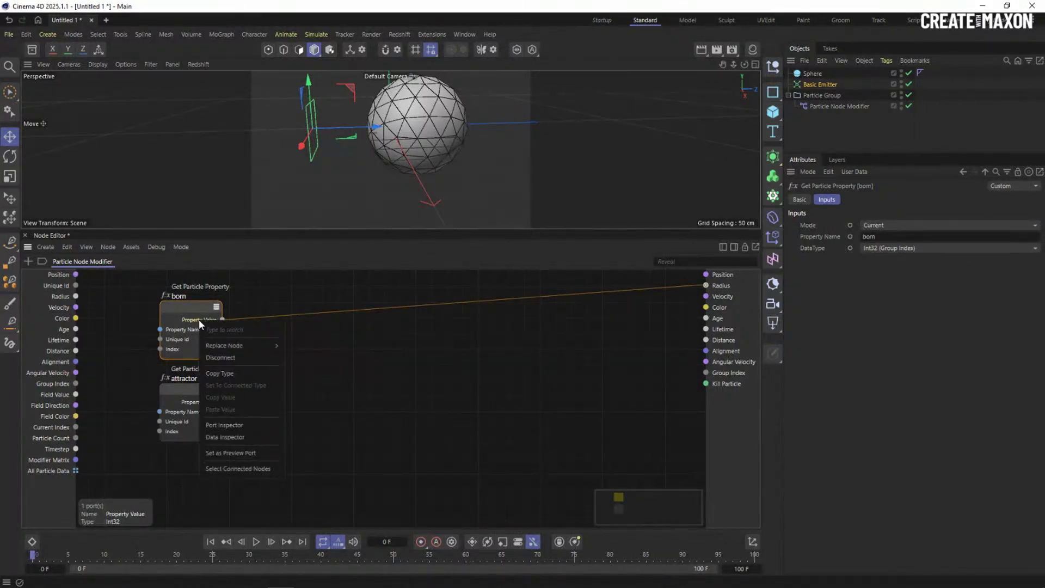
{"action": "left_click", "coordinate": [236, 436]}
{"action": "left_click_drag", "start_coordinate": [213, 187], "coordinate": [350, 227]}
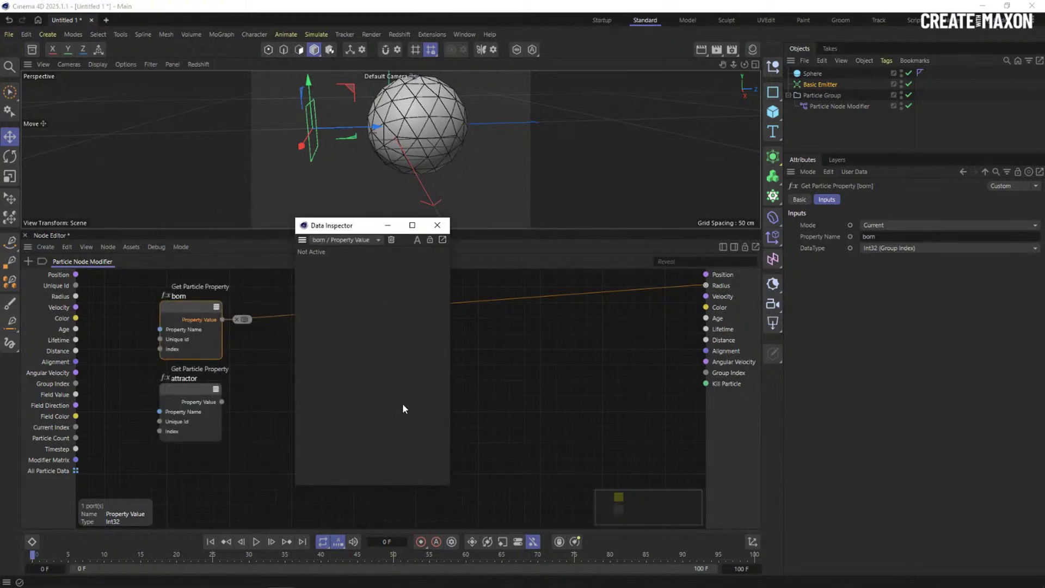
Advance the simulation to frame 2, examining the born property's per-particle values at each frame, and close the Data Inspector
{"action": "key", "text": "g"}
{"action": "left_click_drag", "start_coordinate": [348, 224], "coordinate": [414, 207]}
{"action": "scroll", "coordinate": [502, 283], "scroll_direction": "down", "scroll_amount": 5}
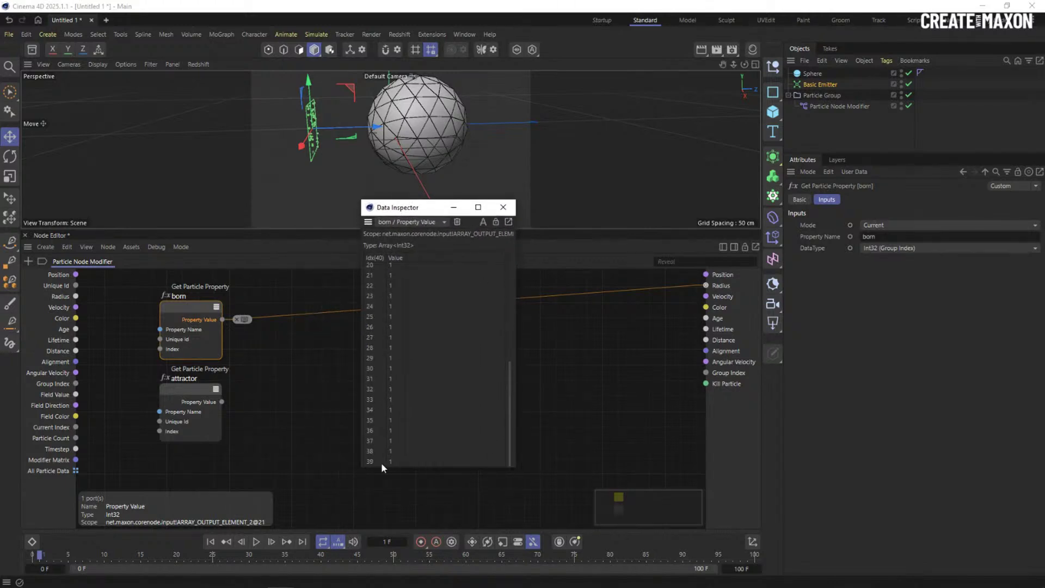
{"action": "scroll", "coordinate": [431, 321], "scroll_direction": "up", "scroll_amount": 5}
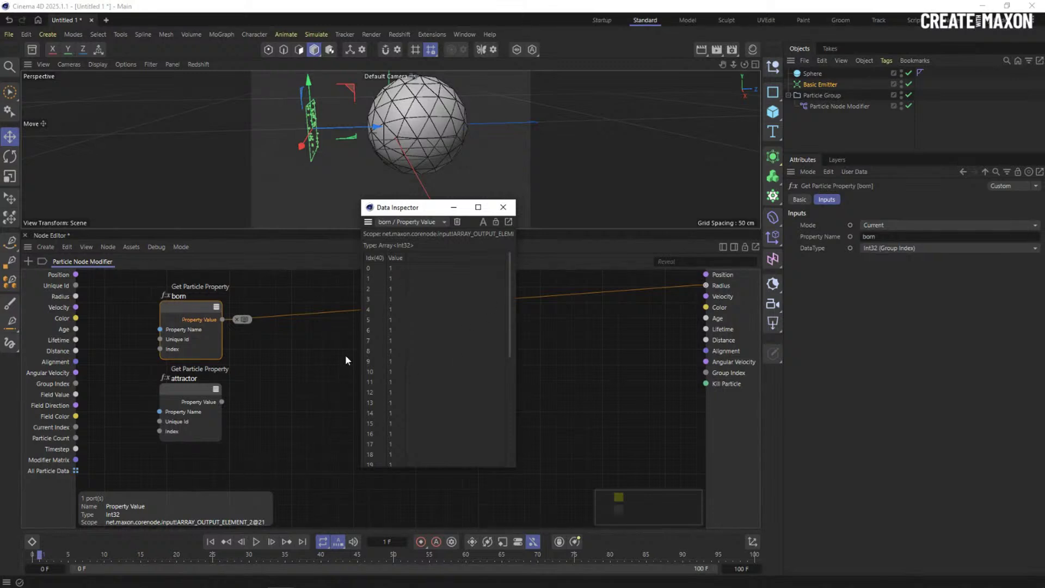
{"action": "key", "text": "g"}
{"action": "left_click", "coordinate": [509, 274]}
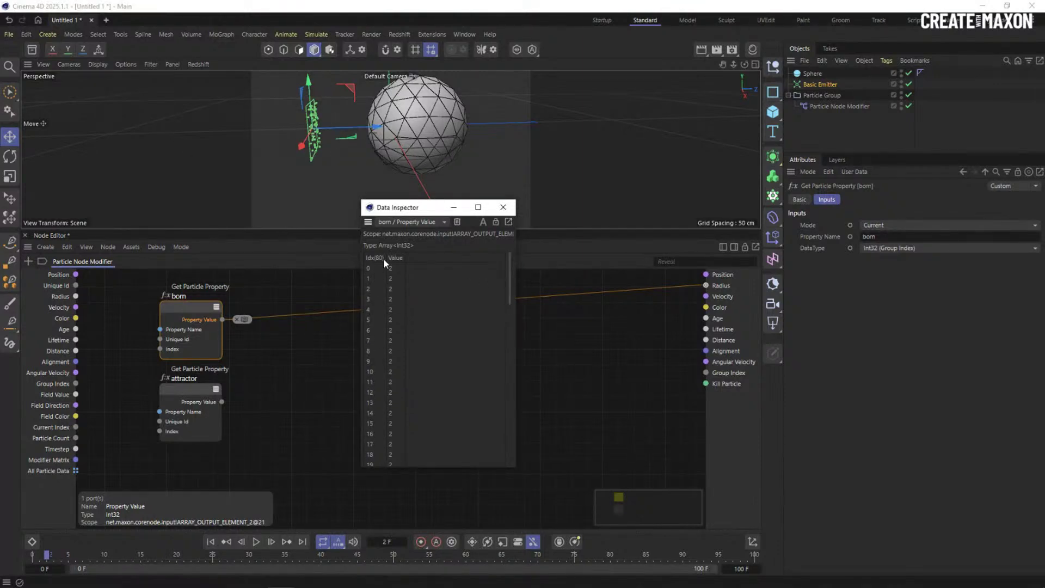
{"action": "scroll", "coordinate": [392, 379], "scroll_direction": "down", "scroll_amount": 15}
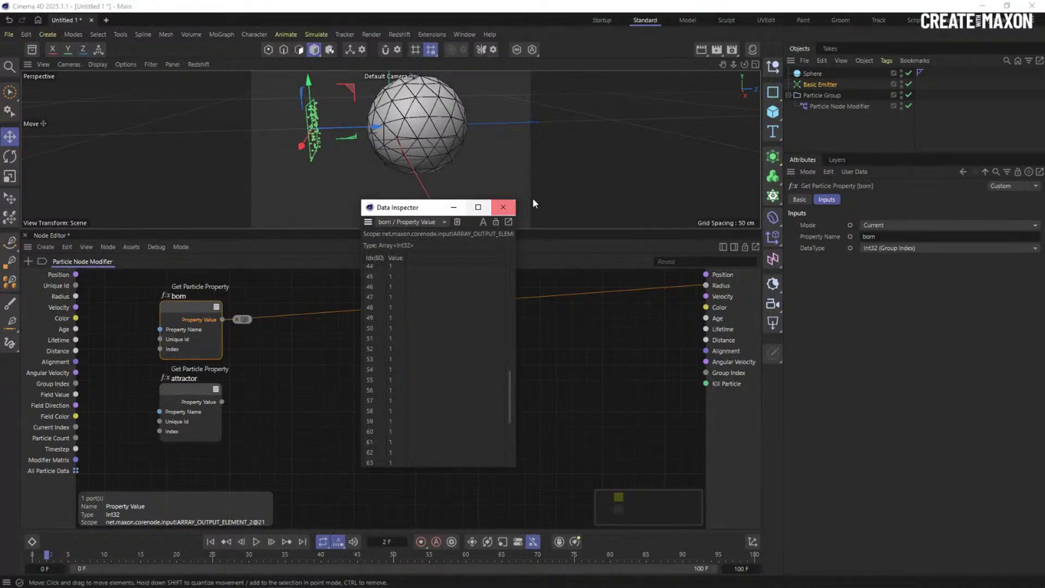
{"action": "left_click", "coordinate": [500, 209]}
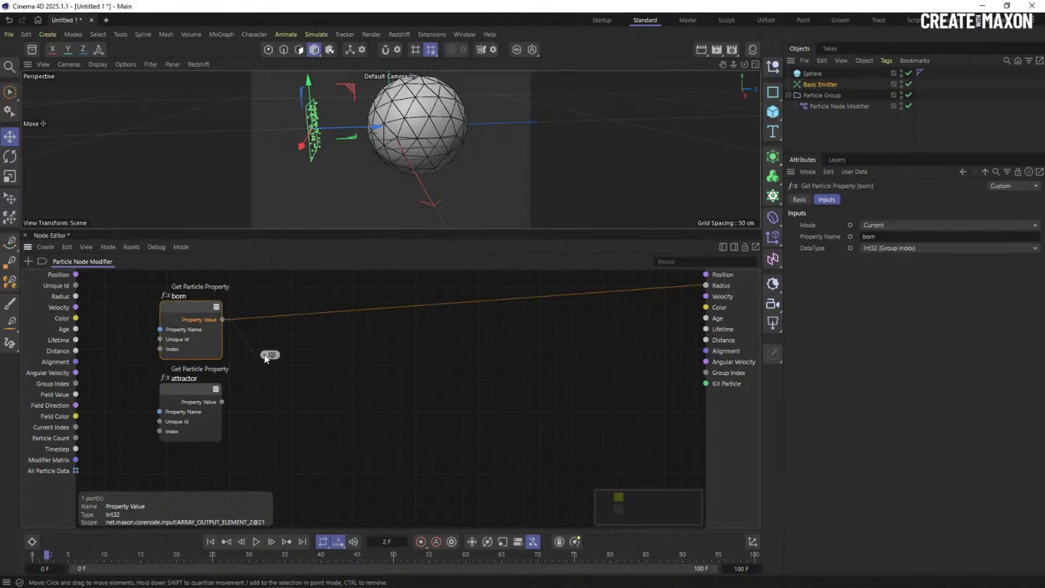
Shift the born and attractor nodes aside and add a Compare node beside the born node
{"action": "left_click_drag", "start_coordinate": [191, 309], "coordinate": [178, 308]}
{"action": "left_click_drag", "start_coordinate": [187, 393], "coordinate": [173, 398]}
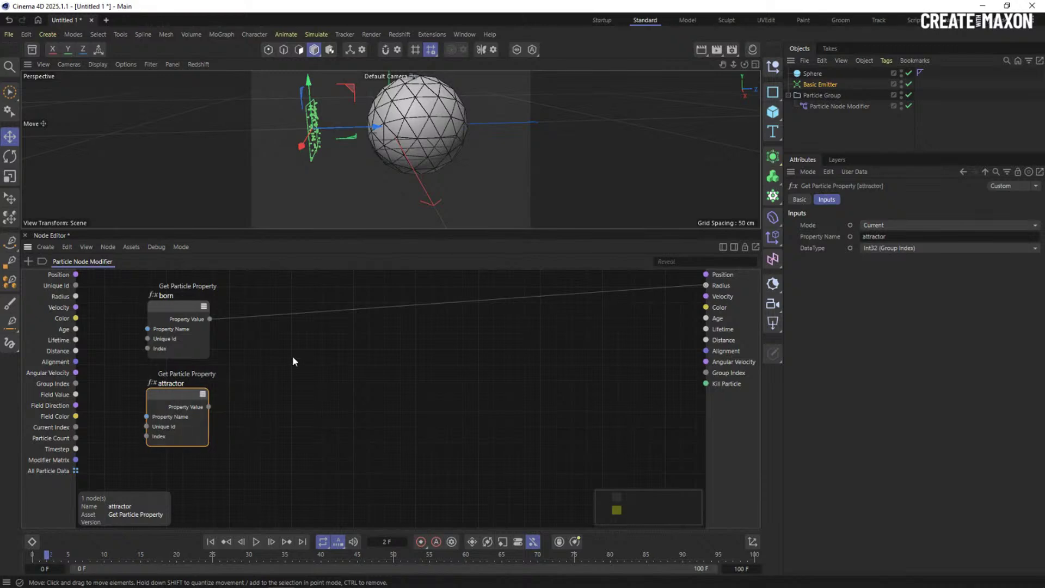
{"action": "double_click", "coordinate": [293, 361]}
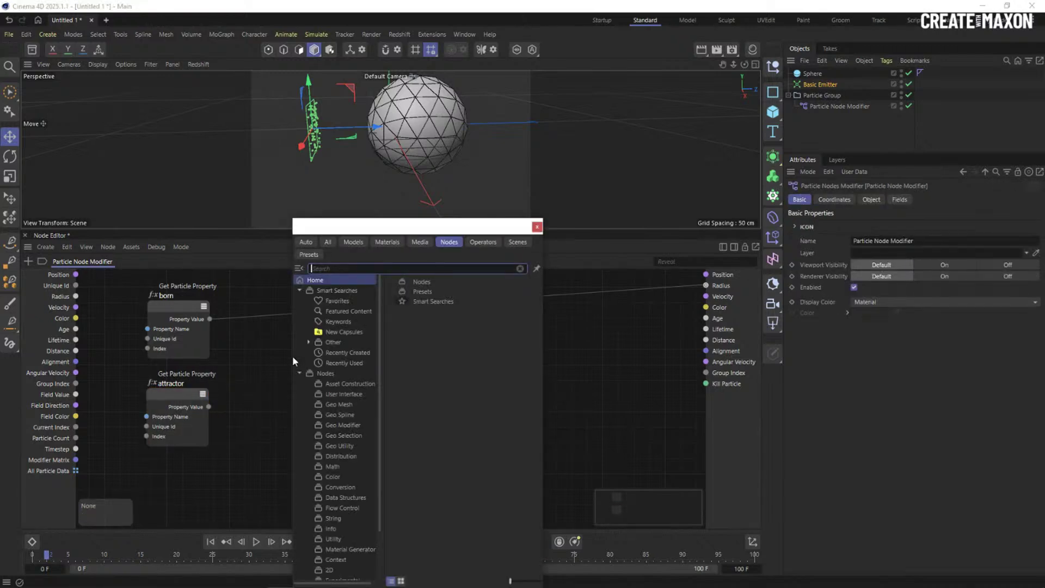
{"action": "type", "text": "comp"}
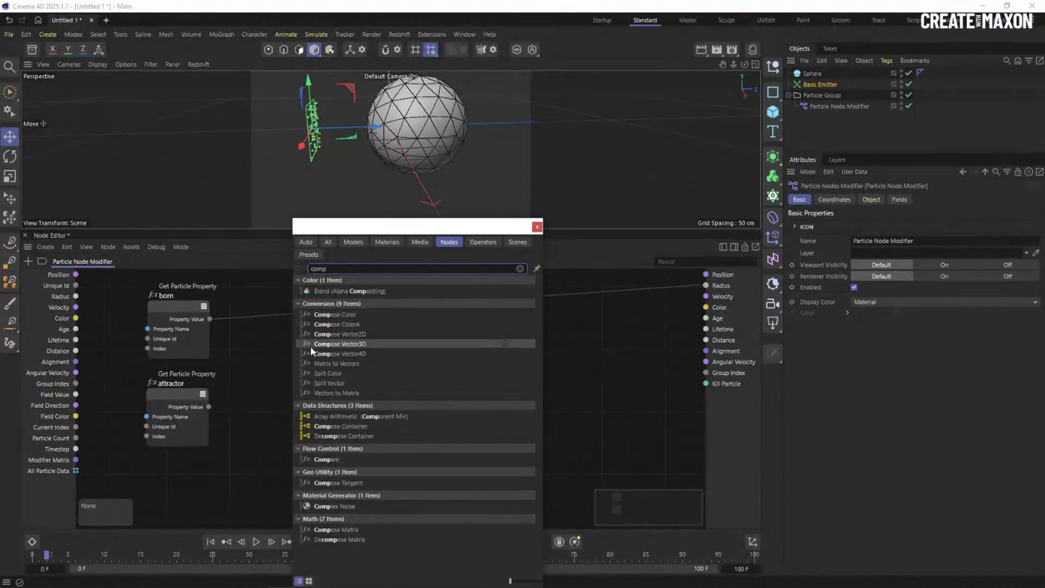
{"action": "type", "text": "are"}
{"action": "left_click", "coordinate": [326, 281]}
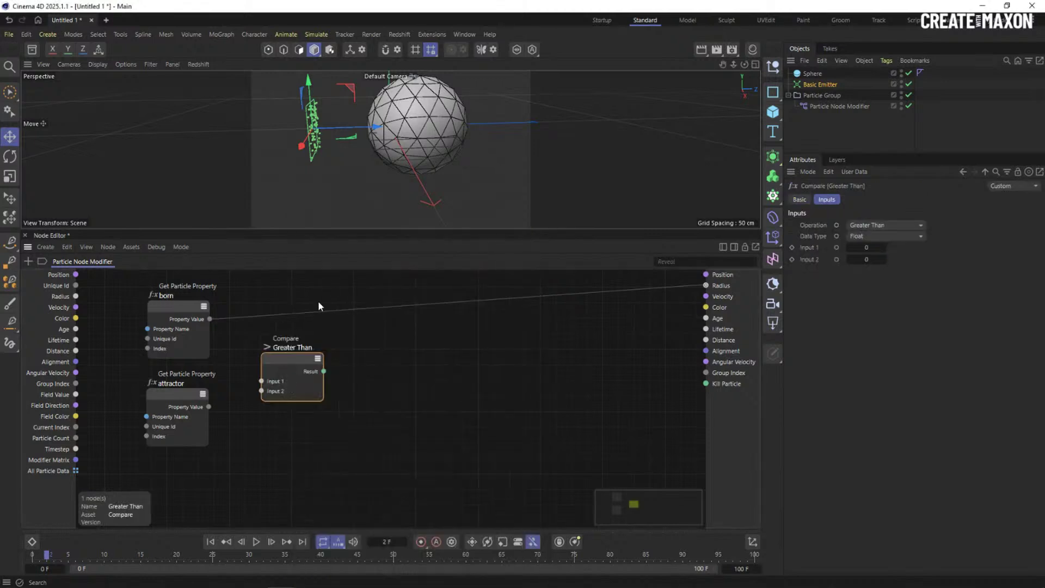
{"action": "left_click_drag", "start_coordinate": [281, 357], "coordinate": [262, 313]}
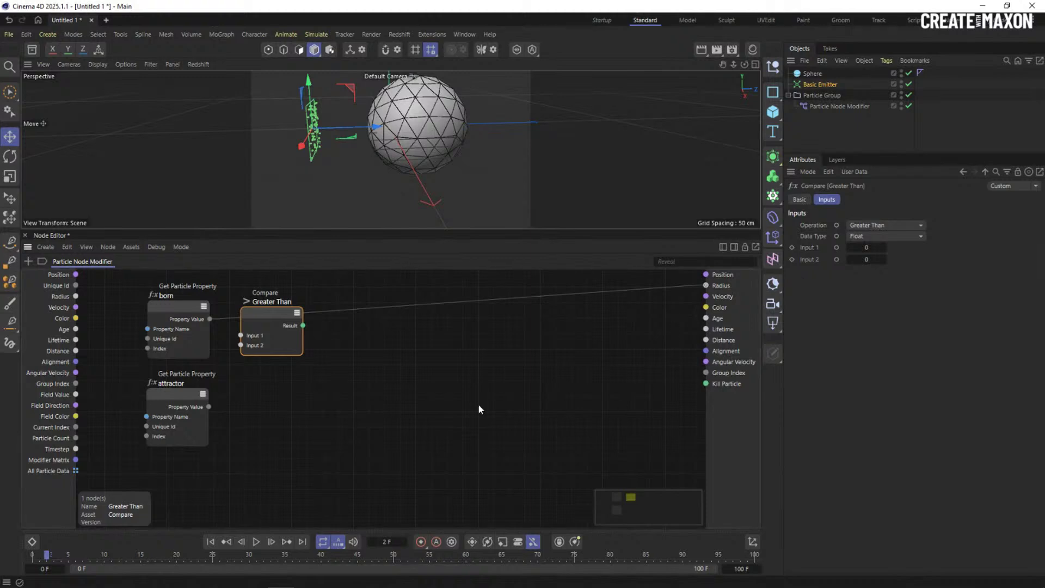
Connect born's Property Value to the Compare node's Input 1, and set data type Int, operation Equals and Input 2 to 1
{"action": "left_click_drag", "start_coordinate": [209, 319], "coordinate": [241, 346]}
{"action": "left_click_drag", "start_coordinate": [266, 312], "coordinate": [266, 319]}
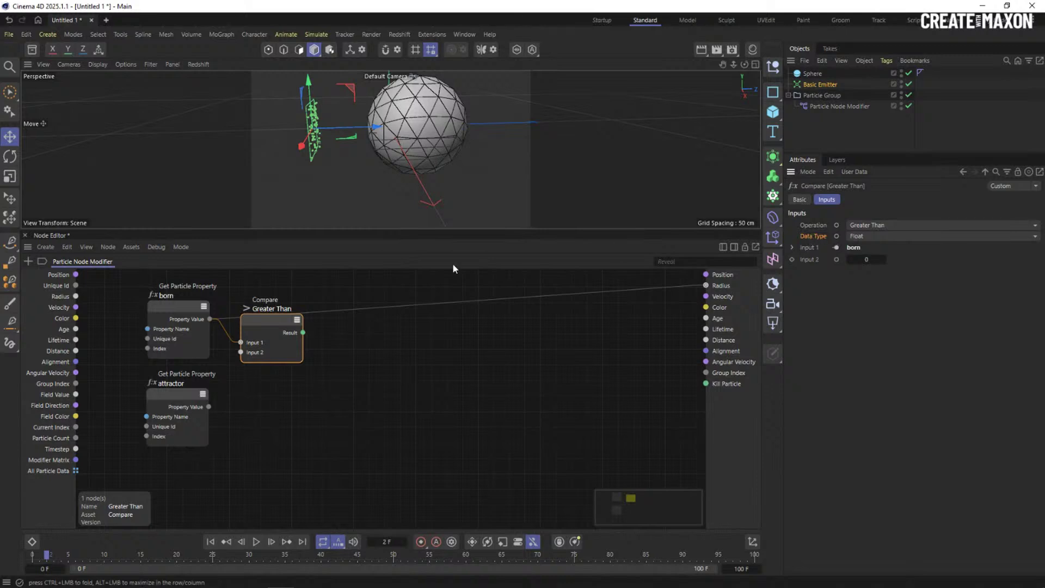
{"action": "left_click", "coordinate": [885, 235]}
{"action": "left_click", "coordinate": [870, 278]}
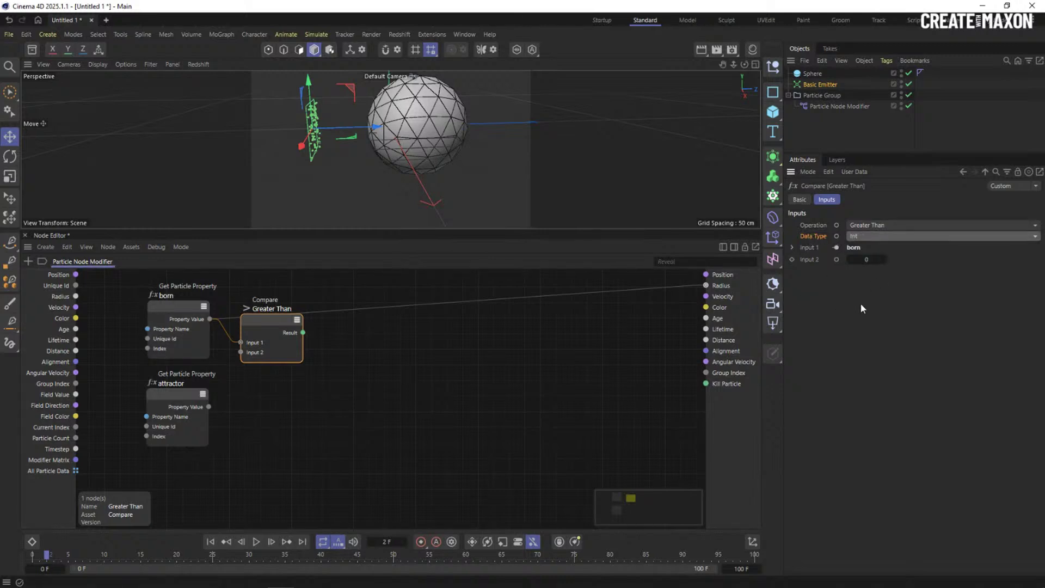
{"action": "left_click", "coordinate": [871, 225]}
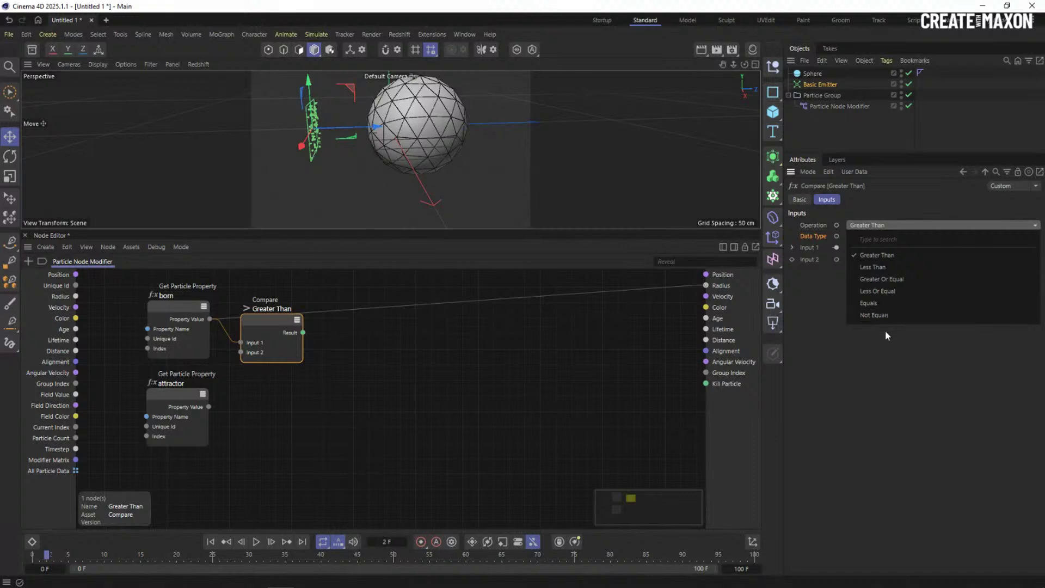
{"action": "left_click", "coordinate": [871, 303]}
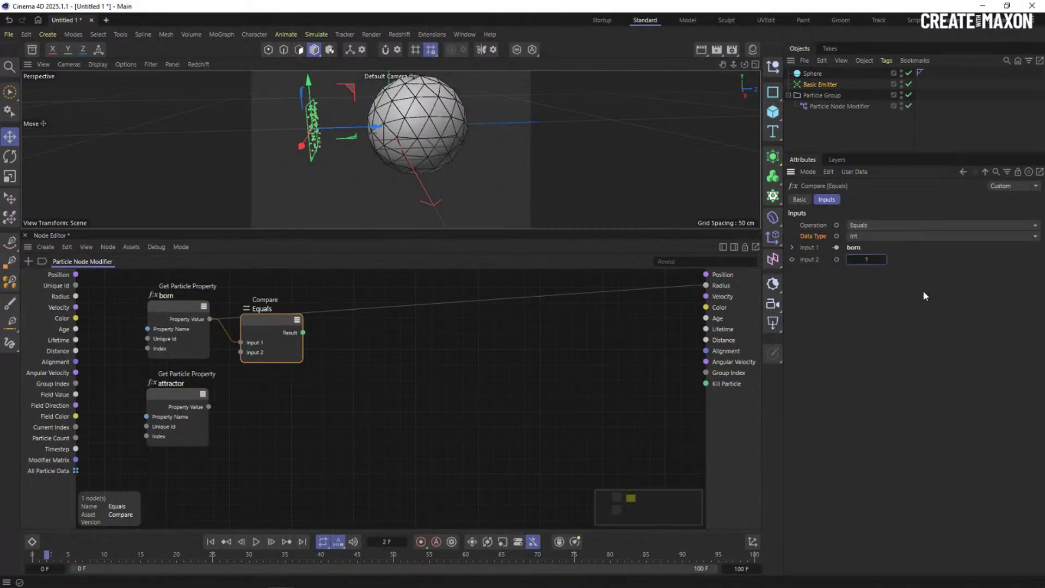
{"action": "left_click_drag", "start_coordinate": [268, 340], "coordinate": [265, 334]}
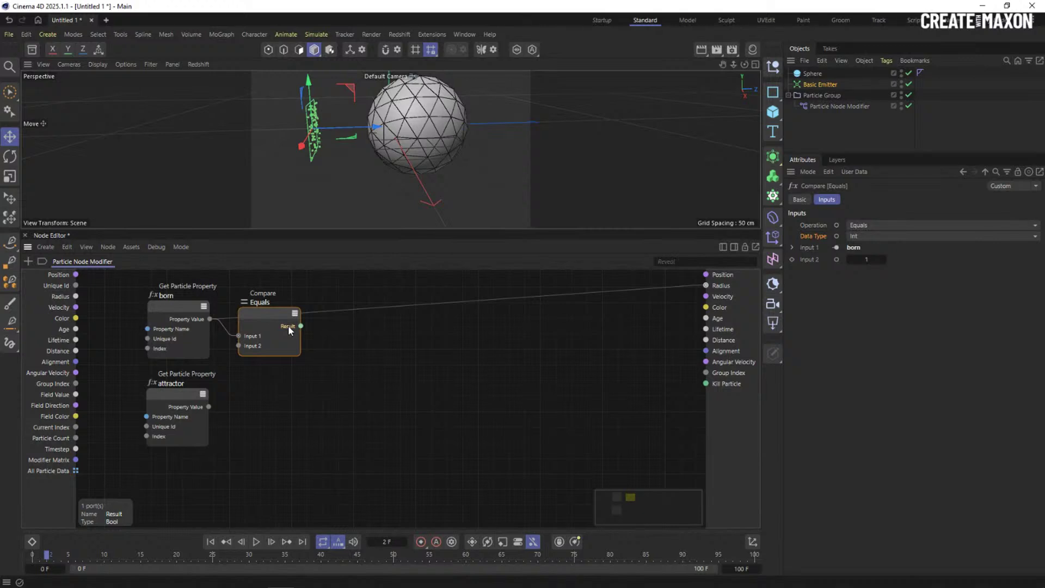
{"action": "left_click_drag", "start_coordinate": [271, 324], "coordinate": [272, 320]}
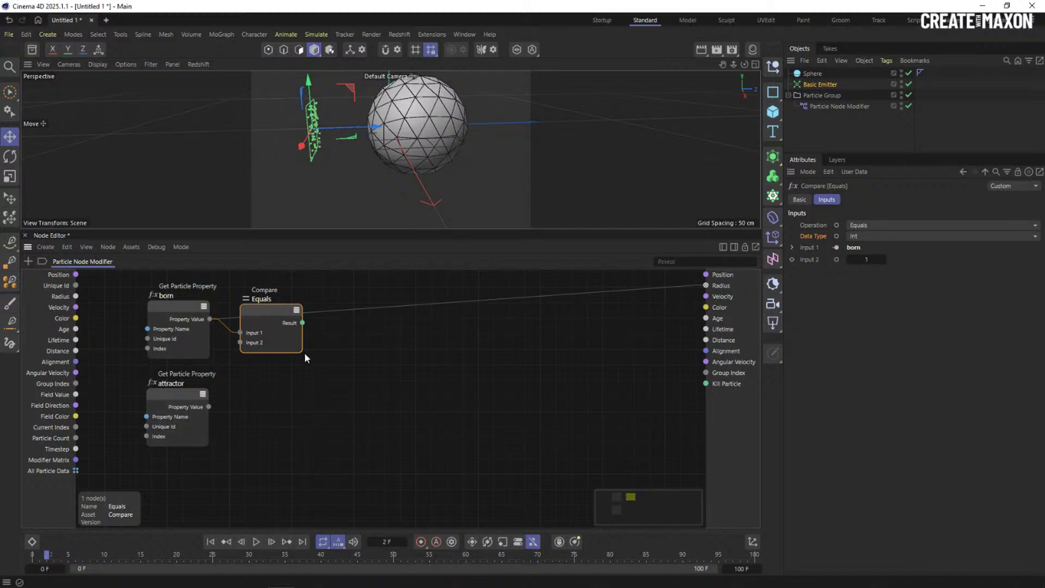
Switch to the Mesh Points Attractor Modifier slide to review the newborn particle and attractor point search, and return to Cinema 4D
{"action": "left_click", "coordinate": [403, 346]}
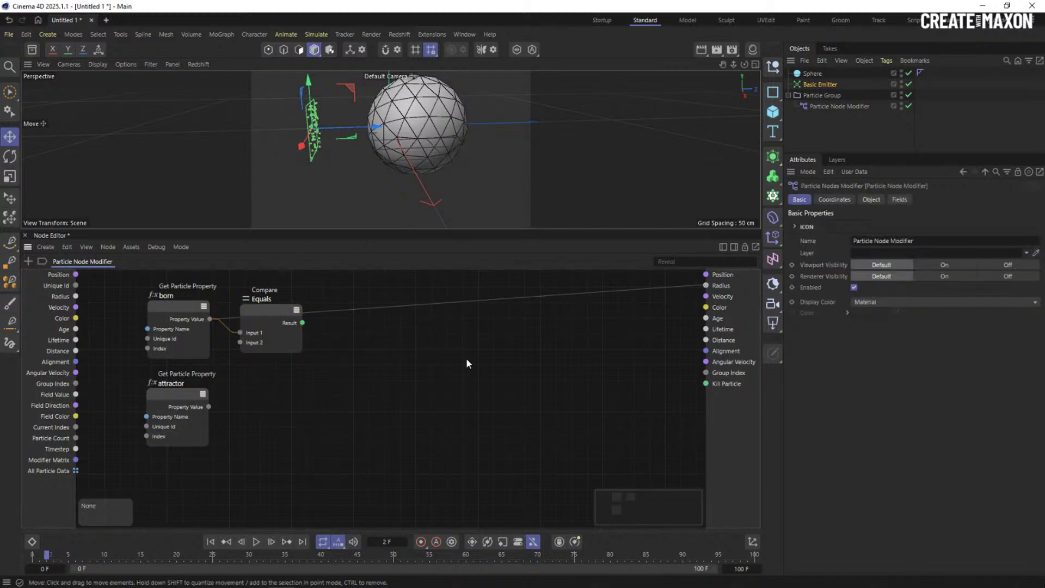
{"action": "key", "text": "alt+Tab"}
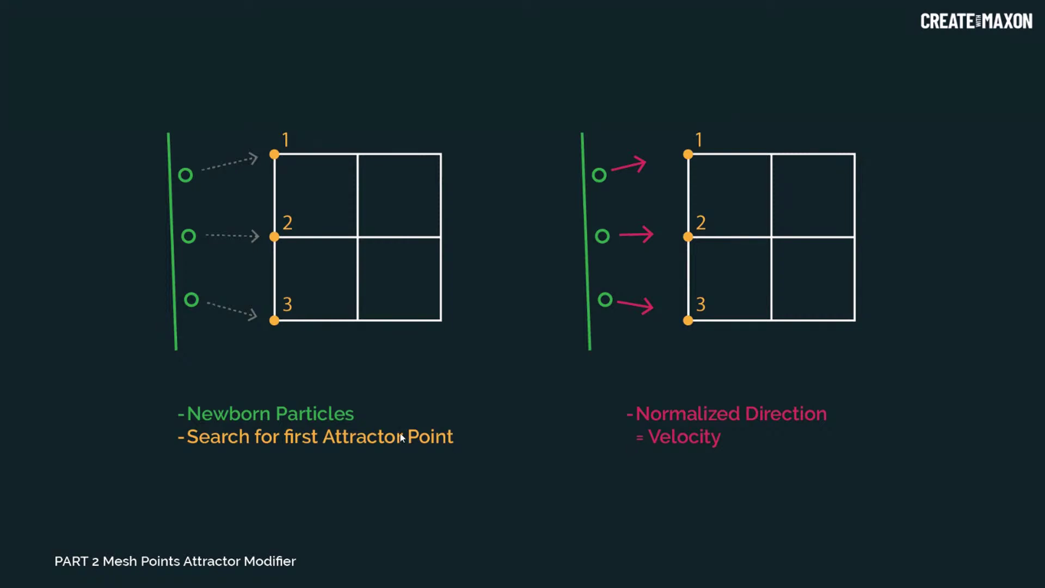
{"action": "key", "text": "alt+Tab"}
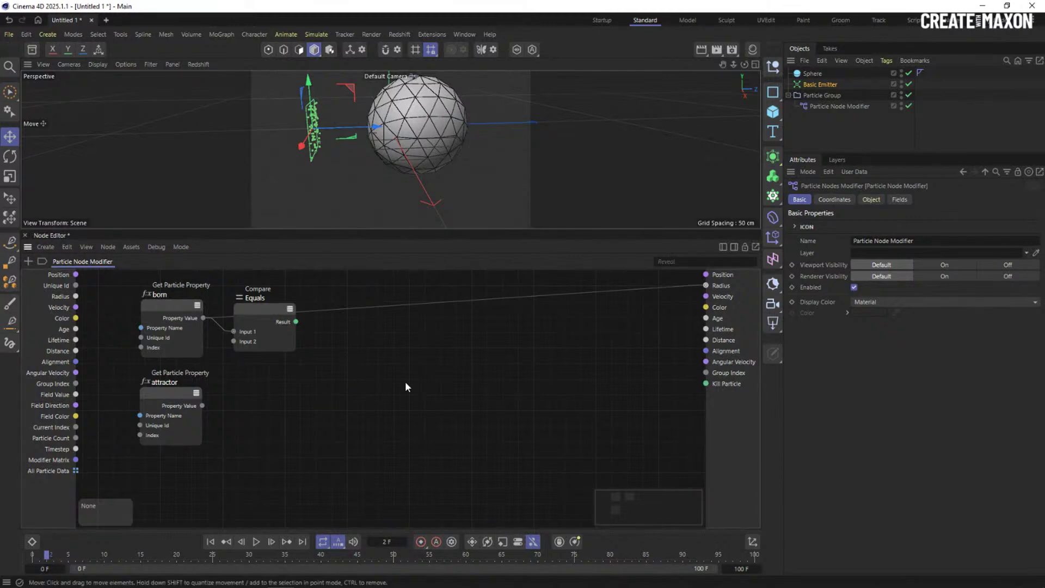
Add a Closest Points node beyond the Compare node and connect the particle Position to its Query Position
{"action": "double_click", "coordinate": [382, 369]}
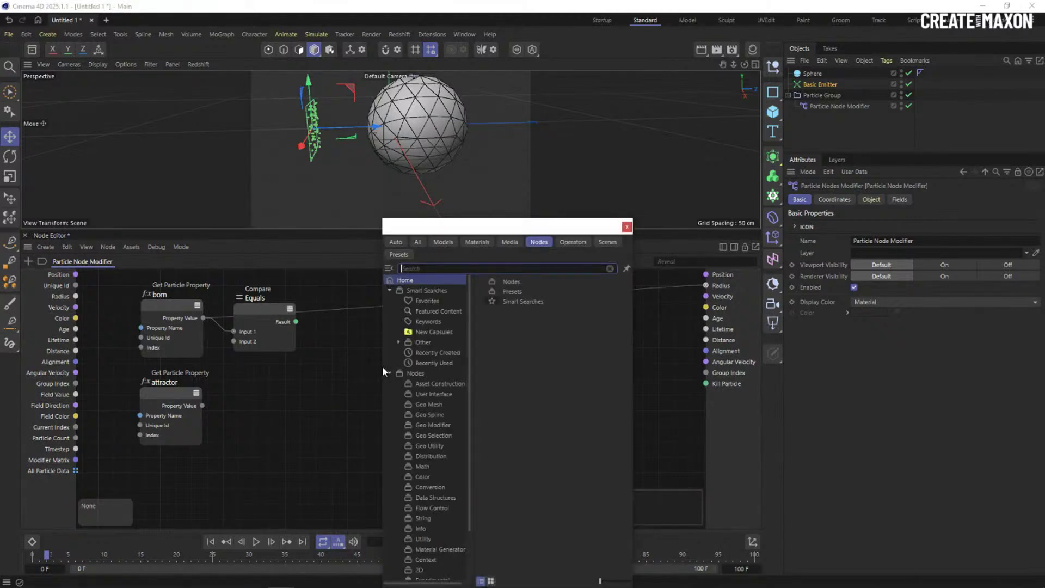
{"action": "type", "text": "clo"}
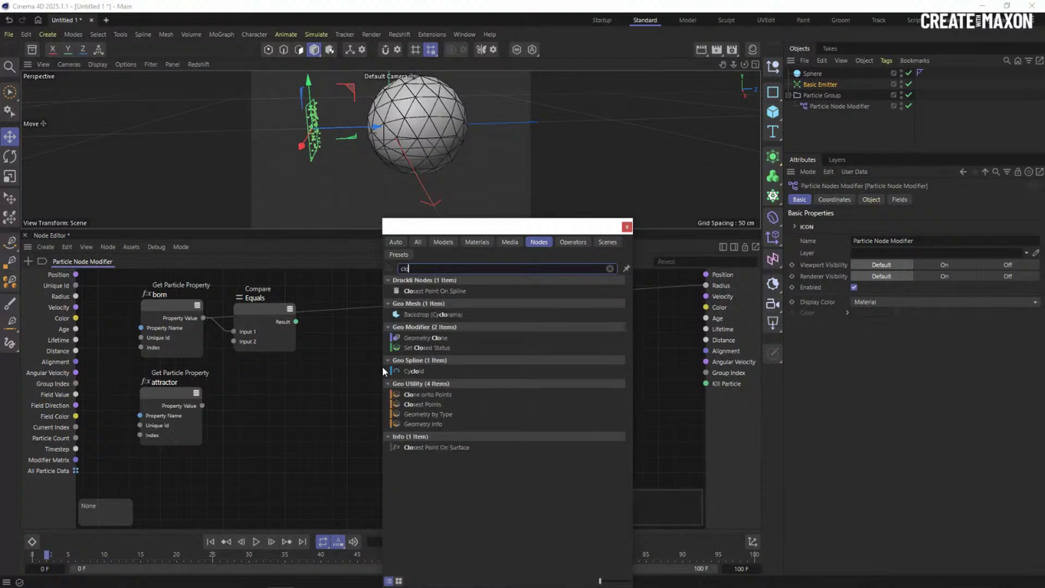
{"action": "type", "text": "ses"}
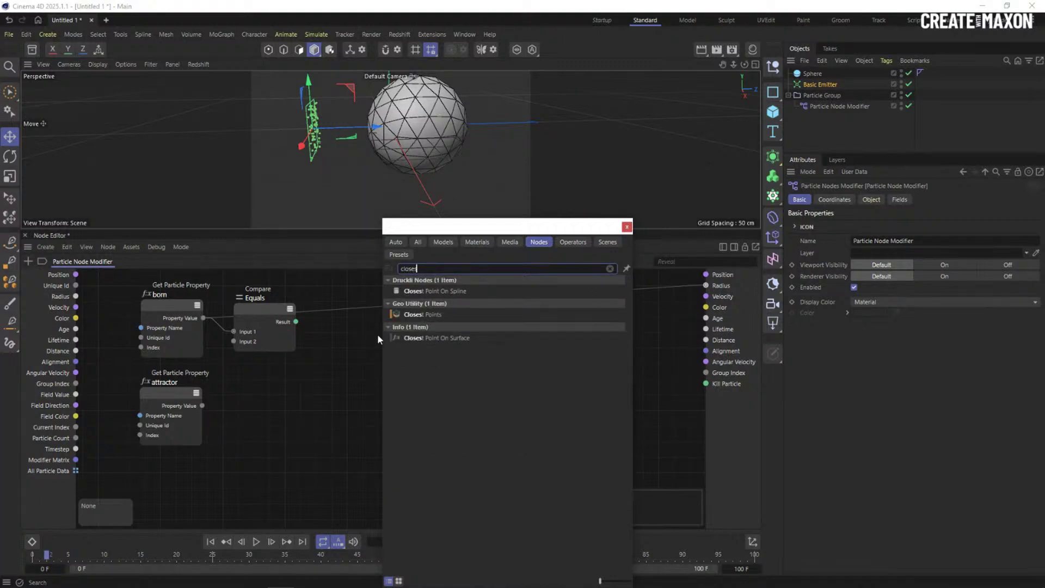
{"action": "double_click", "coordinate": [417, 314]}
{"action": "left_click_drag", "start_coordinate": [371, 351], "coordinate": [357, 372]}
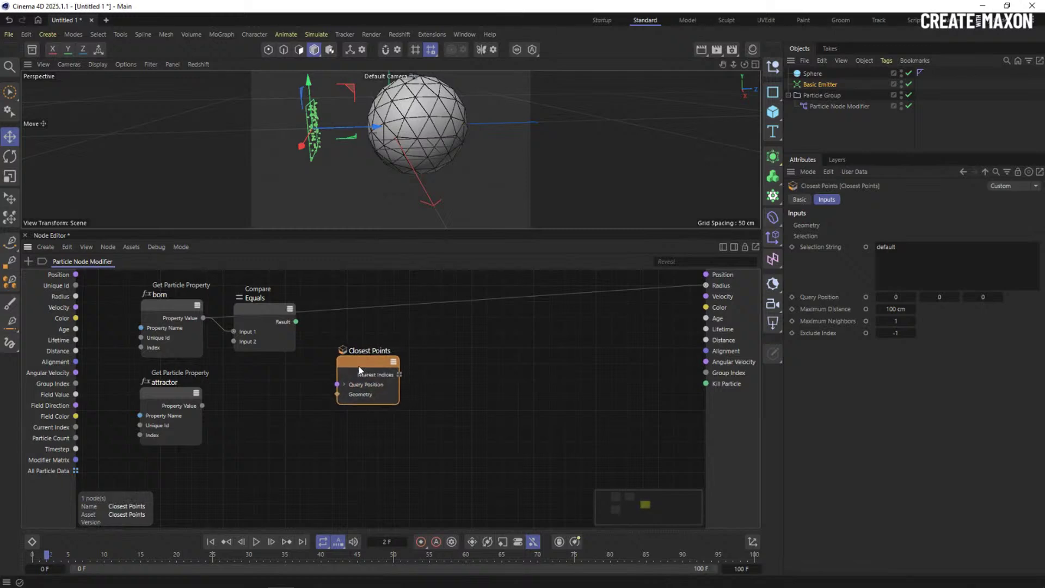
{"action": "left_click_drag", "start_coordinate": [75, 274], "coordinate": [362, 372]}
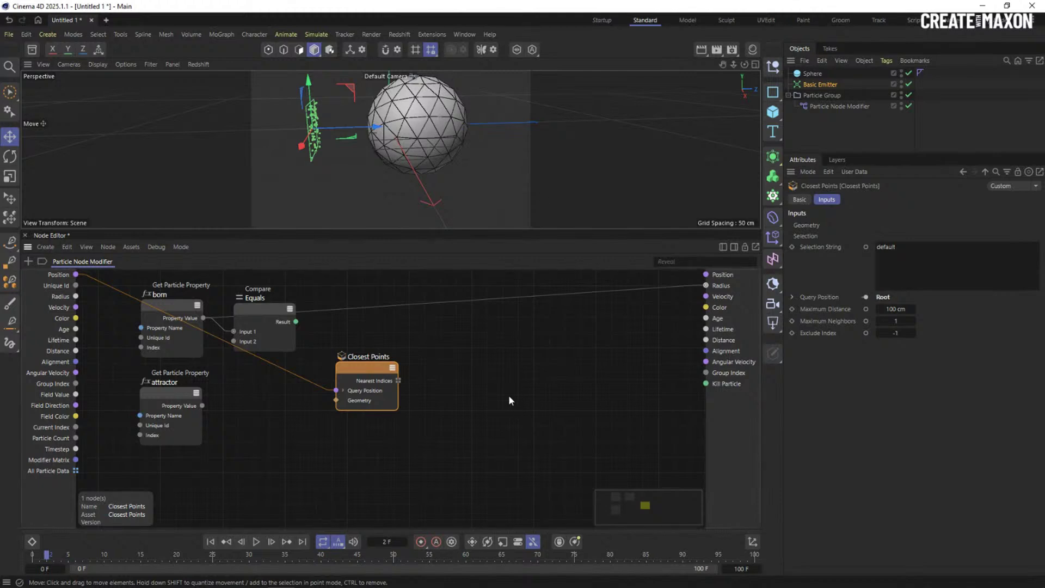
Add an IO Object Link node below the Compare node and expand its output ports
{"action": "double_click", "coordinate": [270, 425]}
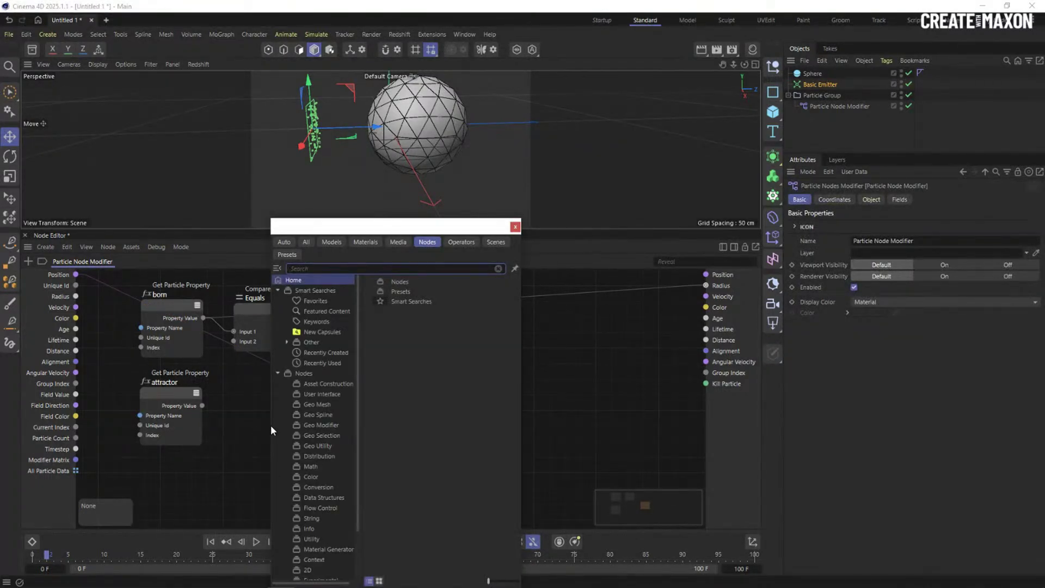
{"action": "type", "text": "link"}
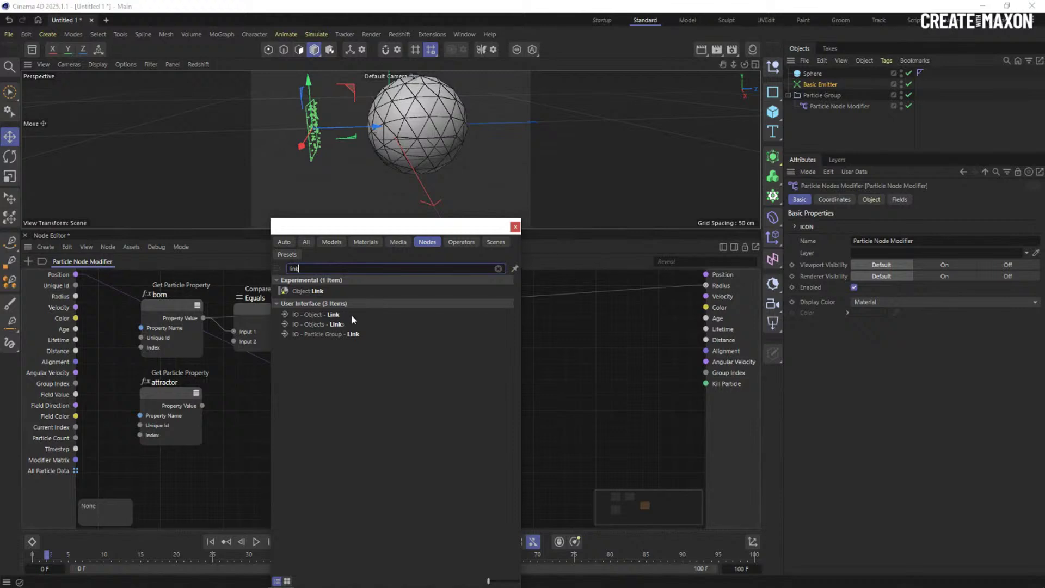
{"action": "double_click", "coordinate": [316, 315]}
{"action": "left_click_drag", "start_coordinate": [280, 427], "coordinate": [274, 433]}
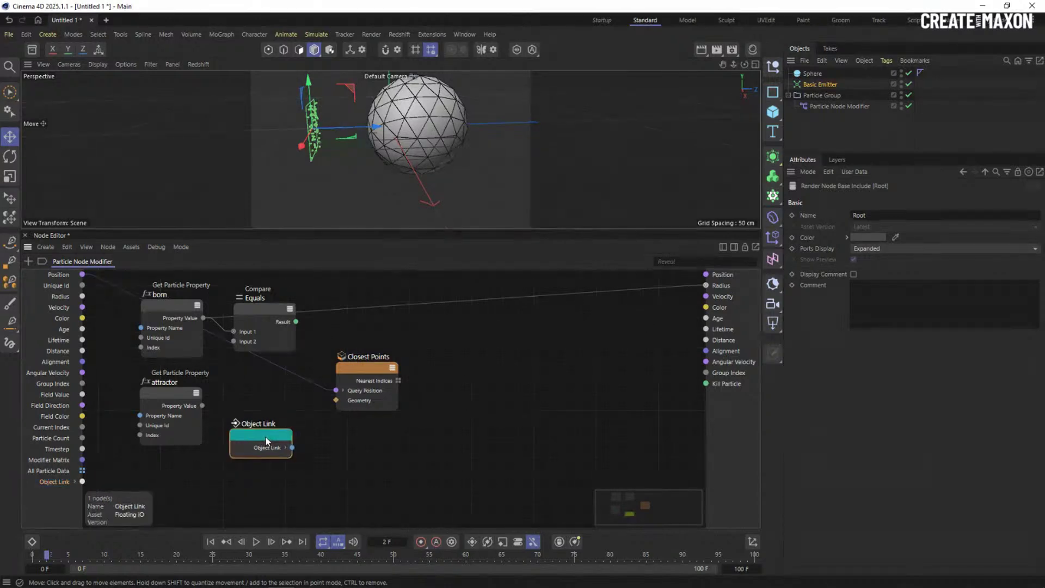
{"action": "left_click_drag", "start_coordinate": [266, 436], "coordinate": [272, 443]}
{"action": "key", "text": "Delete"}
{"action": "left_click_drag", "start_coordinate": [65, 482], "coordinate": [265, 443]}
{"action": "left_click", "coordinate": [289, 455]}
Assign the Sphere to the Particle Node Modifier's Object Link input and move the Object Link node closer to the attractor node
{"action": "left_click", "coordinate": [821, 105]}
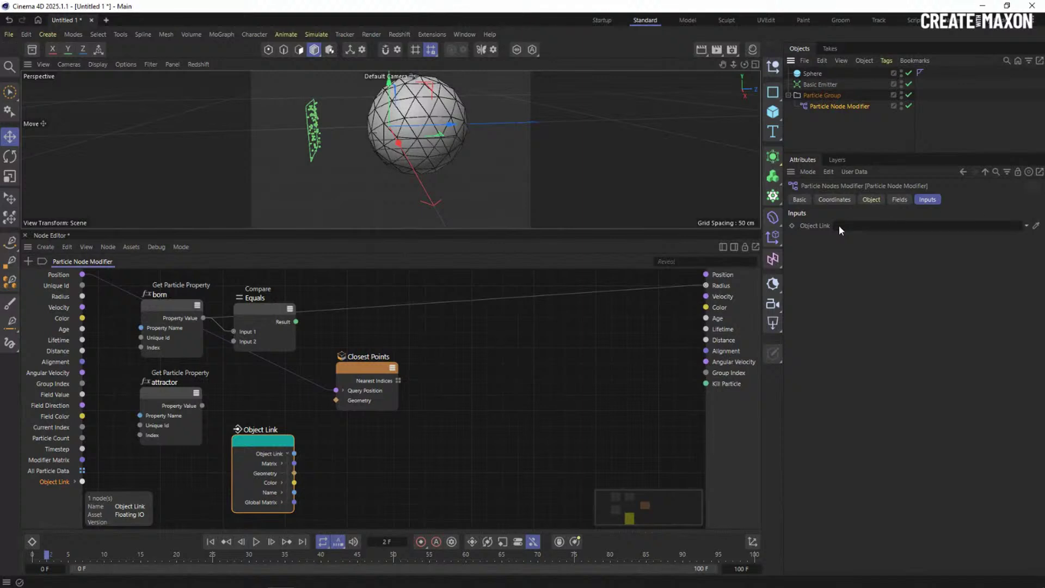
{"action": "left_click_drag", "start_coordinate": [812, 73], "coordinate": [860, 228]}
{"action": "left_click_drag", "start_coordinate": [259, 452], "coordinate": [248, 441]}
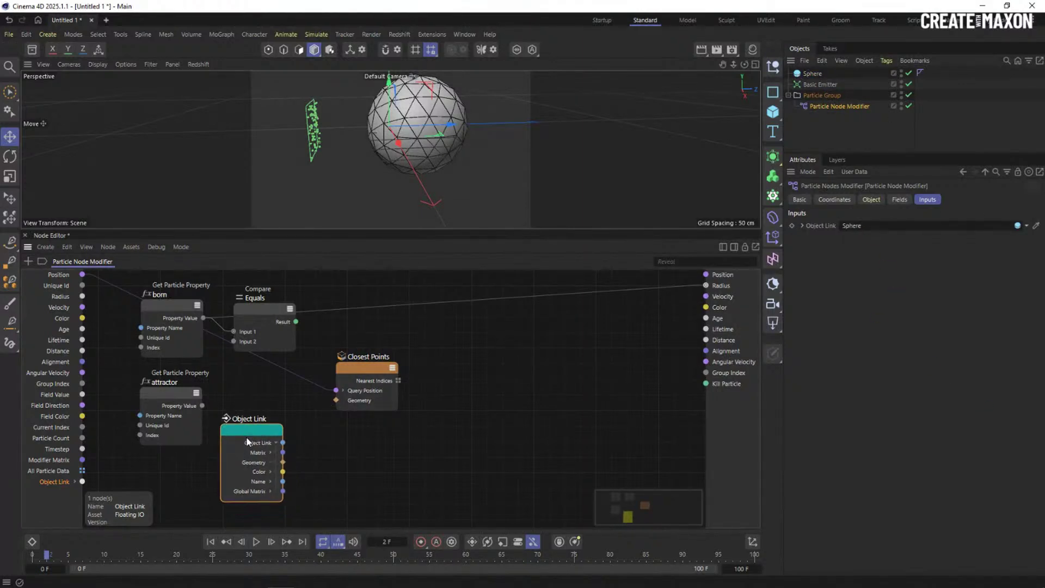
Inspect the Object Link's Geometry output alongside the Sphere object and move the Closest Points node slightly up
{"action": "left_click", "coordinate": [255, 464]}
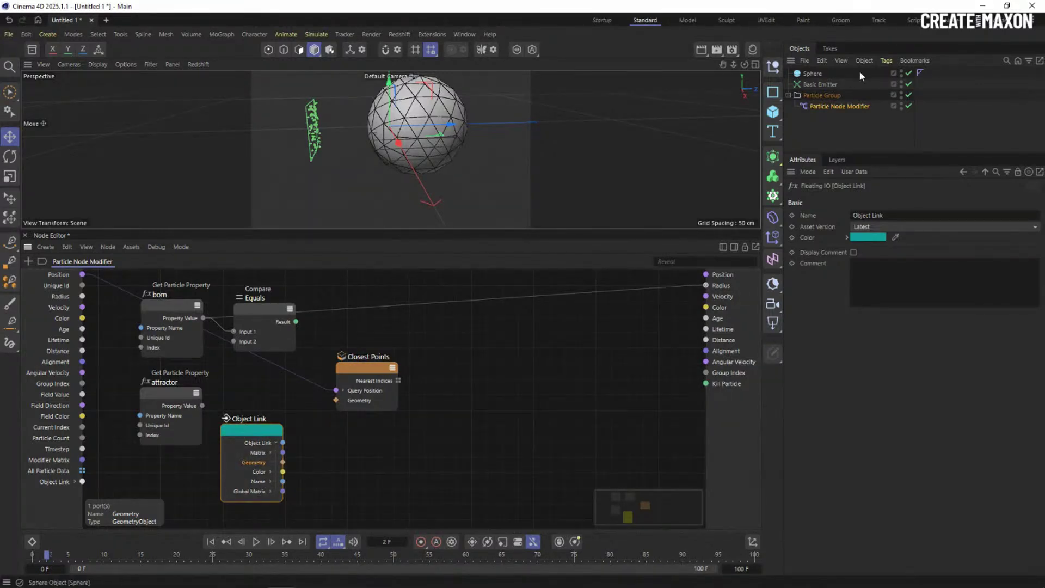
{"action": "left_click", "coordinate": [814, 74]}
{"action": "left_click_drag", "start_coordinate": [450, 128], "coordinate": [451, 128]}
{"action": "left_click", "coordinate": [266, 461]}
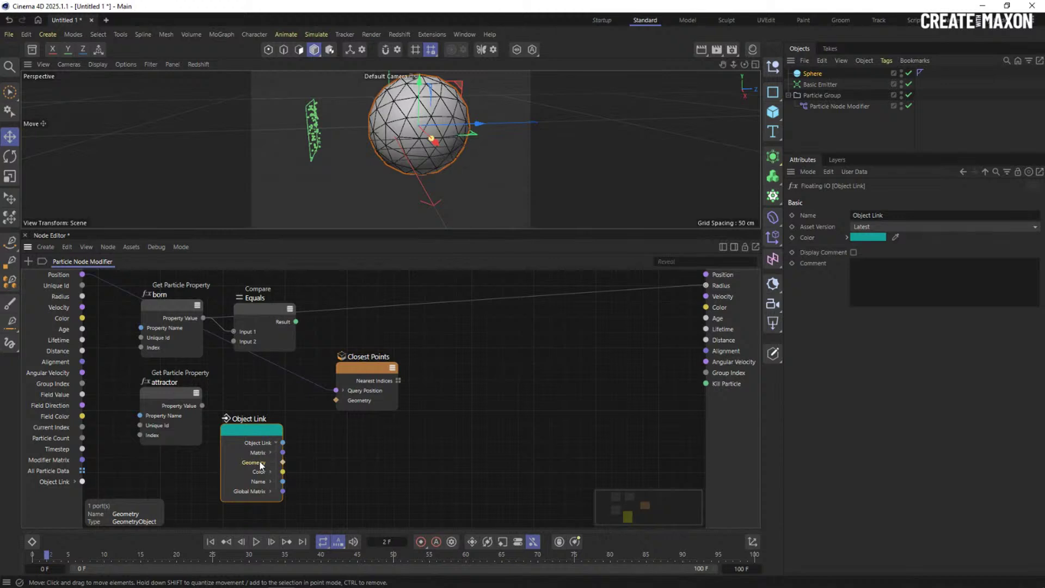
{"action": "left_click_drag", "start_coordinate": [370, 367], "coordinate": [380, 349]}
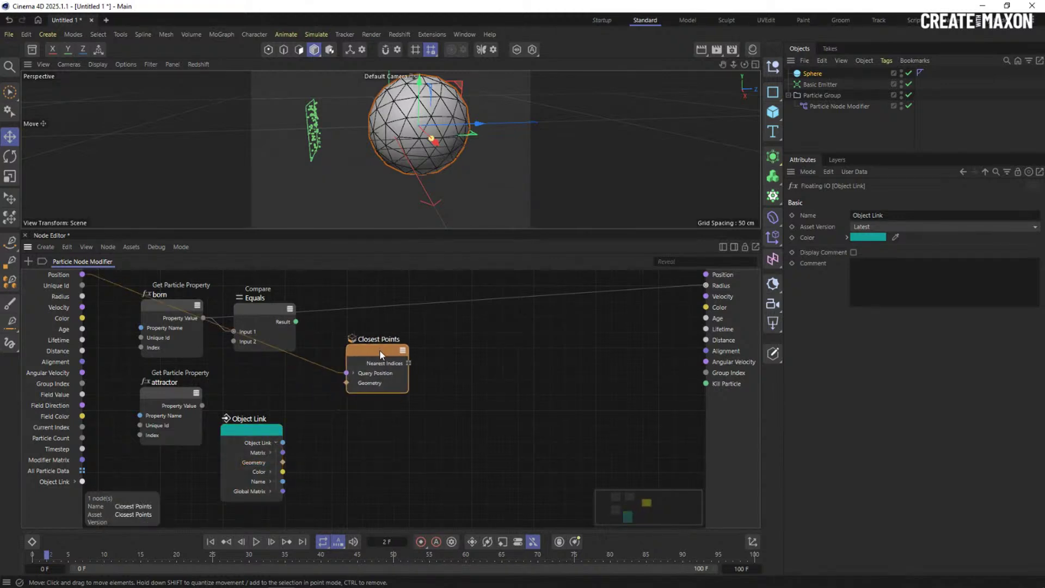
Shift the born, attractor and Object Link nodes away from the Closest Points node to make room in the graph
{"action": "left_click_drag", "start_coordinate": [250, 432], "coordinate": [243, 435]}
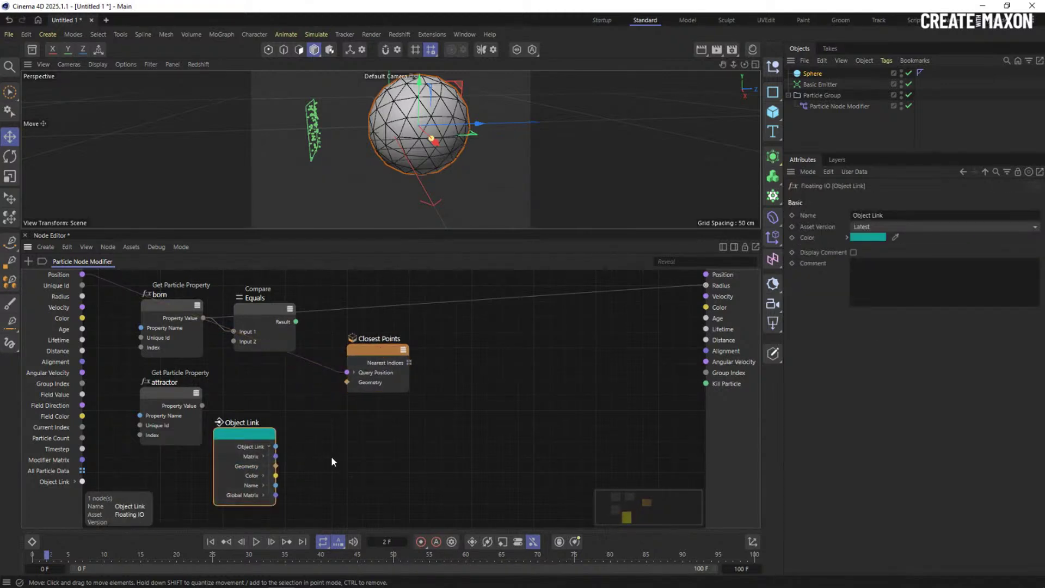
{"action": "left_click_drag", "start_coordinate": [163, 399], "coordinate": [153, 384]}
{"action": "left_click", "coordinate": [158, 343]}
{"action": "left_click_drag", "start_coordinate": [170, 314], "coordinate": [160, 305]}
{"action": "left_click_drag", "start_coordinate": [160, 380], "coordinate": [160, 371]}
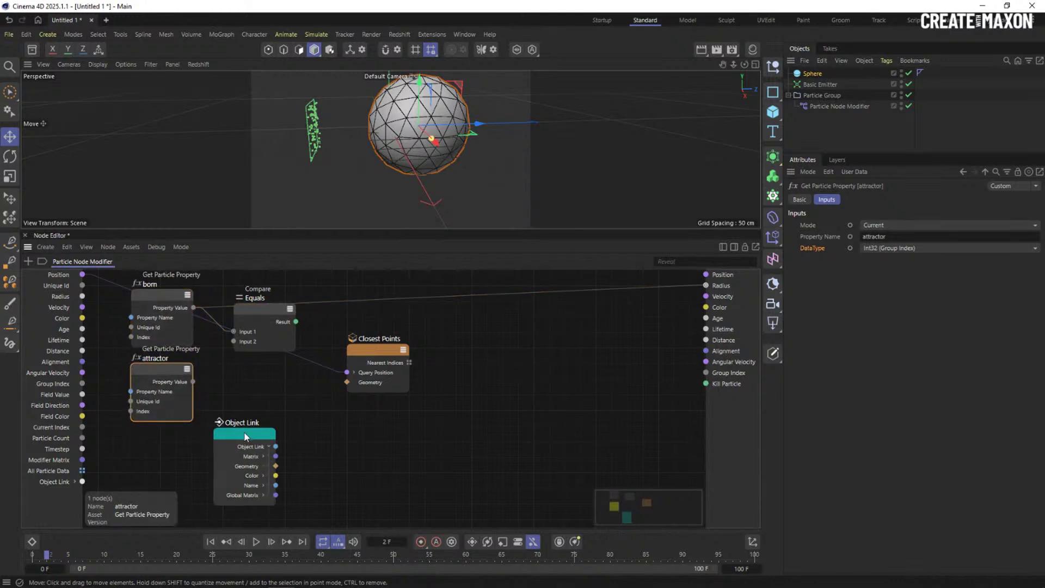
{"action": "left_click_drag", "start_coordinate": [245, 436], "coordinate": [228, 439]}
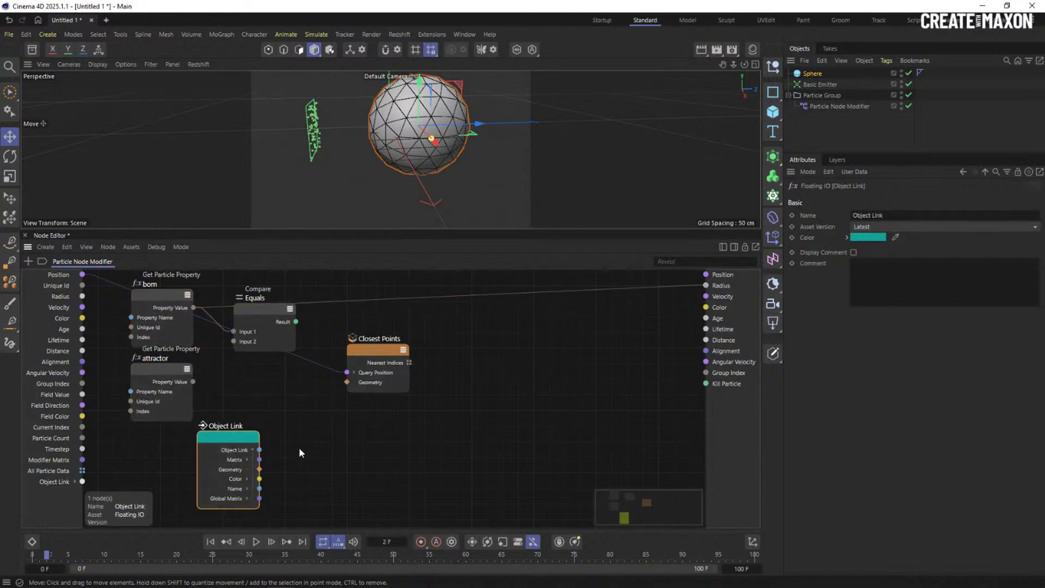
Add a Transform Geometry node, feed it the Object Link's Matrix and Geometry, and connect its output to the Closest Points Geometry input
{"action": "double_click", "coordinate": [299, 462]}
{"action": "type", "text": "trean"}
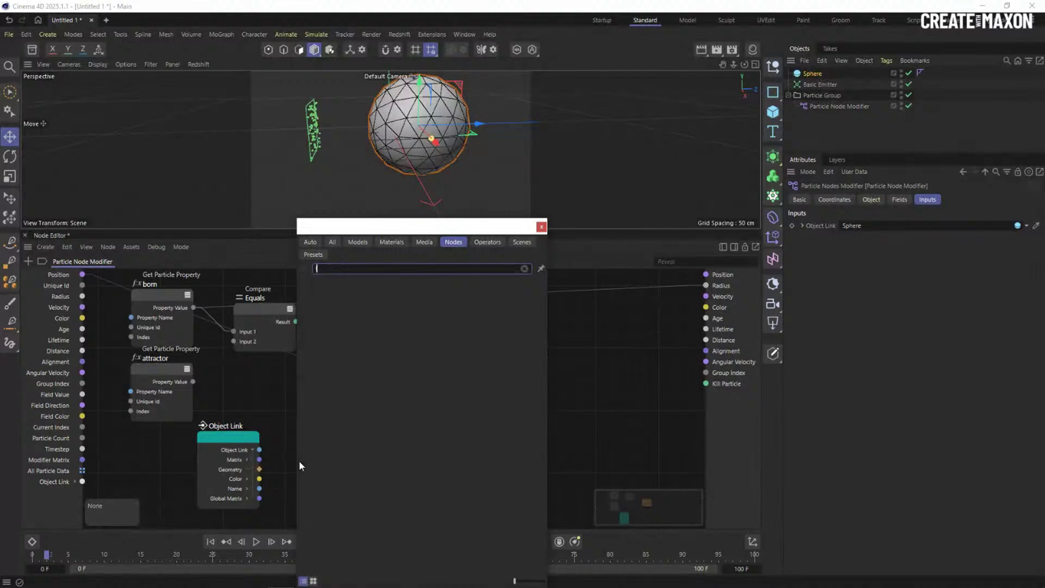
{"action": "key", "text": "BackSpace"}
{"action": "key", "text": "BackSpace"}
{"action": "key", "text": "BackSpace"}
{"action": "type", "text": "ans"}
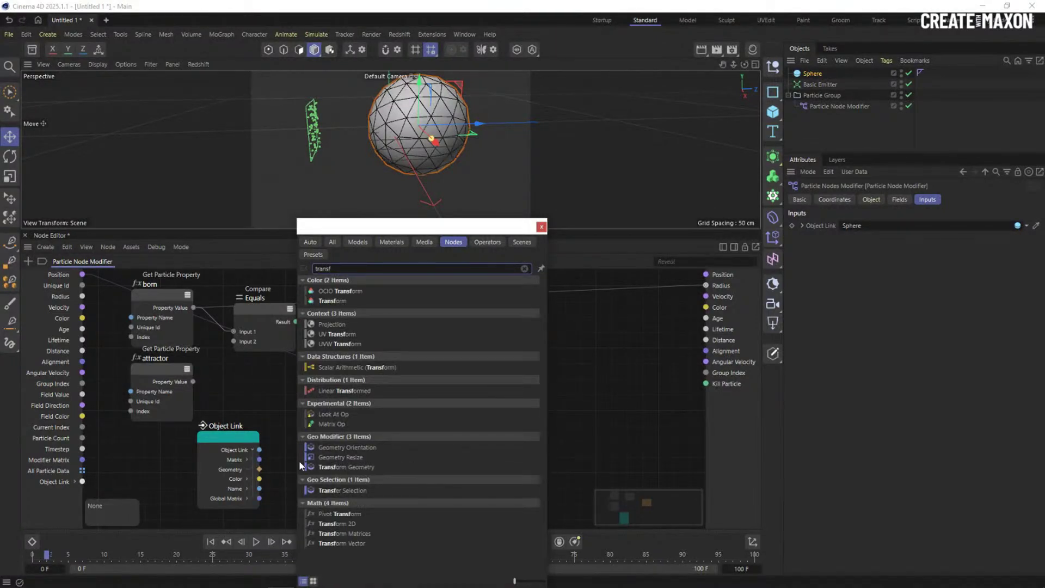
{"action": "double_click", "coordinate": [368, 466]}
{"action": "left_click_drag", "start_coordinate": [299, 462], "coordinate": [304, 446]}
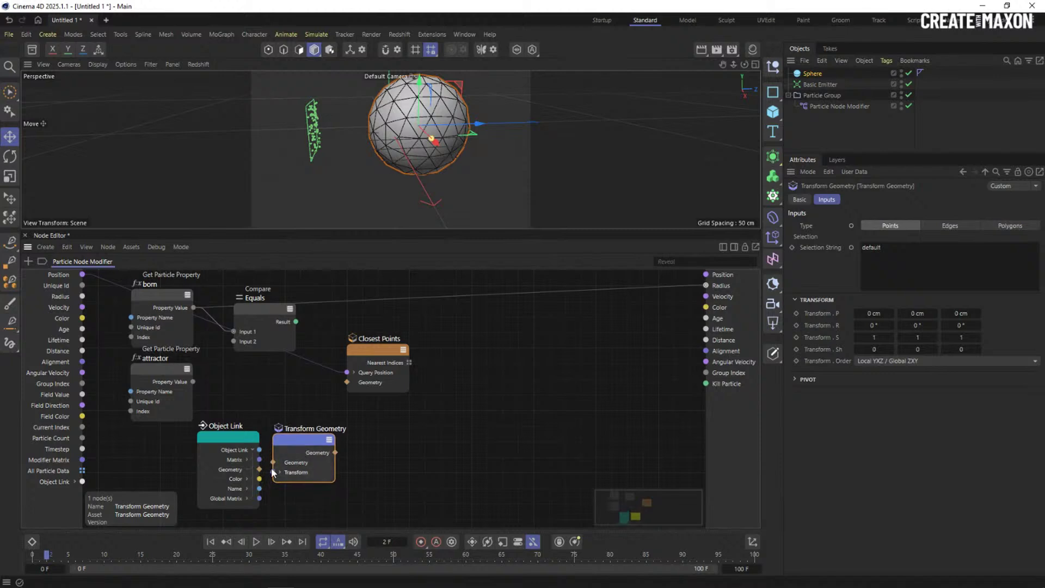
{"action": "left_click_drag", "start_coordinate": [253, 470], "coordinate": [287, 478]}
{"action": "left_click_drag", "start_coordinate": [289, 443], "coordinate": [360, 371]}
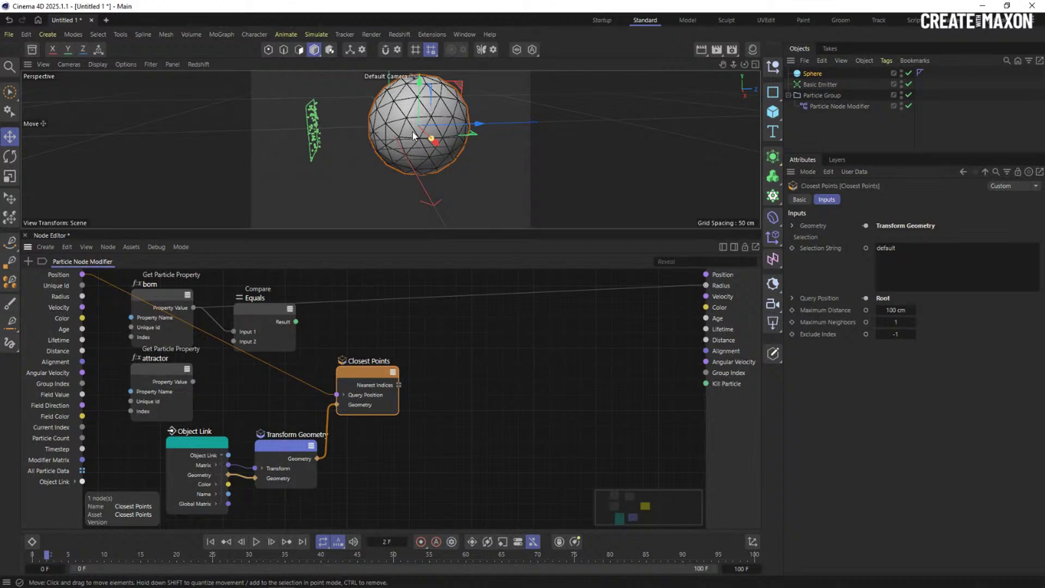
Set the Closest Points node's Maximum Distance to 10000 cm and nudge the node slightly down
{"action": "left_click", "coordinate": [822, 309]}
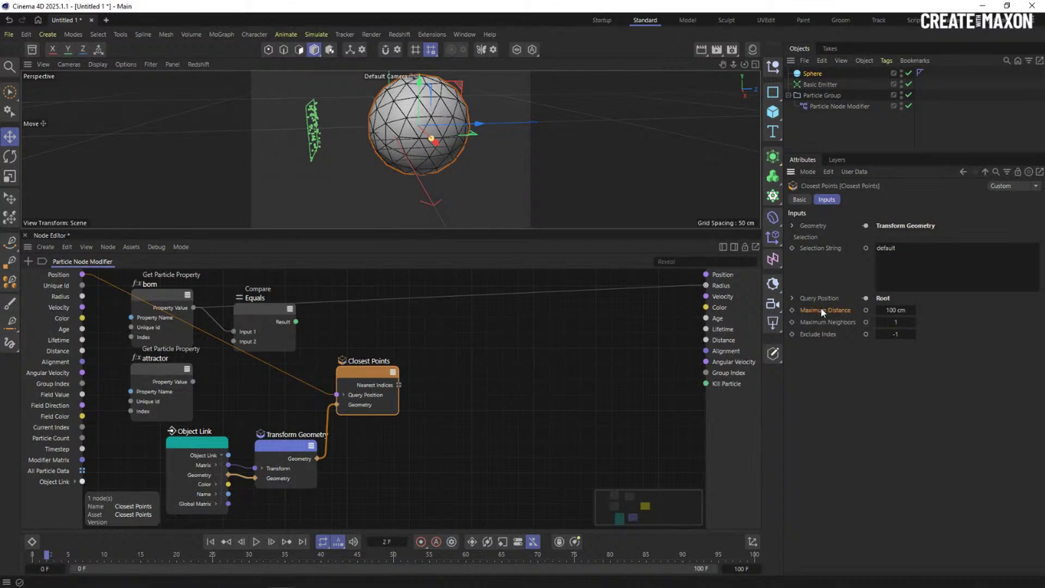
{"action": "left_click", "coordinate": [896, 310]}
{"action": "key", "text": "BackSpace"}
{"action": "key", "text": "BackSpace"}
{"action": "key", "text": "BackSpace"}
{"action": "type", "text": "00"}
{"action": "key", "text": "Return"}
{"action": "left_click", "coordinate": [827, 321]}
{"action": "left_click_drag", "start_coordinate": [378, 385], "coordinate": [374, 389]}
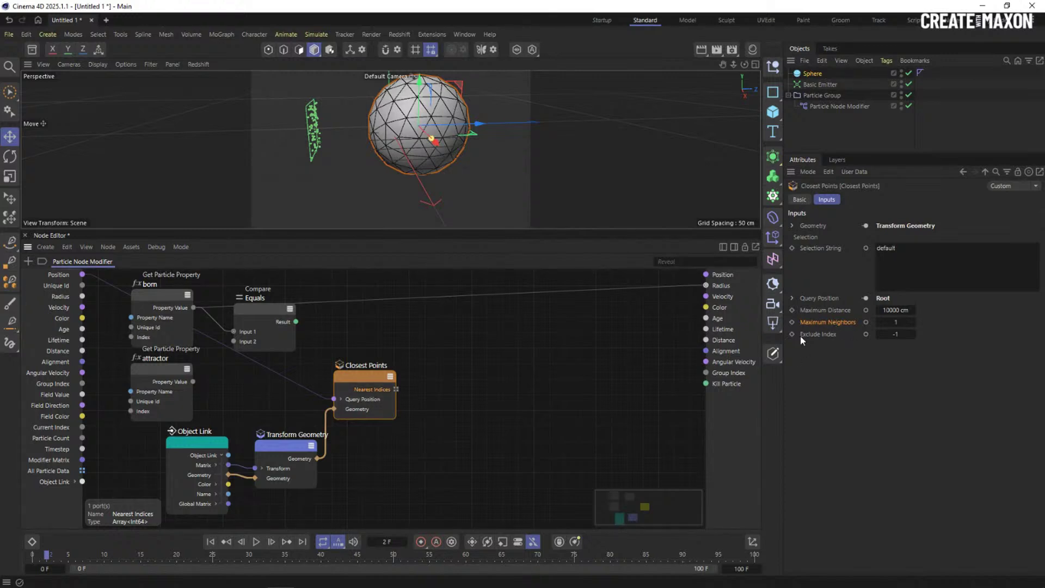
Add a Get Element node beside Closest Points and connect Nearest Indices to its Array input
{"action": "double_click", "coordinate": [434, 397]}
{"action": "type", "text": "get"}
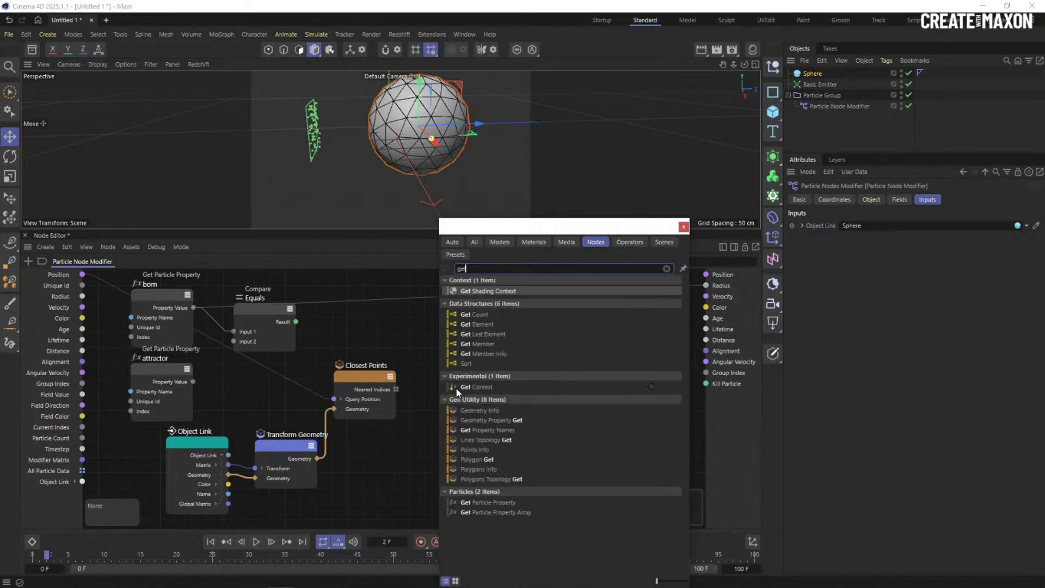
{"action": "type", "text": " cle"}
{"action": "double_click", "coordinate": [499, 290]}
{"action": "left_click_drag", "start_coordinate": [441, 403], "coordinate": [413, 400]}
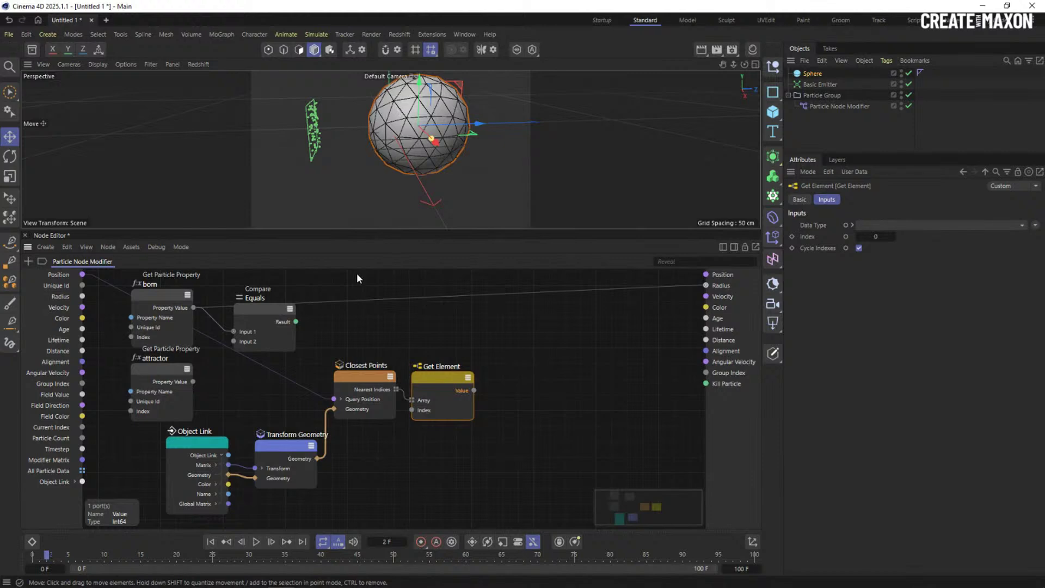
Move the Compare node slightly up and check the attractor node's property settings
{"action": "scroll", "coordinate": [504, 343], "scroll_direction": "down", "scroll_amount": 1}
{"action": "middle_click_drag", "start_coordinate": [504, 343], "coordinate": [471, 364], "text": "alt"}
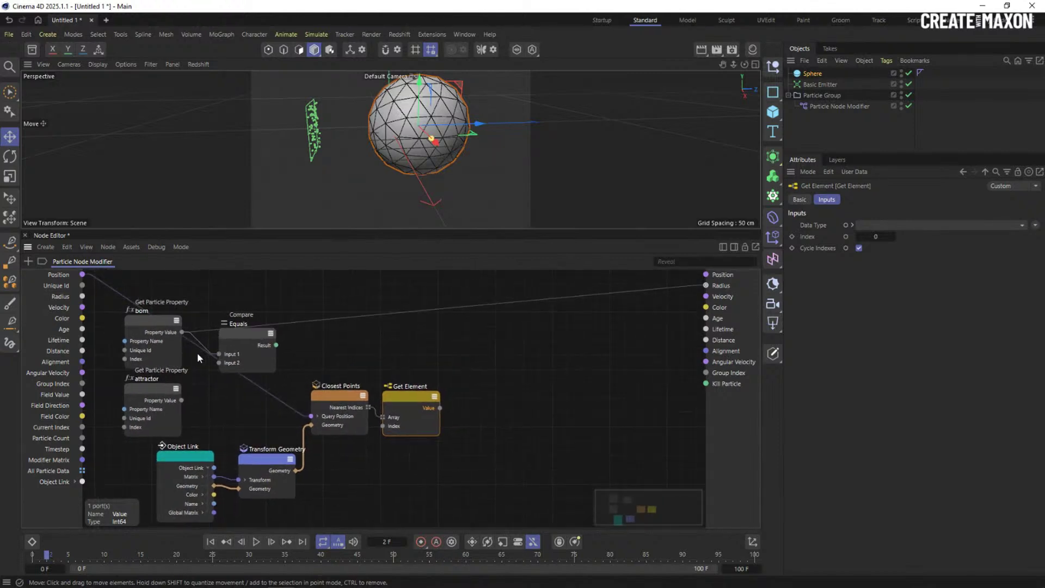
{"action": "left_click_drag", "start_coordinate": [249, 339], "coordinate": [248, 319]}
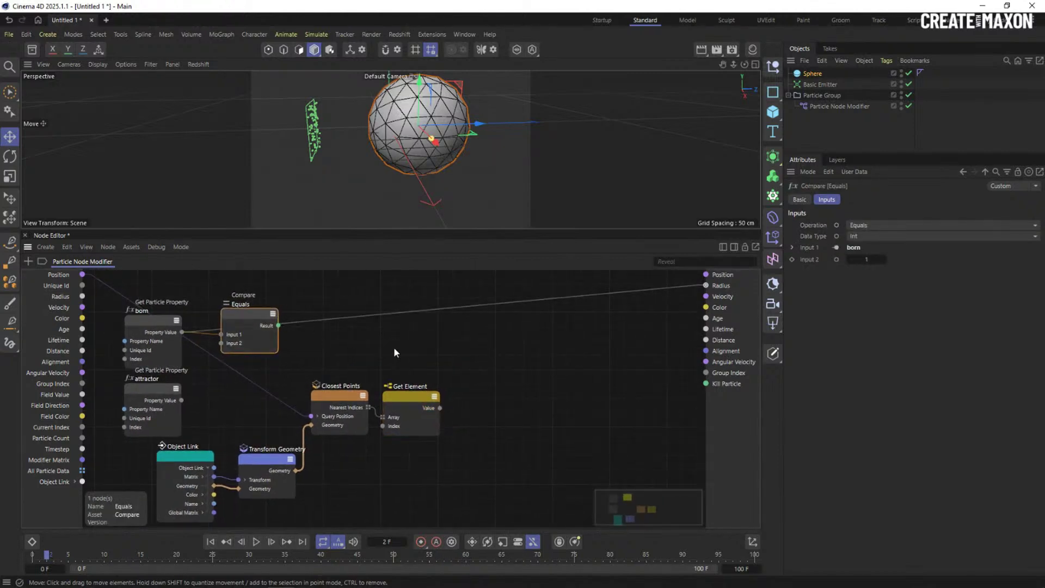
{"action": "left_click", "coordinate": [150, 392]}
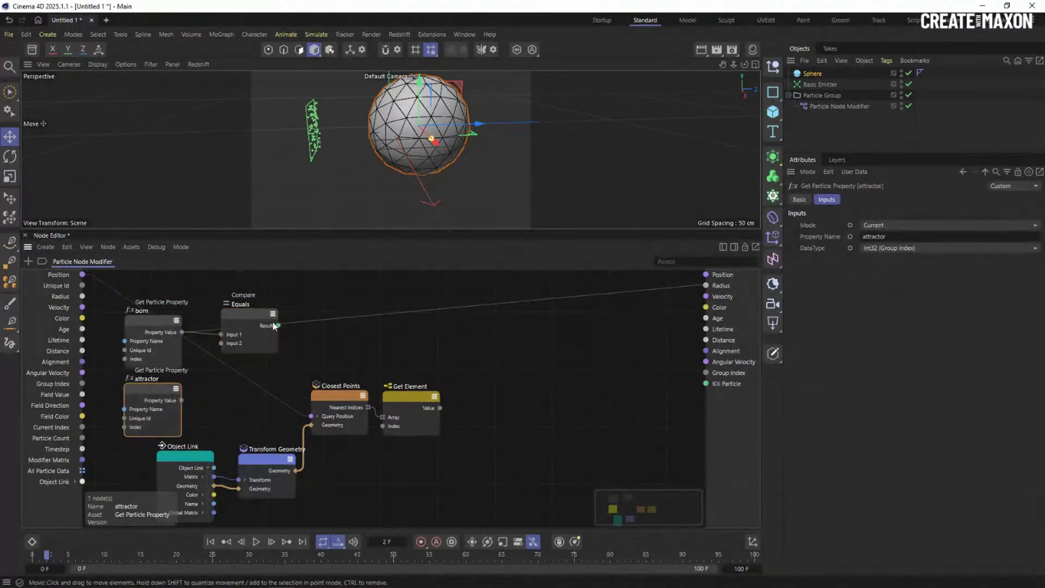
{"action": "left_click", "coordinate": [366, 342]}
Add a Set Custom Particle Property node and place it near the graph's output ports
{"action": "double_click", "coordinate": [479, 342]}
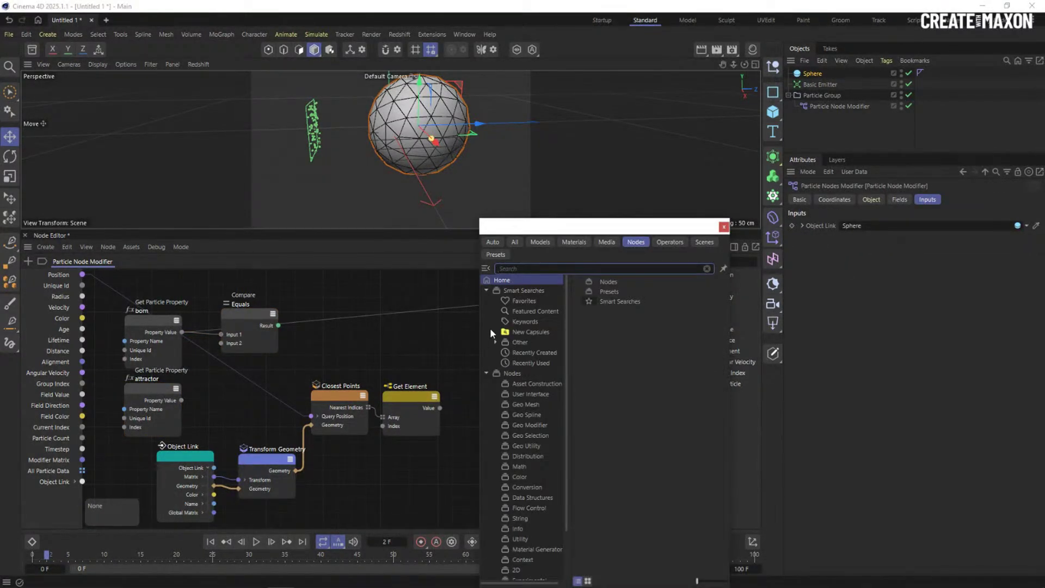
{"action": "type", "text": "set pr"}
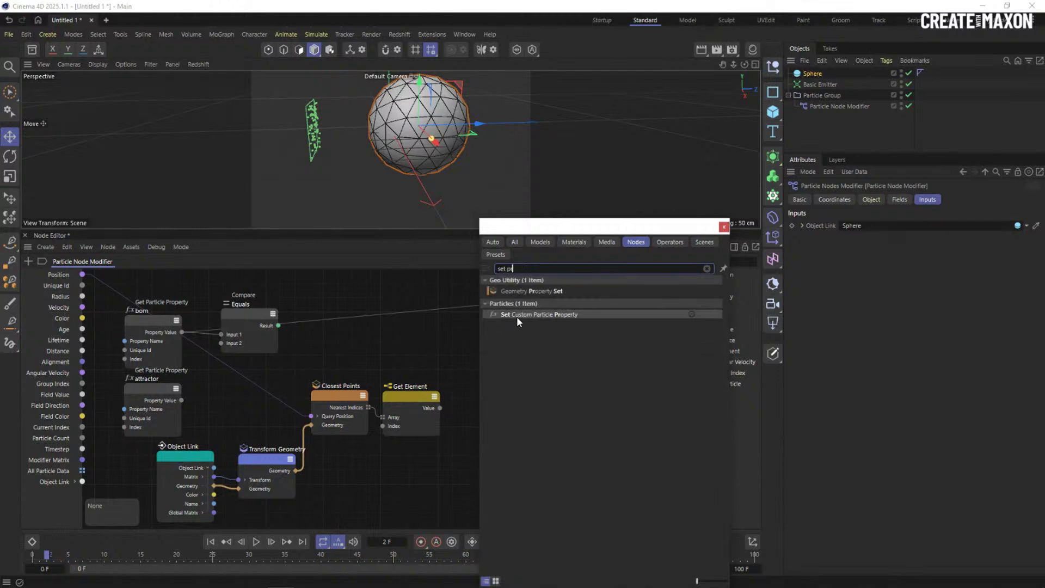
{"action": "double_click", "coordinate": [518, 316]}
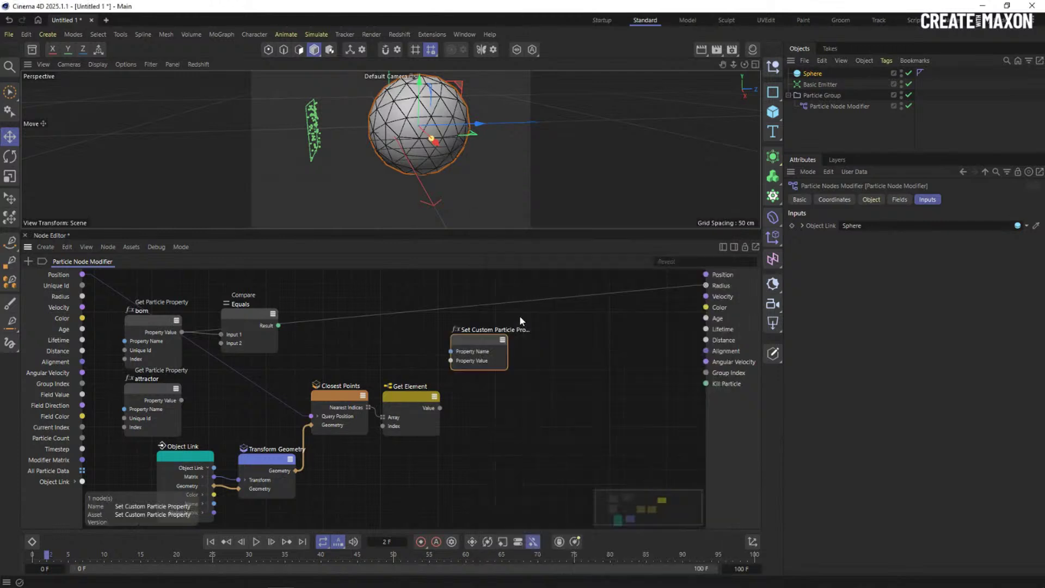
{"action": "left_click_drag", "start_coordinate": [472, 340], "coordinate": [571, 333]}
Copy the attractor property name into the Set Custom Particle Property node and set its DataType to Int32
{"action": "left_click", "coordinate": [158, 387]}
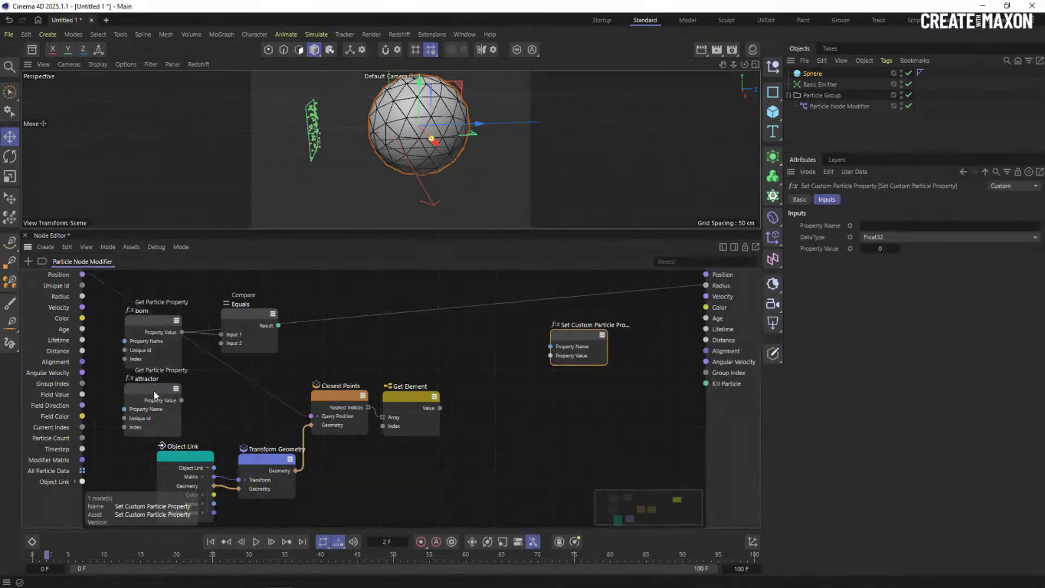
{"action": "double_click", "coordinate": [881, 237]}
{"action": "key", "text": "ctrl+c"}
{"action": "left_click", "coordinate": [599, 353]}
{"action": "left_click", "coordinate": [893, 226]}
{"action": "key", "text": "ctrl+v"}
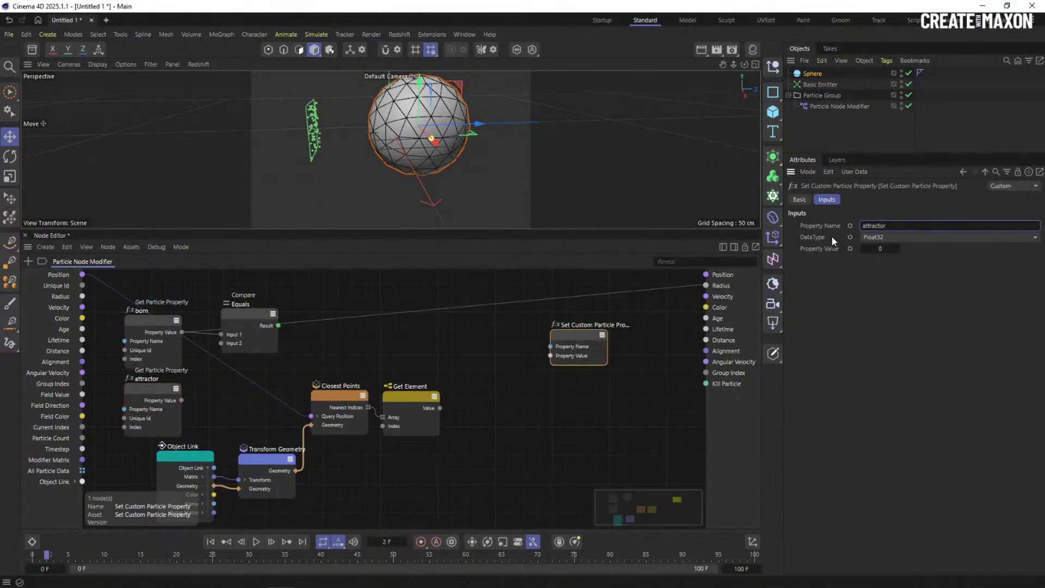
{"action": "left_click", "coordinate": [883, 238]}
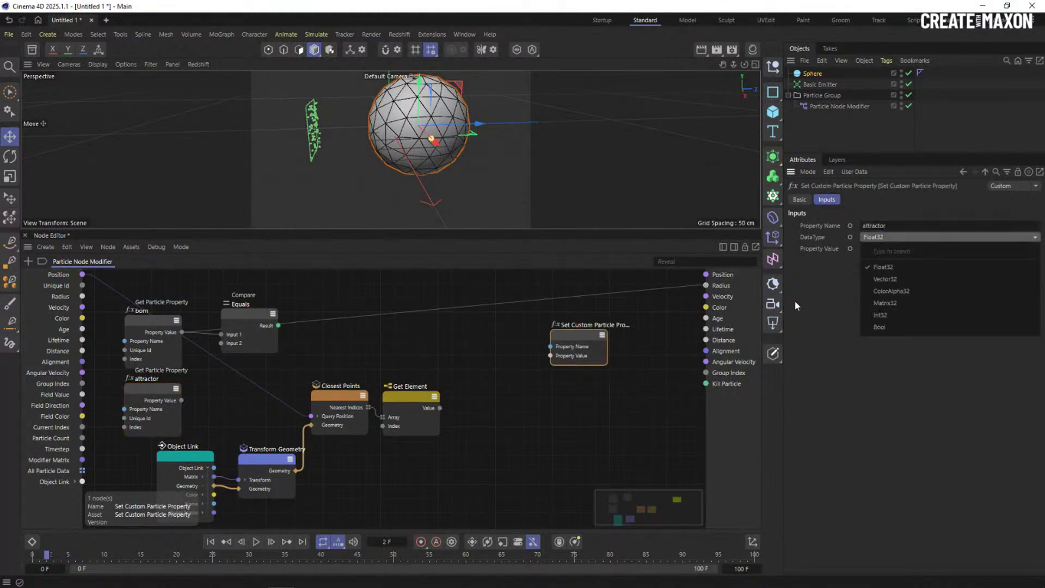
{"action": "left_click", "coordinate": [887, 315]}
Connect the Get Element Value directly to the Set Custom Particle Property's Property Value and space the two nodes apart
{"action": "left_click_drag", "start_coordinate": [395, 430], "coordinate": [552, 356]}
{"action": "left_click_drag", "start_coordinate": [421, 405], "coordinate": [425, 397]}
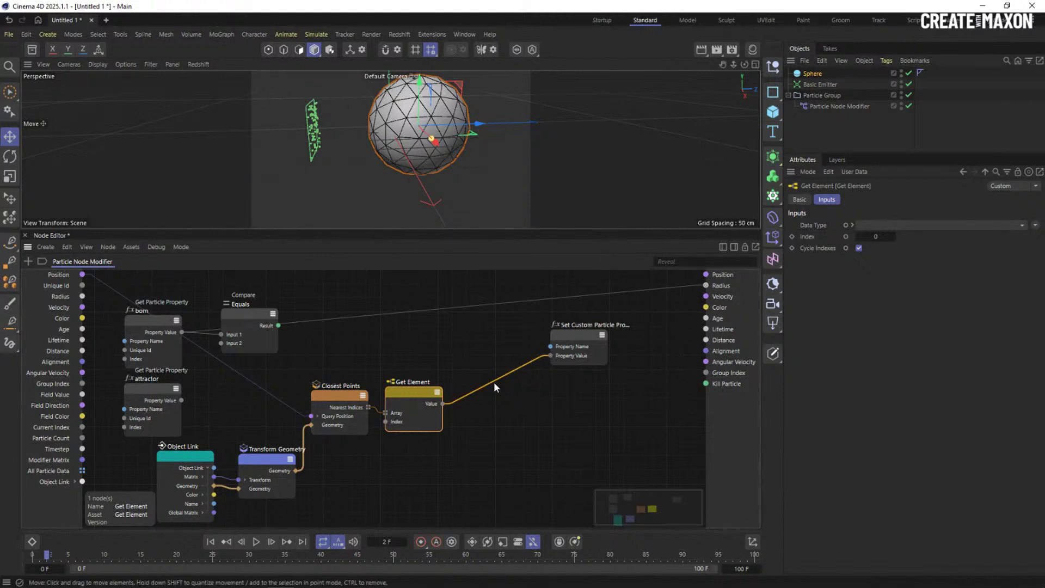
{"action": "left_click_drag", "start_coordinate": [571, 349], "coordinate": [604, 344]}
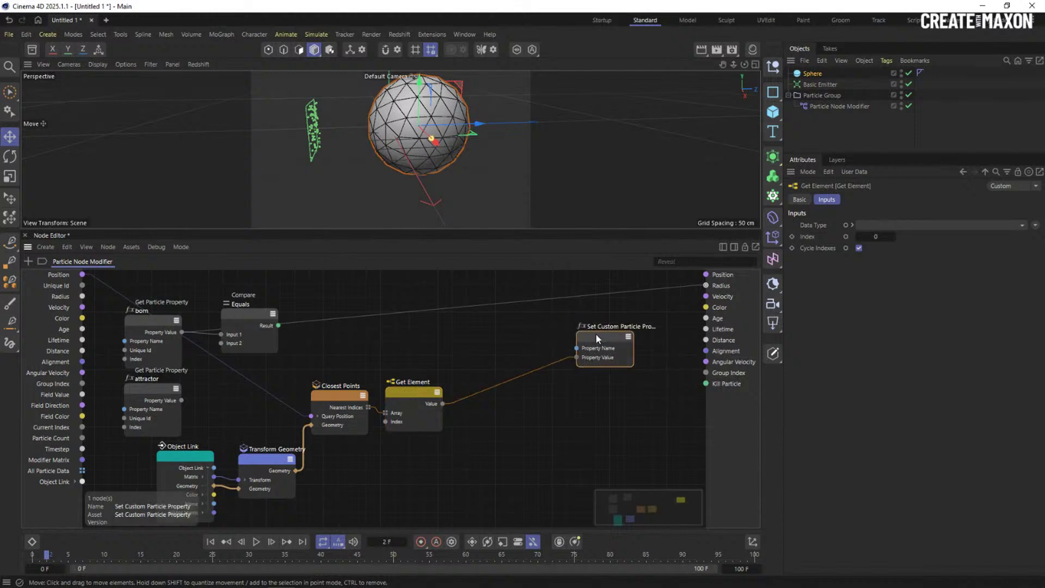
Add an If node beyond the Compare node and connect the Compare Result to its Condition input
{"action": "left_click_drag", "start_coordinate": [245, 311], "coordinate": [227, 302]}
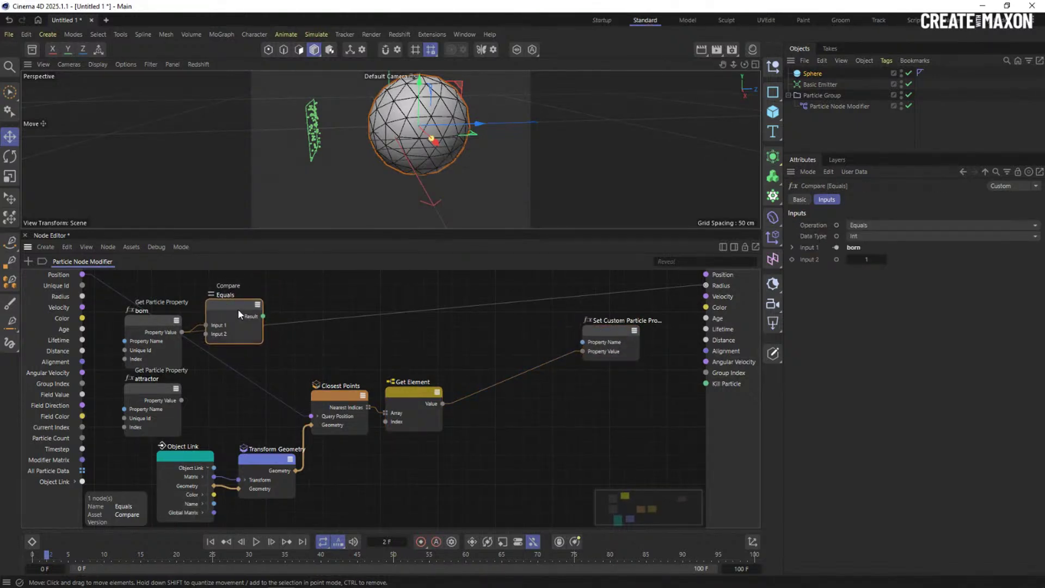
{"action": "double_click", "coordinate": [397, 335]}
{"action": "type", "text": "if"}
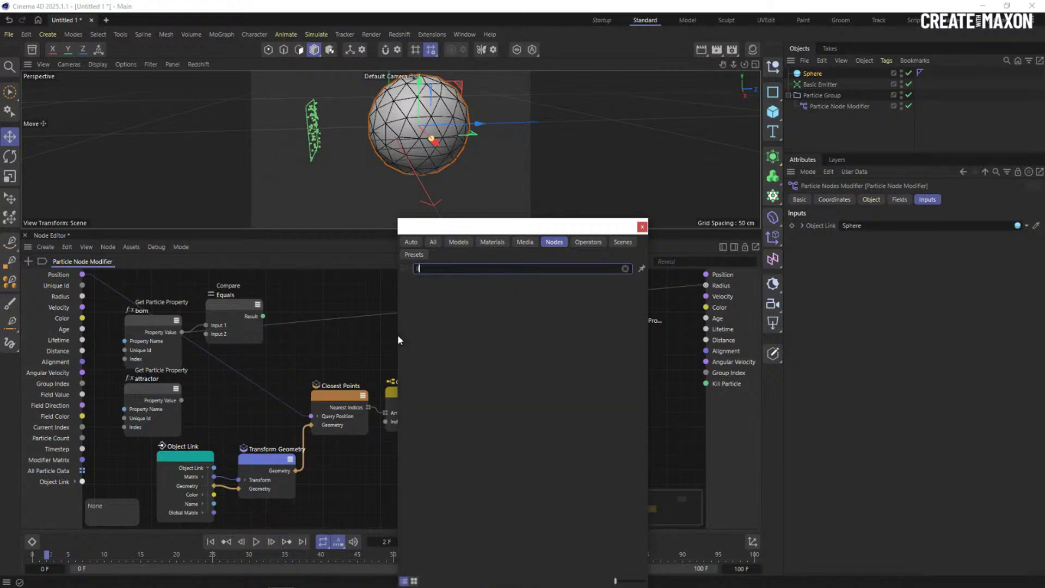
{"action": "left_click", "coordinate": [423, 521]}
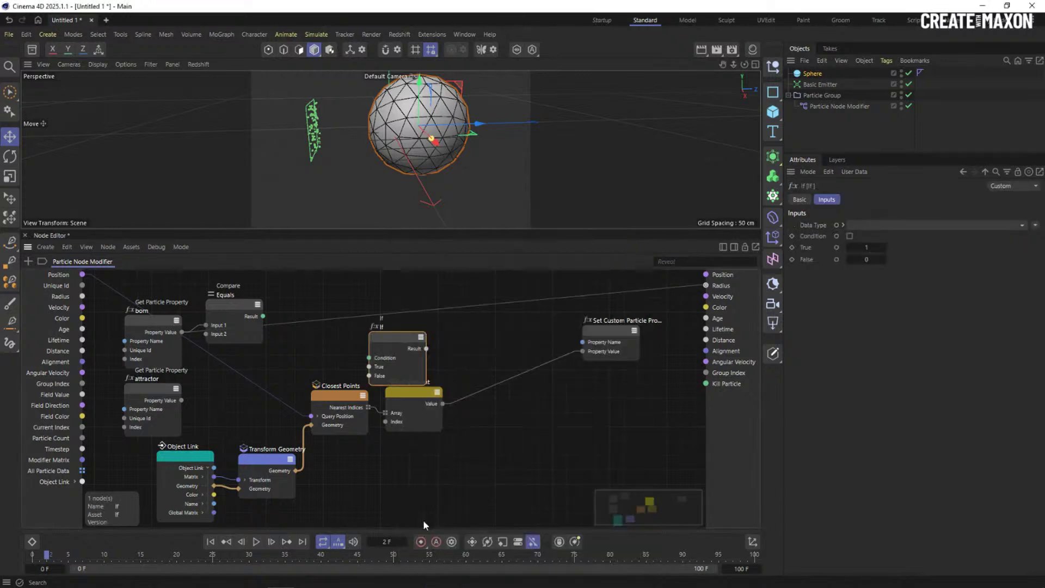
{"action": "left_click_drag", "start_coordinate": [374, 338], "coordinate": [328, 299]}
{"action": "left_click", "coordinate": [260, 316]}
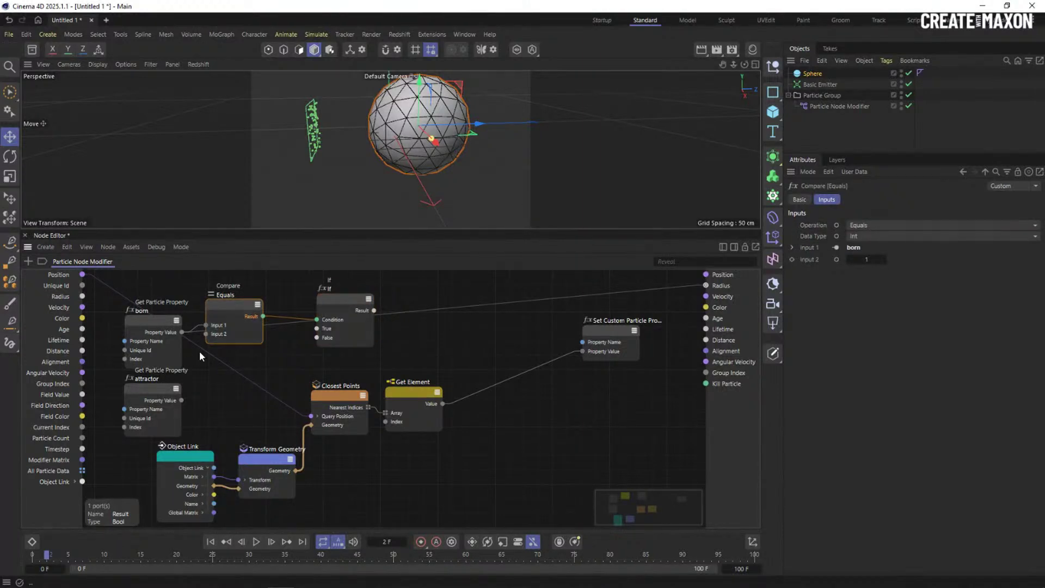
{"action": "left_click_drag", "start_coordinate": [342, 300], "coordinate": [328, 306]}
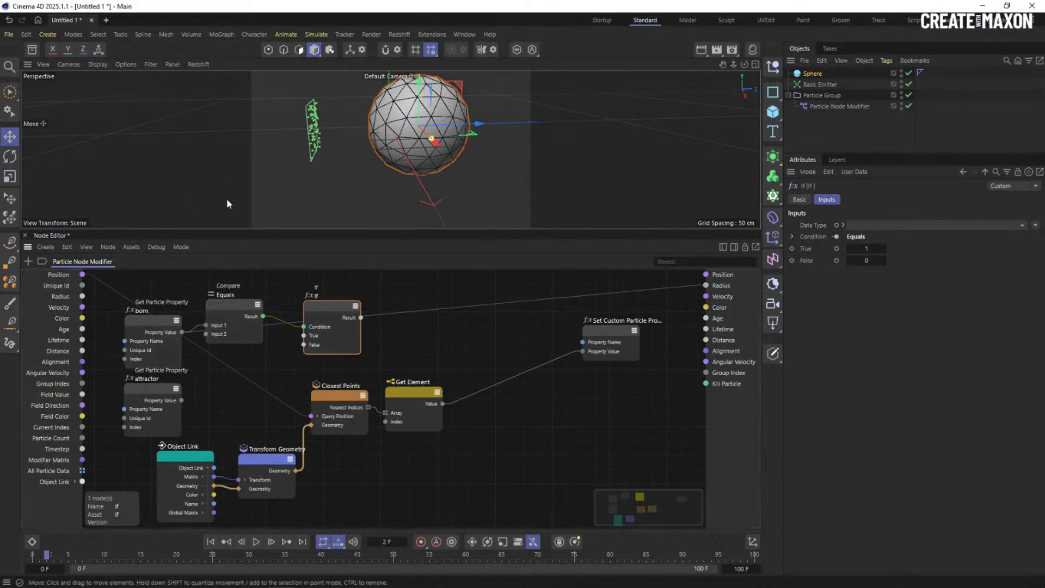
Move the If node above Get Element, connect the Get Element Value to its True input, and set its Data Type to Int
{"action": "left_click_drag", "start_coordinate": [325, 307], "coordinate": [487, 296]}
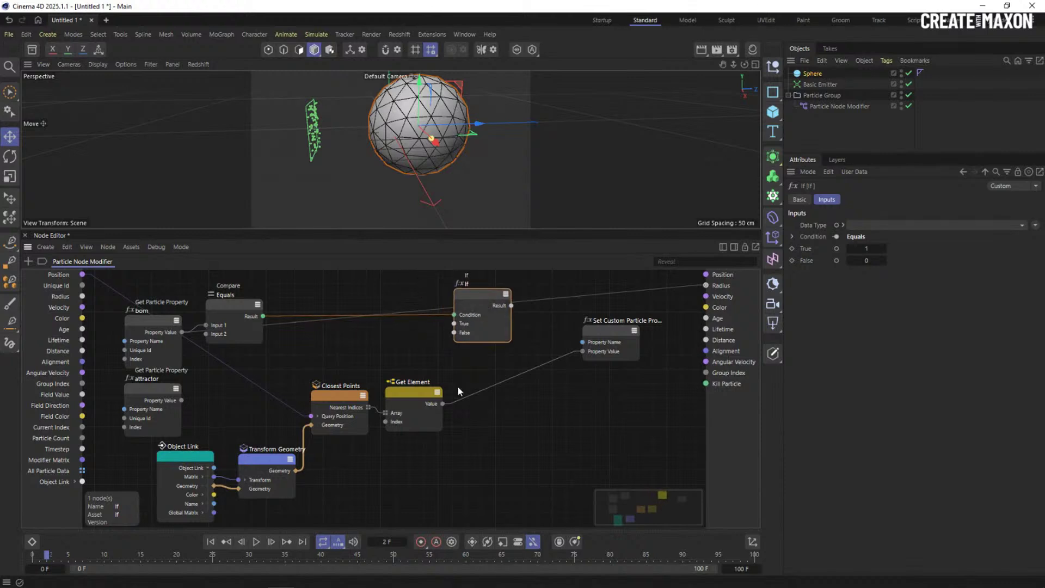
{"action": "left_click_drag", "start_coordinate": [443, 403], "coordinate": [456, 324]}
{"action": "left_click_drag", "start_coordinate": [480, 290], "coordinate": [485, 296]}
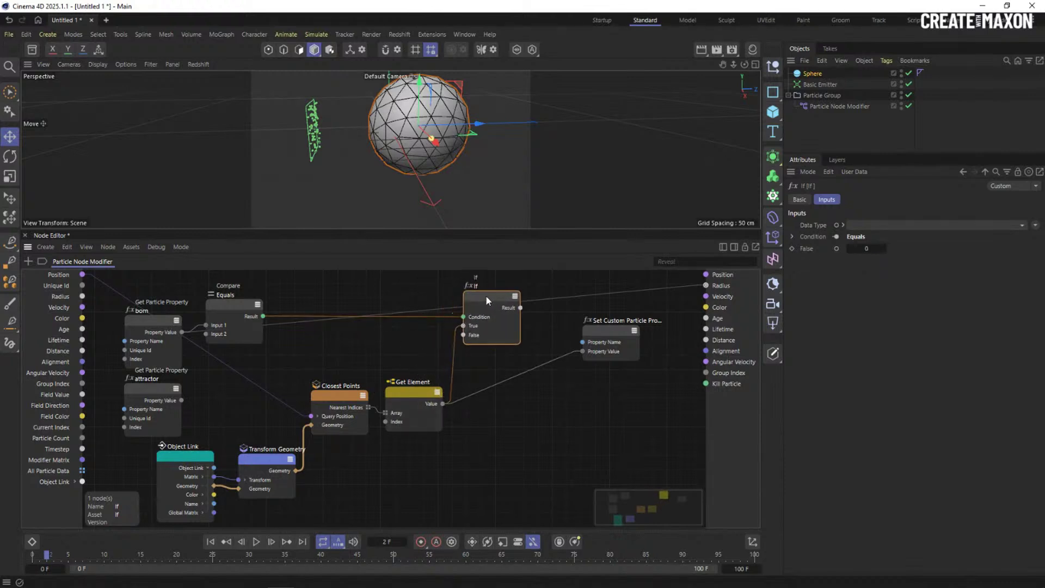
{"action": "left_click", "coordinate": [862, 228]}
{"action": "left_click", "coordinate": [867, 320]}
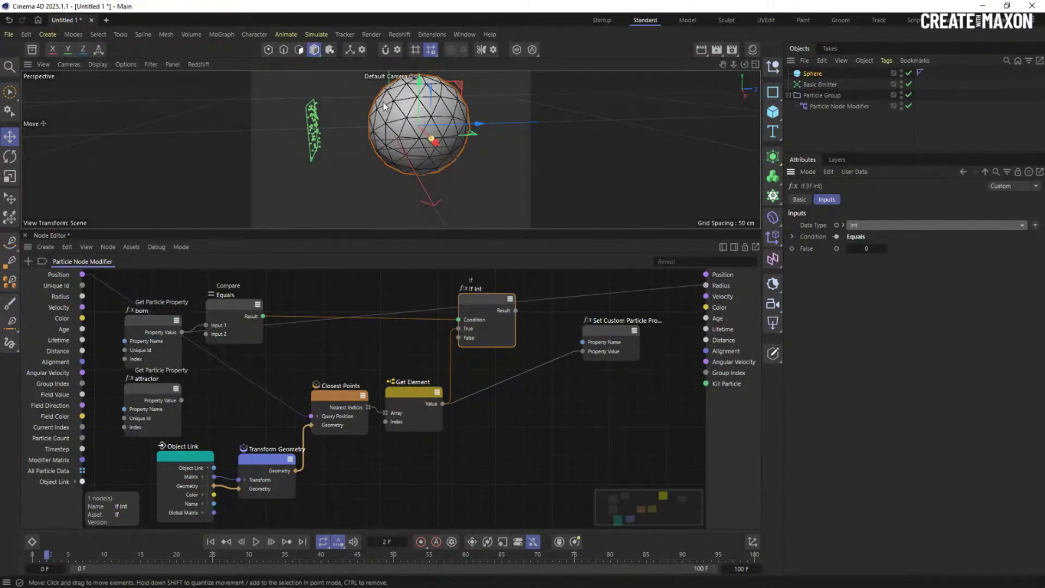
Connect the attractor Property Value to the If node's False input and move the born and attractor nodes up
{"action": "left_click_drag", "start_coordinate": [459, 338], "coordinate": [180, 400]}
{"action": "left_click_drag", "start_coordinate": [146, 322], "coordinate": [144, 306]}
{"action": "left_click_drag", "start_coordinate": [152, 388], "coordinate": [152, 374]}
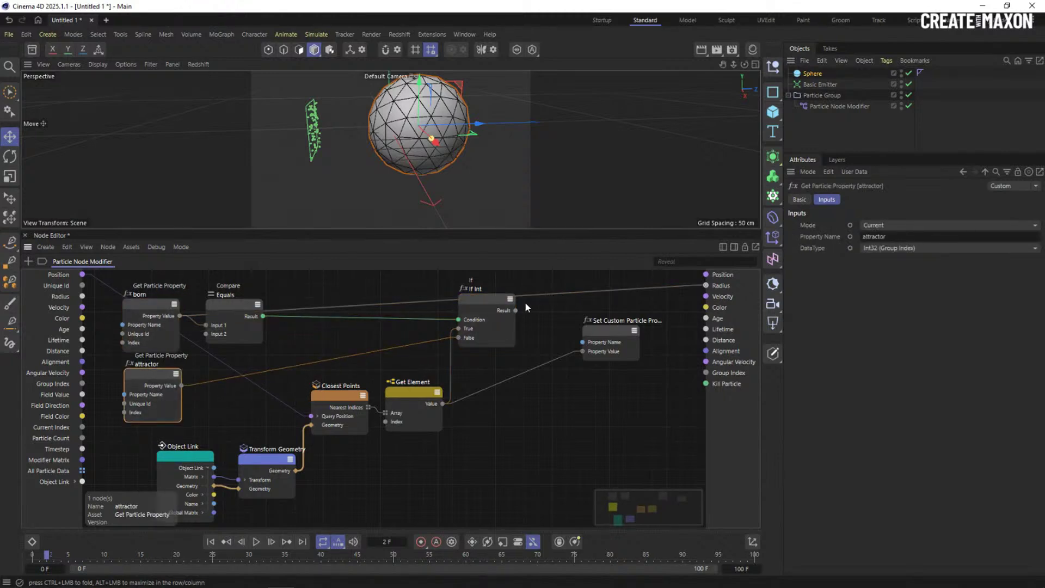
Connect the If Result to the Set Custom Particle Property's Property Value and space the two nodes apart
{"action": "left_click_drag", "start_coordinate": [515, 310], "coordinate": [599, 366]}
{"action": "left_click_drag", "start_coordinate": [476, 298], "coordinate": [481, 328]}
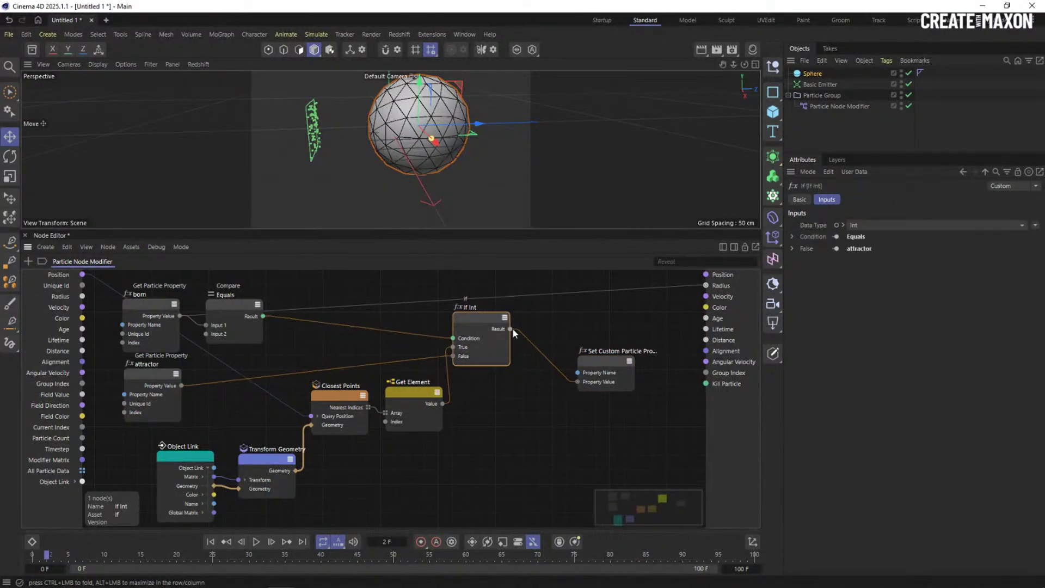
{"action": "scroll", "coordinate": [492, 380], "scroll_direction": "down", "scroll_amount": 3}
{"action": "left_click_drag", "start_coordinate": [502, 364], "coordinate": [609, 330]}
{"action": "left_click_drag", "start_coordinate": [390, 328], "coordinate": [397, 337]}
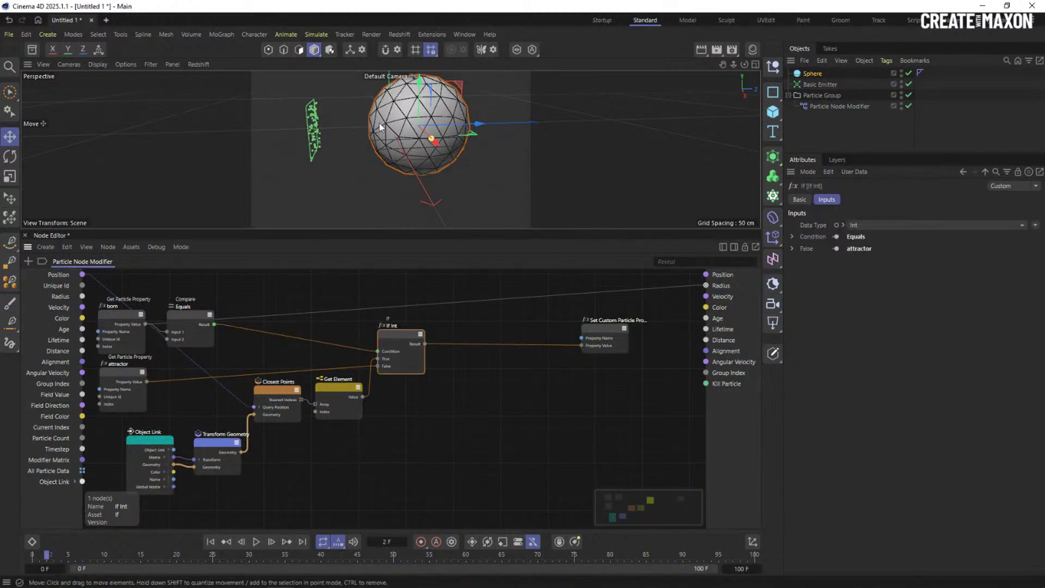
Switch to the Mesh Points Attractor Modifier slide to review the attractor and velocity diagrams, and return to the Cinema 4D graph
{"action": "key", "text": "alt+Tab"}
{"action": "left_click", "coordinate": [514, 247]}
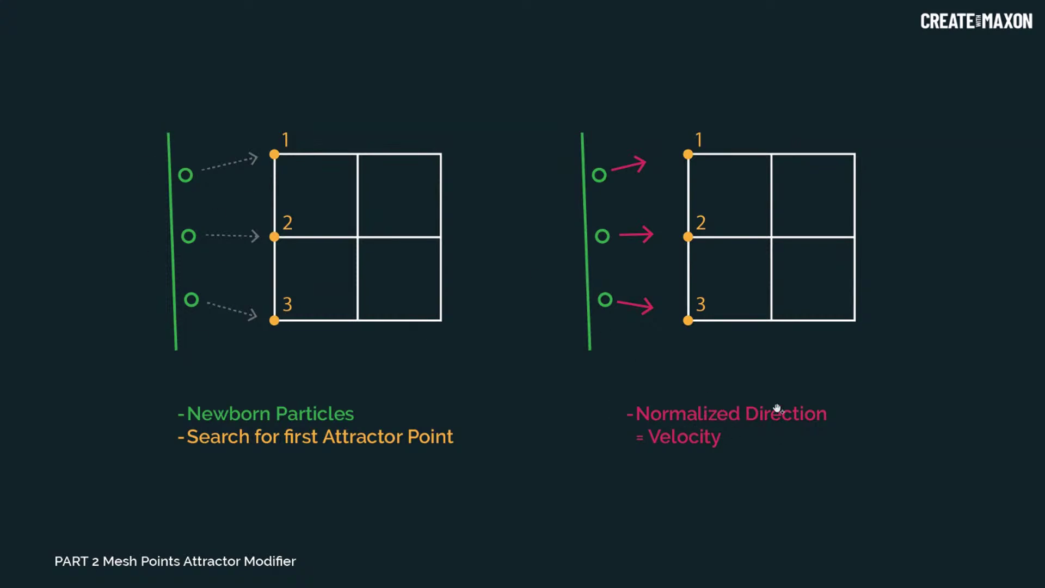
{"action": "key", "text": "alt+Tab"}
{"action": "left_click", "coordinate": [514, 246]}
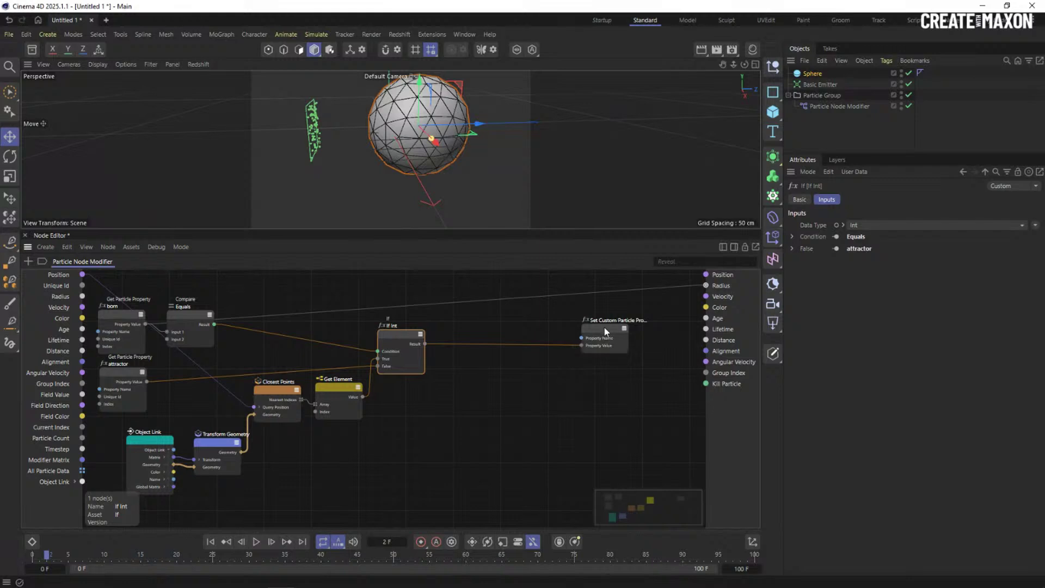
Move the Set Custom Particle Property node farther from the If node to free up space in the graph
{"action": "left_click_drag", "start_coordinate": [605, 327], "coordinate": [626, 326]}
{"action": "scroll", "coordinate": [553, 377], "scroll_direction": "down", "scroll_amount": 2}
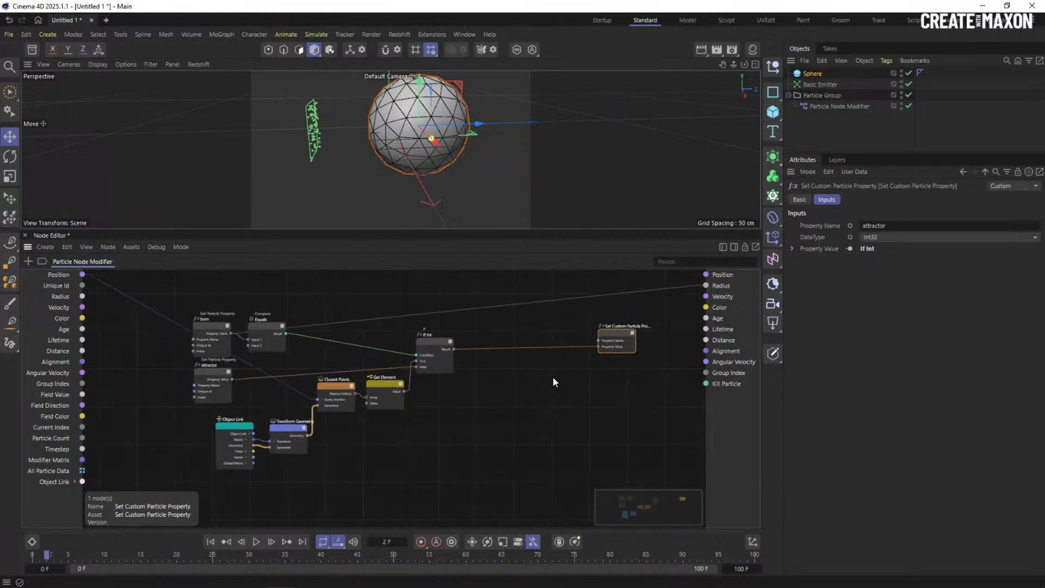
{"action": "left_click", "coordinate": [427, 352]}
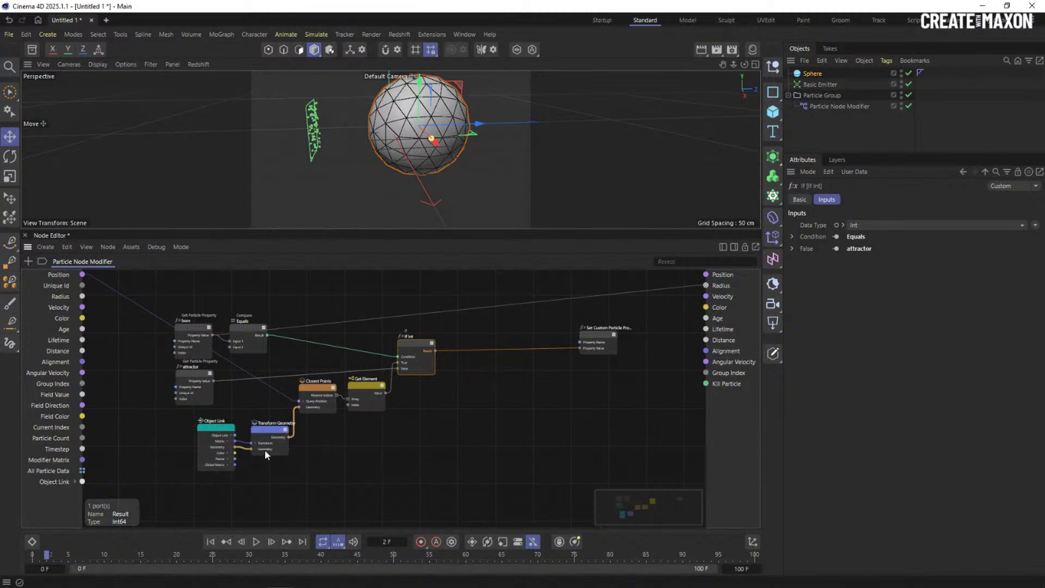
Add a Geometry Property Get (Positions) node below the Get Element node and feed it the Transform Geometry node's Geometry output
{"action": "scroll", "coordinate": [229, 446], "scroll_direction": "up", "scroll_amount": 4}
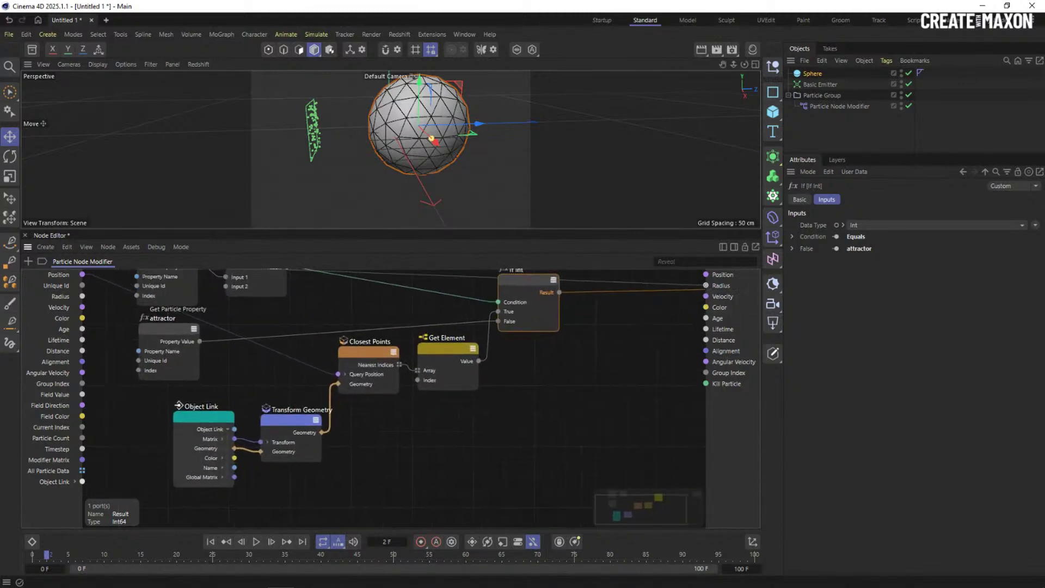
{"action": "middle_click_drag", "start_coordinate": [525, 389], "coordinate": [505, 396]}
{"action": "double_click", "coordinate": [458, 433]}
{"action": "type", "text": "get po"}
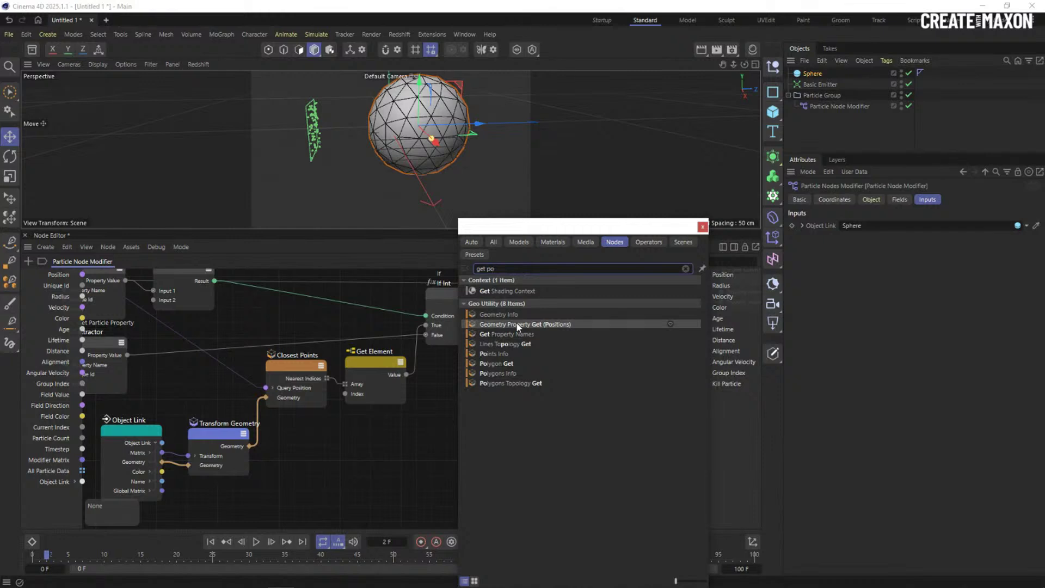
{"action": "double_click", "coordinate": [553, 324]}
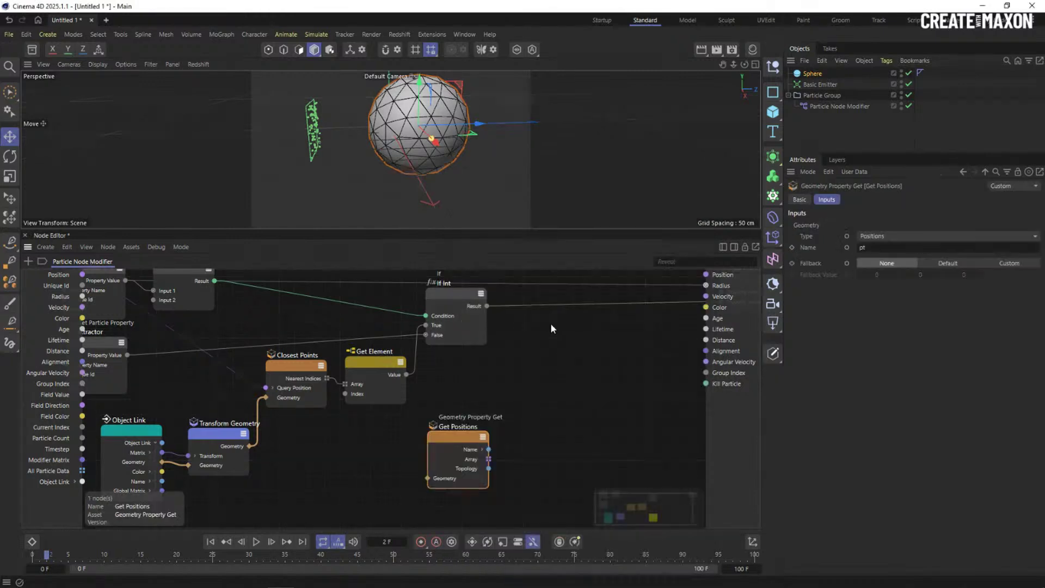
{"action": "left_click_drag", "start_coordinate": [462, 437], "coordinate": [400, 444]}
{"action": "left_click_drag", "start_coordinate": [258, 456], "coordinate": [410, 465]}
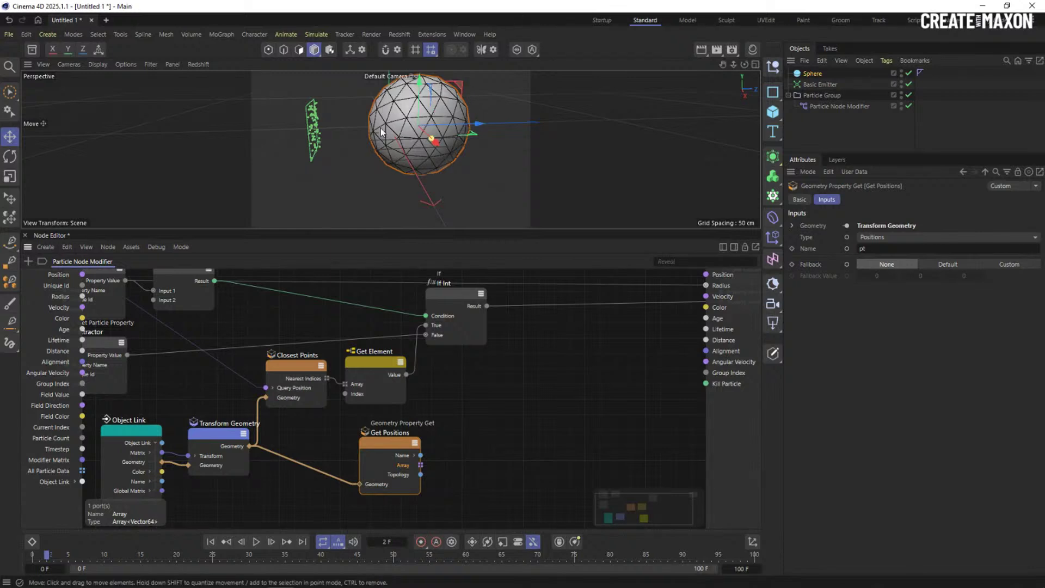
Add a second Get Element node and connect the Get Positions Array output to its Array input
{"action": "scroll", "coordinate": [478, 380], "scroll_direction": "down", "scroll_amount": 2}
{"action": "double_click", "coordinate": [467, 421]}
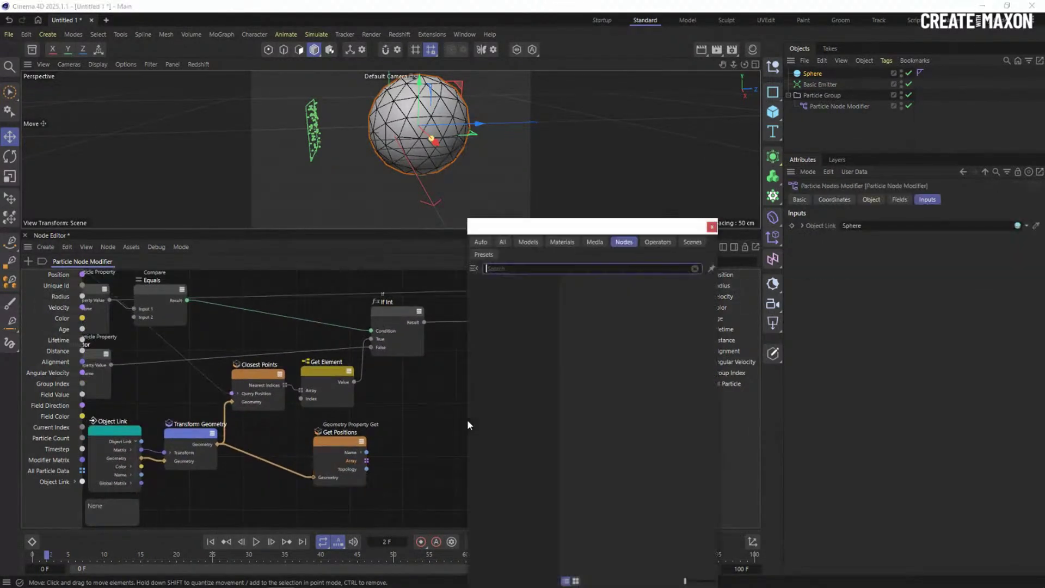
{"action": "type", "text": "get el"}
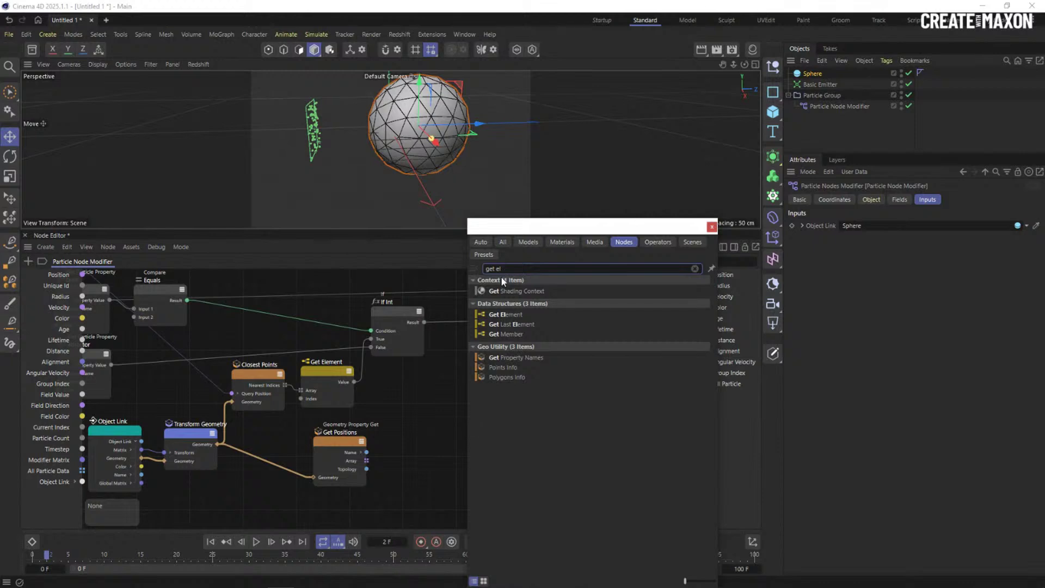
{"action": "double_click", "coordinate": [506, 314]}
{"action": "left_click_drag", "start_coordinate": [366, 461], "coordinate": [477, 416]}
{"action": "left_click_drag", "start_coordinate": [475, 399], "coordinate": [487, 393]}
Connect the If node's Result to the Index input of the new Get Element node
{"action": "mouse_move", "coordinate": [419, 327]}
{"action": "middle_mouse_down"}
{"action": "mouse_move", "coordinate": [407, 333]}
{"action": "mouse_move", "coordinate": [419, 332]}
{"action": "middle_mouse_up"}
{"action": "left_click", "coordinate": [403, 327]}
{"action": "left_click_drag", "start_coordinate": [447, 325], "coordinate": [513, 402]}
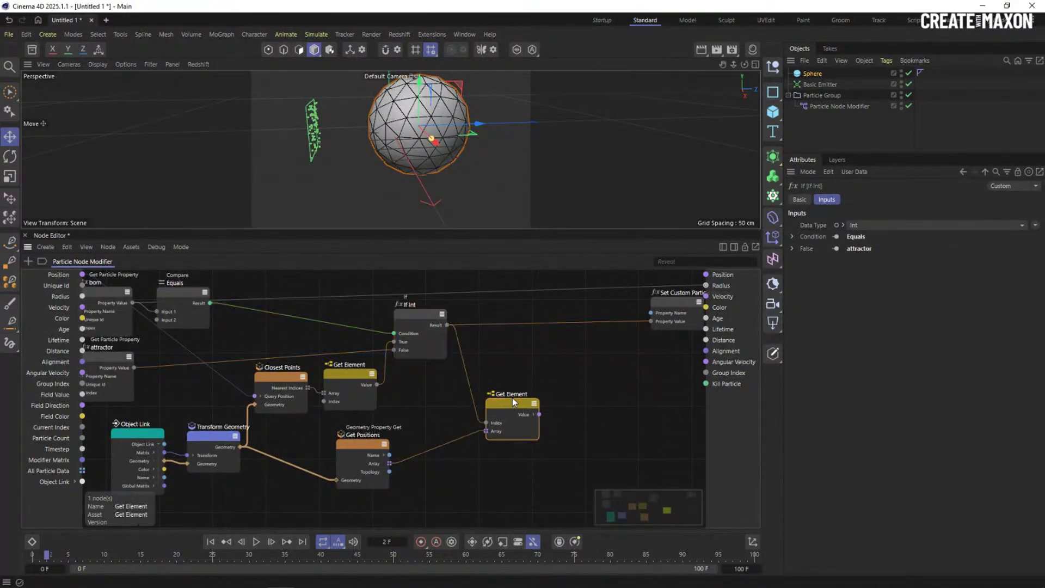
Add an Arithmetic (Subtract - Minus) node beyond the second Get Element node
{"action": "scroll", "coordinate": [515, 382], "scroll_direction": "down", "scroll_amount": 3}
{"action": "middle_click_drag", "start_coordinate": [564, 357], "coordinate": [531, 370]}
{"action": "middle_click_drag", "start_coordinate": [308, 300], "coordinate": [259, 305]}
{"action": "double_click", "coordinate": [505, 397]}
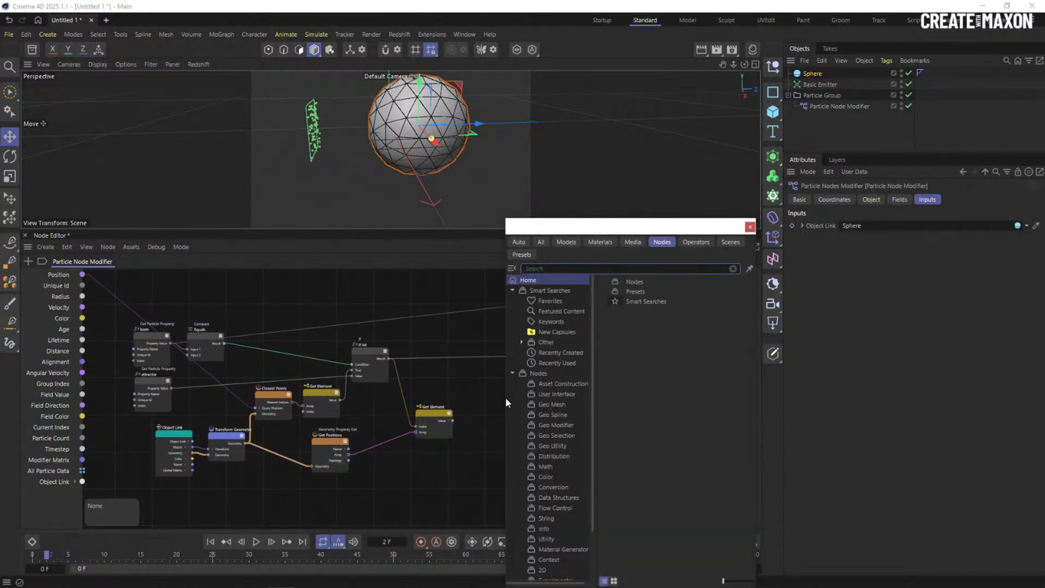
{"action": "type", "text": "subt"}
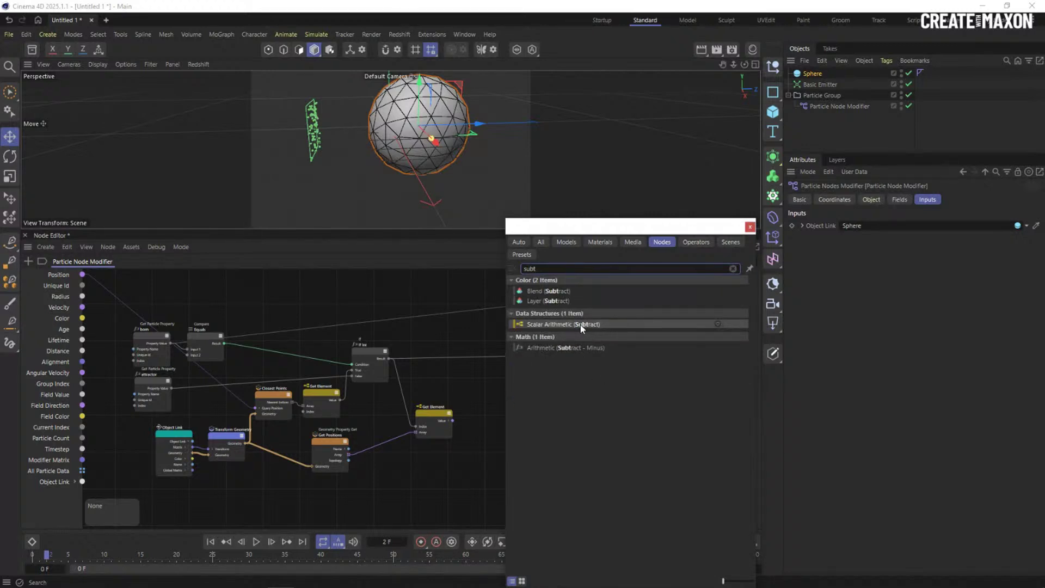
{"action": "left_click", "coordinate": [567, 338]}
{"action": "left_click", "coordinate": [515, 335]}
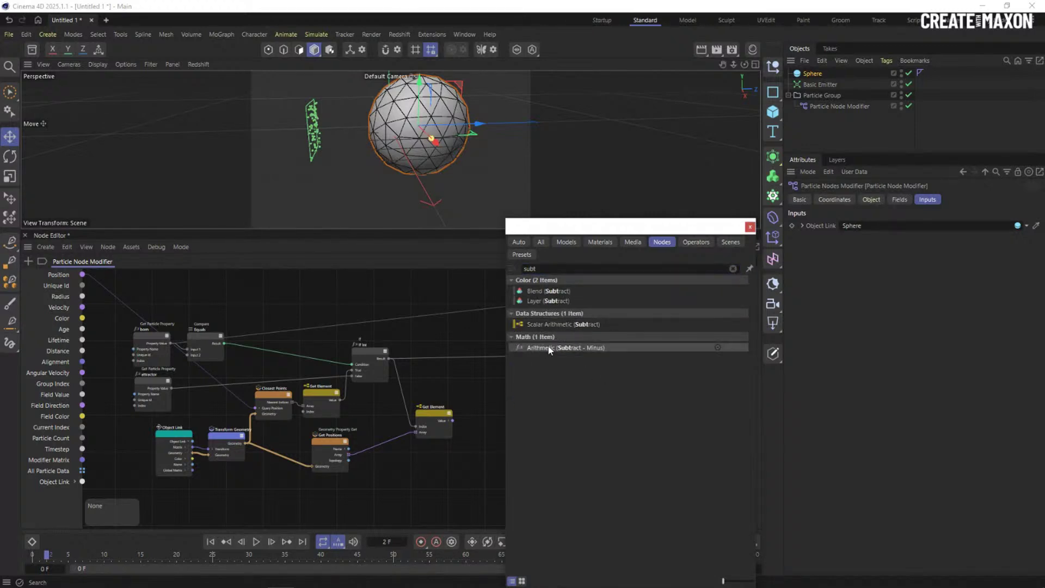
{"action": "double_click", "coordinate": [548, 346]}
Keep the Arithmetic node's Operation on Subtract and set its Data Type to Vector
{"action": "scroll", "coordinate": [483, 392], "scroll_direction": "up", "scroll_amount": 3}
{"action": "left_click", "coordinate": [889, 224]}
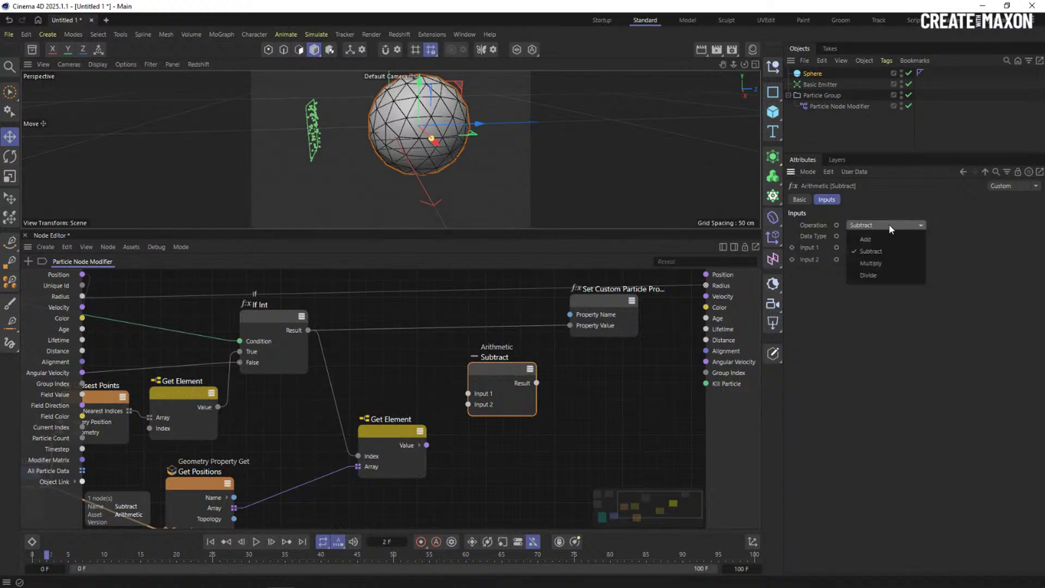
{"action": "left_click", "coordinate": [805, 306]}
{"action": "left_click", "coordinate": [869, 236]}
{"action": "left_click", "coordinate": [860, 325]}
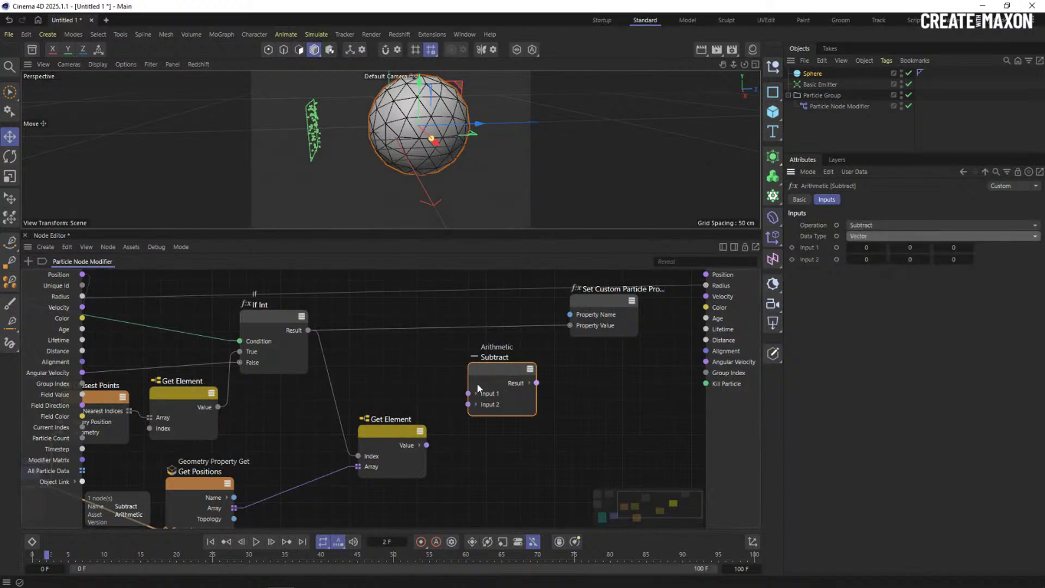
Connect the second Get Element's Value to Subtract Input 1 and the particle Position to Input 2, and move Set Custom Particle Property up
{"action": "left_click_drag", "start_coordinate": [426, 445], "coordinate": [469, 393]}
{"action": "scroll", "coordinate": [414, 403], "scroll_direction": "down", "scroll_amount": 2}
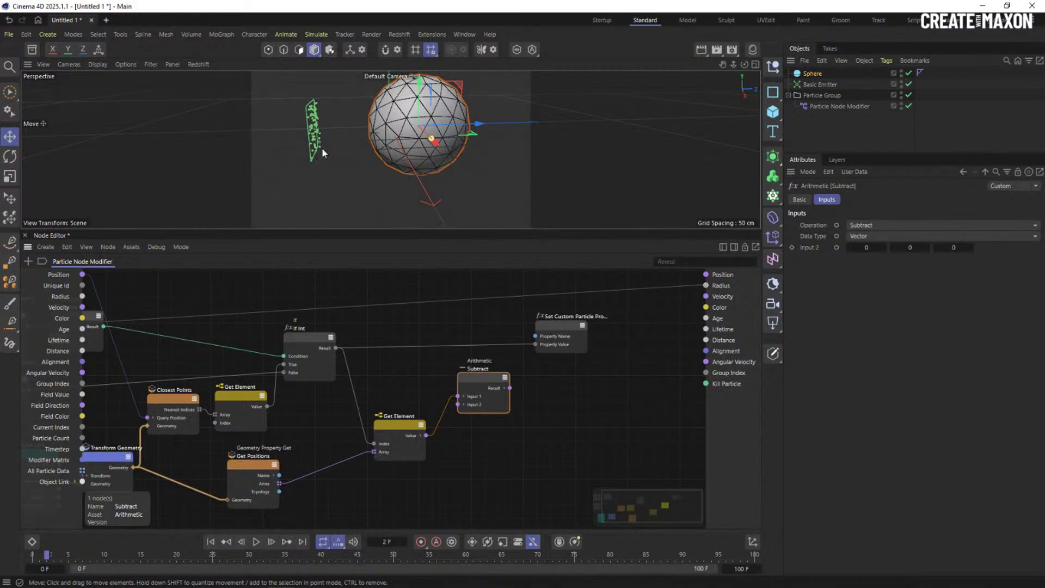
{"action": "left_click_drag", "start_coordinate": [82, 274], "coordinate": [458, 404]}
{"action": "middle_click_drag", "start_coordinate": [593, 425], "coordinate": [560, 432]}
{"action": "left_click_drag", "start_coordinate": [520, 337], "coordinate": [519, 324]}
Add a Scale node, connect the Subtract Result to its Input 1, and set its Data Type to Vector
{"action": "double_click", "coordinate": [543, 403]}
{"action": "type", "text": "scale"}
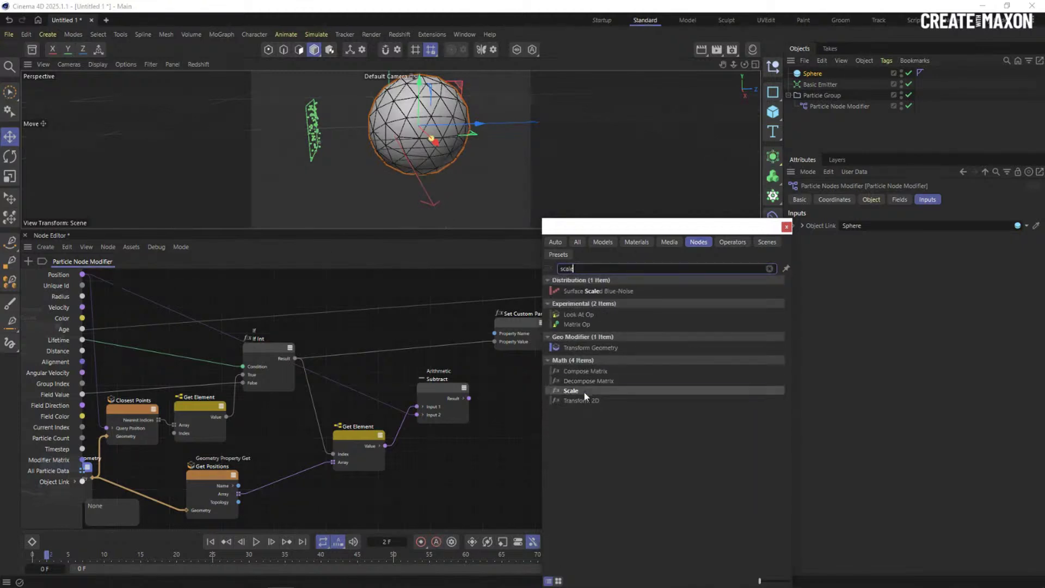
{"action": "left_click", "coordinate": [571, 391]}
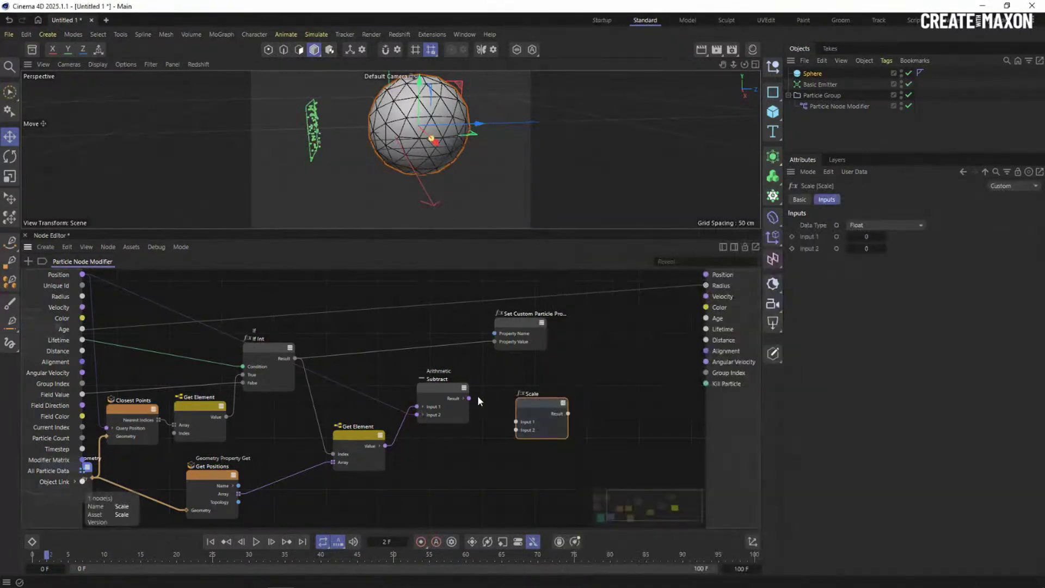
{"action": "left_click_drag", "start_coordinate": [469, 398], "coordinate": [495, 408]}
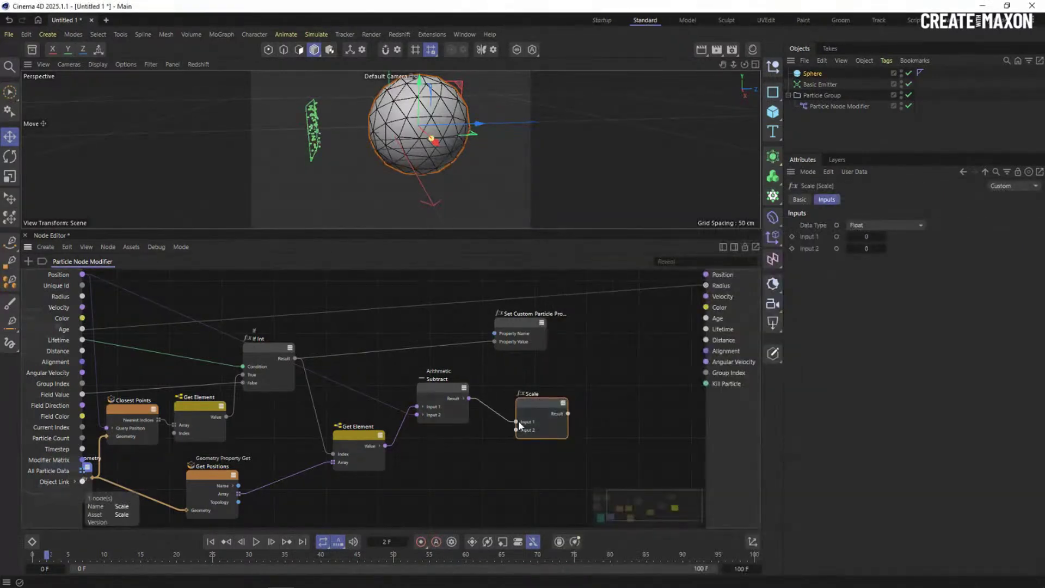
{"action": "left_click", "coordinate": [888, 224]}
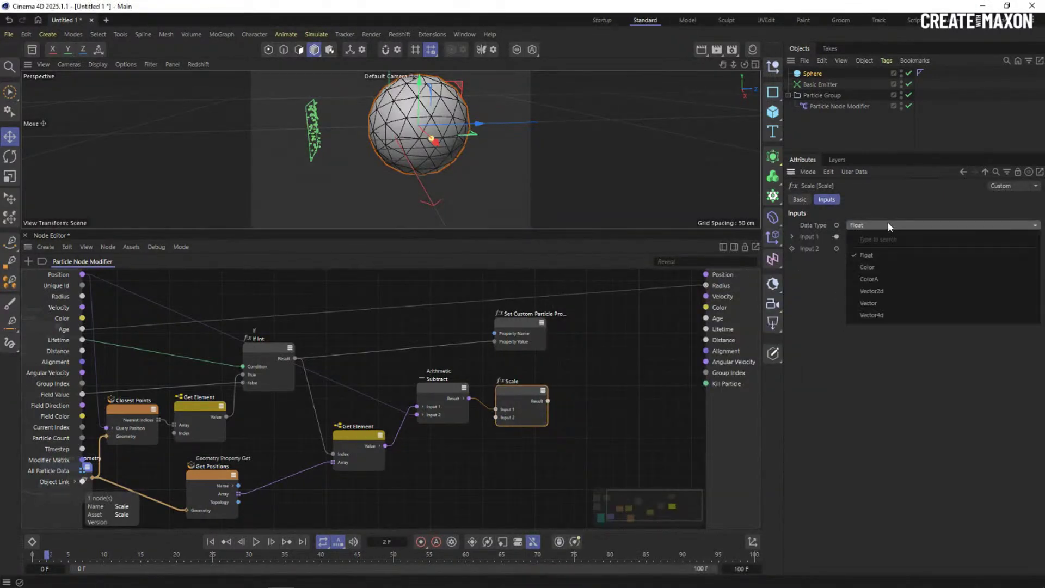
{"action": "left_click", "coordinate": [868, 303]}
Expose the Scale node's Input 2 as a modifier input and rename it Strength
{"action": "left_click_drag", "start_coordinate": [496, 418], "coordinate": [482, 461]}
{"action": "left_click", "coordinate": [505, 473]}
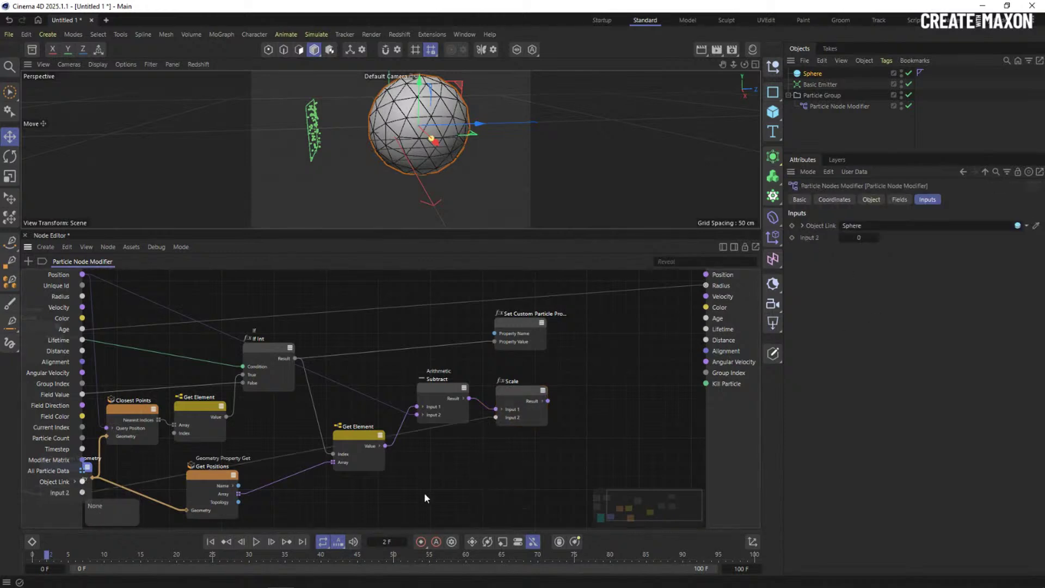
{"action": "double_click", "coordinate": [59, 493]}
{"action": "type", "text": "St"}
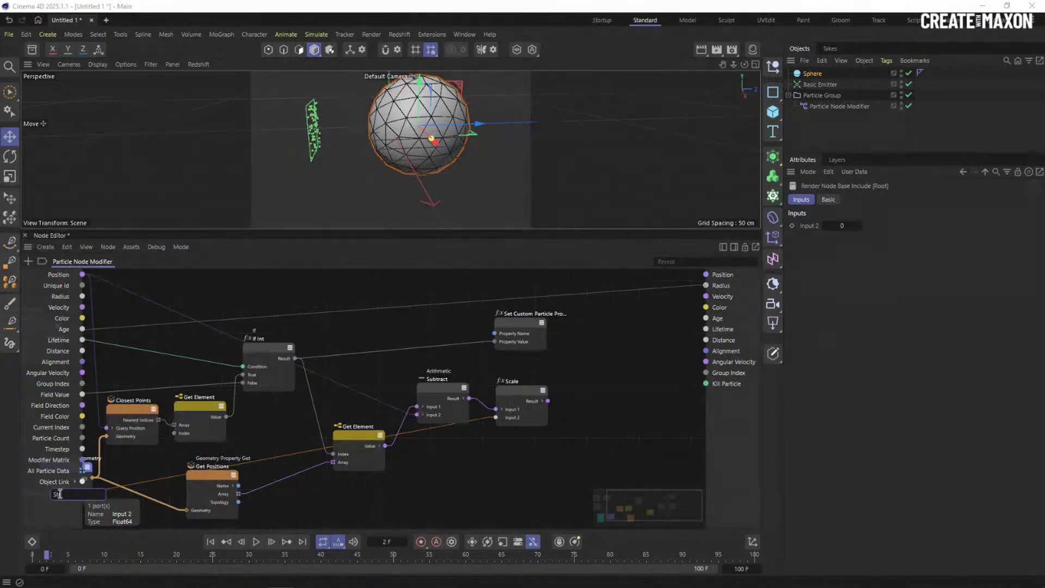
{"action": "type", "text": "rength"}
{"action": "key", "text": "Return"}
Place the Strength input as a node below Subtract, feeding the Scale node's Input 2
{"action": "left_click_drag", "start_coordinate": [68, 494], "coordinate": [222, 489]}
{"action": "left_click_drag", "start_coordinate": [459, 454], "coordinate": [461, 460]}
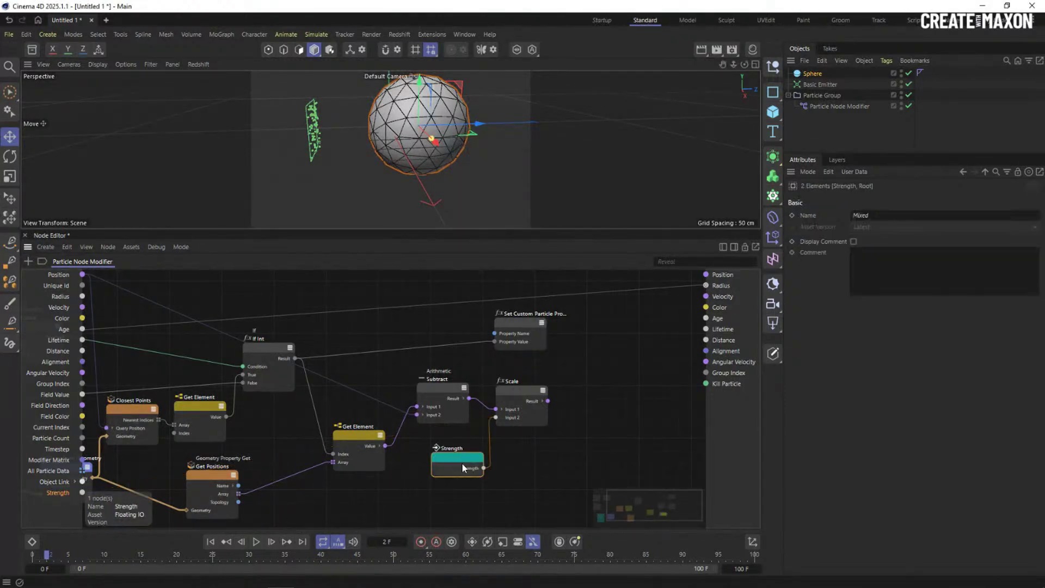
{"action": "left_click", "coordinate": [522, 388]}
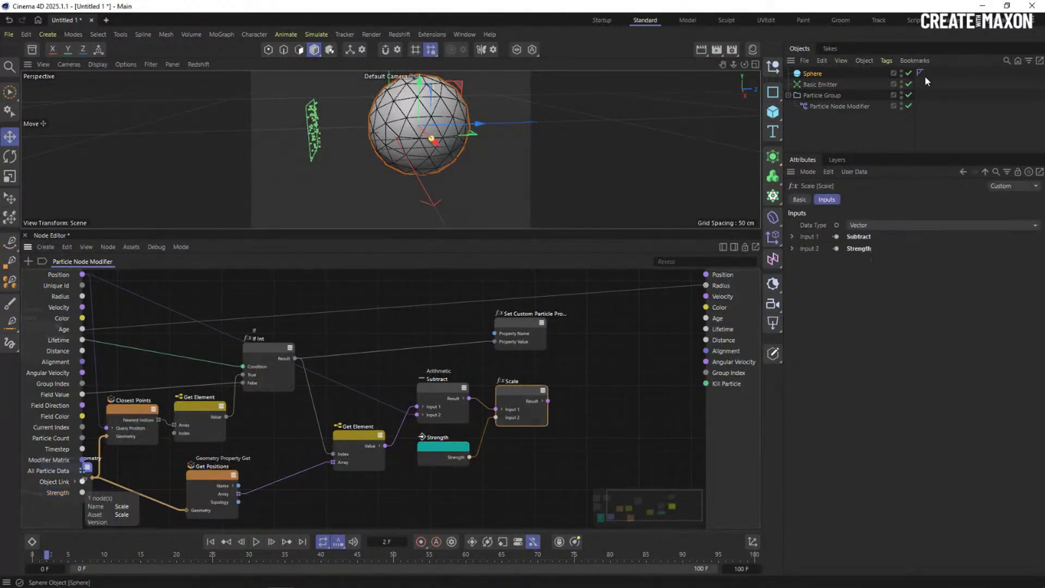
Set the Particle Node Modifier's Strength to 30 and connect the Scale Result to the Velocity output
{"action": "left_click", "coordinate": [839, 106]}
{"action": "left_click", "coordinate": [858, 236]}
{"action": "type", "text": "30"}
{"action": "left_click_drag", "start_coordinate": [548, 403], "coordinate": [708, 302]}
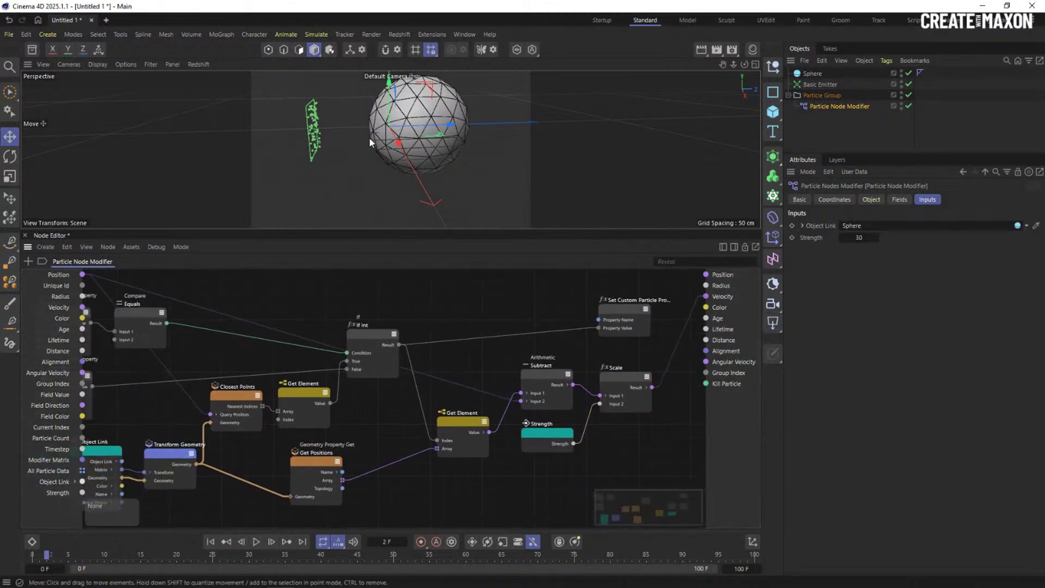
Play the particle simulation from the first frame to check the attraction, stop it, and rewind
{"action": "scroll", "coordinate": [369, 137], "scroll_direction": "up", "scroll_amount": 6}
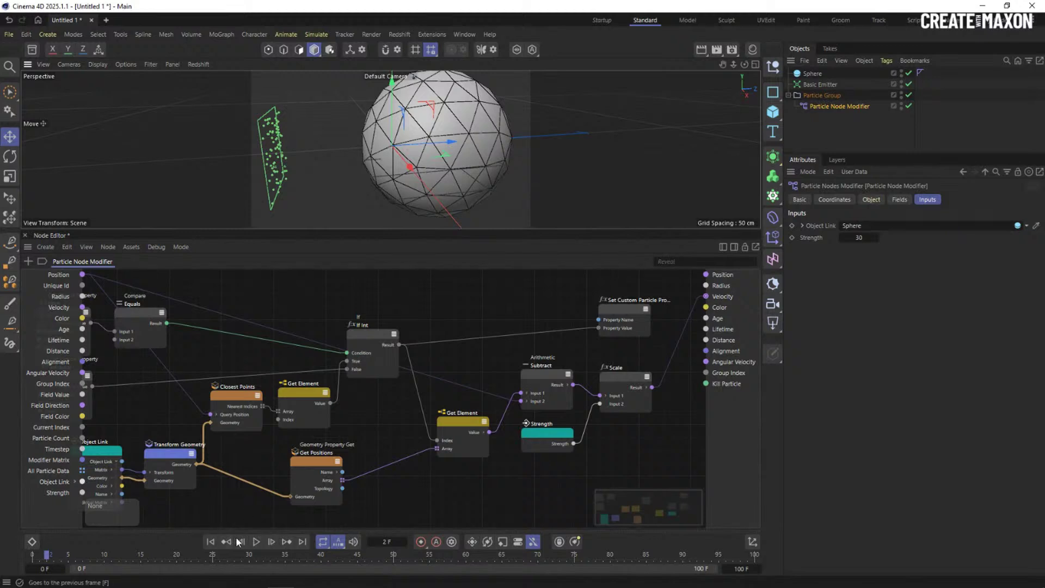
{"action": "left_click", "coordinate": [211, 543]}
{"action": "left_click", "coordinate": [256, 545]}
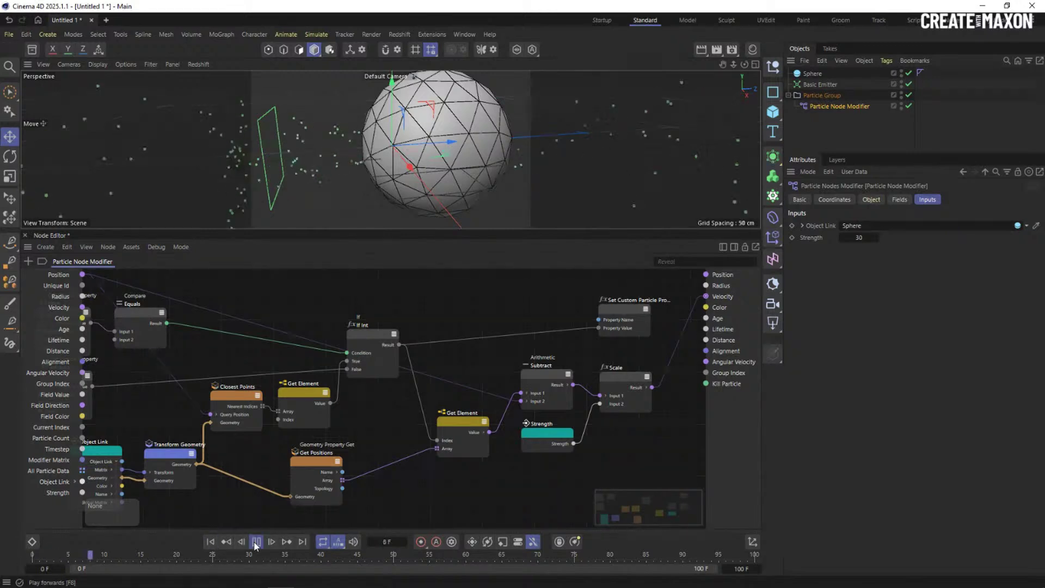
{"action": "left_click", "coordinate": [256, 543]}
{"action": "left_click", "coordinate": [211, 542]}
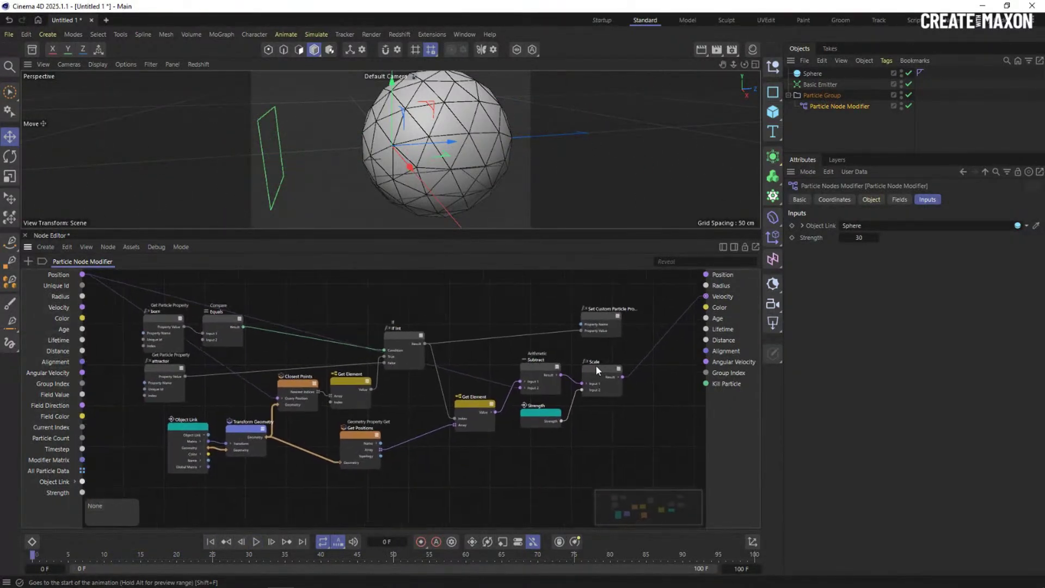
Set the Particle Node Modifier's Strength to 1 and play the simulation to test it
{"action": "left_click", "coordinate": [597, 370]}
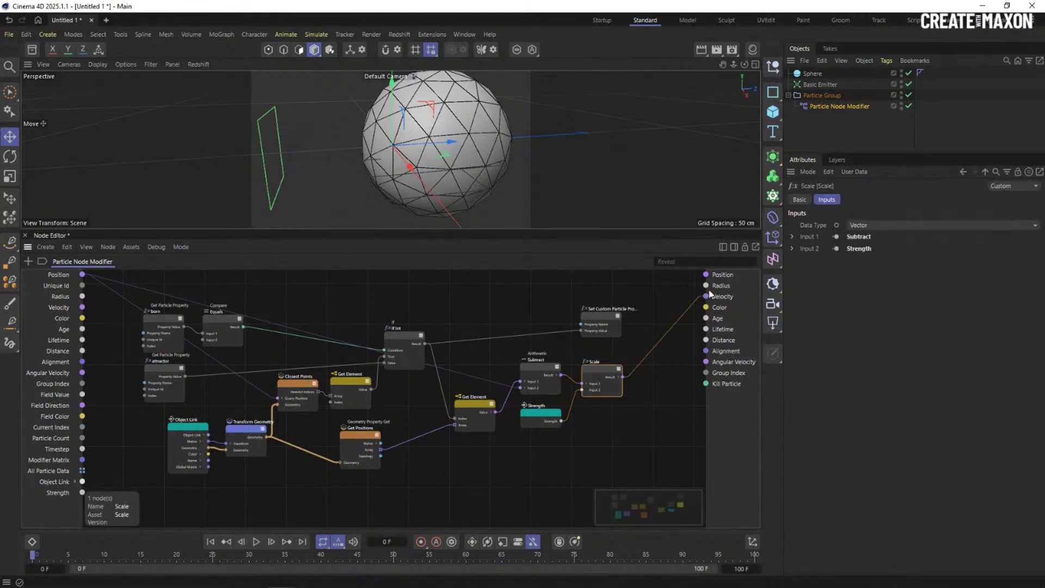
{"action": "left_click", "coordinate": [838, 106]}
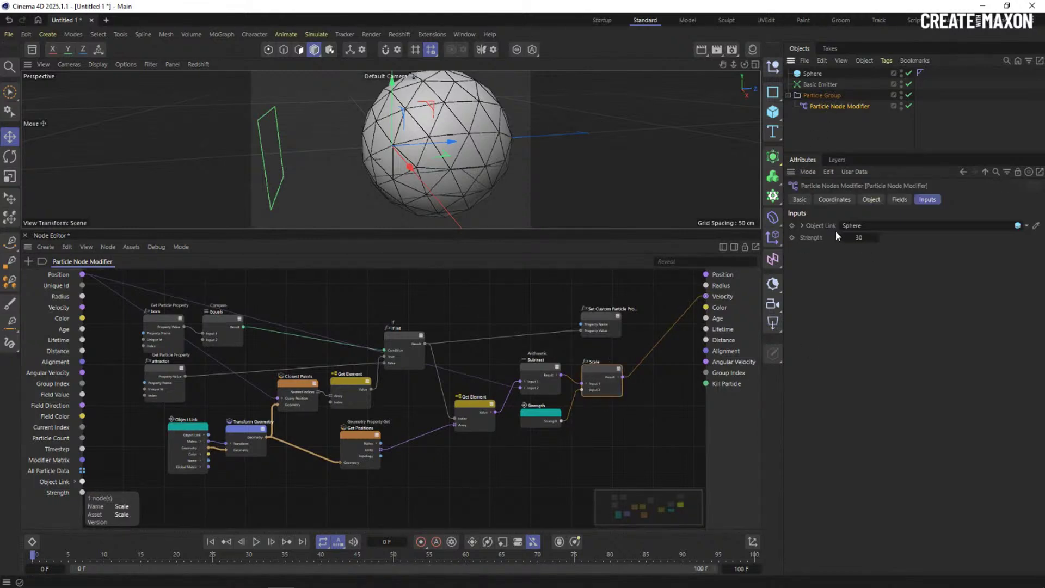
{"action": "left_click", "coordinate": [479, 479]}
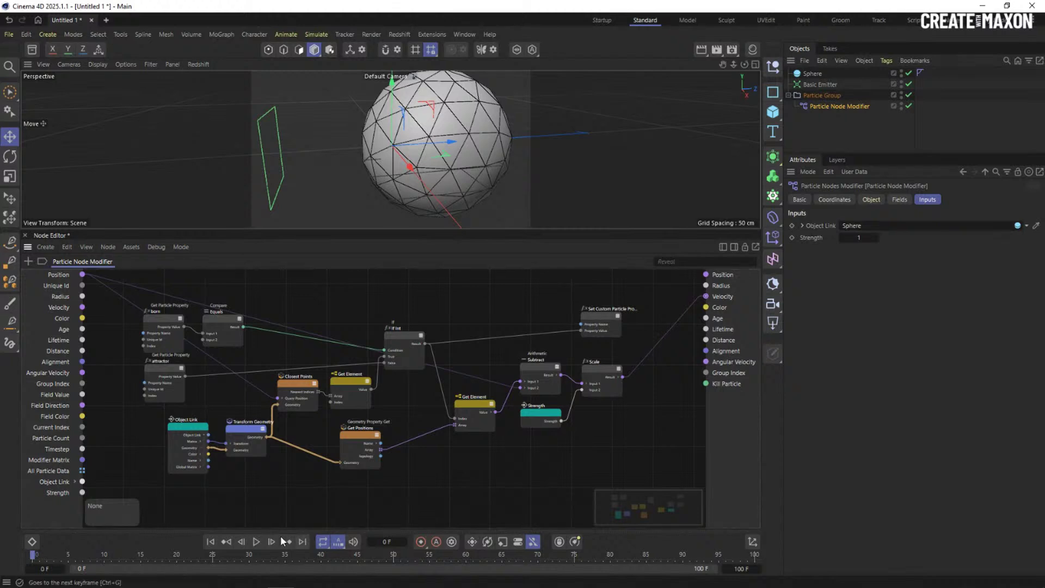
{"action": "left_click", "coordinate": [257, 541]}
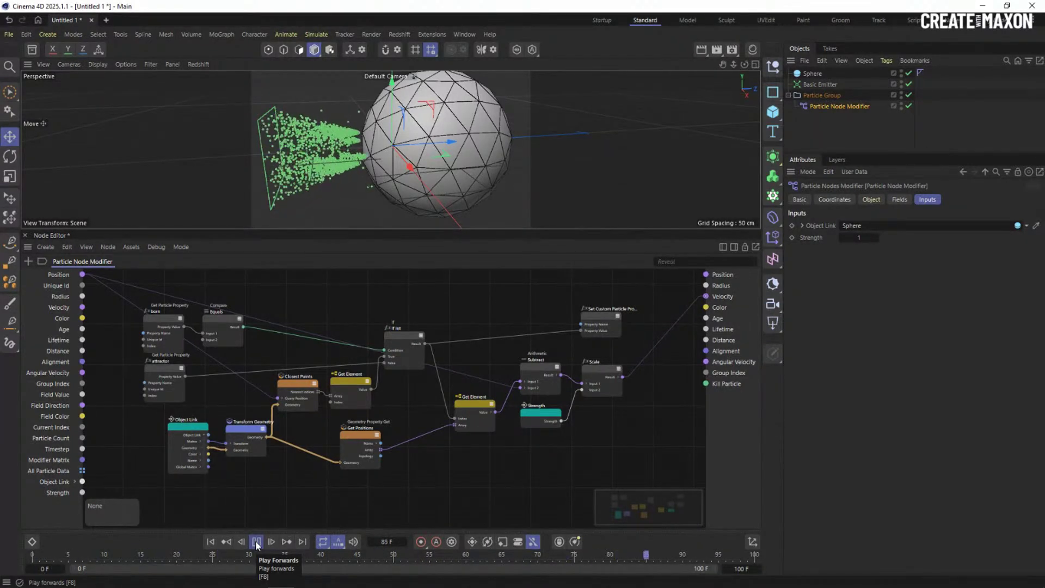
{"action": "left_click", "coordinate": [256, 542]}
Extend the end of the project timeline to 500 frames
{"action": "left_click", "coordinate": [741, 568]}
{"action": "type", "text": "500"}
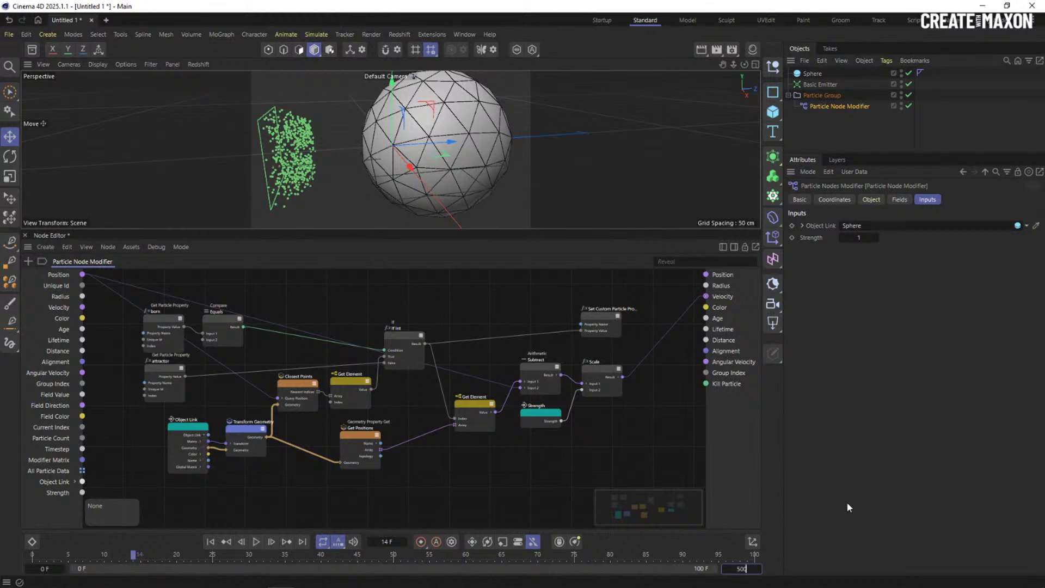
{"action": "key", "text": "Return"}
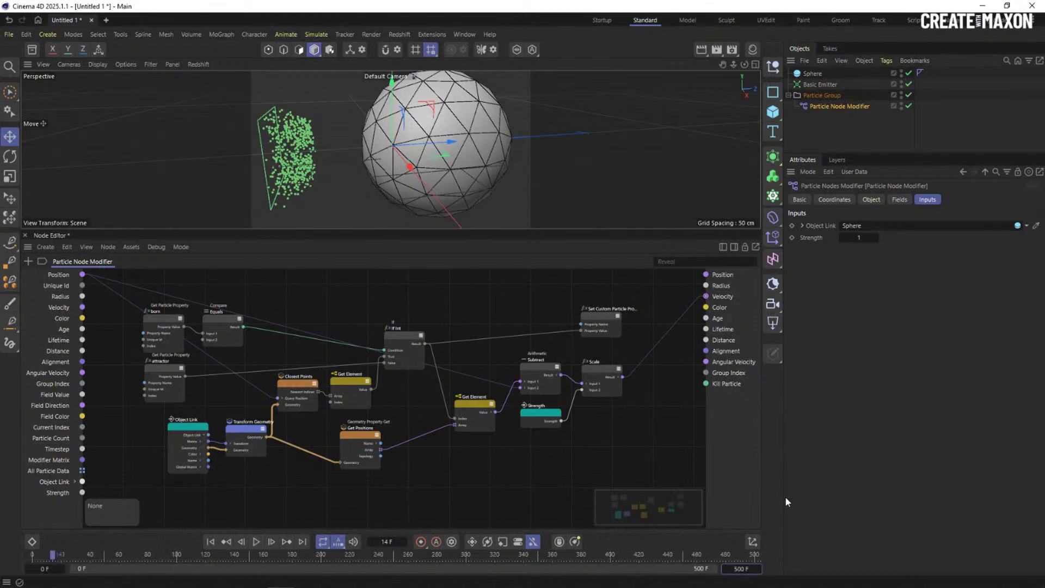
Replay the simulation from the first frame and examine up close how the particles approach the sphere's points
{"action": "left_click", "coordinate": [211, 542]}
{"action": "left_click", "coordinate": [256, 542]}
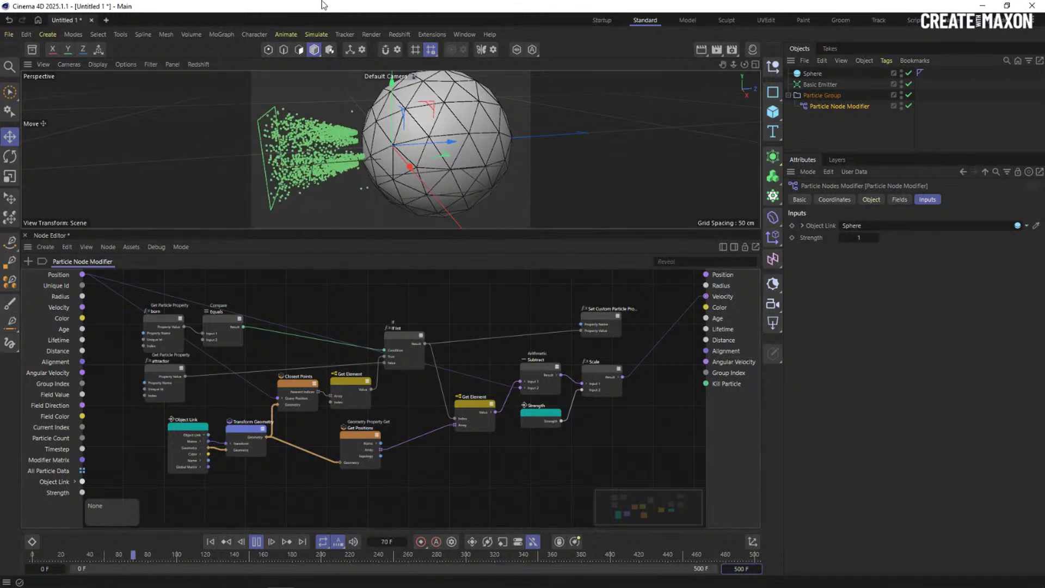
{"action": "mouse_move", "coordinate": [364, 131]}
{"action": "left_mouse_down", "text": "alt"}
{"action": "mouse_move", "coordinate": [447, 163]}
{"action": "mouse_move", "coordinate": [398, 148]}
{"action": "mouse_move", "coordinate": [412, 143]}
{"action": "mouse_move", "coordinate": [388, 137]}
{"action": "mouse_move", "coordinate": [366, 107]}
{"action": "mouse_move", "coordinate": [357, 124]}
{"action": "mouse_move", "coordinate": [369, 194]}
{"action": "mouse_move", "coordinate": [348, 145]}
{"action": "mouse_move", "coordinate": [254, 164]}
{"action": "mouse_move", "coordinate": [351, 128]}
{"action": "left_mouse_up", "text": "alt"}
{"action": "scroll", "coordinate": [398, 148], "scroll_direction": "up", "scroll_amount": 5}
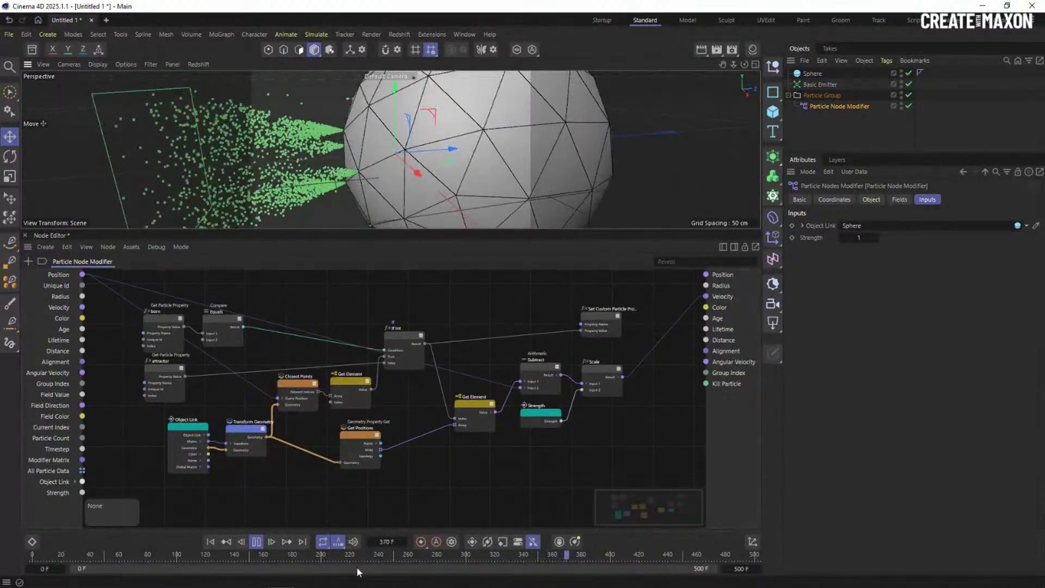
Stop playback, review the training PDF's slides on distance checking and neighbor selection in Acrobat, and return to the Cinema 4D scene
{"action": "left_click", "coordinate": [256, 541]}
{"action": "key", "text": "alt+Tab"}
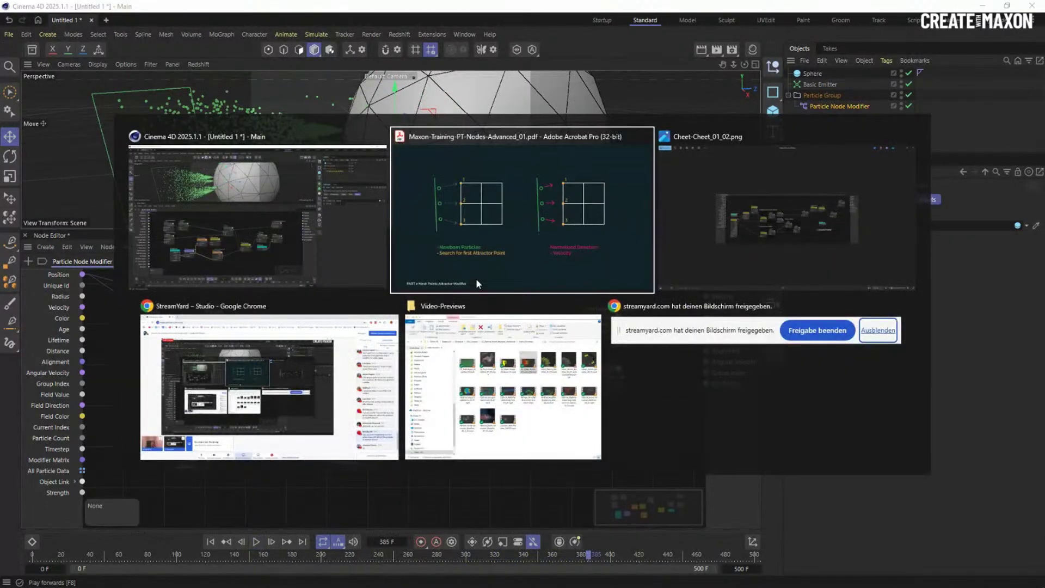
{"action": "key", "text": "alt+Tab"}
{"action": "left_click", "coordinate": [509, 217]}
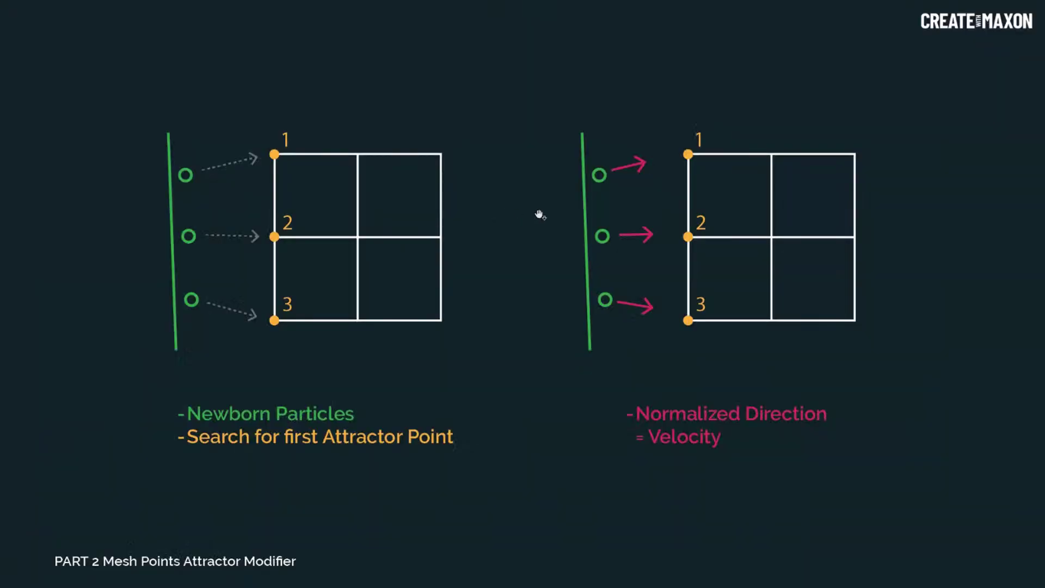
{"action": "left_click", "coordinate": [516, 173]}
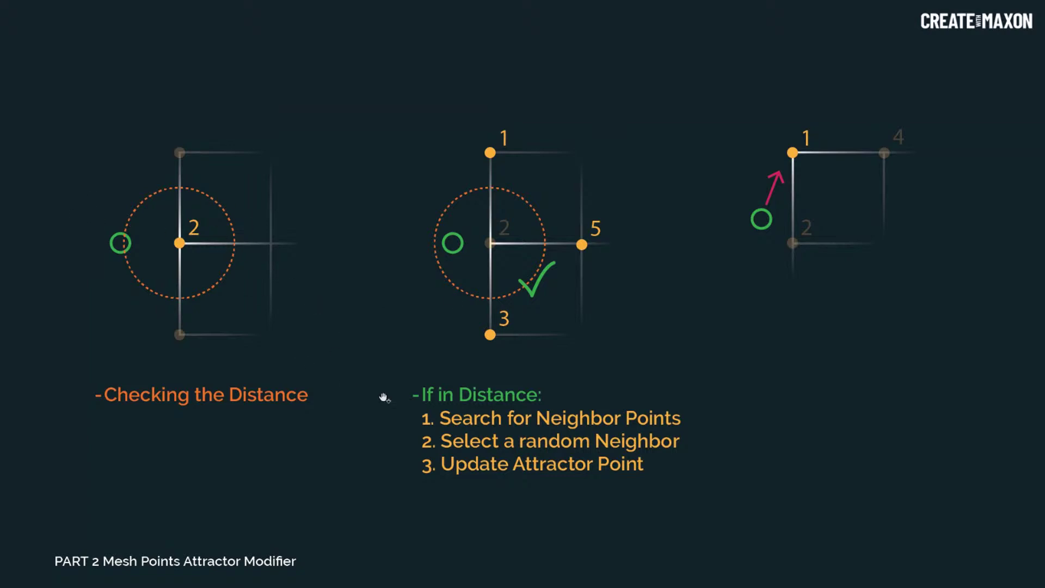
{"action": "key", "text": "alt+Tab"}
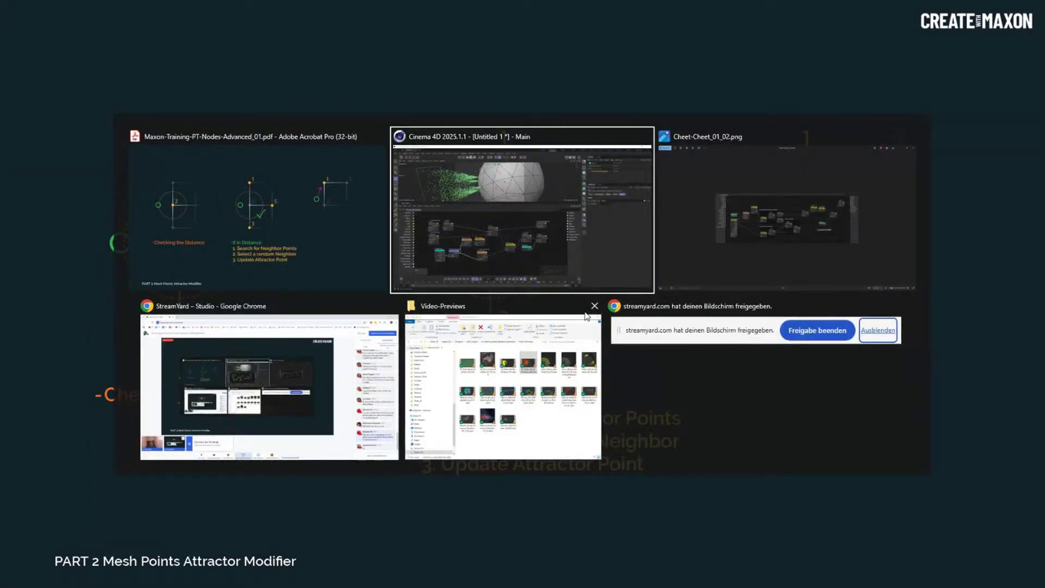
{"action": "left_click", "coordinate": [524, 266]}
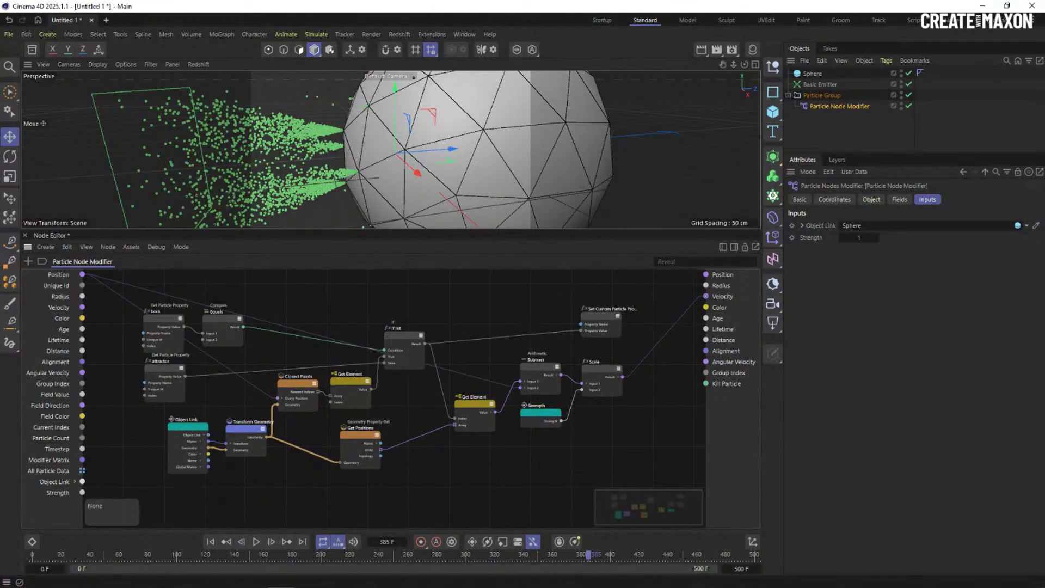
Move the Scale, Strength and Set Custom Particle Property nodes further along the graph, keeping Subtract next to the second Get Element
{"action": "scroll", "coordinate": [435, 420], "scroll_direction": "up", "scroll_amount": 3}
{"action": "middle_click_drag", "start_coordinate": [436, 420], "coordinate": [237, 407]}
{"action": "left_click", "coordinate": [287, 393]}
{"action": "scroll", "coordinate": [327, 385], "scroll_direction": "down", "scroll_amount": 3}
{"action": "left_click_drag", "start_coordinate": [338, 278], "coordinate": [422, 408]}
{"action": "left_click_drag", "start_coordinate": [350, 353], "coordinate": [456, 361]}
{"action": "middle_click_drag", "start_coordinate": [323, 378], "coordinate": [406, 374]}
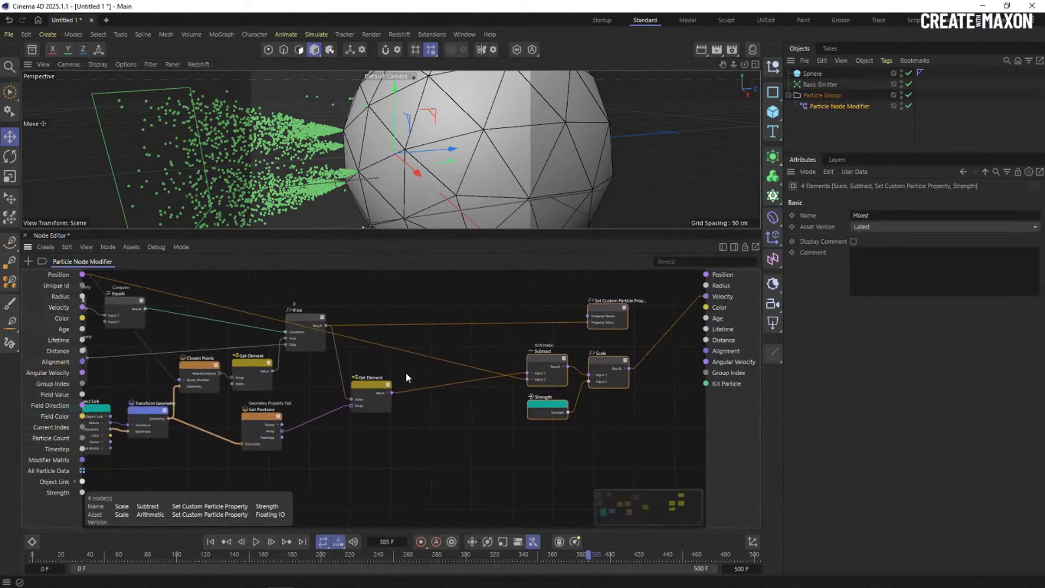
{"action": "left_click_drag", "start_coordinate": [376, 391], "coordinate": [381, 391]}
{"action": "left_click_drag", "start_coordinate": [538, 356], "coordinate": [433, 360]}
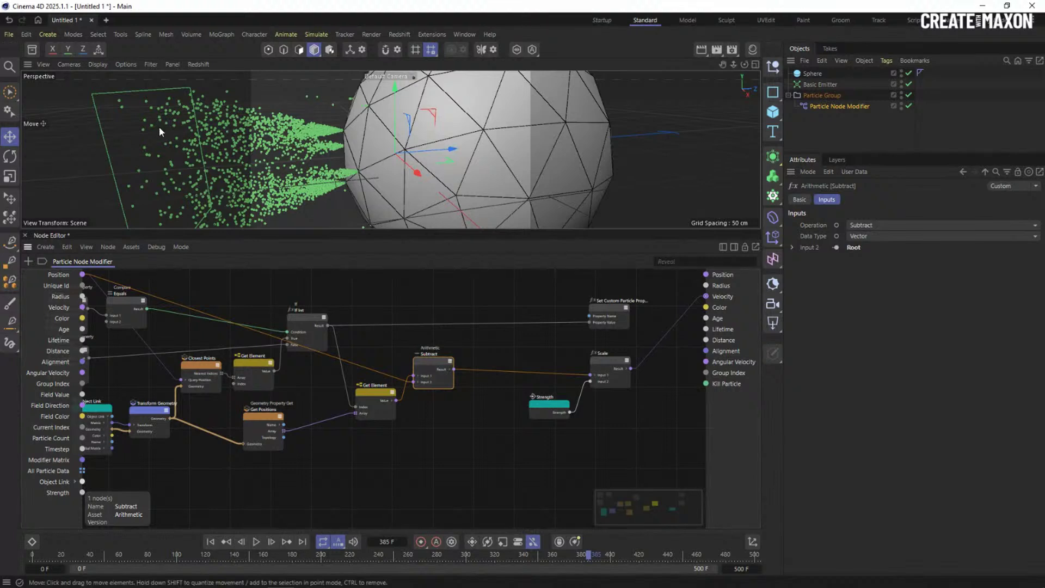
{"action": "left_click_drag", "start_coordinate": [436, 363], "coordinate": [437, 371]}
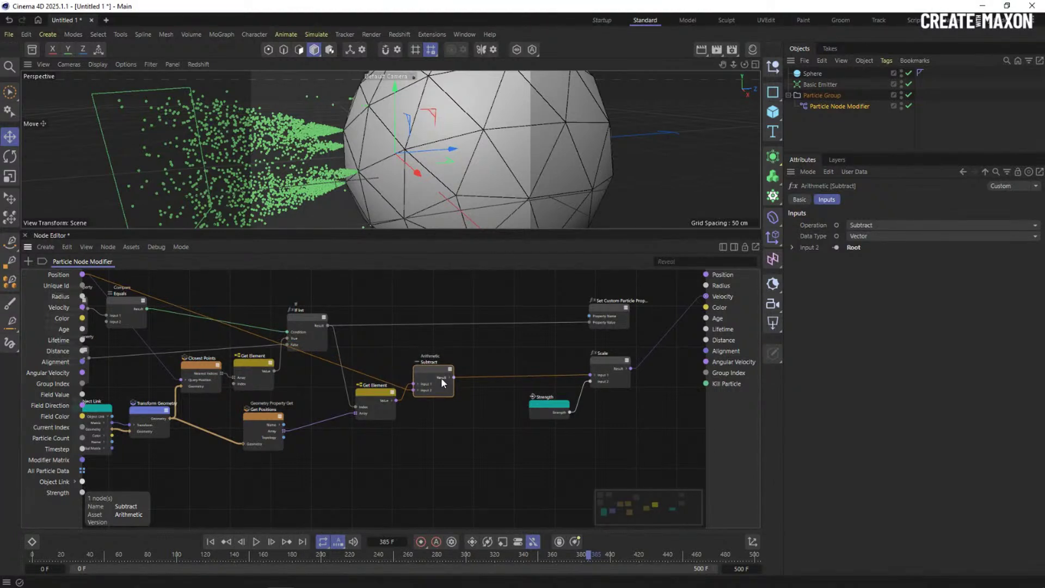
Add a Vector Length node fed by Subtract's result and place it above the Subtract node
{"action": "double_click", "coordinate": [482, 355]}
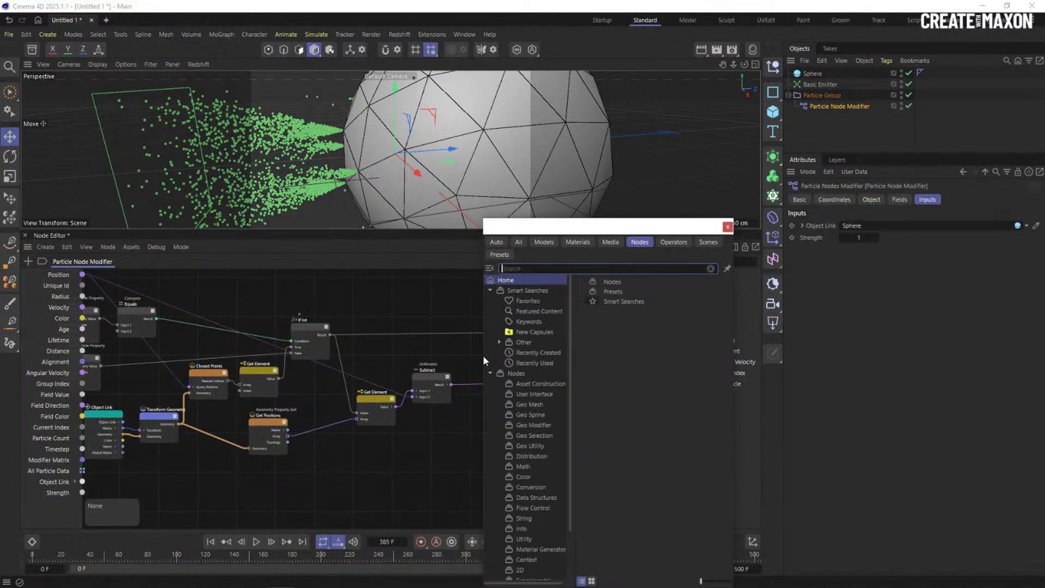
{"action": "type", "text": "ler"}
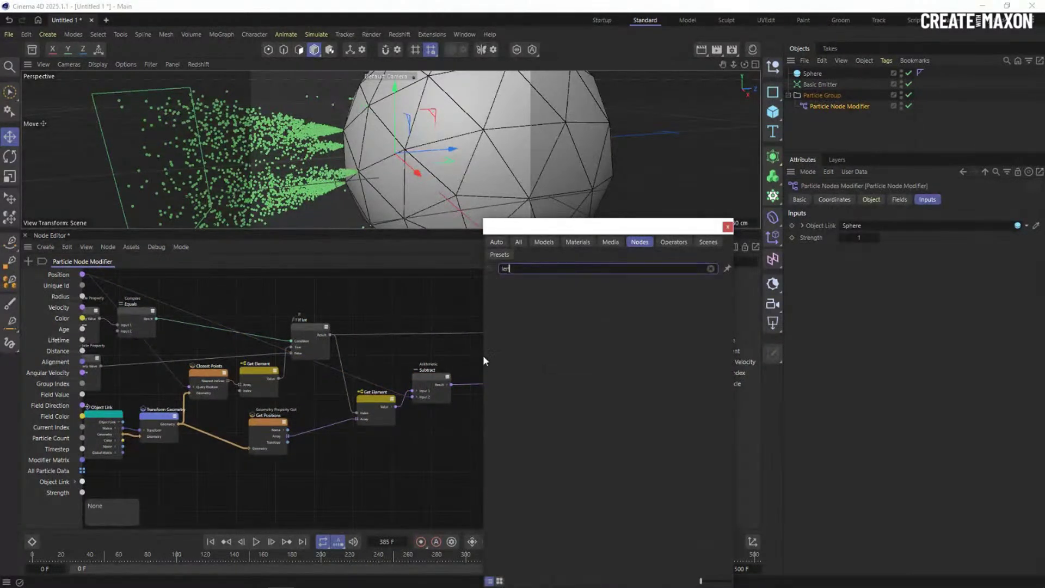
{"action": "key", "text": "BackSpace"}
{"action": "type", "text": "ng"}
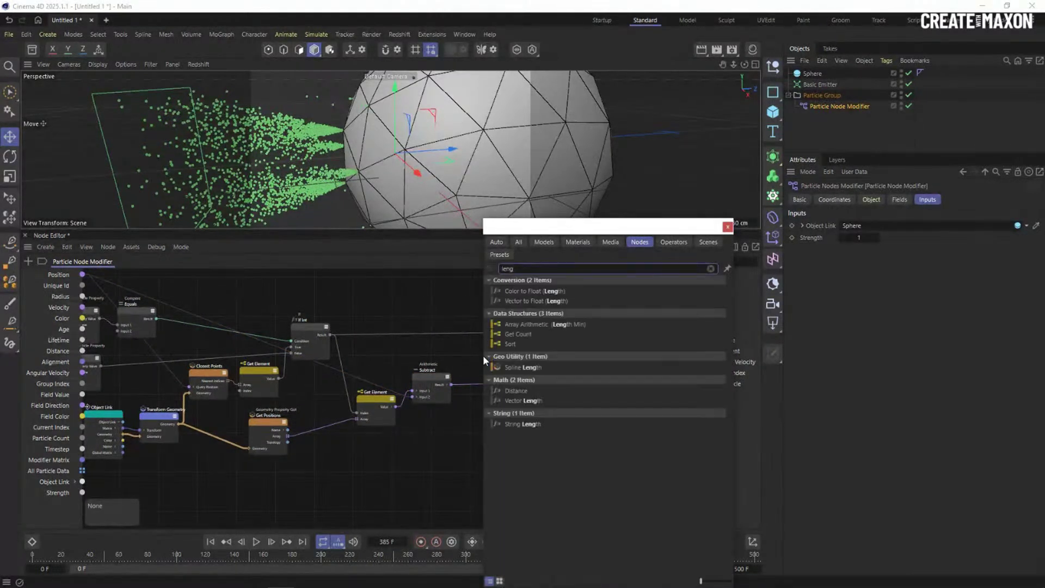
{"action": "double_click", "coordinate": [534, 401]}
{"action": "left_click_drag", "start_coordinate": [452, 384], "coordinate": [464, 371]}
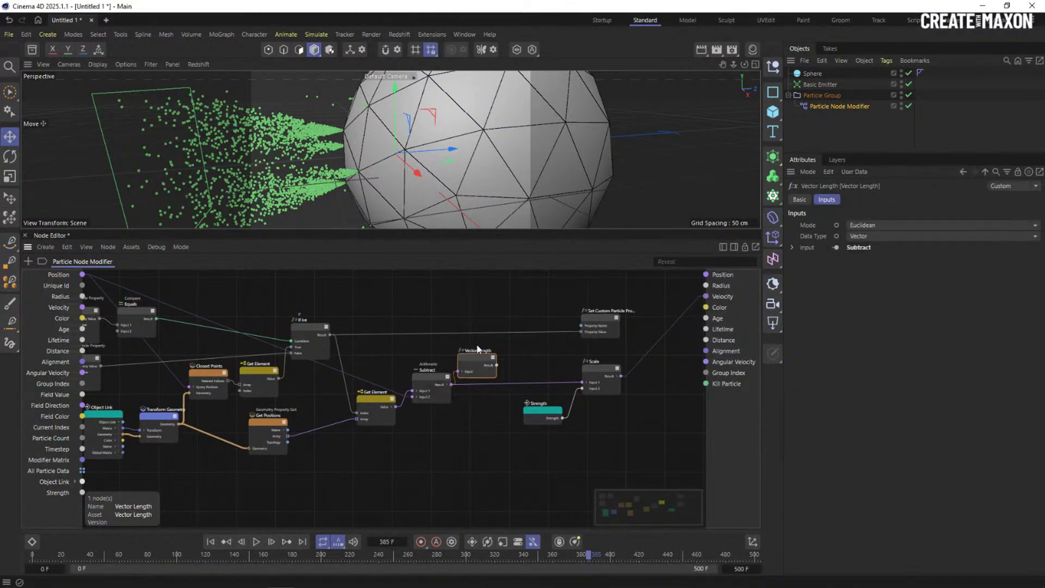
{"action": "left_click_drag", "start_coordinate": [475, 358], "coordinate": [474, 309]}
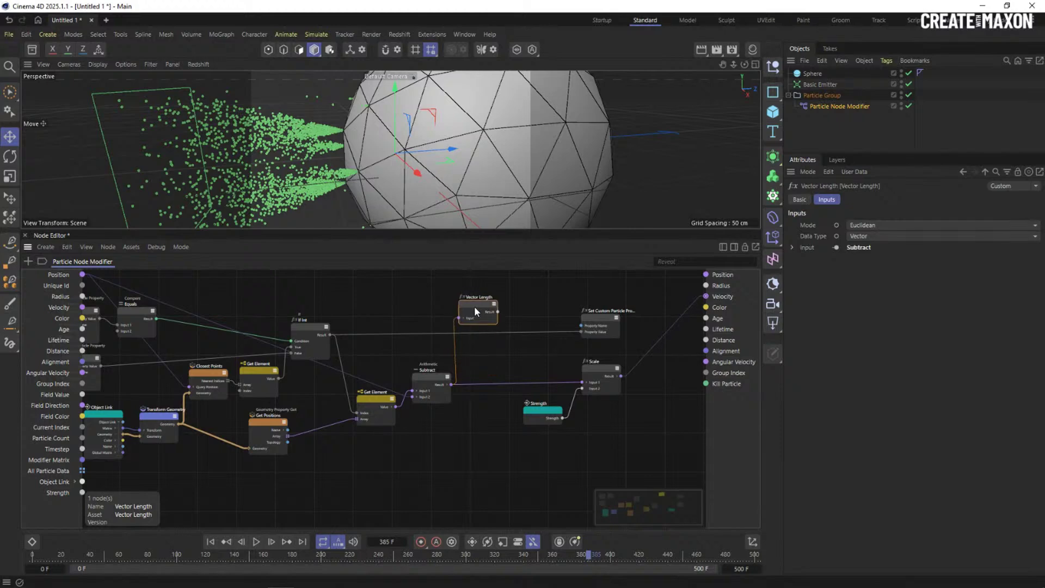
Duplicate the Equals Compare node and place the copy beside Vector Length
{"action": "left_click", "coordinate": [602, 321]}
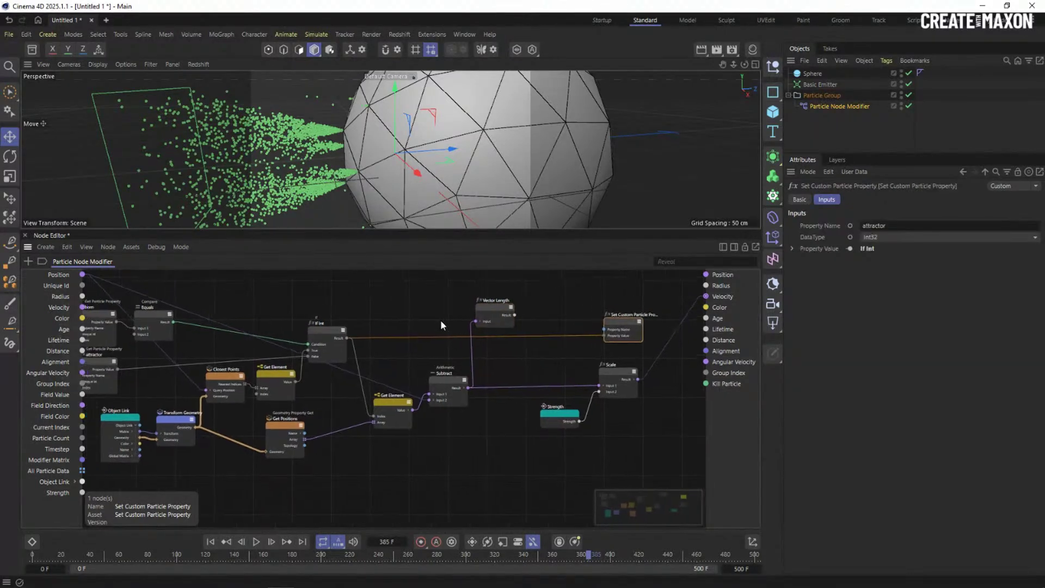
{"action": "scroll", "coordinate": [152, 314], "scroll_direction": "up", "scroll_amount": 3}
{"action": "scroll", "coordinate": [158, 320], "scroll_direction": "down", "scroll_amount": 3}
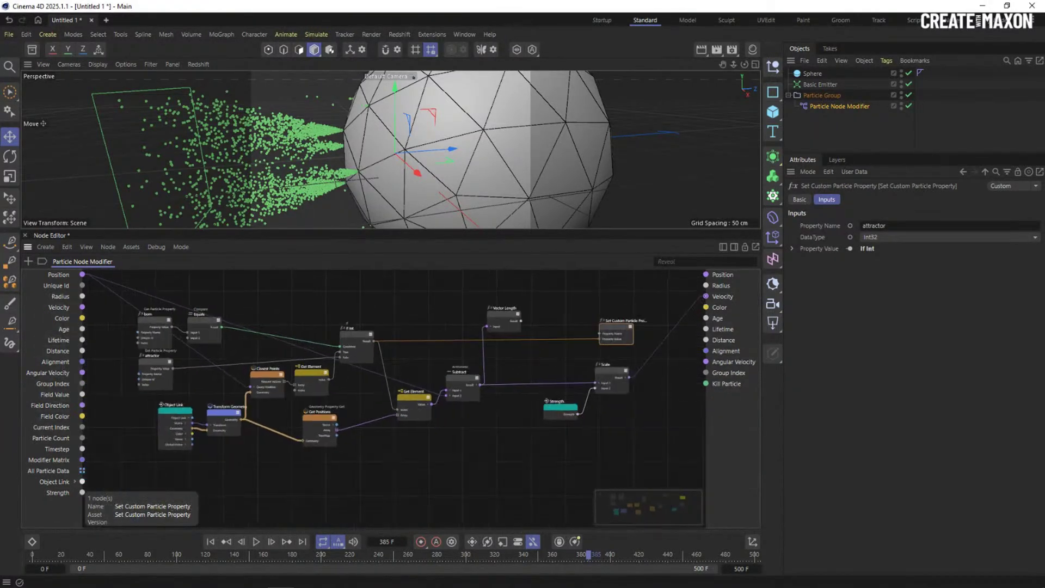
{"action": "left_click", "coordinate": [496, 311]}
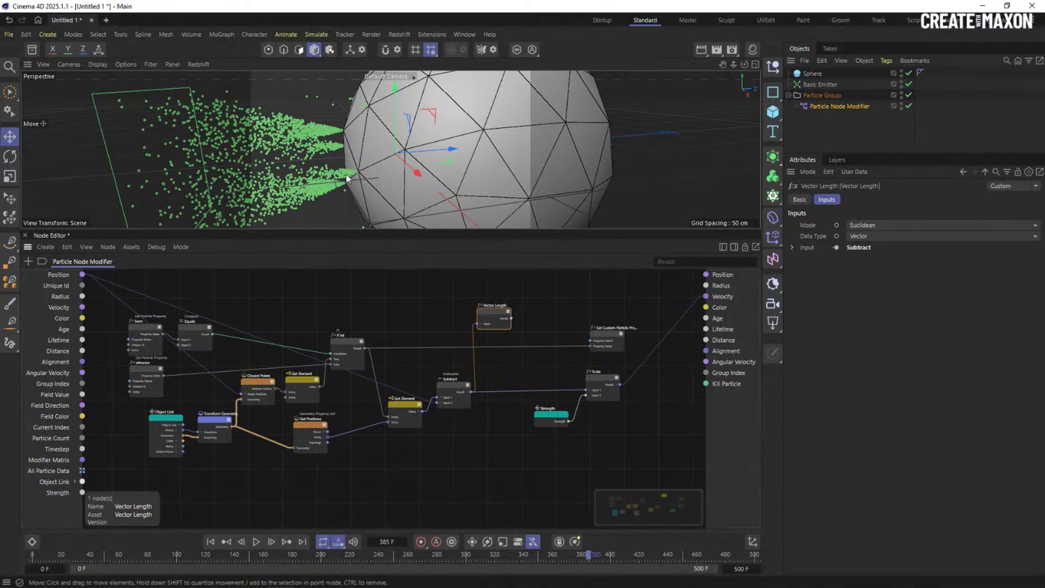
{"action": "left_click", "coordinate": [198, 329]}
{"action": "left_click_drag", "start_coordinate": [194, 328], "coordinate": [486, 321], "text": "ctrl"}
{"action": "scroll", "coordinate": [523, 321], "scroll_direction": "up", "scroll_amount": 4}
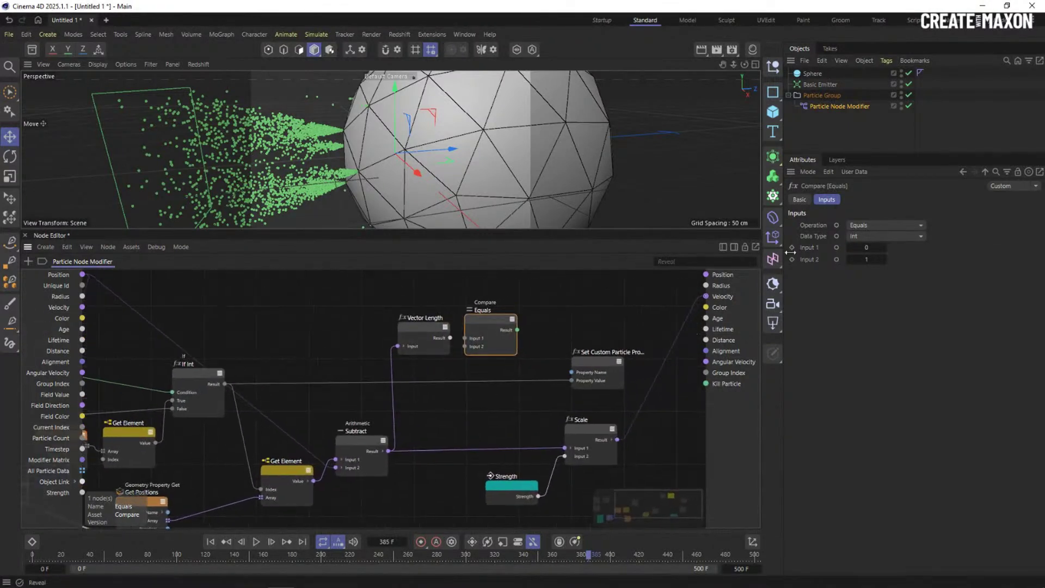
Set the copied Compare node to Float and Less Than, with Vector Length's result connected to Input 1
{"action": "left_click", "coordinate": [885, 237]}
{"action": "left_click", "coordinate": [871, 266]}
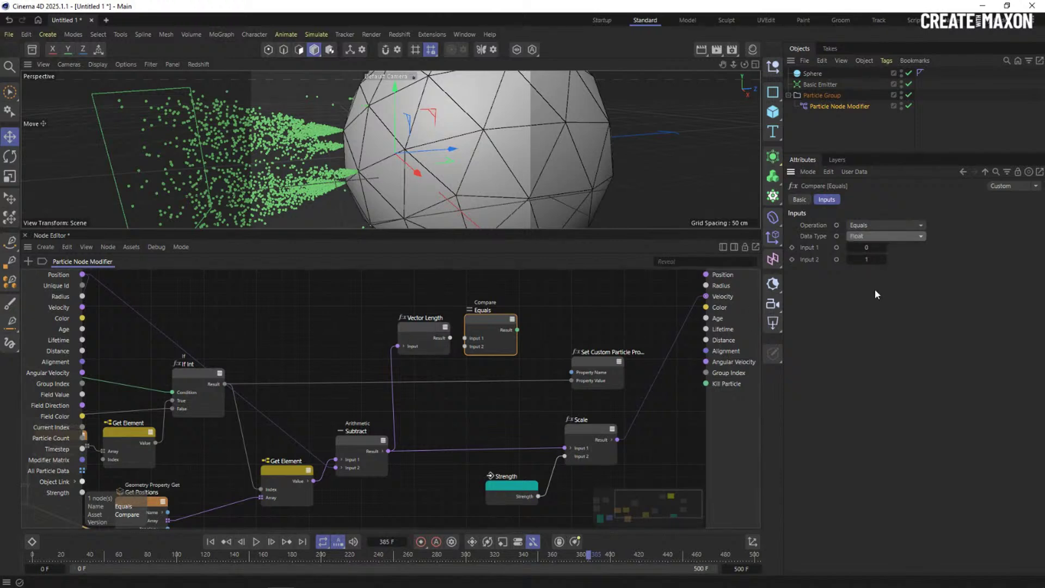
{"action": "left_click_drag", "start_coordinate": [451, 337], "coordinate": [482, 326]}
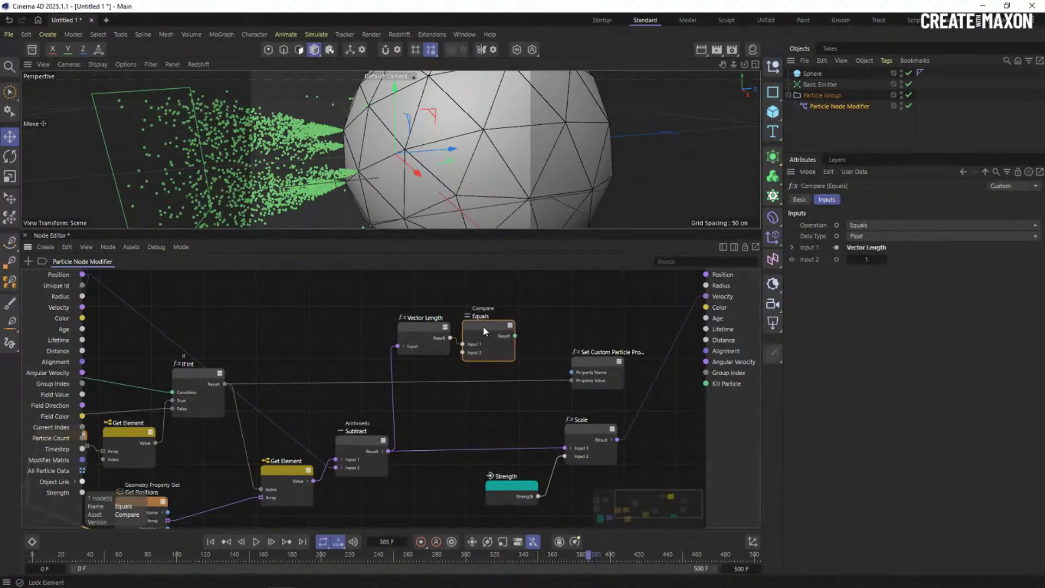
{"action": "left_click", "coordinate": [866, 226]}
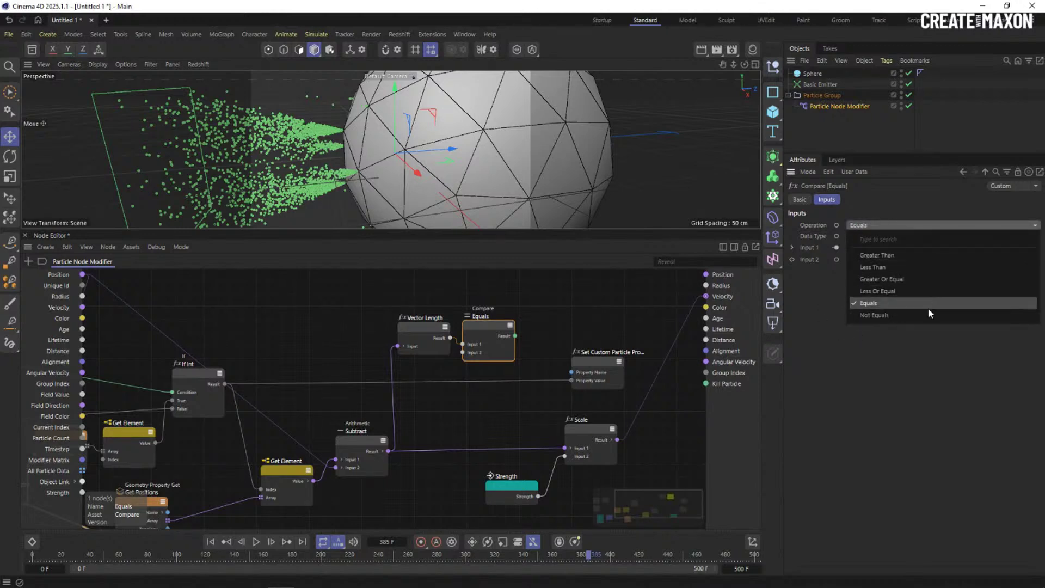
{"action": "left_click", "coordinate": [879, 266]}
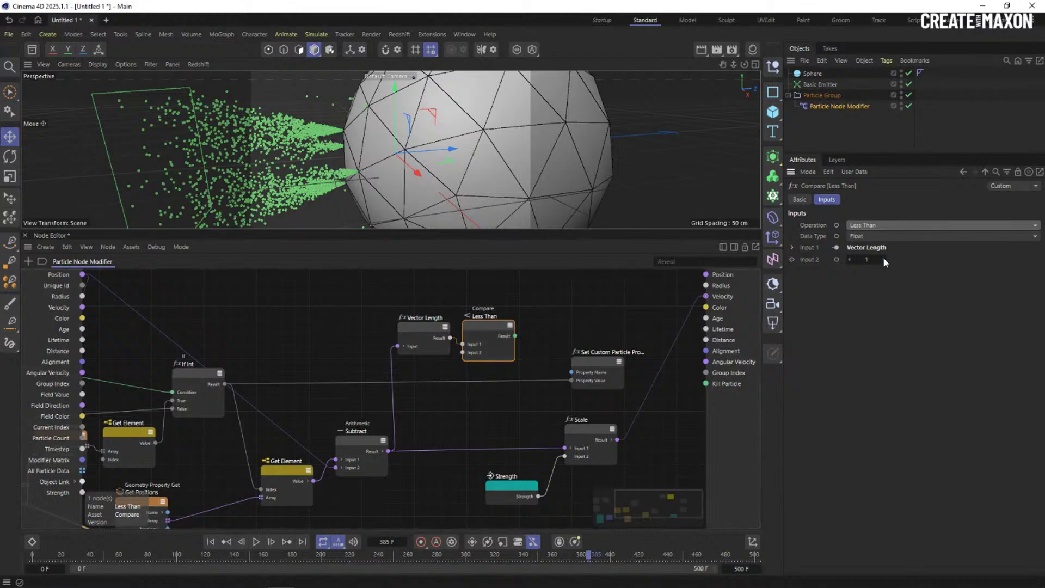
Expose the Less Than node's Input 2 as a modifier input and rename it Min Distance
{"action": "left_click_drag", "start_coordinate": [462, 352], "coordinate": [83, 503]}
{"action": "double_click", "coordinate": [61, 505]}
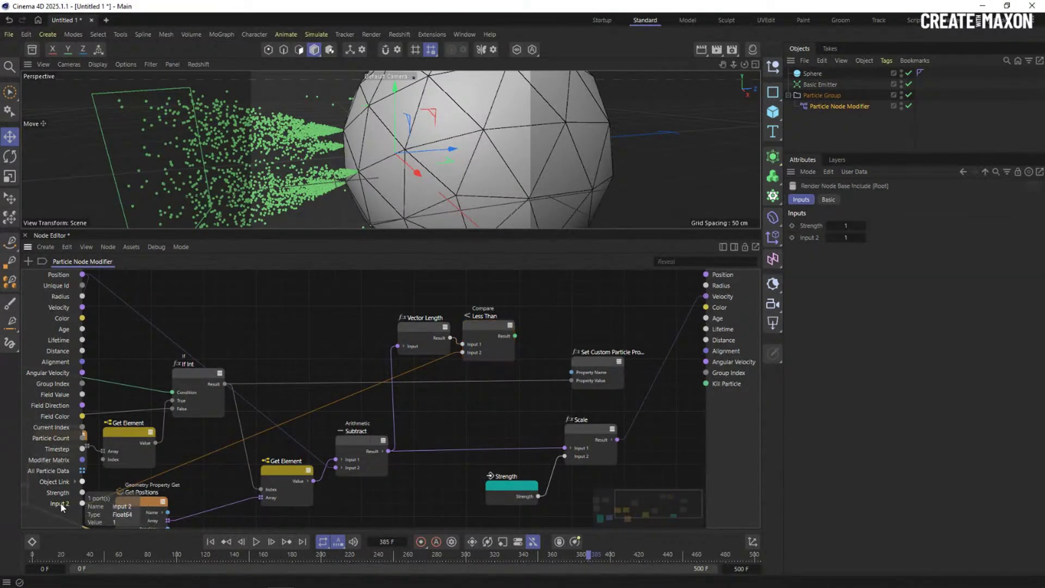
{"action": "type", "text": "Max Distanc"}
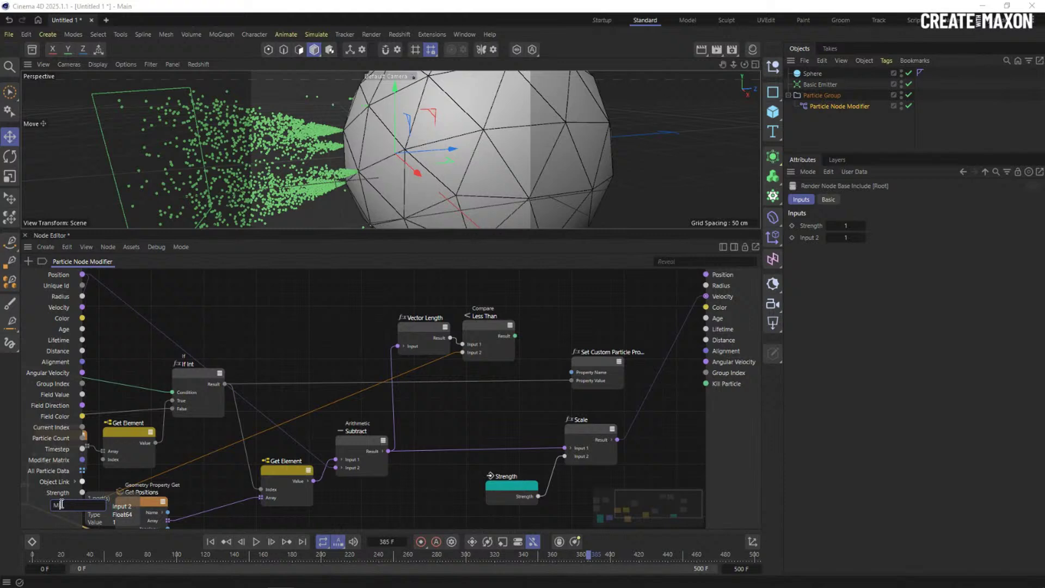
{"action": "type", "text": "e"}
{"action": "key", "text": "Return"}
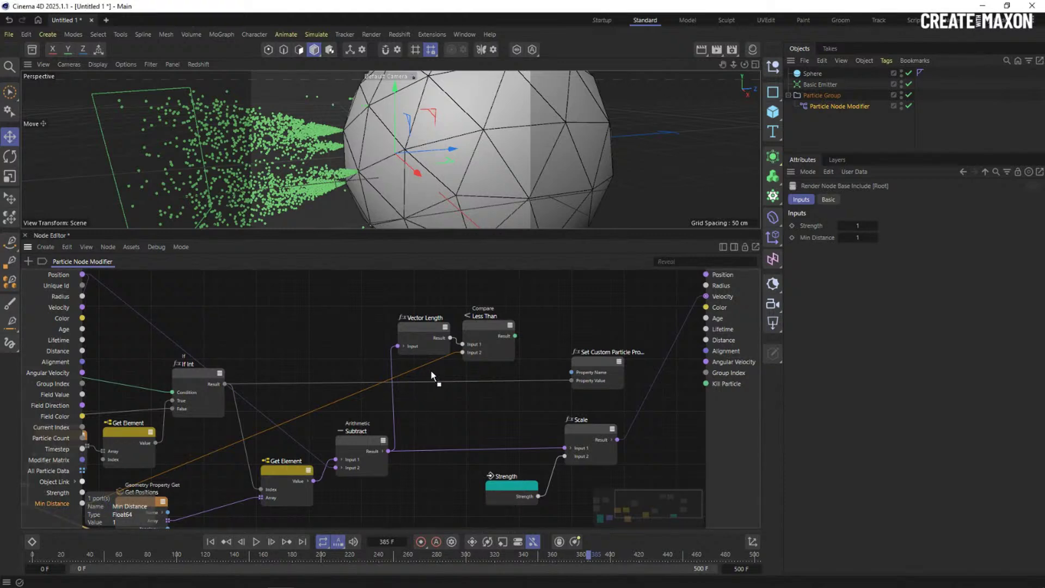
Place Min Distance as a floating input node beside Less Than and set the modifier's Min Distance to 5
{"action": "left_click_drag", "start_coordinate": [432, 372], "coordinate": [431, 376]}
{"action": "left_click_drag", "start_coordinate": [426, 330], "coordinate": [423, 309]}
{"action": "left_click_drag", "start_coordinate": [427, 373], "coordinate": [424, 356]}
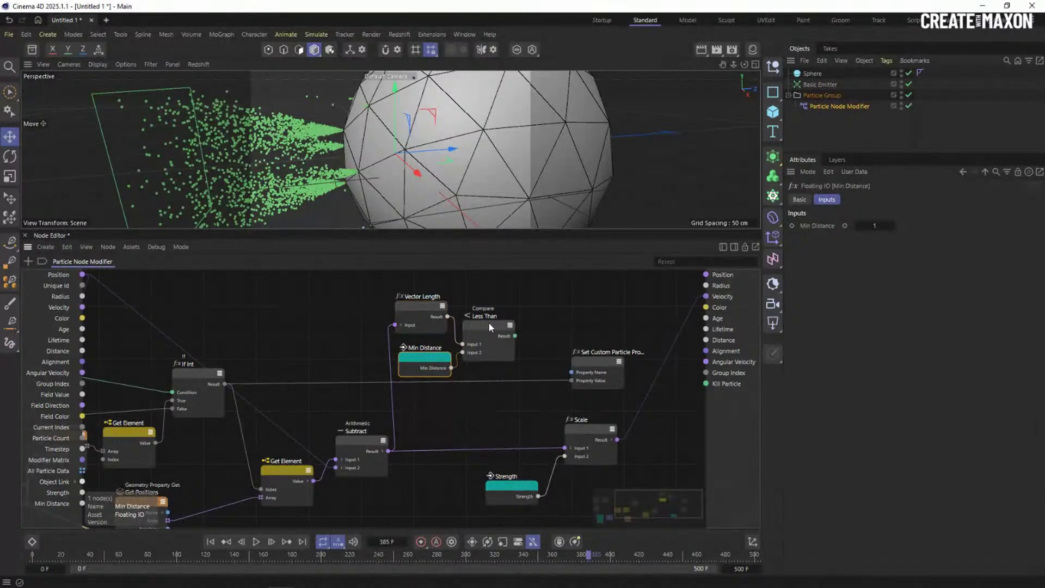
{"action": "left_click_drag", "start_coordinate": [490, 326], "coordinate": [489, 318]}
{"action": "left_click", "coordinate": [832, 107]}
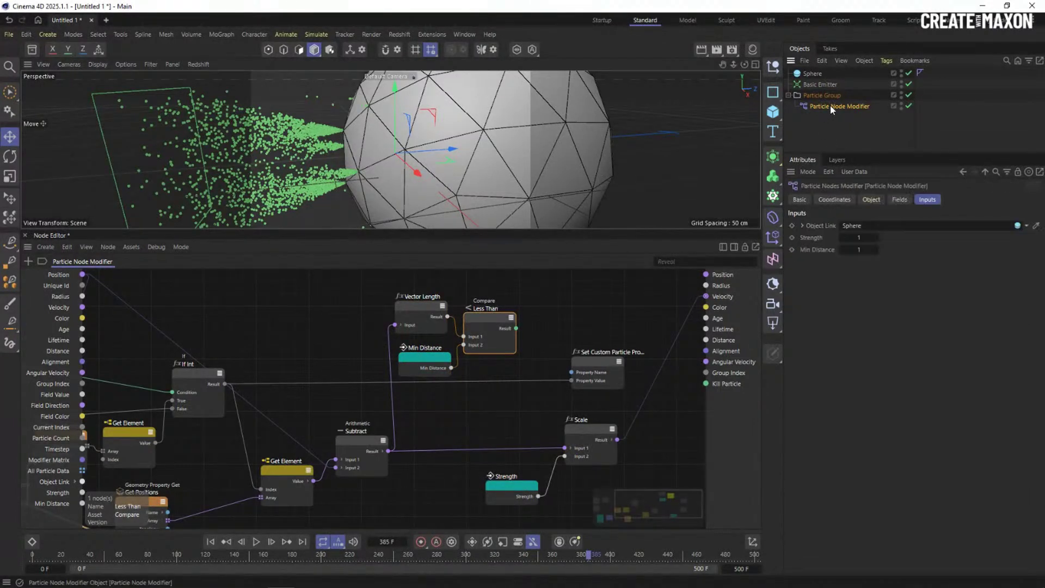
{"action": "left_click", "coordinate": [853, 249]}
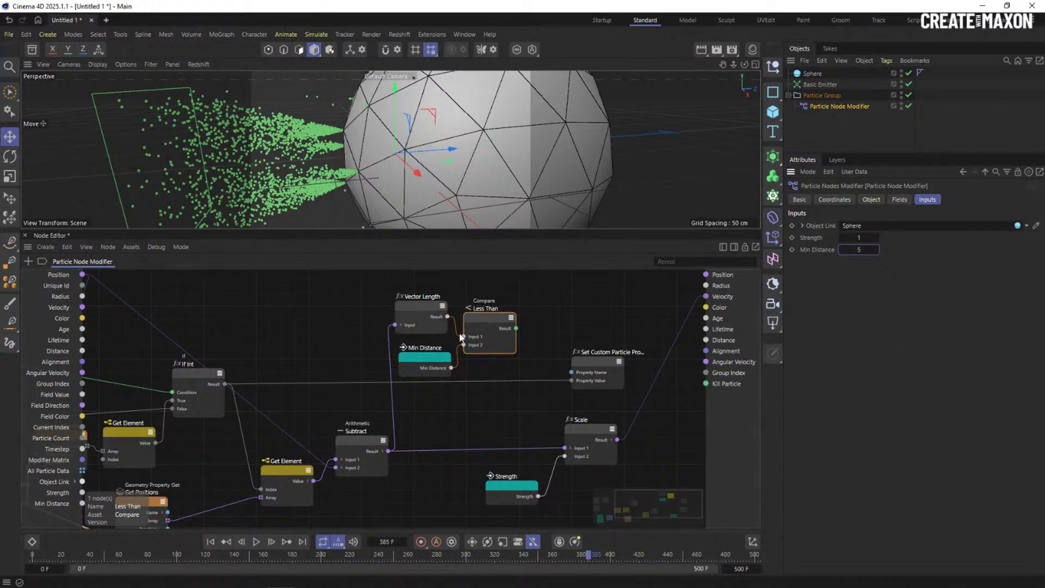
Revisit the neighbor-selection slide and play the Particles to Destination Spline with Turbulence 01A scene from its first frame
{"action": "key", "text": "alt+Tab"}
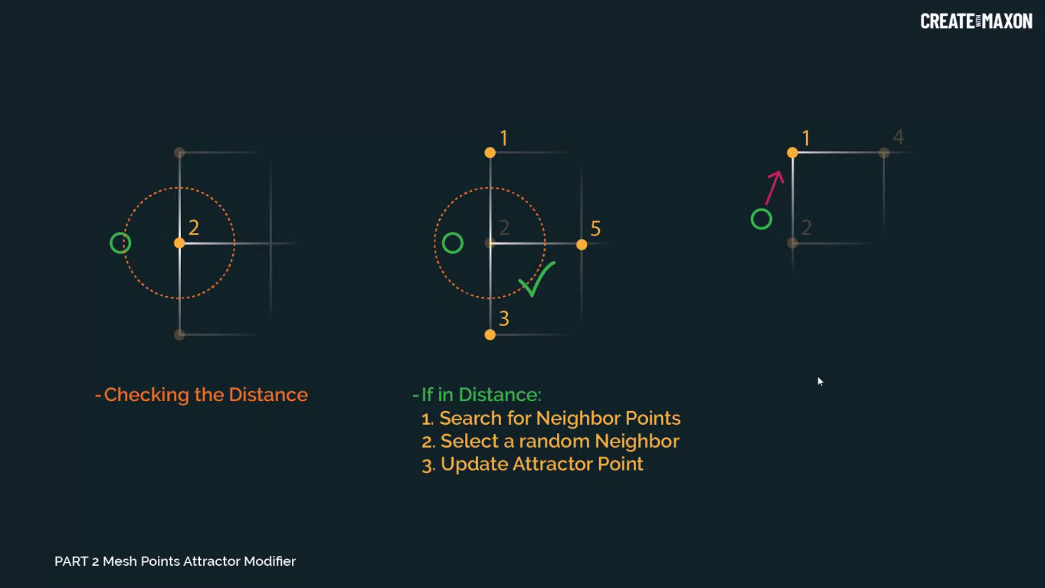
{"action": "key", "text": "alt+Tab"}
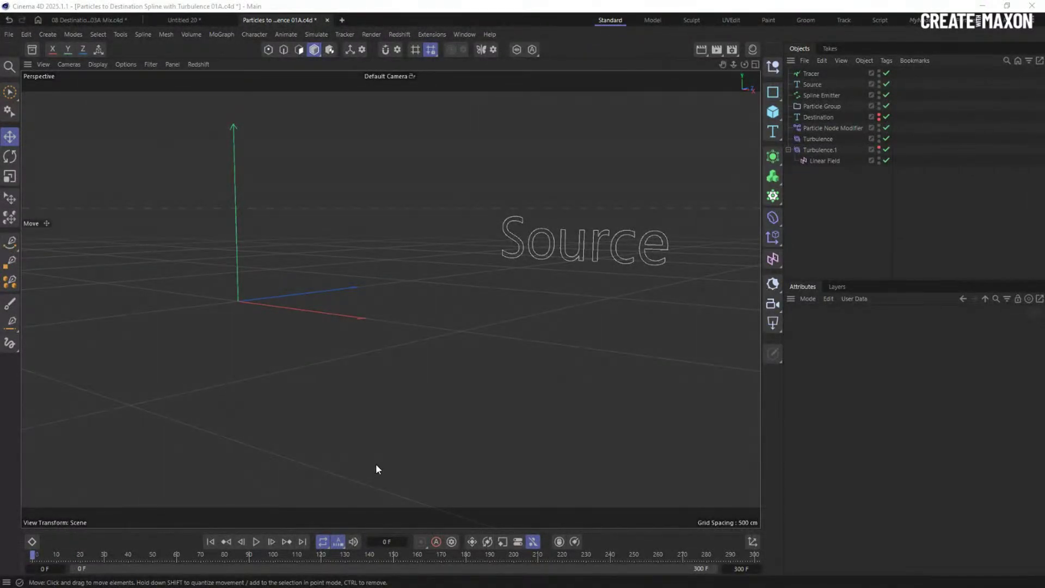
{"action": "left_click", "coordinate": [211, 544]}
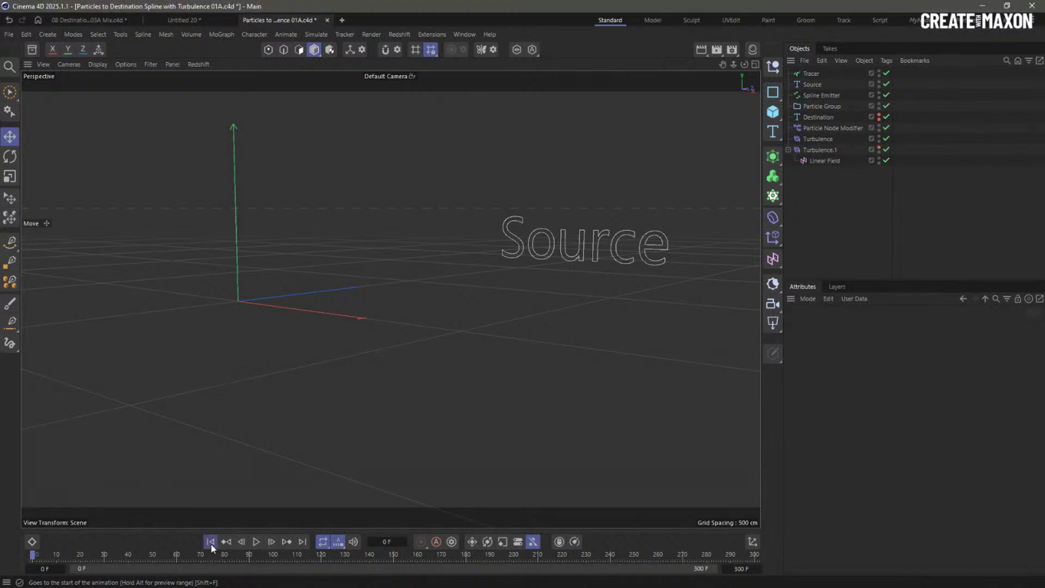
{"action": "left_click", "coordinate": [257, 542]}
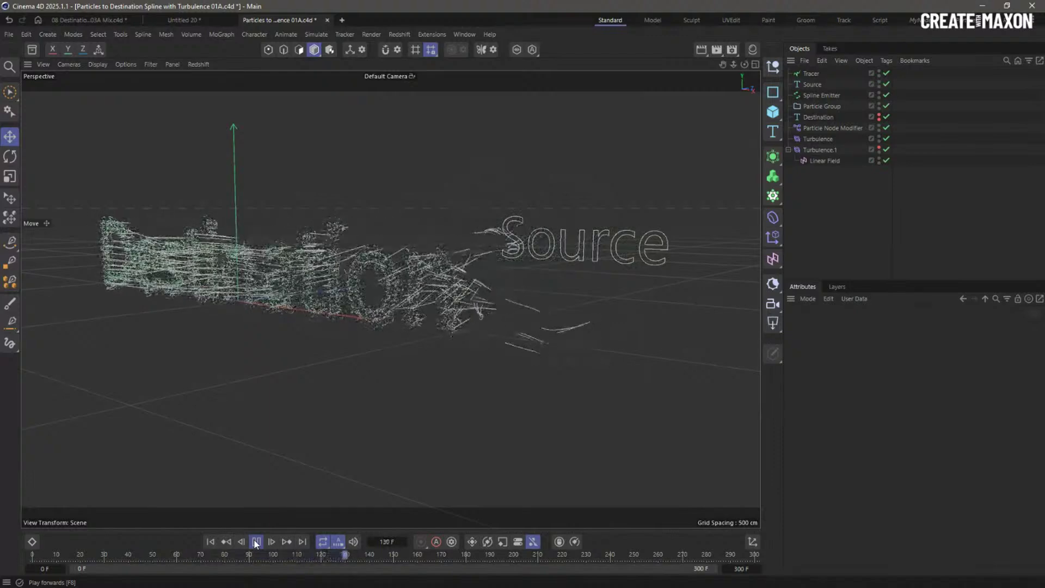
{"action": "left_click", "coordinate": [256, 541]}
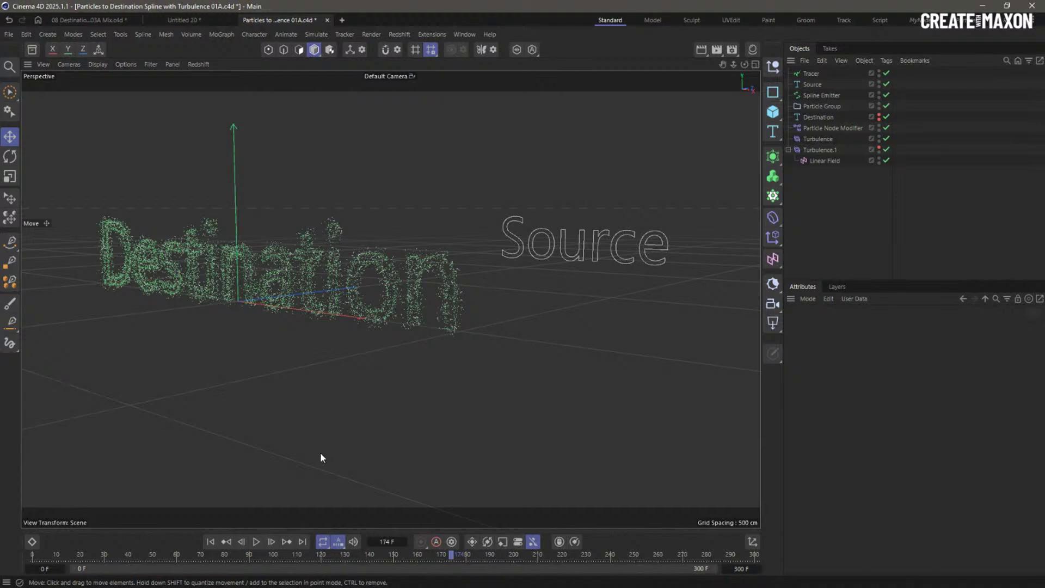
Inspect the node graph of the destination scene's Particle Node Modifier and close it
{"action": "left_click", "coordinate": [800, 129]}
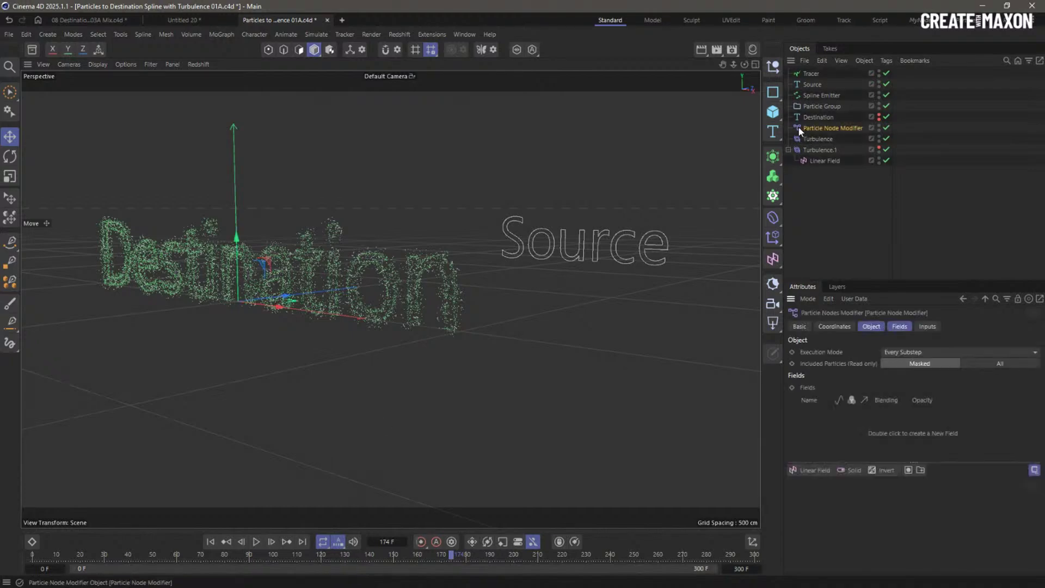
{"action": "double_click", "coordinate": [799, 129]}
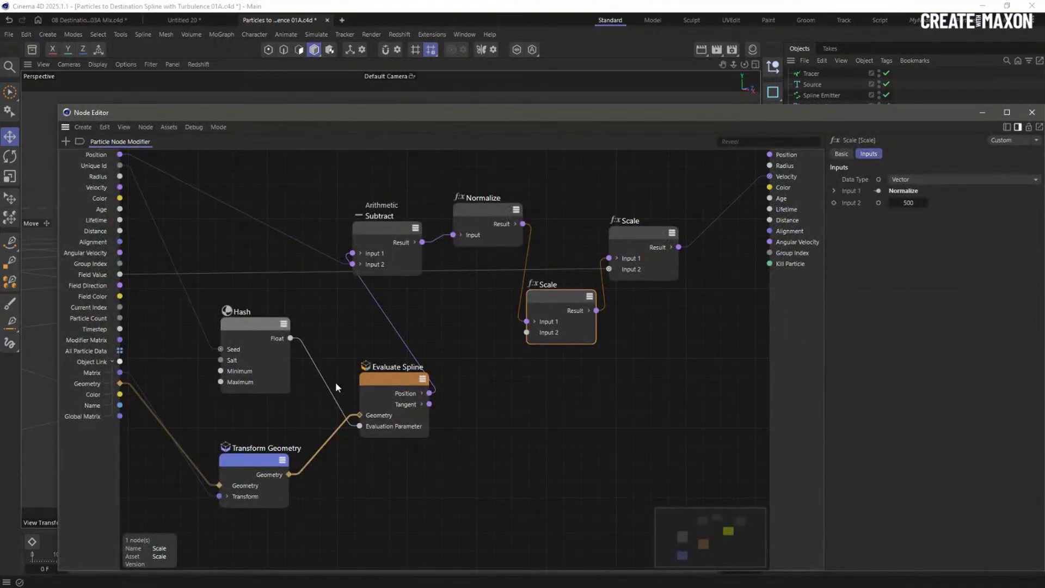
{"action": "left_click", "coordinate": [1031, 112]}
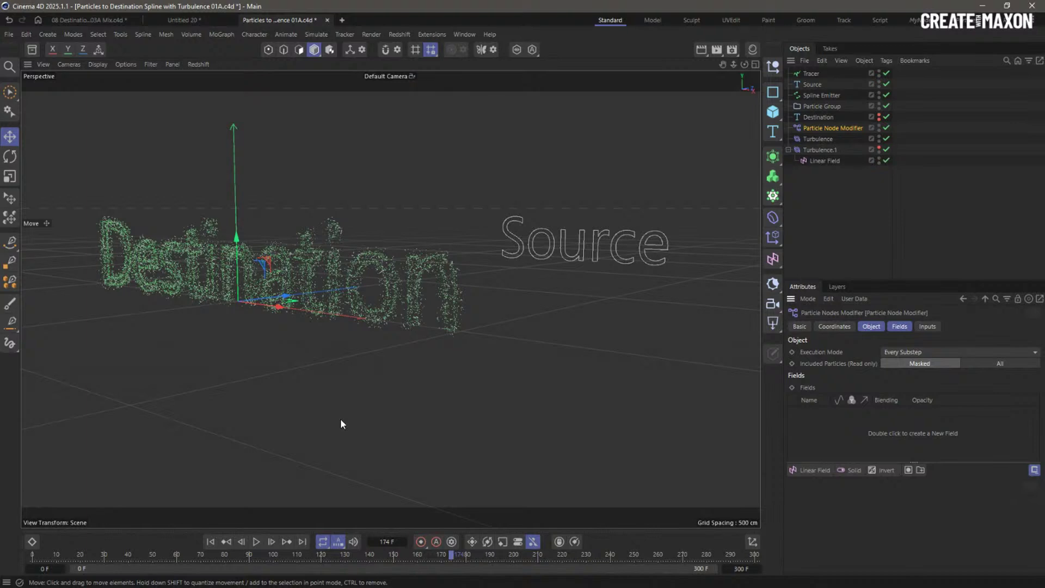
Create a new project and add a Basic Emitter to it
{"action": "left_click", "coordinate": [818, 195]}
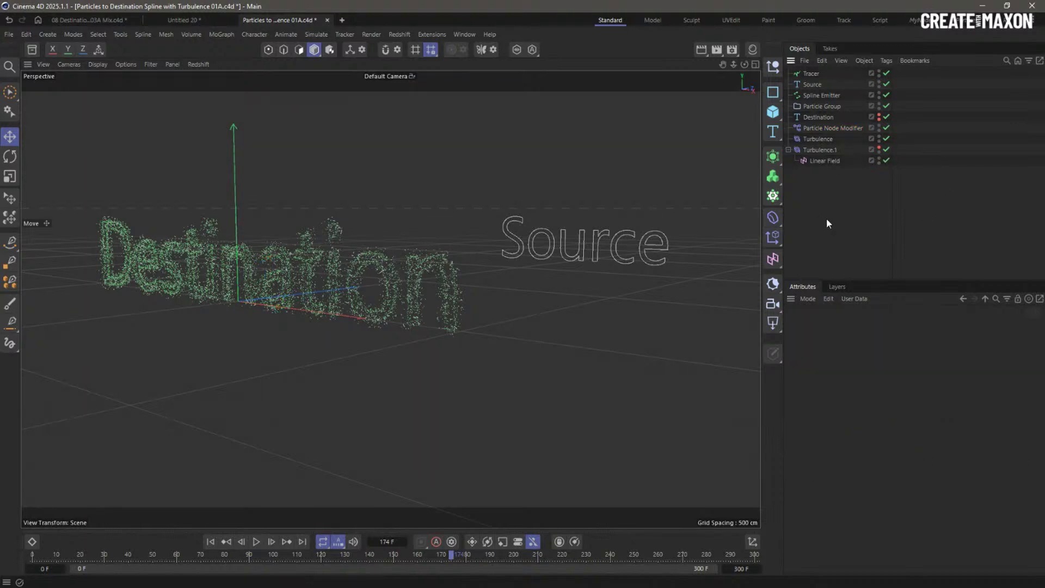
{"action": "key", "text": "ctrl+n"}
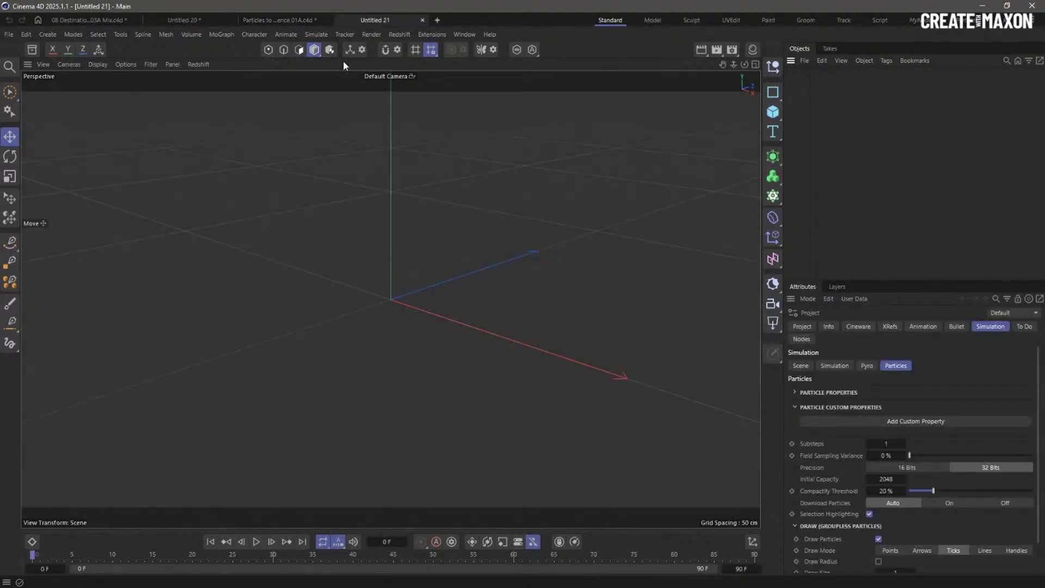
{"action": "left_click", "coordinate": [316, 34]}
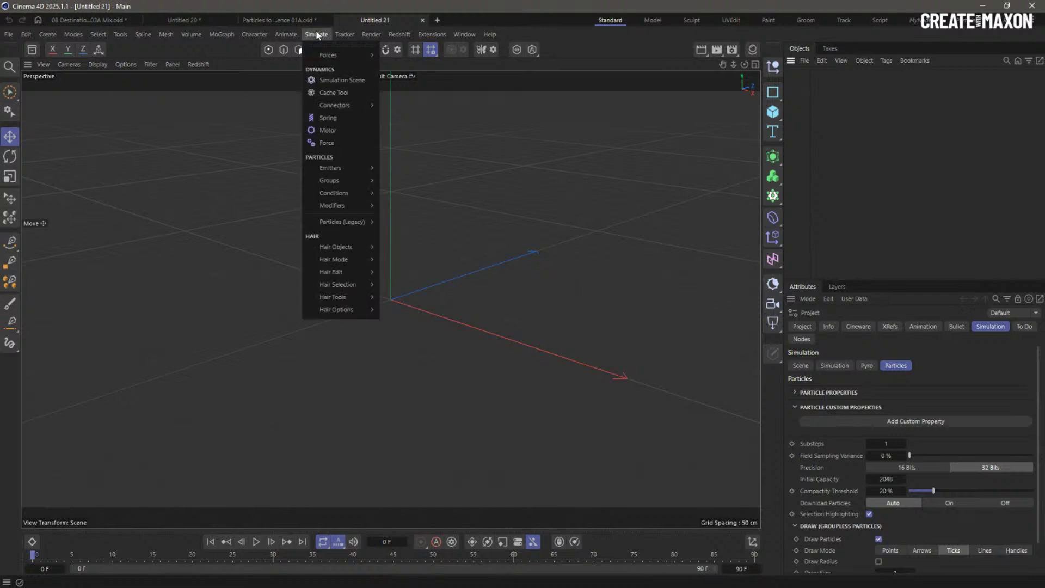
{"action": "mouse_move", "coordinate": [336, 168]}
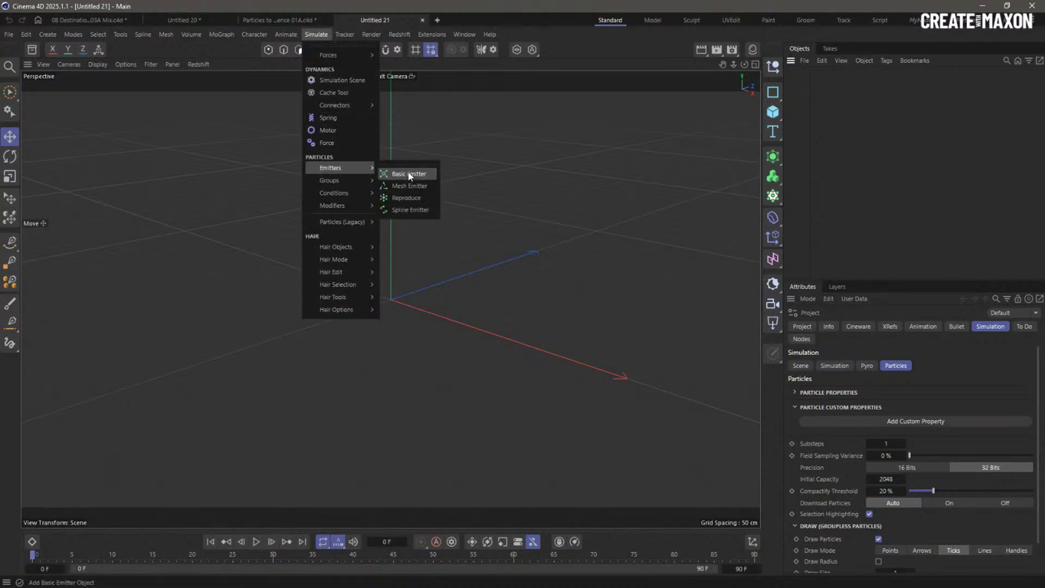
{"action": "left_click", "coordinate": [408, 169]}
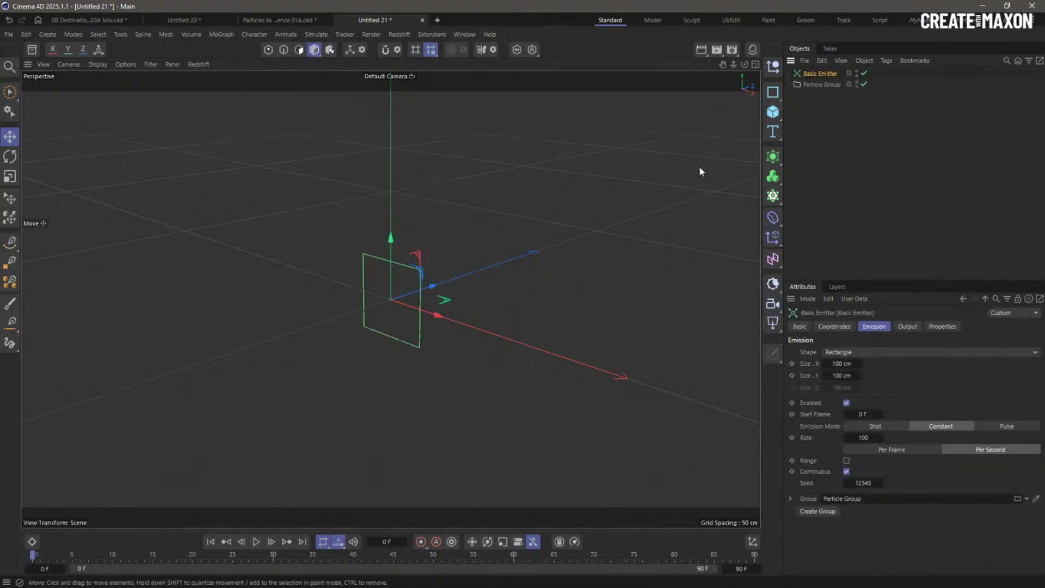
Add a Matrix object below the Particle Group, set its Mode to Object and link the Particle Group as its Object
{"action": "left_click", "coordinate": [773, 196]}
{"action": "left_click", "coordinate": [817, 233]}
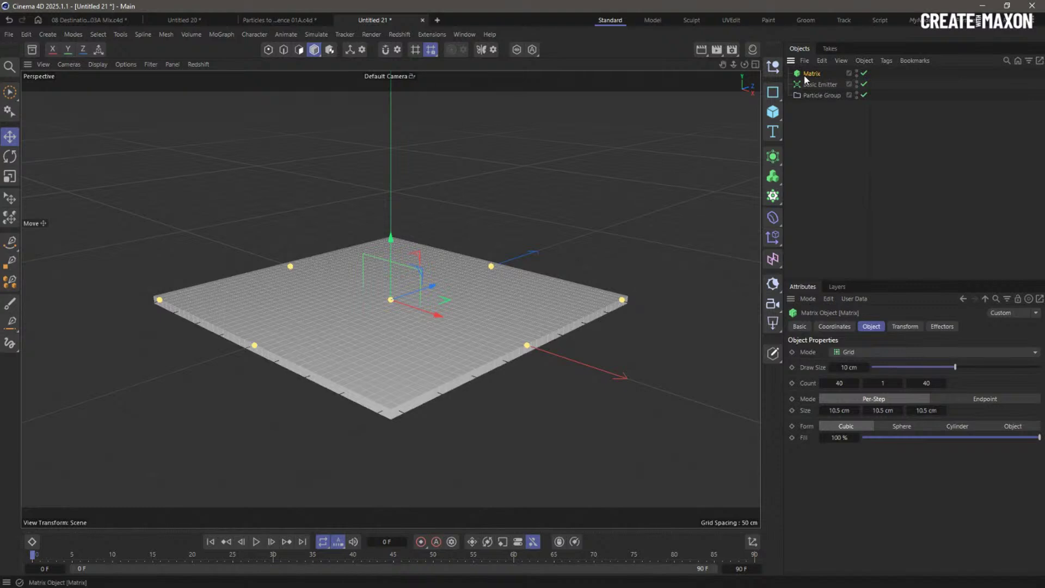
{"action": "left_click_drag", "start_coordinate": [806, 76], "coordinate": [808, 99]}
{"action": "left_click", "coordinate": [854, 353]}
{"action": "left_click", "coordinate": [877, 378]}
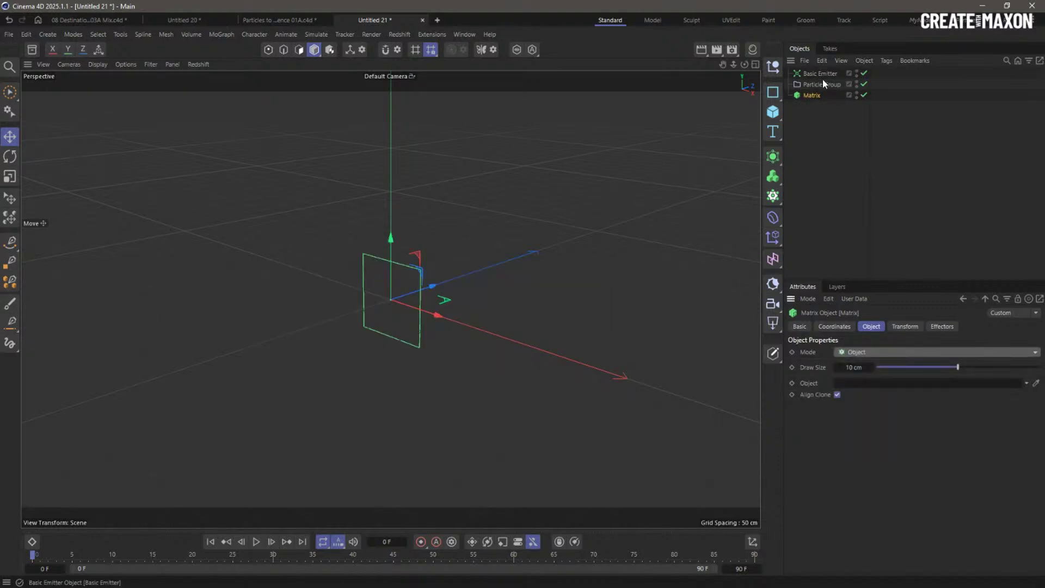
{"action": "left_click_drag", "start_coordinate": [816, 87], "coordinate": [872, 383]}
Play the emitter simulation with the Matrix, and close the test project without saving
{"action": "left_click", "coordinate": [257, 542]}
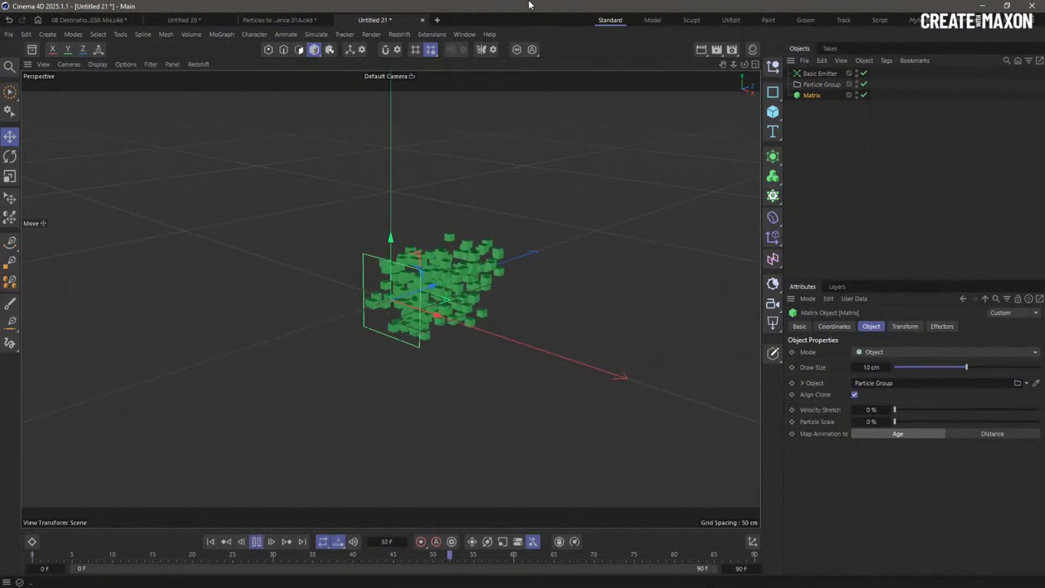
{"action": "left_click", "coordinate": [423, 20]}
{"action": "left_click", "coordinate": [541, 339]}
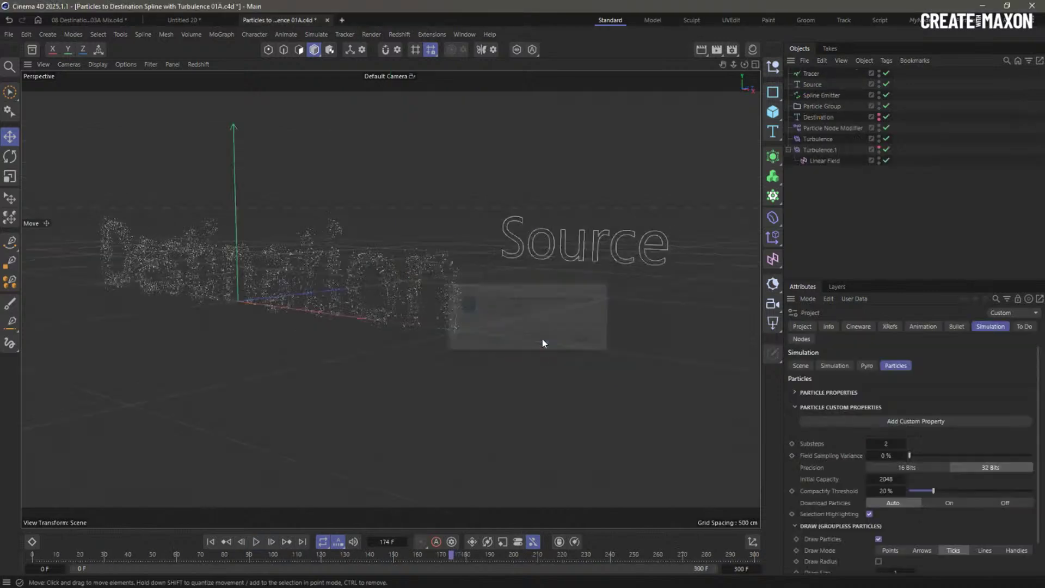
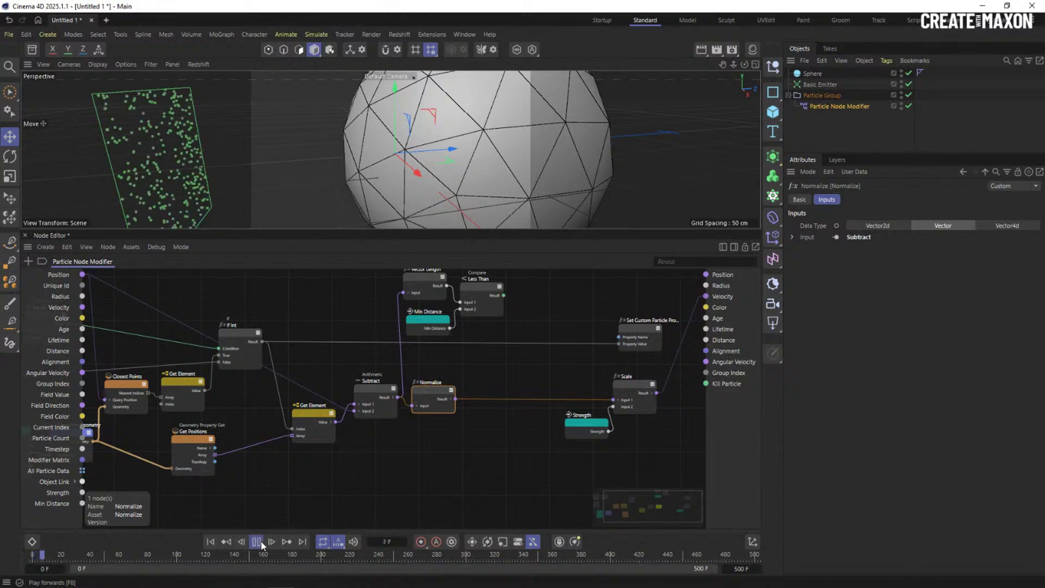
Set the Particle Node Modifier's Min Distance to 40 and play the sphere simulation briefly from the first frame
{"action": "left_click", "coordinate": [210, 542]}
{"action": "left_click", "coordinate": [835, 106]}
{"action": "double_click", "coordinate": [865, 249]}
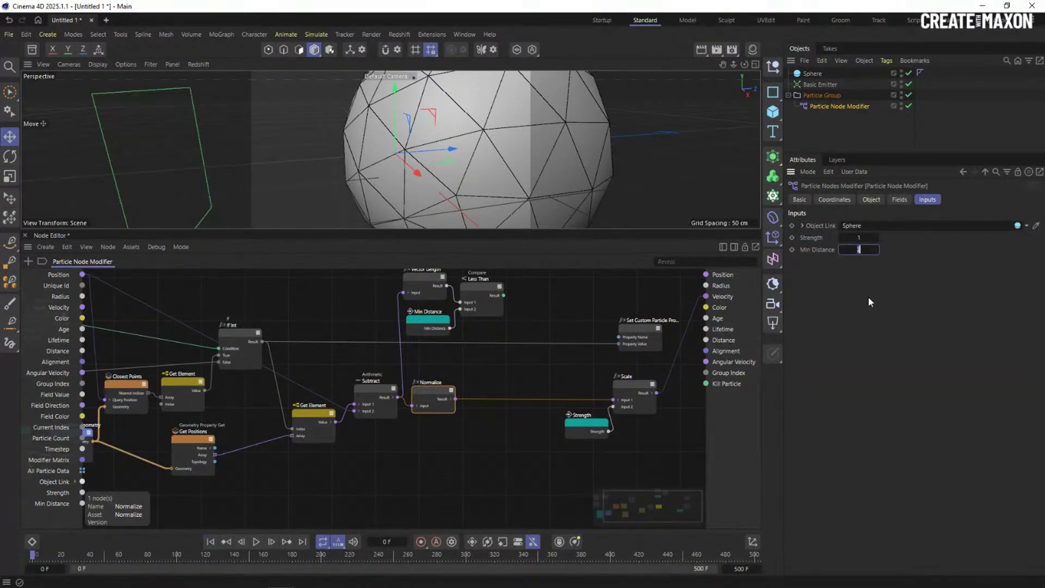
{"action": "type", "text": "40"}
{"action": "left_click", "coordinate": [257, 541]}
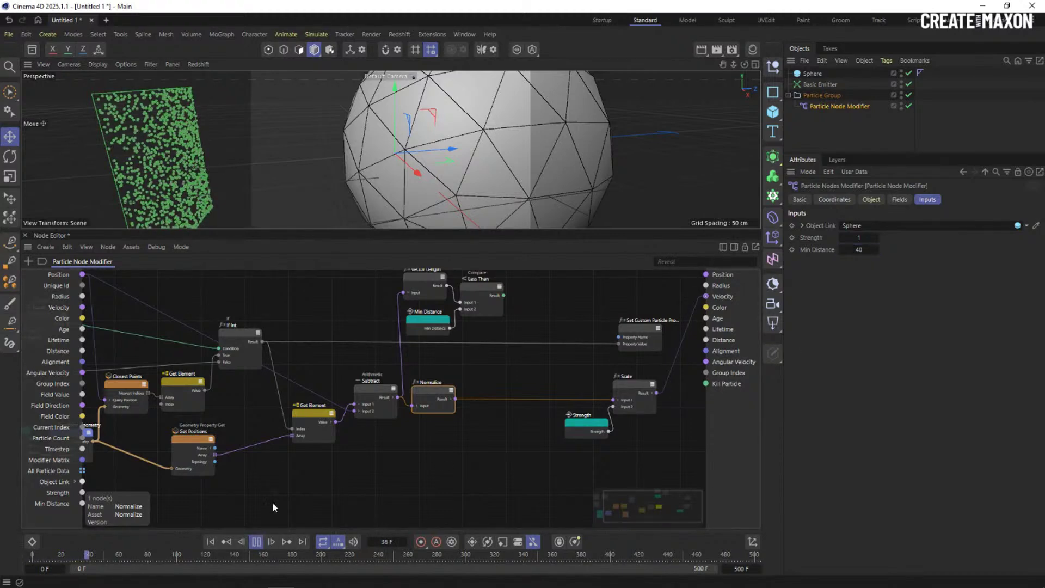
{"action": "left_click", "coordinate": [254, 542]}
Set the modifier's Min Distance to 3 and Strength to 40, and play the simulation from the first frame to frame 93
{"action": "left_click", "coordinate": [210, 542]}
{"action": "double_click", "coordinate": [860, 249]}
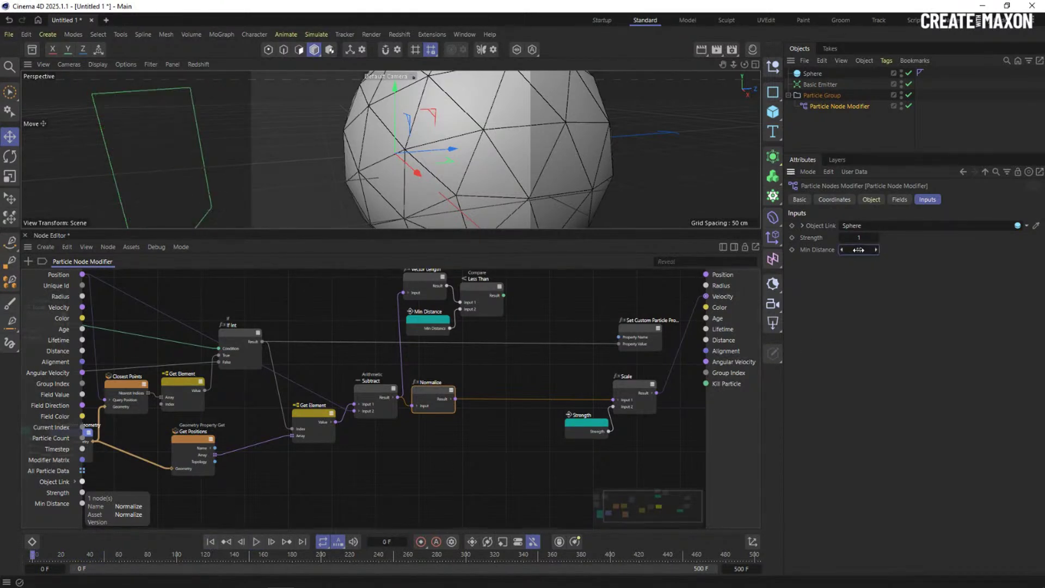
{"action": "type", "text": "3"}
{"action": "key", "text": "Return"}
{"action": "left_click", "coordinate": [256, 542]}
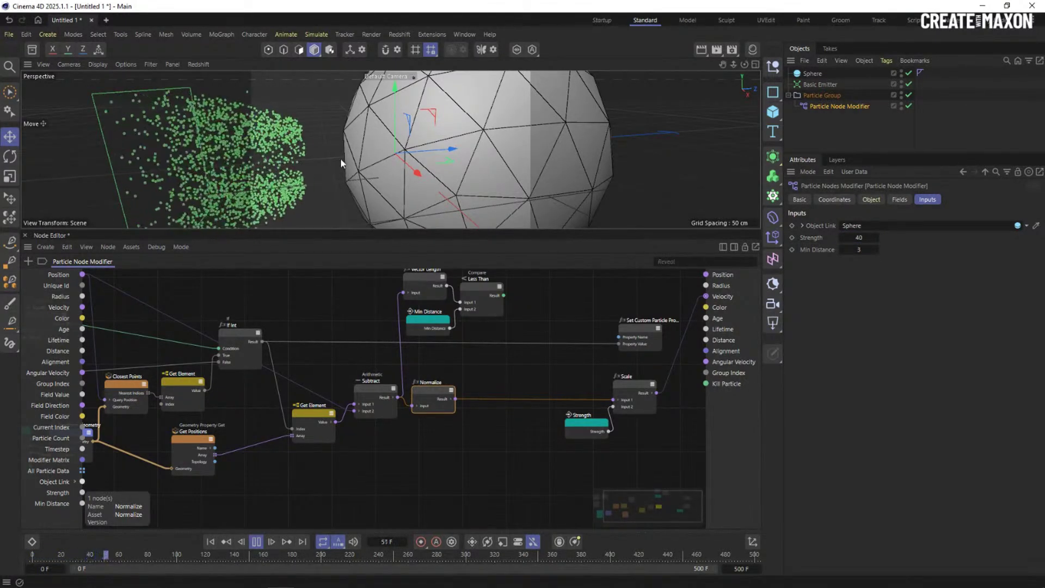
{"action": "left_click", "coordinate": [256, 542]}
Add an If node to the graph between the Normalize and Scale nodes
{"action": "left_click", "coordinate": [478, 382]}
{"action": "scroll", "coordinate": [501, 362], "scroll_direction": "down", "scroll_amount": 1}
{"action": "mouse_move", "coordinate": [500, 364]}
{"action": "middle_mouse_down"}
{"action": "mouse_move", "coordinate": [483, 353]}
{"action": "mouse_move", "coordinate": [483, 364]}
{"action": "middle_mouse_up"}
{"action": "double_click", "coordinate": [515, 369]}
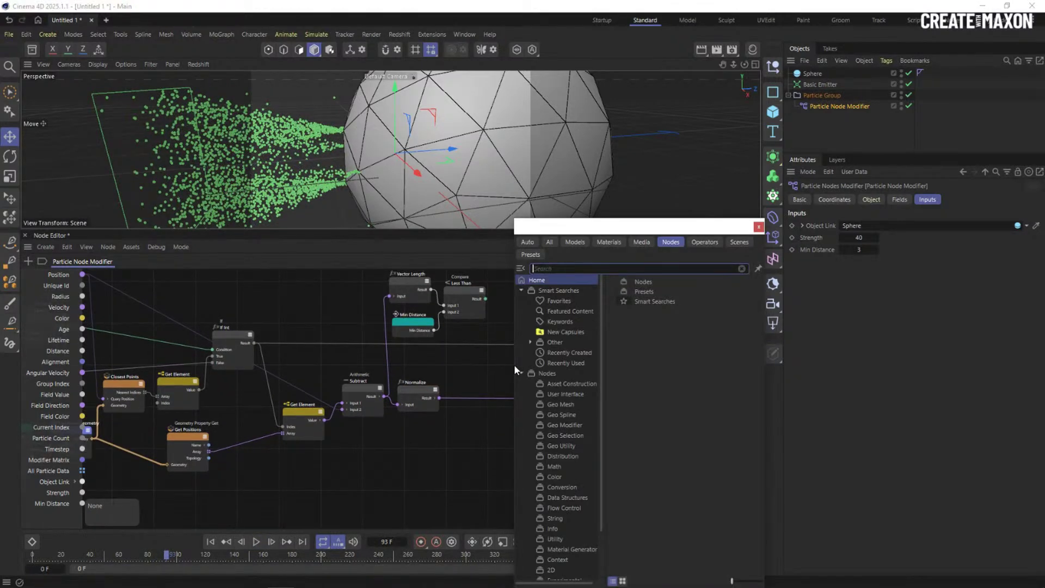
{"action": "type", "text": "f"}
{"action": "double_click", "coordinate": [538, 522]}
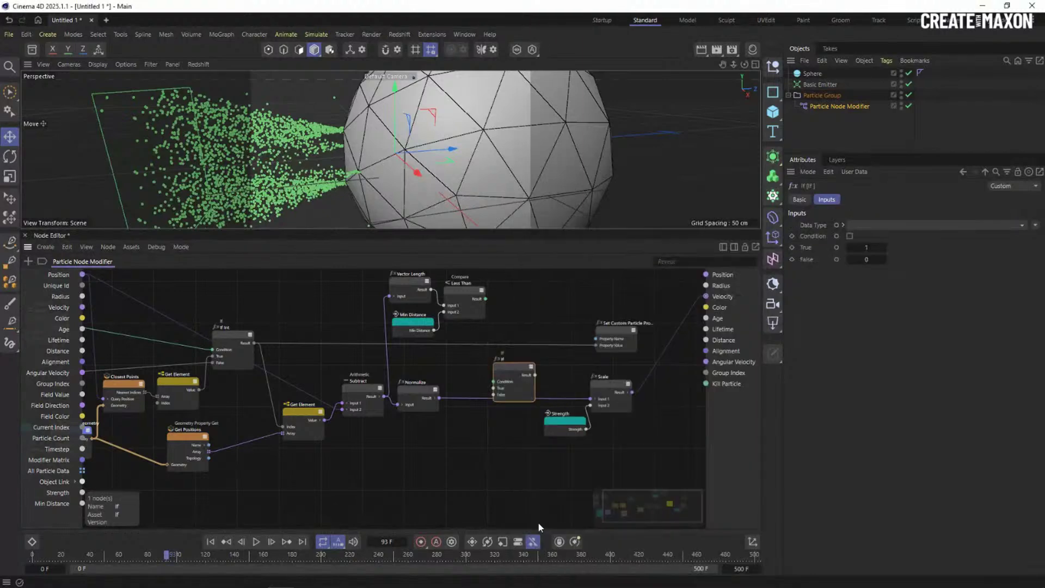
Wire Less Than into the new If node's Condition, the existing If Int result into False, and the new node's Result into Property Value
{"action": "left_click_drag", "start_coordinate": [482, 299], "coordinate": [462, 318]}
{"action": "scroll", "coordinate": [492, 324], "scroll_direction": "up", "scroll_amount": 2}
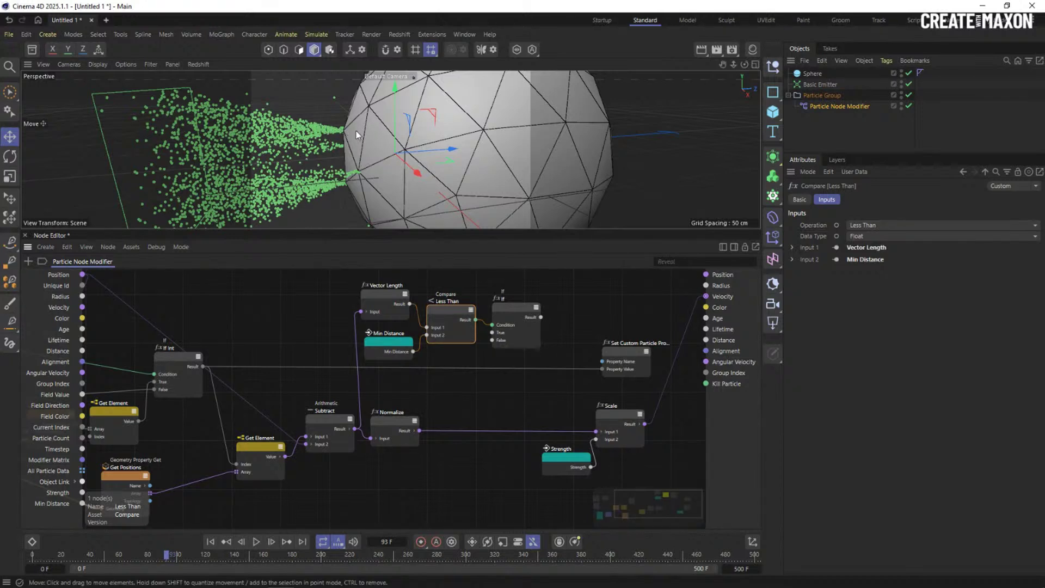
{"action": "left_click_drag", "start_coordinate": [501, 339], "coordinate": [203, 367]}
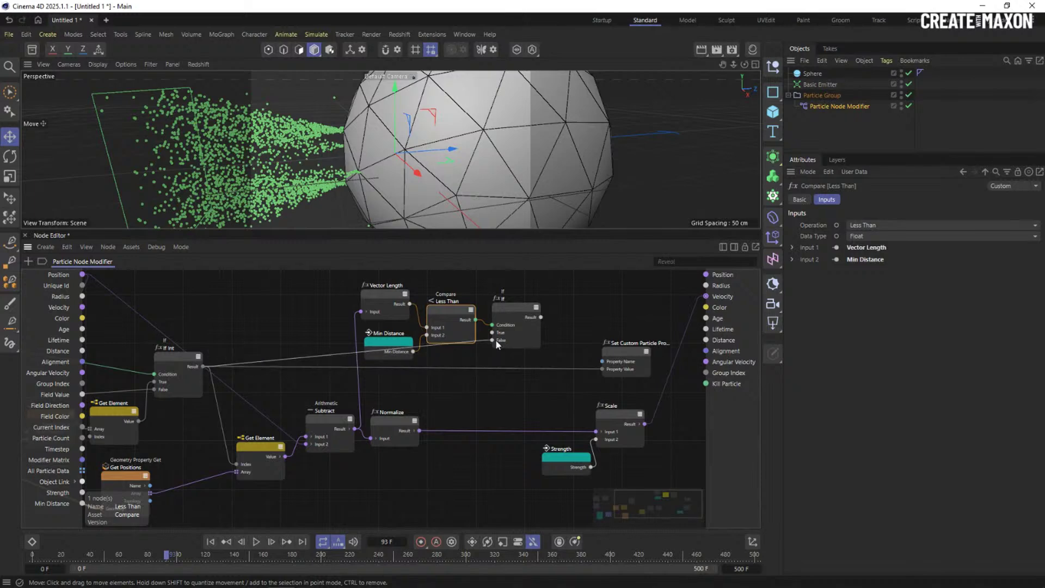
{"action": "left_click_drag", "start_coordinate": [541, 317], "coordinate": [602, 369]}
Place the new If node level with Set Custom Particle Property and set its Data Type to Int
{"action": "left_click_drag", "start_coordinate": [515, 318], "coordinate": [517, 354]}
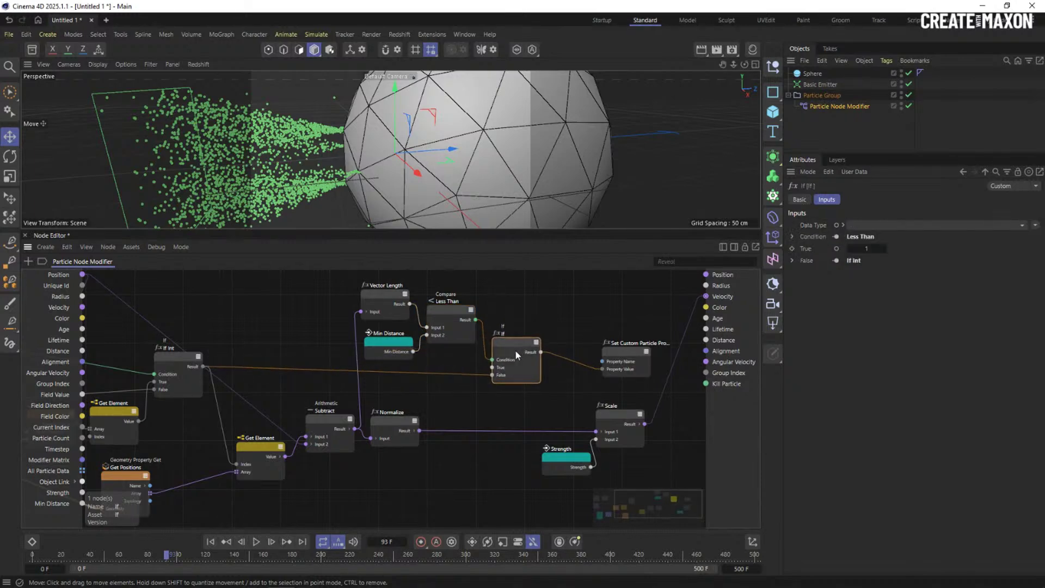
{"action": "left_click", "coordinate": [882, 225]}
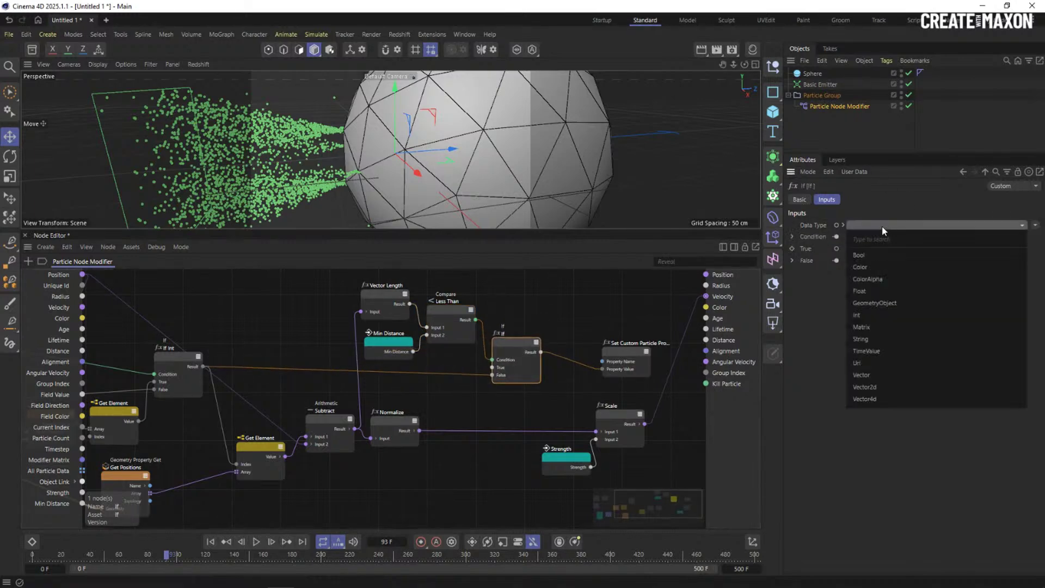
{"action": "left_click", "coordinate": [859, 318]}
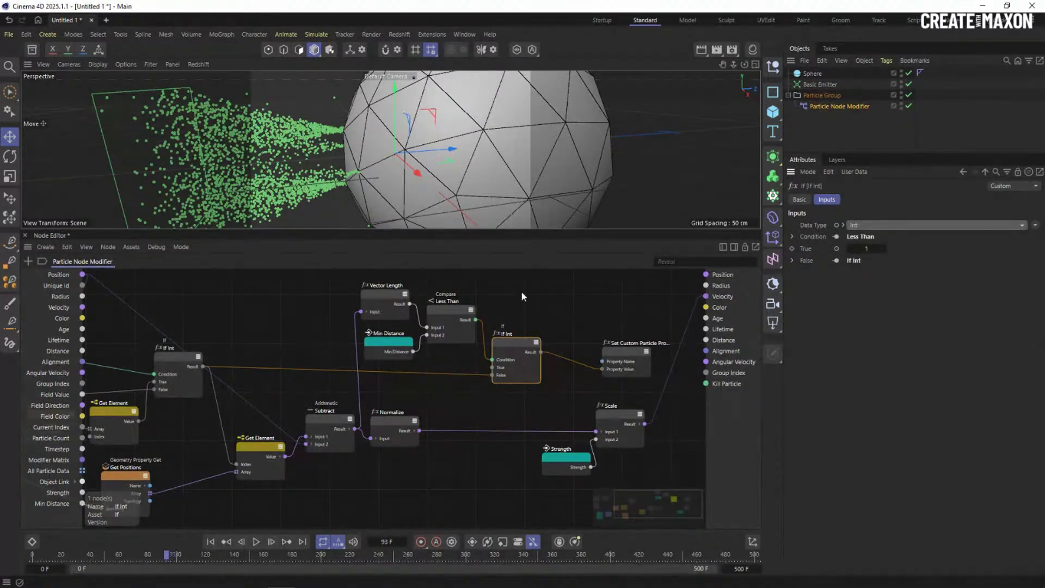
{"action": "left_click_drag", "start_coordinate": [516, 347], "coordinate": [503, 379]}
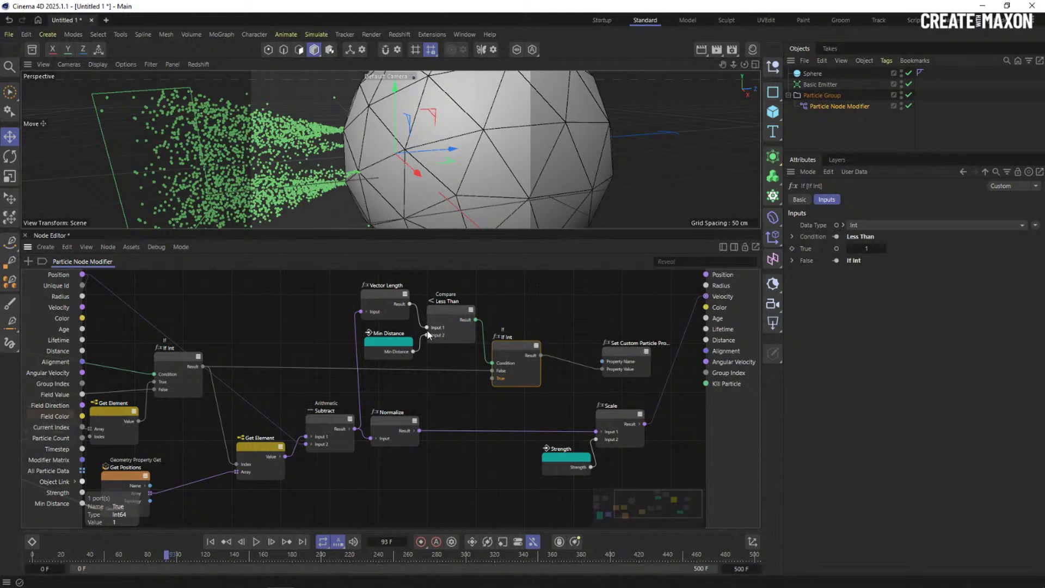
Enlarge the node graph area and add a Geometry Neighbor node below the second Get Element node
{"action": "left_click_drag", "start_coordinate": [420, 231], "coordinate": [419, 169]}
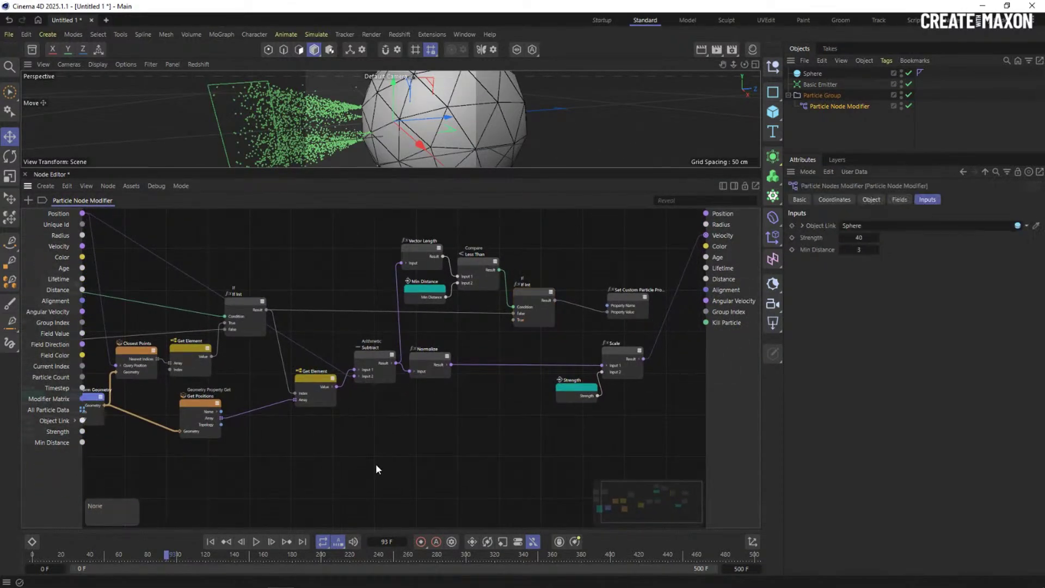
{"action": "double_click", "coordinate": [376, 464]}
{"action": "type", "text": "nei"}
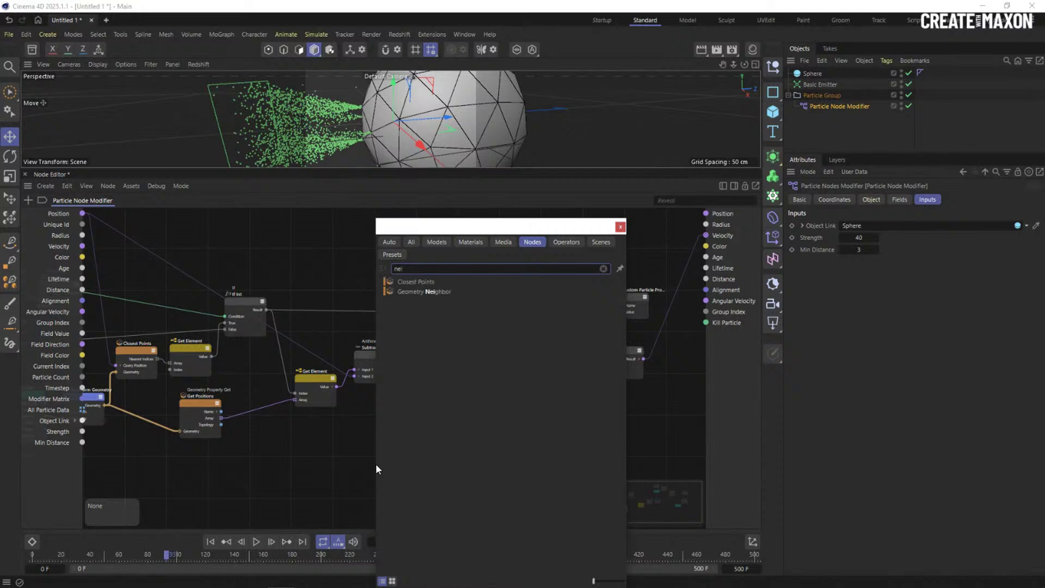
{"action": "left_click", "coordinate": [423, 292]}
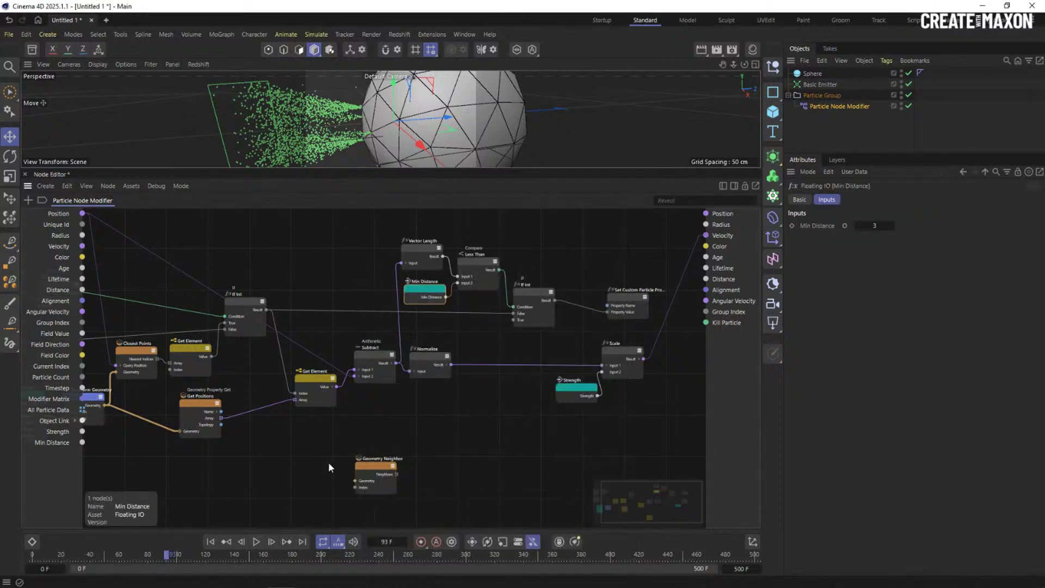
{"action": "middle_click_drag", "start_coordinate": [328, 462], "coordinate": [405, 413]}
{"action": "left_click_drag", "start_coordinate": [422, 420], "coordinate": [365, 419]}
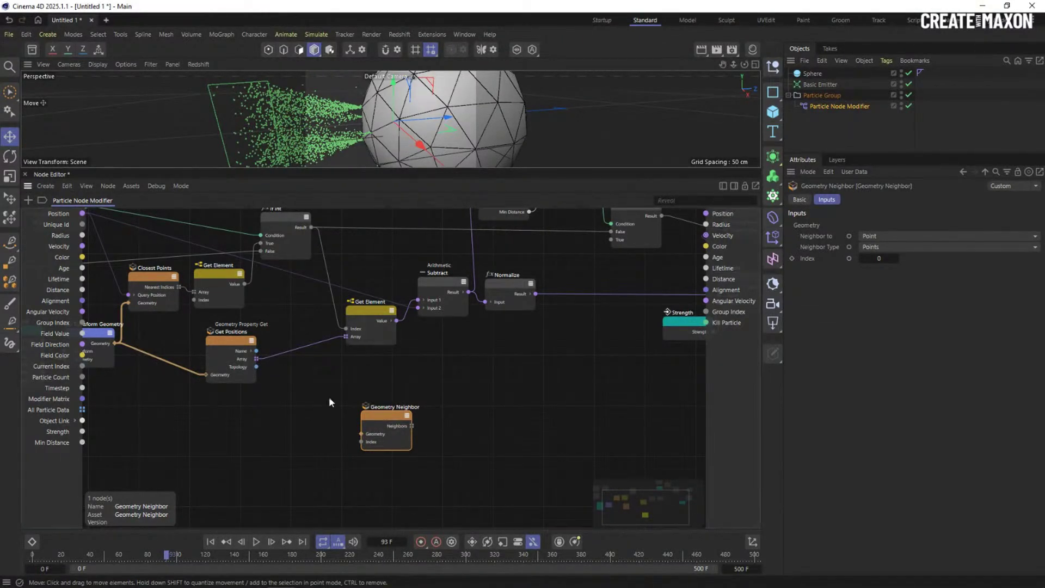
Connect Transform Geometry to Geometry Neighbor's Geometry input and the first If Int result to its Index, and reposition the node
{"action": "middle_click_drag", "start_coordinate": [193, 394], "coordinate": [235, 400]}
{"action": "left_click_drag", "start_coordinate": [157, 350], "coordinate": [461, 426]}
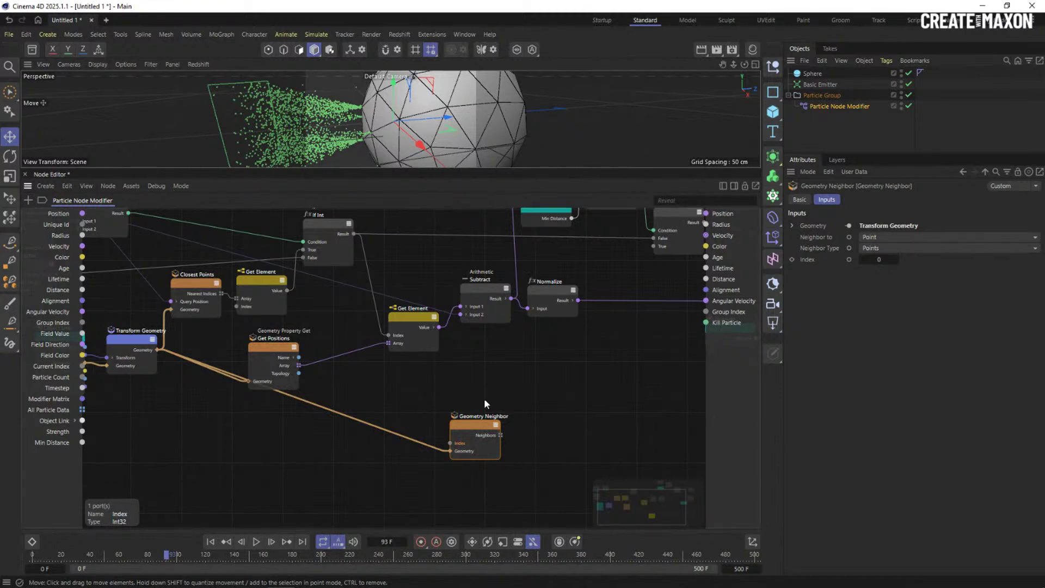
{"action": "scroll", "coordinate": [548, 385], "scroll_direction": "down", "scroll_amount": 4}
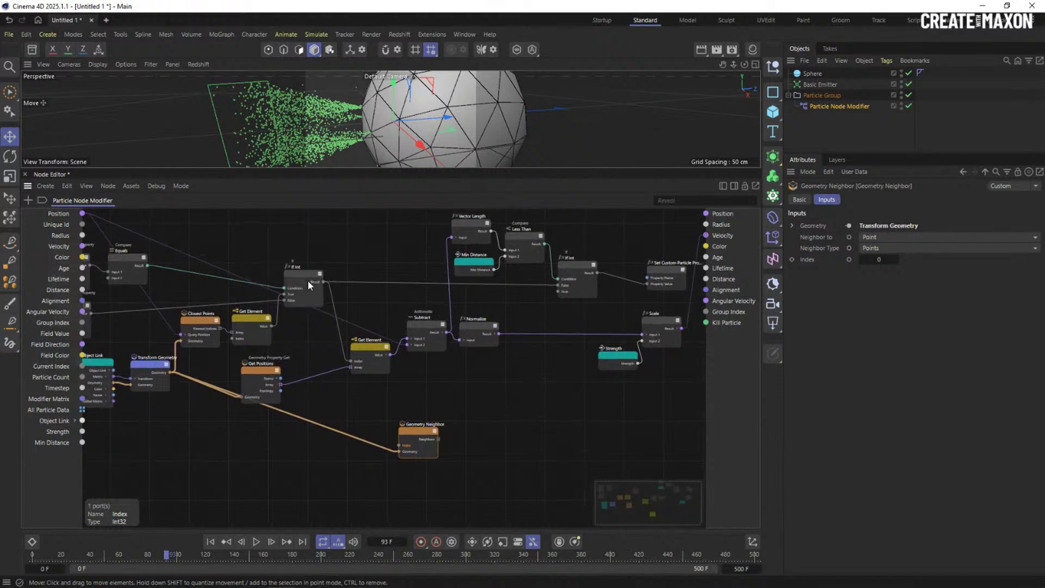
{"action": "left_click", "coordinate": [303, 280]}
{"action": "left_click_drag", "start_coordinate": [322, 287], "coordinate": [404, 448]}
{"action": "scroll", "coordinate": [403, 445], "scroll_direction": "up", "scroll_amount": 4}
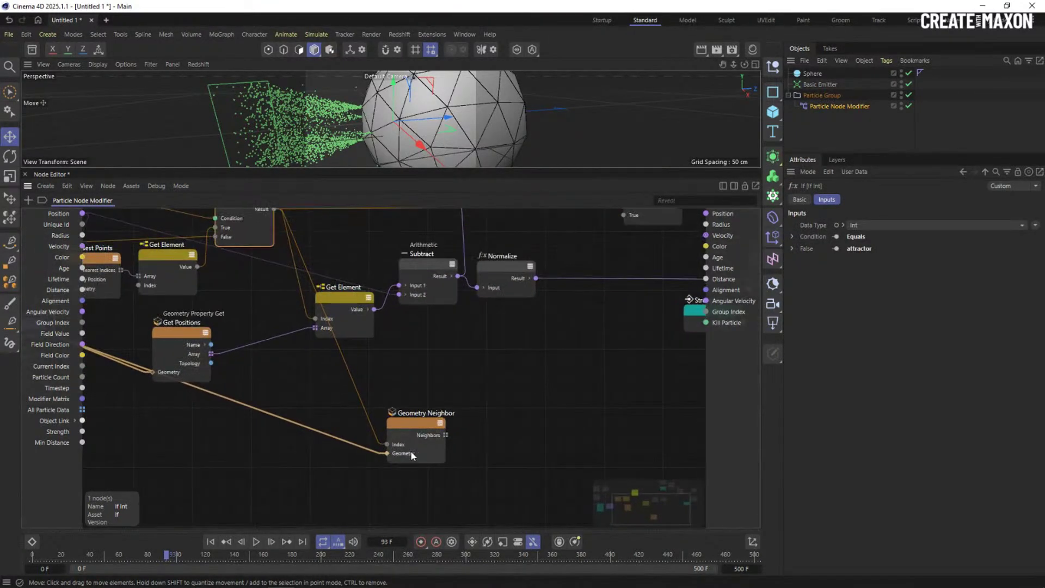
{"action": "left_click", "coordinate": [402, 408]}
{"action": "left_click_drag", "start_coordinate": [402, 408], "coordinate": [394, 396]}
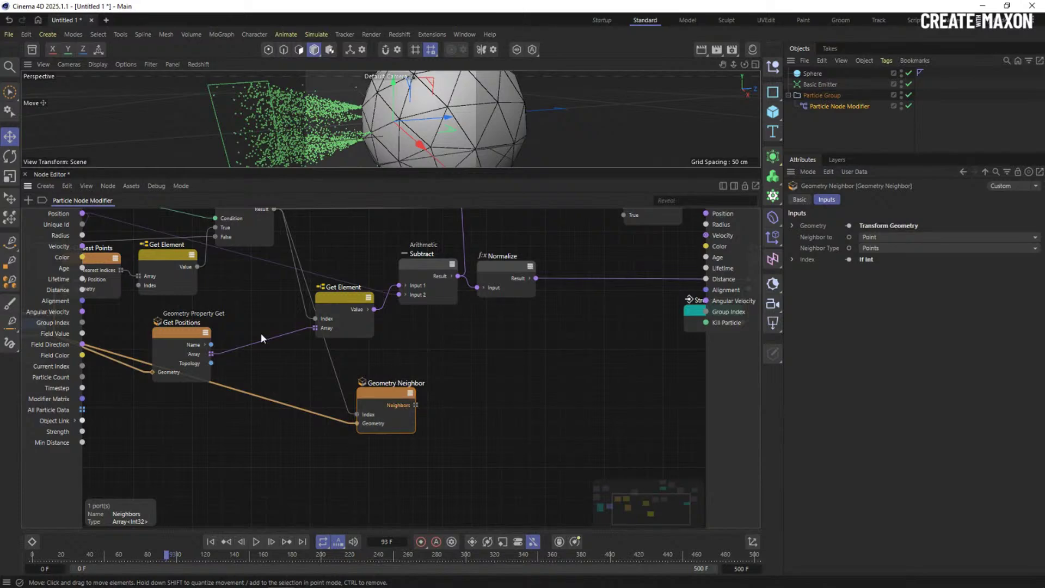
Switch to the presentation, review the slide on selecting a random neighbor point, and return to the node graph in Cinema 4D
{"action": "key", "text": "alt+Tab"}
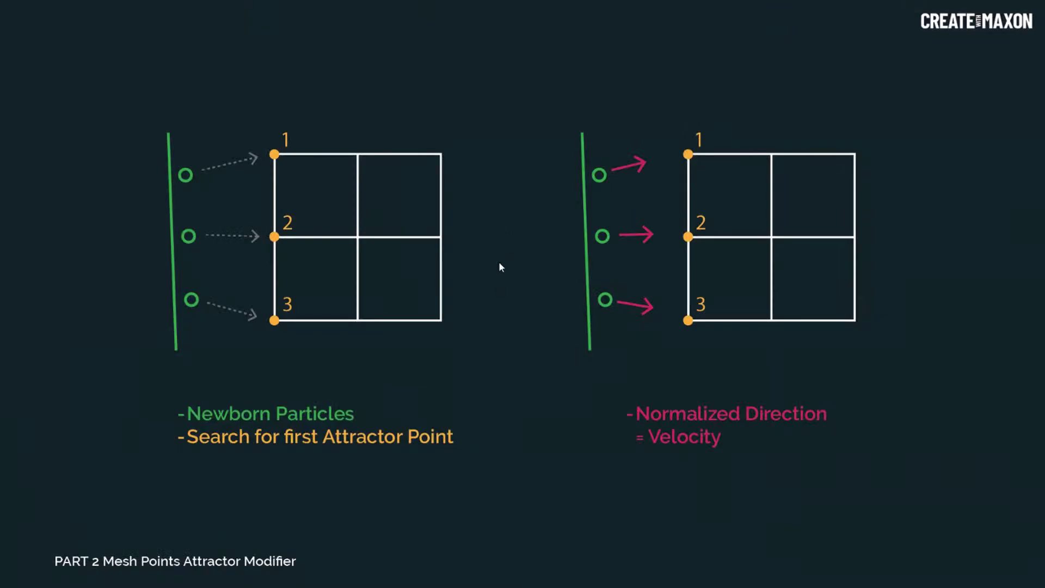
{"action": "left_click", "coordinate": [500, 264]}
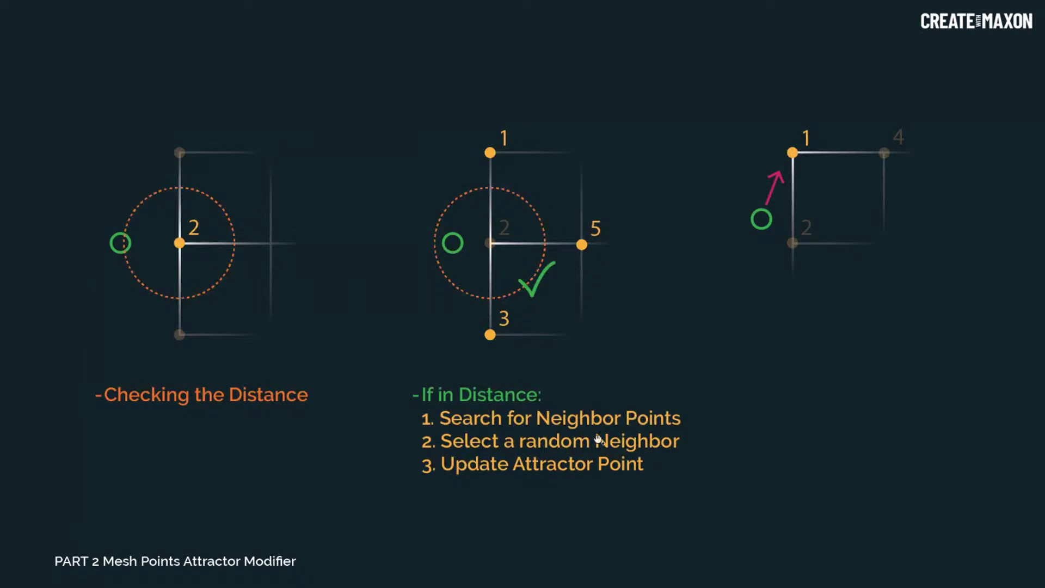
{"action": "key", "text": "alt+Tab"}
{"action": "left_click", "coordinate": [495, 263]}
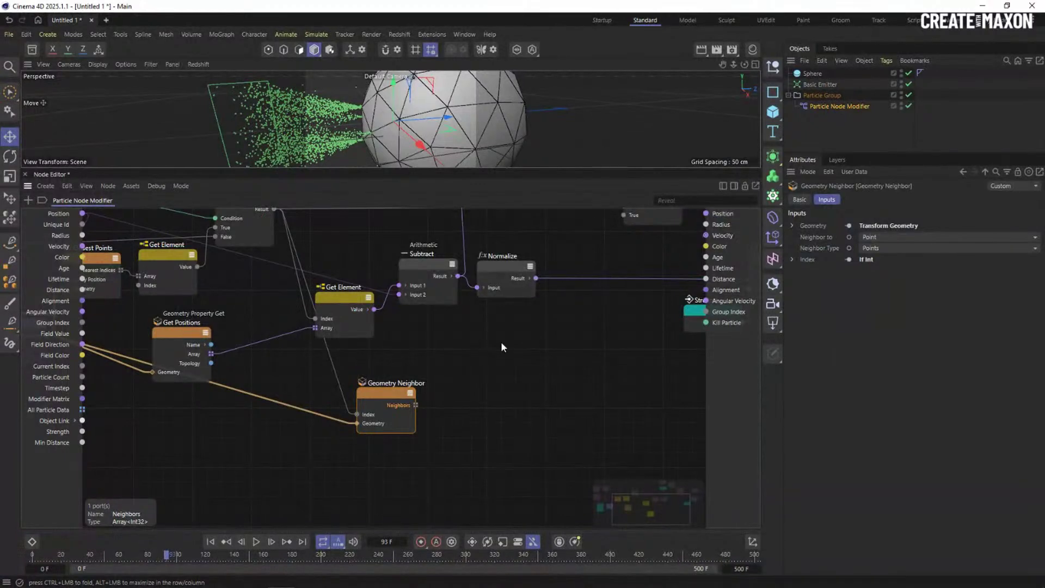
Add a Hash node and place it beside the Geometry Neighbor node, leaving a gap between them
{"action": "middle_click_drag", "start_coordinate": [569, 350], "coordinate": [543, 347]}
{"action": "left_click_drag", "start_coordinate": [366, 393], "coordinate": [346, 389]}
{"action": "double_click", "coordinate": [473, 400]}
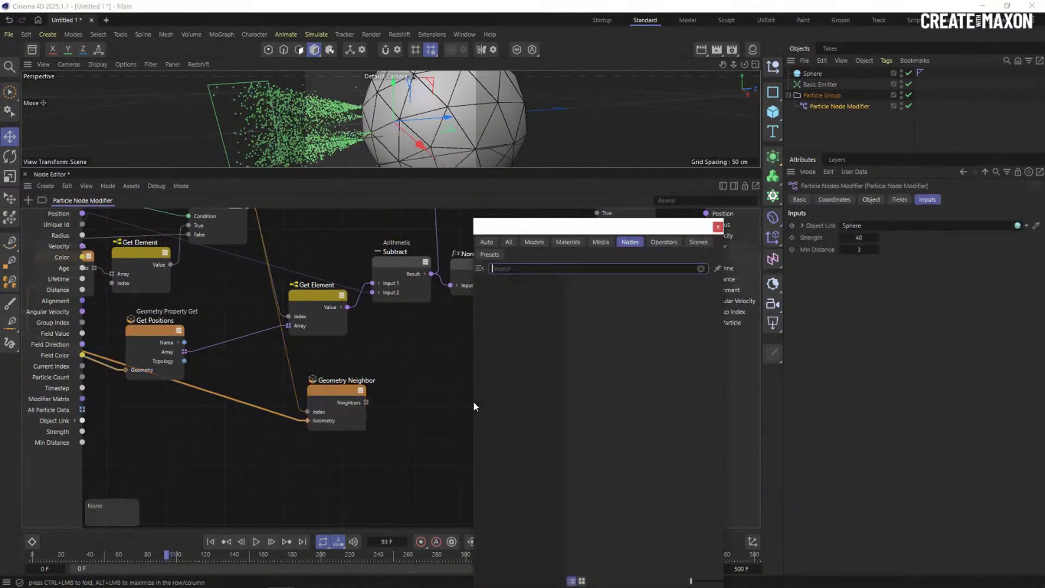
{"action": "type", "text": "hash"}
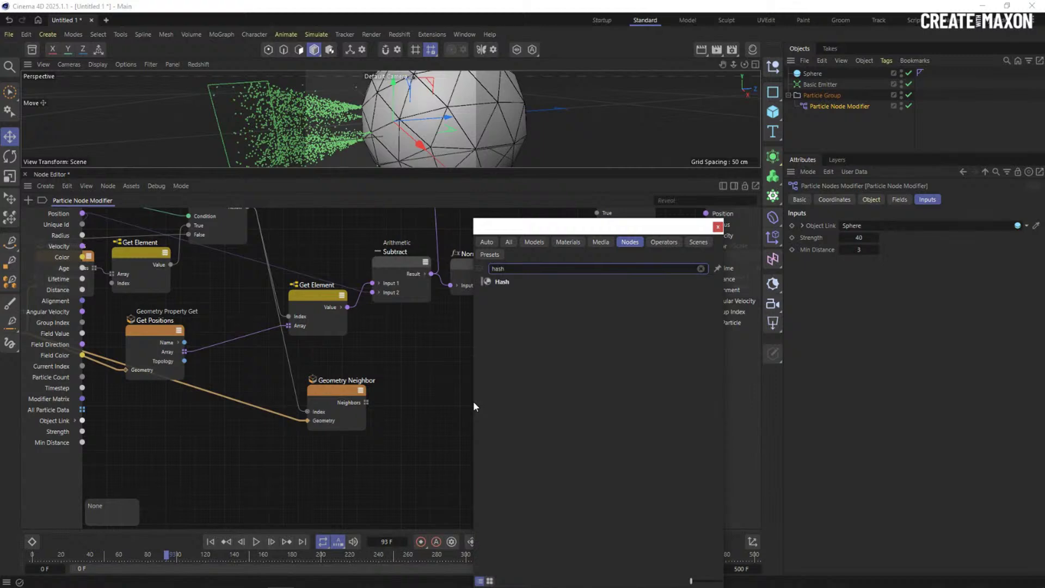
{"action": "double_click", "coordinate": [502, 282]}
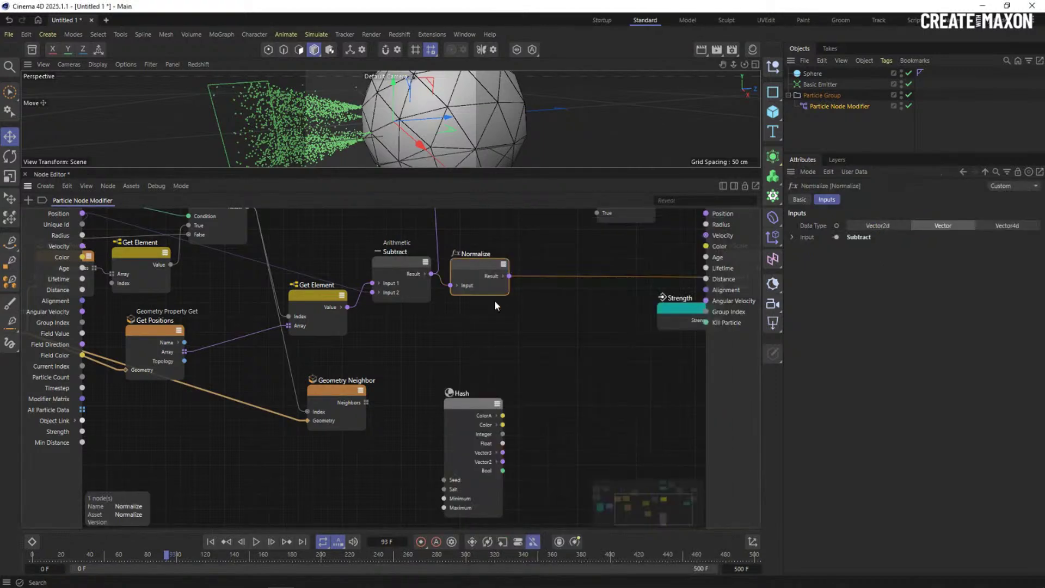
{"action": "left_click_drag", "start_coordinate": [458, 398], "coordinate": [407, 363]}
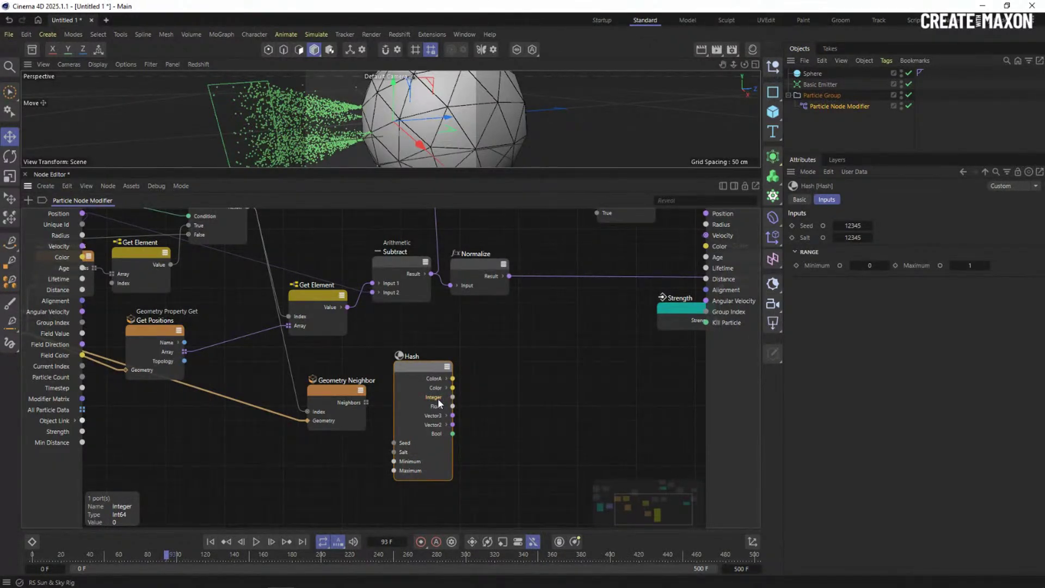
{"action": "middle_click_drag", "start_coordinate": [380, 427], "coordinate": [362, 417]}
{"action": "left_click_drag", "start_coordinate": [396, 356], "coordinate": [424, 357]}
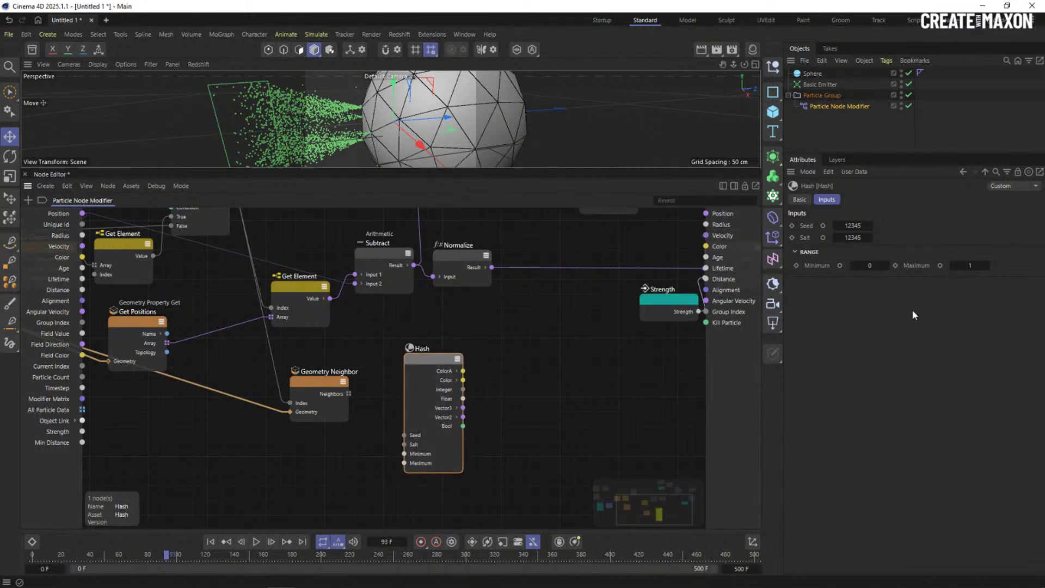
Shift Geometry Neighbor aside, add a Get Count node between it and Hash, and connect Neighbors to its Array input
{"action": "left_click_drag", "start_coordinate": [324, 387], "coordinate": [308, 382]}
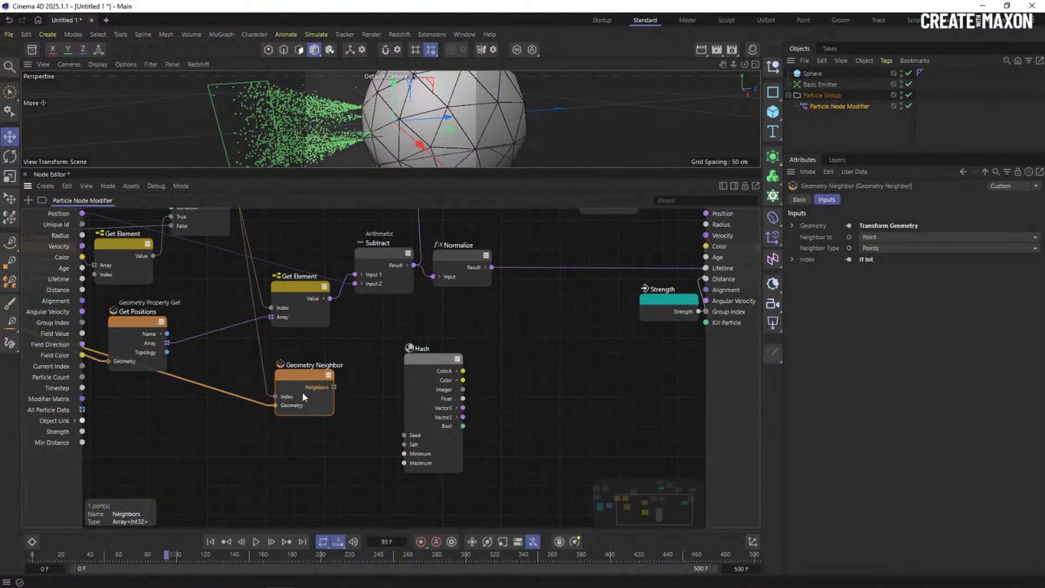
{"action": "left_click_drag", "start_coordinate": [303, 380], "coordinate": [296, 374]}
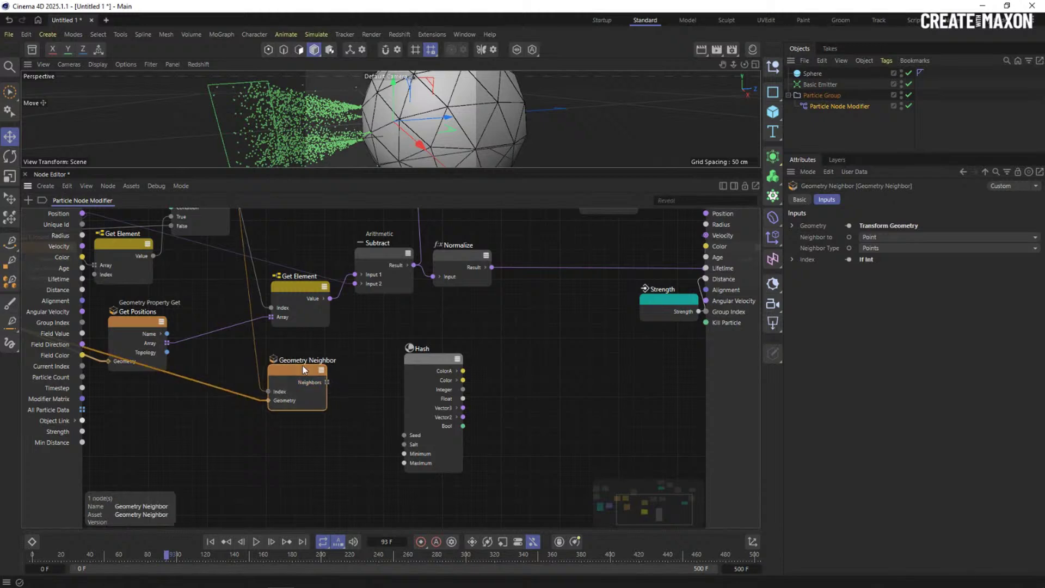
{"action": "double_click", "coordinate": [374, 380]}
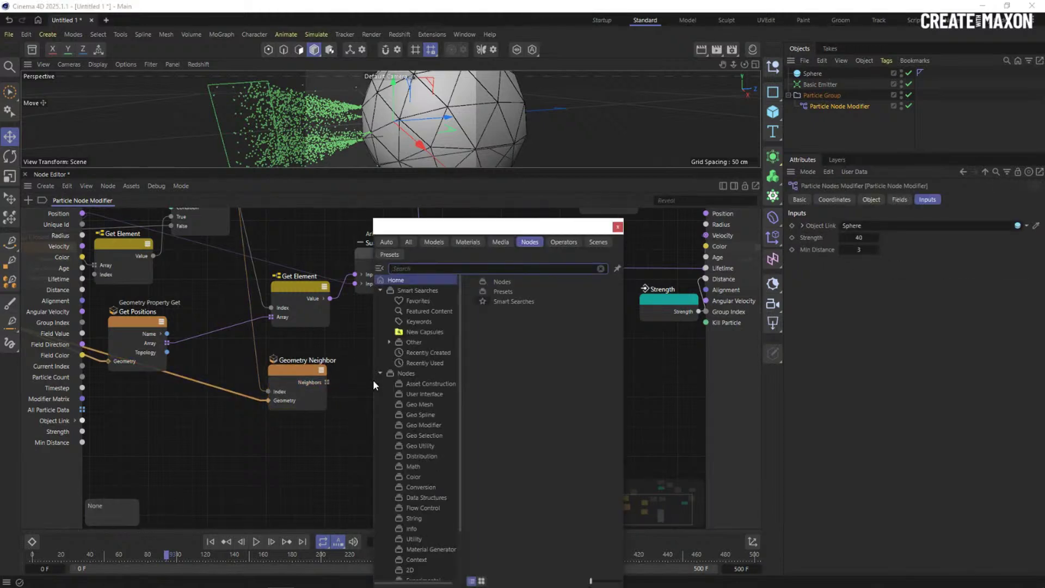
{"action": "type", "text": "get co"}
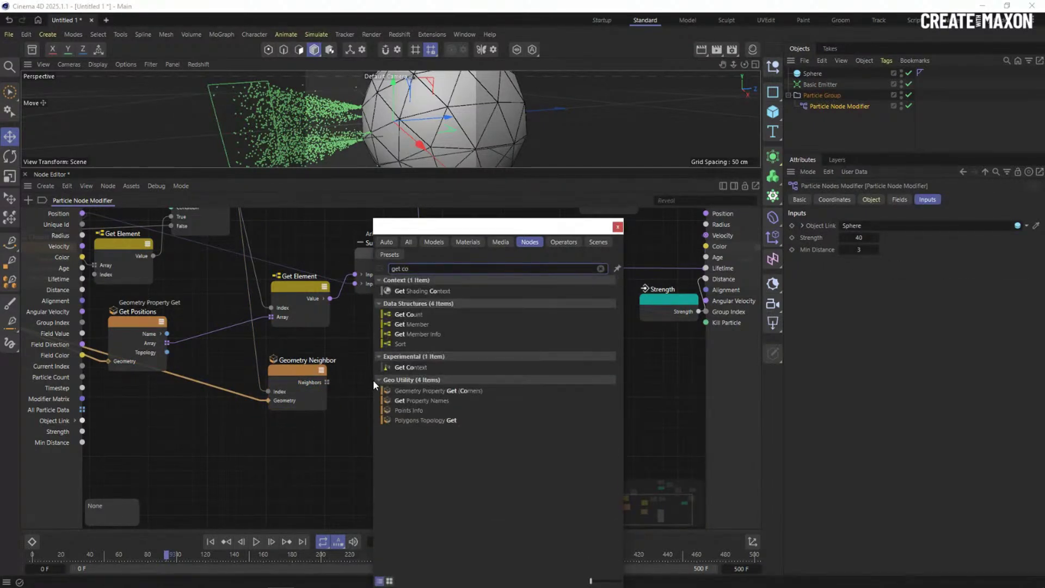
{"action": "left_click", "coordinate": [413, 314]}
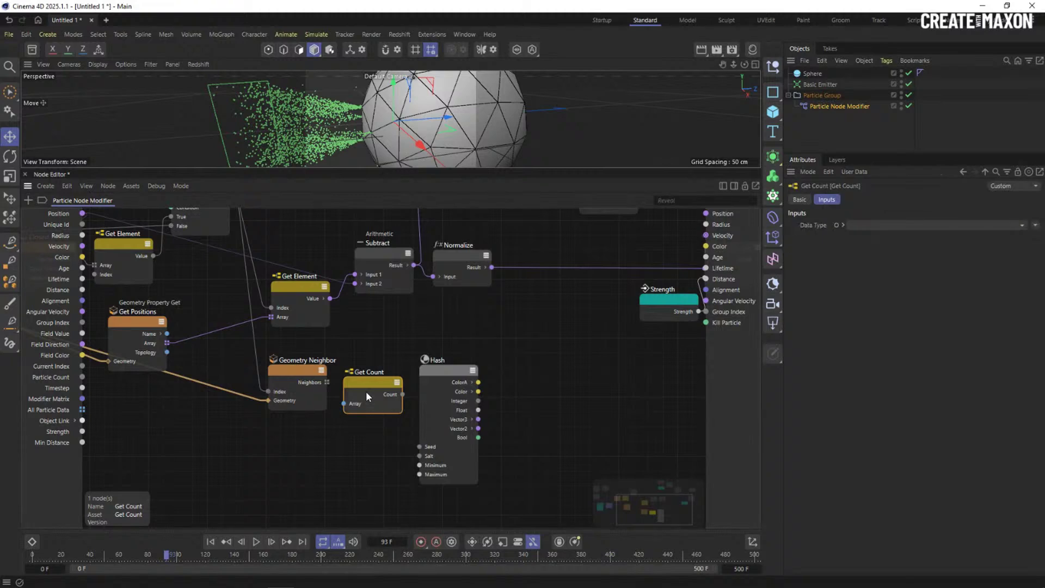
{"action": "left_click_drag", "start_coordinate": [347, 375], "coordinate": [352, 401]}
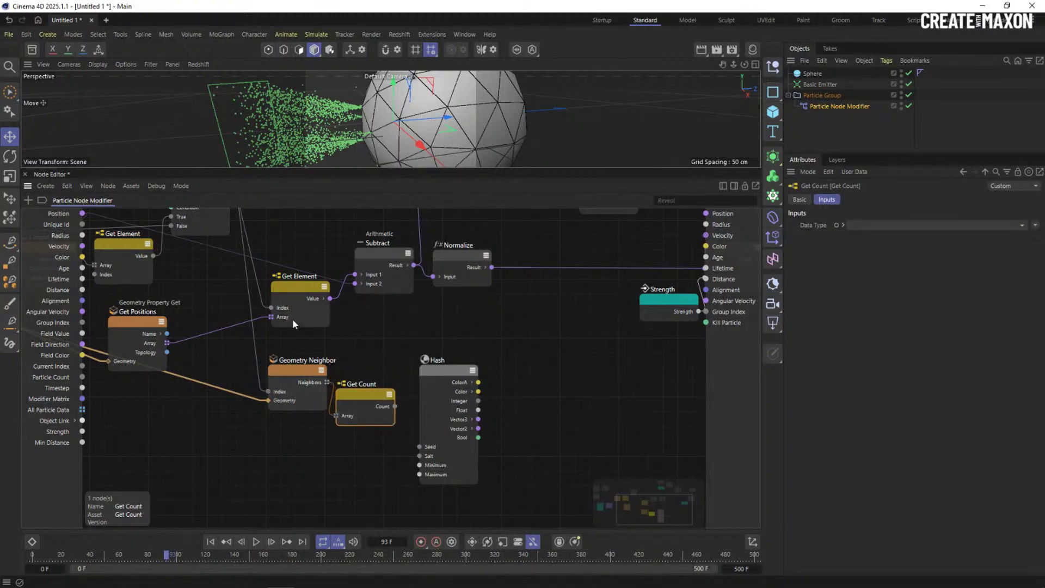
Connect Get Count's Count to Hash's Maximum input and arrange both nodes below Geometry Neighbor
{"action": "left_click_drag", "start_coordinate": [439, 380], "coordinate": [440, 371]}
{"action": "left_click_drag", "start_coordinate": [385, 391], "coordinate": [385, 448]}
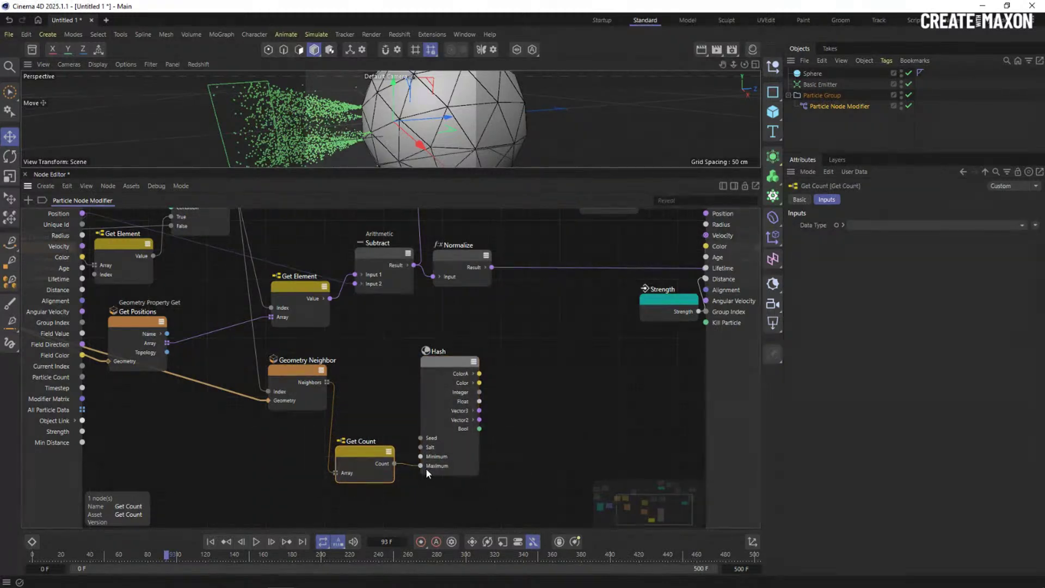
{"action": "mouse_move", "coordinate": [438, 381]}
{"action": "left_mouse_down"}
{"action": "mouse_move", "coordinate": [433, 355]}
{"action": "mouse_move", "coordinate": [438, 385]}
{"action": "left_mouse_up"}
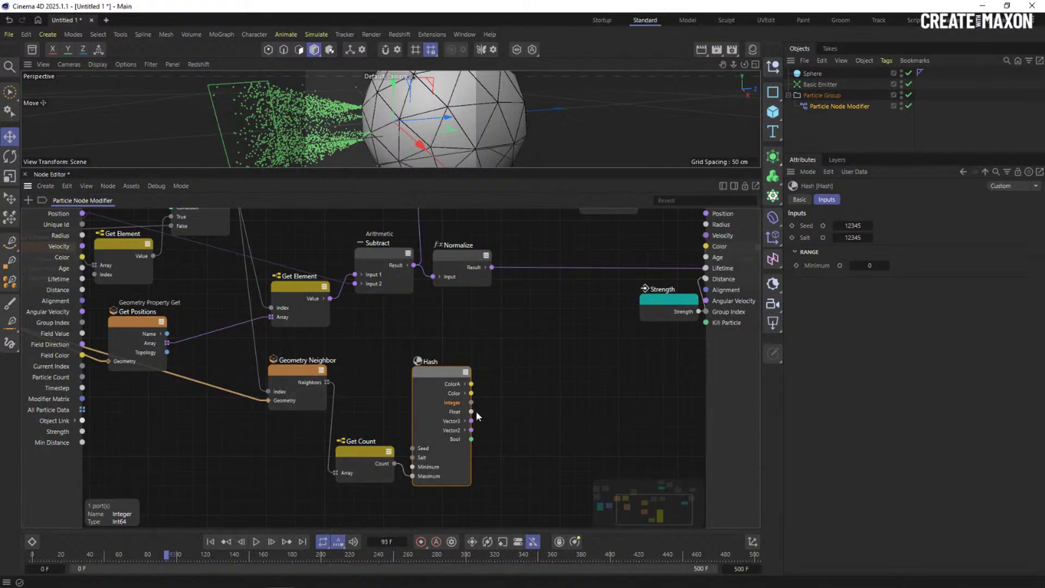
{"action": "left_click_drag", "start_coordinate": [441, 375], "coordinate": [440, 406]}
{"action": "middle_click_drag", "start_coordinate": [383, 370], "coordinate": [355, 352]}
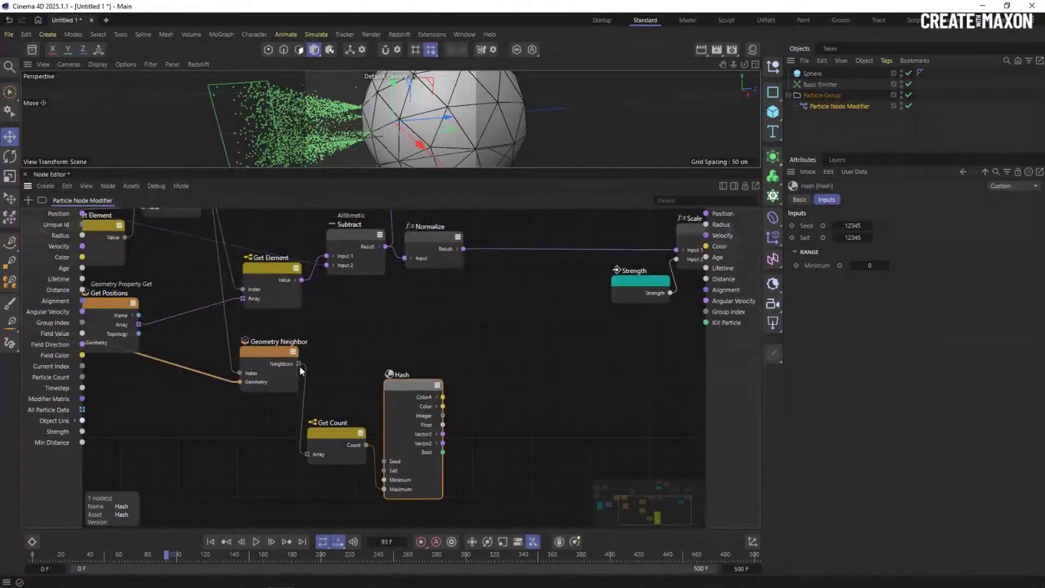
Add a Get Element node beyond Hash, connecting Geometry Neighbor's Neighbors to its Array and Hash's Integer output to its Index
{"action": "left_click", "coordinate": [277, 363]}
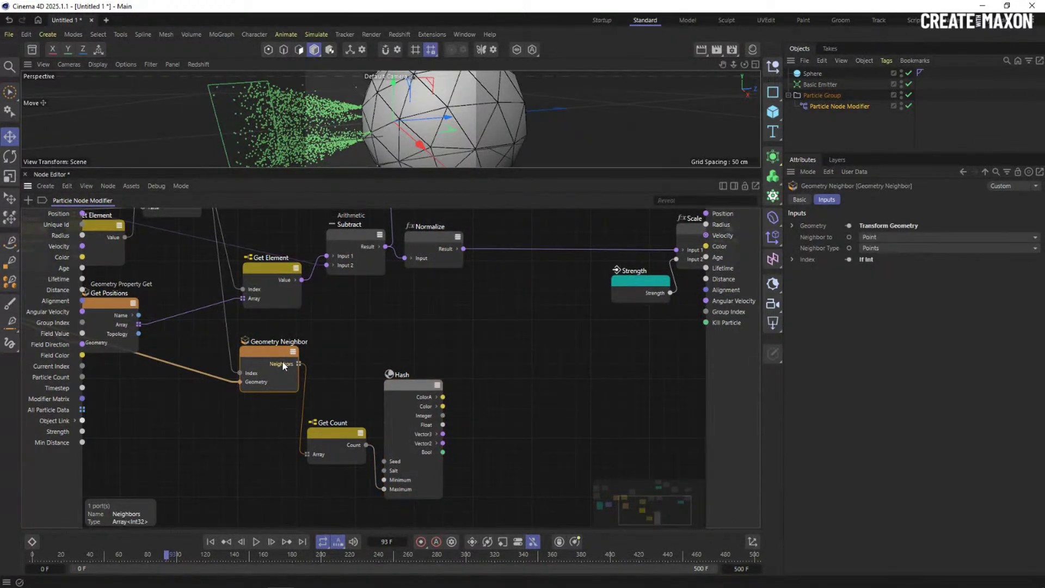
{"action": "double_click", "coordinate": [492, 359]}
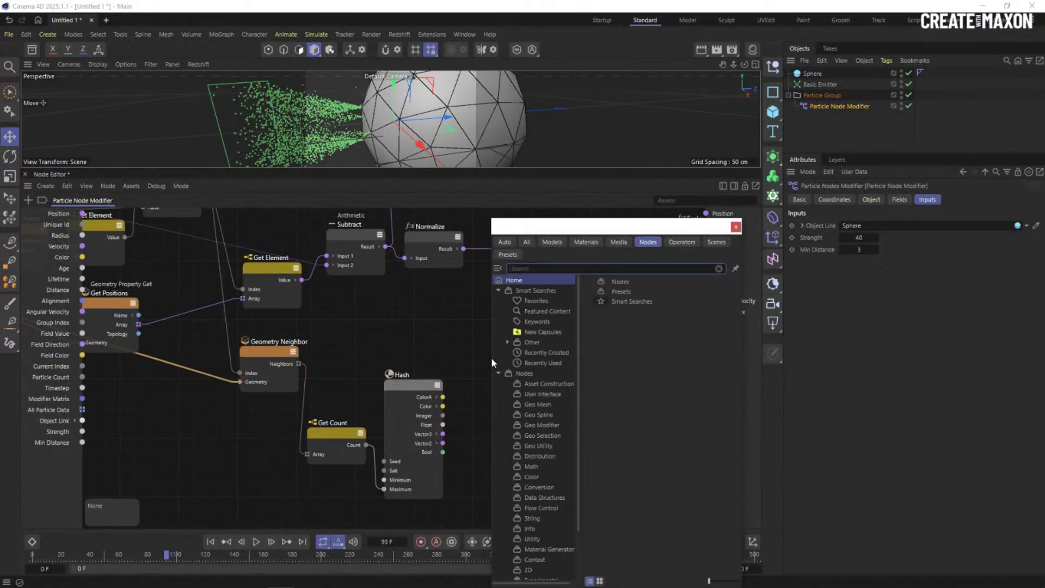
{"action": "type", "text": "get c"}
{"action": "type", "text": "le"}
{"action": "double_click", "coordinate": [521, 291]}
{"action": "mouse_move", "coordinate": [487, 368]}
{"action": "left_mouse_down"}
{"action": "mouse_move", "coordinate": [484, 335]}
{"action": "mouse_move", "coordinate": [484, 357]}
{"action": "left_mouse_up"}
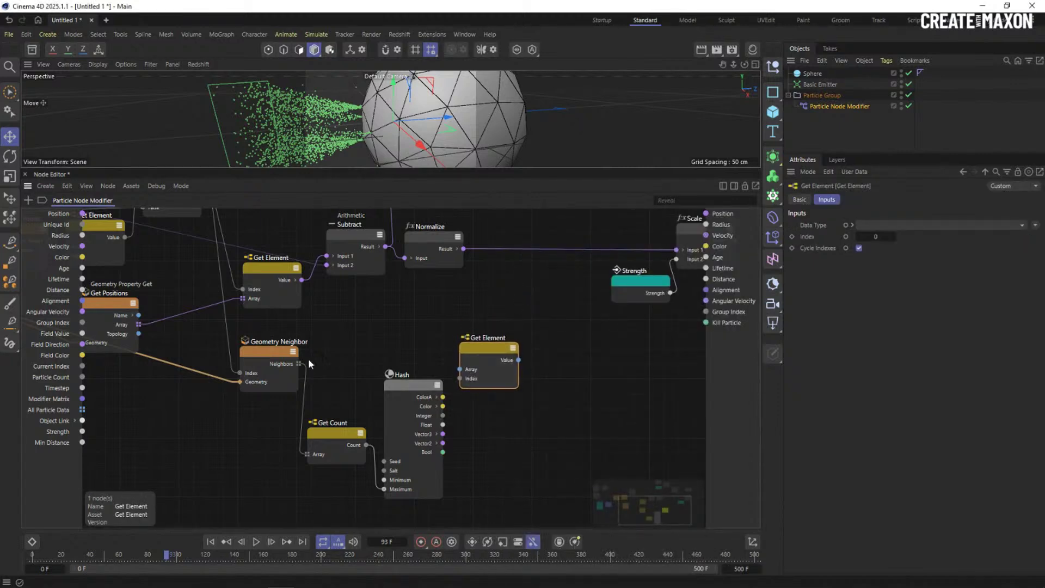
{"action": "left_click_drag", "start_coordinate": [298, 364], "coordinate": [479, 350]}
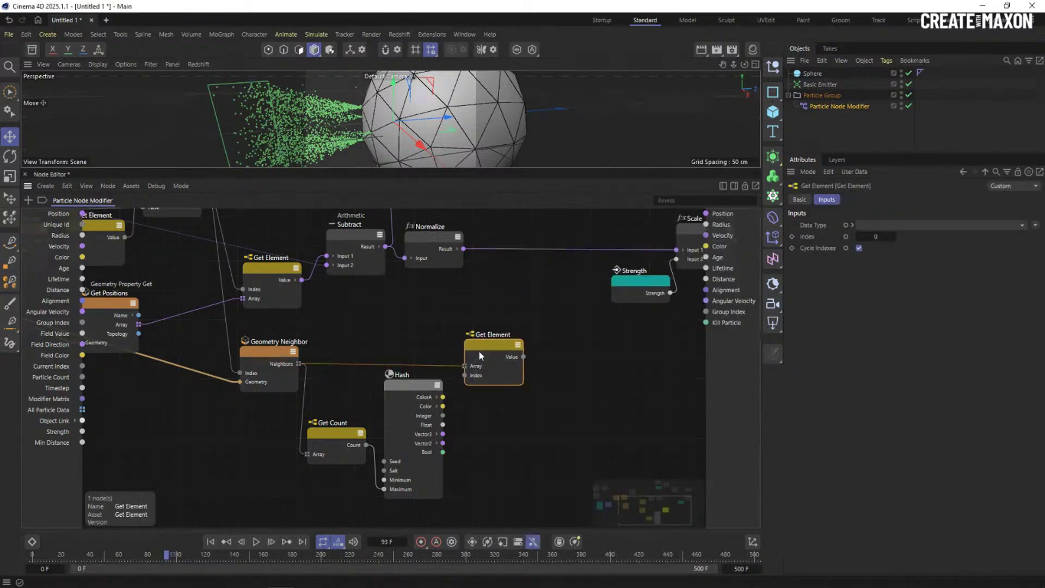
{"action": "left_click_drag", "start_coordinate": [443, 407], "coordinate": [466, 375]}
Connect the new Get Element's Value to the True input of the If Int node that follows Less Than
{"action": "scroll", "coordinate": [533, 318], "scroll_direction": "down", "scroll_amount": 2}
{"action": "middle_click_drag", "start_coordinate": [541, 313], "coordinate": [494, 359]}
{"action": "scroll", "coordinate": [525, 311], "scroll_direction": "up", "scroll_amount": 2}
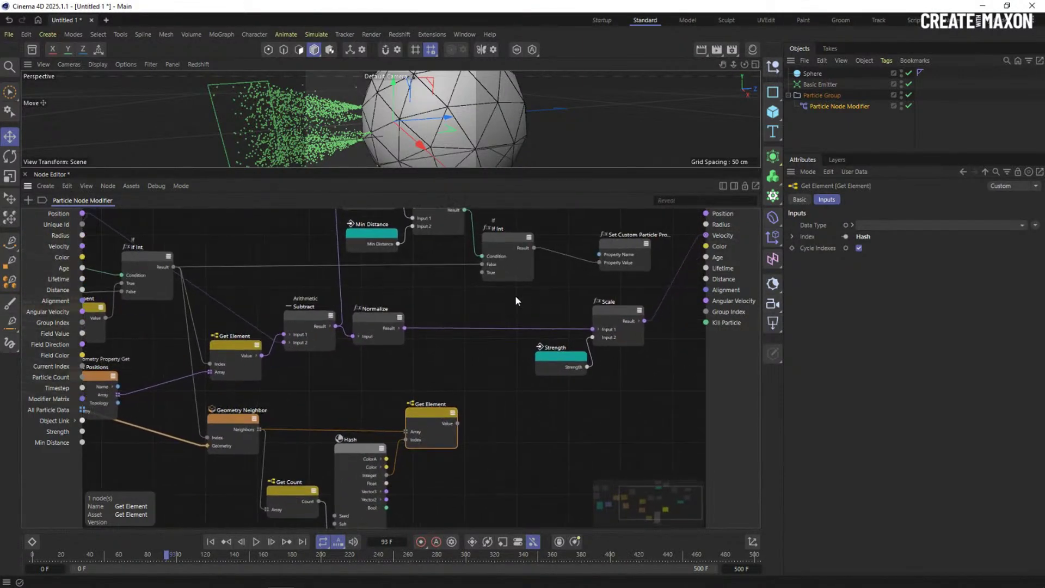
{"action": "left_click", "coordinate": [490, 265]}
{"action": "left_click_drag", "start_coordinate": [490, 266], "coordinate": [484, 265]}
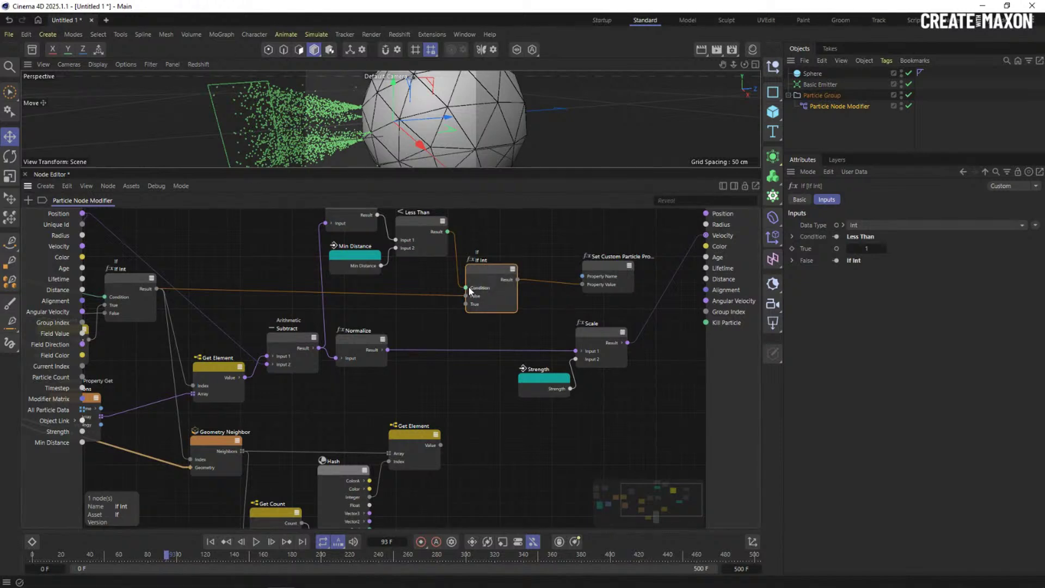
{"action": "left_click_drag", "start_coordinate": [441, 445], "coordinate": [471, 307]}
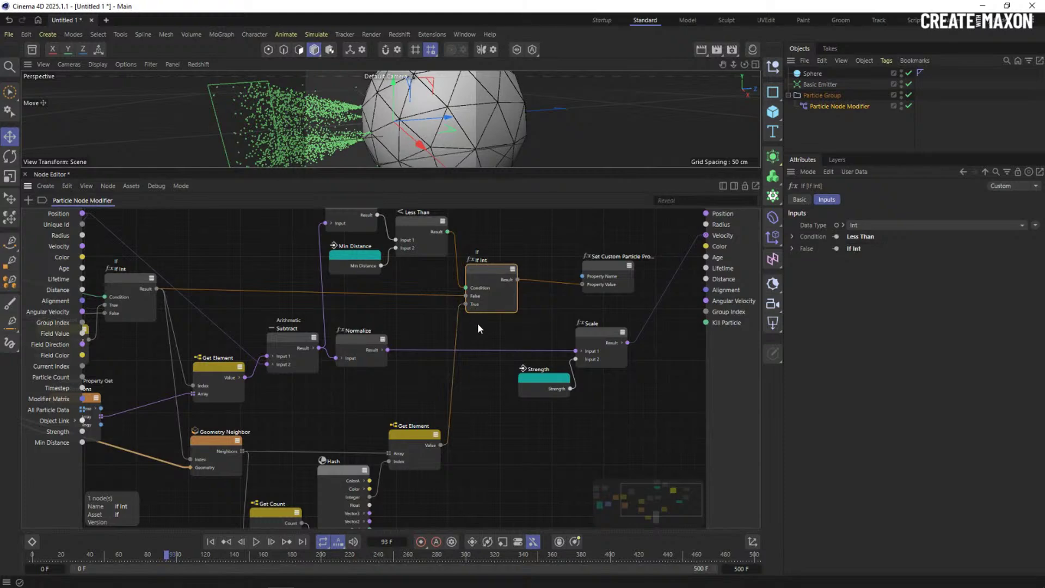
Enlarge the viewport and set its shading mode to Lines
{"action": "scroll", "coordinate": [527, 435], "scroll_direction": "down", "scroll_amount": 1}
{"action": "scroll", "coordinate": [528, 436], "scroll_direction": "down", "scroll_amount": 1}
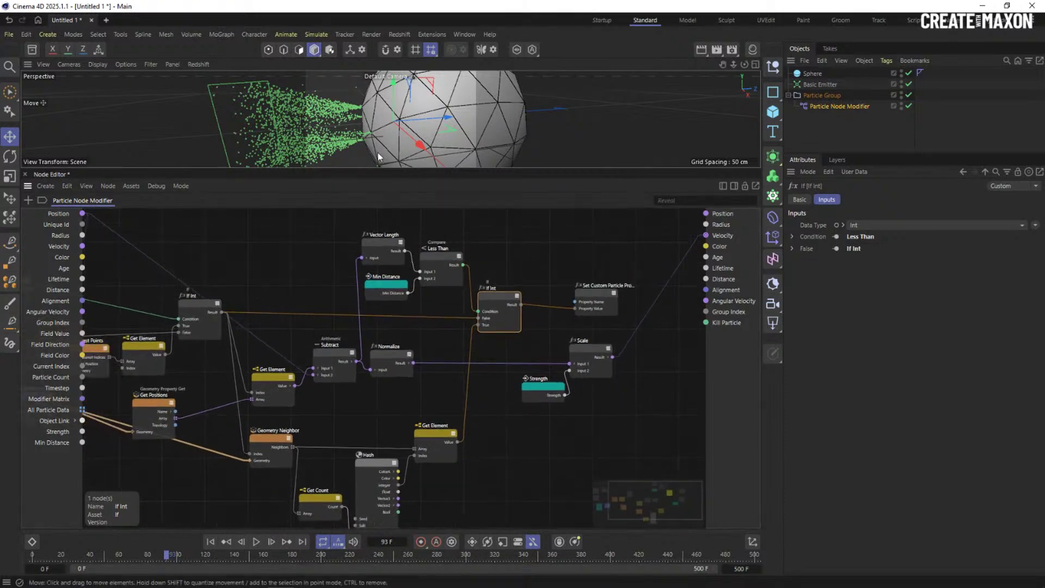
{"action": "left_click_drag", "start_coordinate": [379, 168], "coordinate": [380, 295]}
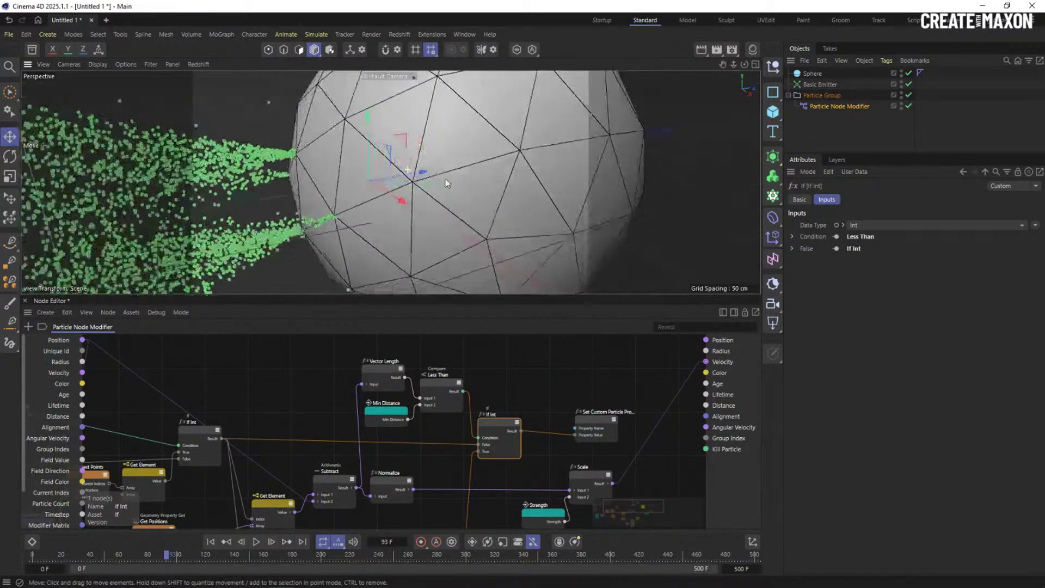
{"action": "left_click", "coordinate": [98, 65]}
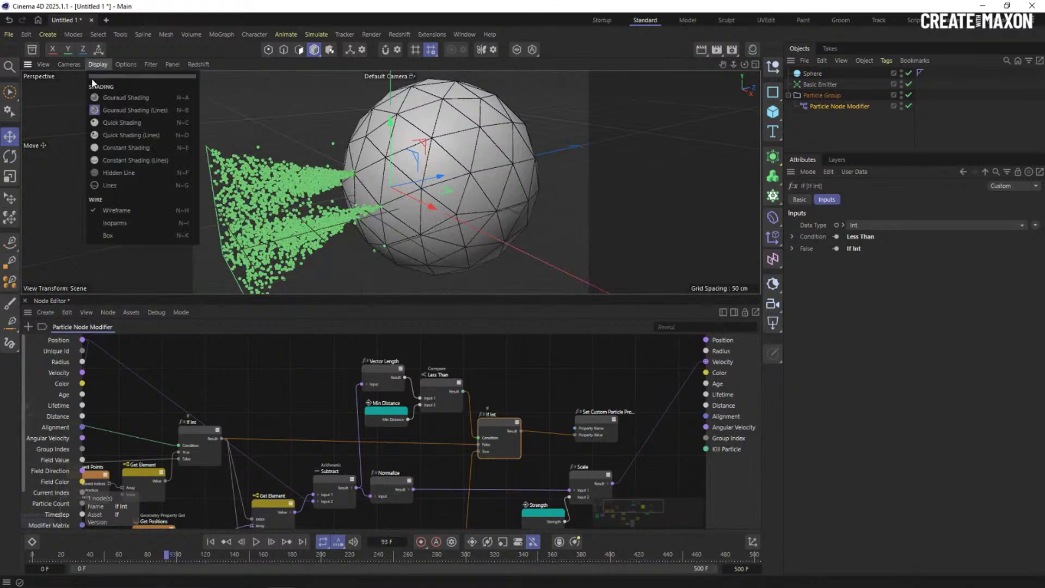
{"action": "mouse_move", "coordinate": [70, 61]}
{"action": "left_click", "coordinate": [109, 186]}
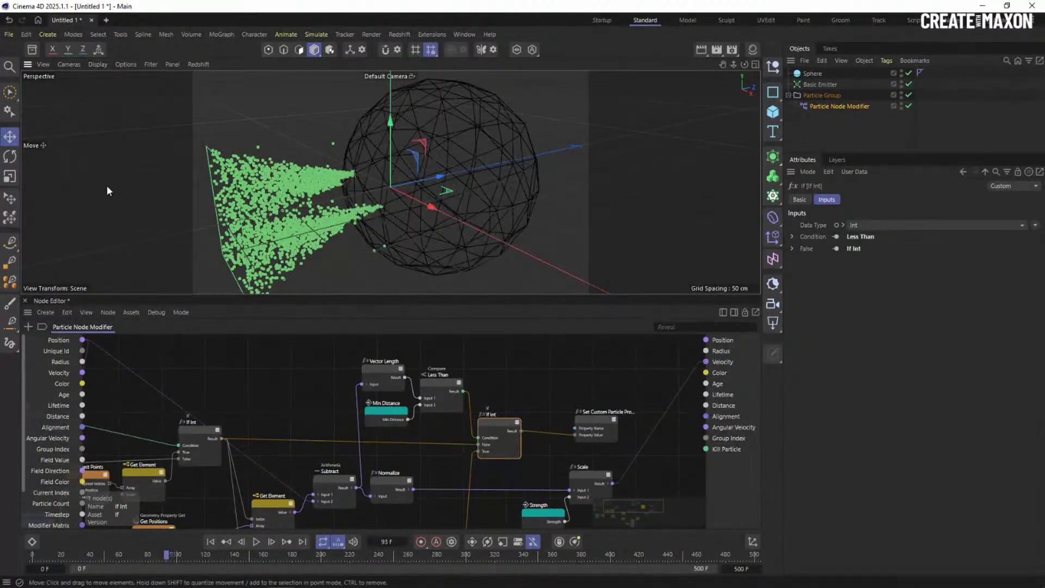
Play the simulation from the start, stop it, and examine how the particles travel along the sphere's edges
{"action": "left_click", "coordinate": [214, 540]}
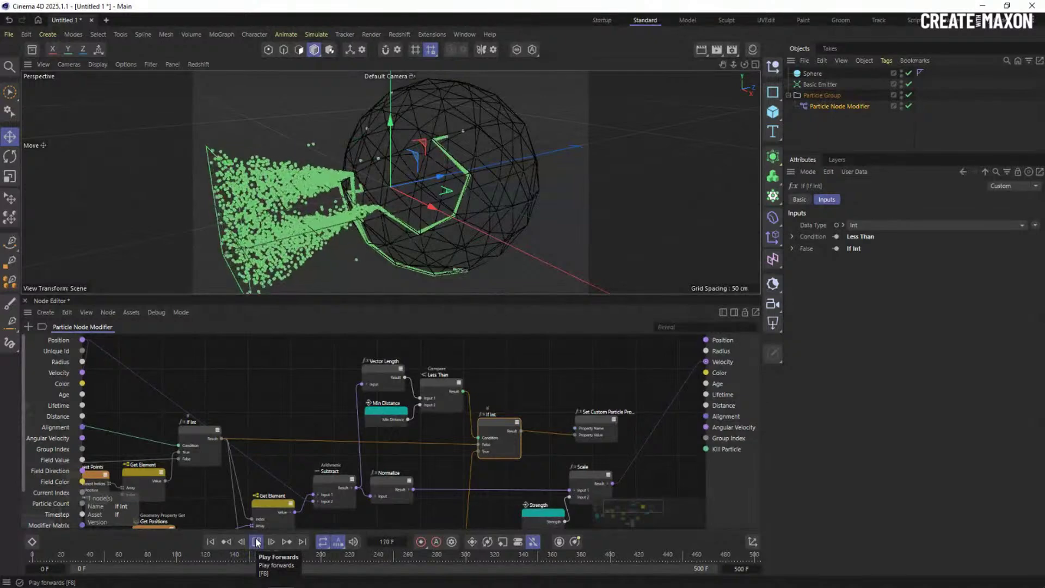
{"action": "left_click", "coordinate": [257, 544]}
{"action": "left_click_drag", "start_coordinate": [428, 200], "coordinate": [423, 227], "text": "alt"}
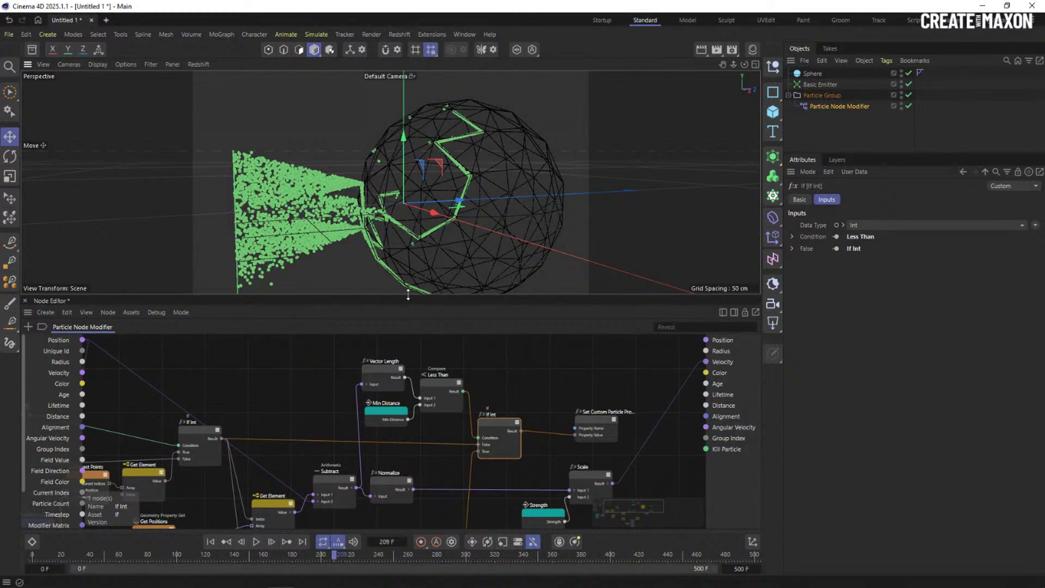
Enlarge the node graph area, move Get Count further down to make room, and select the Hash node
{"action": "left_click_drag", "start_coordinate": [408, 296], "coordinate": [430, 110]}
{"action": "middle_click_drag", "start_coordinate": [387, 434], "coordinate": [397, 379]}
{"action": "scroll", "coordinate": [396, 379], "scroll_direction": "up", "scroll_amount": 3}
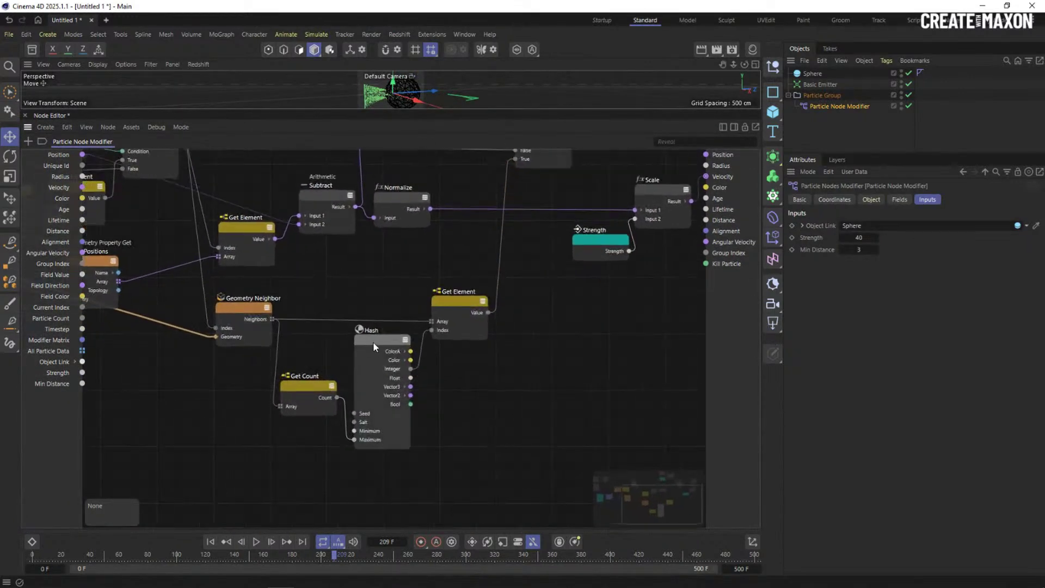
{"action": "left_click", "coordinate": [373, 343]}
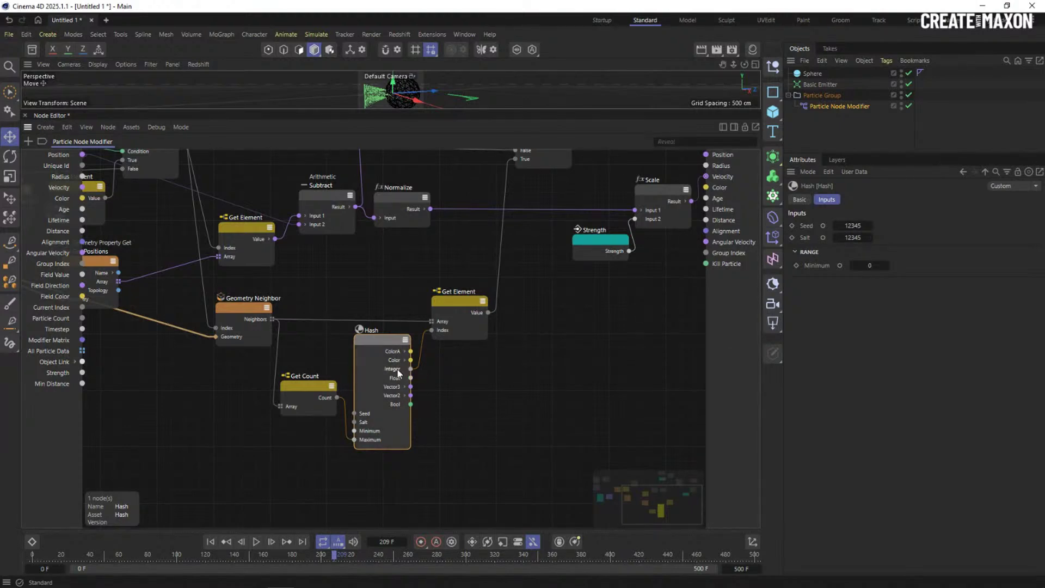
{"action": "left_click_drag", "start_coordinate": [302, 391], "coordinate": [304, 432]}
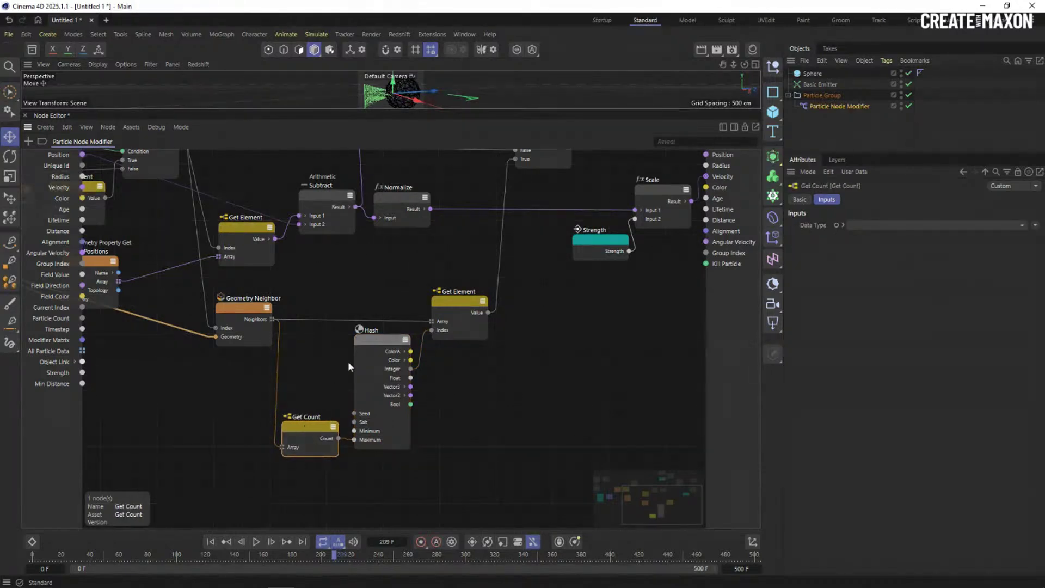
{"action": "left_click", "coordinate": [371, 368]}
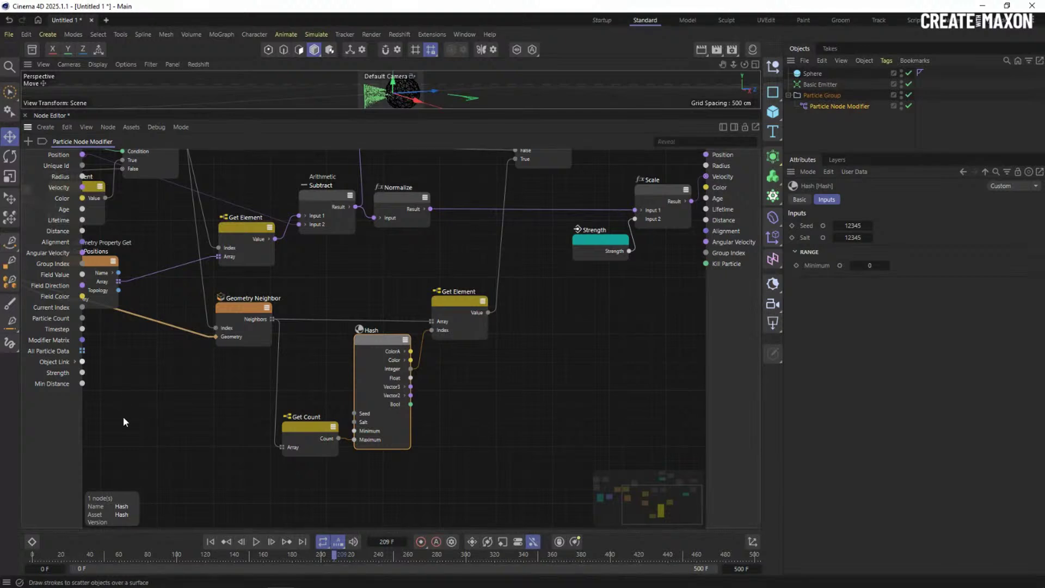
Add floating Unique Id and Age inputs next to Hash, connecting Unique Id to its Seed and Age to its Salt
{"action": "left_click", "coordinate": [82, 166]}
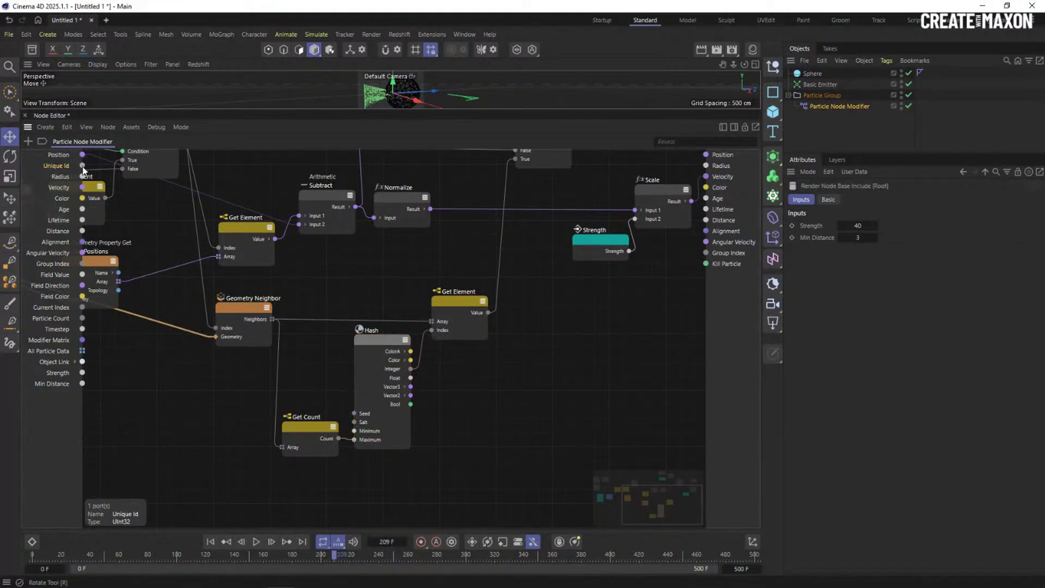
{"action": "left_click_drag", "start_coordinate": [82, 166], "coordinate": [300, 404]}
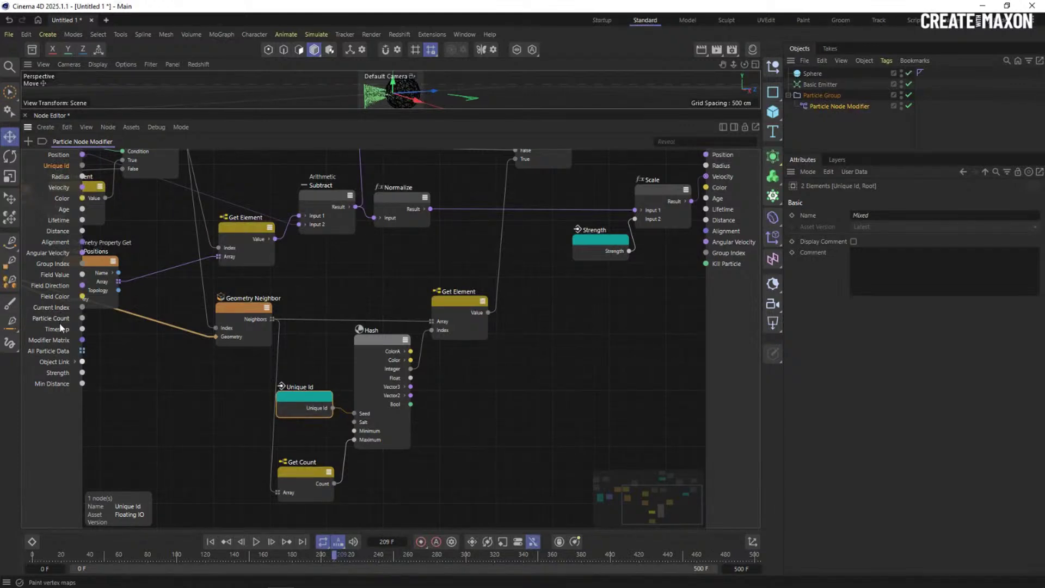
{"action": "left_click_drag", "start_coordinate": [83, 210], "coordinate": [305, 432]}
{"action": "left_click", "coordinate": [64, 212]}
{"action": "left_click", "coordinate": [312, 357]}
{"action": "scroll", "coordinate": [383, 311], "scroll_direction": "down", "scroll_amount": 3}
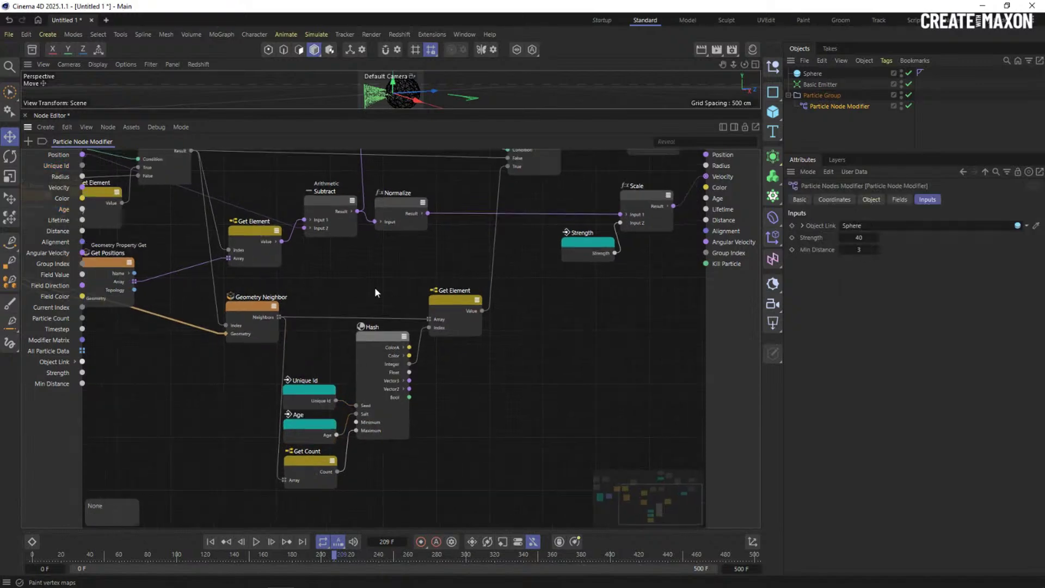
Enlarge the viewport, play the simulation from the start, stop it, and examine how the particles spread over the sphere's edges
{"action": "left_click_drag", "start_coordinate": [395, 111], "coordinate": [394, 416]}
{"action": "left_click_drag", "start_coordinate": [419, 263], "coordinate": [462, 285], "text": "alt"}
{"action": "scroll", "coordinate": [465, 281], "scroll_direction": "down", "scroll_amount": 2}
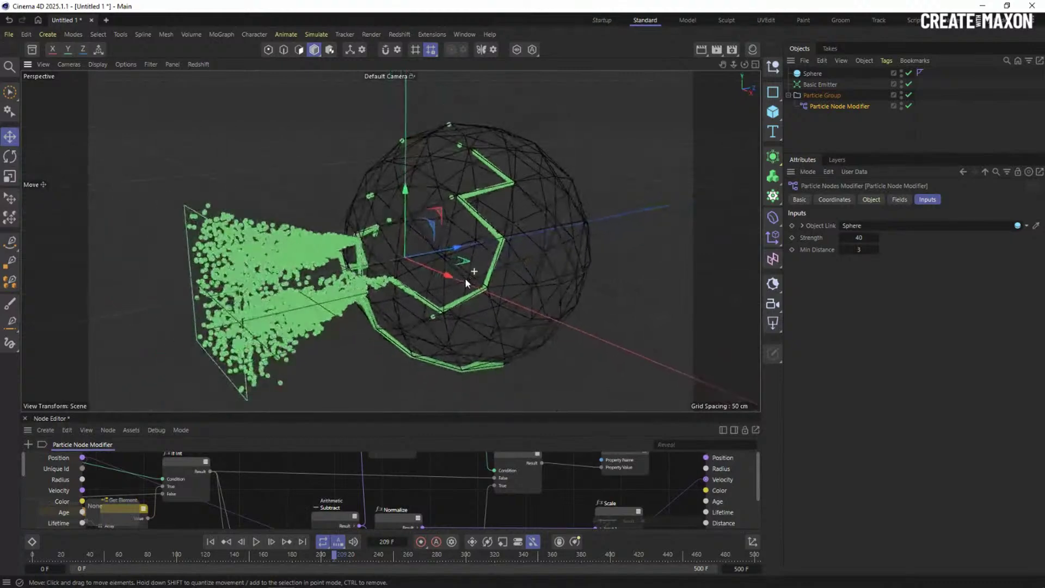
{"action": "middle_click_drag", "start_coordinate": [467, 280], "coordinate": [436, 249], "text": "alt"}
{"action": "left_click", "coordinate": [211, 541]}
{"action": "left_click", "coordinate": [257, 542]}
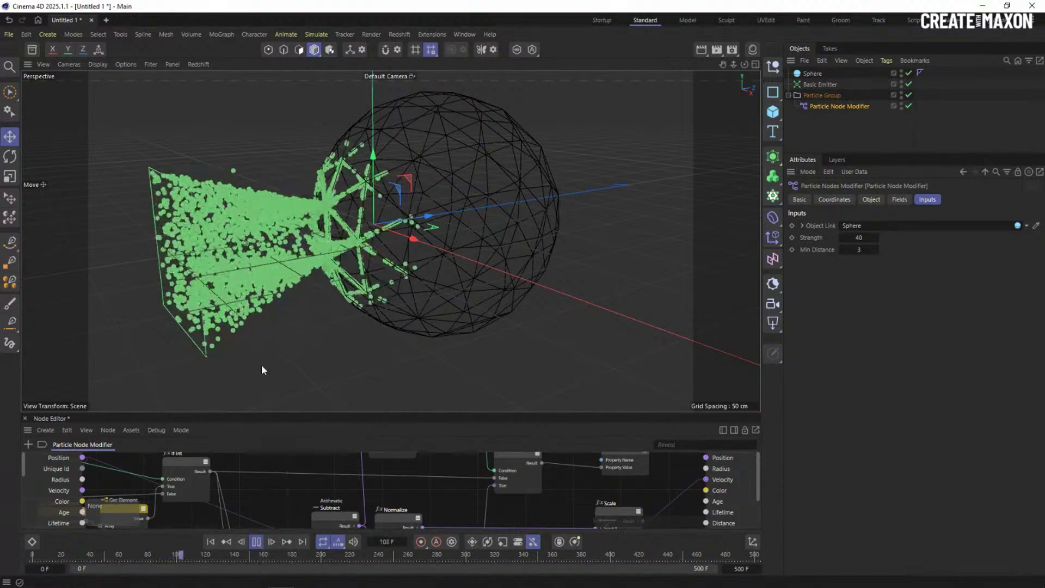
{"action": "left_click_drag", "start_coordinate": [389, 192], "coordinate": [427, 223], "text": "alt"}
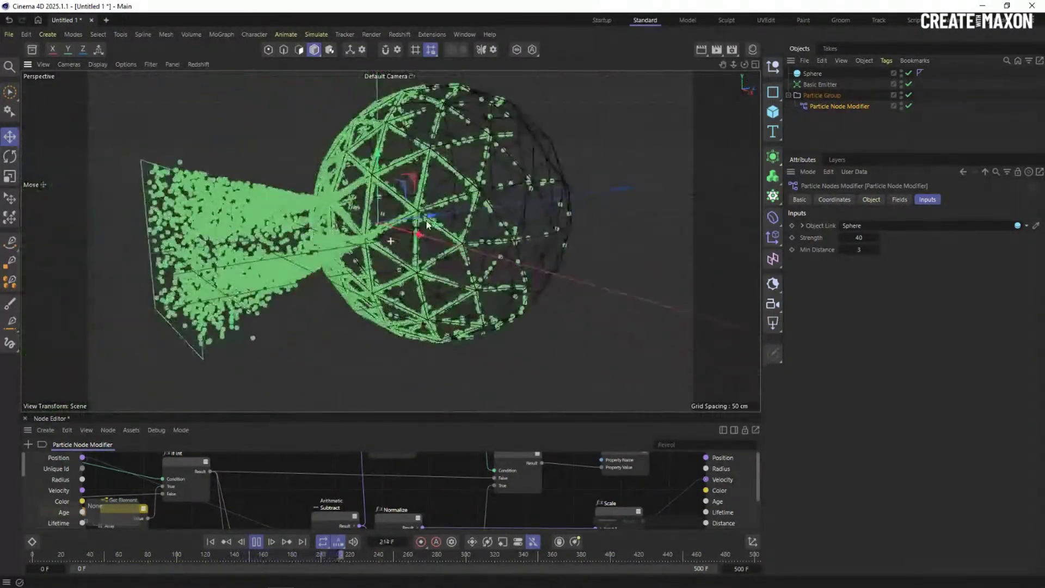
{"action": "left_click", "coordinate": [256, 541]}
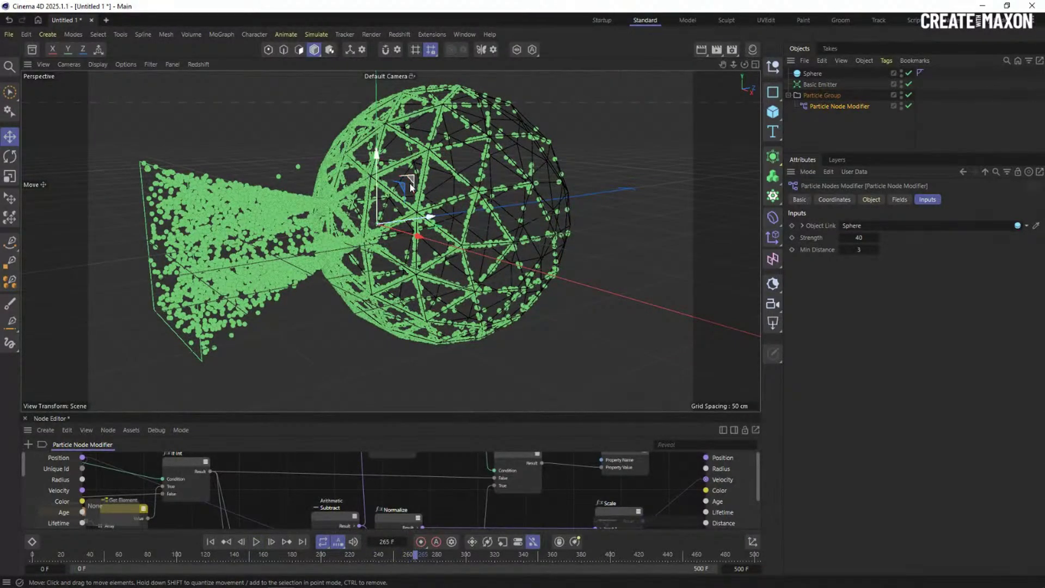
Set the modifier's Min Distance to 10, replay the simulation from the start, inspect the sphere closely, and stop playback
{"action": "left_click", "coordinate": [815, 247]}
{"action": "left_click", "coordinate": [210, 541]}
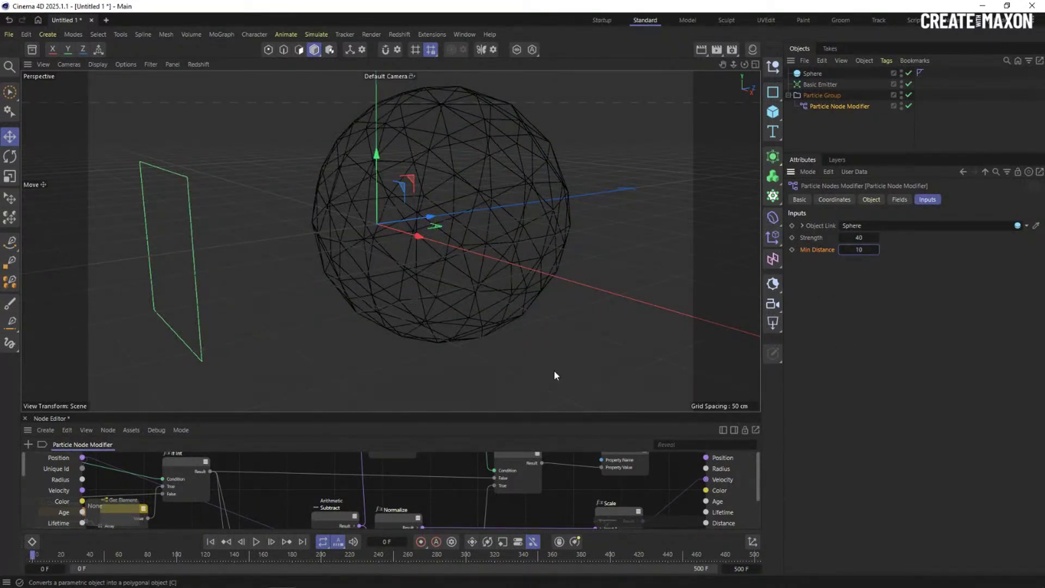
{"action": "left_click", "coordinate": [258, 542]}
{"action": "left_click_drag", "start_coordinate": [364, 190], "coordinate": [442, 213], "text": "alt"}
{"action": "scroll", "coordinate": [443, 214], "scroll_direction": "up", "scroll_amount": 3}
{"action": "left_click_drag", "start_coordinate": [433, 286], "coordinate": [532, 197], "text": "alt"}
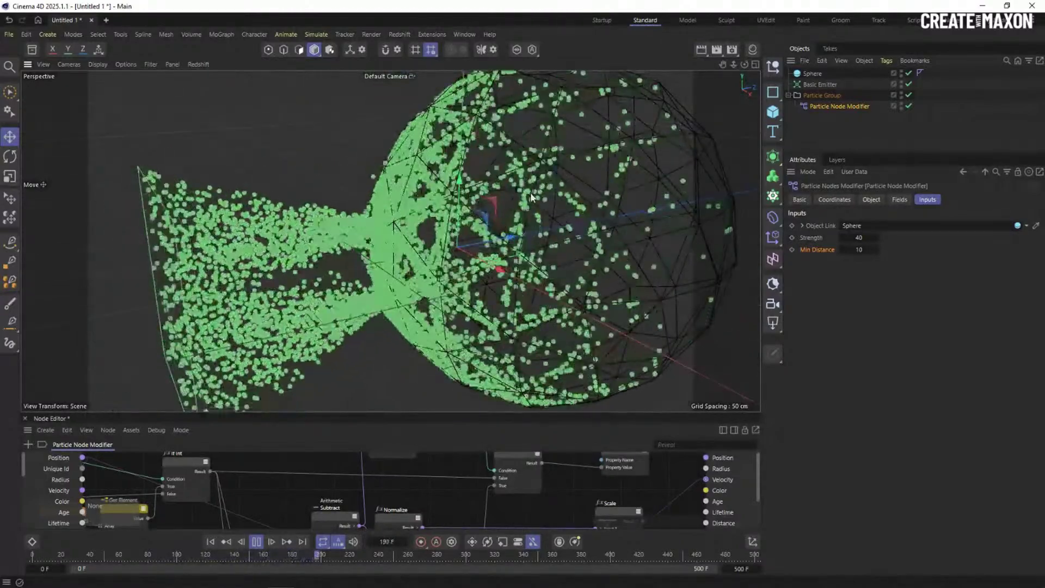
{"action": "left_click", "coordinate": [257, 541]}
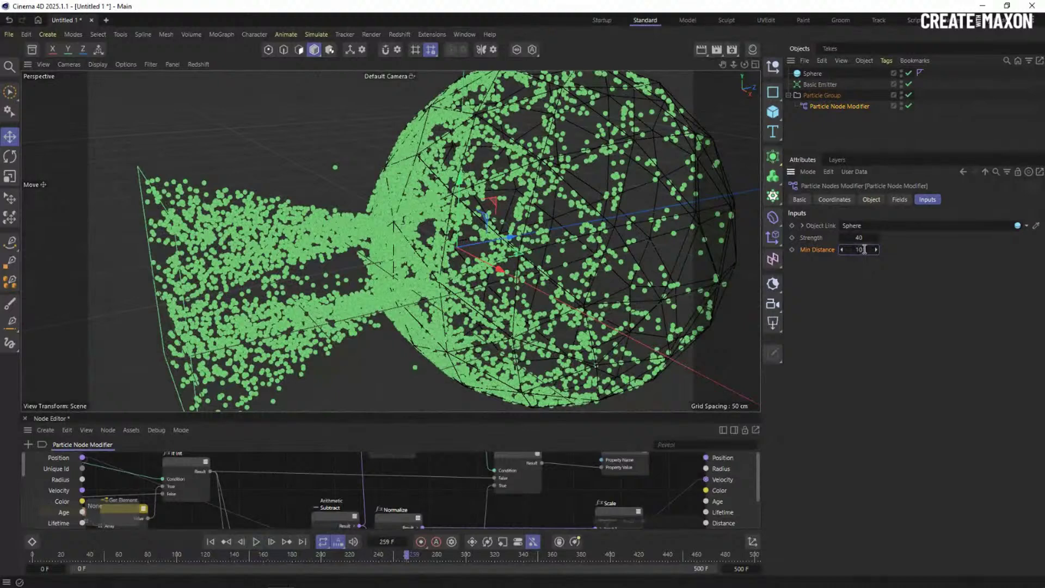
Set Min Distance to 0.1 and replay the simulation from the start
{"action": "type", "text": "0.1"}
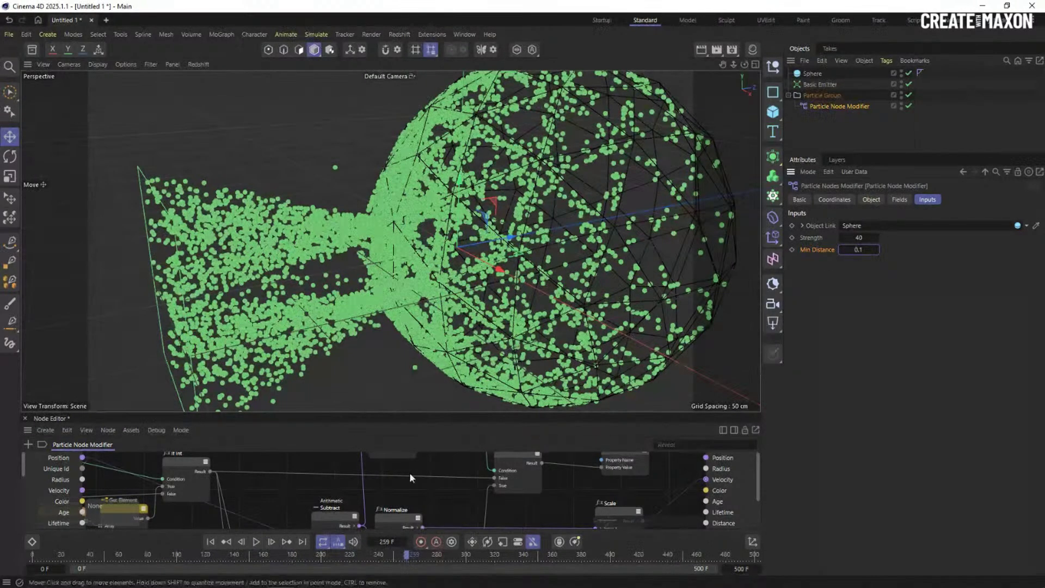
{"action": "left_click", "coordinate": [217, 542]}
{"action": "left_click", "coordinate": [256, 541]}
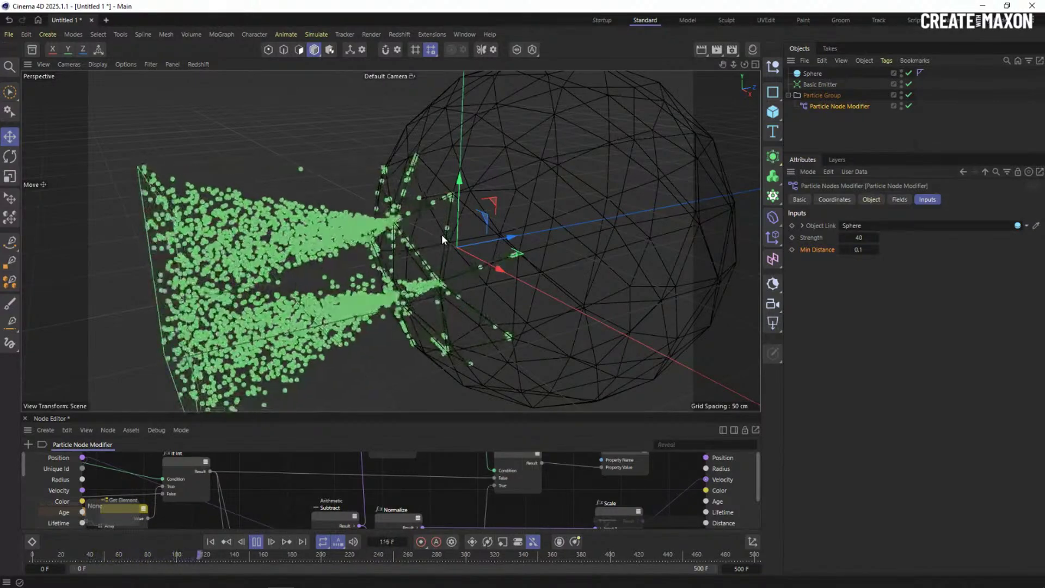
Set Min Distance to 1 during playback, examine the paths around the sphere, and stop the simulation
{"action": "double_click", "coordinate": [858, 249]}
{"action": "type", "text": "1"}
{"action": "key", "text": "Return"}
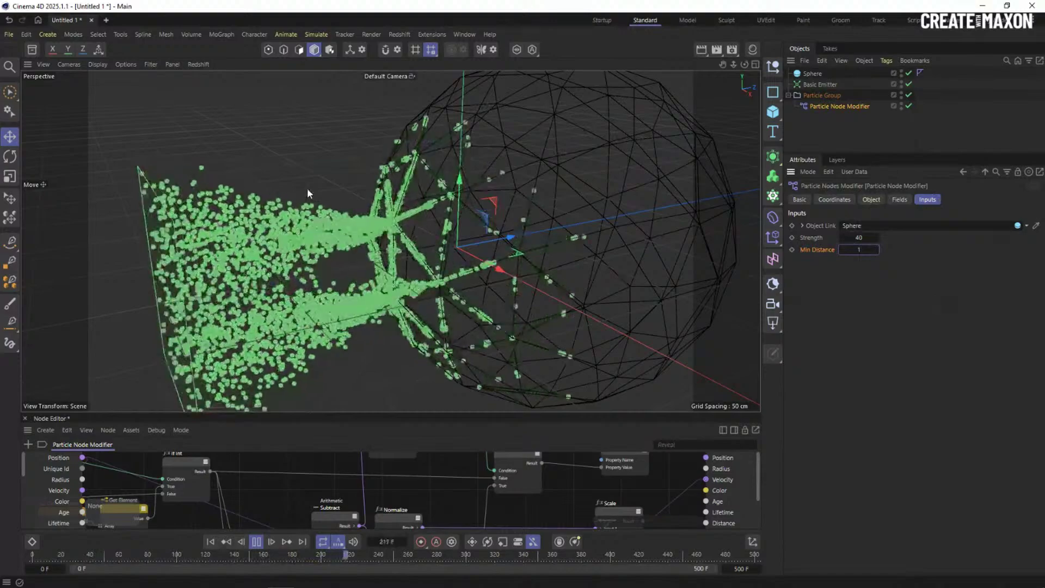
{"action": "mouse_move", "coordinate": [449, 228]}
{"action": "left_mouse_down", "text": "alt"}
{"action": "mouse_move", "coordinate": [497, 218]}
{"action": "mouse_move", "coordinate": [366, 177]}
{"action": "mouse_move", "coordinate": [494, 224]}
{"action": "mouse_move", "coordinate": [463, 233]}
{"action": "left_mouse_up", "text": "alt"}
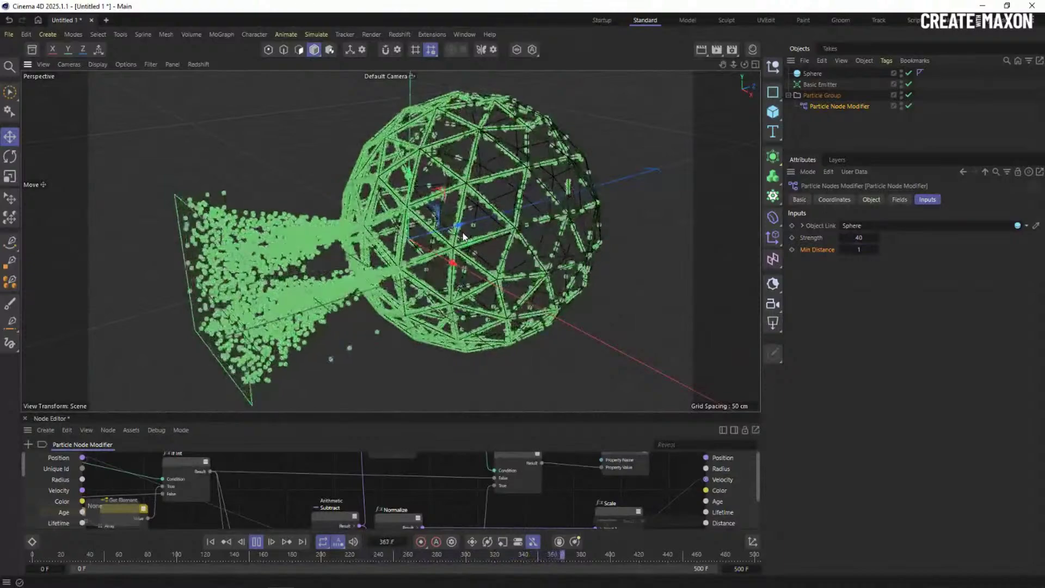
{"action": "left_click", "coordinate": [256, 541]}
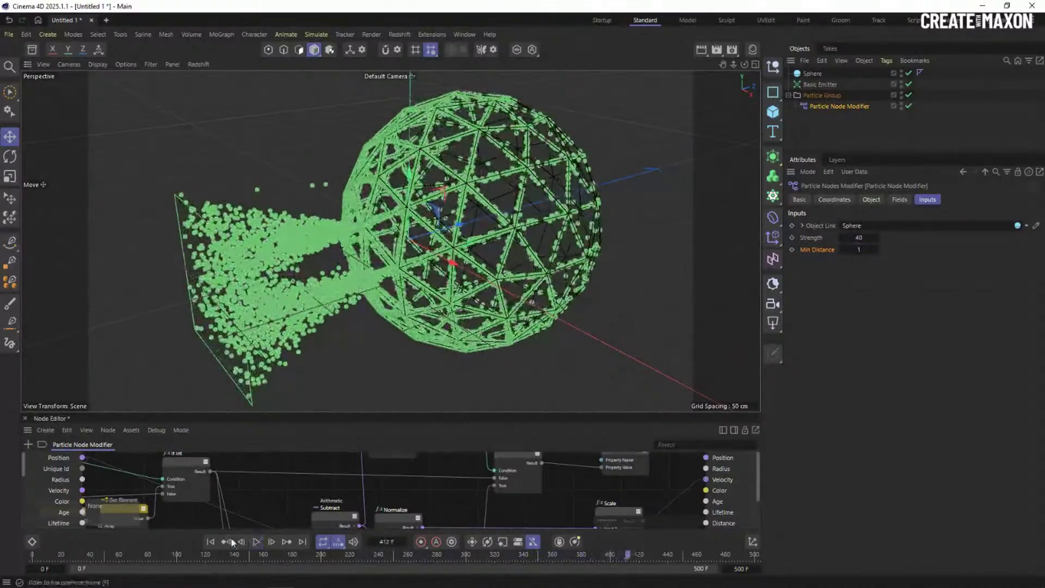
Enlarge the node graph area, spread Scale and Set Custom Particle Property apart, and add an Arithmetic Add node before the outputs
{"action": "left_click_drag", "start_coordinate": [329, 414], "coordinate": [329, 234]}
{"action": "scroll", "coordinate": [615, 288], "scroll_direction": "down", "scroll_amount": 1}
{"action": "middle_click_drag", "start_coordinate": [616, 289], "coordinate": [493, 357], "text": "alt"}
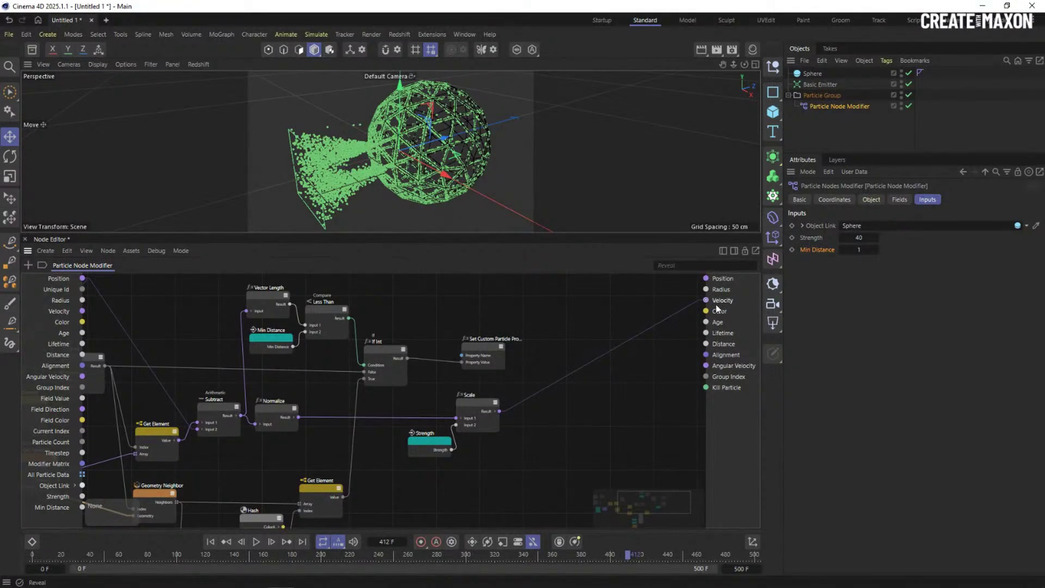
{"action": "left_click_drag", "start_coordinate": [463, 398], "coordinate": [470, 399]}
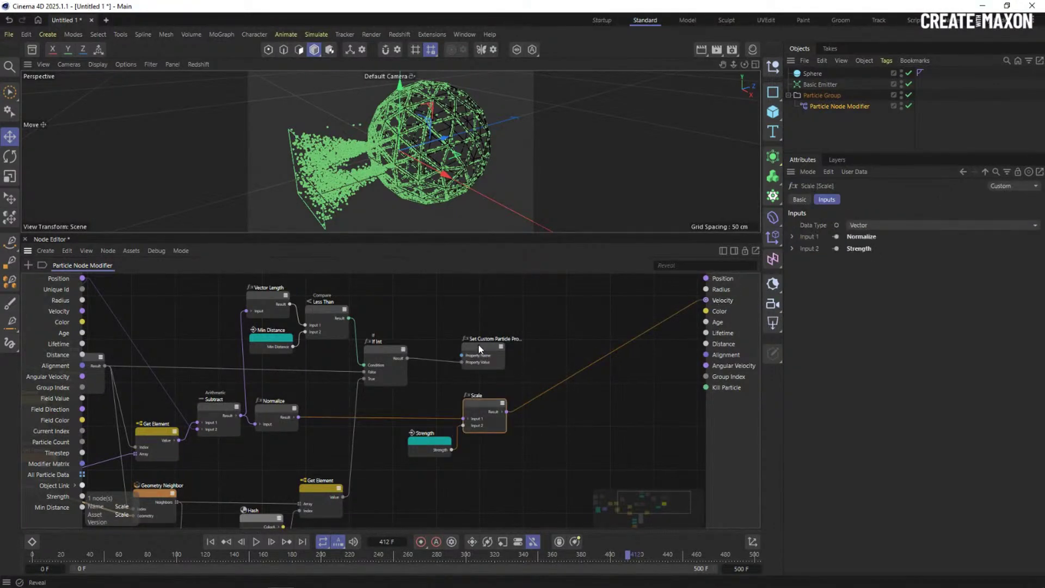
{"action": "left_click_drag", "start_coordinate": [479, 345], "coordinate": [466, 330]}
{"action": "double_click", "coordinate": [591, 317]}
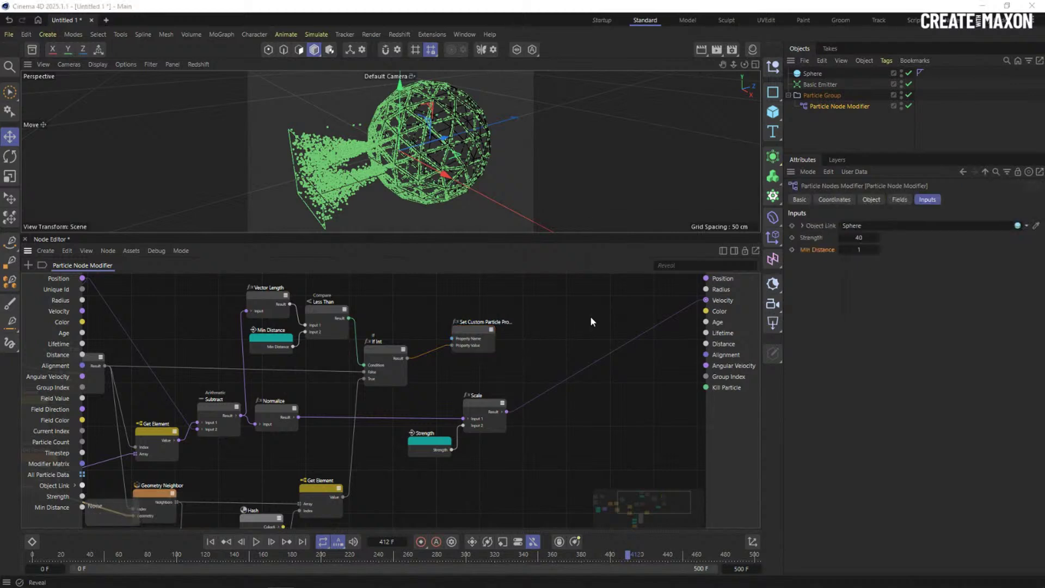
{"action": "type", "text": "add"}
{"action": "double_click", "coordinate": [642, 414]}
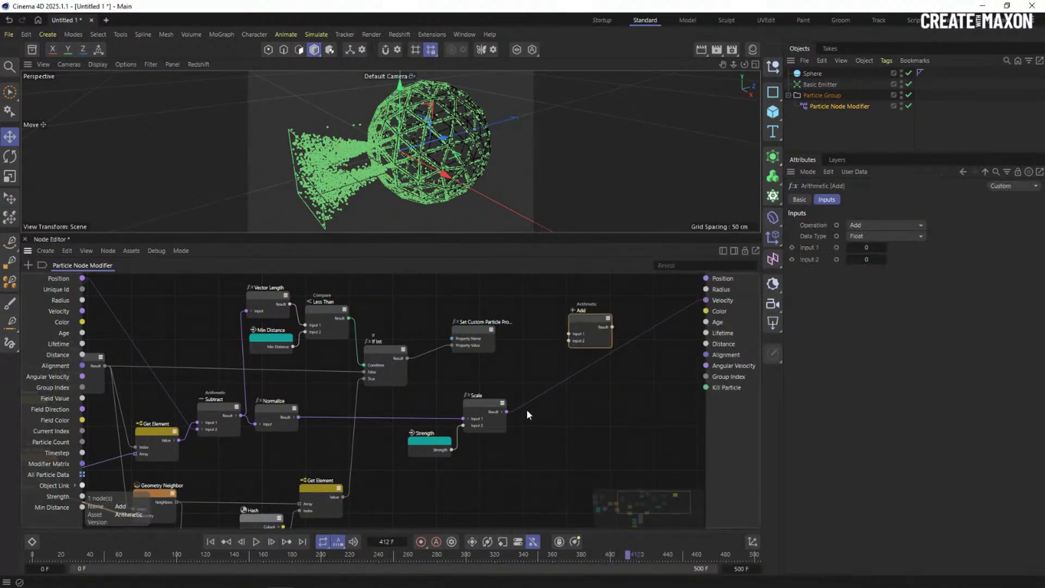
Set the Add node's data type to Vector, feed it the particle Velocity and the Scale result, and connect its result to the Velocity output
{"action": "left_click_drag", "start_coordinate": [561, 357], "coordinate": [575, 340]}
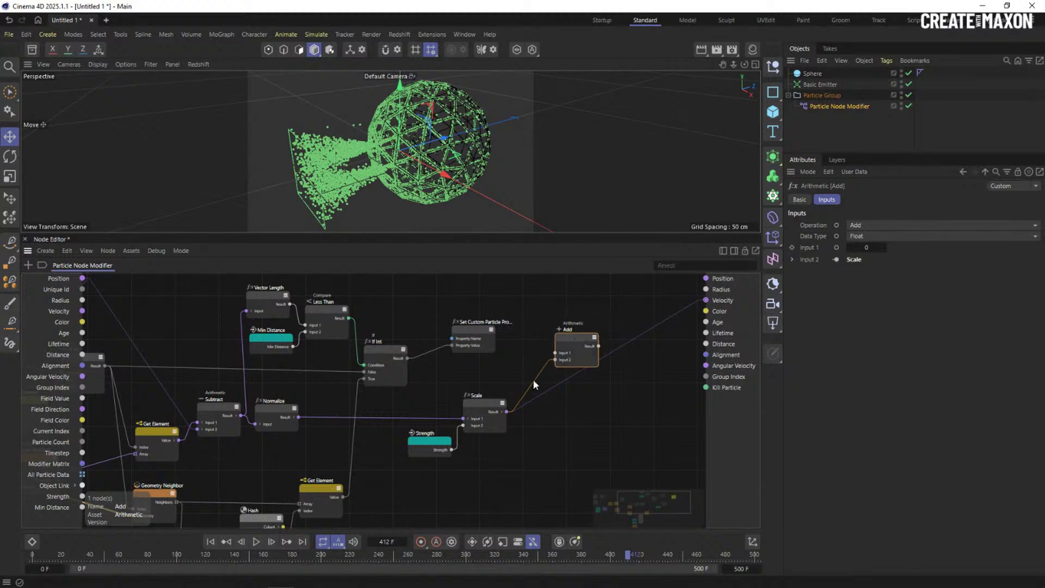
{"action": "left_click", "coordinate": [881, 236]}
{"action": "left_click", "coordinate": [860, 327]}
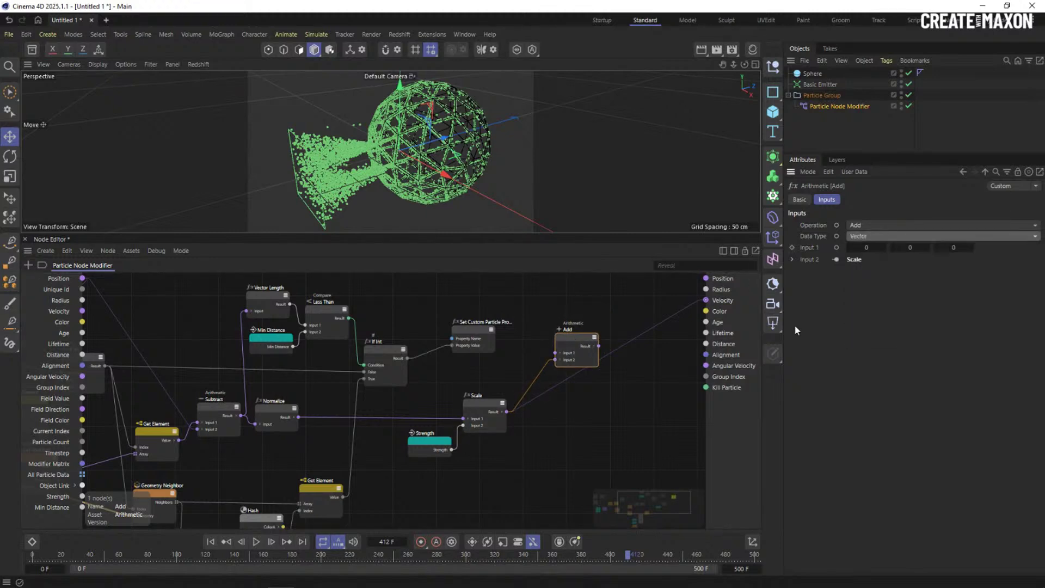
{"action": "left_click_drag", "start_coordinate": [81, 311], "coordinate": [555, 352]}
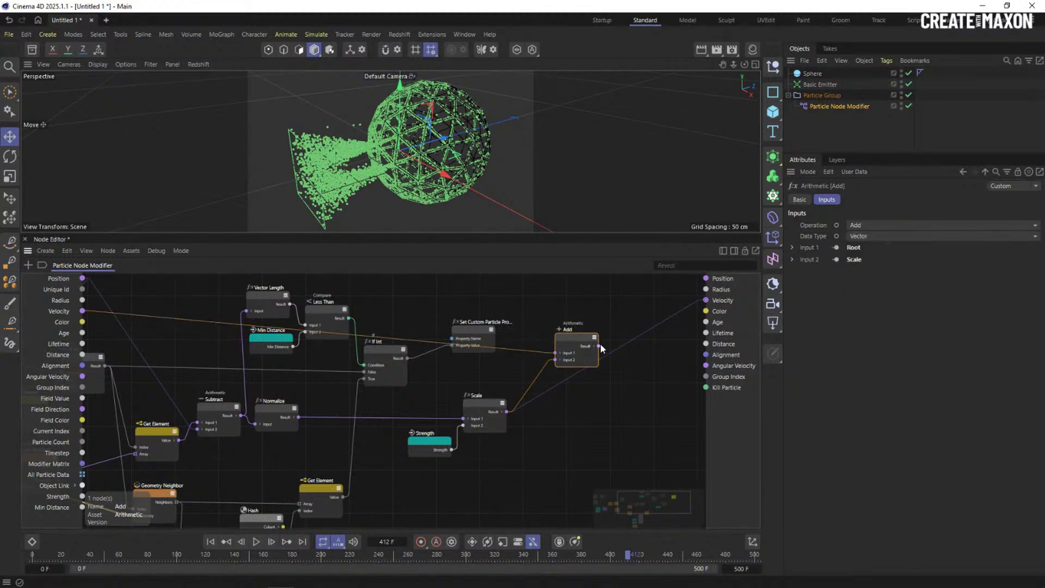
Set the modifier's Strength to 0.1, play the simulation from the start, examine the particle motion, and stop it
{"action": "left_click", "coordinate": [816, 106]}
{"action": "type", "text": "0.1"}
{"action": "key", "text": "Return"}
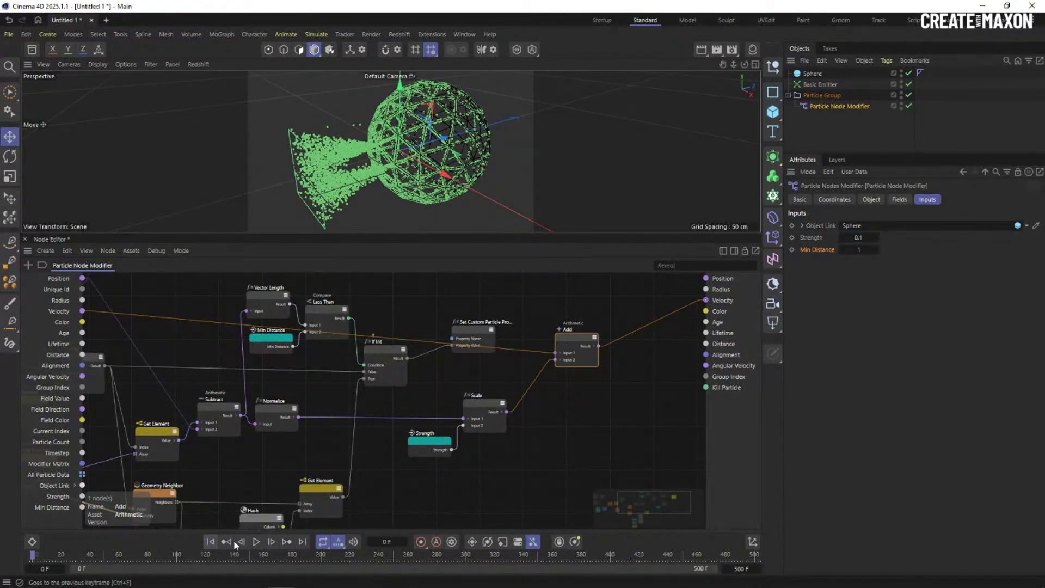
{"action": "left_click", "coordinate": [217, 541]}
{"action": "left_click", "coordinate": [256, 541]}
{"action": "scroll", "coordinate": [413, 191], "scroll_direction": "up", "scroll_amount": 6}
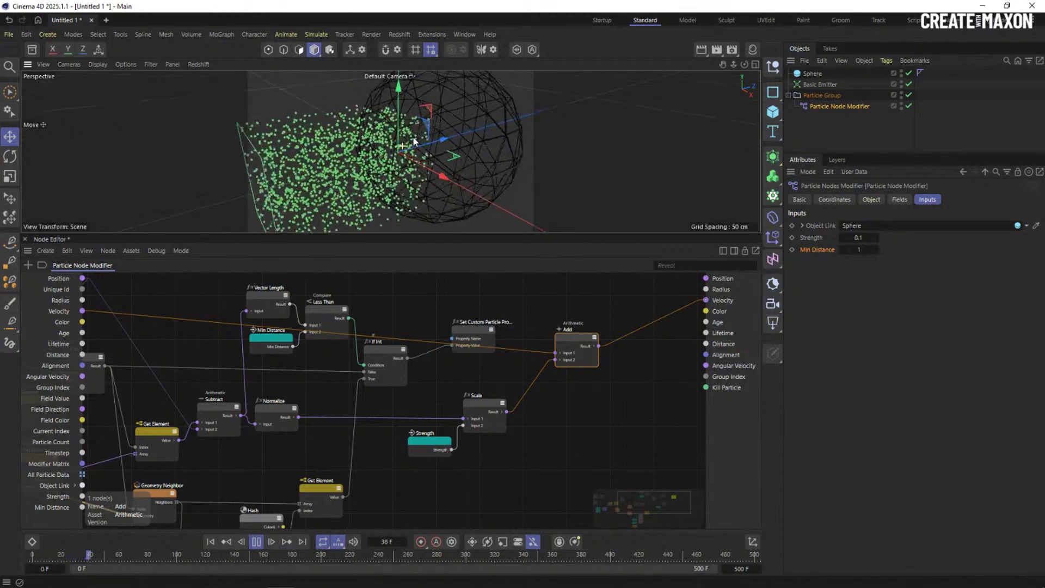
{"action": "left_click_drag", "start_coordinate": [505, 115], "coordinate": [473, 104], "text": "alt"}
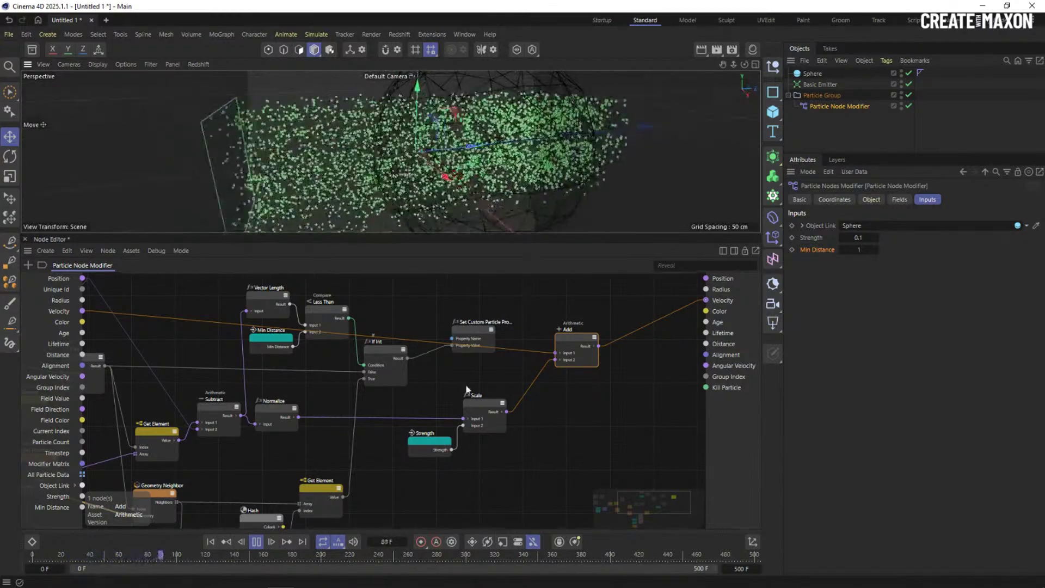
{"action": "left_click", "coordinate": [256, 541]}
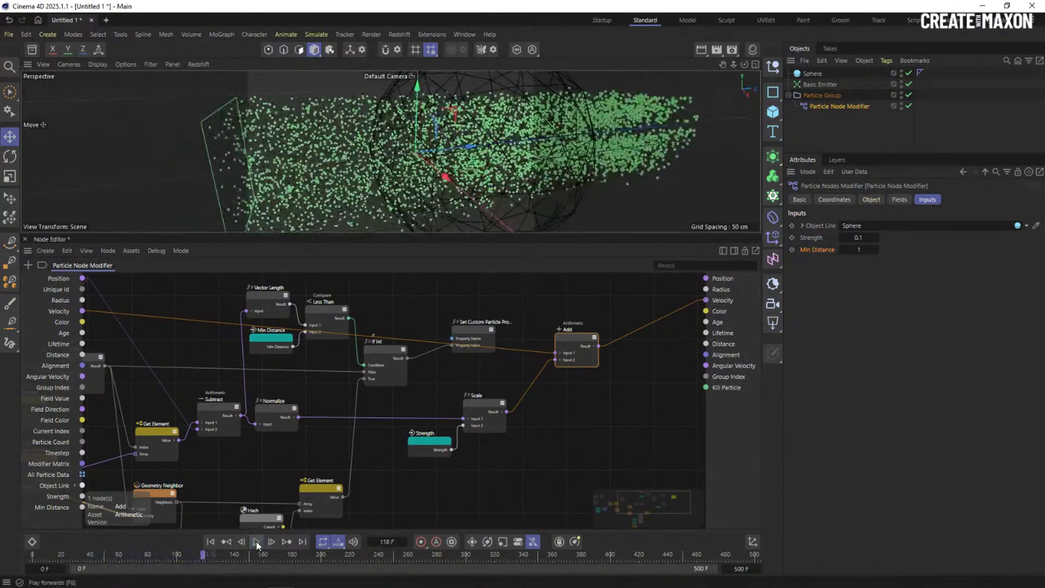
Set Min Distance to 5 on the modifier, replay the simulation from the start to check the motion, and stop it
{"action": "left_click", "coordinate": [210, 542]}
{"action": "left_click_drag", "start_coordinate": [494, 390], "coordinate": [500, 390]}
{"action": "left_click", "coordinate": [582, 336]}
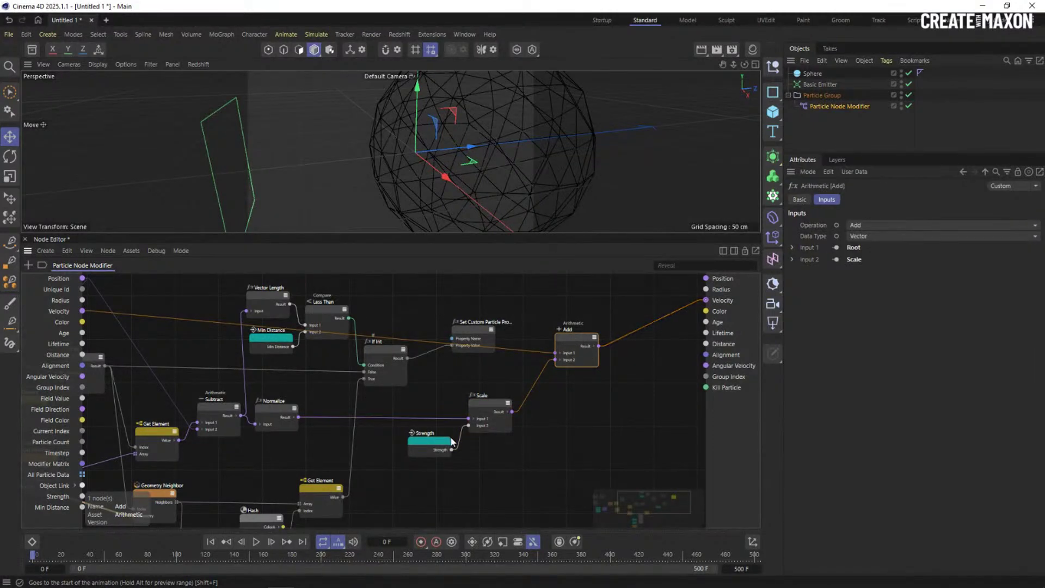
{"action": "left_click", "coordinate": [486, 412]}
{"action": "left_click", "coordinate": [585, 308]}
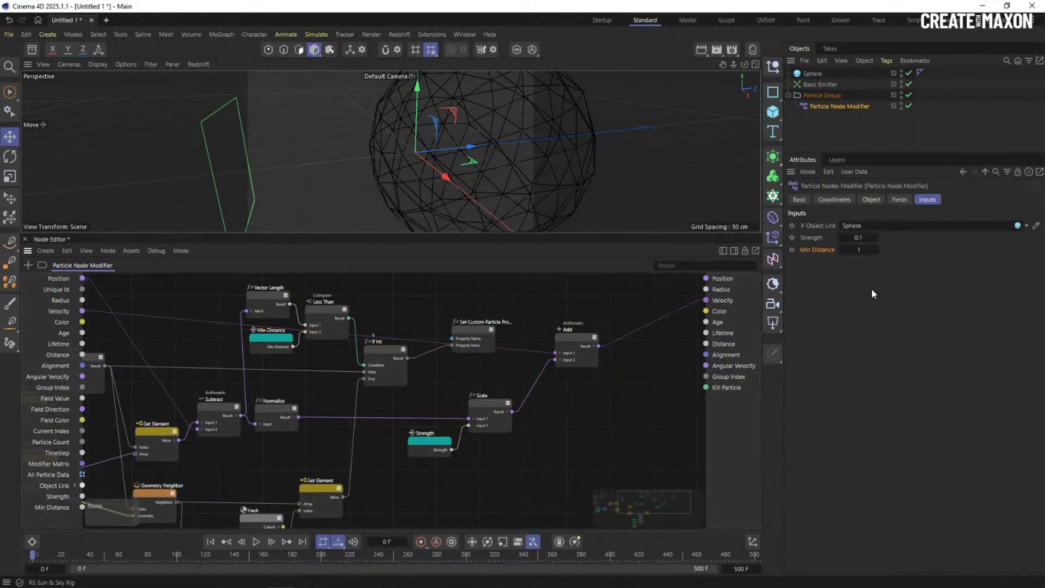
{"action": "type", "text": "15"}
{"action": "key", "text": "Return"}
{"action": "type", "text": "0.1"}
{"action": "left_click", "coordinate": [256, 542]}
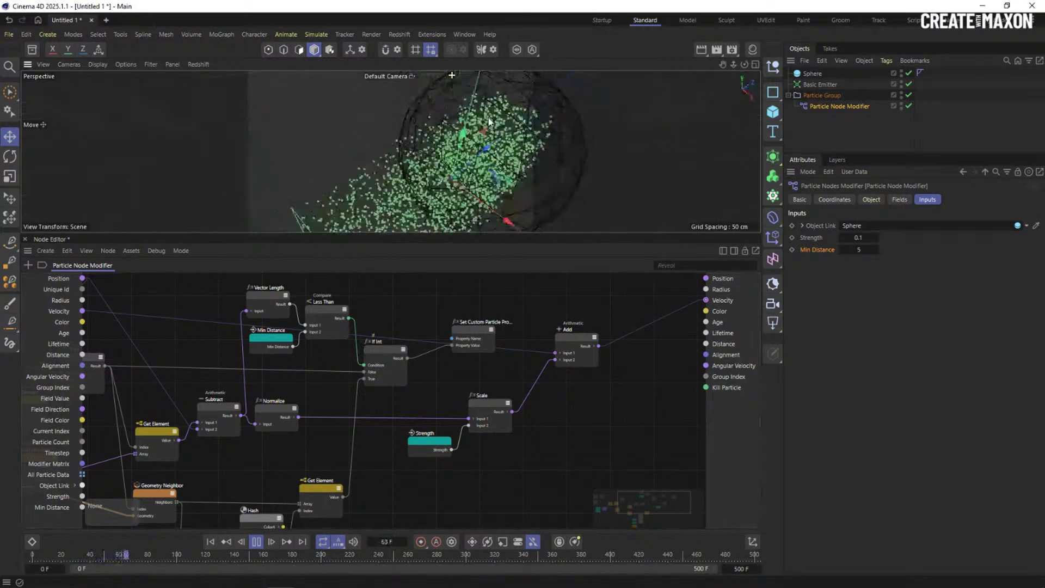
{"action": "left_click", "coordinate": [257, 542]}
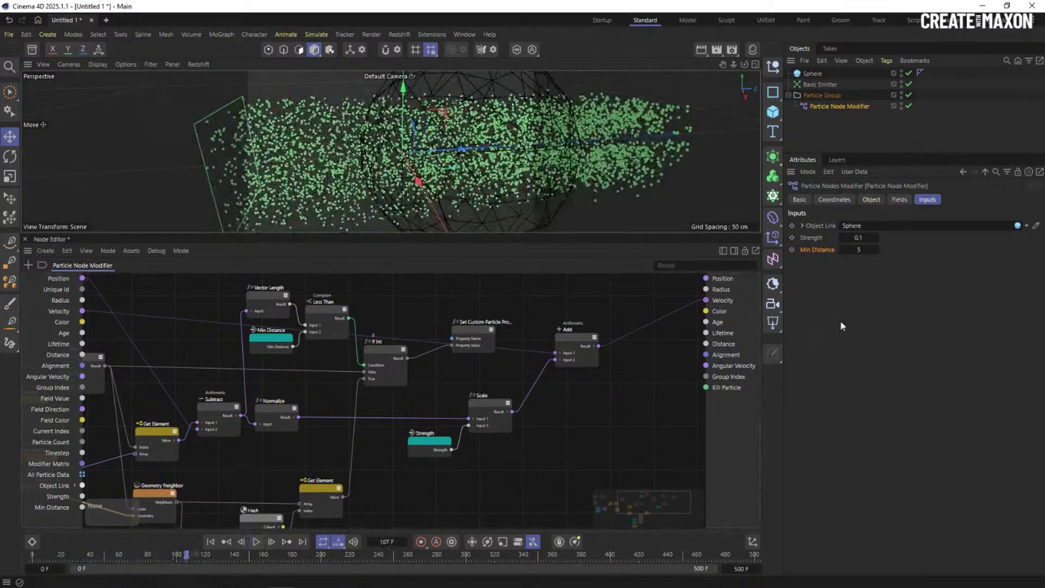
Move the Add node slightly lower in the graph, closer to the height of Scale, and deselect it
{"action": "left_click", "coordinate": [858, 239]}
{"action": "left_click_drag", "start_coordinate": [575, 338], "coordinate": [568, 359]}
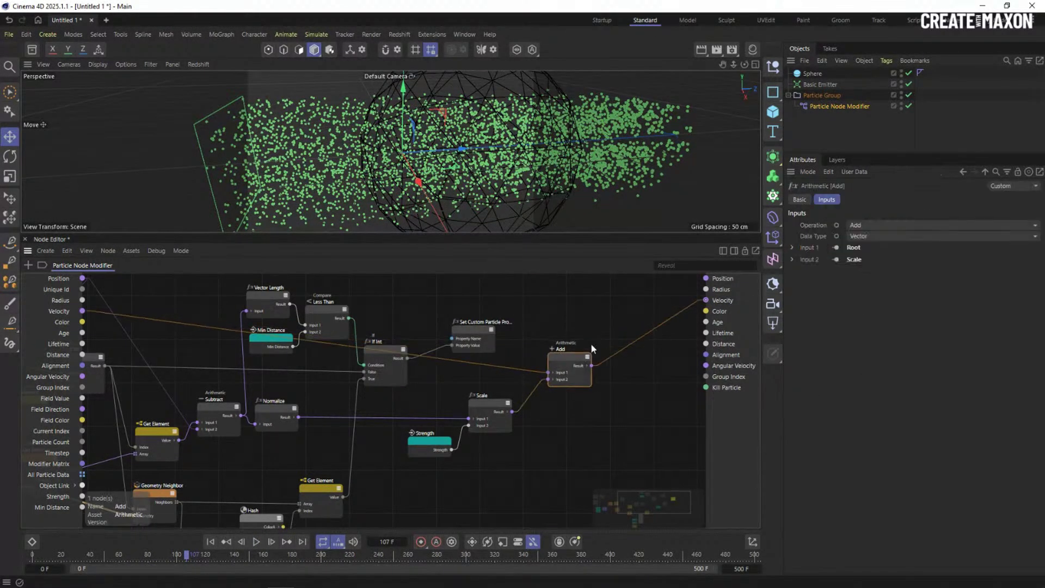
{"action": "left_click", "coordinate": [555, 320]}
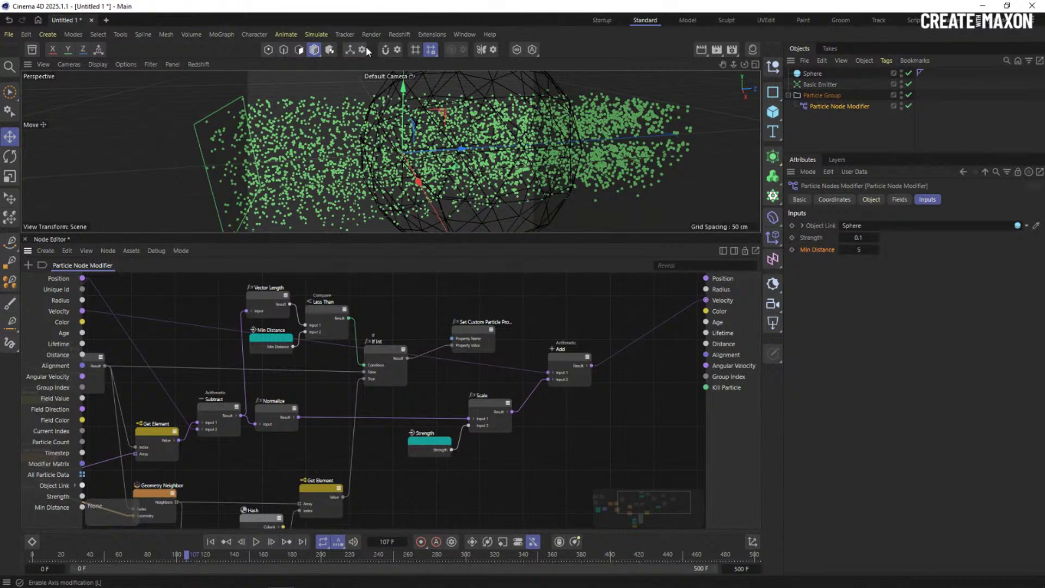
Add a Friction force and place it inside the Particle Group below the Particle Node Modifier
{"action": "left_click", "coordinate": [313, 34]}
{"action": "mouse_move", "coordinate": [354, 54]}
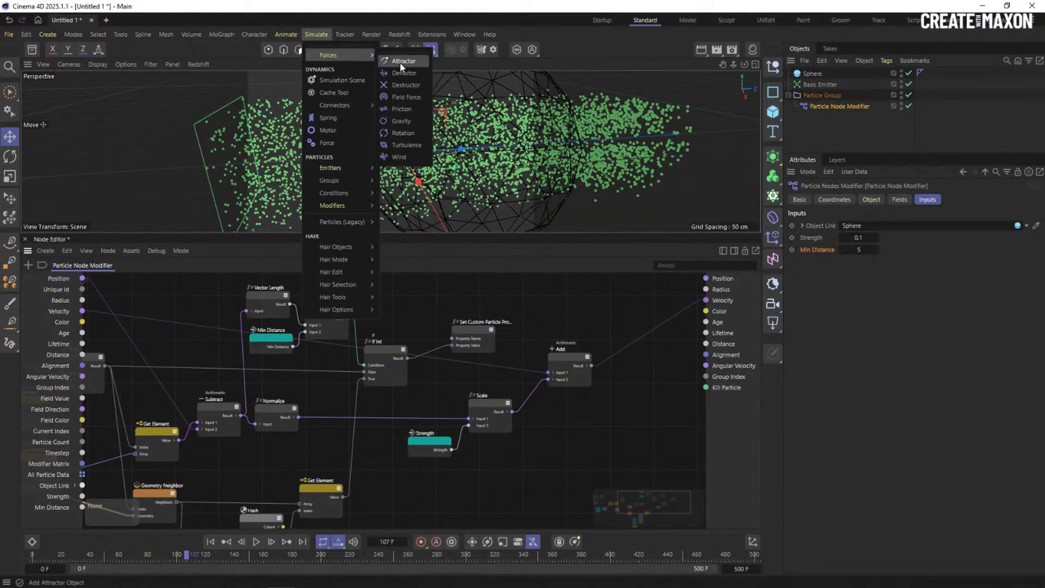
{"action": "left_click", "coordinate": [403, 109]}
{"action": "left_click_drag", "start_coordinate": [828, 122], "coordinate": [835, 119]}
Play the simulation from the start, try a Friction Strength of 1111, and settle on 100
{"action": "left_click", "coordinate": [207, 541]}
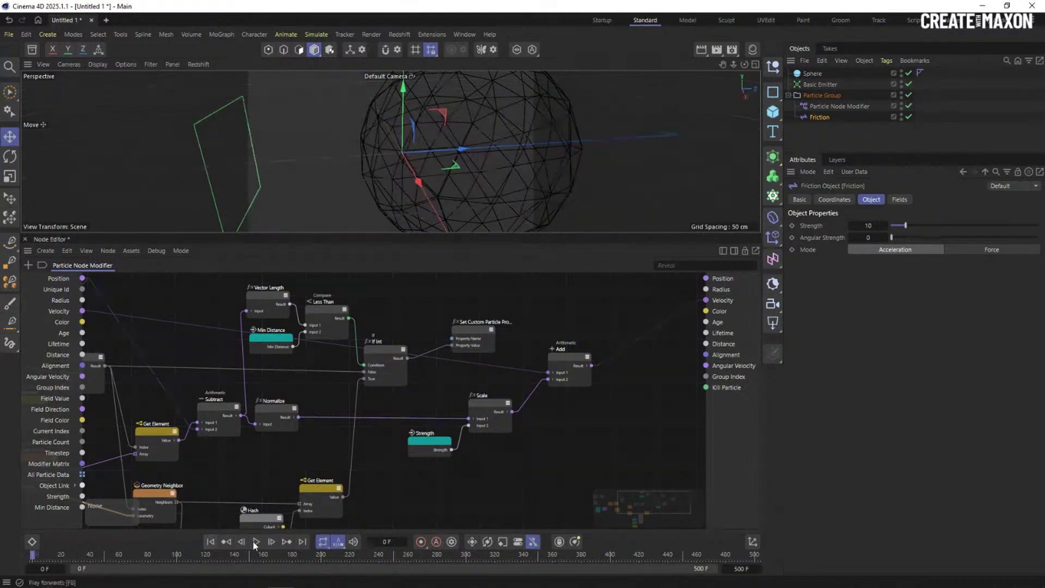
{"action": "left_click", "coordinate": [868, 226]}
{"action": "type", "text": "1111"}
{"action": "key", "text": "Return"}
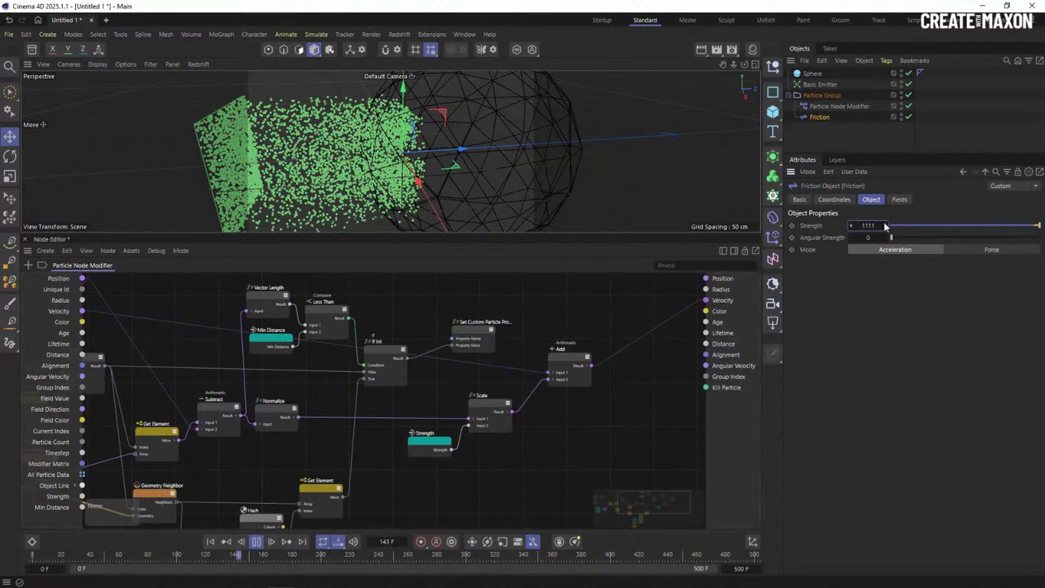
{"action": "type", "text": "100"}
{"action": "key", "text": "Return"}
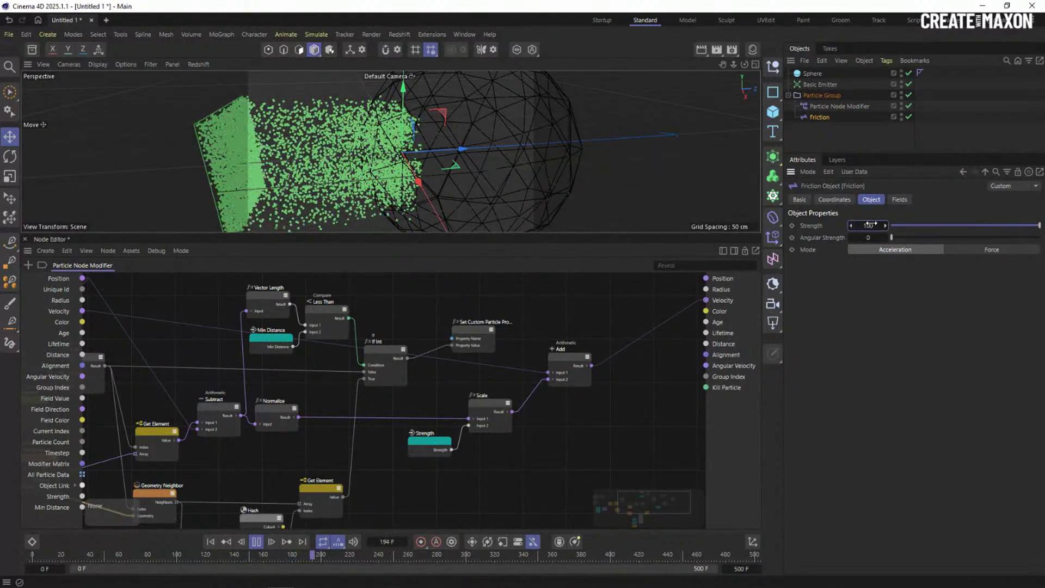
Set the Particle Node Modifier's Strength to 1 during playback and examine the curved particle paths around the sphere
{"action": "left_click", "coordinate": [619, 308]}
{"action": "double_click", "coordinate": [859, 238]}
{"action": "type", "text": "1"}
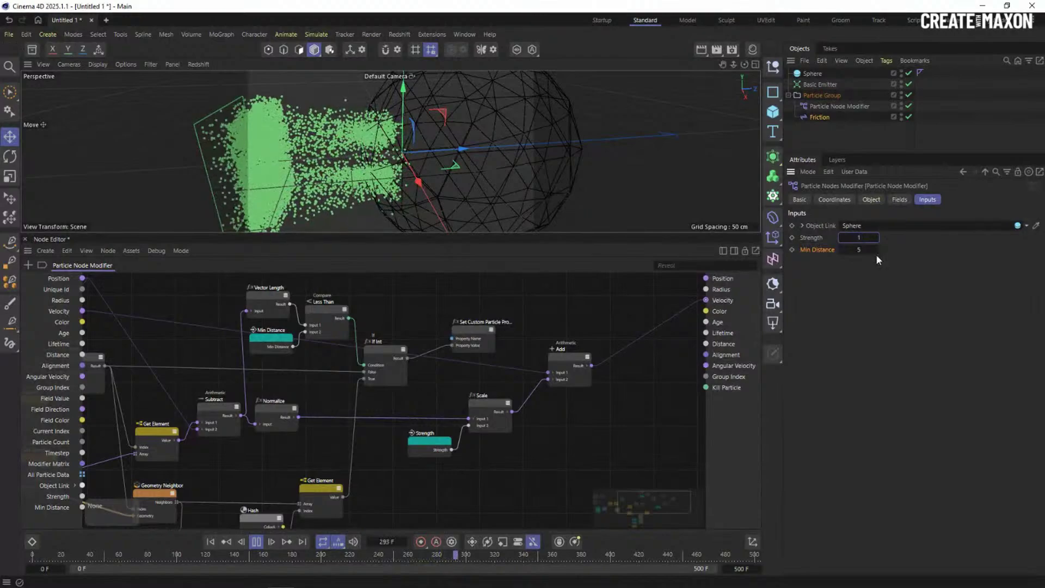
{"action": "left_click_drag", "start_coordinate": [366, 123], "coordinate": [411, 137], "text": "alt"}
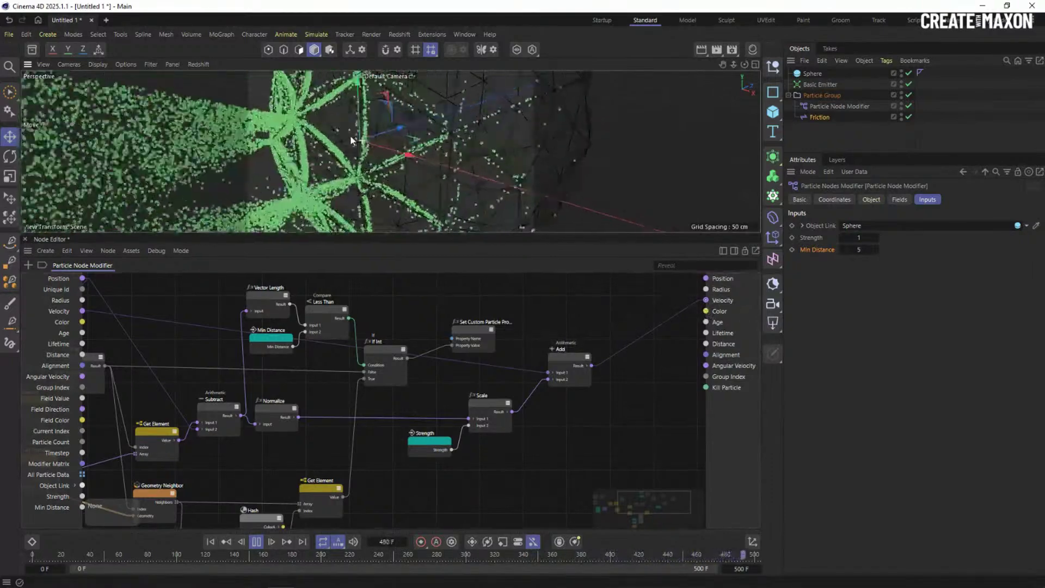
Open the scene 05_Mesh_Points-Attractor_Shortest-Path.c4d and play its particle simulation
{"action": "scroll", "coordinate": [287, 161], "scroll_direction": "down", "scroll_amount": 5}
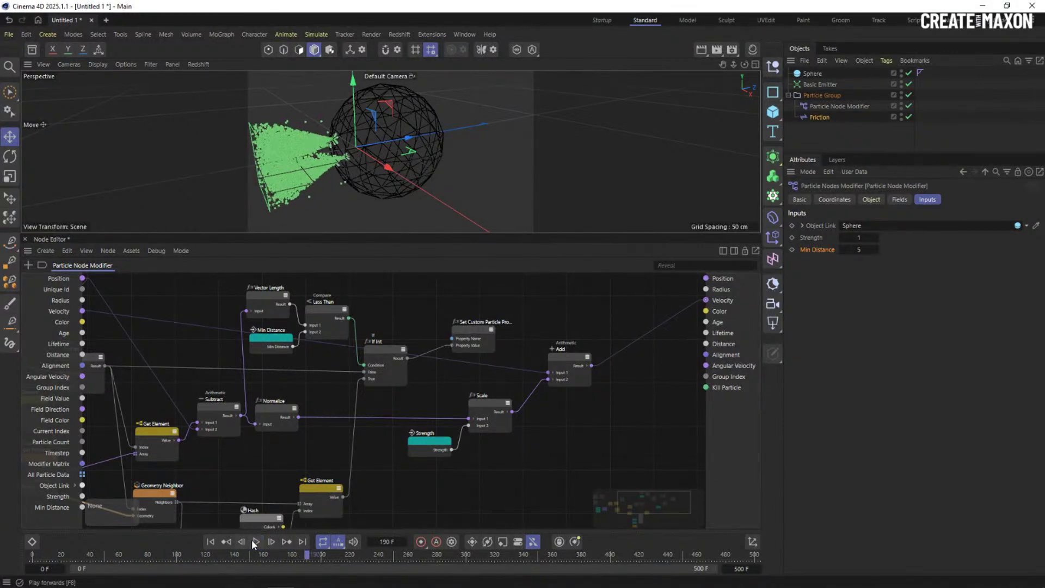
{"action": "key", "text": "alt+Tab"}
{"action": "left_click", "coordinate": [305, 175]}
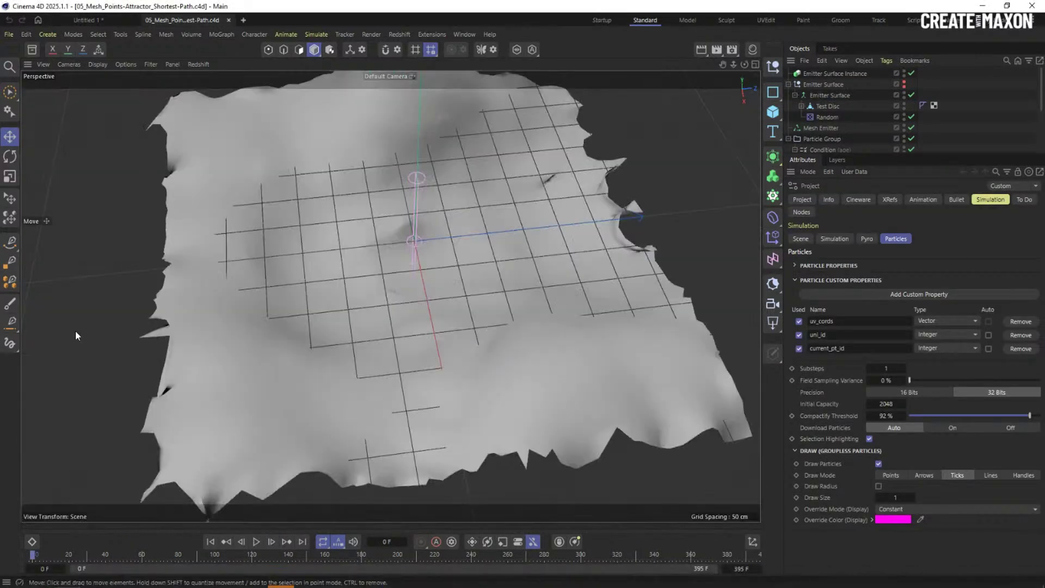
{"action": "left_click_drag", "start_coordinate": [335, 280], "coordinate": [391, 296], "text": "alt"}
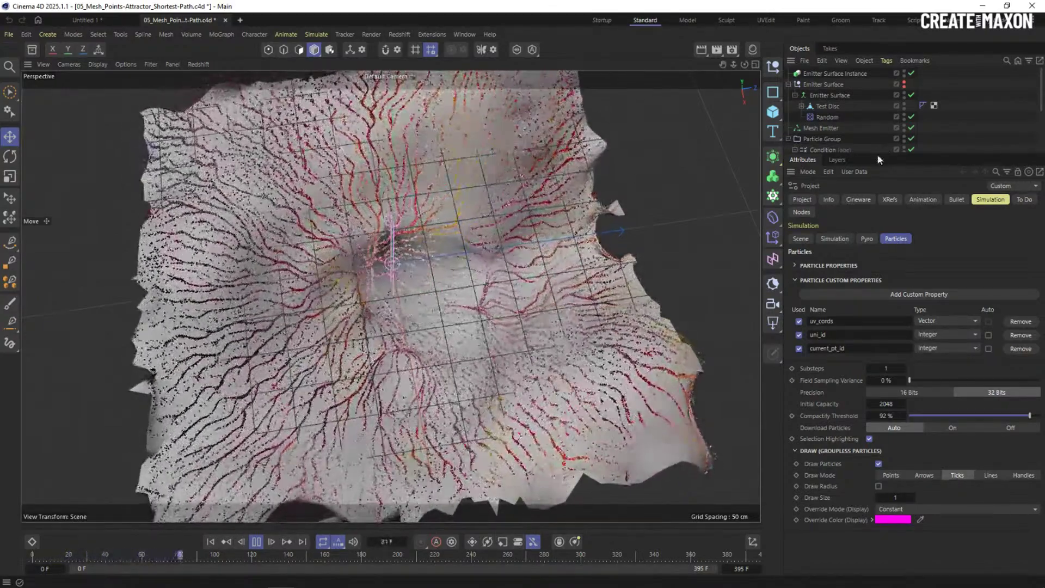
During playback, move the Points Attractor Shortest Path modifier to the surface's upper-left area and on to its lower-right area, and pause and resume the simulation
{"action": "scroll", "coordinate": [877, 151], "scroll_direction": "down", "scroll_amount": 5}
{"action": "left_click", "coordinate": [873, 93]}
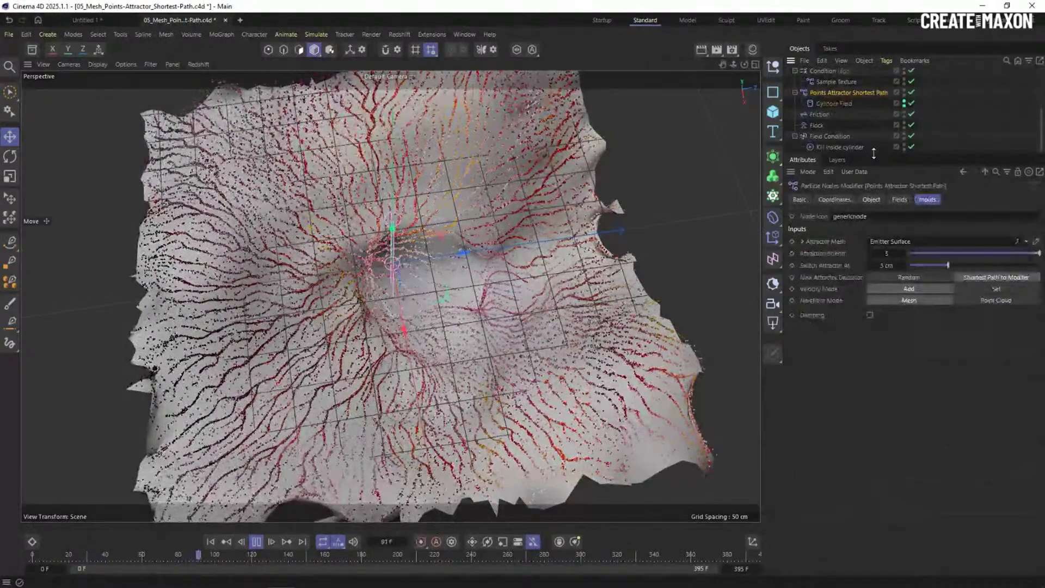
{"action": "left_click_drag", "start_coordinate": [878, 158], "coordinate": [866, 319]}
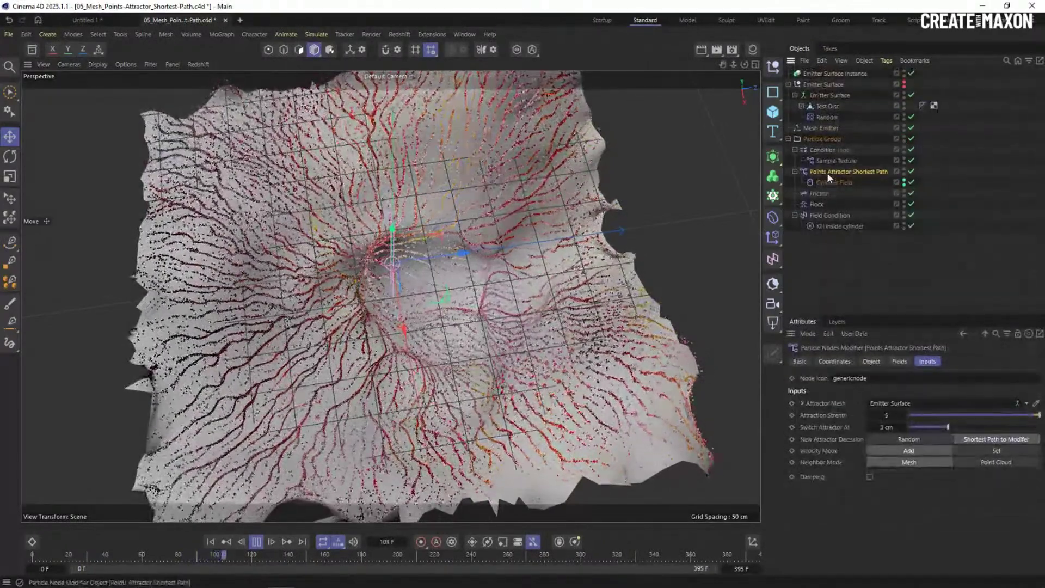
{"action": "left_click_drag", "start_coordinate": [475, 259], "coordinate": [287, 222]}
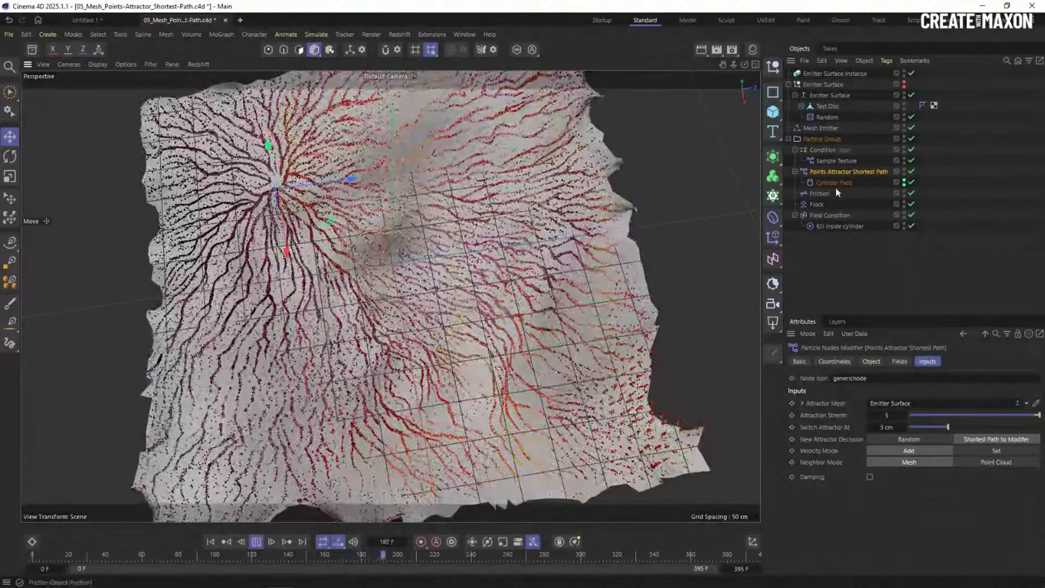
{"action": "left_click_drag", "start_coordinate": [330, 220], "coordinate": [594, 343]}
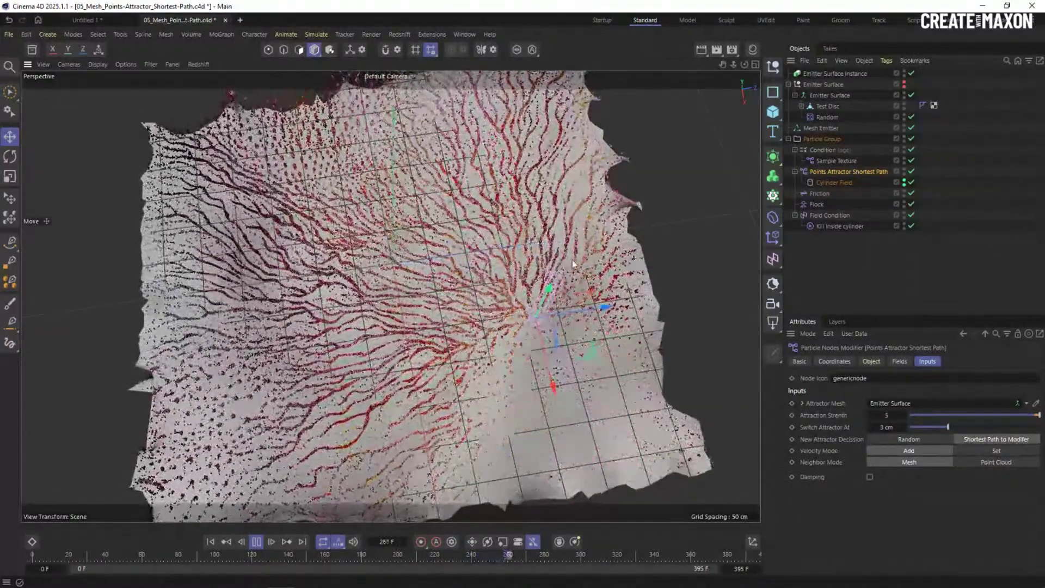
{"action": "key", "text": "space"}
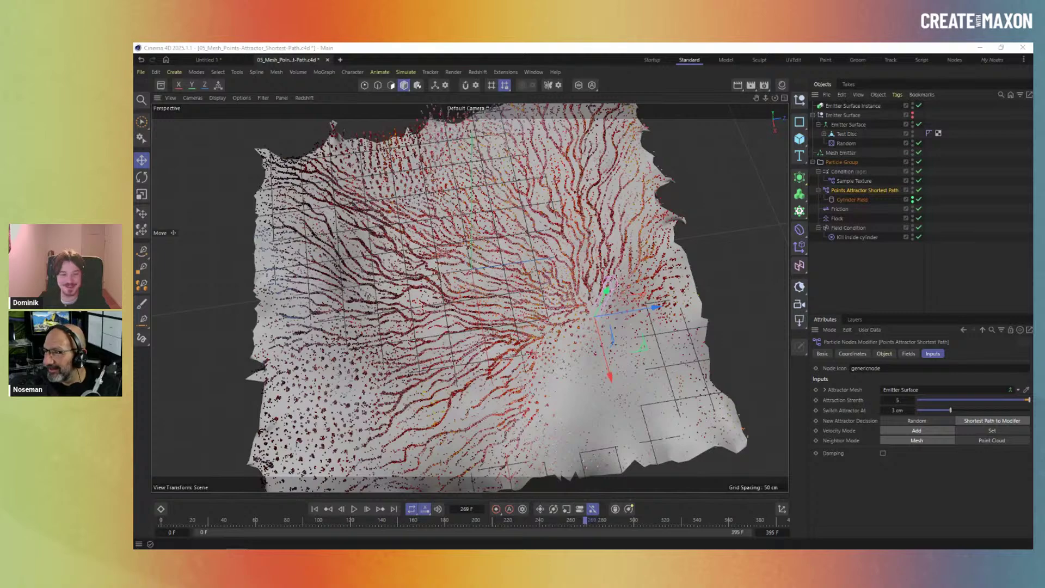
{"action": "left_click", "coordinate": [354, 509]}
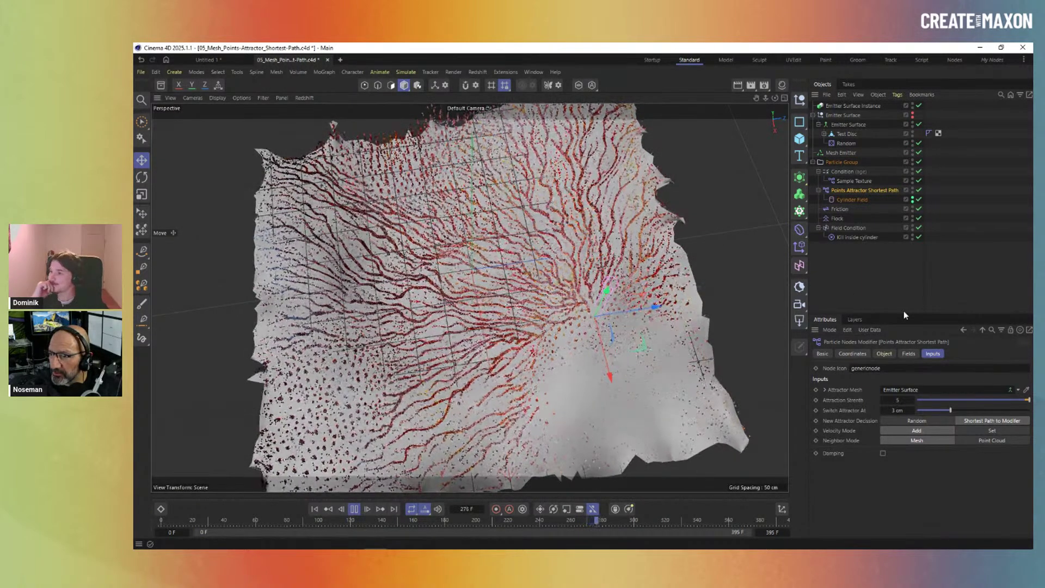